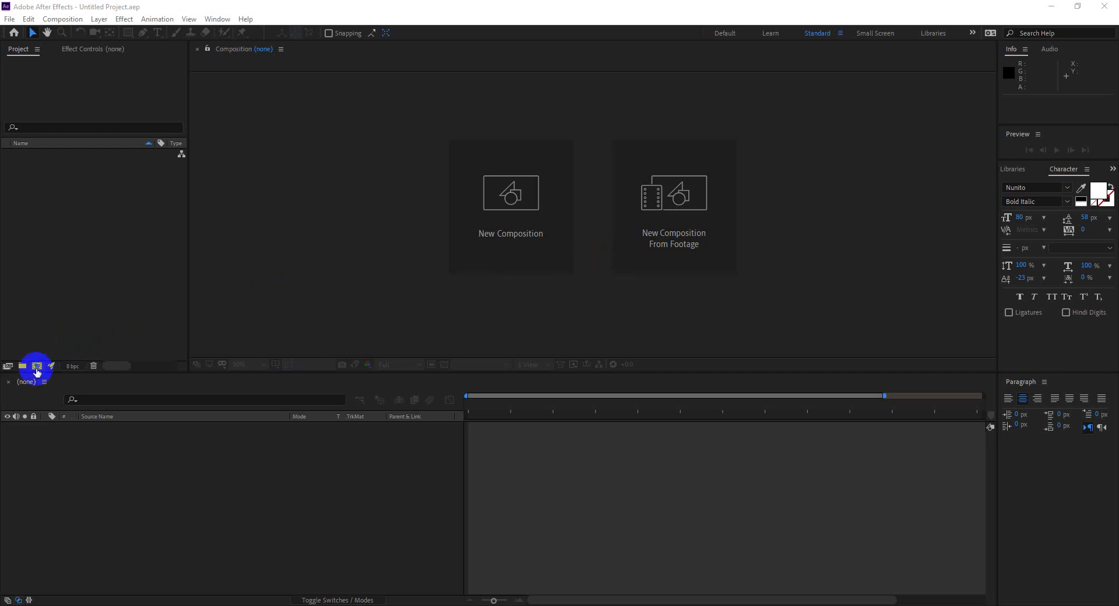
Create Comp 1, keeping the default 1920×1080, 30 fps, five-second settings
left_click(504, 199)
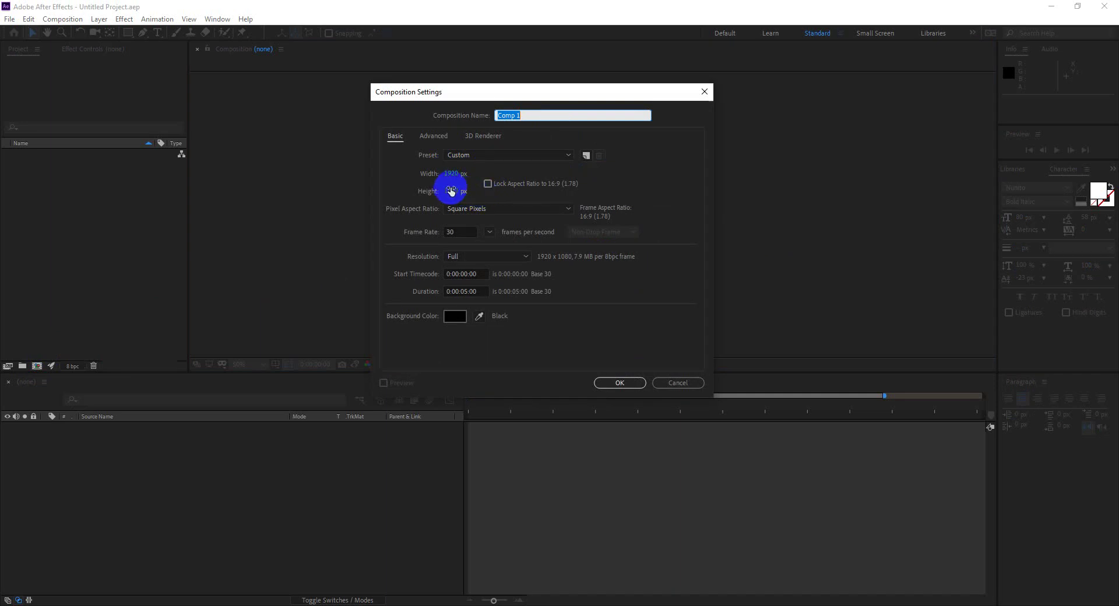
left_click(619, 383)
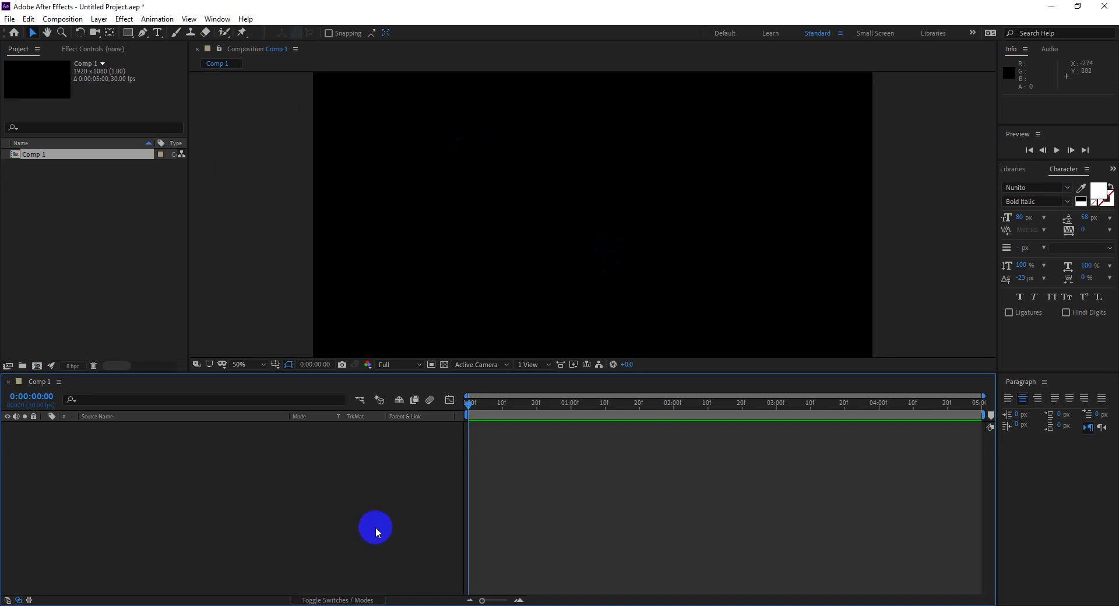
Drag the three JPG photos from the Downloads folder toward the After Effects Project panel
left_click(756, 605)
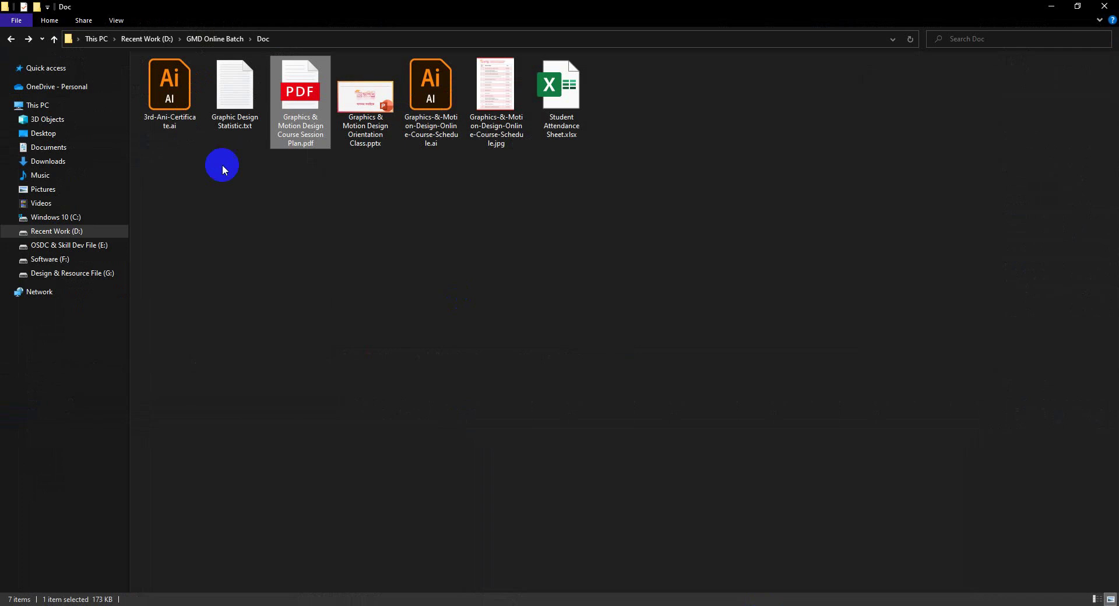
left_click(80, 166)
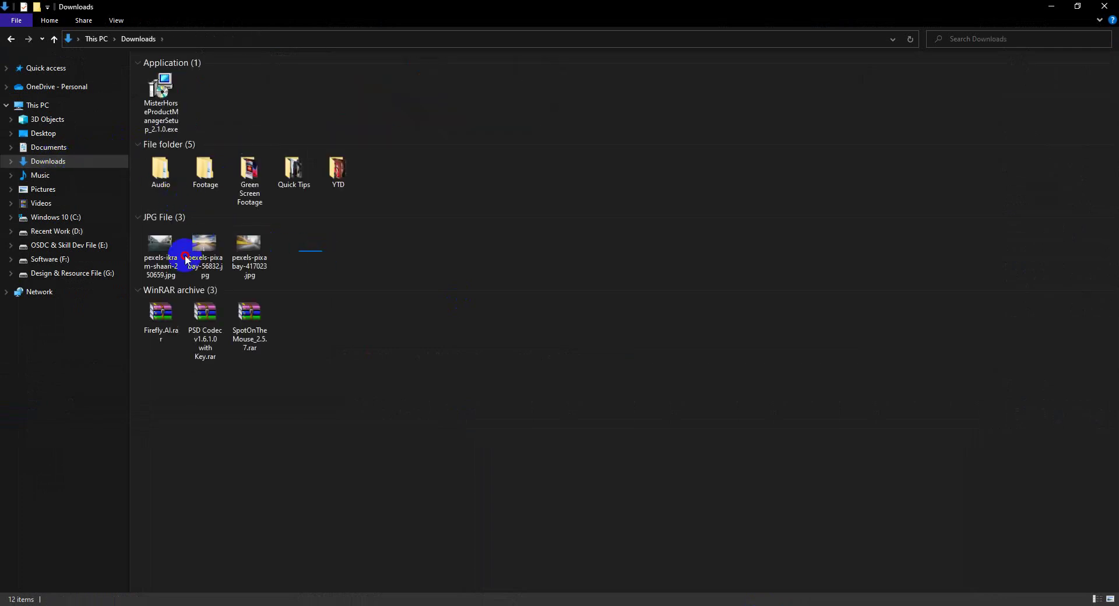
mouse_move(310, 247)
left_mouse_down()
mouse_move(174, 251)
mouse_move(736, 562)
mouse_move(1, 284)
mouse_move(55, 227)
left_mouse_up()
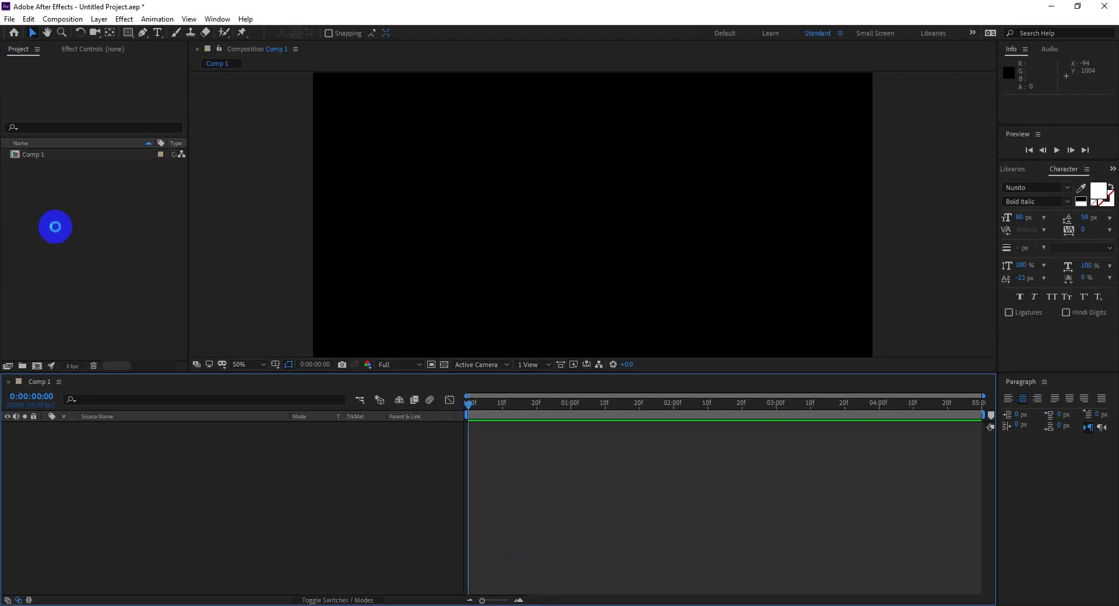
Drag pexels-ikram-shaari-250659.jpg from the Project panel into Comp 1 as a layer
left_click(55, 227)
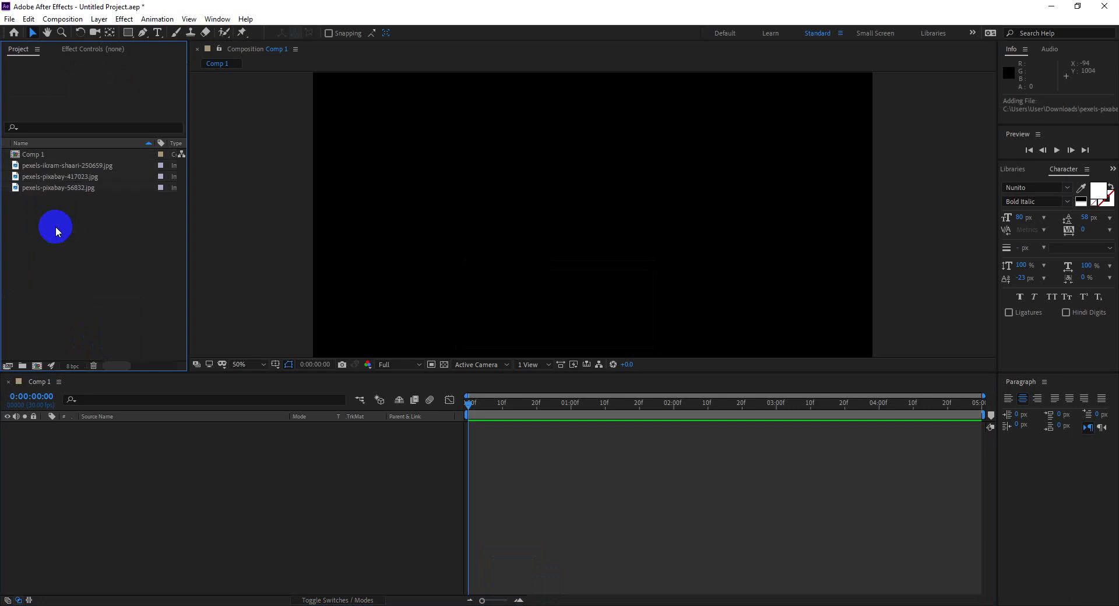
left_click(40, 168)
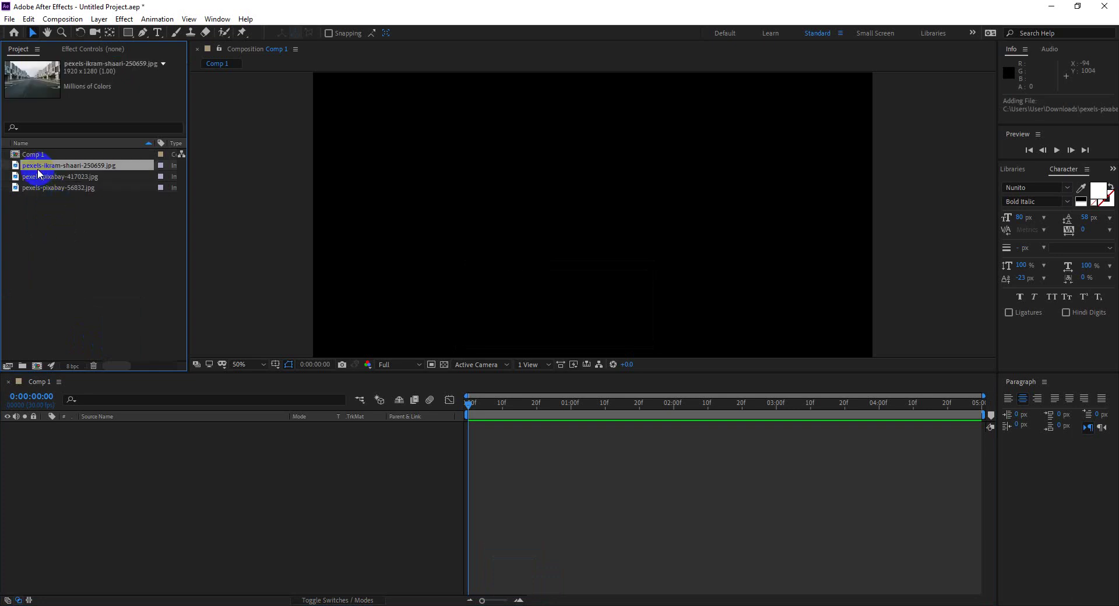
left_click_drag(38, 169, 126, 432)
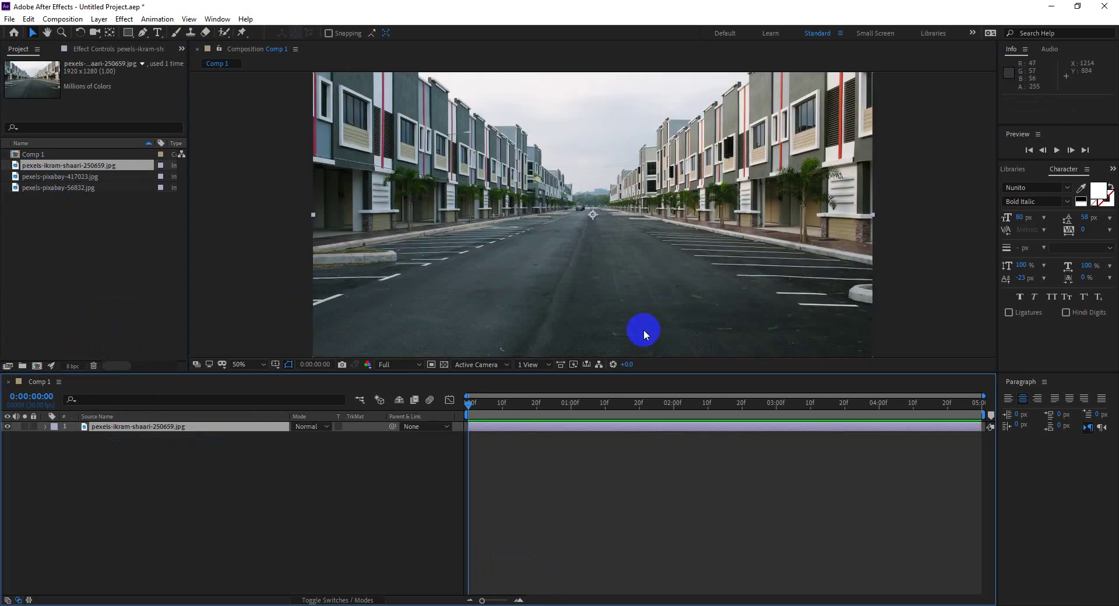
Enlarge the composition viewer, adjust its zoom, and select the photo layer
scroll(552, 160, "down", 2)
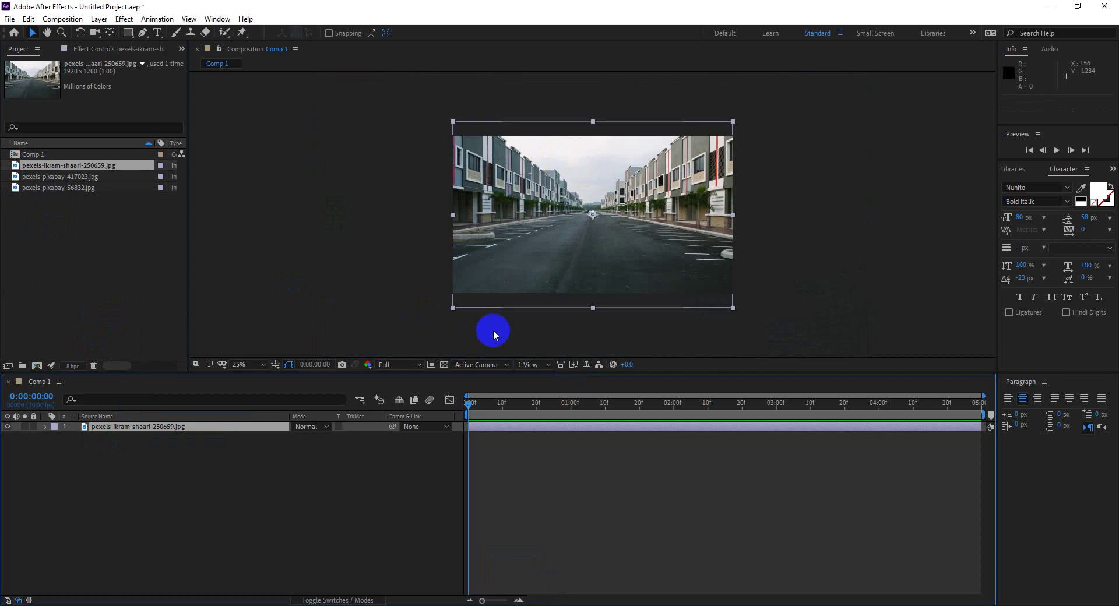
left_click(802, 219)
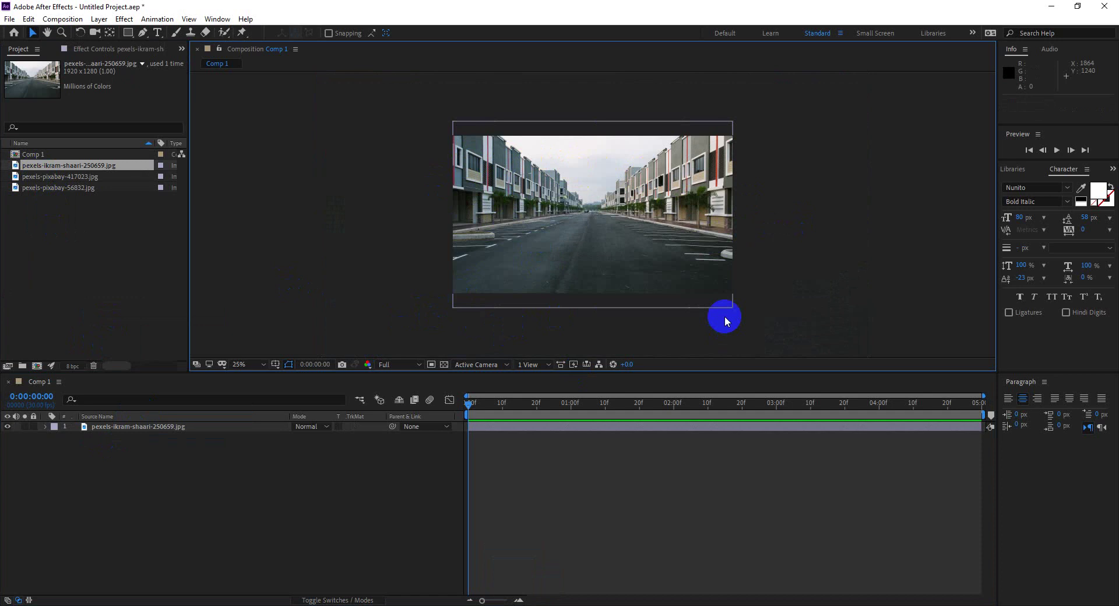
left_click_drag(606, 373, 606, 426)
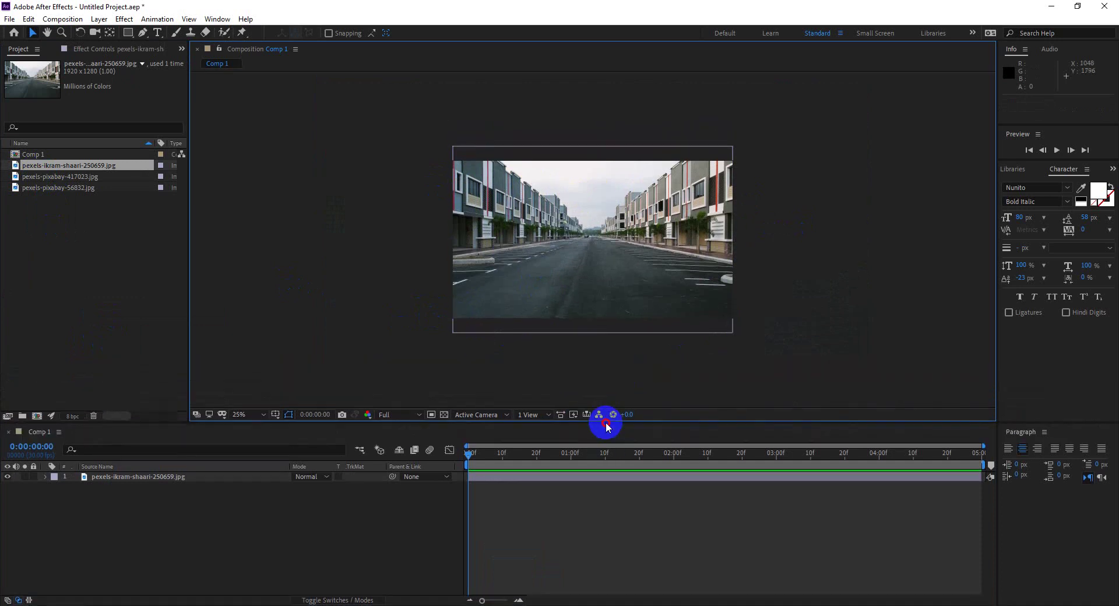
key("period")
key("comma")
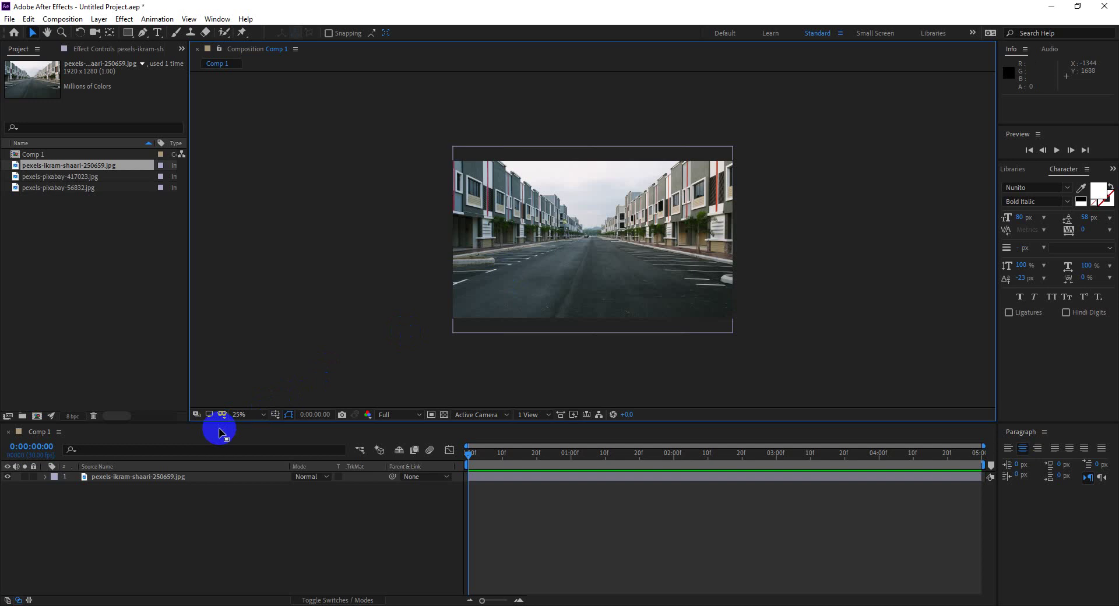
left_click(128, 478)
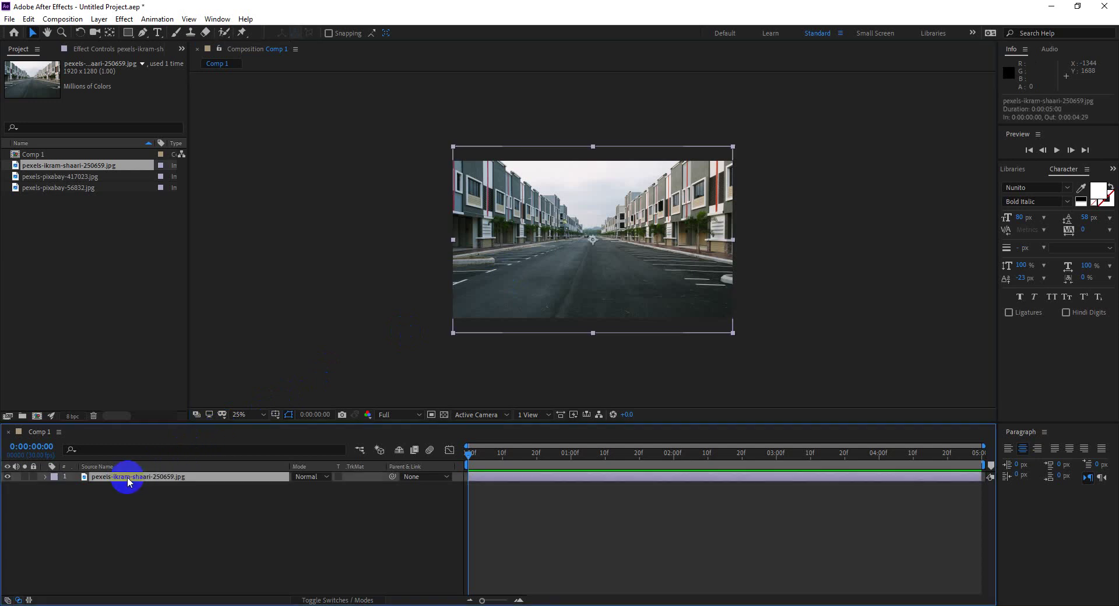
left_click(129, 34)
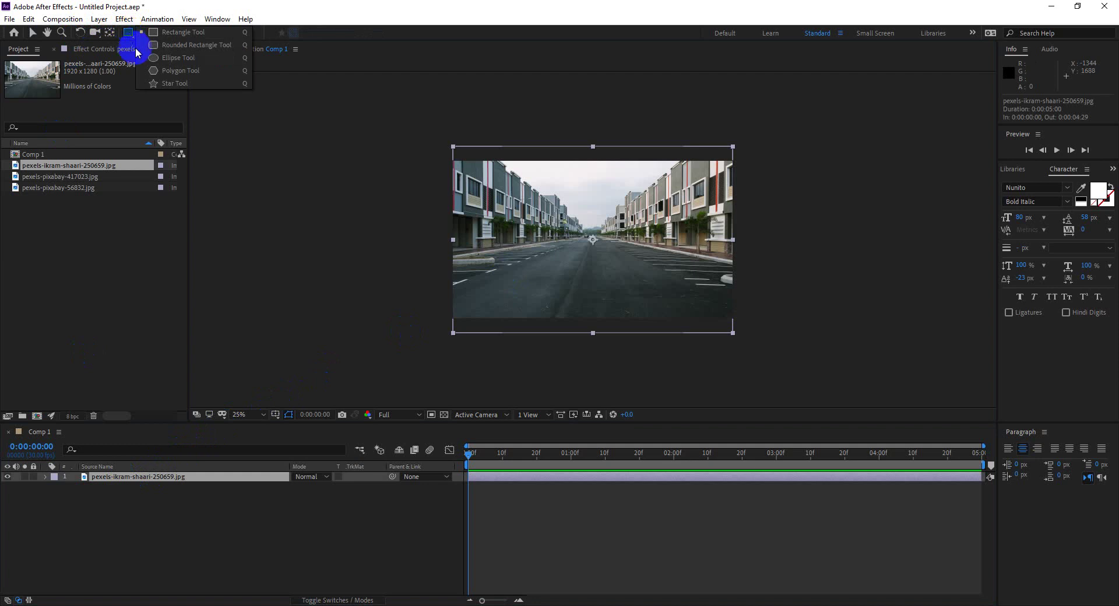
left_click(149, 35)
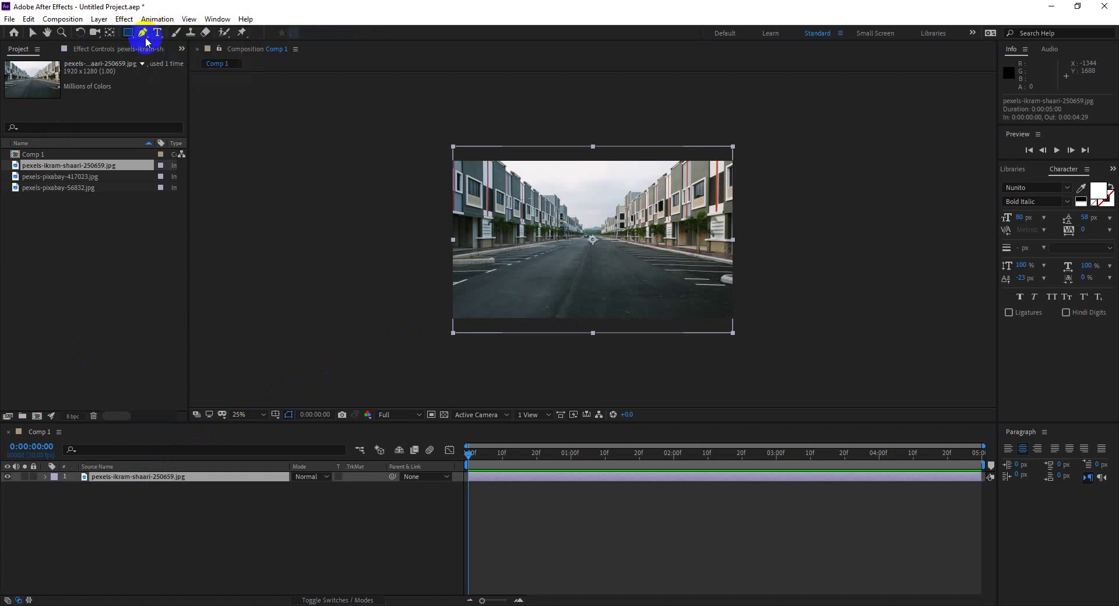
left_click(144, 34)
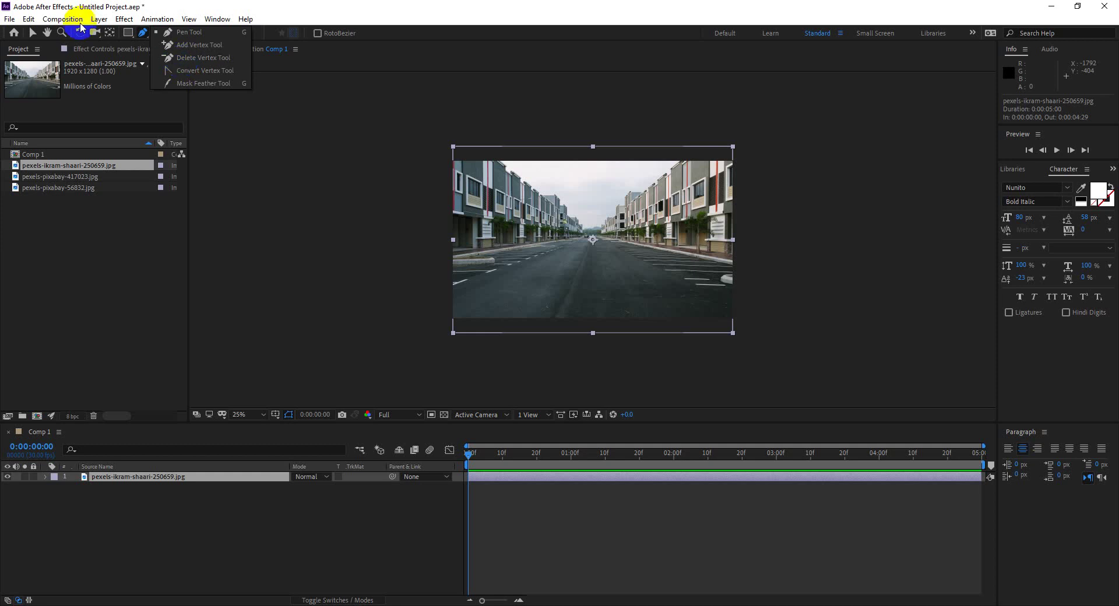
left_click(128, 33)
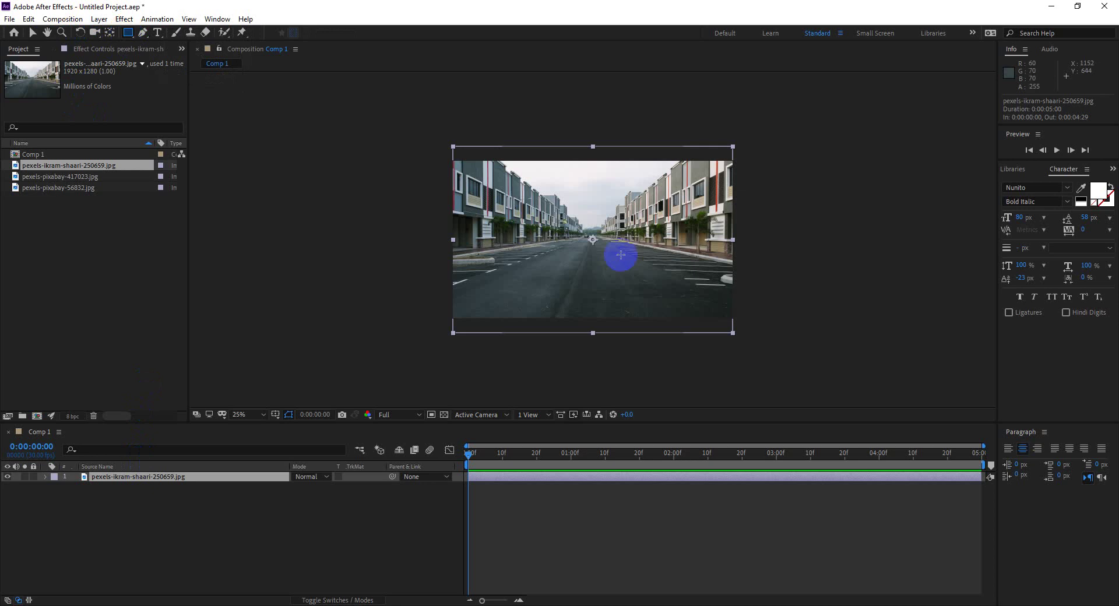
key("period")
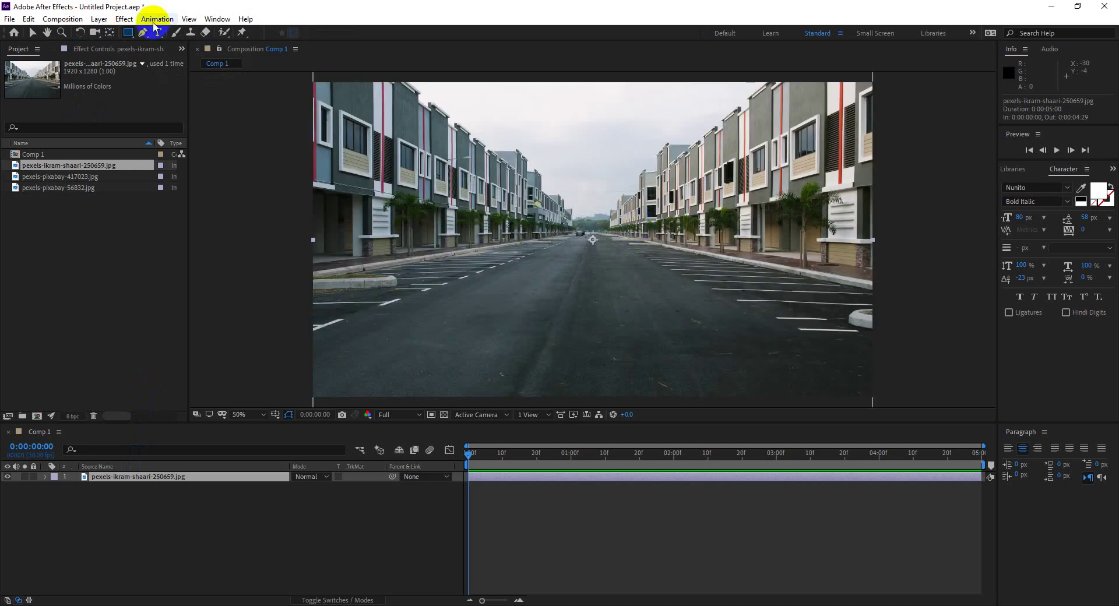
left_click_drag(128, 33, 166, 35)
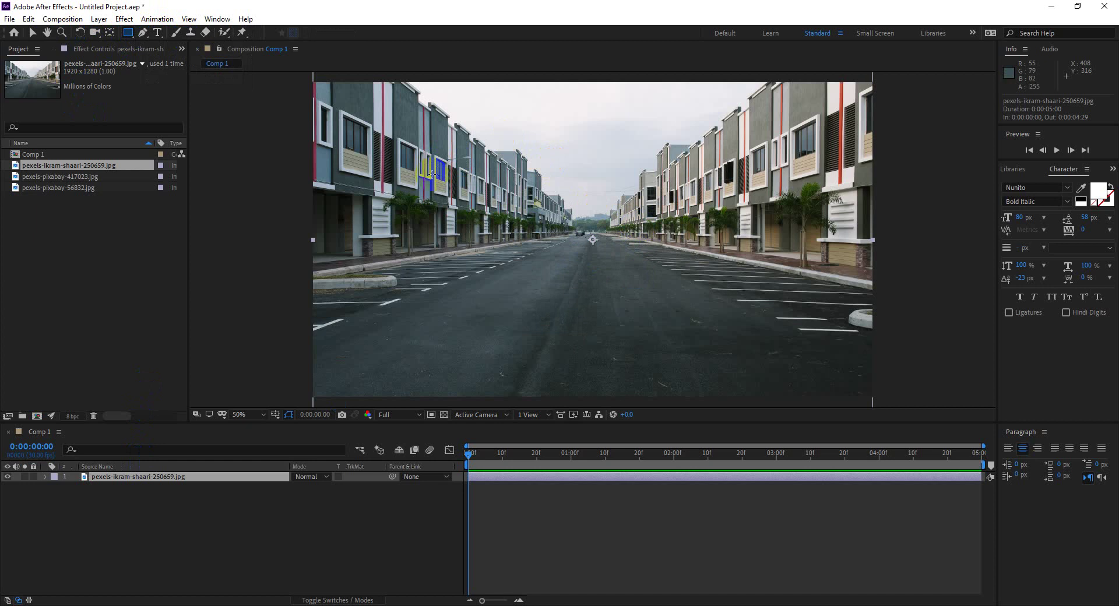
mouse_move(432, 174)
left_mouse_down()
mouse_move(542, 341)
mouse_move(772, 225)
left_mouse_up()
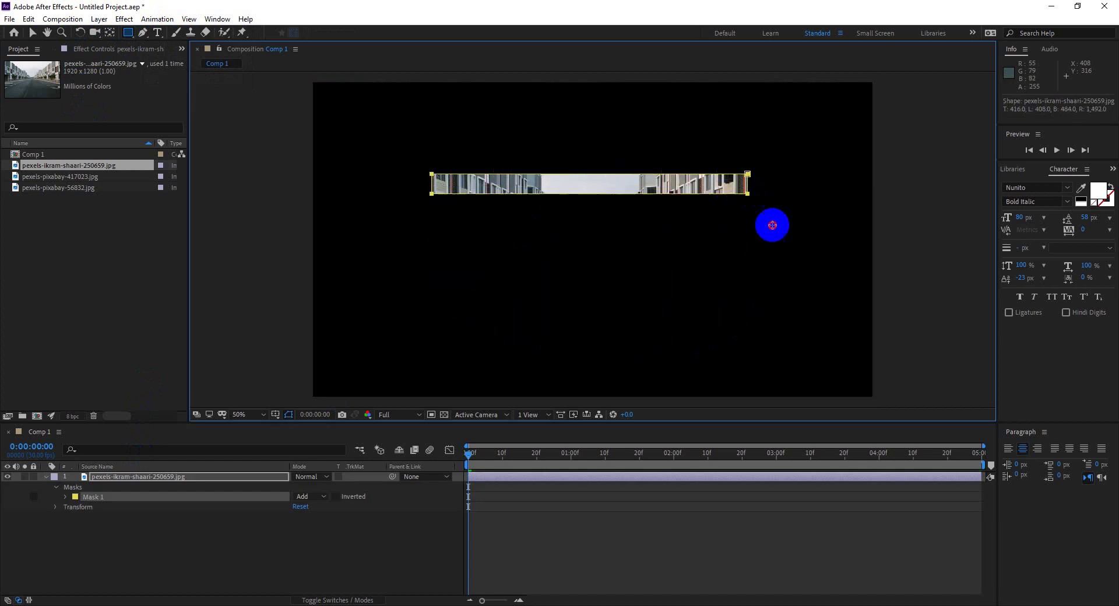
mouse_move(772, 225)
left_mouse_down()
mouse_move(791, 310)
mouse_move(704, 336)
mouse_move(720, 333)
left_mouse_up()
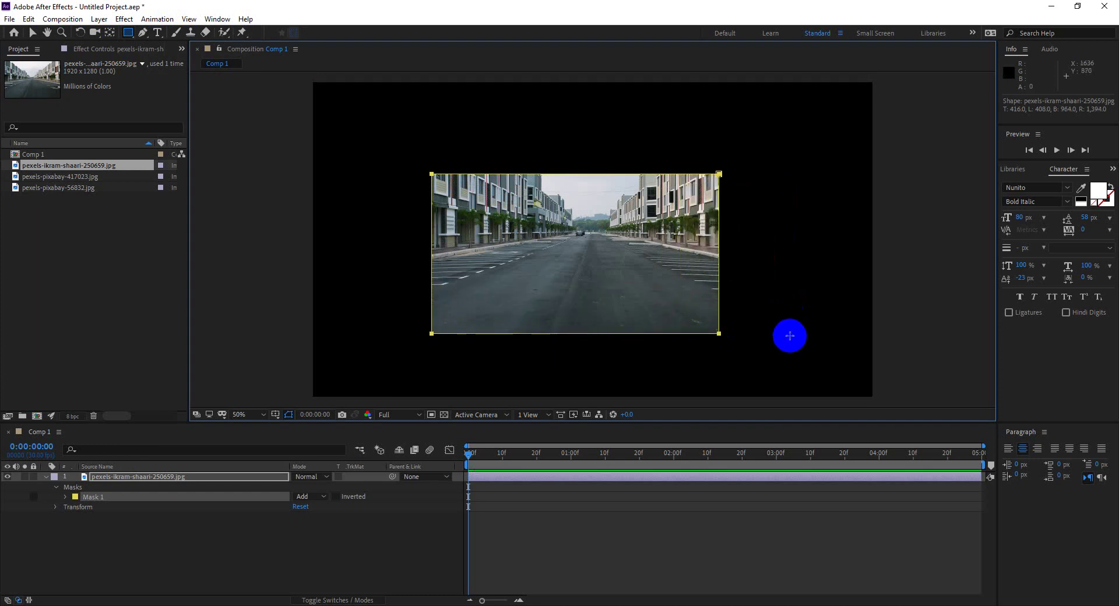
key("ctrl+z")
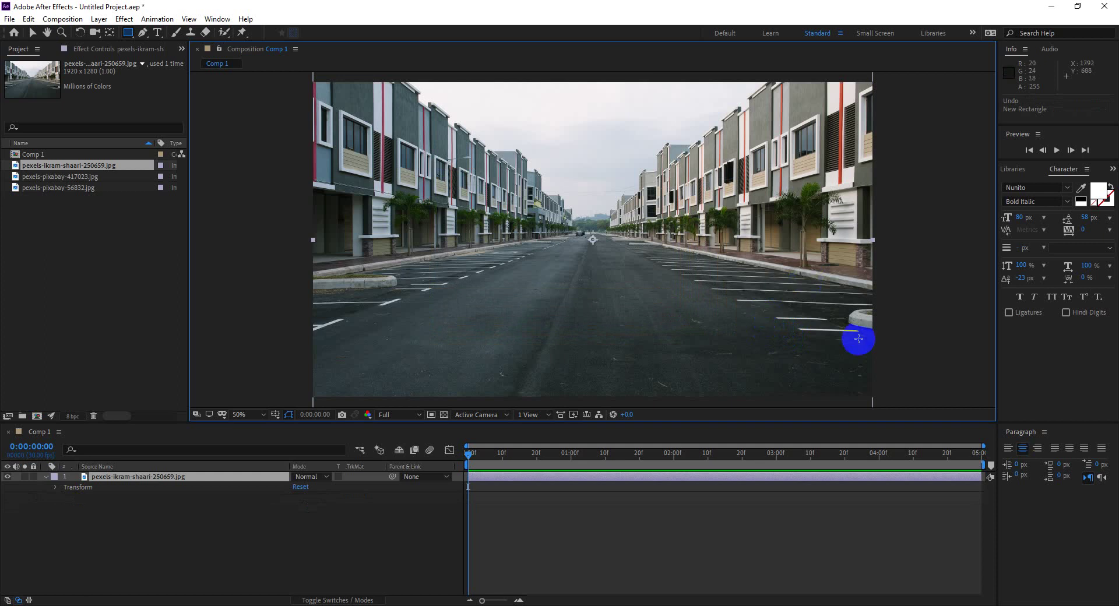
Draw a pentagon mask on the photo with the Polygon tool, then undo it
left_click(128, 34)
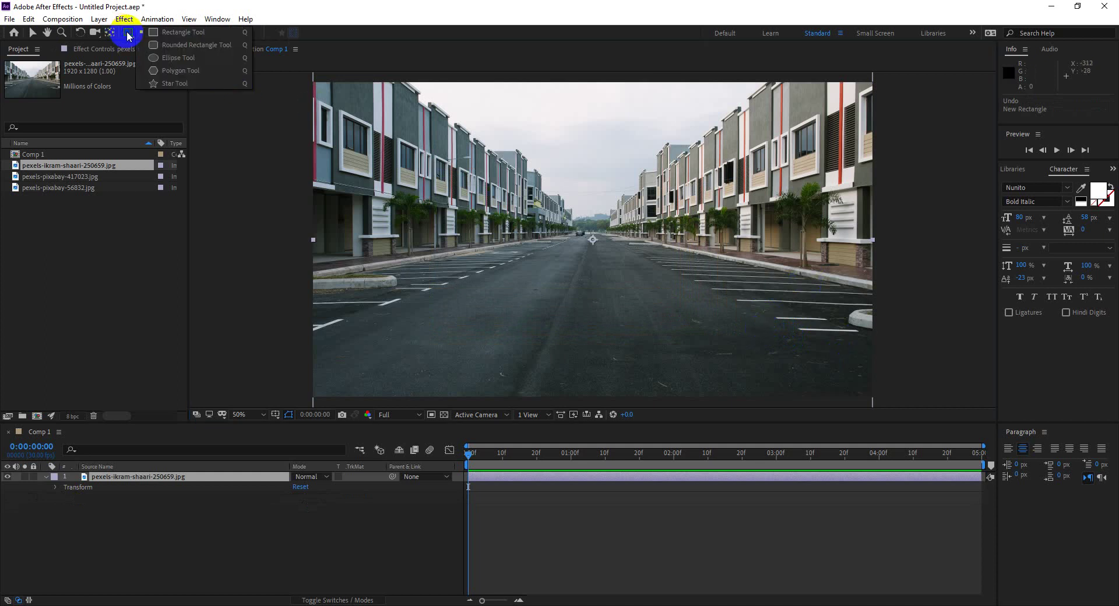
left_click(168, 71)
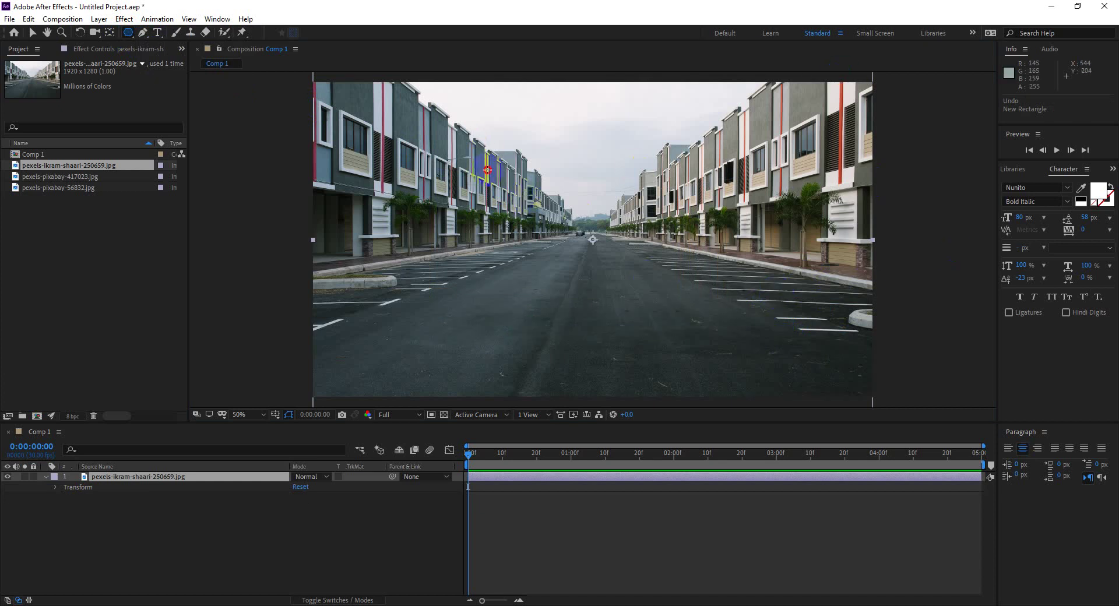
left_click_drag(472, 141, 580, 266)
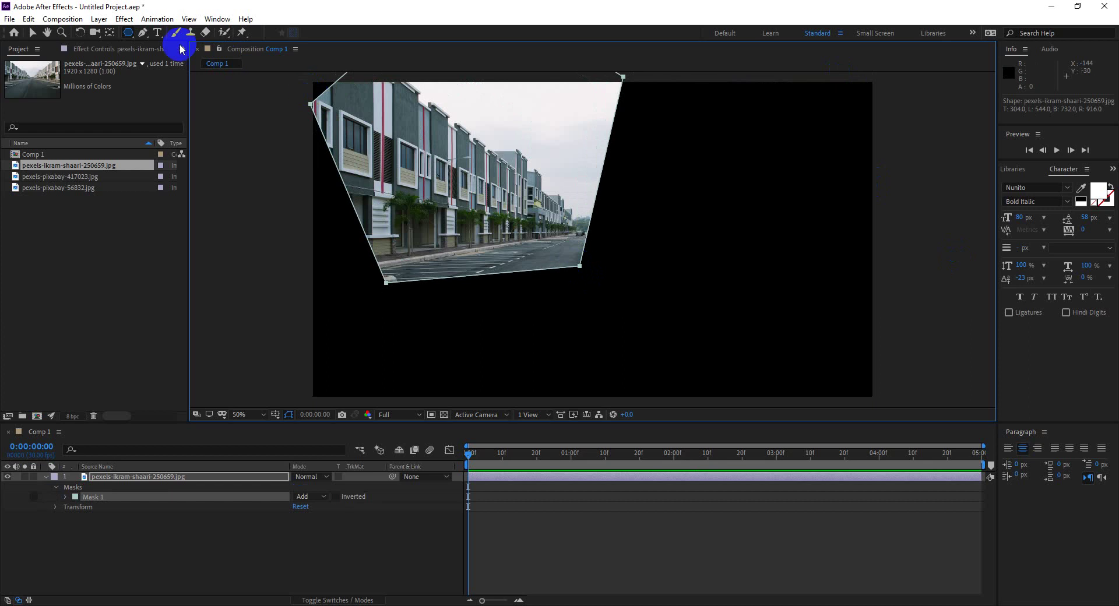
key("ctrl+z")
Draw a circular ellipse mask at the photo's centre and select its right-hand point
left_click(129, 32)
left_click(168, 58)
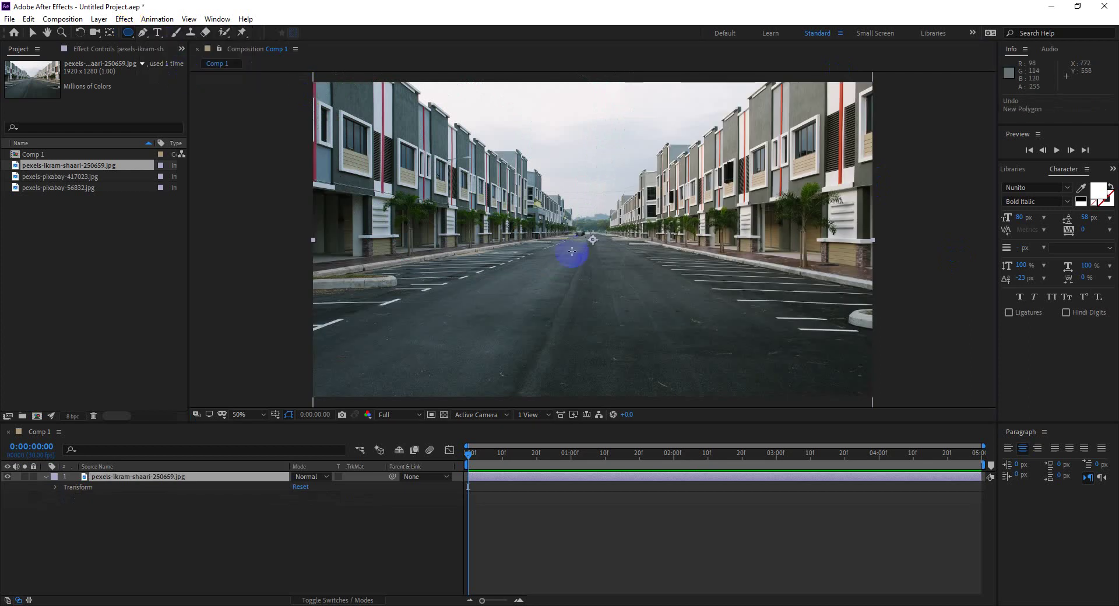
mouse_move(538, 174)
left_mouse_down()
mouse_move(674, 318)
mouse_move(644, 284)
left_mouse_up()
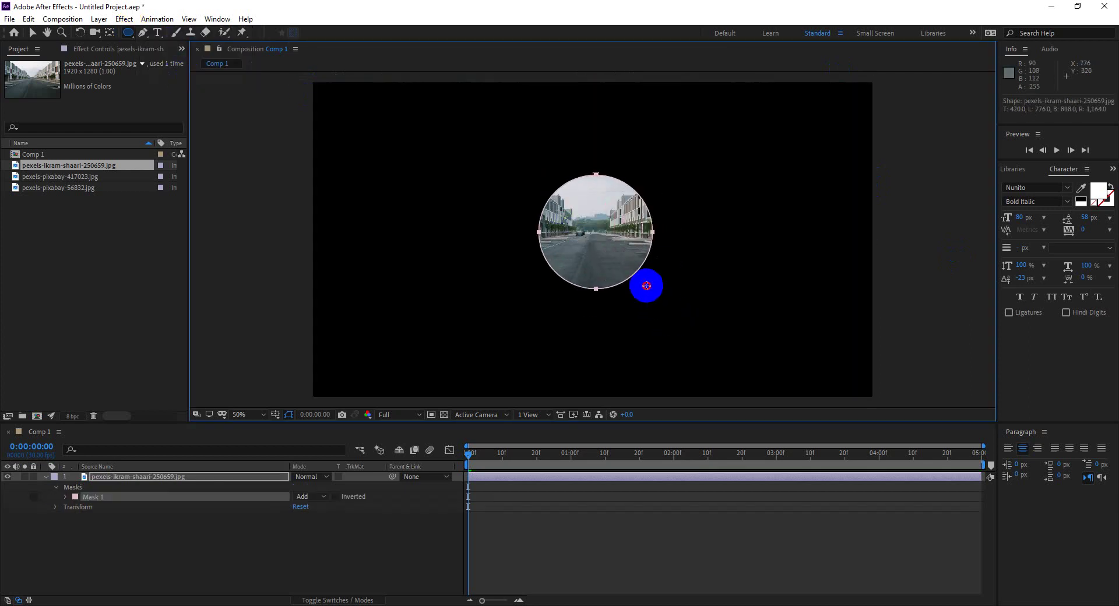
left_click(31, 36)
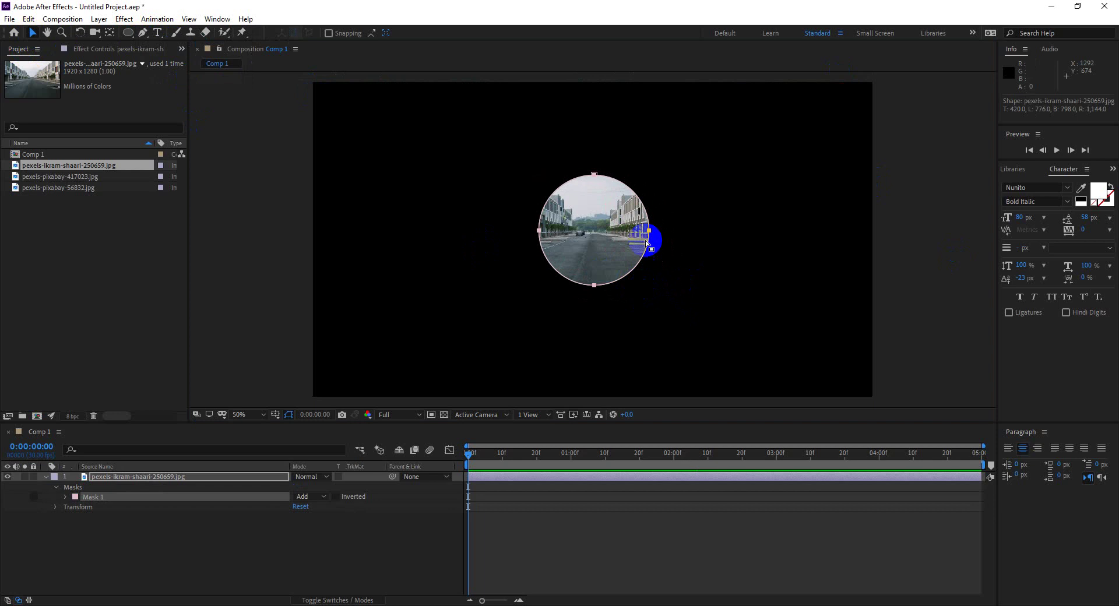
left_click_drag(603, 219, 695, 277)
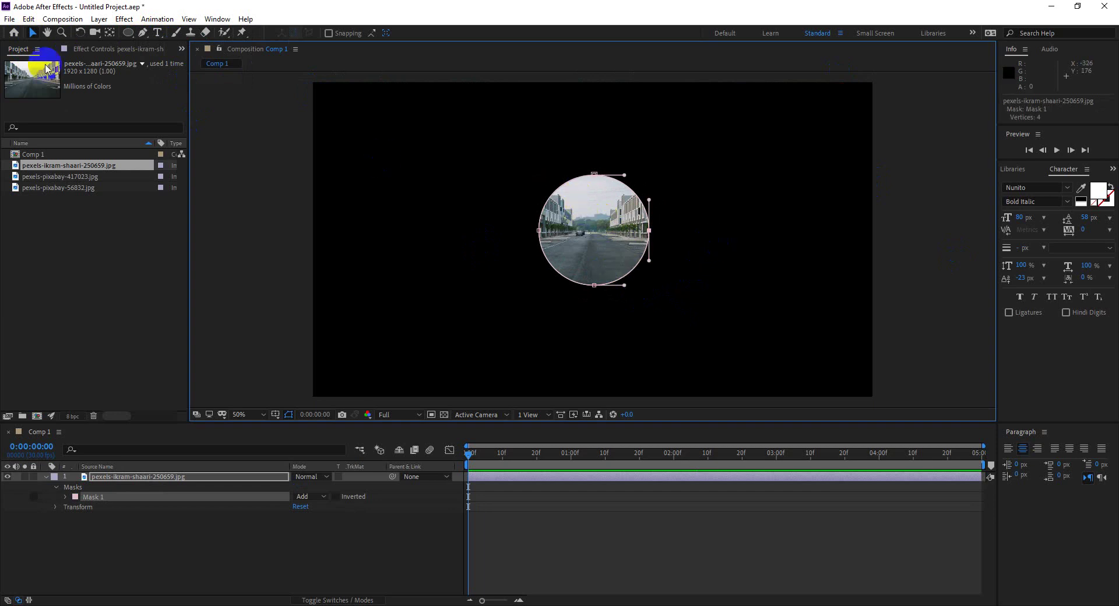
Move the masked photo layer toward the lower right, then undo the move and circle mask
left_click(46, 477)
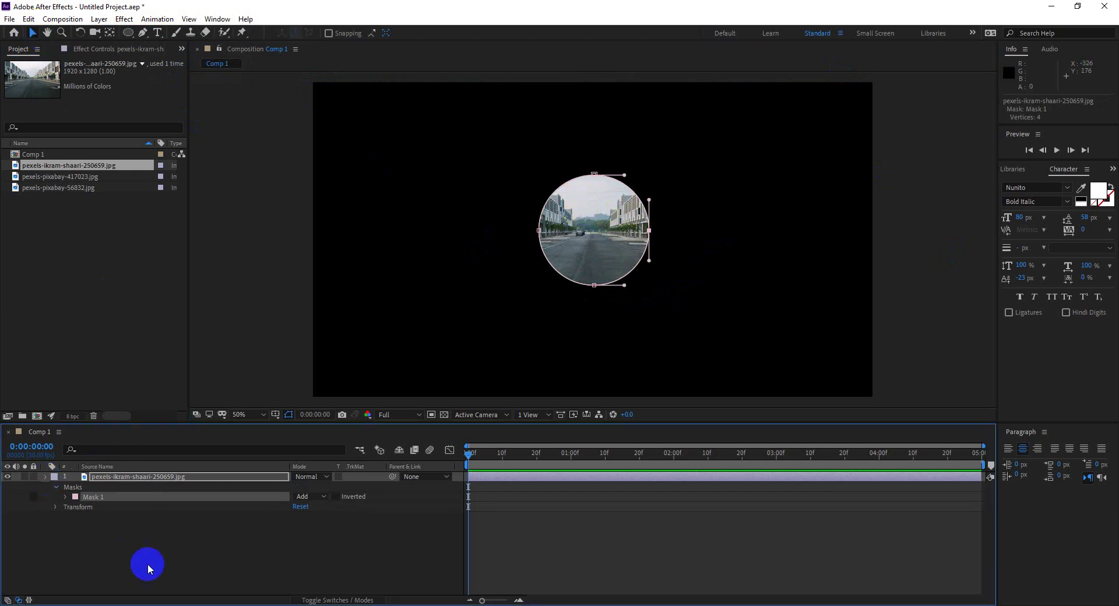
left_click(137, 477)
mouse_move(611, 227)
left_mouse_down()
mouse_move(783, 320)
mouse_move(815, 323)
left_mouse_up()
left_click(901, 305)
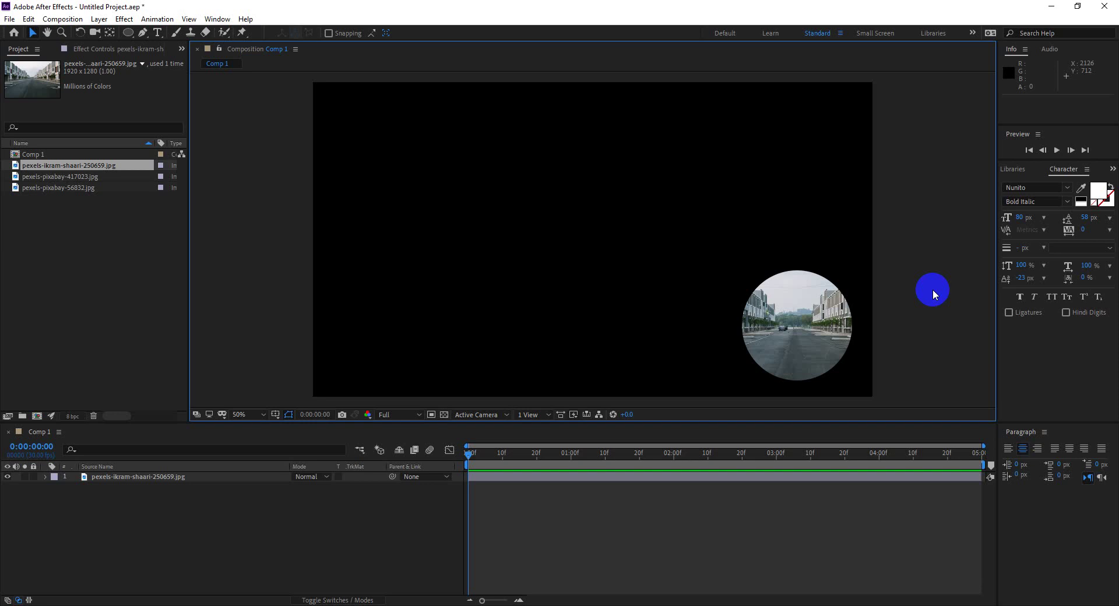
key("ctrl+z")
key("ctrl+z")
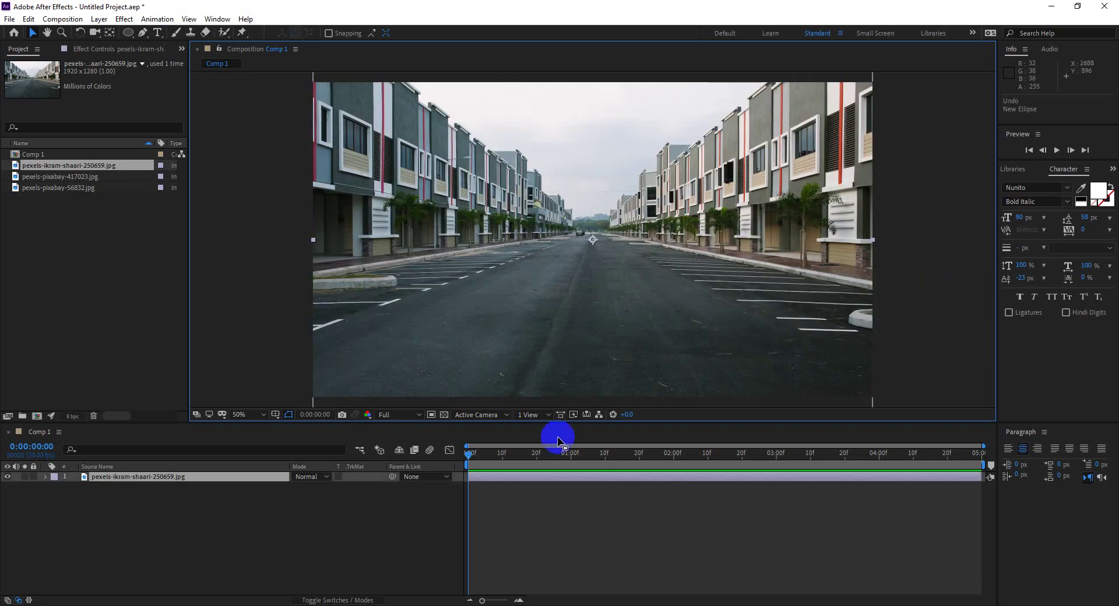
Select the street photo layer and draw a small circular ellipse mask near the composition centre
left_click(128, 499)
left_click(126, 477)
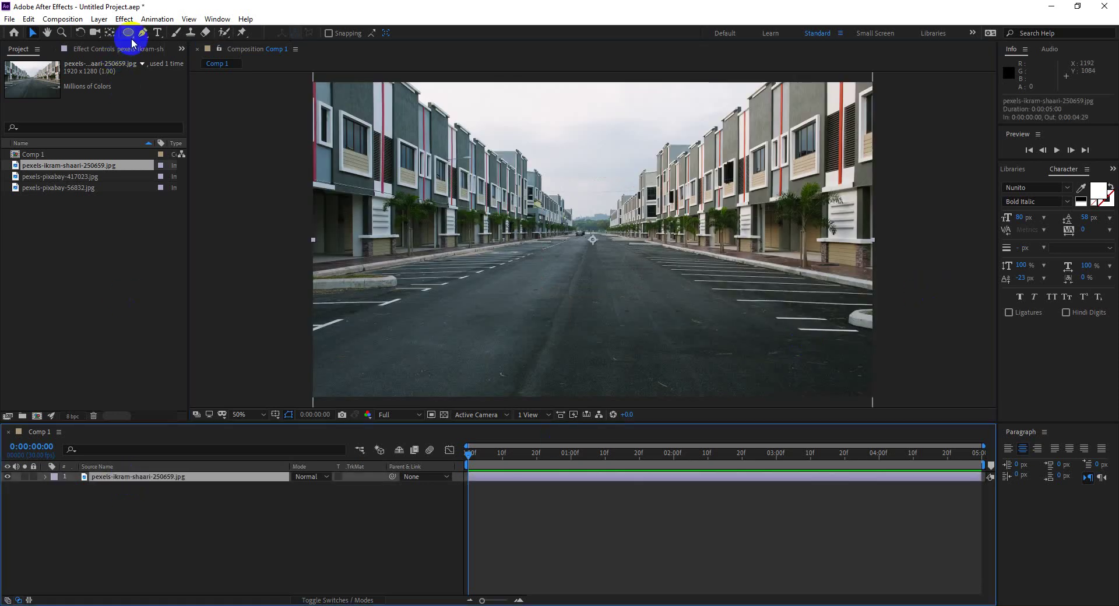
left_click_drag(128, 33, 157, 59)
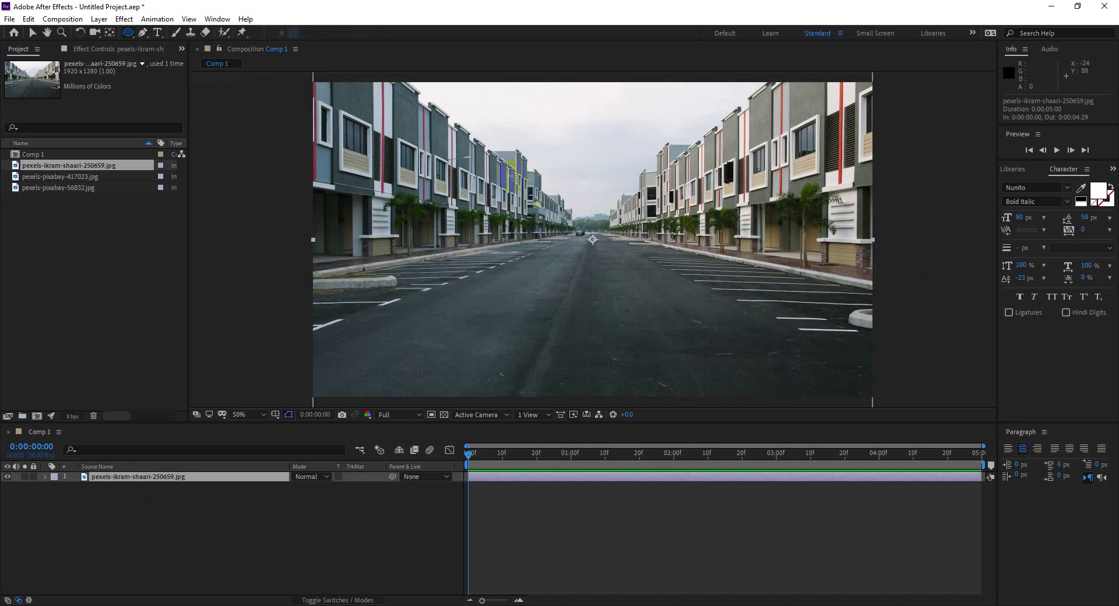
left_click_drag(590, 245, 627, 283)
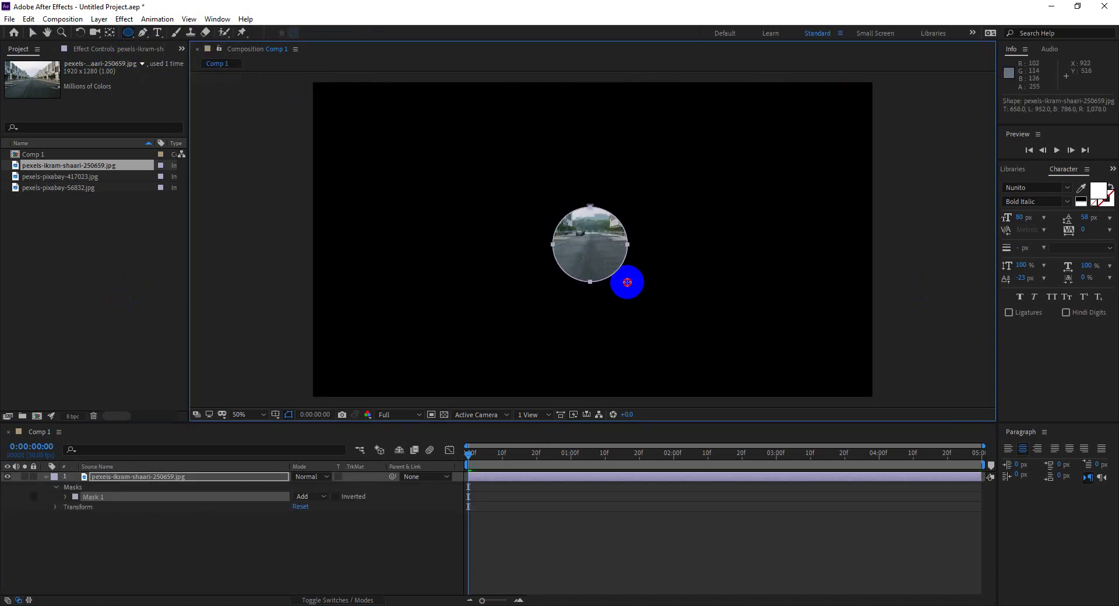
Expand the photo layer and its Masks group in the timeline to show Mask 1
left_click(33, 34)
left_click(535, 223)
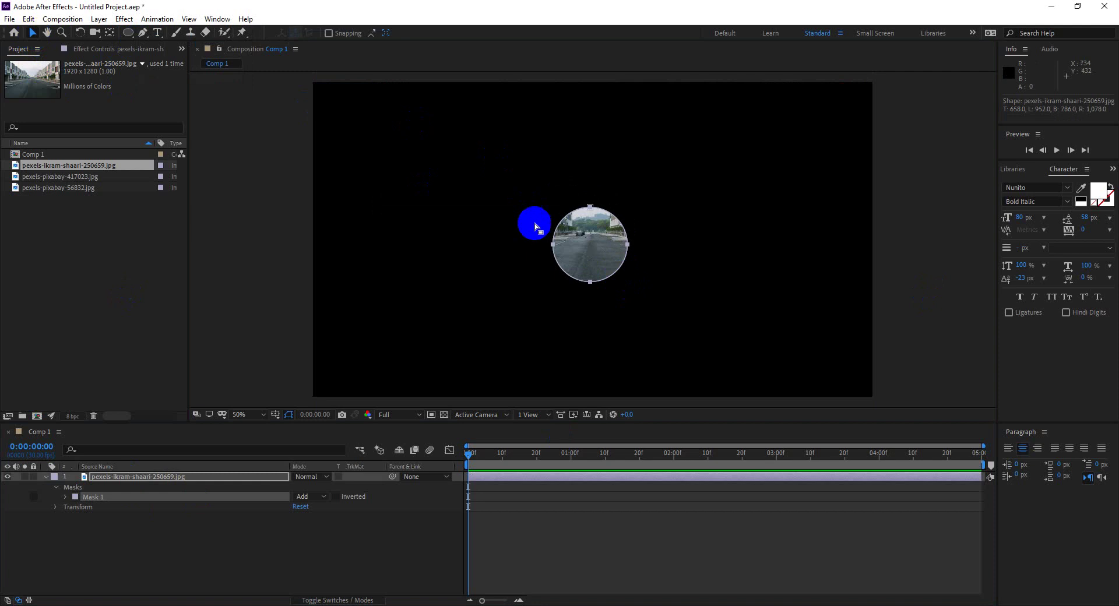
left_click(535, 243)
left_click(615, 246)
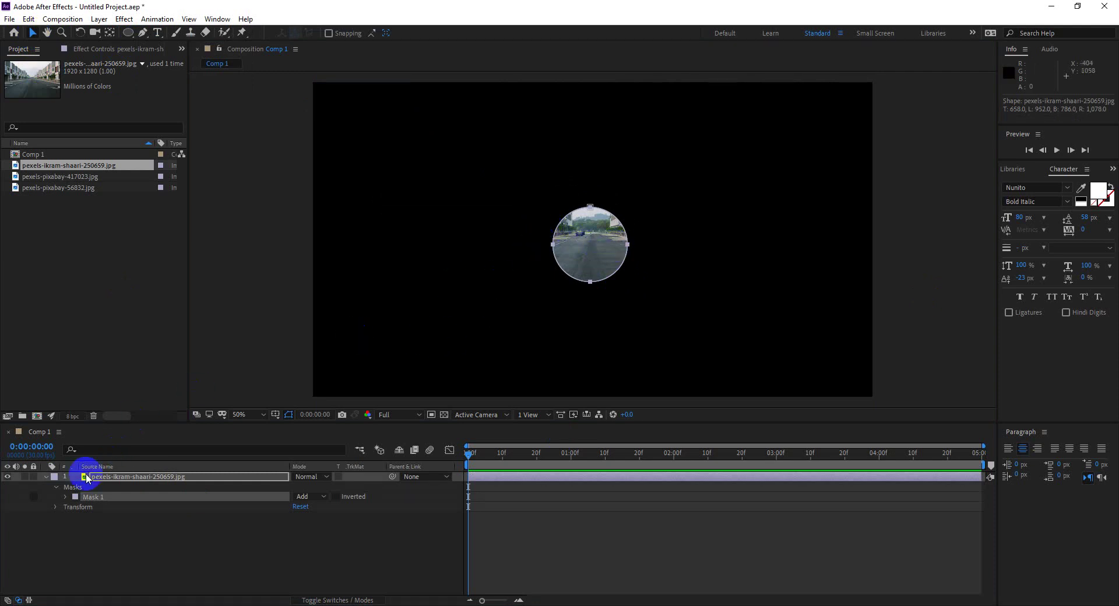
left_click(48, 483)
left_click(46, 477)
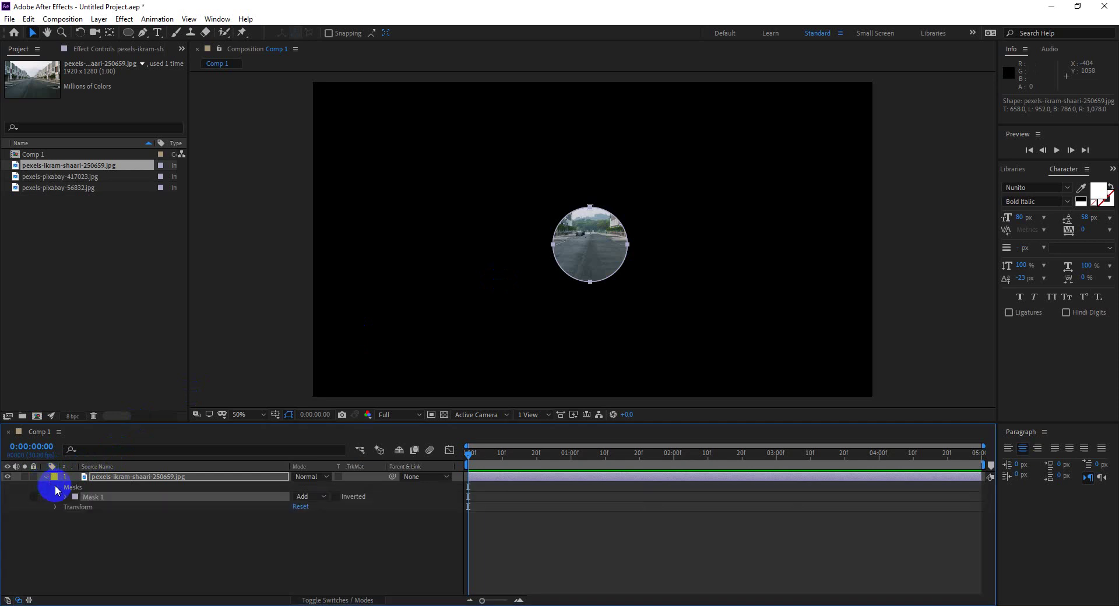
left_click(55, 490)
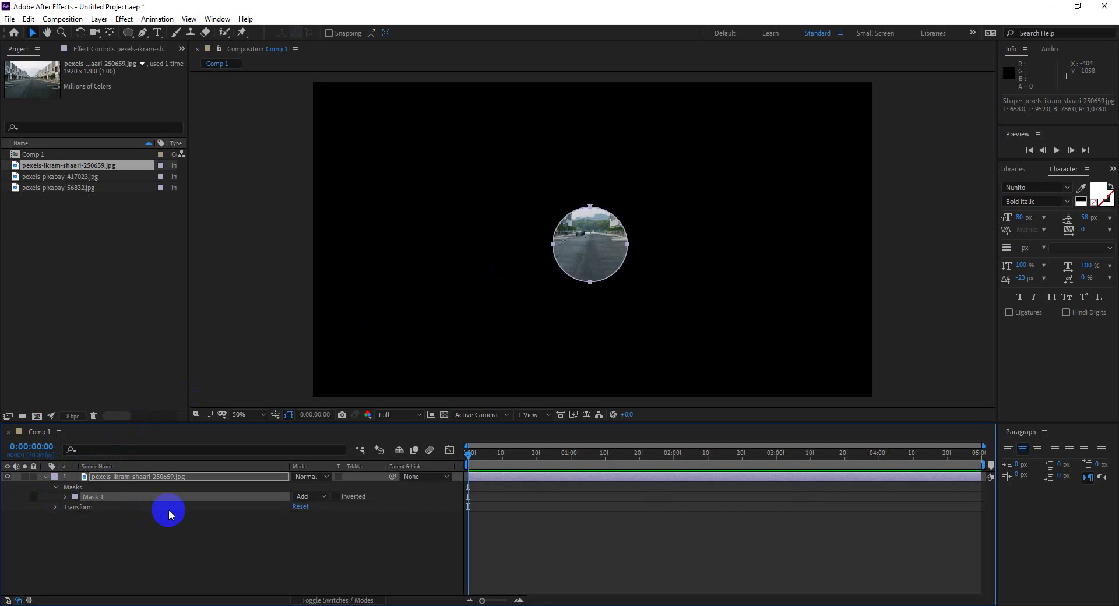
Expand Mask 1 and set a Mask Path keyframe at 0:00:00:00
left_click(66, 496)
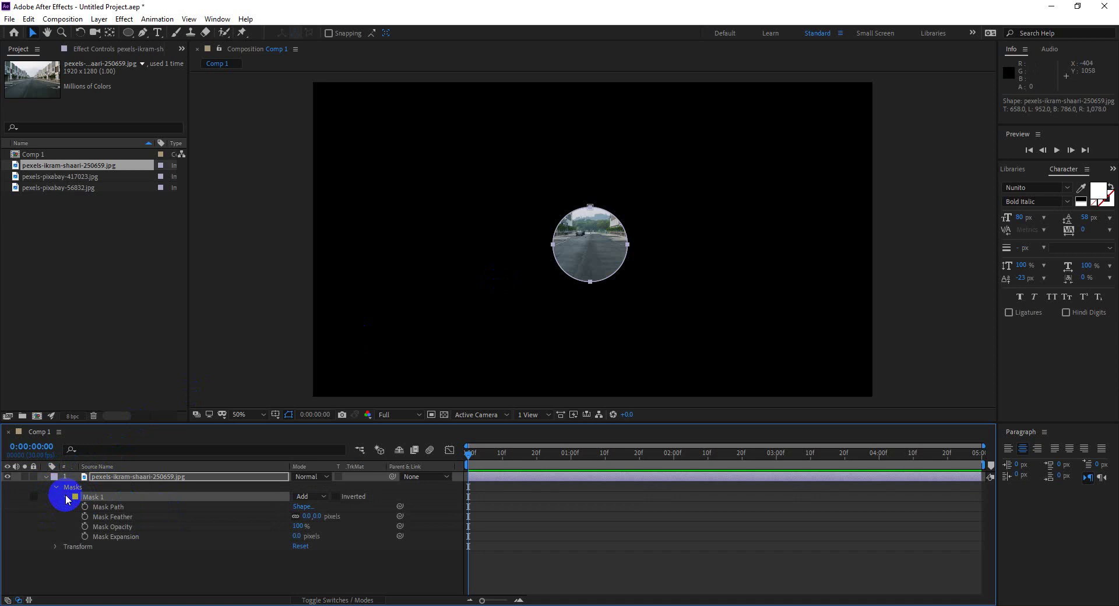
left_click(126, 507)
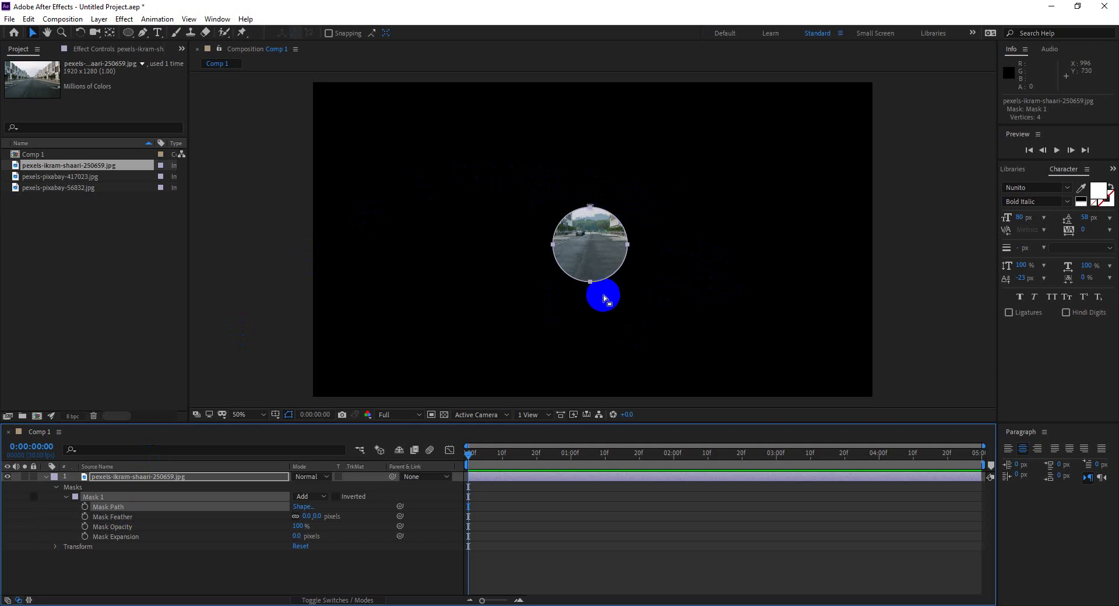
key("comma")
key("period")
key("period")
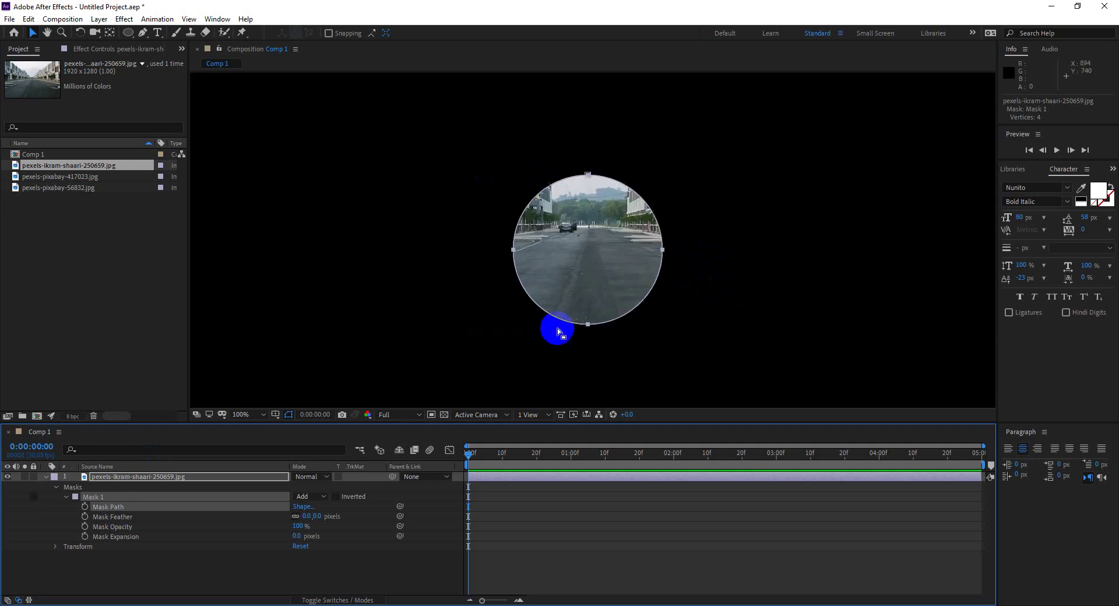
left_click(85, 507)
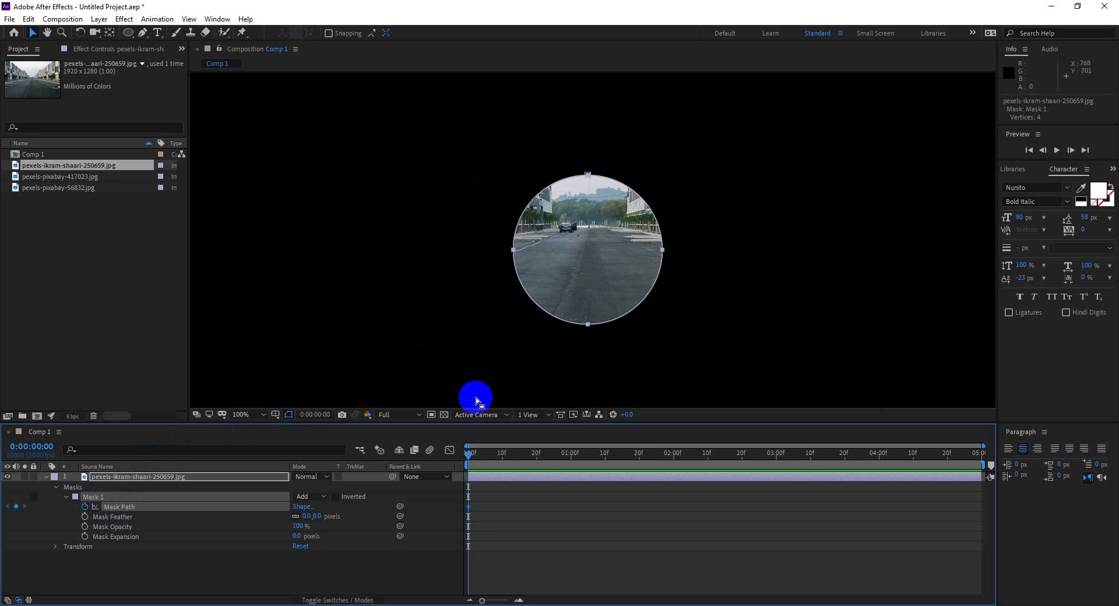
At 0:00:01:00, pull the mask's top vertex and handle to stretch it into a teardrop blob
left_click_drag(468, 452, 571, 453)
key("comma")
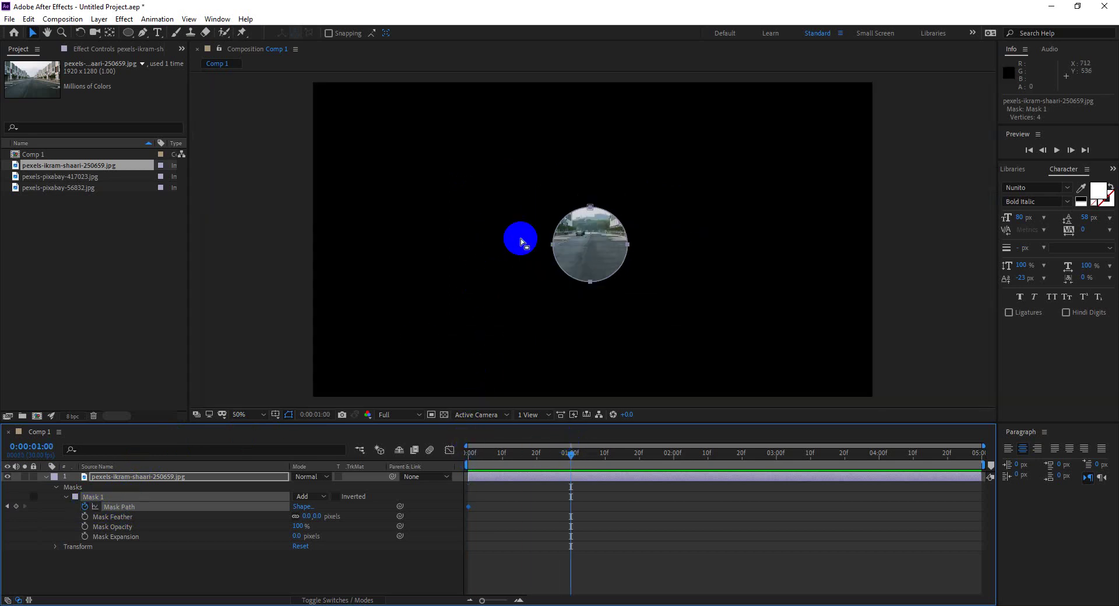
left_click_drag(589, 208, 580, 142)
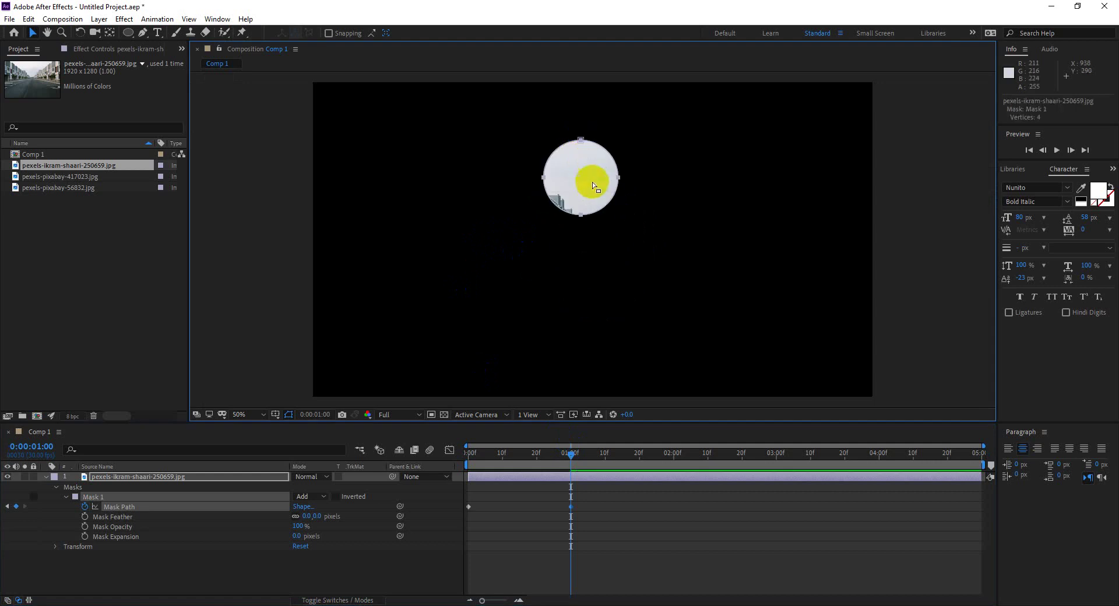
key("ctrl+z")
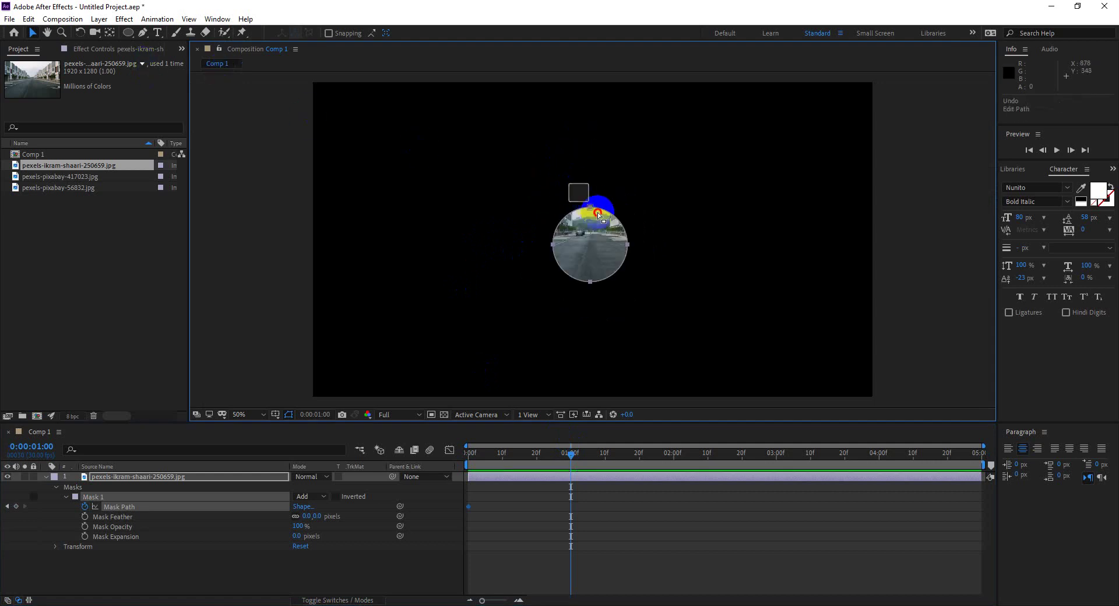
left_click_drag(589, 207, 609, 136)
left_click_drag(627, 224, 796, 307)
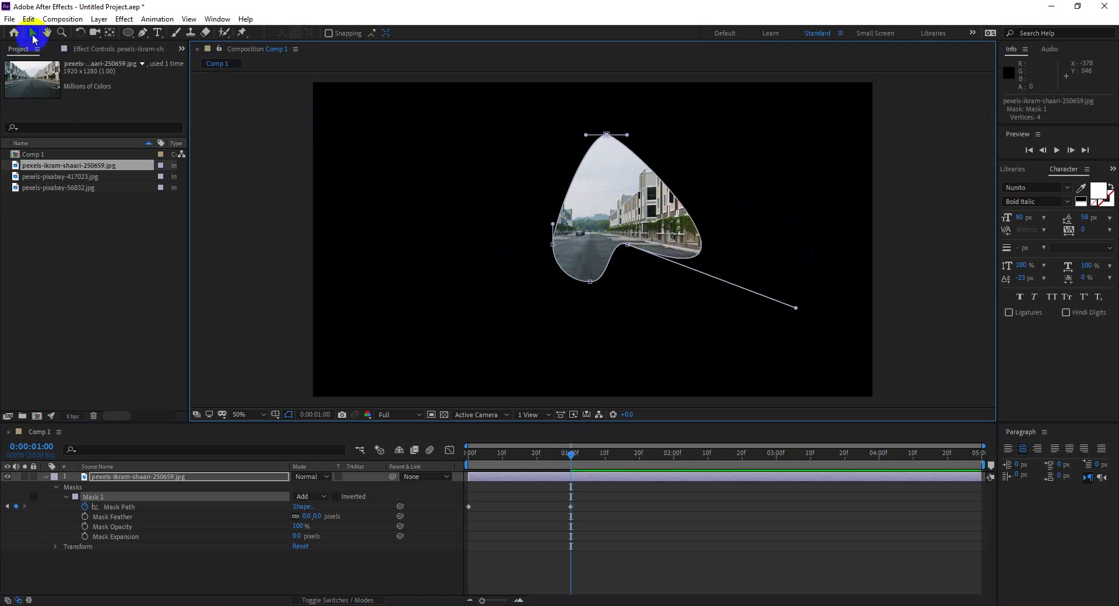
Return the current time to 0:00 and deselect the layer
left_click(227, 222)
key("ctrl+t")
left_click(571, 459)
left_click_drag(570, 458, 365, 427)
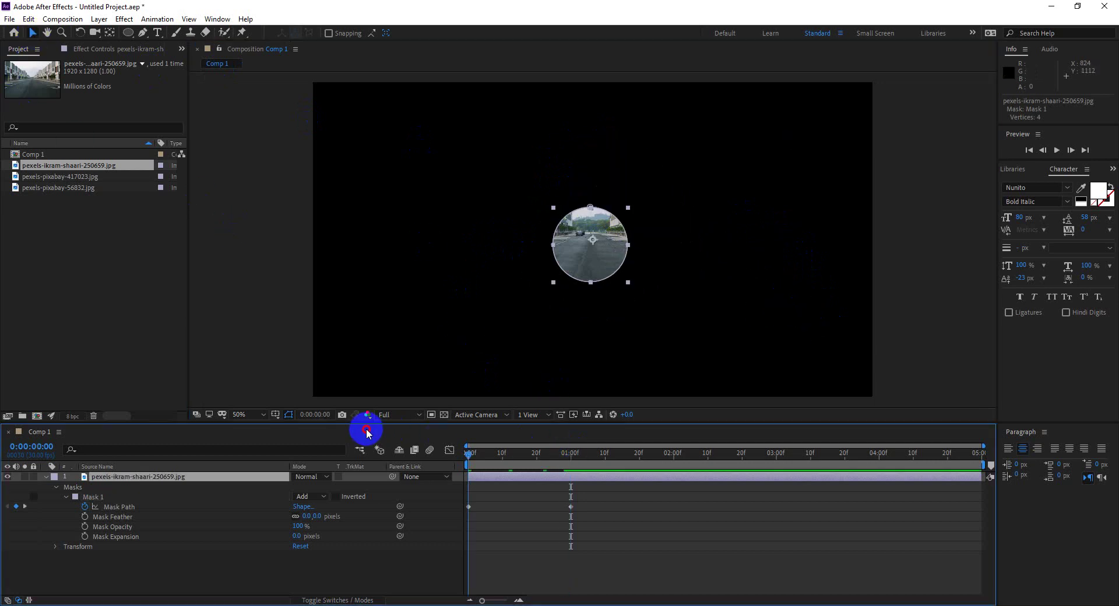
left_click(657, 528)
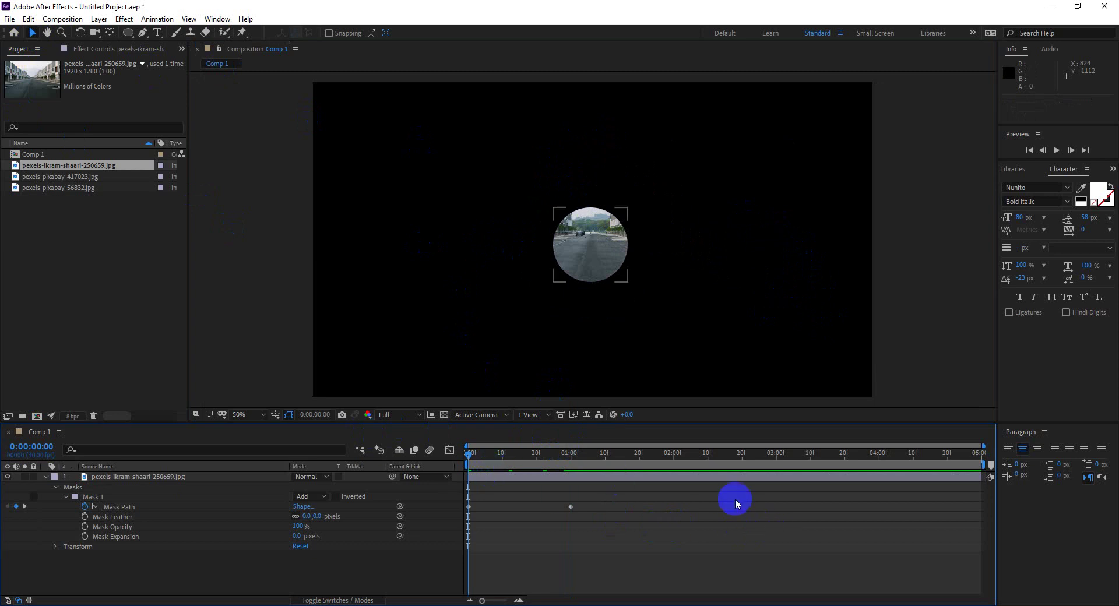
RAM-preview the circle-to-blob mask morph twice, then move the playhead past two seconds
left_click(879, 348)
key("space")
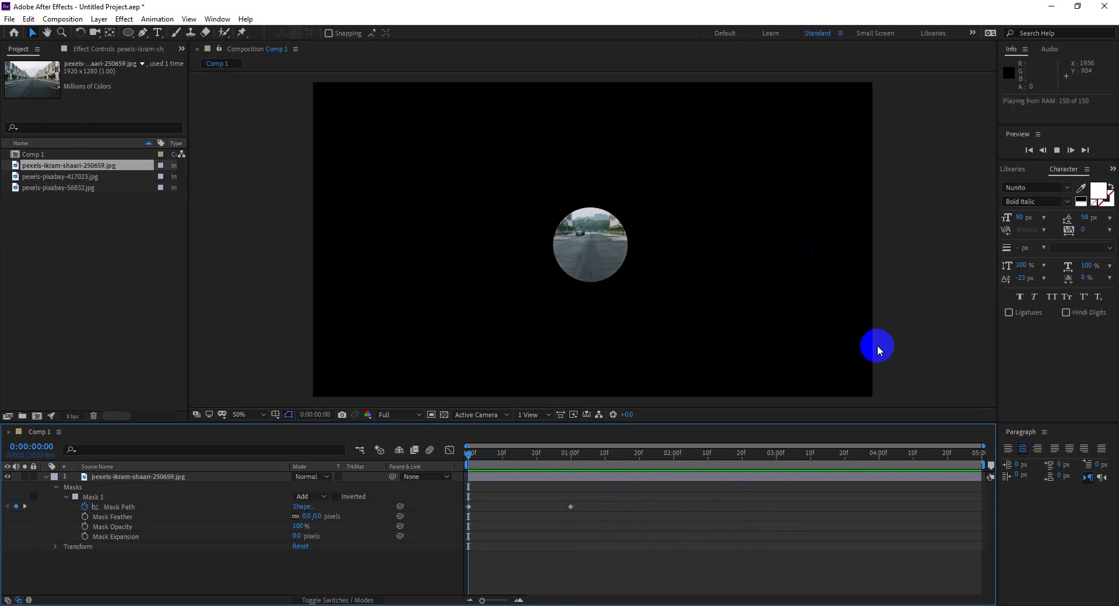
left_click_drag(663, 452, 450, 454)
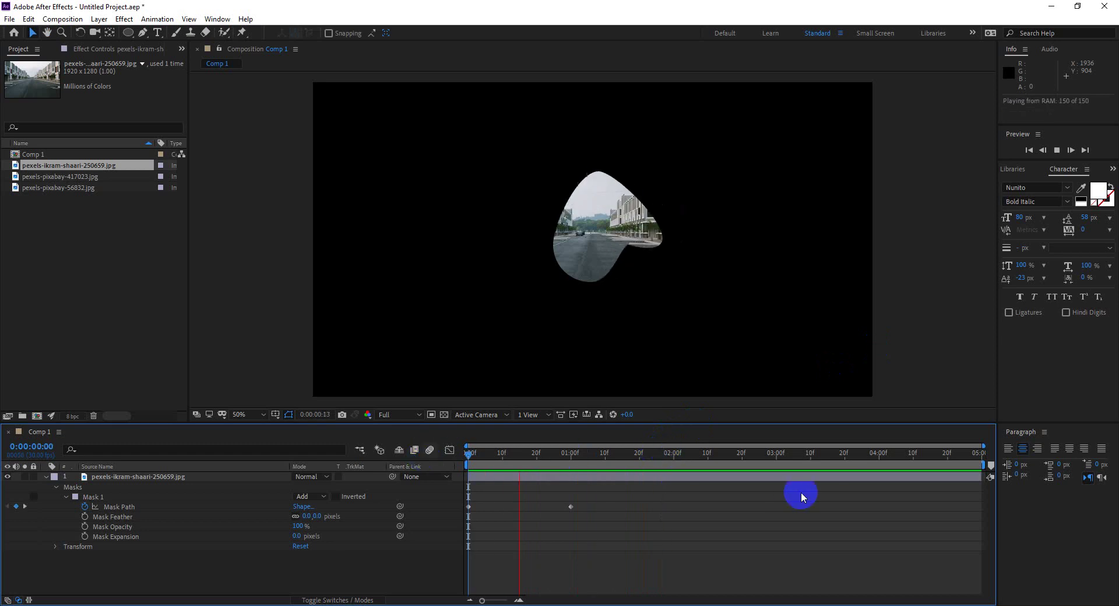
key("space")
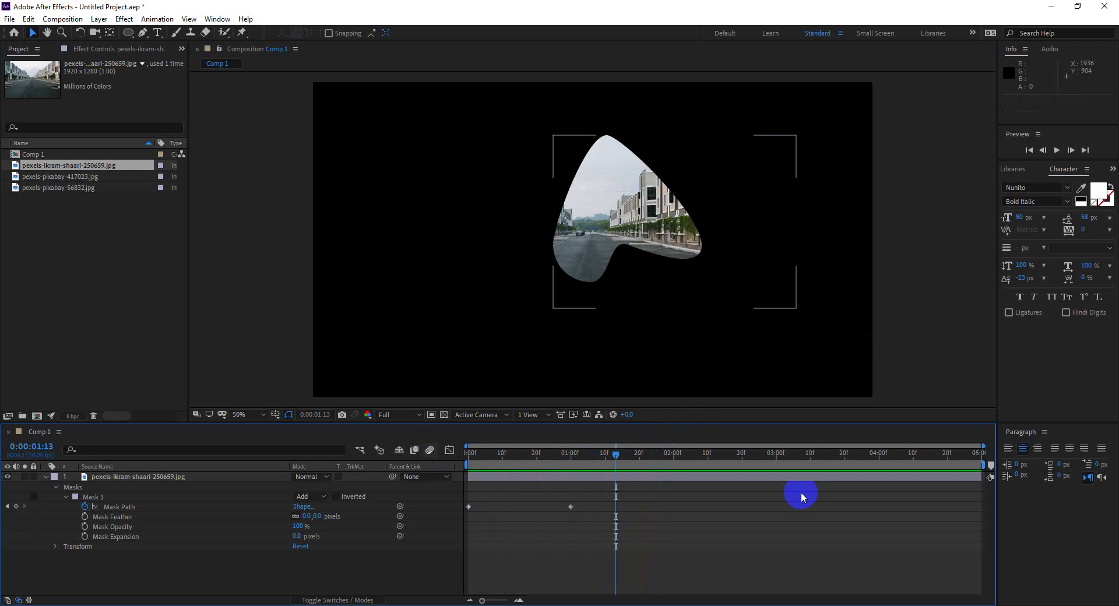
left_click(801, 494)
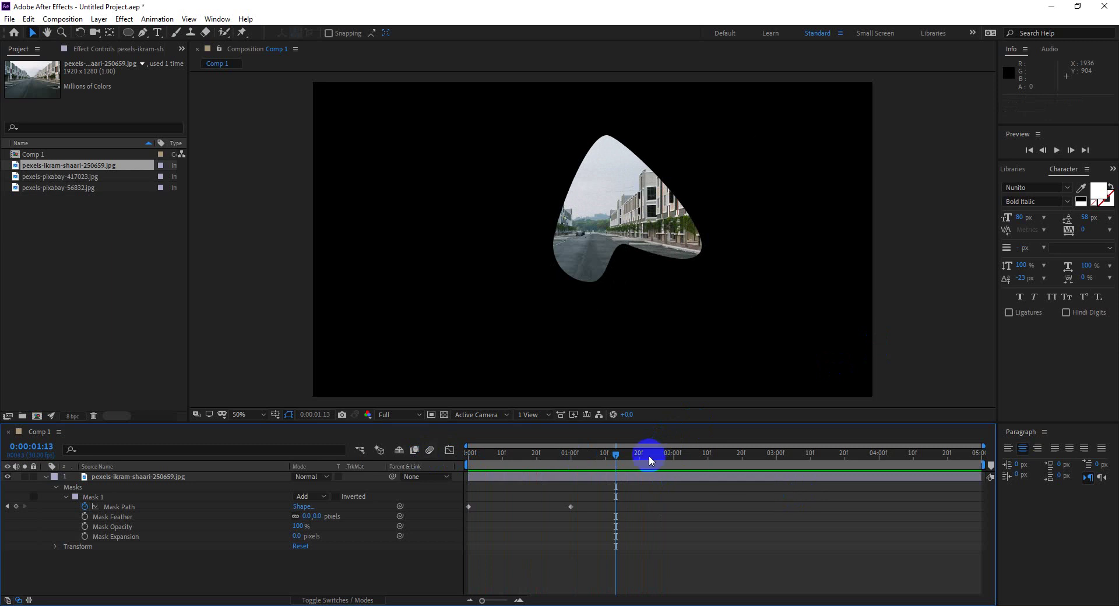
left_click_drag(616, 453, 706, 464)
At 0:00:02:09, select Mask 1 and pull its left vertex out to widen the mask
left_click(610, 219)
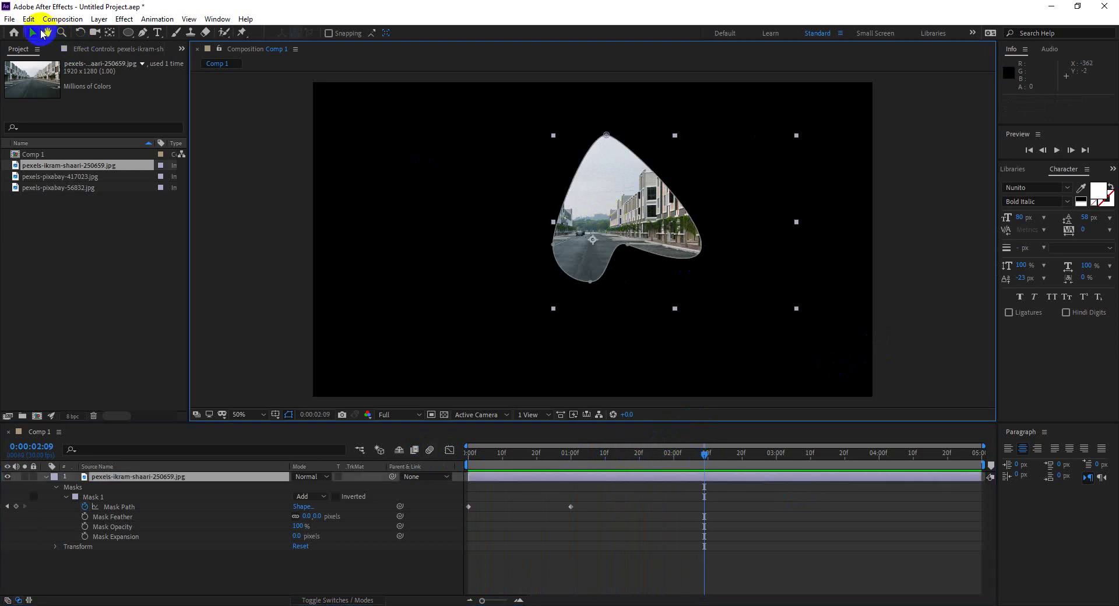
left_click(94, 499)
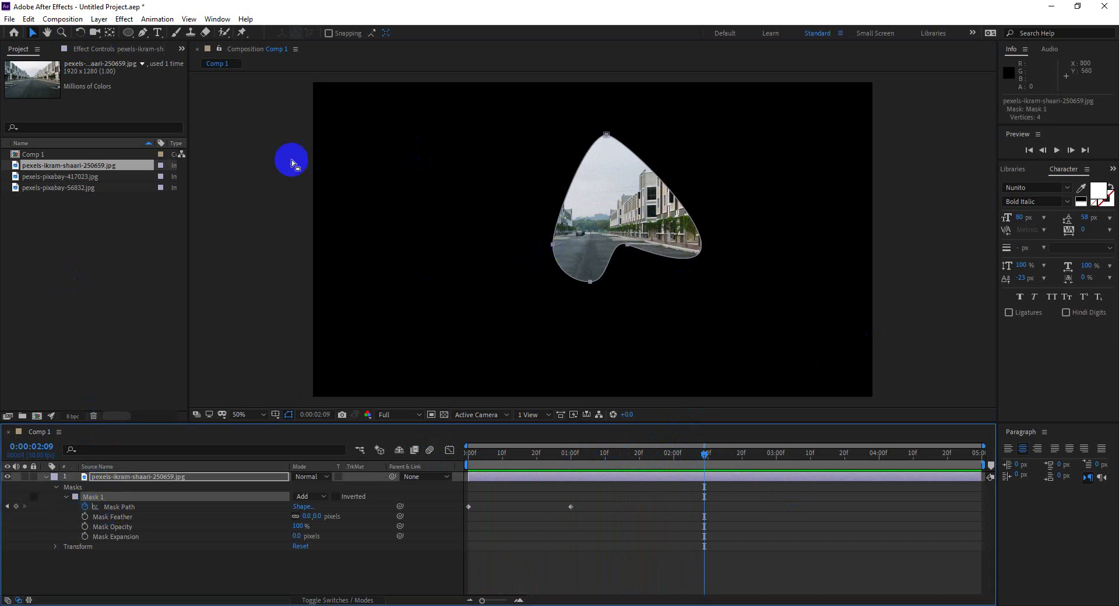
left_click(602, 149)
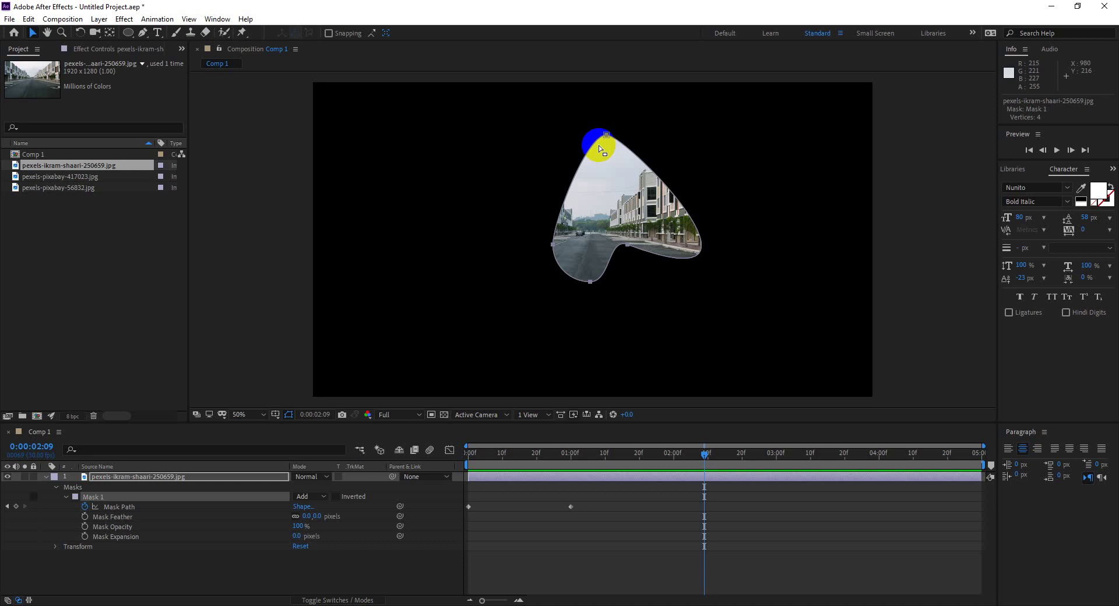
left_click(553, 245)
left_click_drag(553, 248, 473, 257)
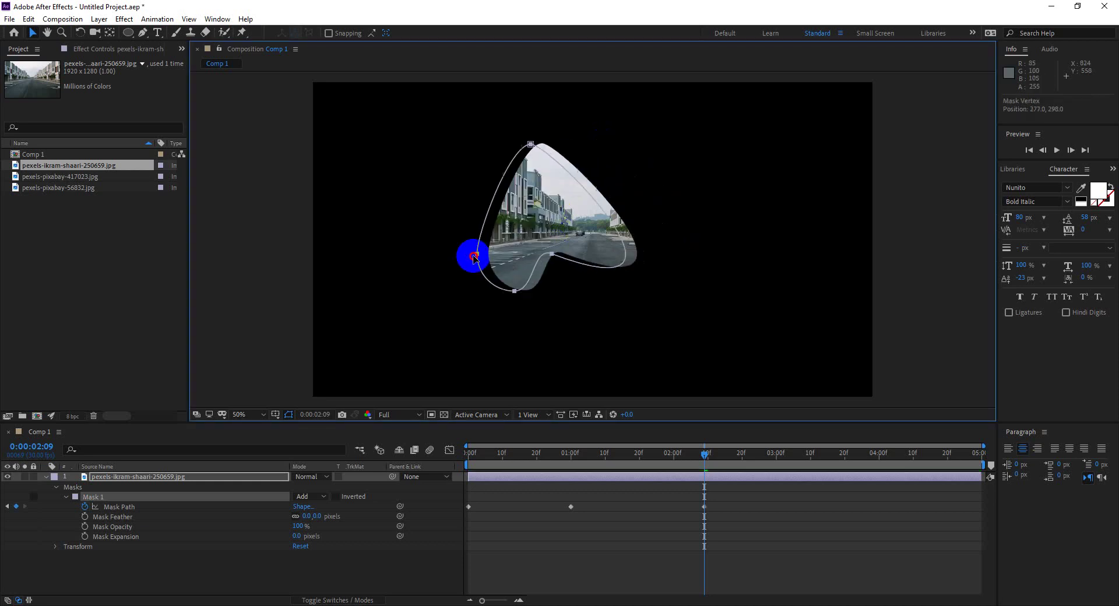
key("ctrl+z")
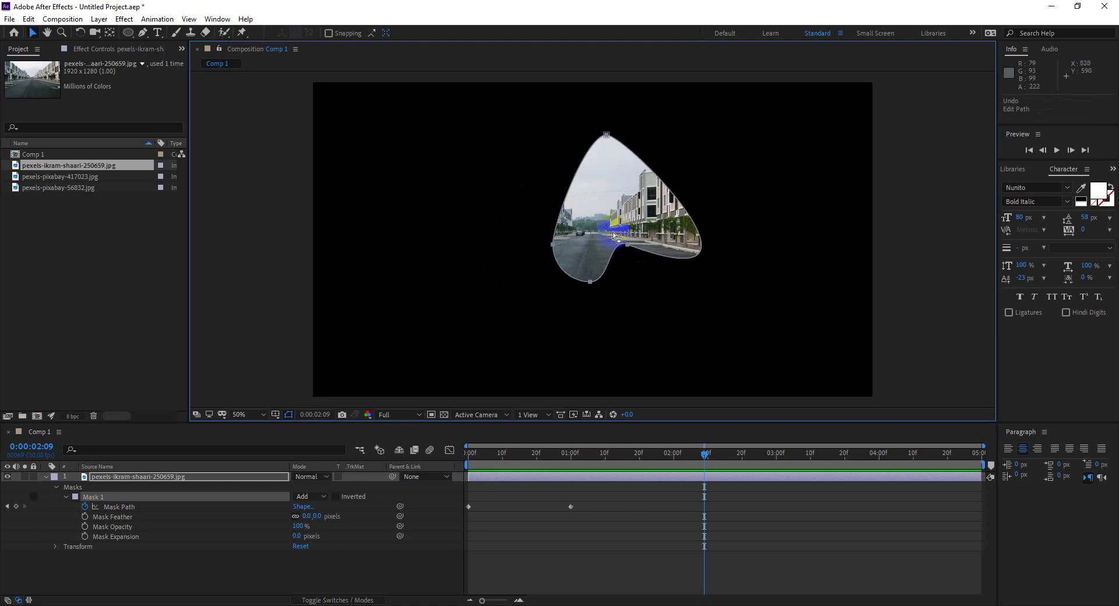
left_click(553, 246)
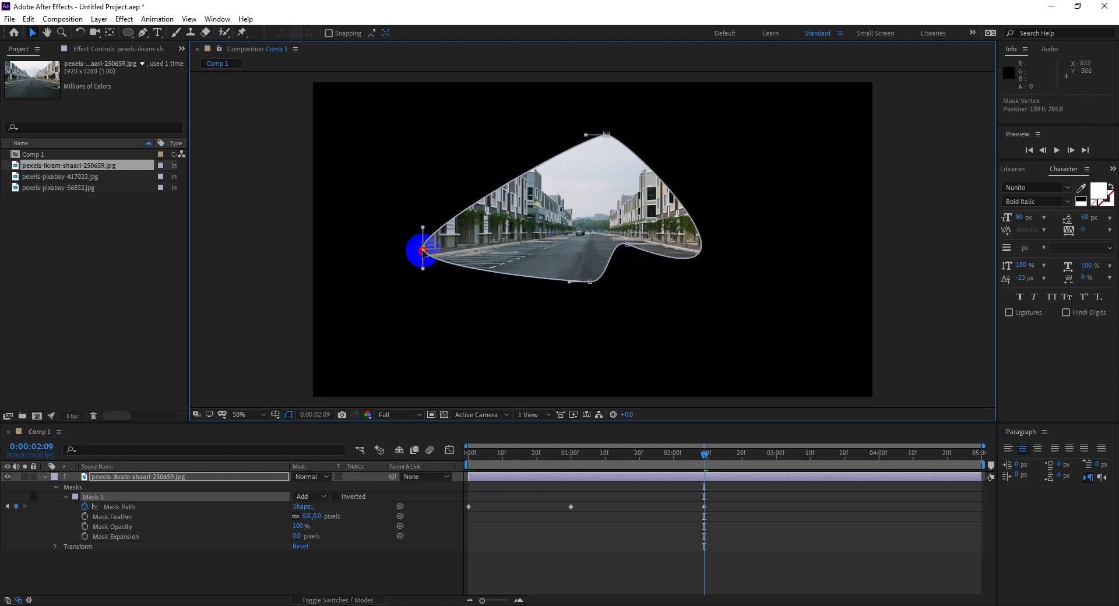
left_click_drag(553, 247, 395, 247)
Stretch the mask's right point and curves into a wide lens shape, then preview the animation
double_click(698, 248)
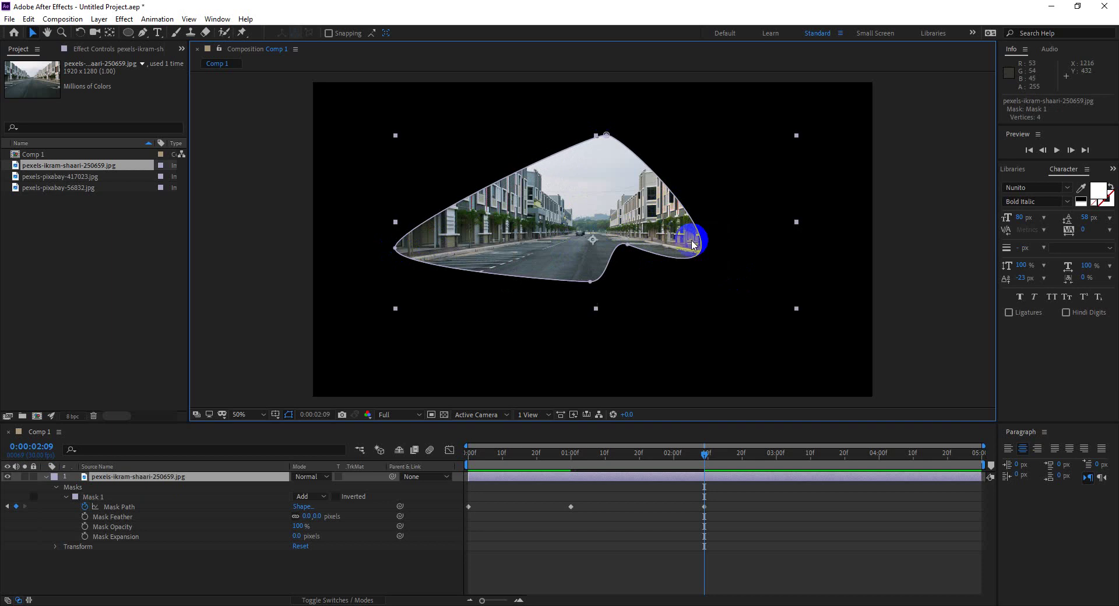
left_click_drag(629, 246, 790, 308)
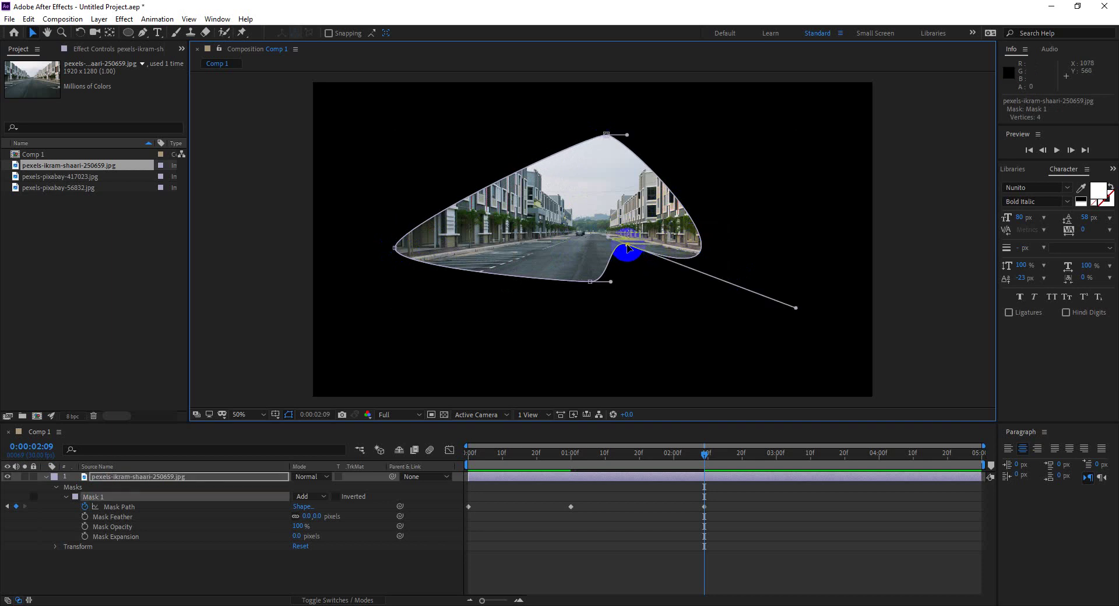
left_click_drag(629, 246, 790, 279)
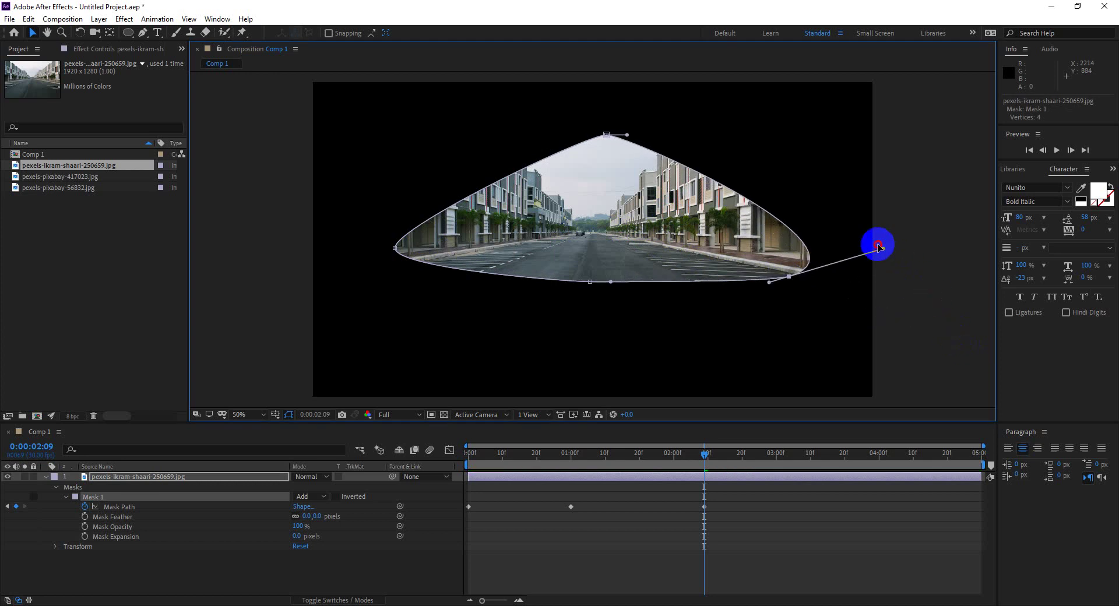
left_click_drag(956, 334, 870, 240)
left_click(376, 440)
key("space")
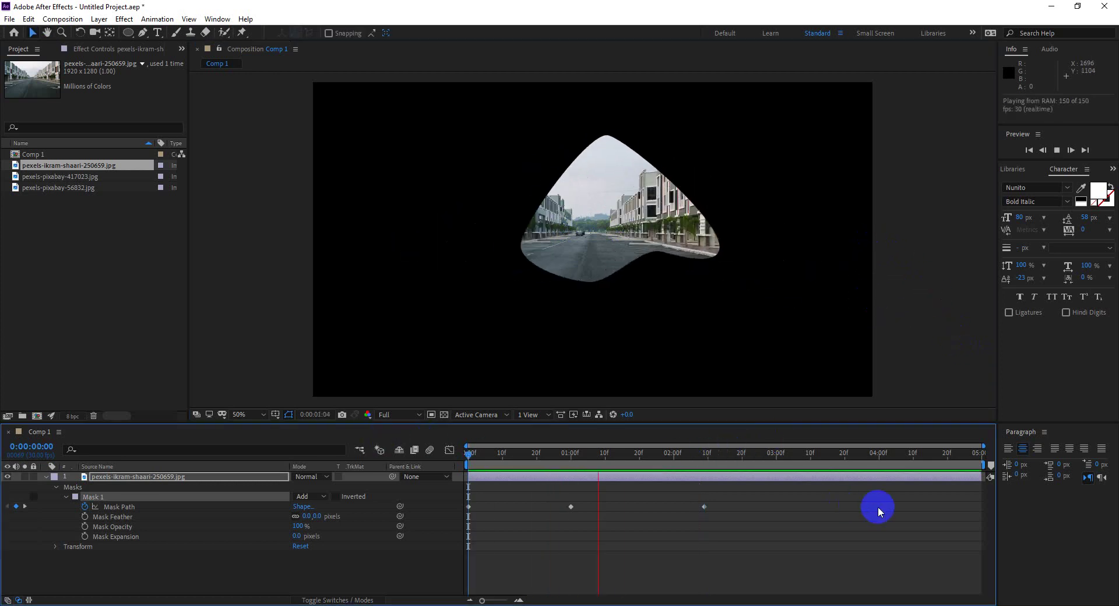
Stop the preview and undo the Mask Path edits and keyframes
key("space")
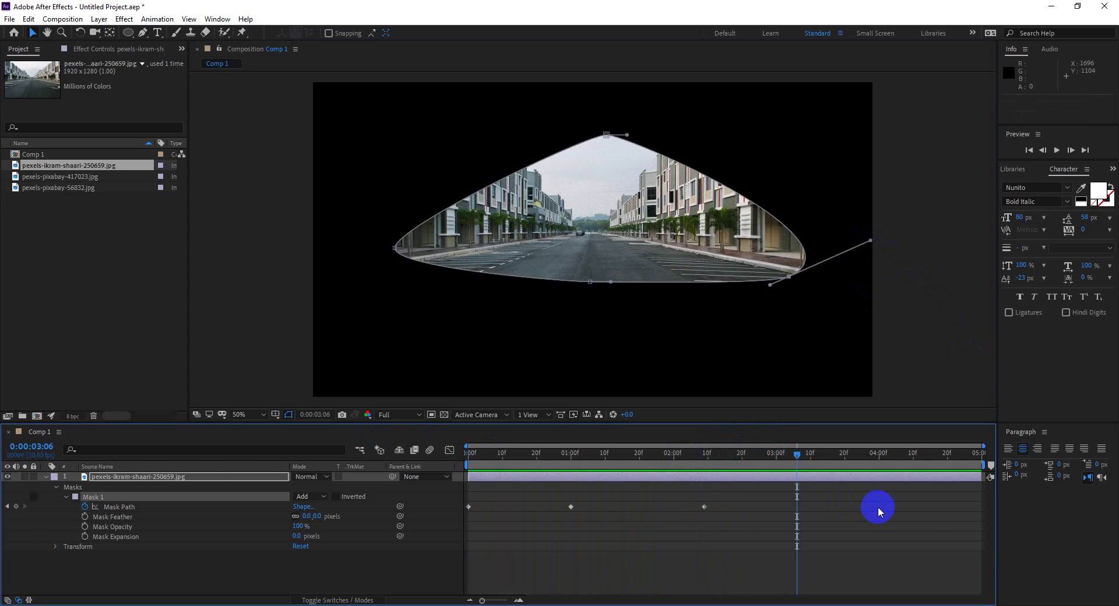
key("ctrl+z")
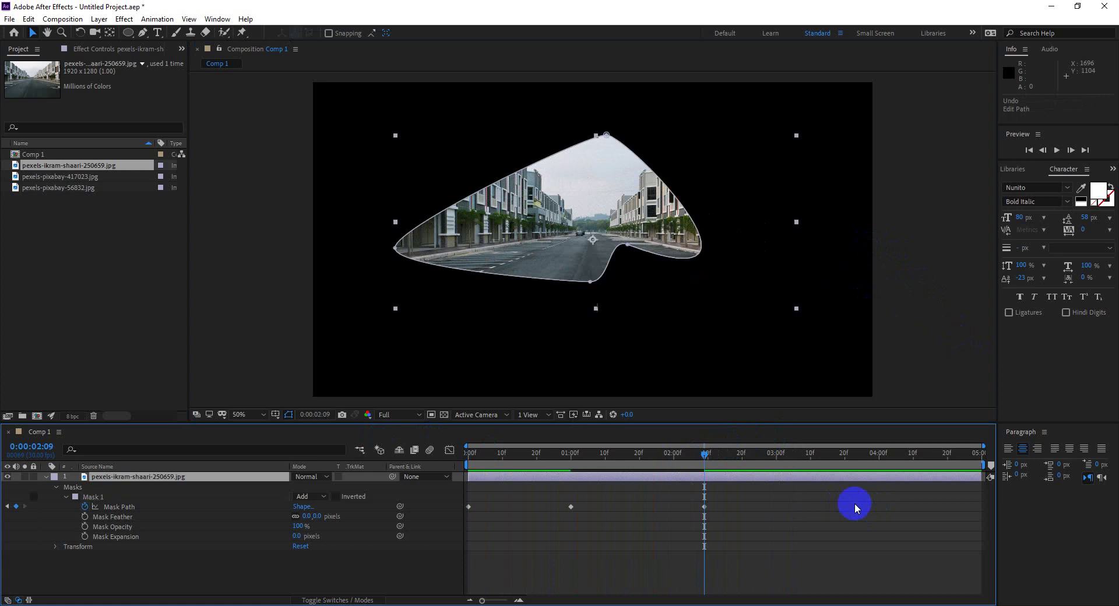
key("ctrl+z")
key("ctrl+z")
key("ctrl+z")
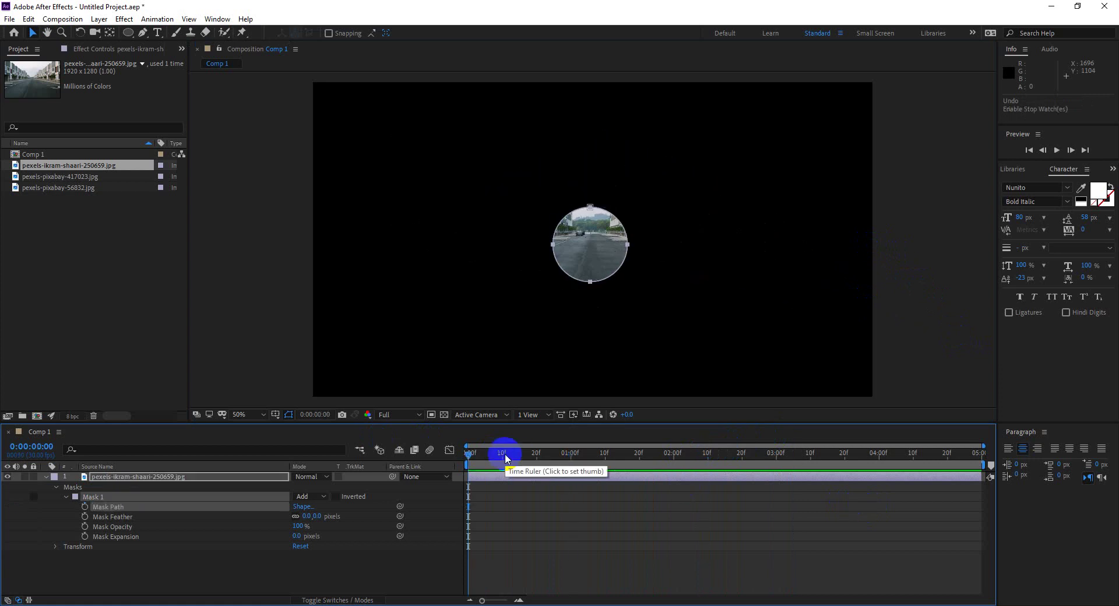
Feather Mask 1's circular edge to 32 px, zooming in to adjust it, then back to 50%
left_click(130, 520)
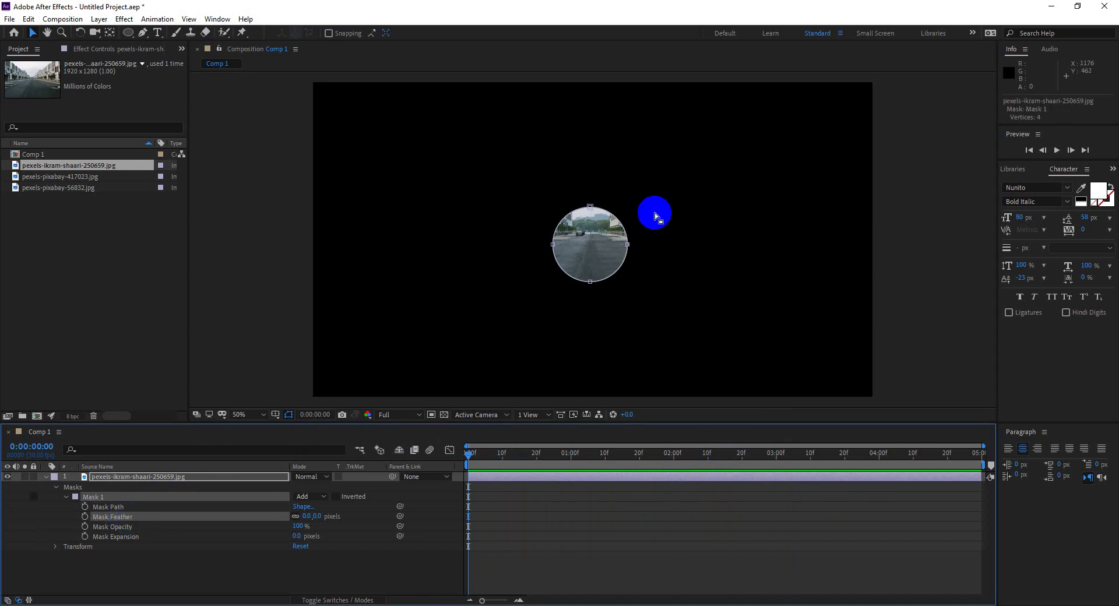
key("period")
key("period")
key("period")
key("period")
key("period")
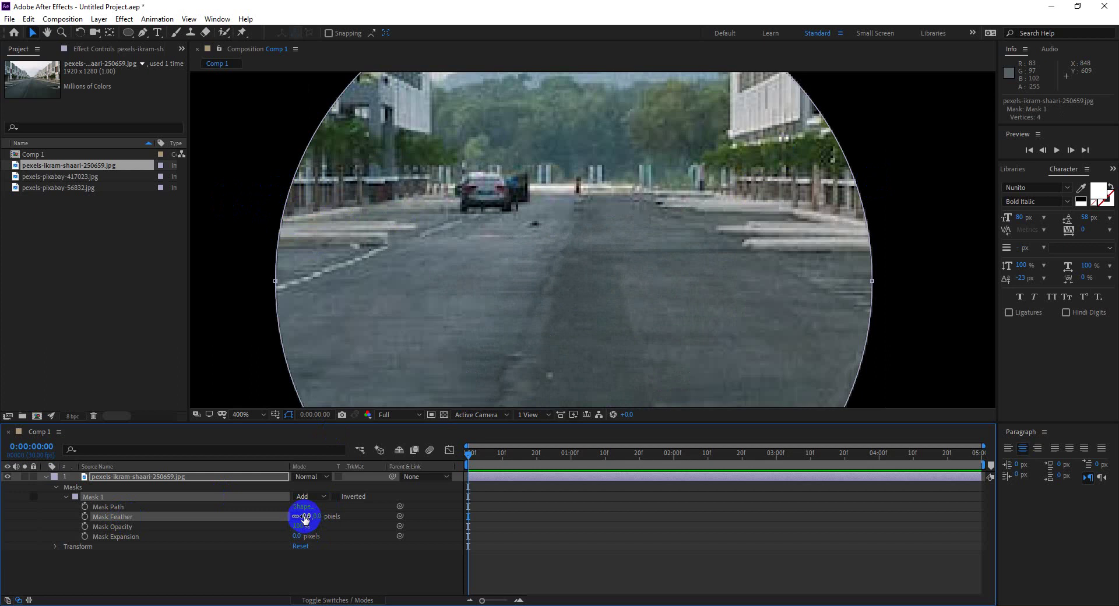
left_click_drag(305, 516, 319, 516)
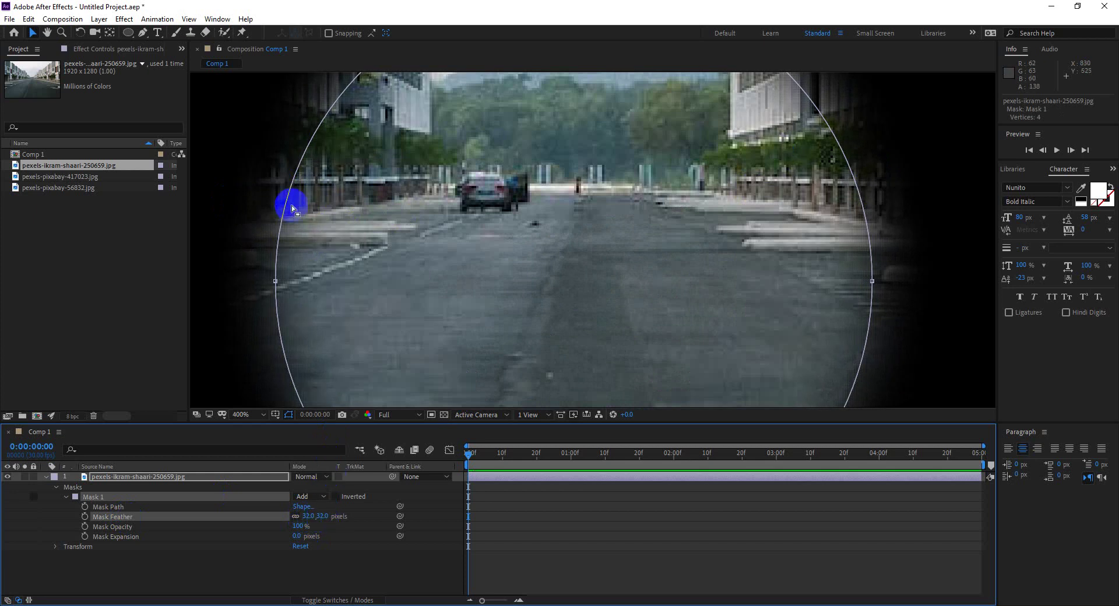
scroll(506, 342, "down", 8)
scroll(587, 242, "up", 2)
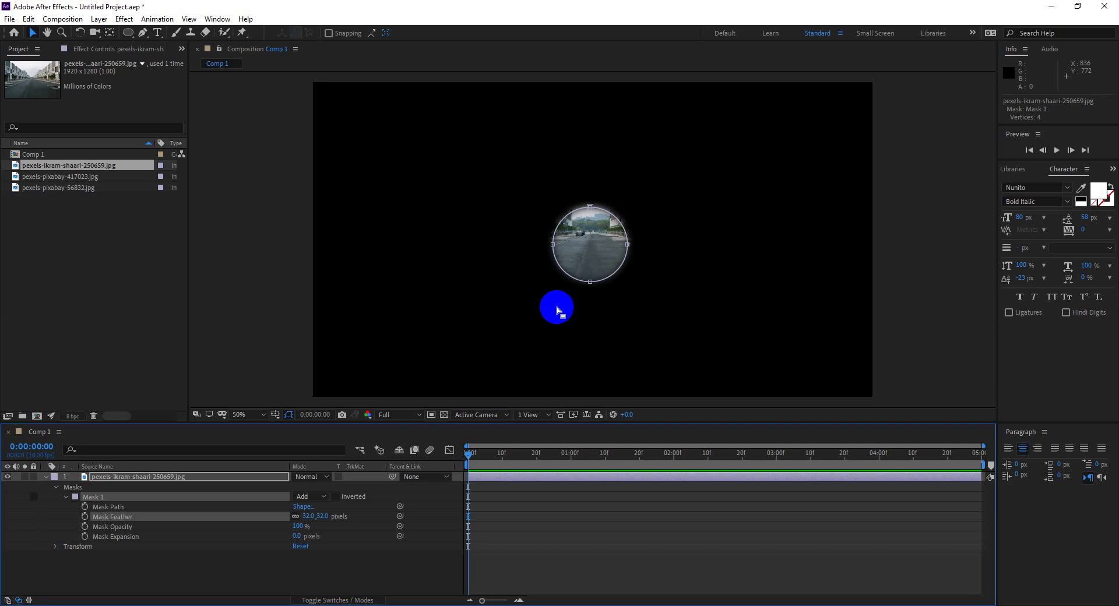
Undo the feather back to 0 and try lowering Mask Opacity
key("ctrl+z")
key("period")
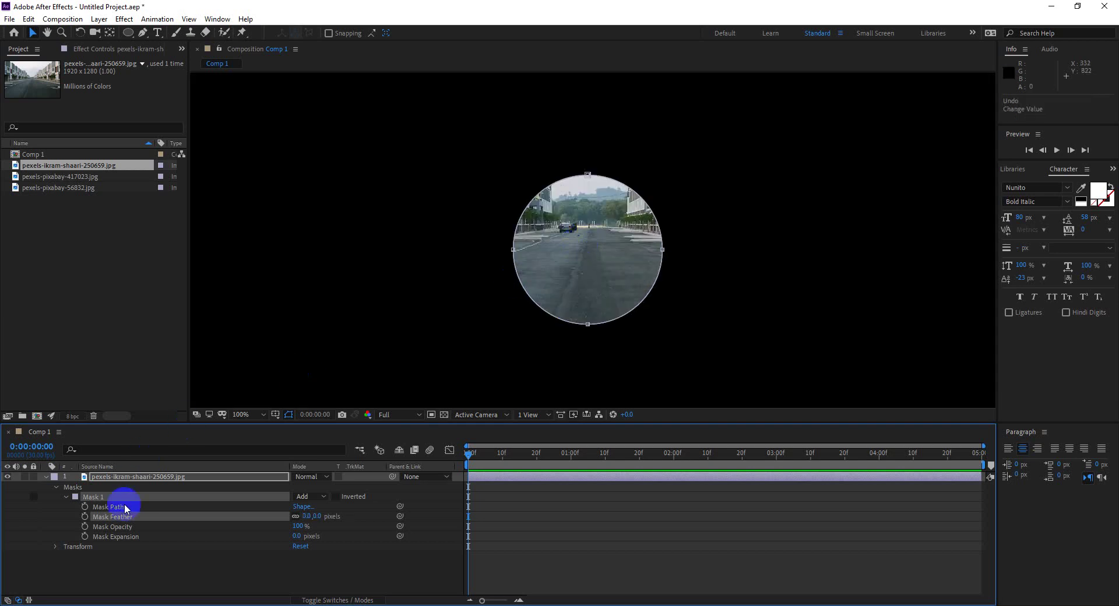
left_click(116, 528)
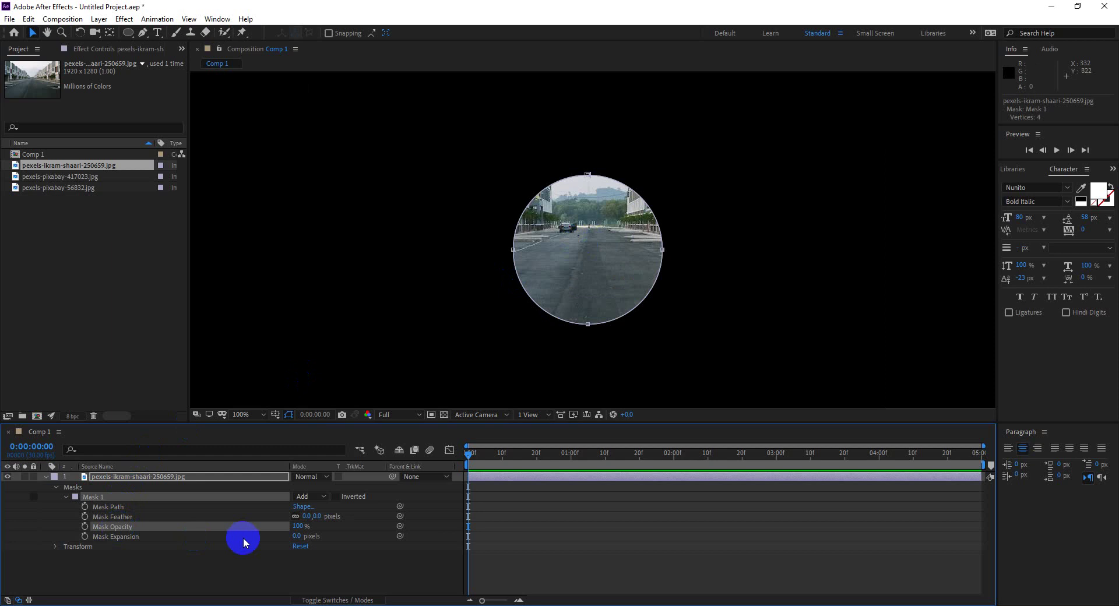
mouse_move(299, 527)
left_mouse_down()
mouse_move(288, 528)
mouse_move(387, 527)
left_mouse_up()
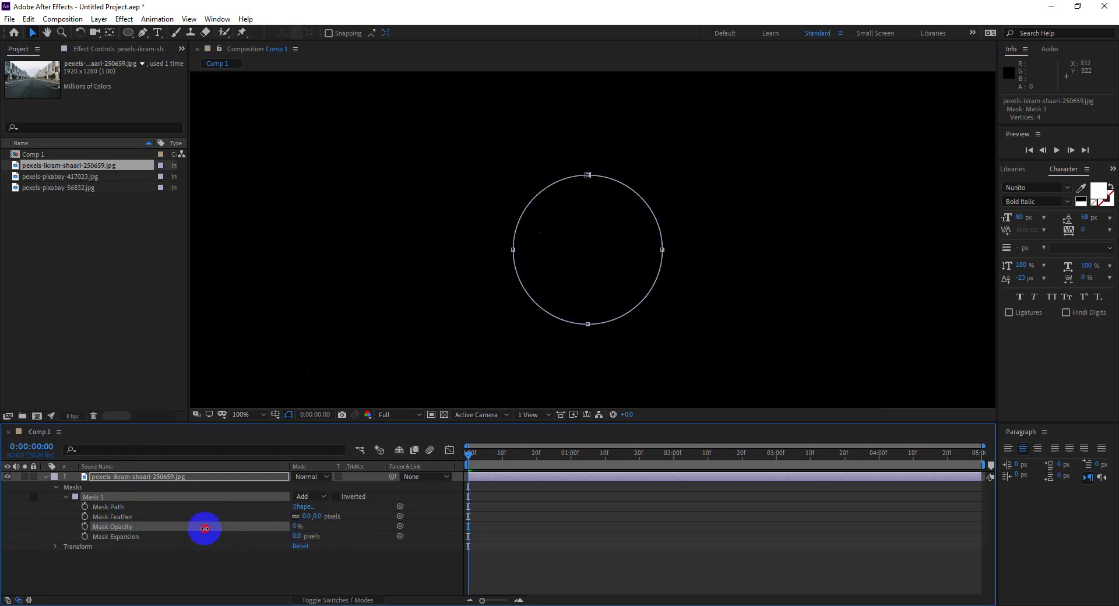
Set Mask Expansion to -133 pixels so the photo shrinks out of view
left_click(164, 537)
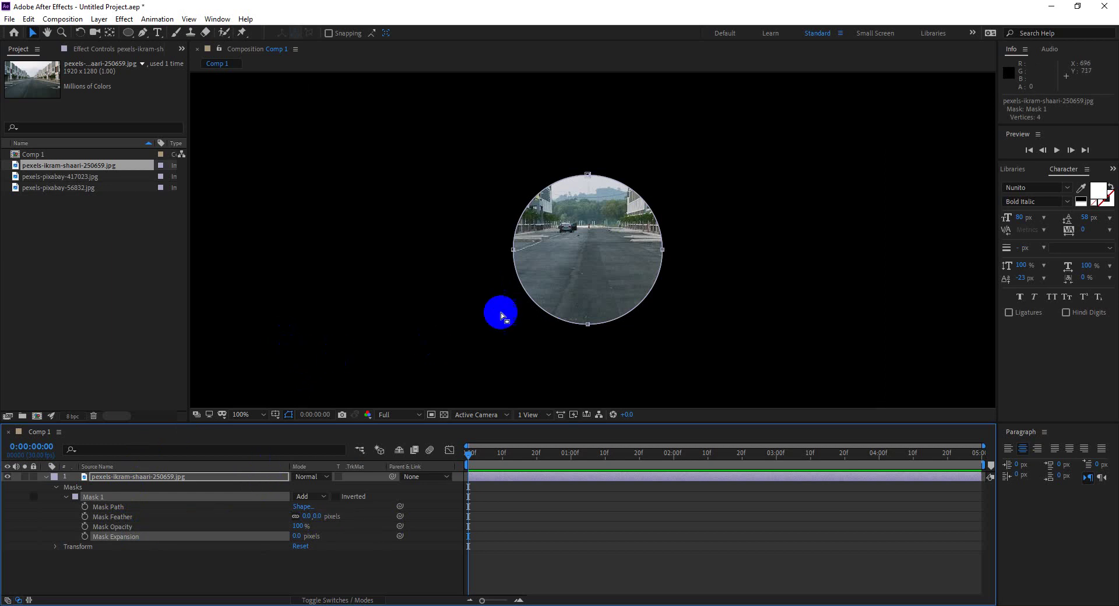
scroll(669, 280, "down", 4)
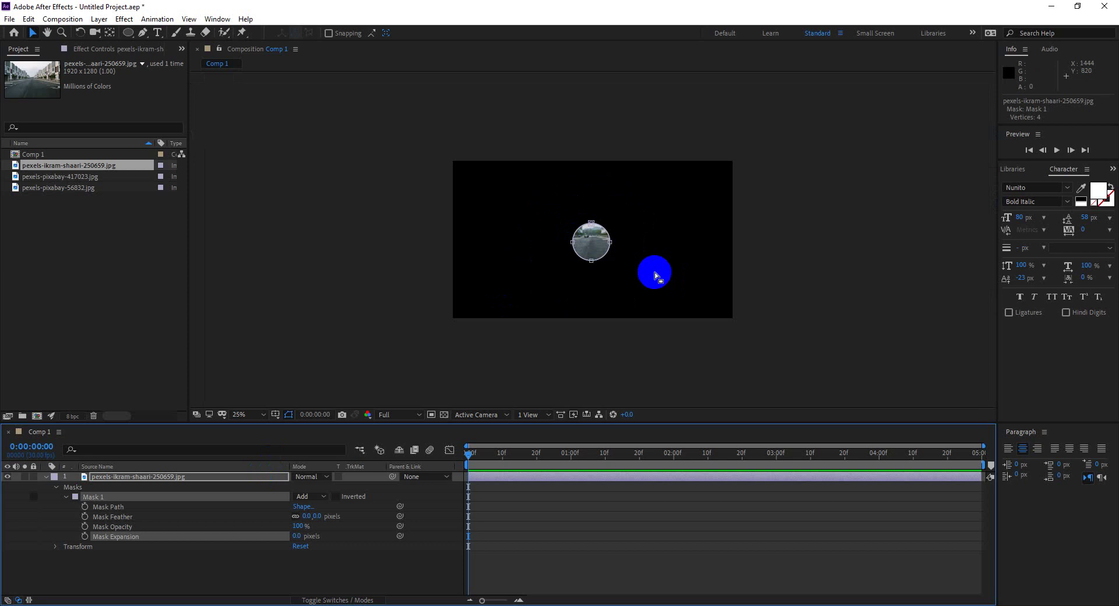
scroll(651, 268, "up", 2)
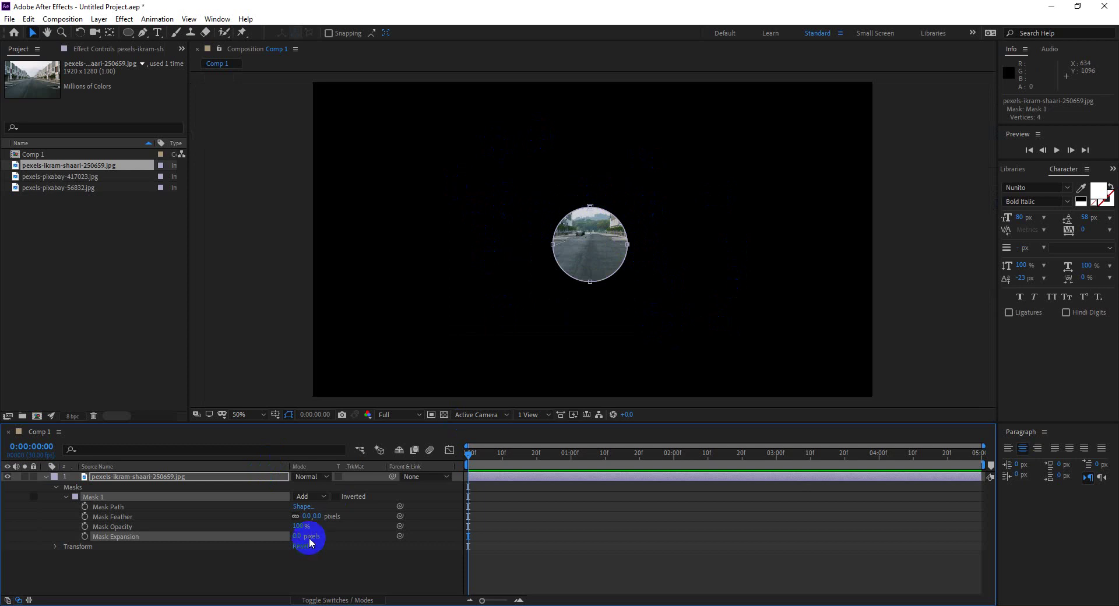
mouse_move(302, 536)
left_mouse_down()
mouse_move(671, 540)
mouse_move(285, 536)
mouse_move(361, 549)
mouse_move(239, 554)
left_mouse_up()
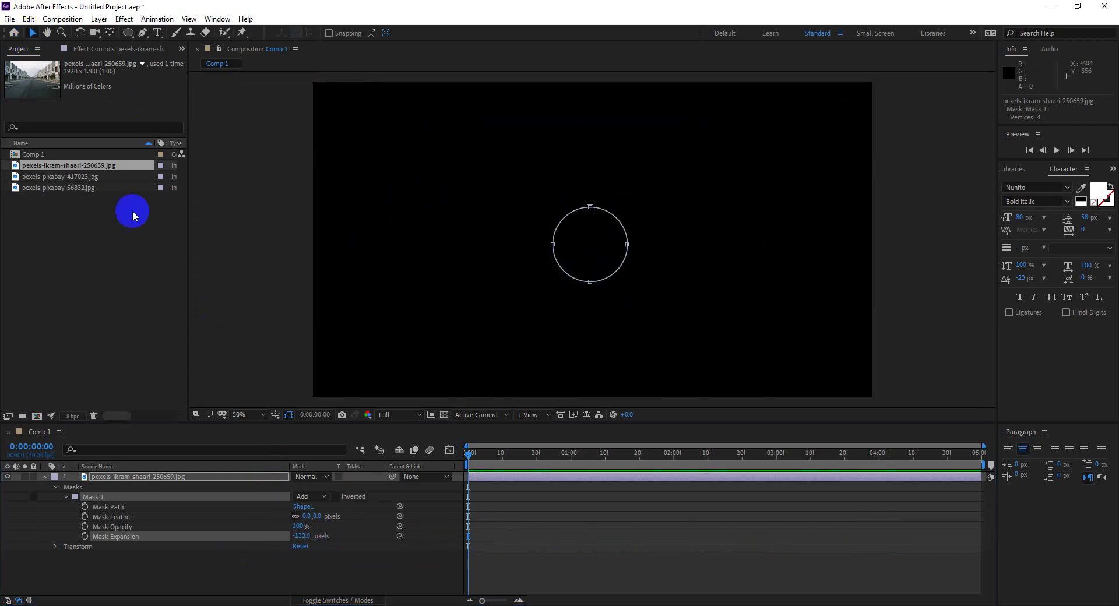
Collapse and deselect layer 1, then add pexels-pixabay-417023.jpg as layer 2 below it
left_click(46, 477)
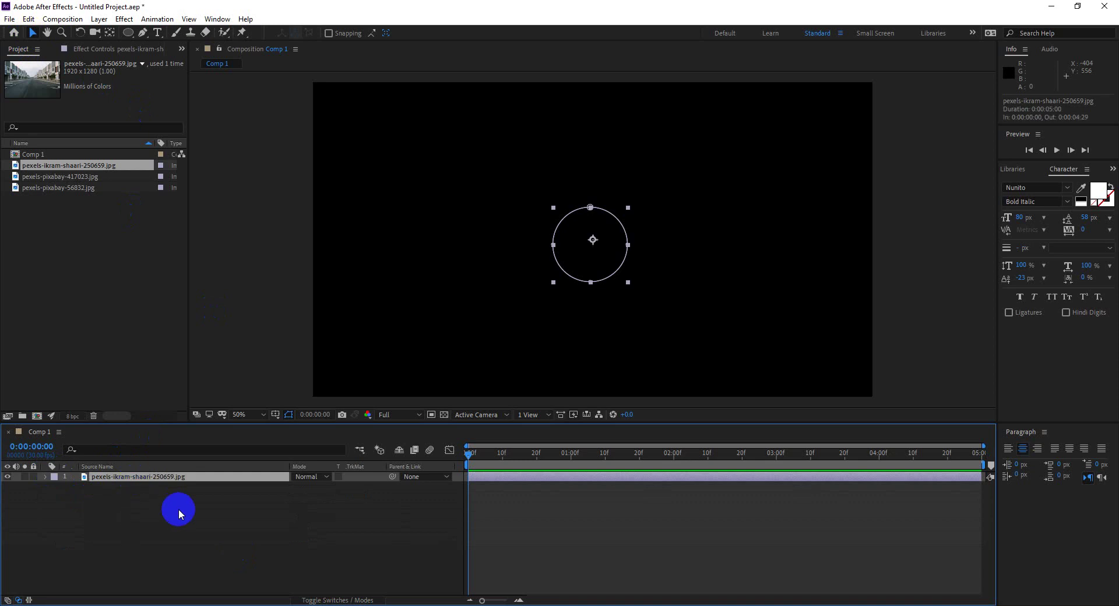
left_click(242, 511)
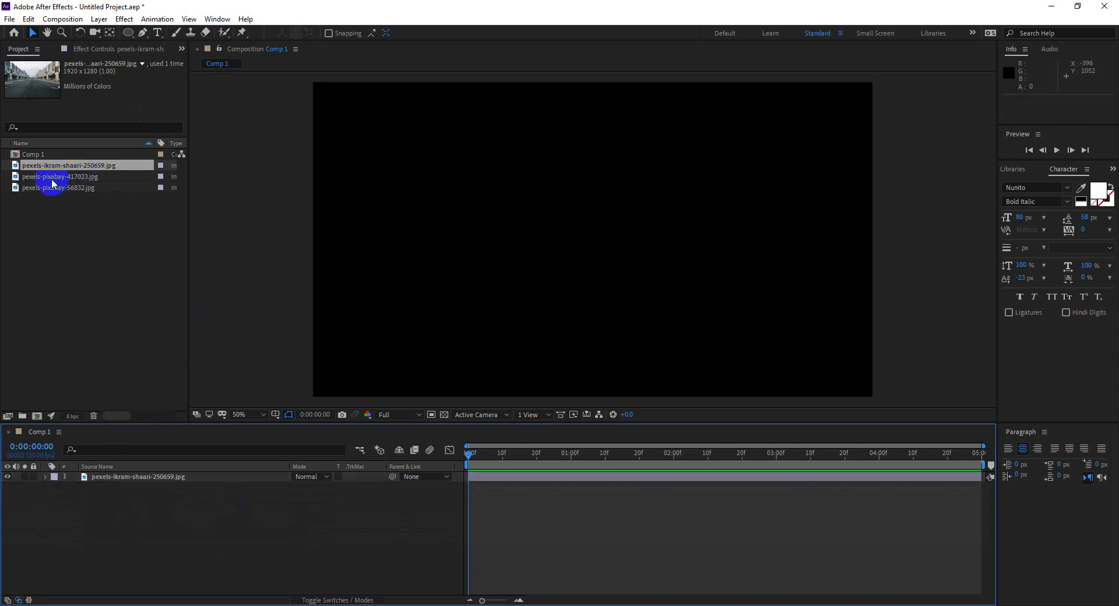
mouse_move(51, 179)
left_mouse_down()
mouse_move(149, 518)
mouse_move(117, 483)
left_mouse_up()
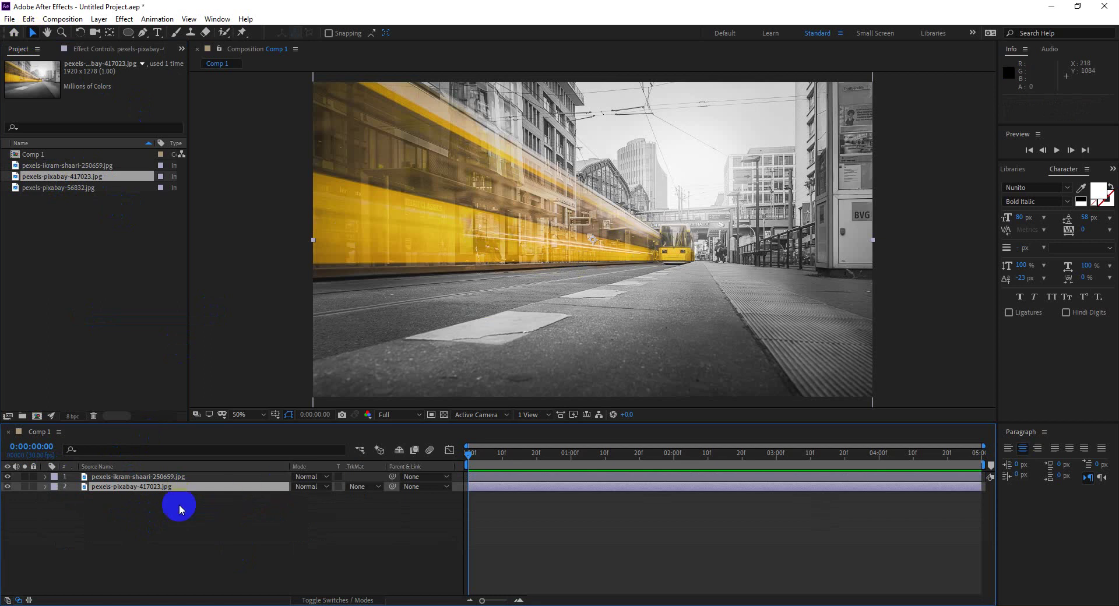
At 1:10, keyframe Mask Expansion at -133 px on the street photo layer
left_click(115, 478)
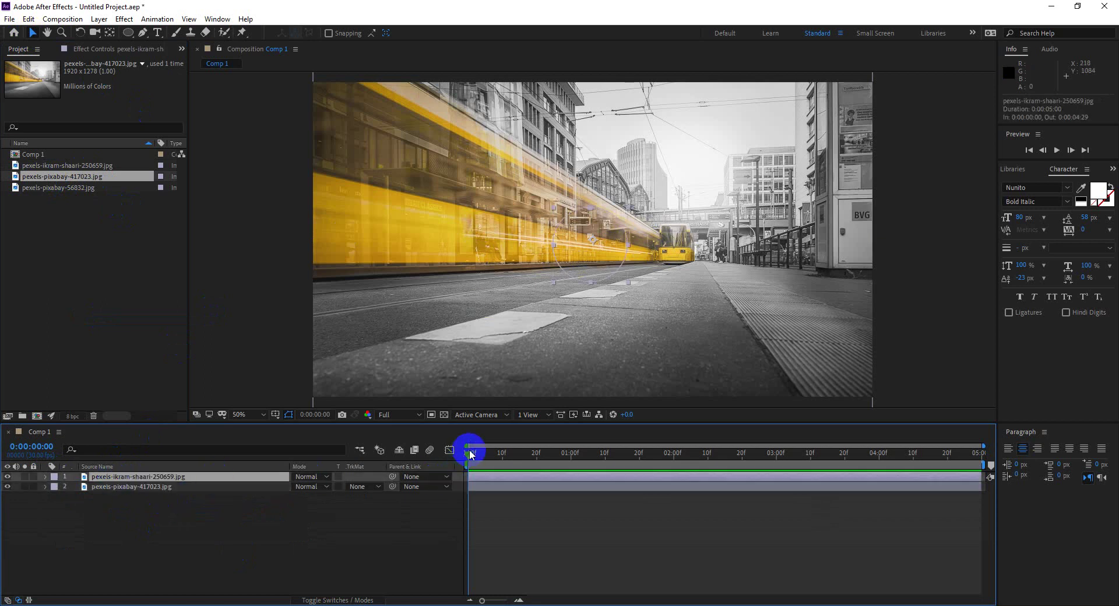
mouse_move(472, 455)
left_mouse_down()
mouse_move(459, 455)
mouse_move(607, 472)
left_mouse_up()
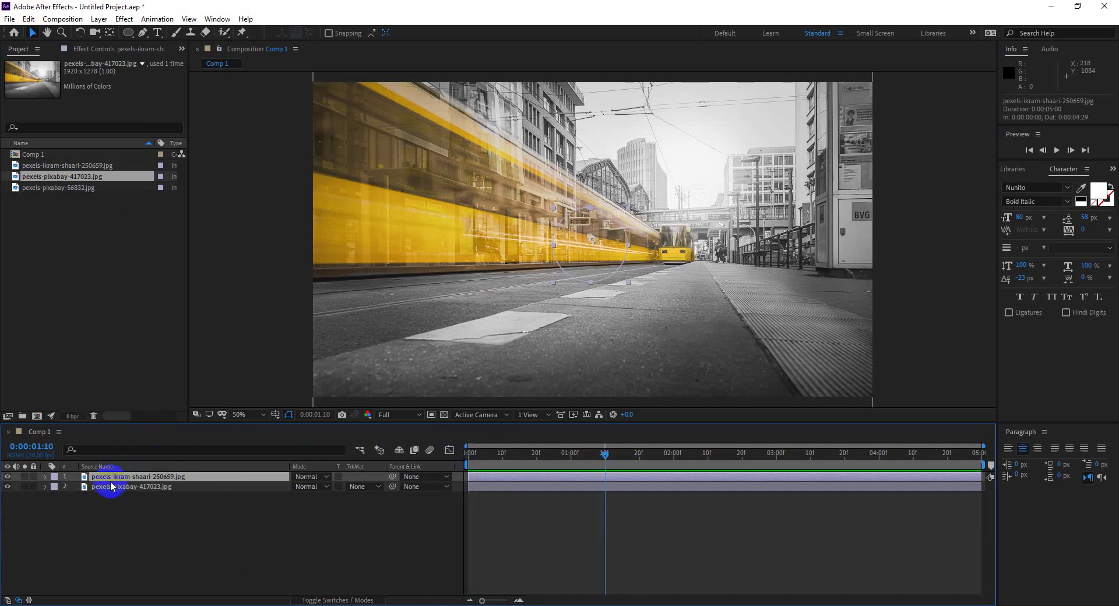
left_click(53, 477)
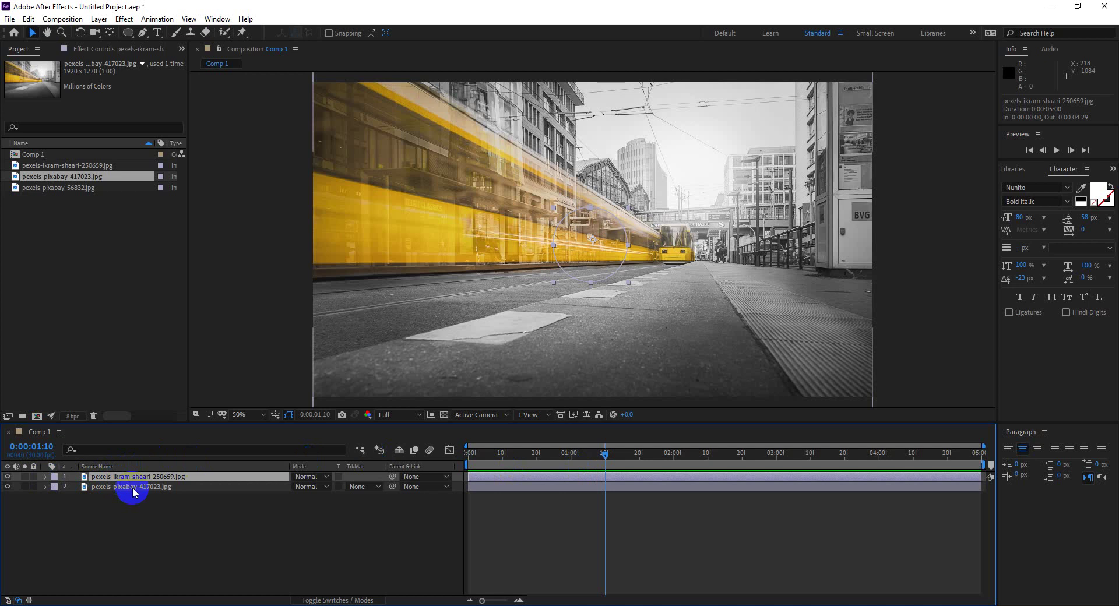
key("m")
left_click(120, 499)
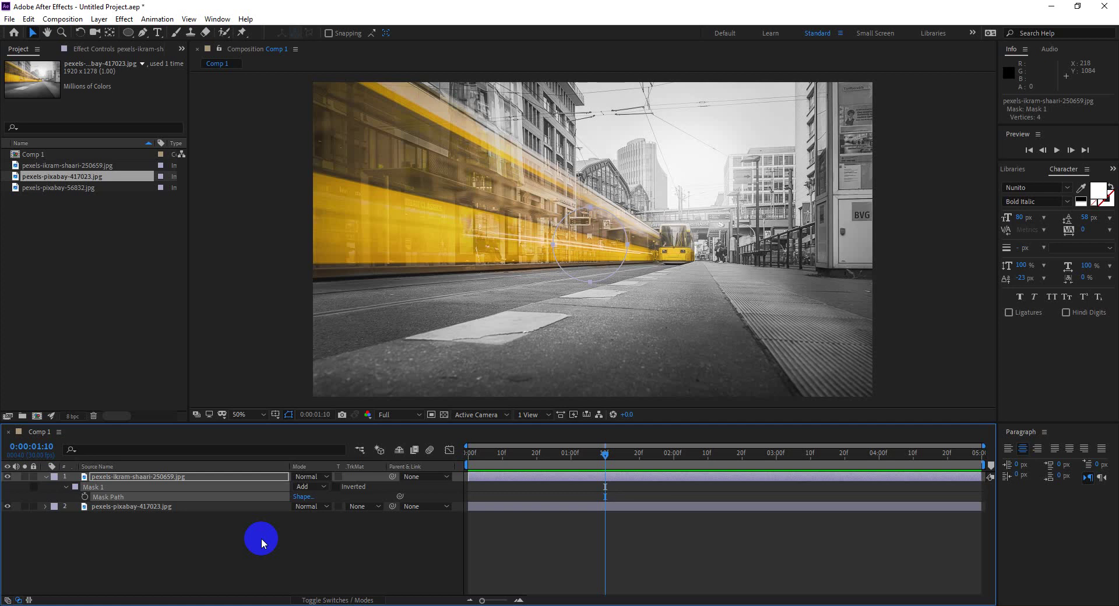
key("m")
key("m")
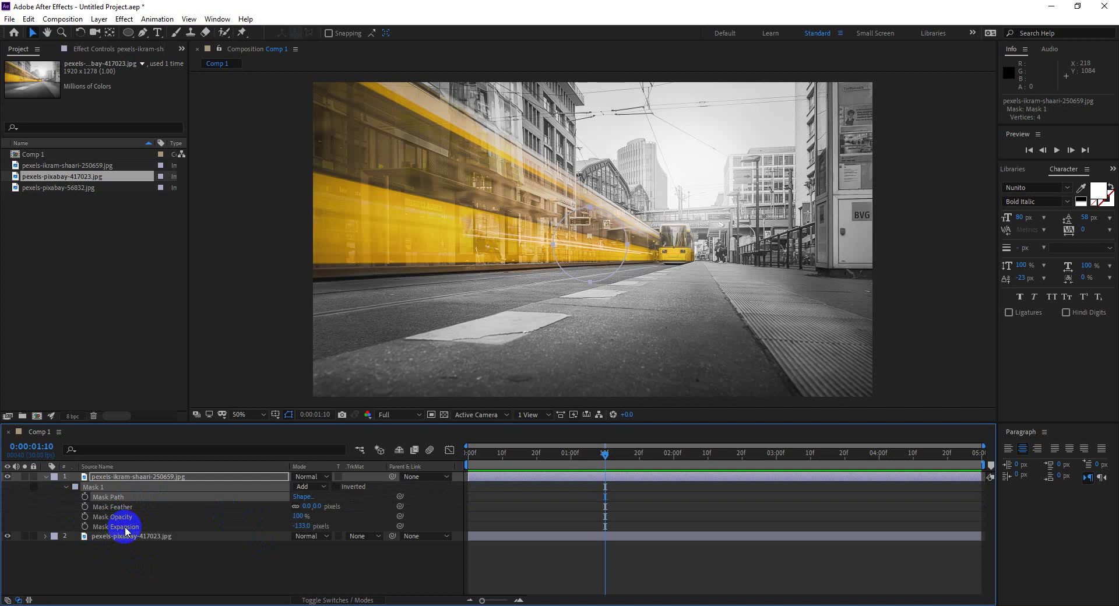
left_click(84, 526)
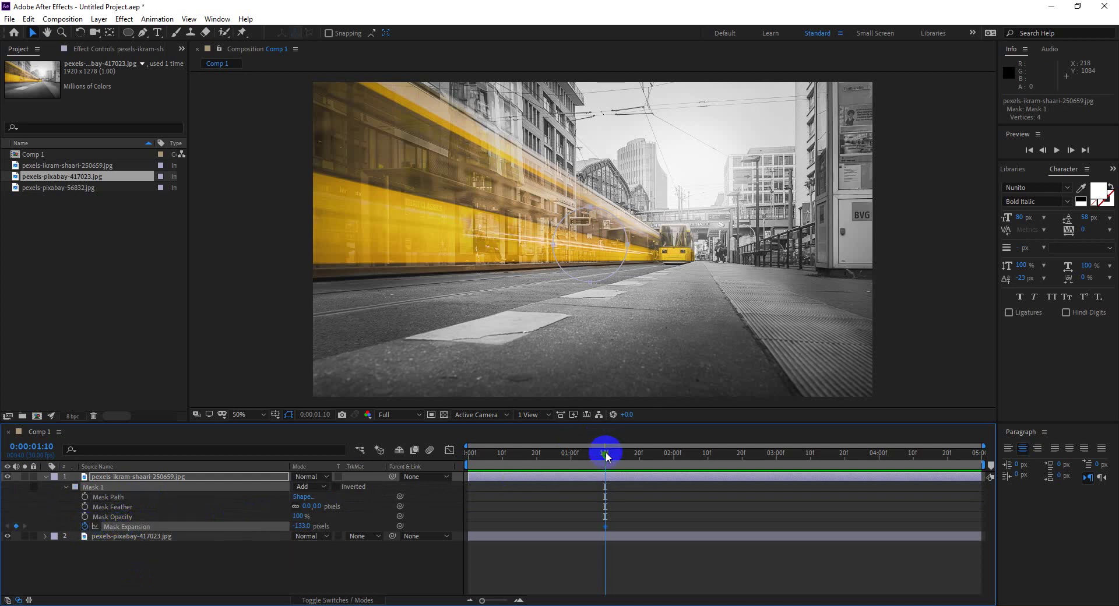
Add a later Mask Expansion keyframe that enlarges the circle, up to 981 px
mouse_move(606, 452)
left_mouse_down()
mouse_move(674, 462)
mouse_move(639, 461)
left_mouse_up()
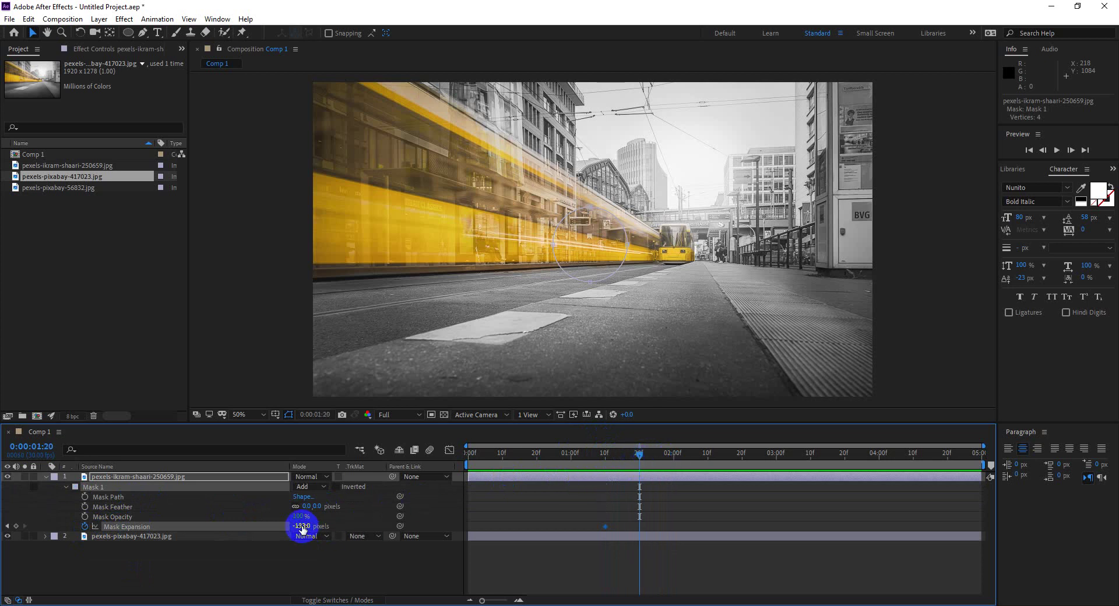
left_click_drag(302, 526, 946, 522)
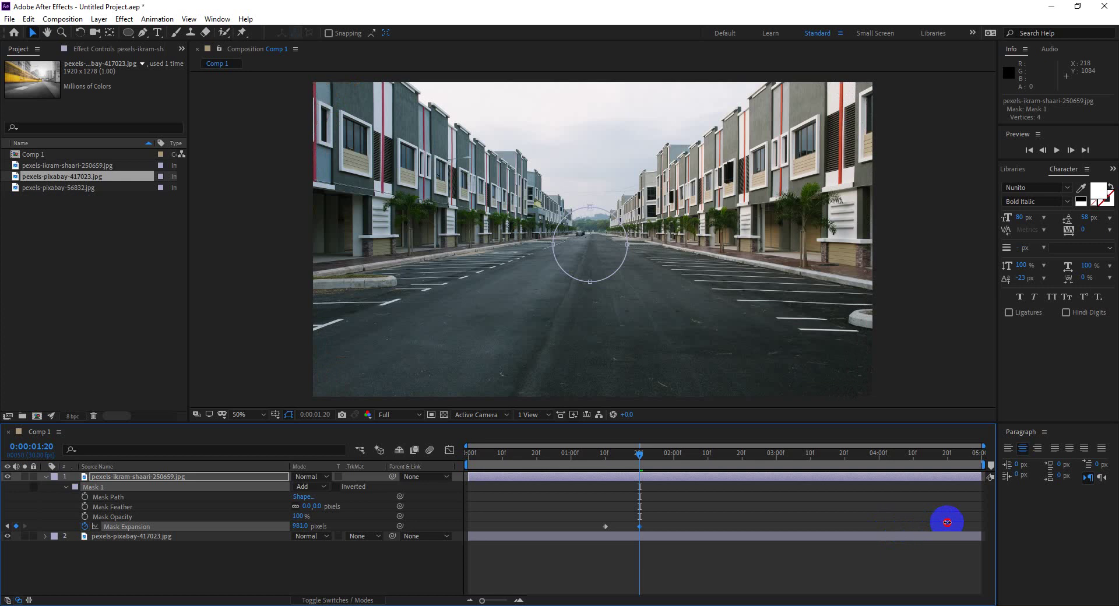
left_click_drag(644, 453, 626, 461)
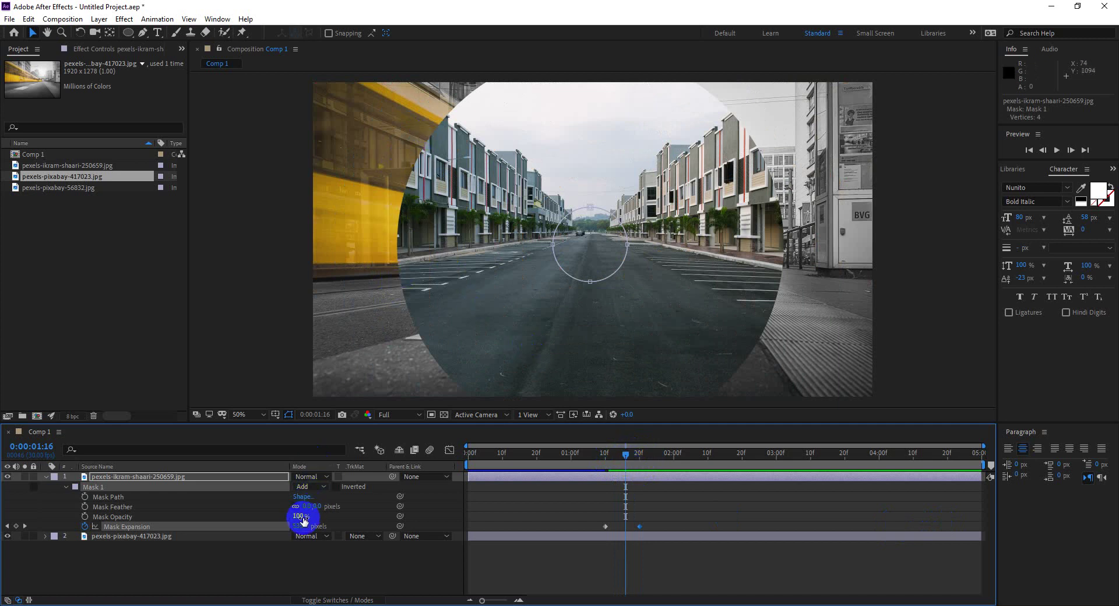
Feather the circular mask edge to 138 px and return to the first frame
left_click_drag(309, 507, 329, 504)
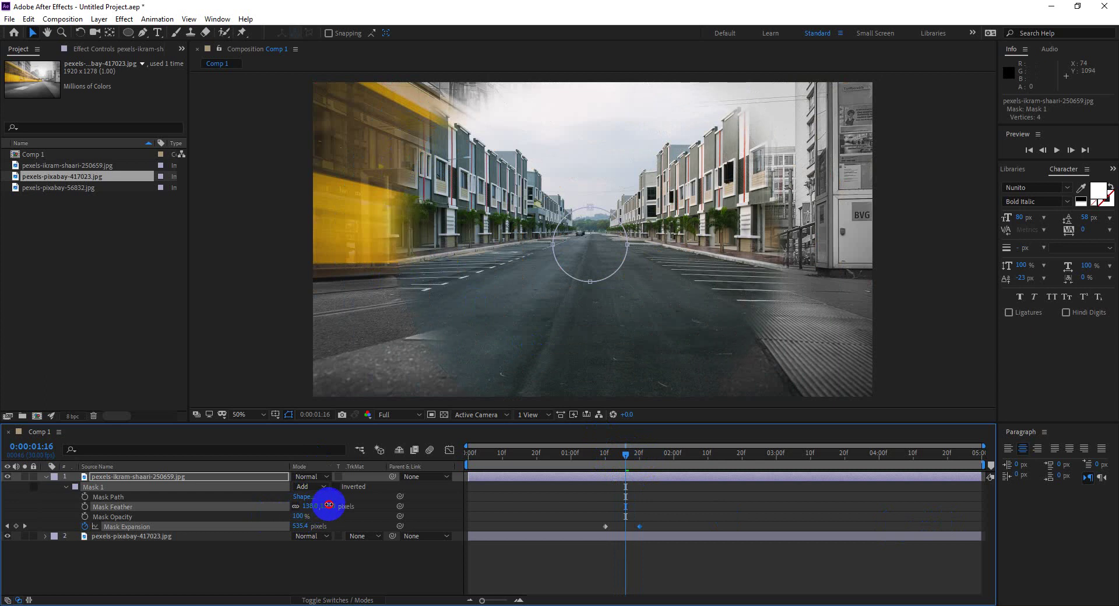
left_click(676, 547)
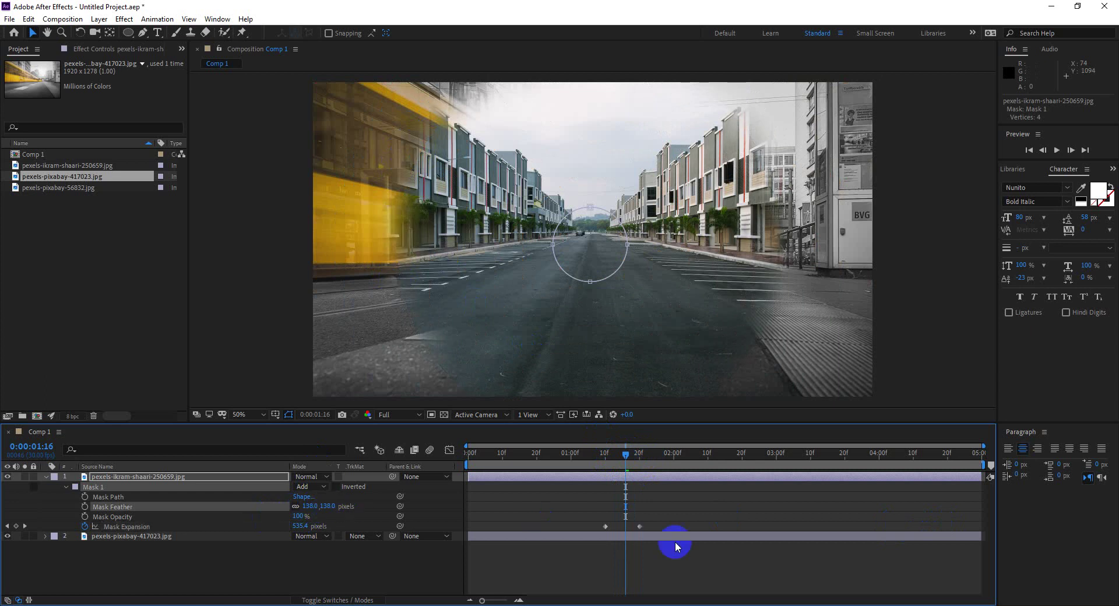
left_click_drag(620, 453, 361, 458)
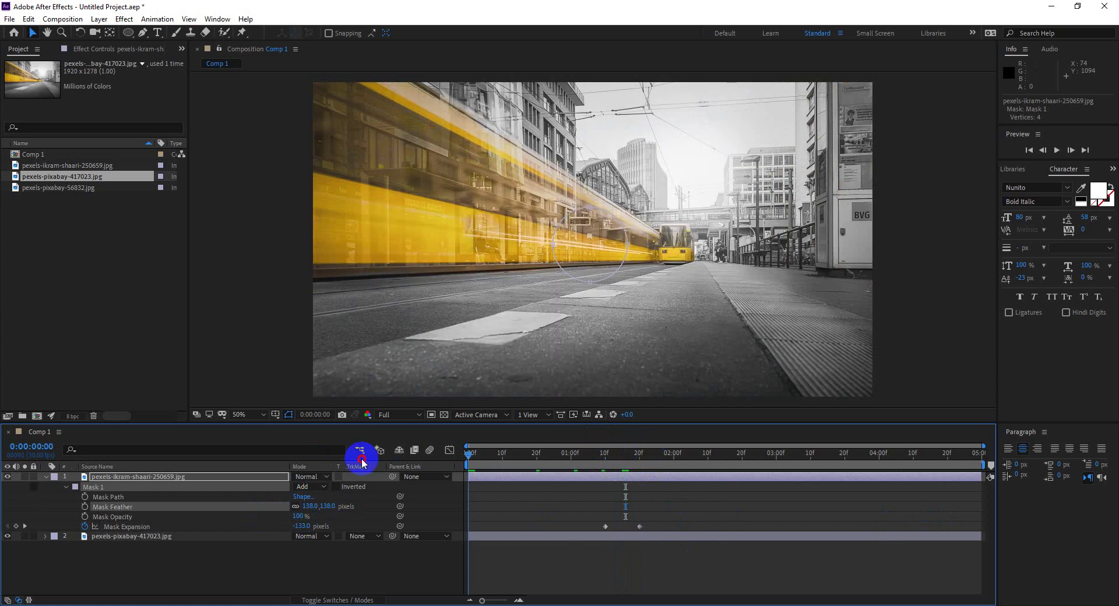
Preview the circular tram-to-street reveal from the first frame
left_click(652, 571)
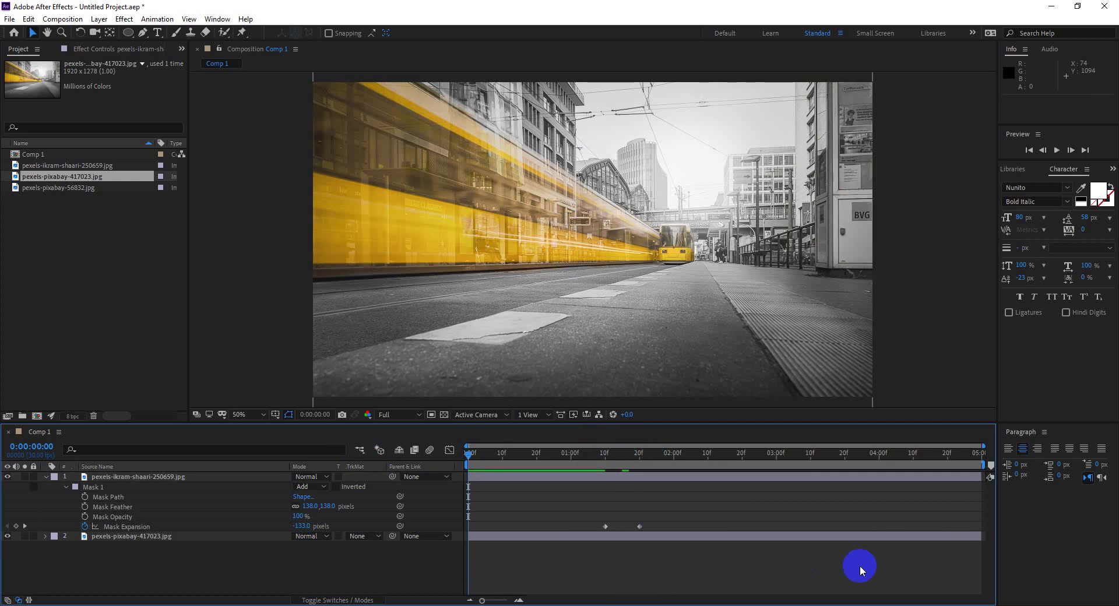
key("space")
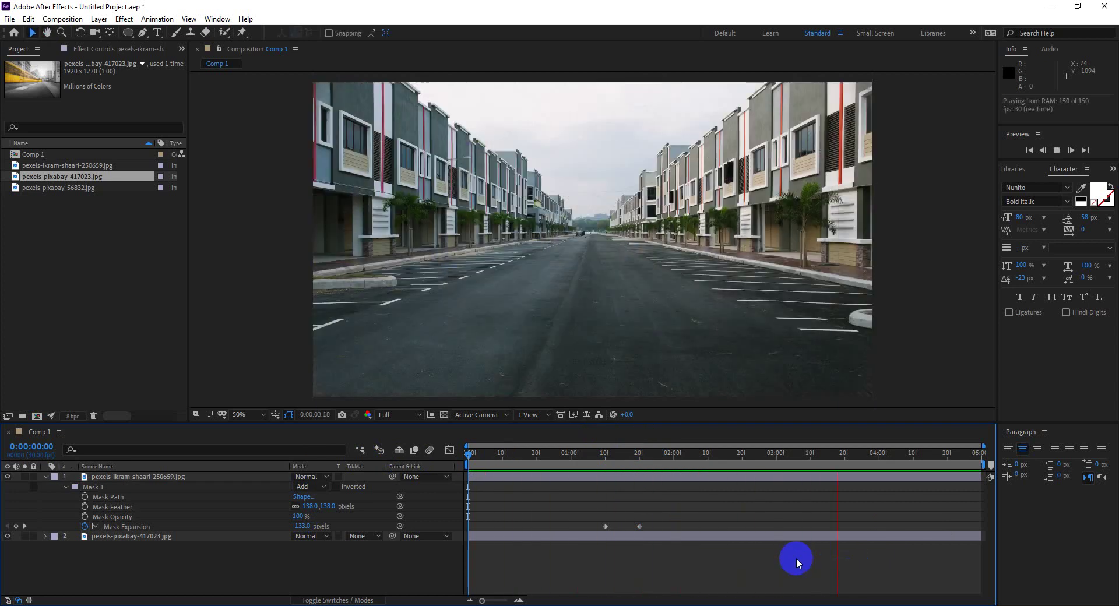
key("space")
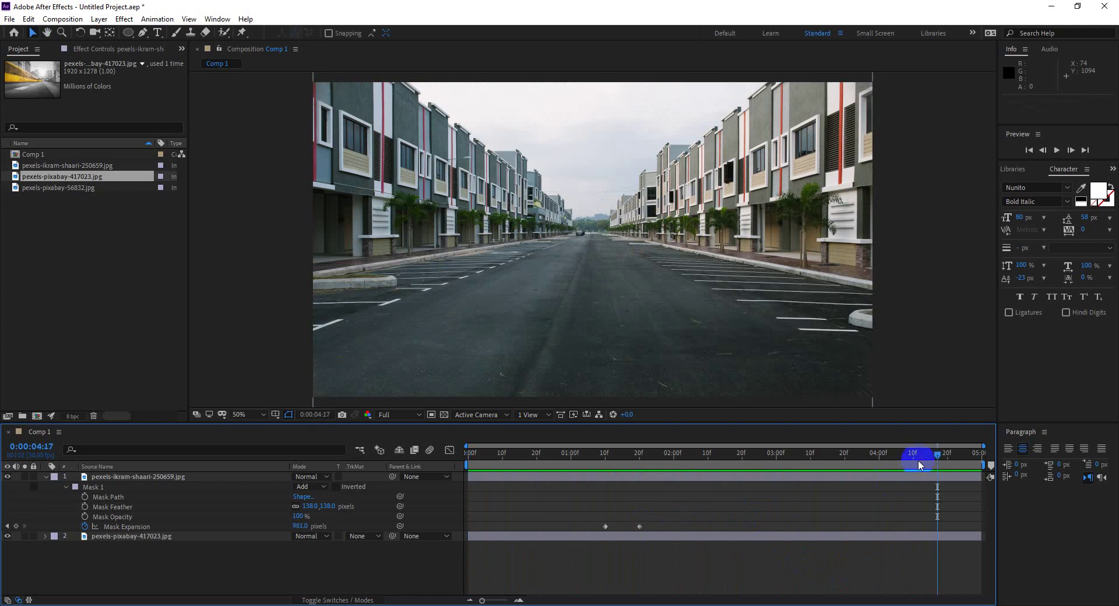
Move the 981 px Mask Expansion keyframe later to about 2:01 and preview again
left_click_drag(839, 464, 622, 464)
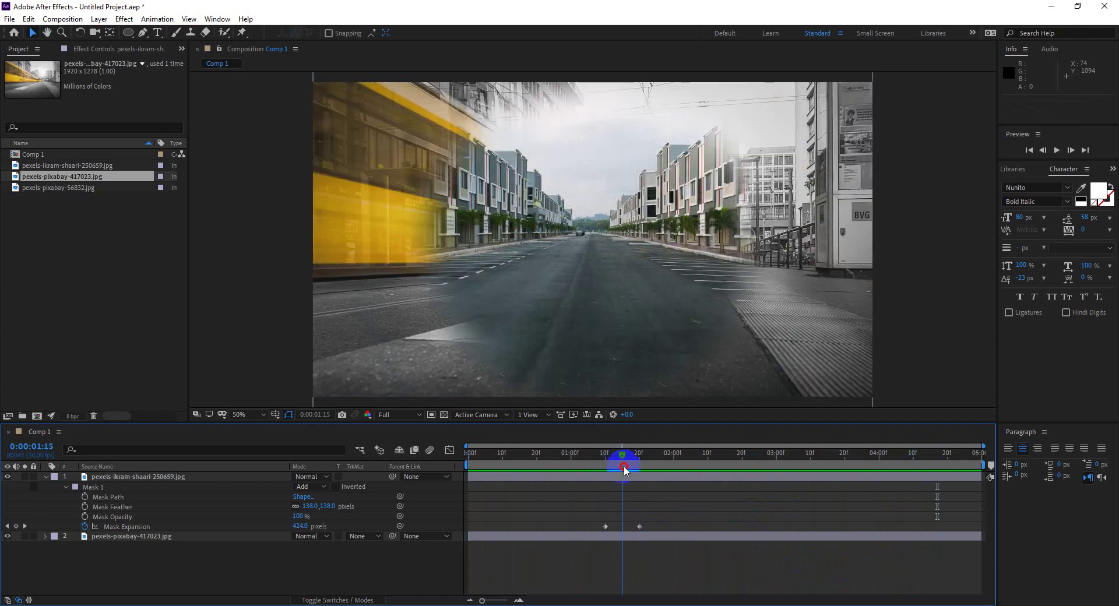
left_click_drag(639, 526, 675, 526)
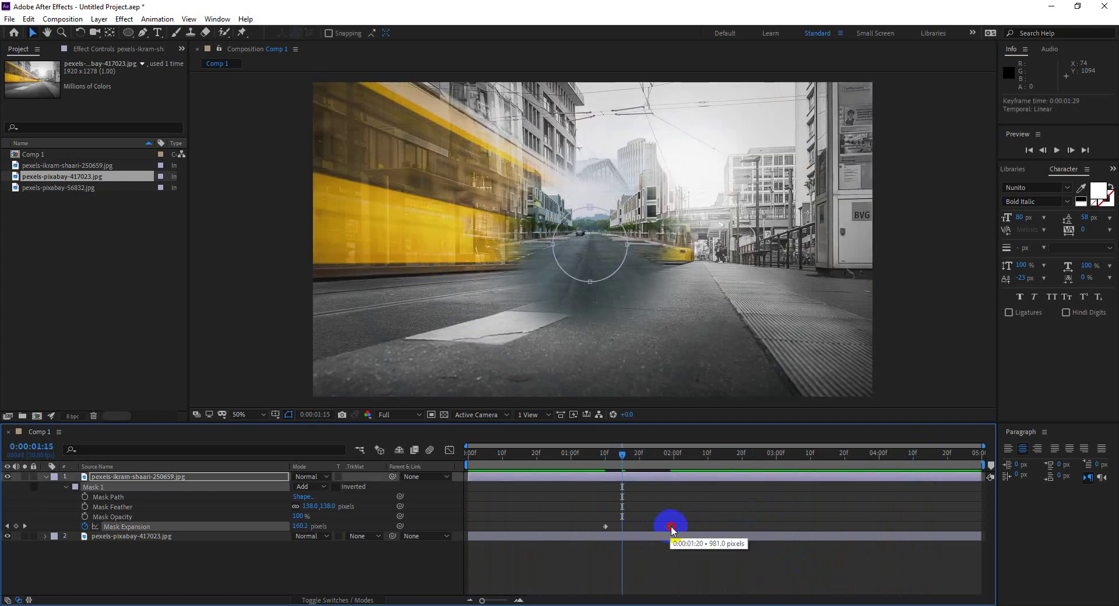
left_click_drag(635, 462, 437, 456)
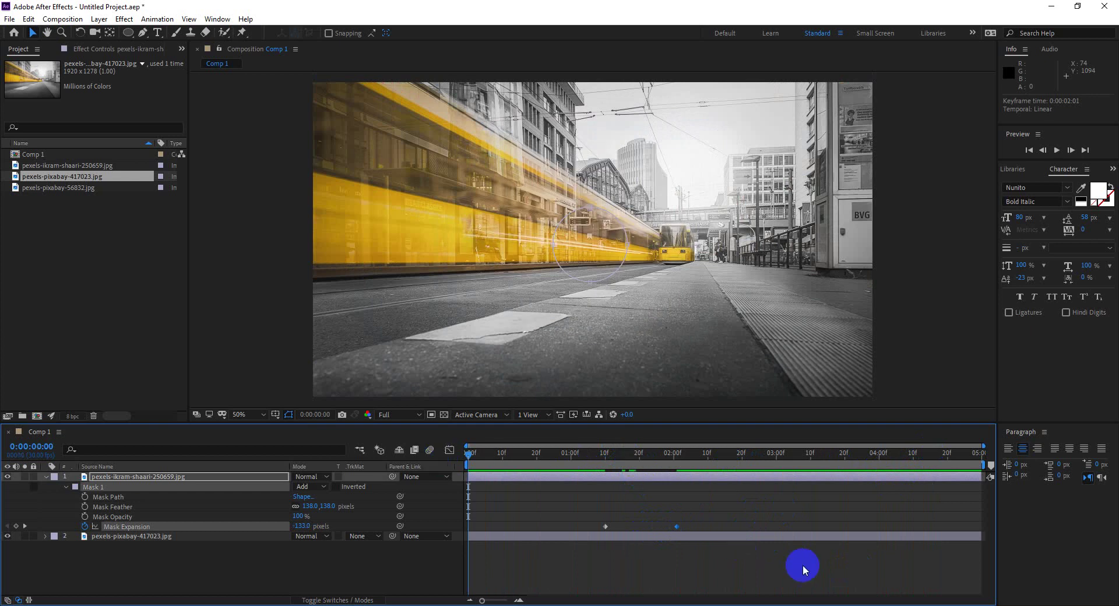
key("space")
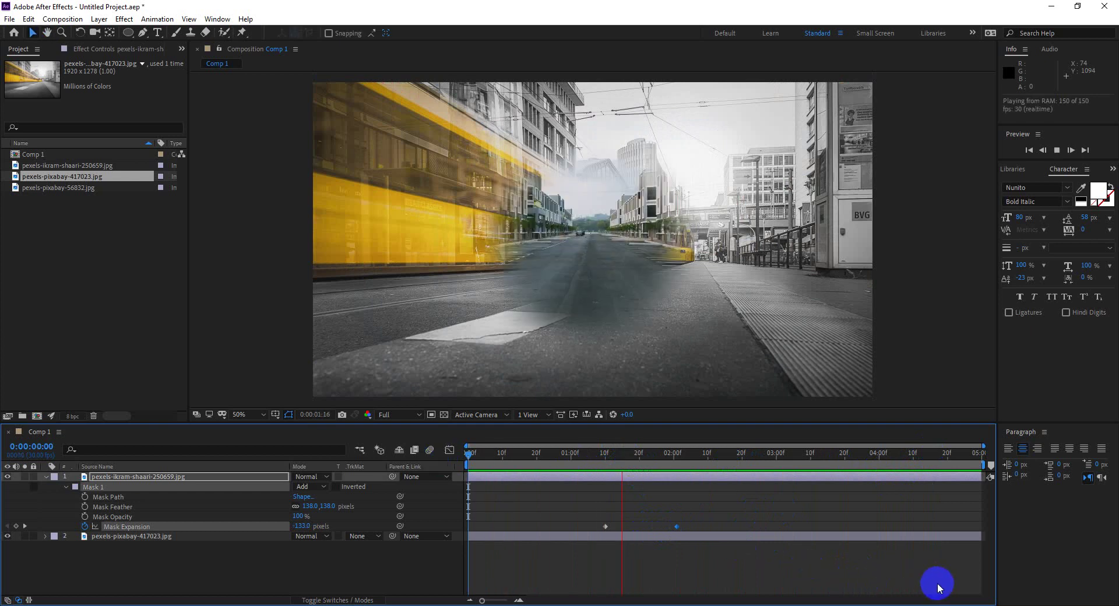
key("space")
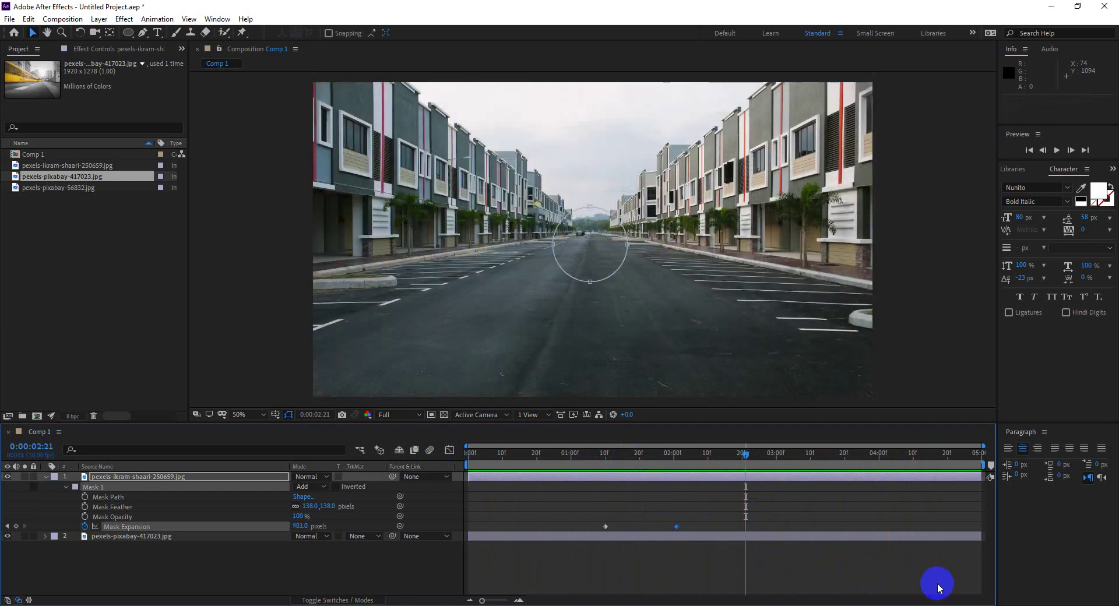
scroll(614, 260, "down", 2)
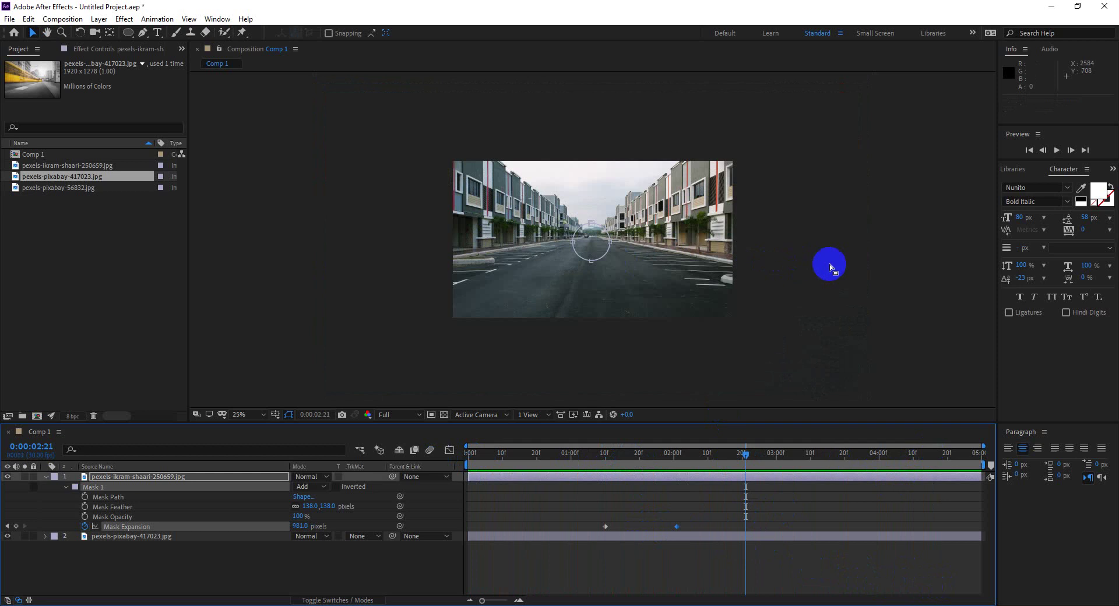
Add the pexels-pixabay-56832.jpg road image to the composition as a new layer
left_click(46, 476)
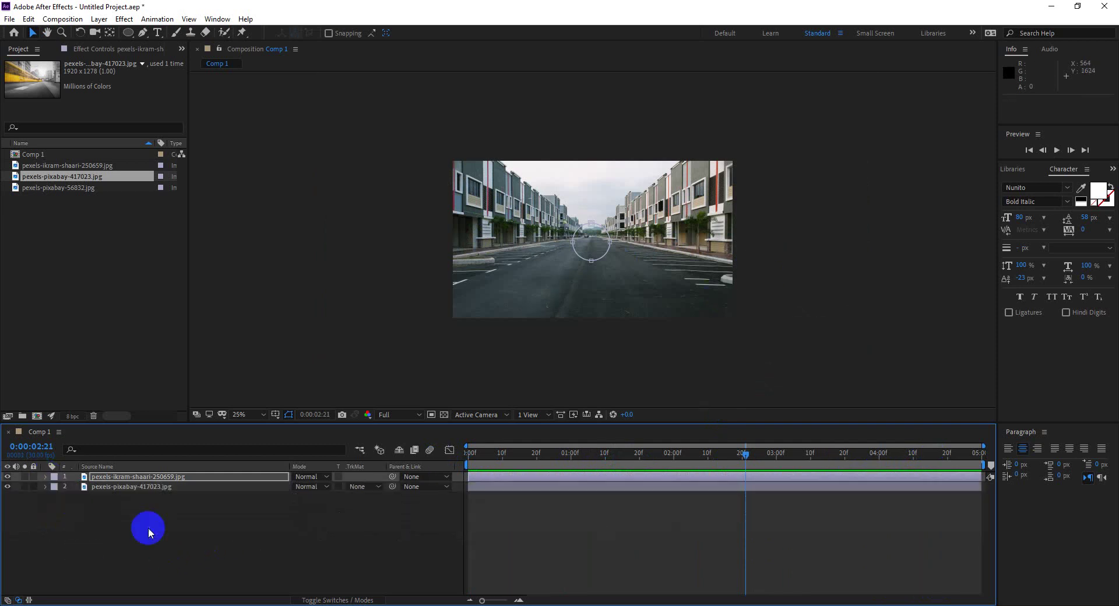
left_click(149, 532)
mouse_move(58, 188)
left_mouse_down()
mouse_move(163, 522)
mouse_move(158, 512)
left_mouse_up()
Draw a rectangular mask on the tram layer with the Rectangle Tool
left_click(118, 491)
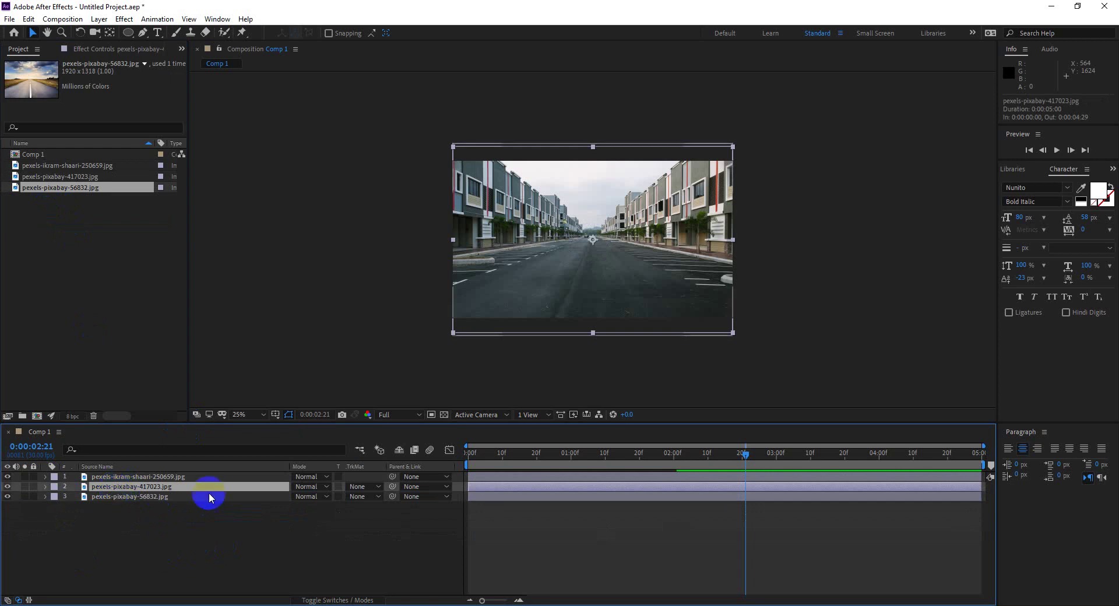
left_click(129, 34)
left_click_drag(131, 37, 170, 38)
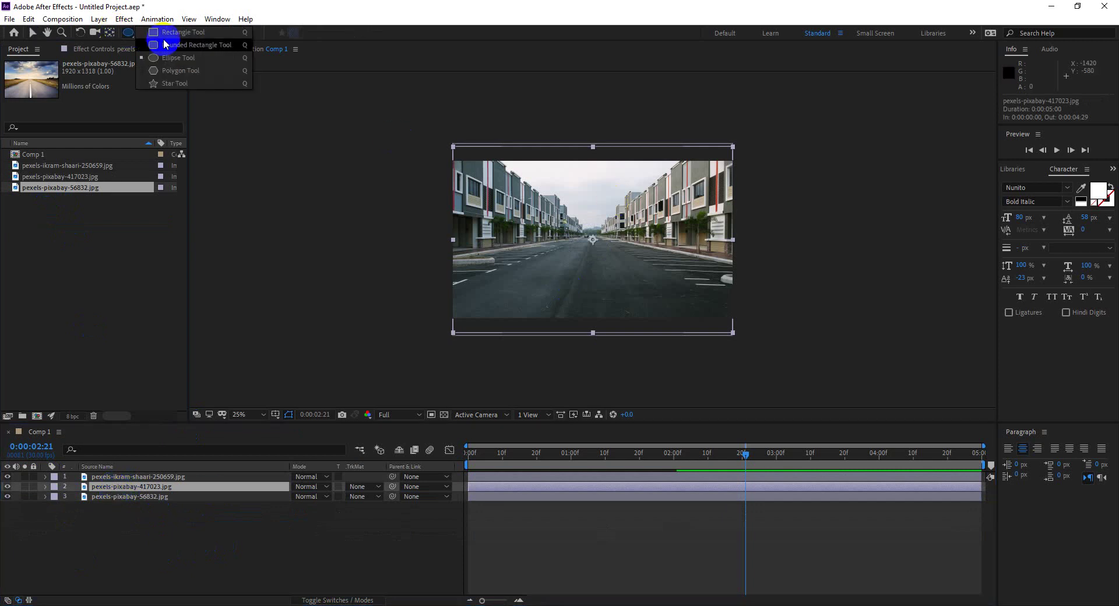
left_click(170, 34)
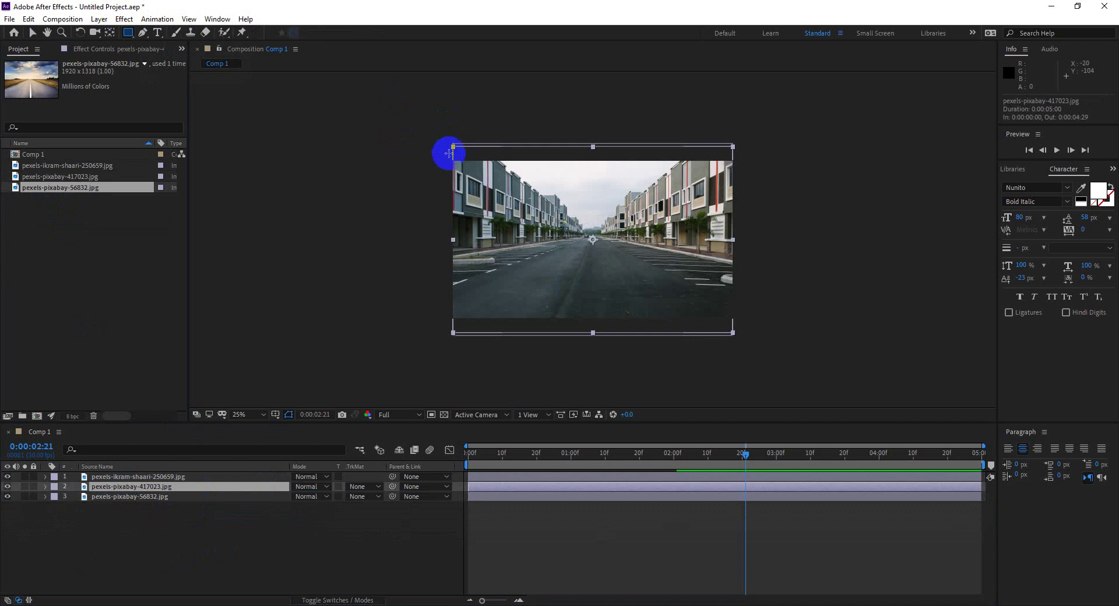
mouse_move(448, 157)
left_mouse_down()
mouse_move(752, 334)
mouse_move(742, 332)
left_mouse_up()
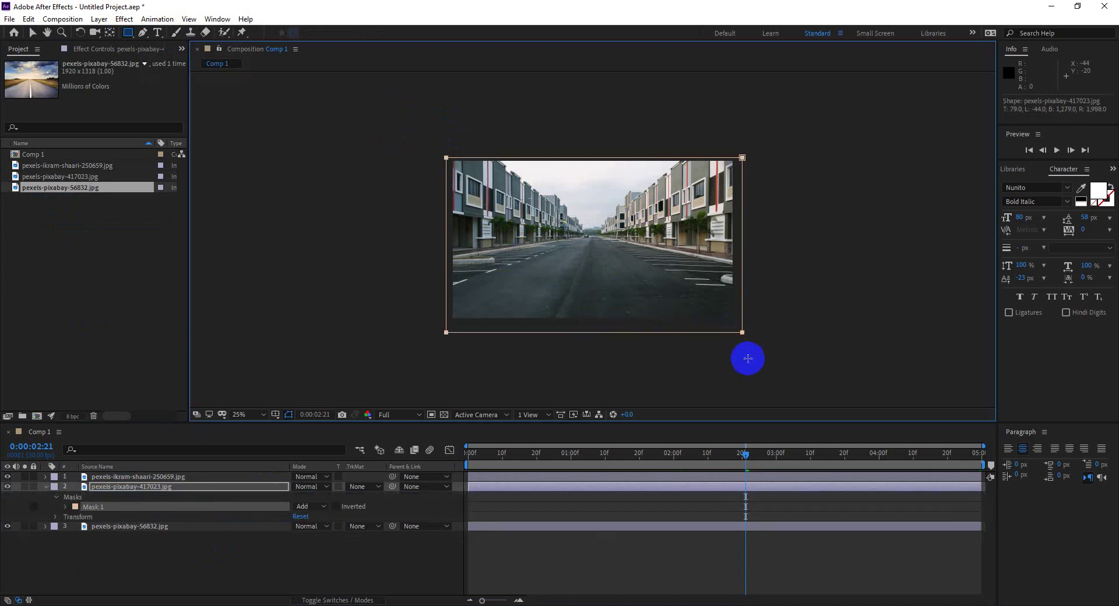
mouse_move(748, 453)
left_mouse_down()
mouse_move(456, 450)
mouse_move(740, 479)
left_mouse_up()
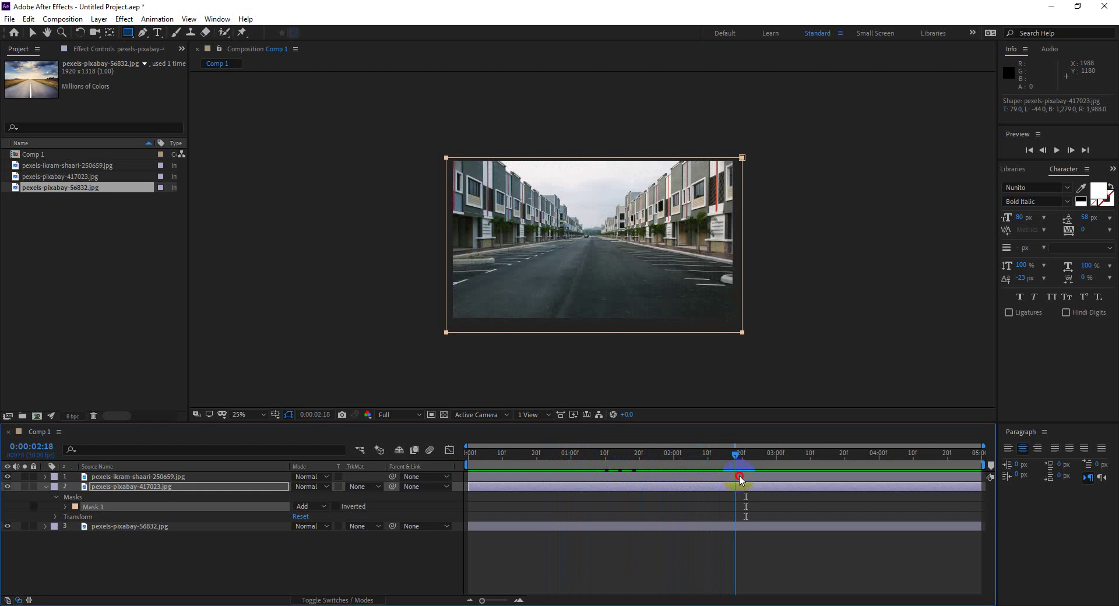
Undo the tram visibility toggle, return to the Selection Tool, and select the road layer
left_click(7, 487)
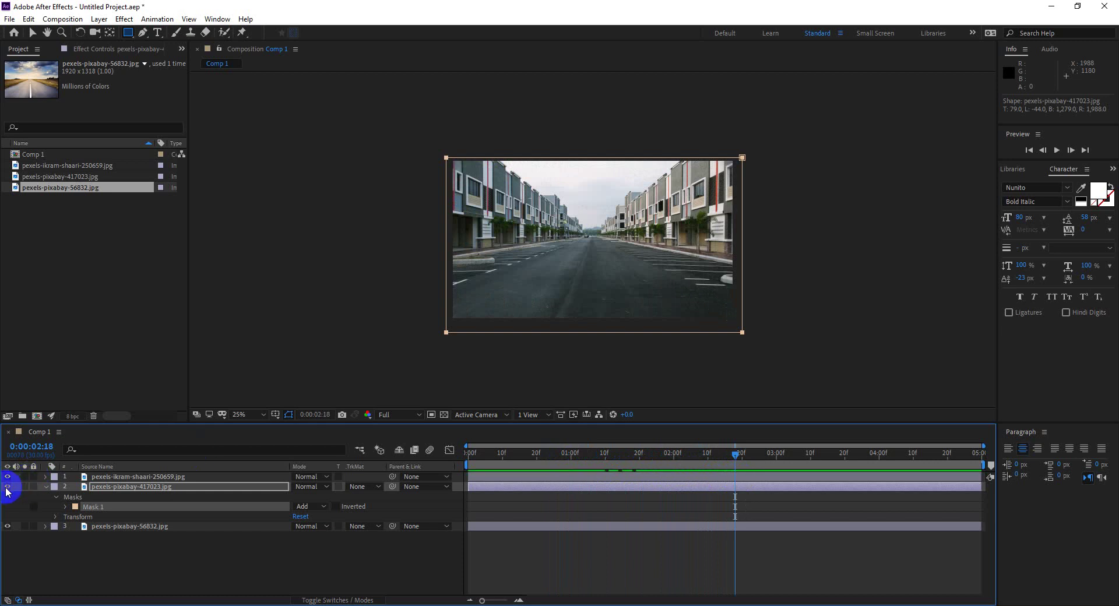
left_click(129, 490)
left_click(122, 475)
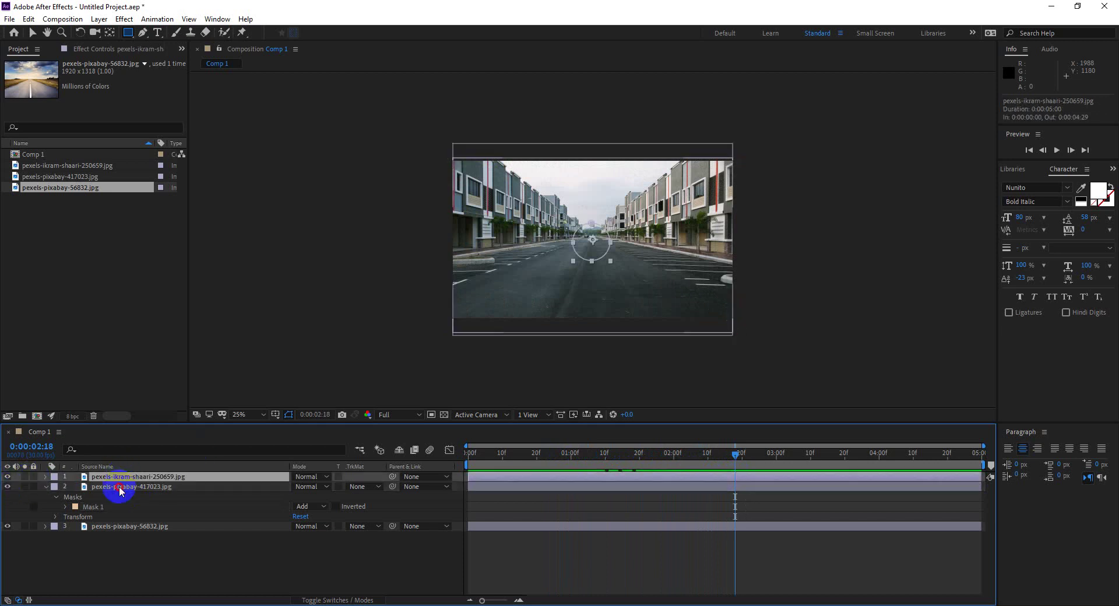
left_click(199, 487)
key("ctrl+z")
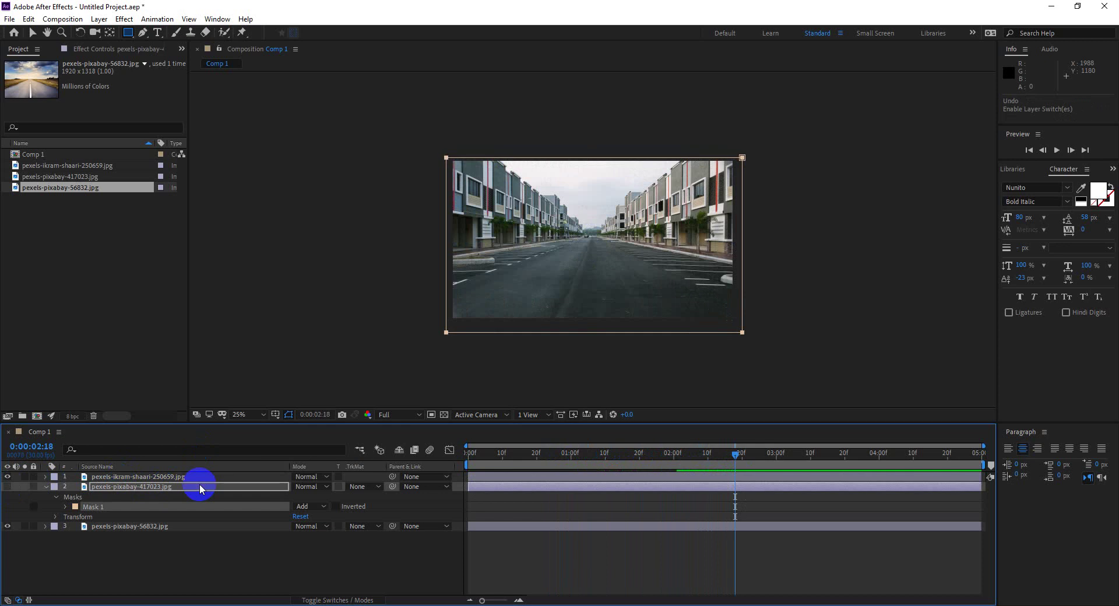
left_click(28, 19)
left_click(30, 33)
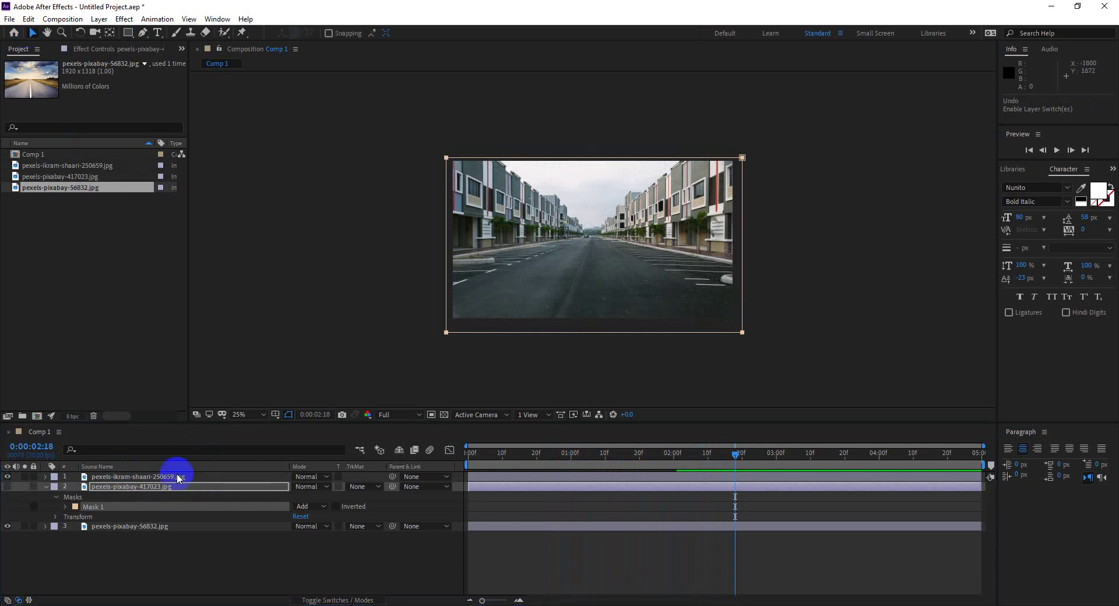
left_click(119, 477)
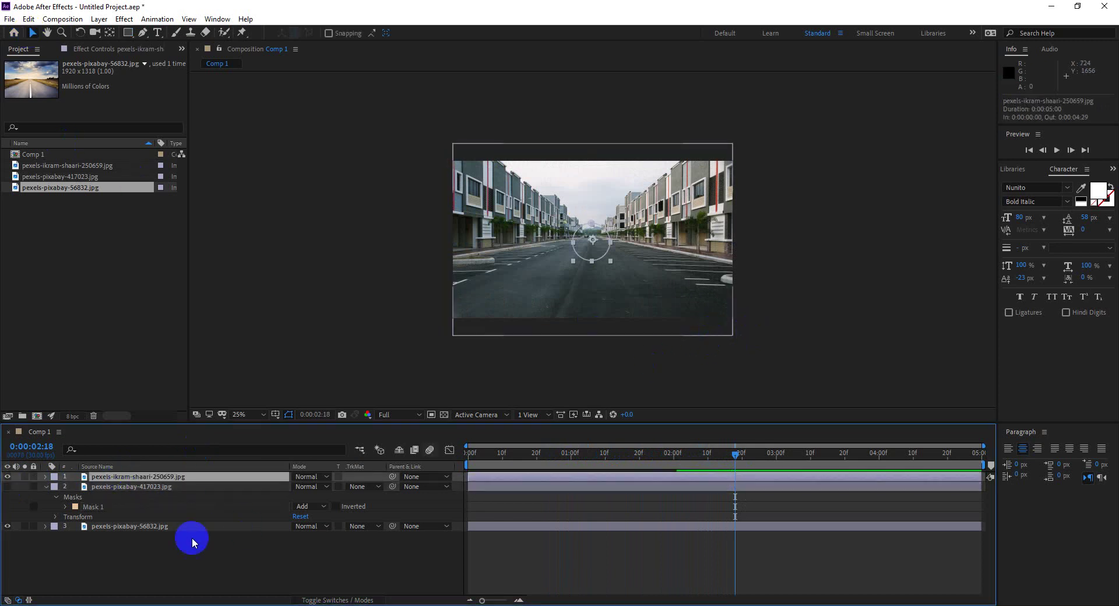
left_click(147, 543)
left_click(116, 528)
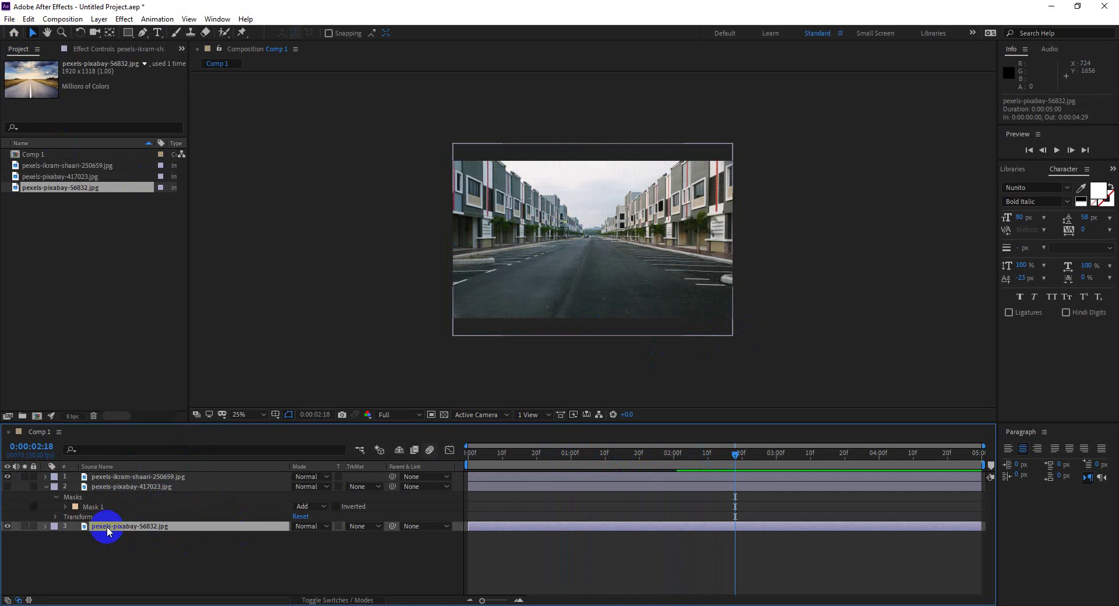
left_click(45, 487)
Move the road layer to the top and draw a rectangle mask on it
left_click_drag(121, 501, 121, 477)
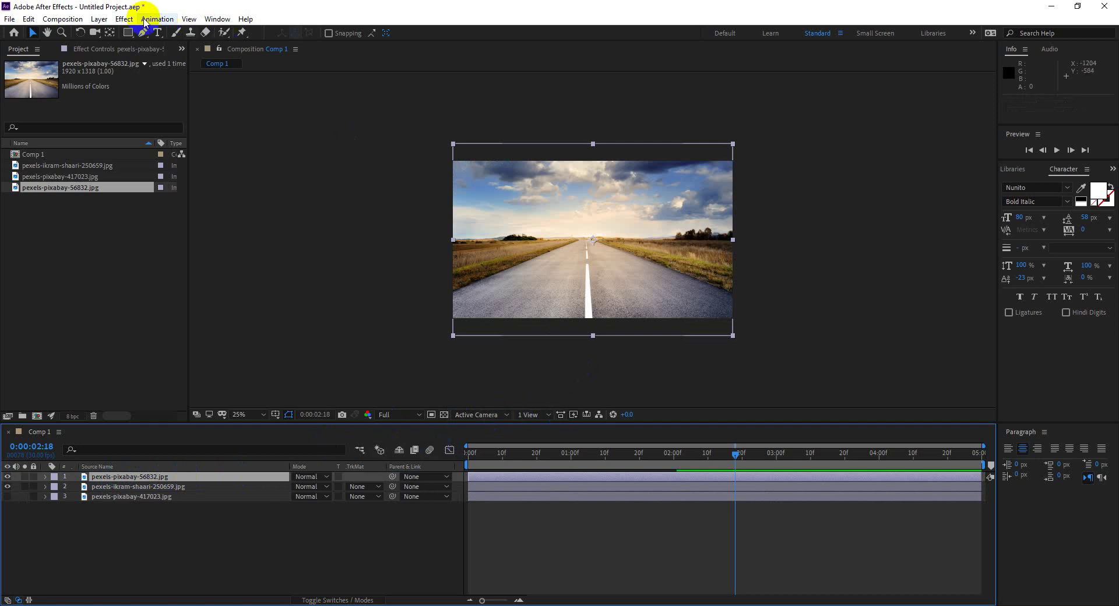
left_click(128, 32)
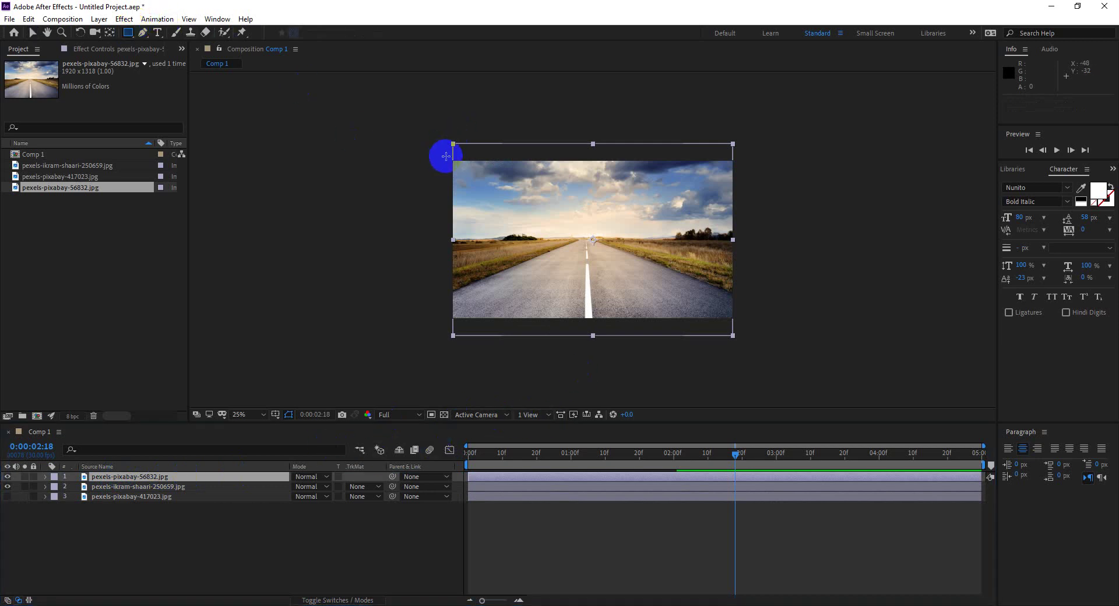
left_click_drag(446, 156, 746, 325)
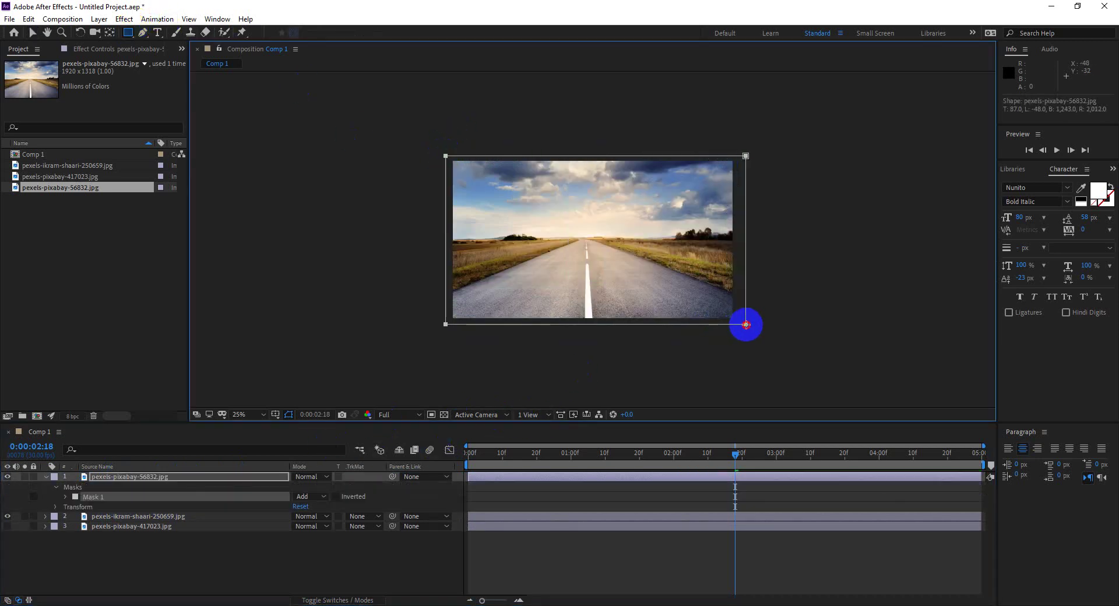
Scrub through the animation, stop at 0:00:02:16, and reveal Mask 1's properties
left_click_drag(733, 458, 394, 452)
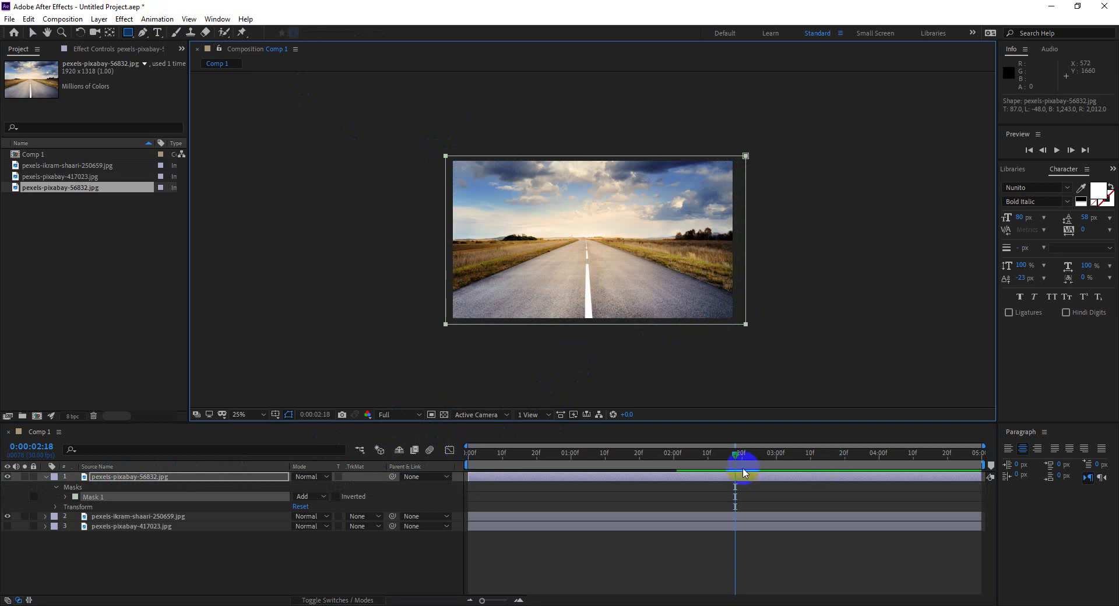
left_click_drag(493, 455, 736, 458)
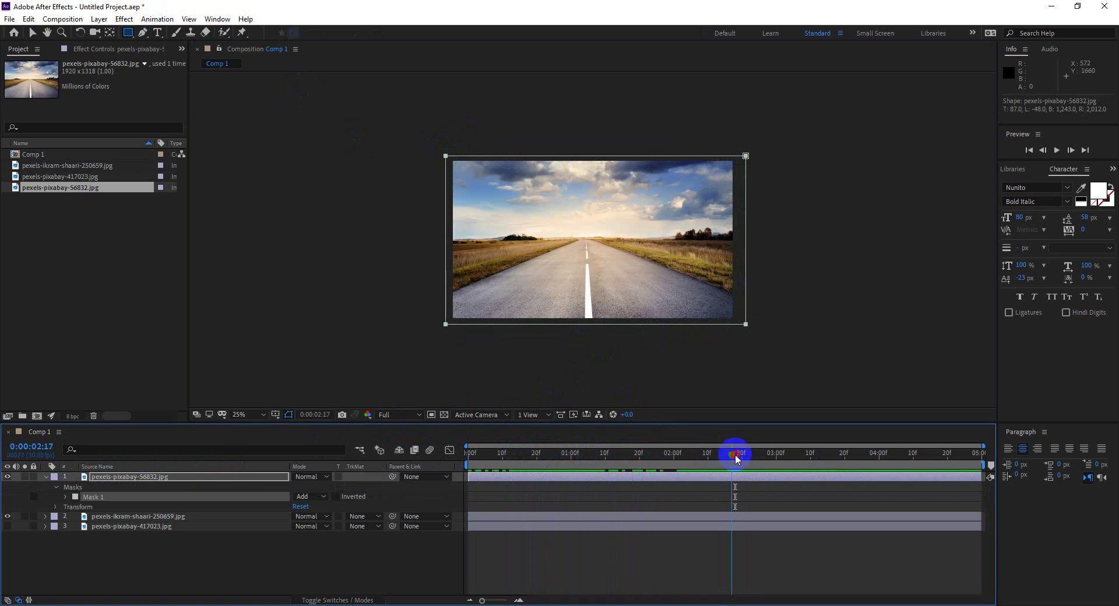
left_click_drag(736, 458, 732, 459)
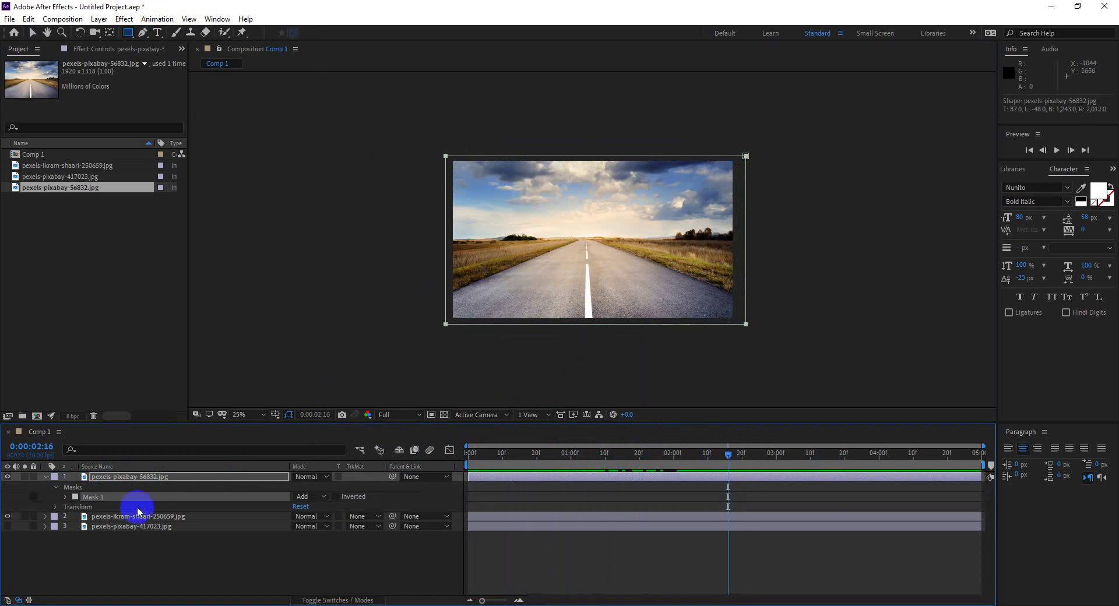
key("m")
key("m")
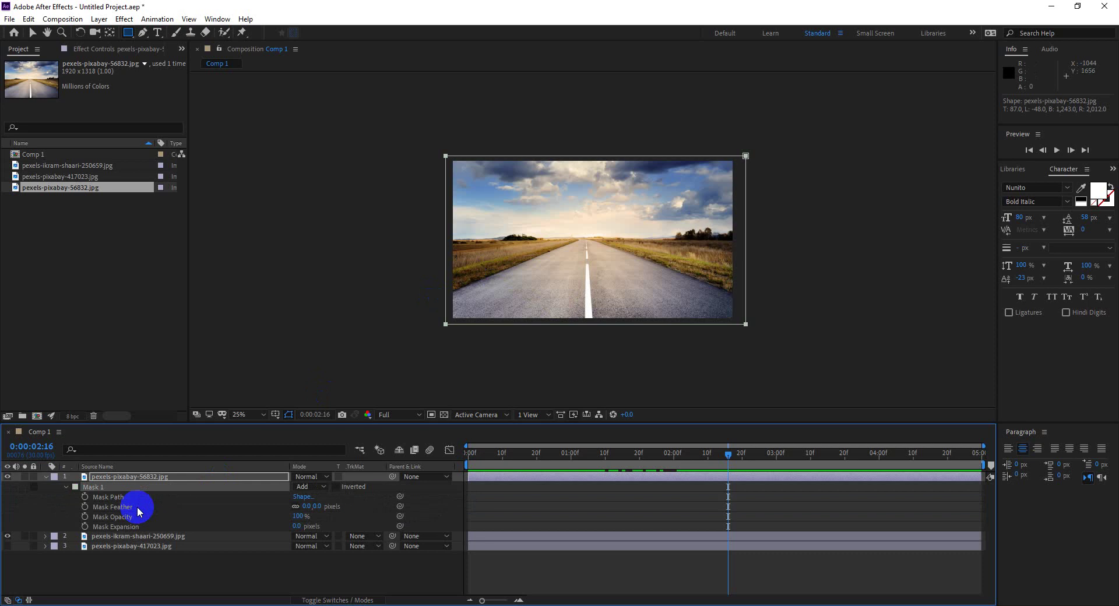
Set a Mask Path keyframe at 2:16 on the road layer's mask
left_click(85, 526)
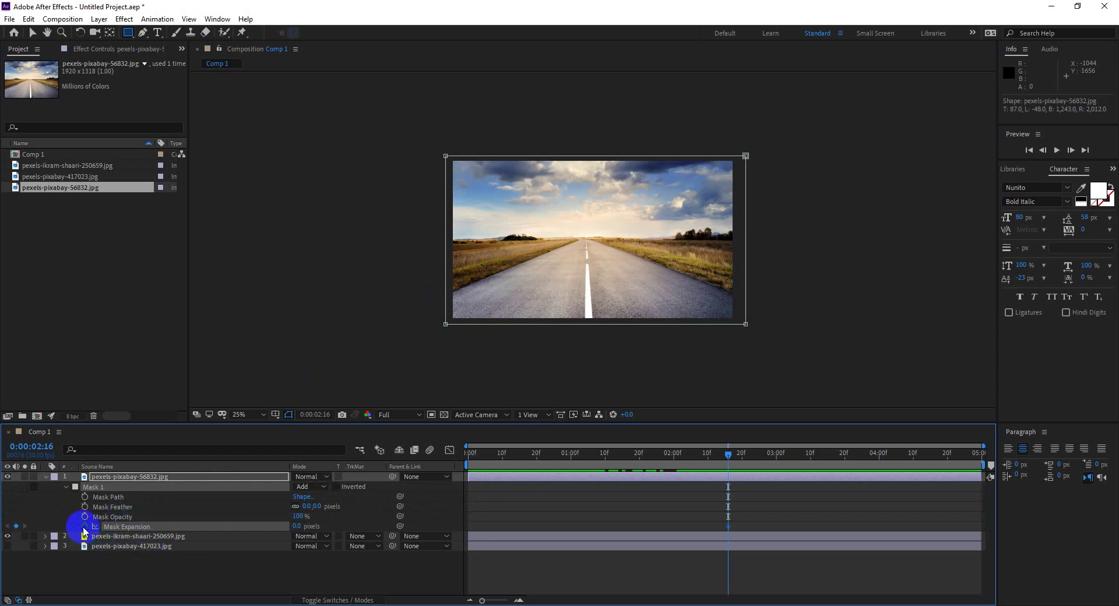
mouse_move(298, 525)
left_mouse_down()
mouse_move(165, 534)
mouse_move(179, 543)
left_mouse_up()
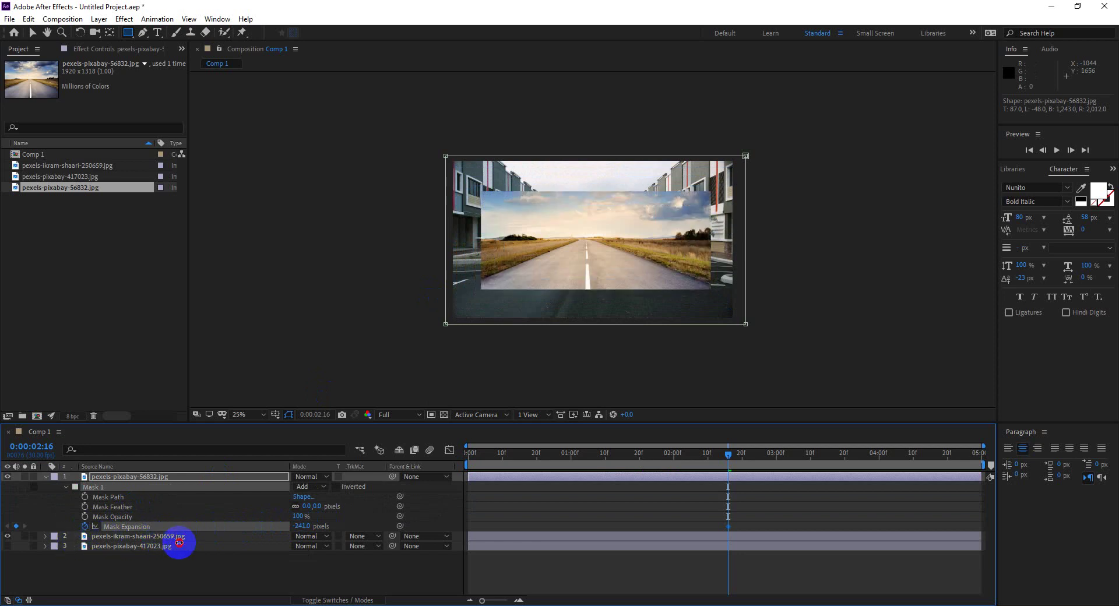
key("ctrl+z")
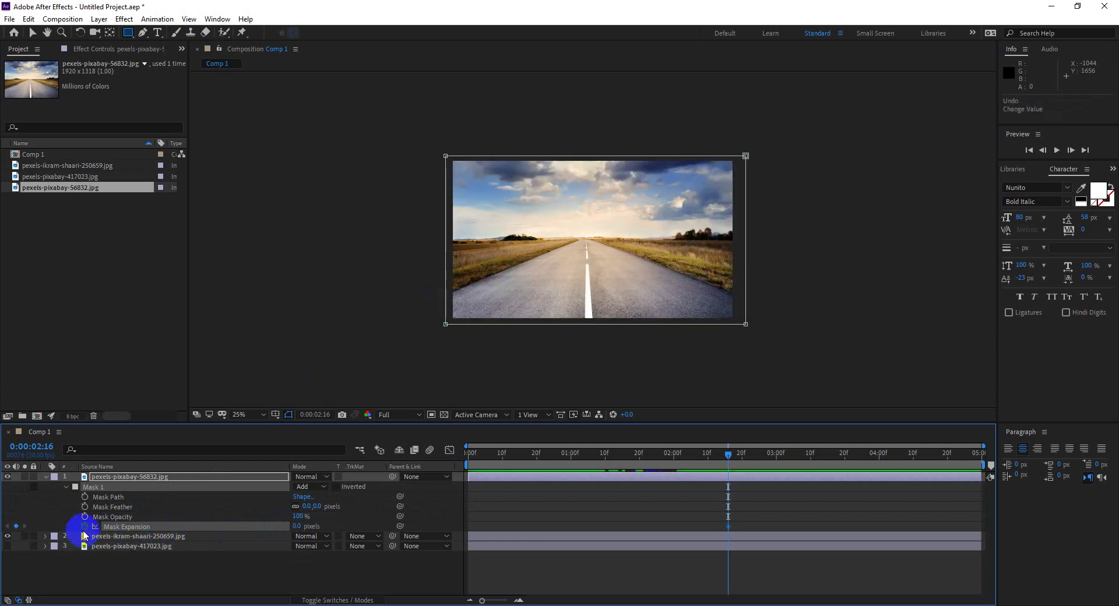
left_click(109, 498)
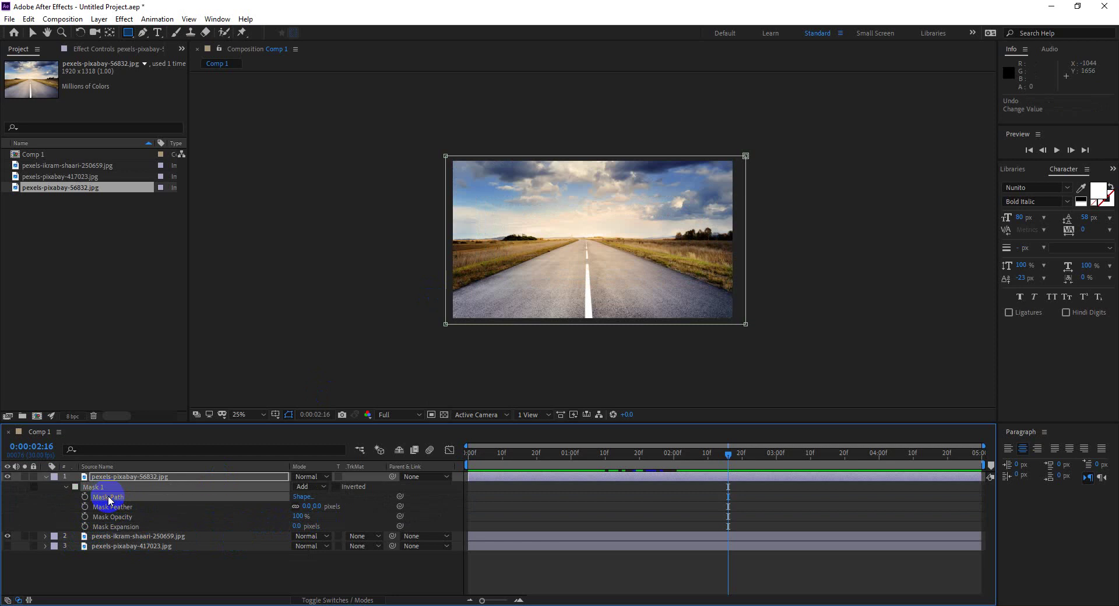
left_click(85, 497)
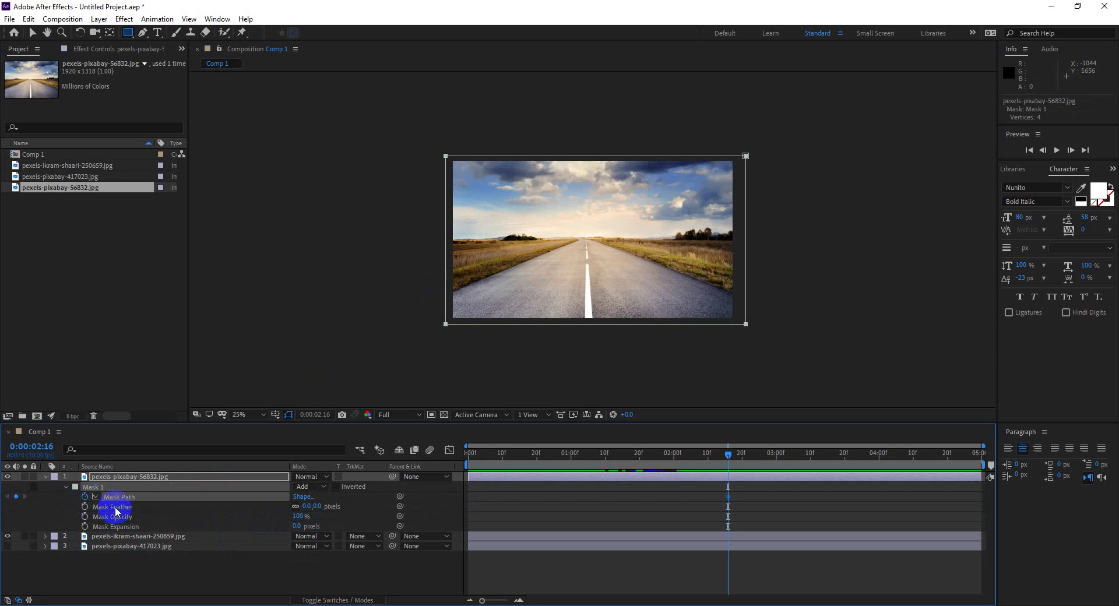
At 3:00, raise the mask's top edge so the whole road shows
left_click(32, 33)
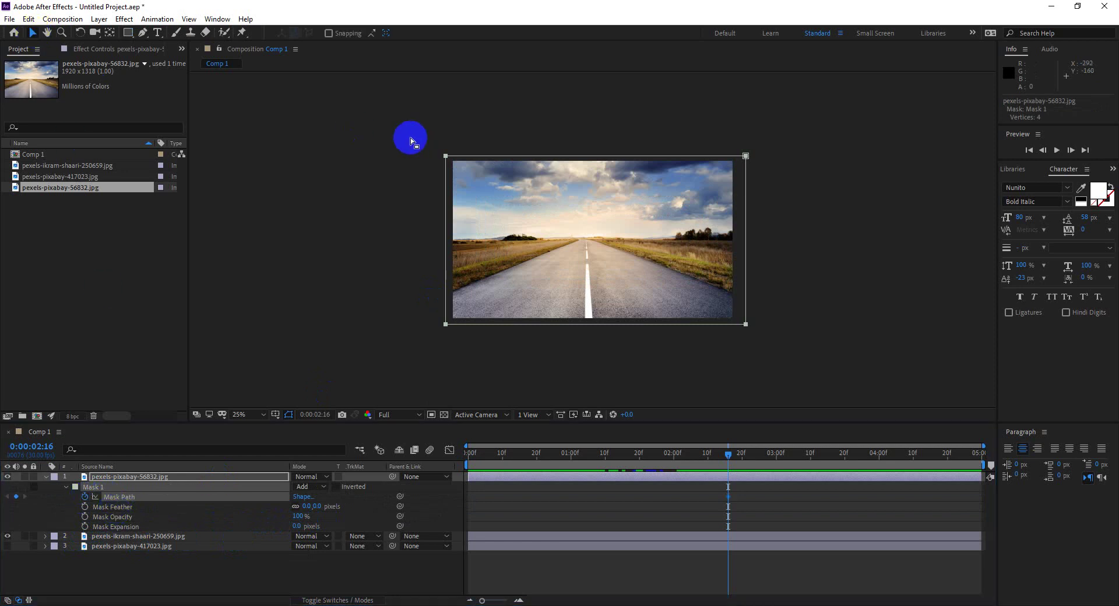
mouse_move(410, 137)
left_mouse_down()
mouse_move(750, 163)
mouse_move(763, 322)
left_mouse_up()
left_click_drag(729, 453, 780, 456)
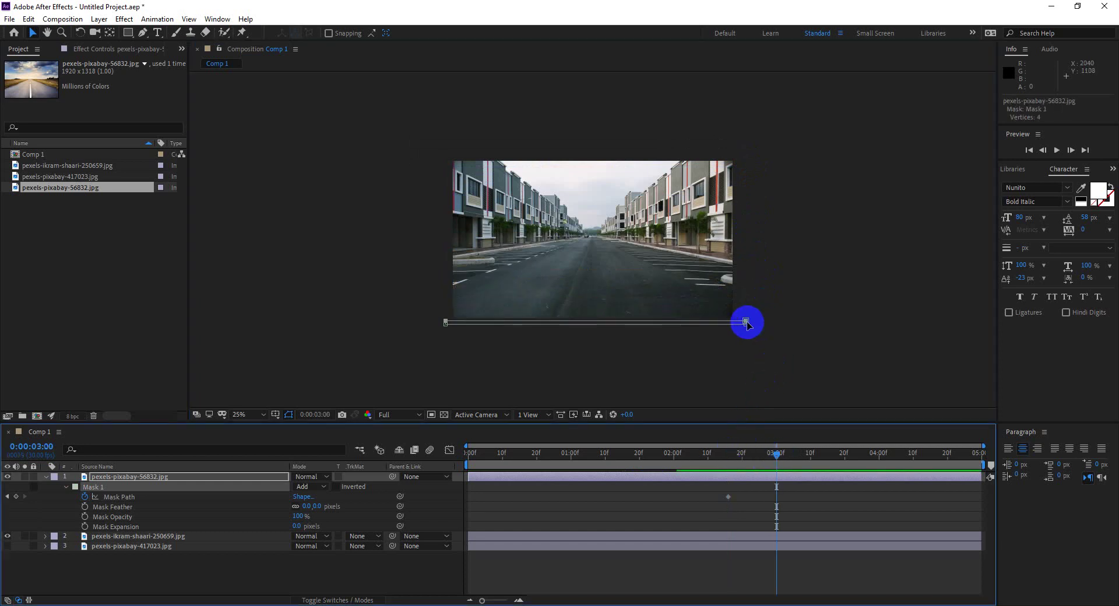
left_click_drag(746, 322, 746, 149)
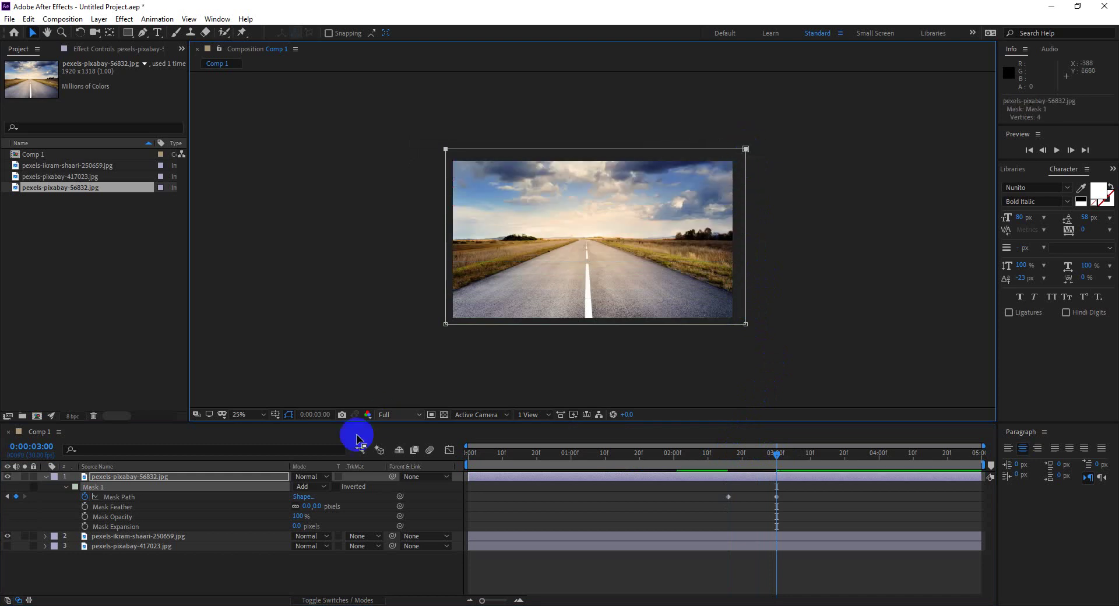
left_click_drag(778, 453, 759, 453)
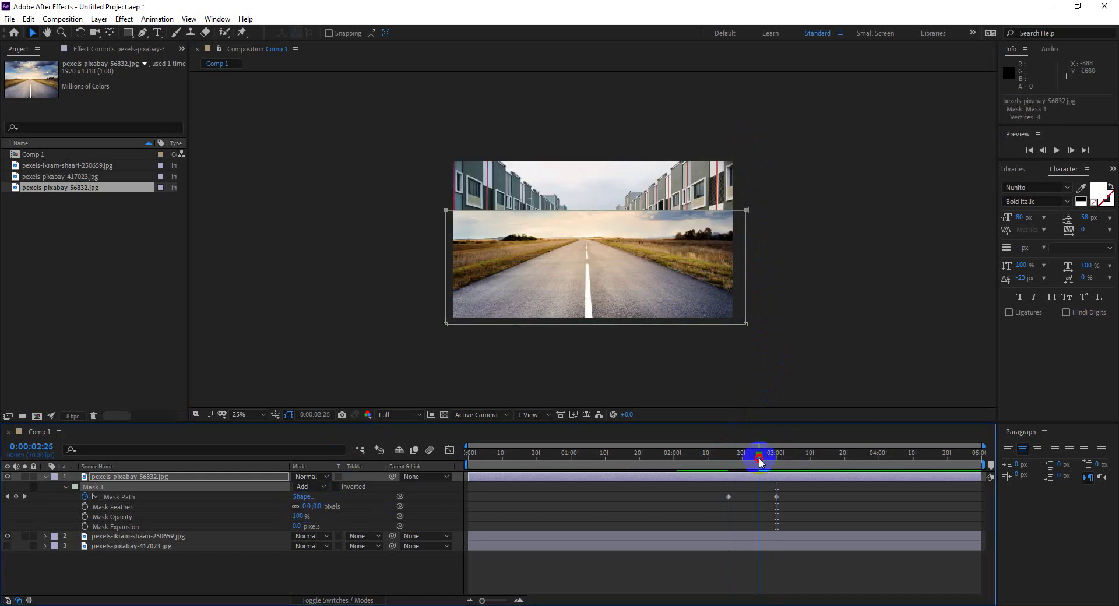
Feather the road mask edge to 171 px and rewind to the start
left_click_drag(303, 511, 377, 513)
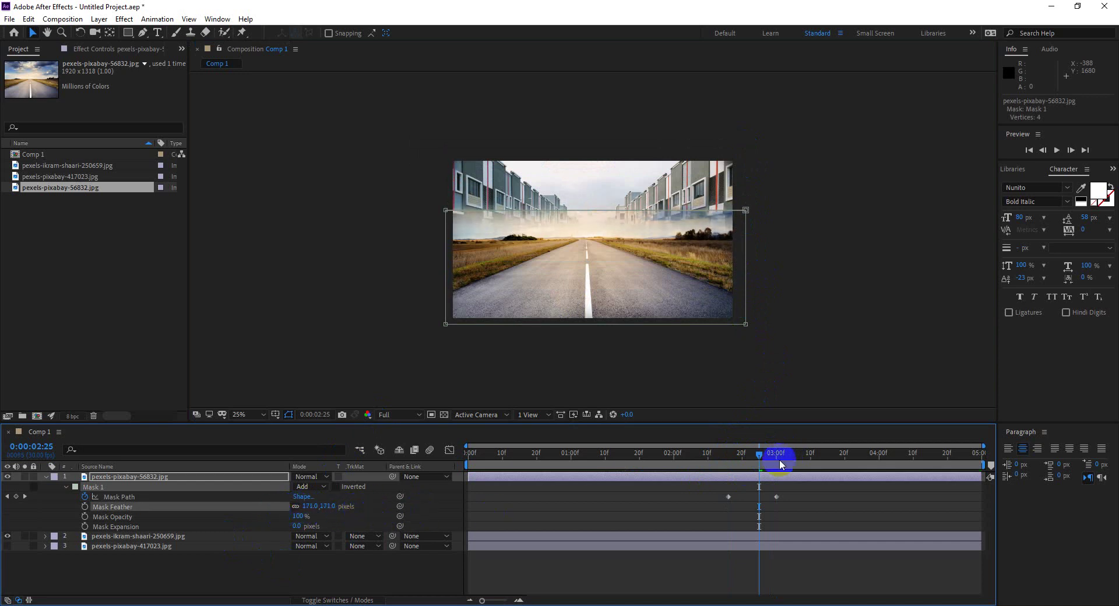
left_click_drag(771, 452, 436, 453)
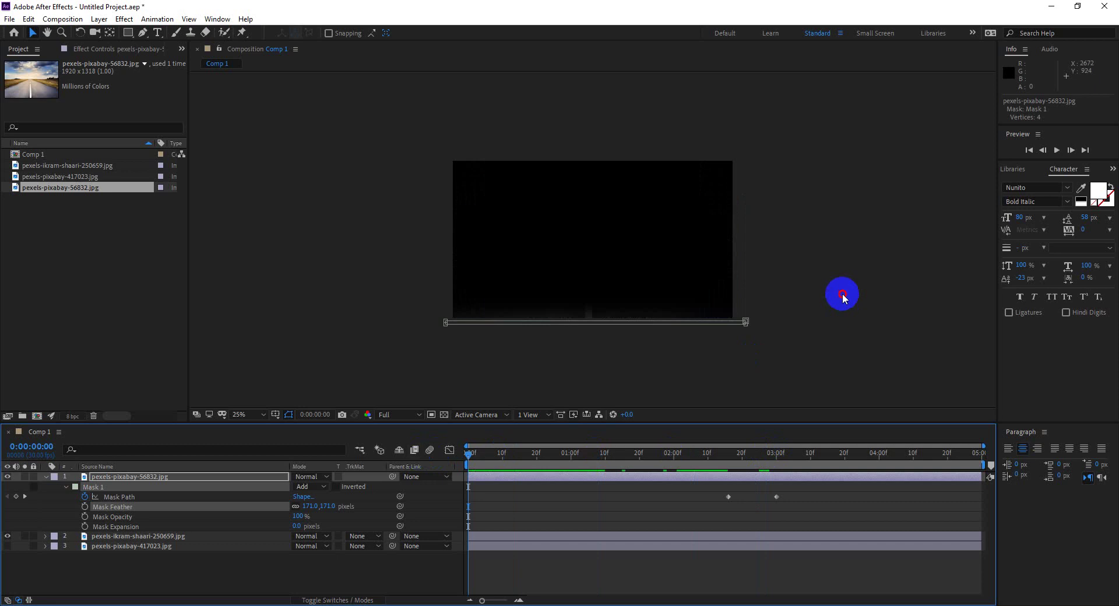
scroll(635, 192, "up", 2)
Collapse the road layer, turn the tram layer back on, and preview the full transition
left_click(189, 568)
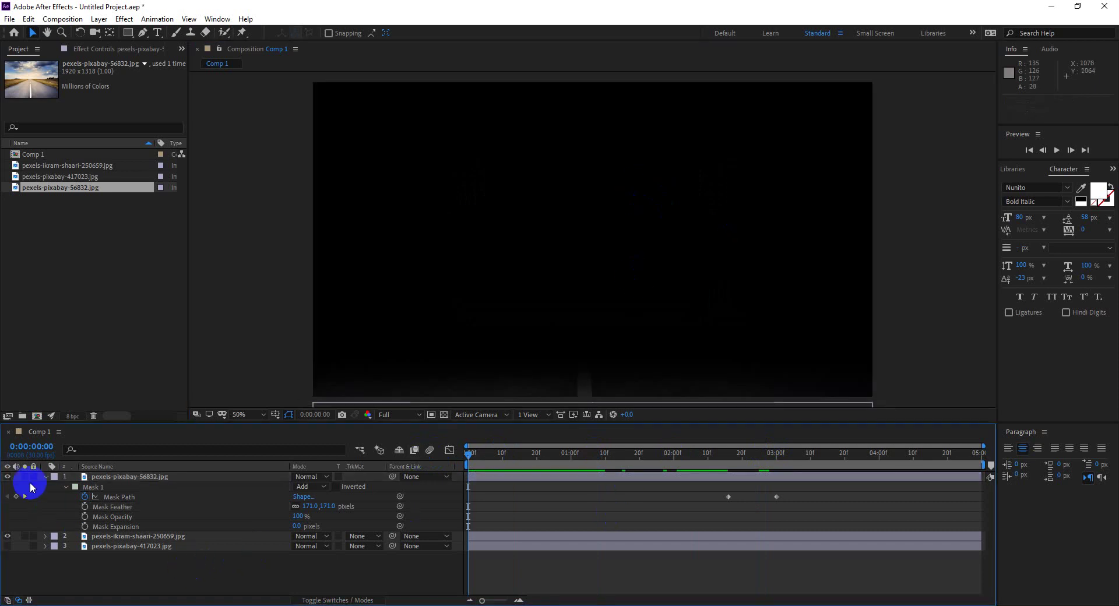
left_click(47, 478)
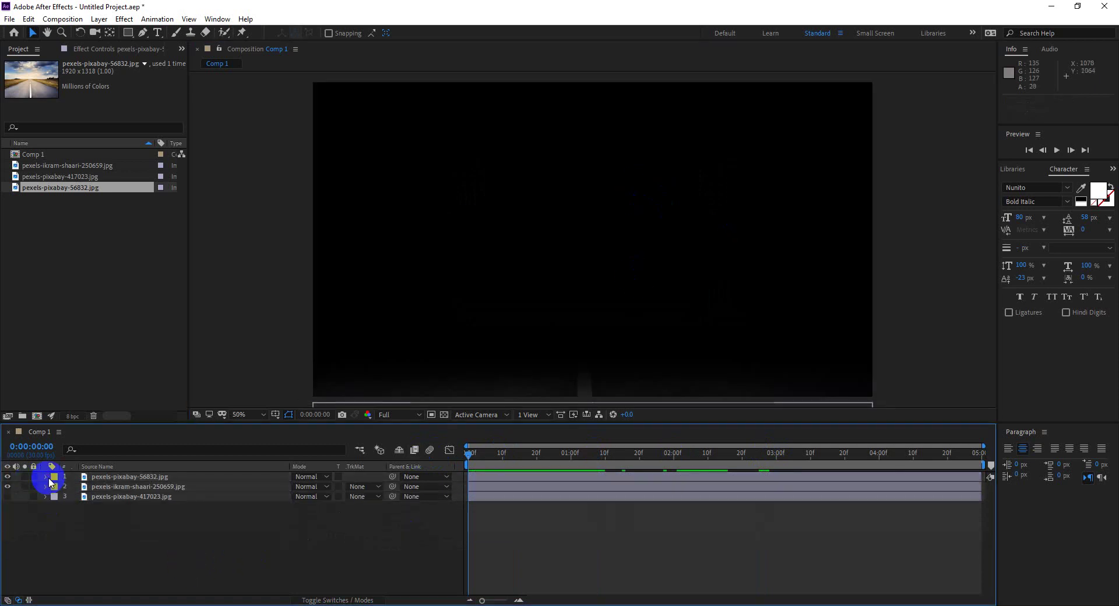
left_click(7, 497)
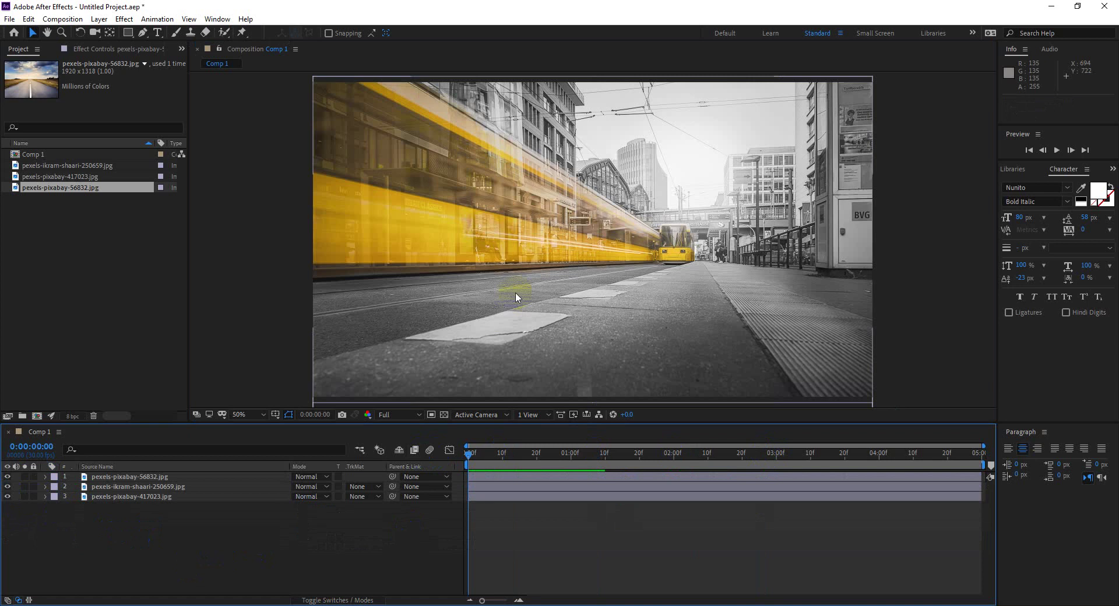
left_click(306, 520)
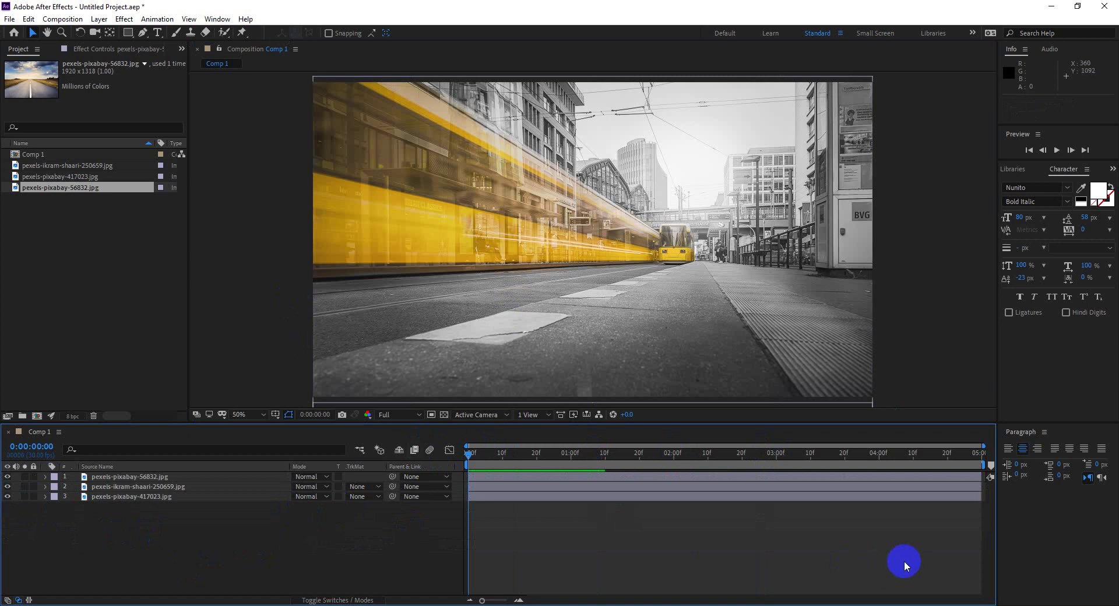
key("space")
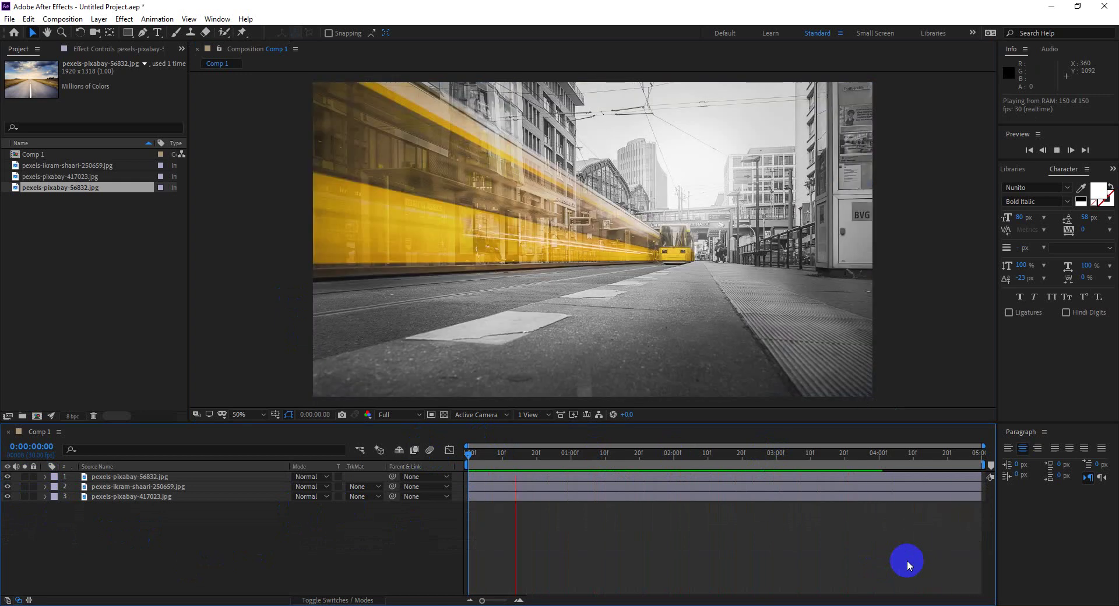
key("space")
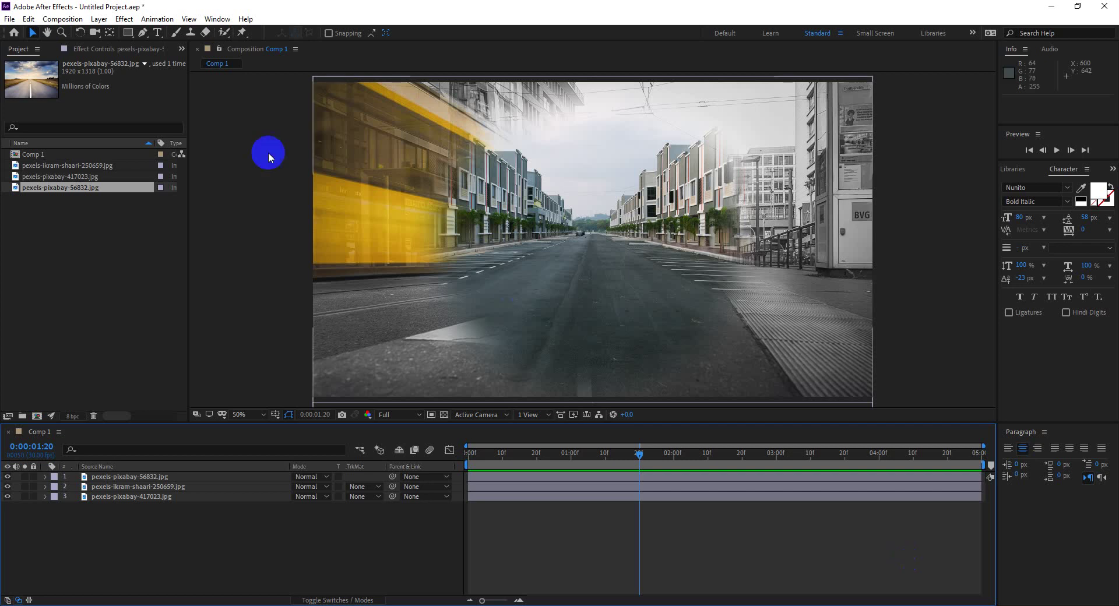
Look through the shape and pen tool options, then return to the Selection tool
left_click(129, 35)
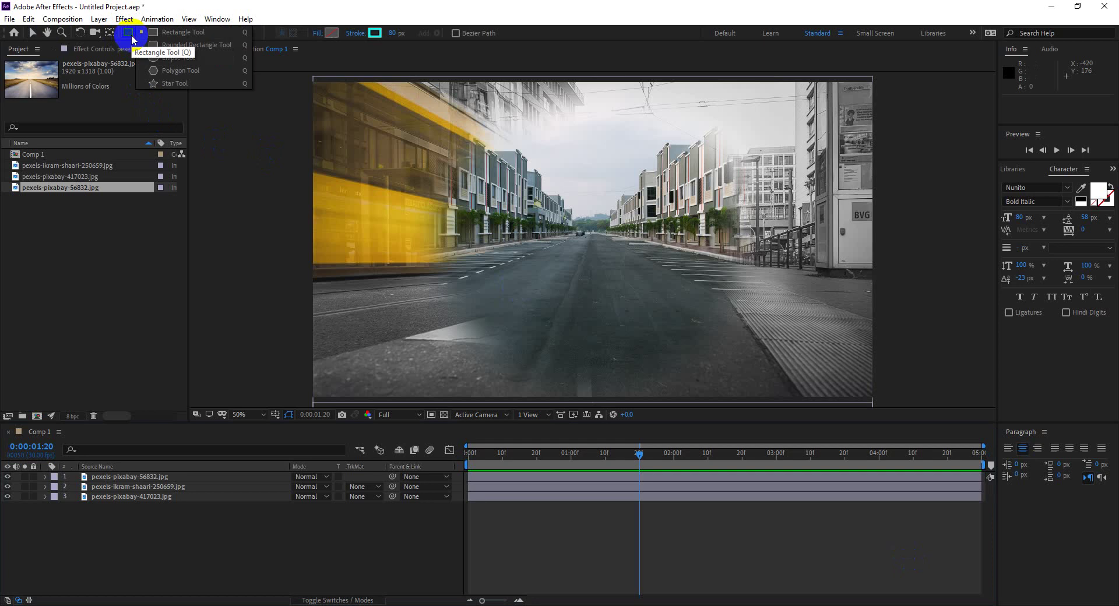
left_click(131, 36)
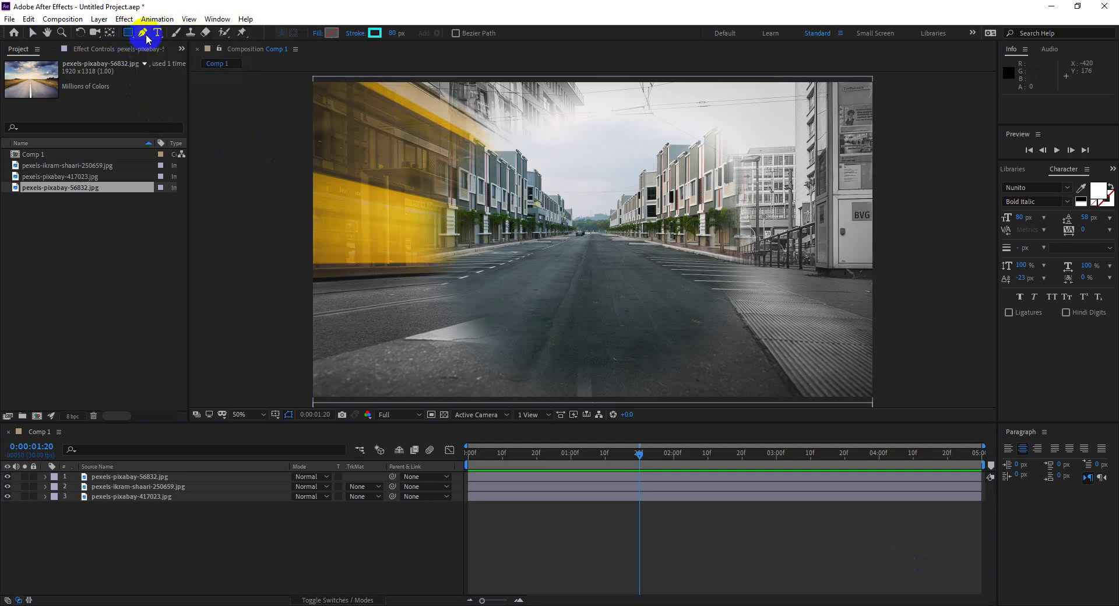
left_click(142, 32)
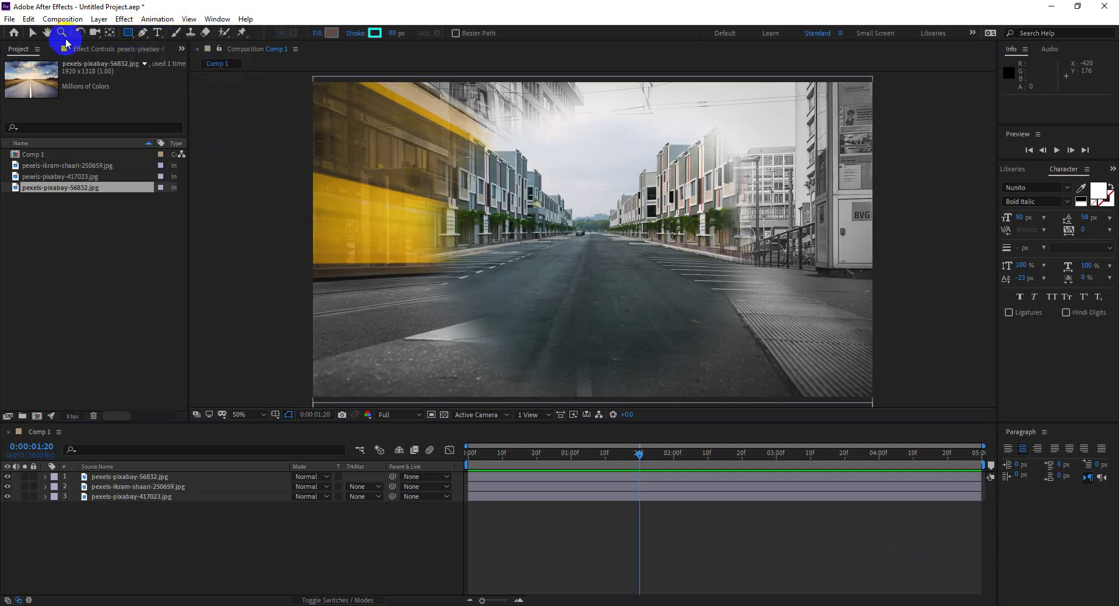
left_click(32, 33)
Delete all three image layers from Comp 1 and bring up the Downloads folder
left_click_drag(182, 553, 123, 478)
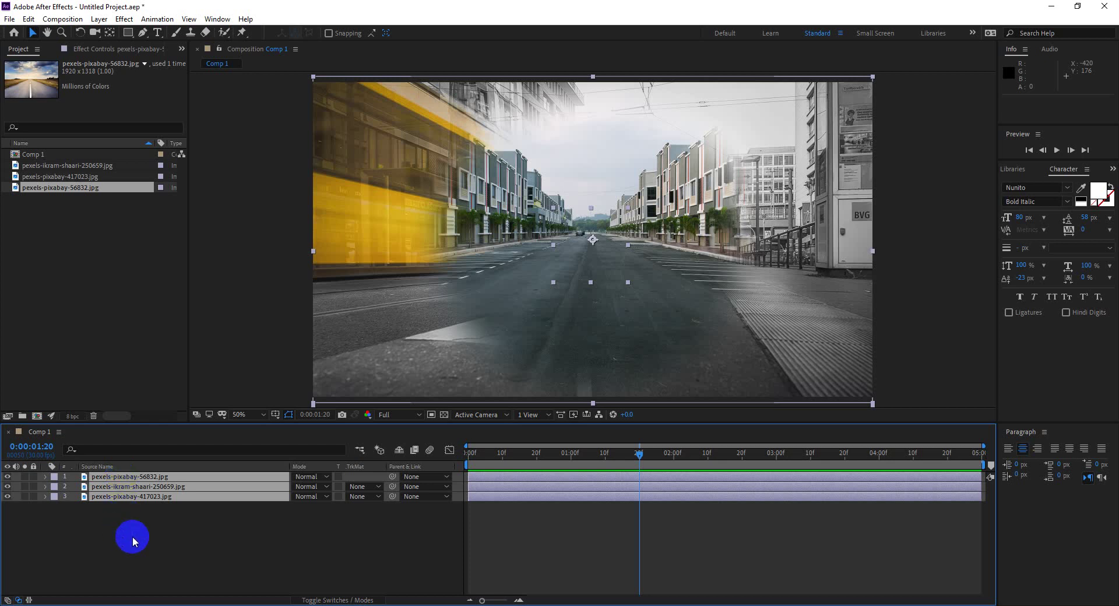
left_click_drag(199, 527, 123, 479)
key("Delete")
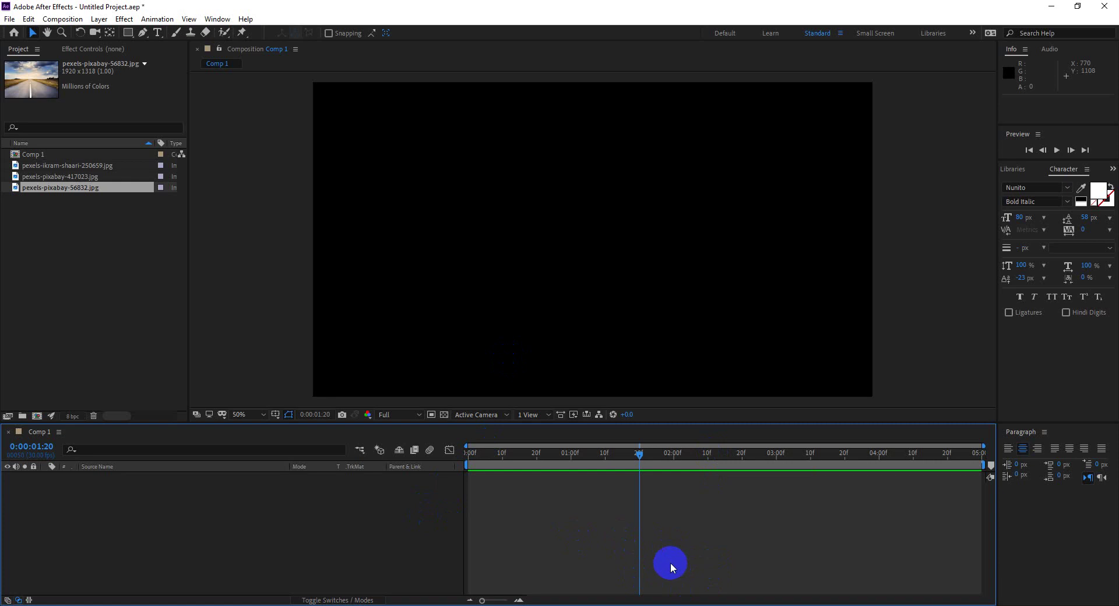
left_click(758, 601)
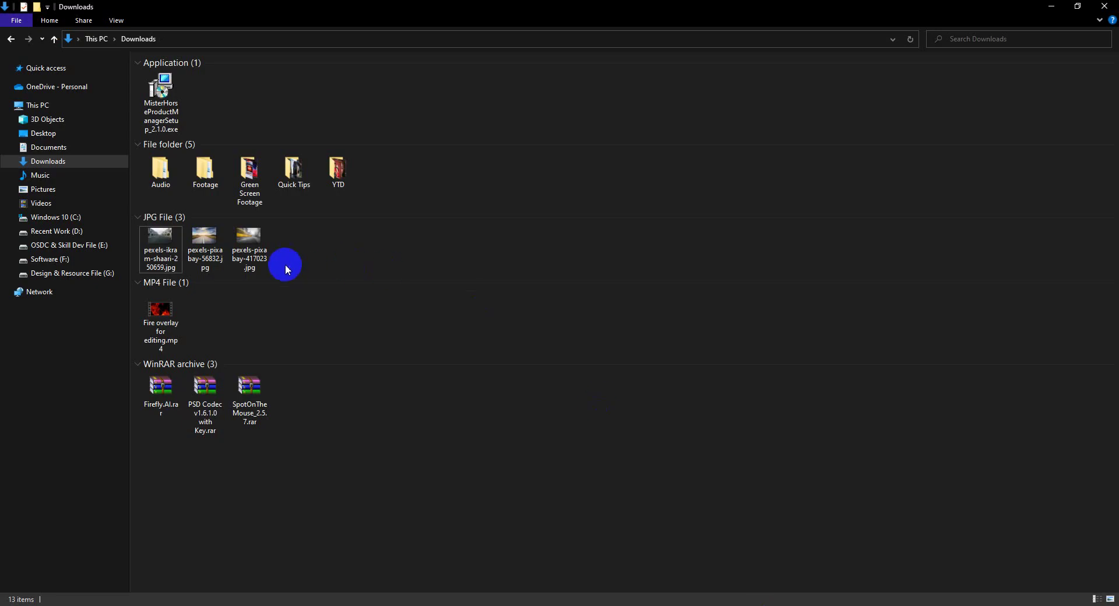
Import Fire overlay for editing.mp4 from Downloads into the After Effects Project panel
left_click_drag(168, 317, 542, 604)
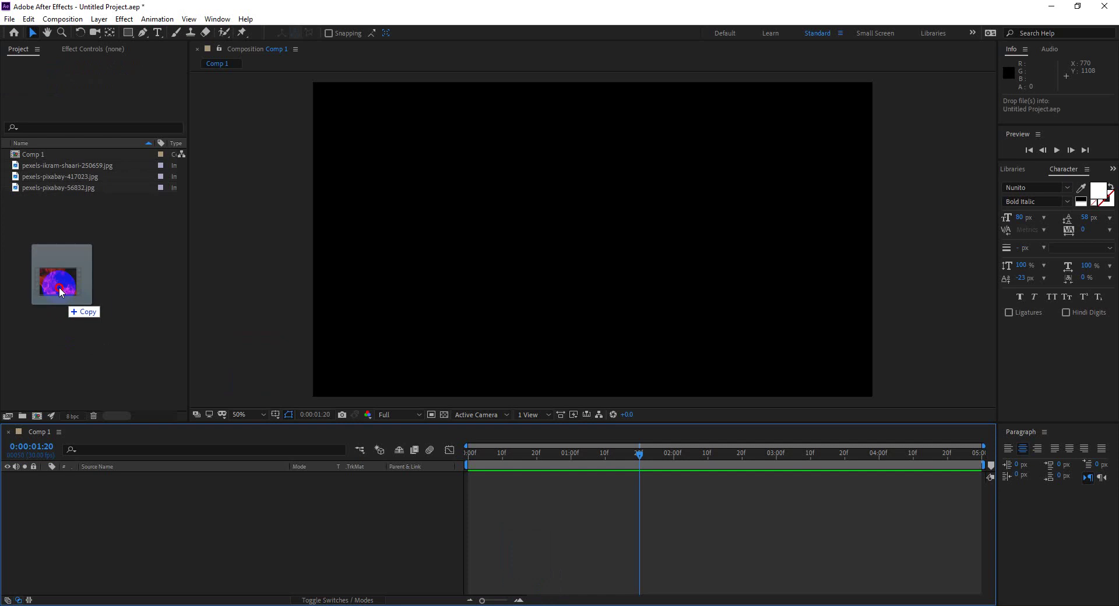
left_click_drag(535, 600, 55, 285)
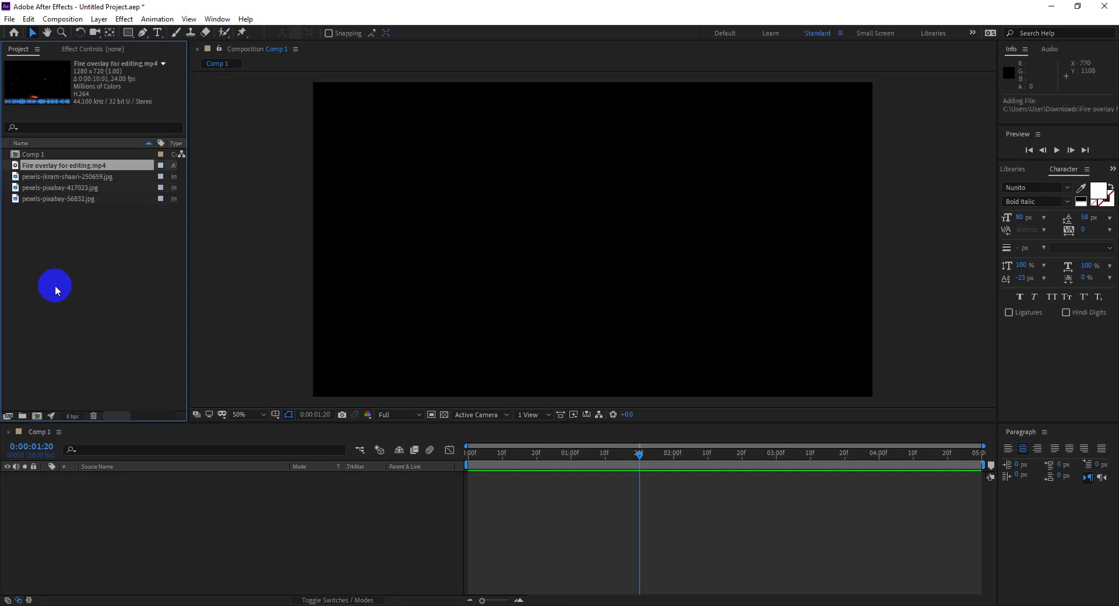
left_click(142, 34)
Create a text layer reading OSDC in Comp 1
left_click(157, 33)
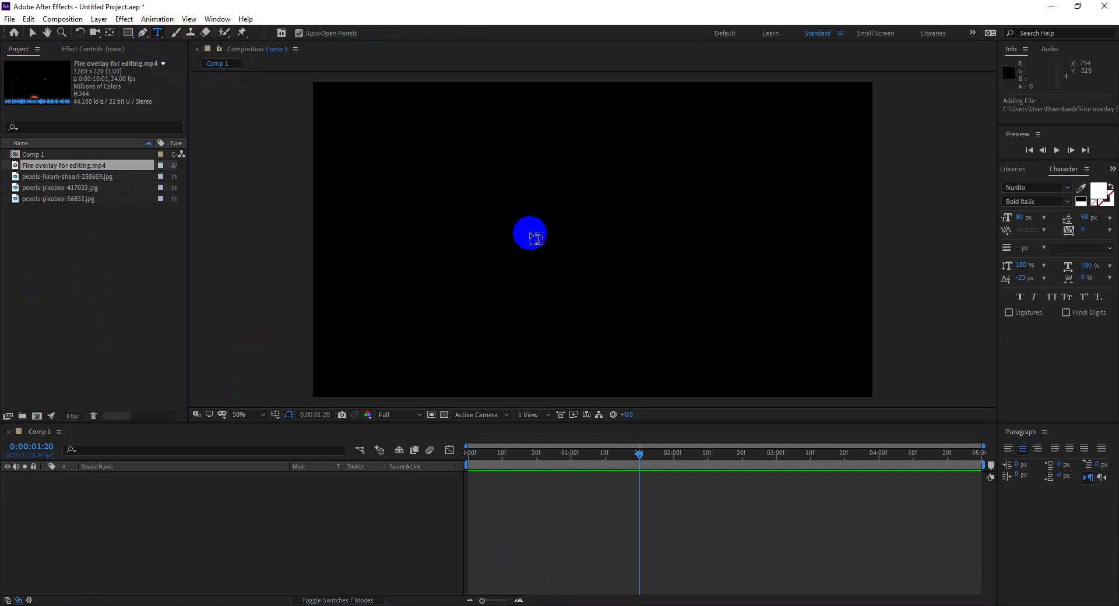
left_click(519, 231)
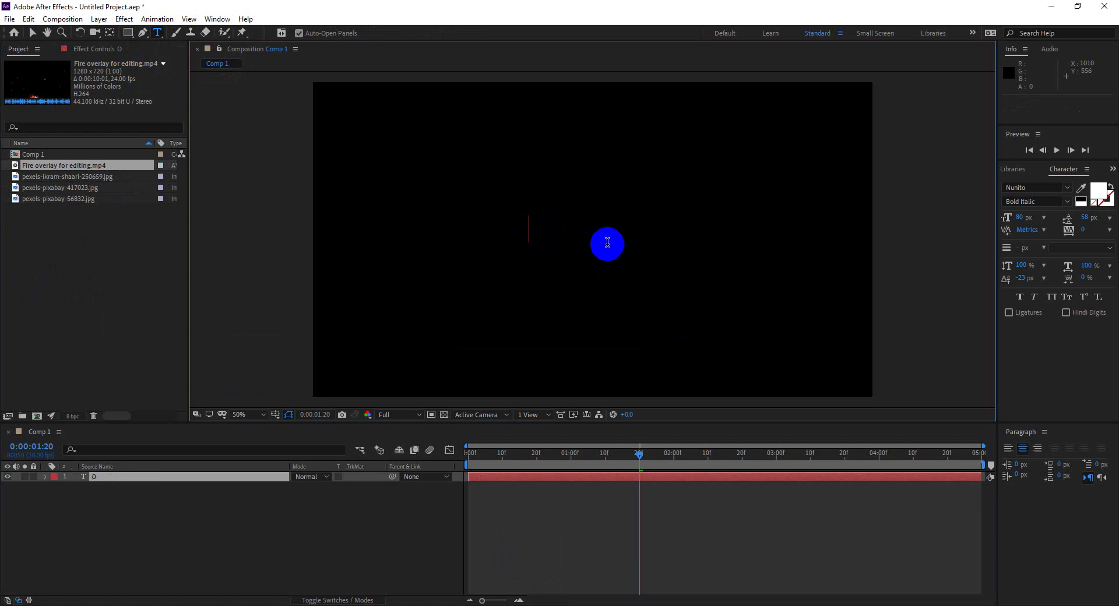
type("OSDC")
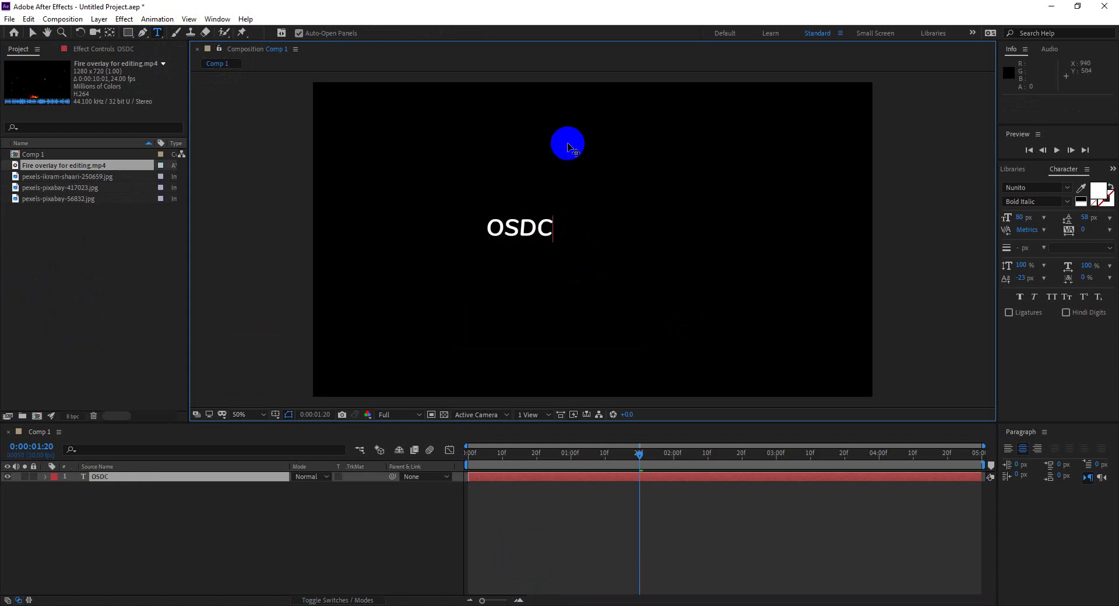
left_click(32, 33)
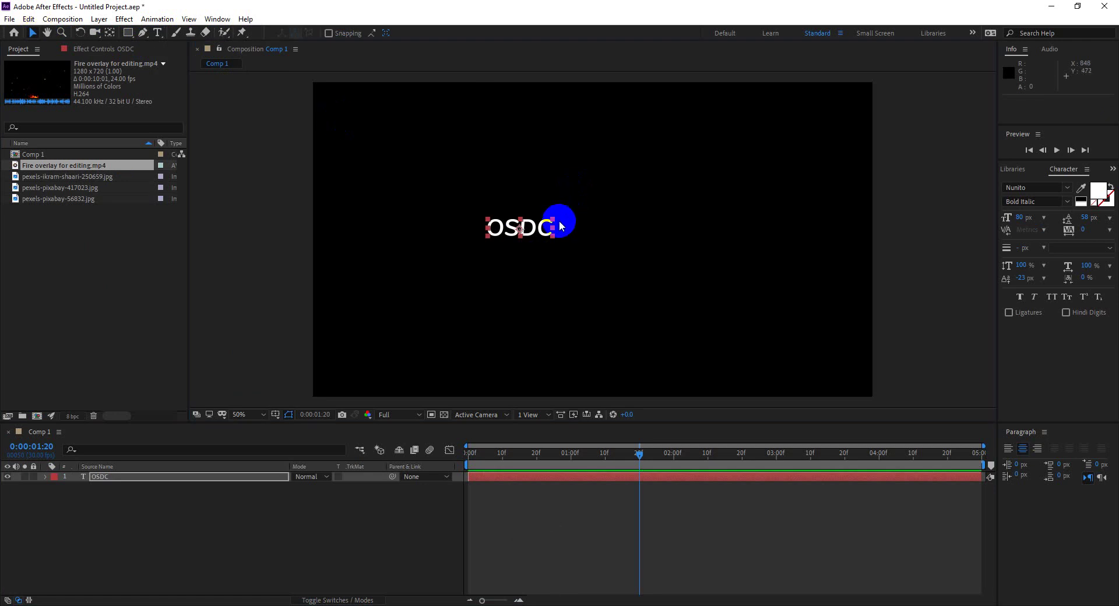
Make OSDC Nunito Black at 215 px and centre it in the frame
mouse_move(1020, 218)
left_mouse_down()
mouse_move(1068, 219)
mouse_move(1099, 196)
left_mouse_up()
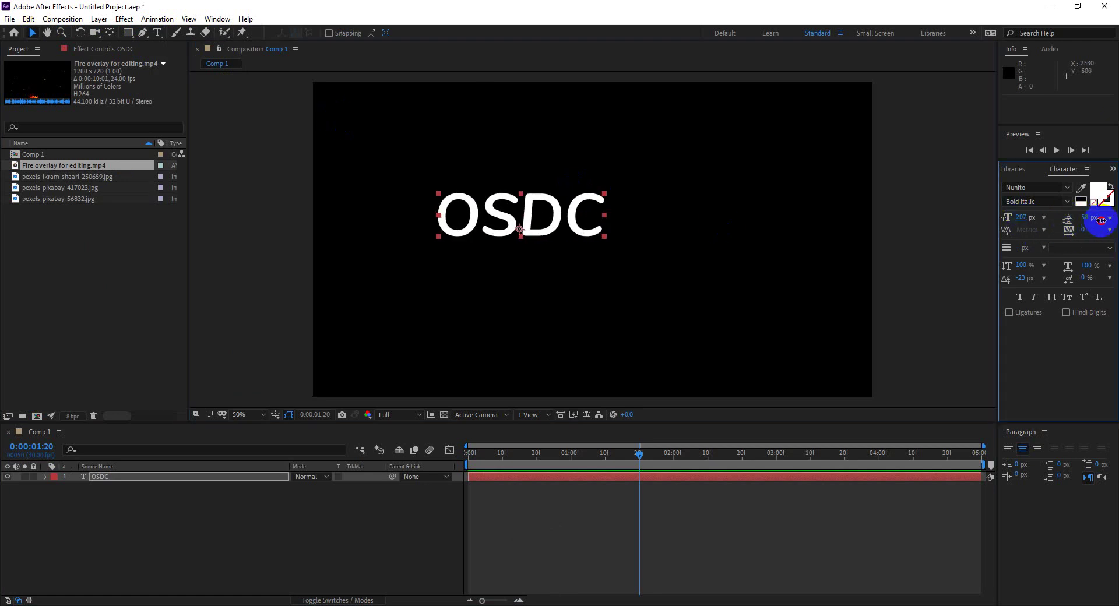
left_click(1066, 202)
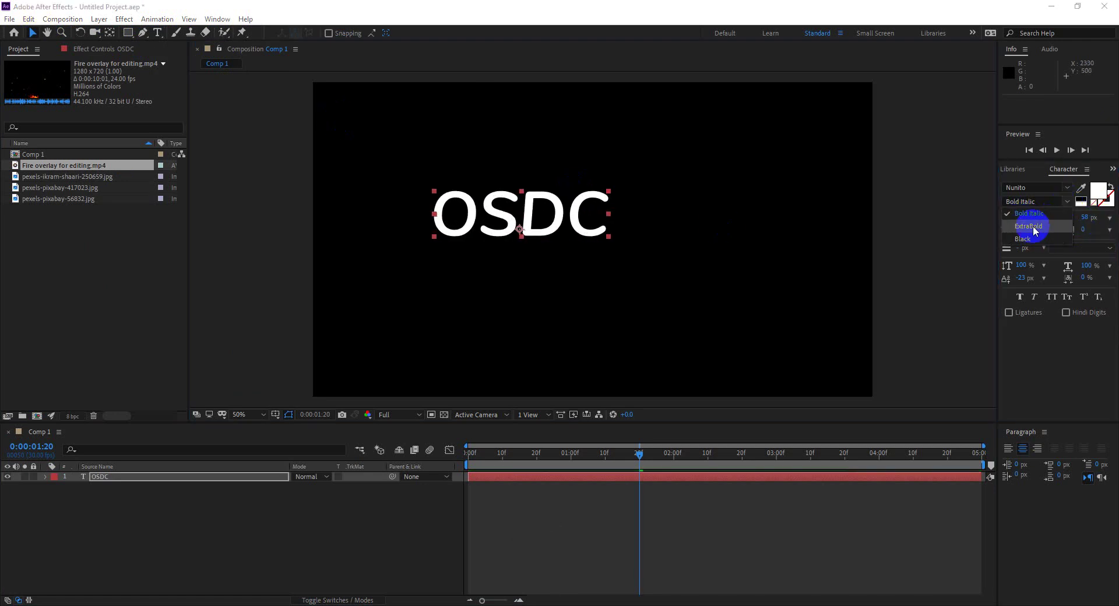
left_click(1025, 239)
left_click_drag(578, 215, 626, 232)
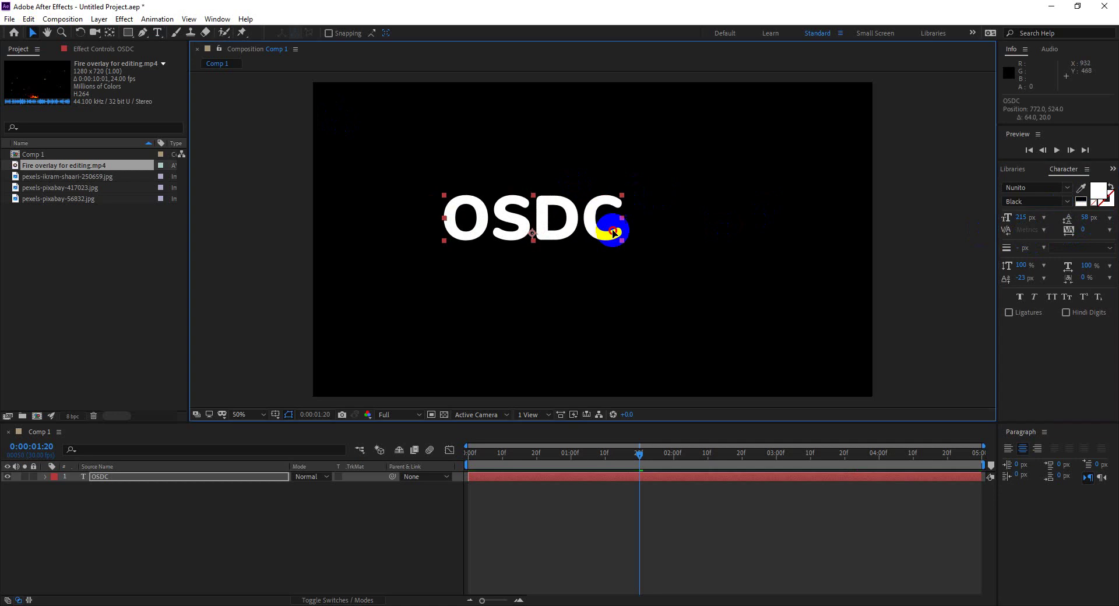
double_click(110, 33)
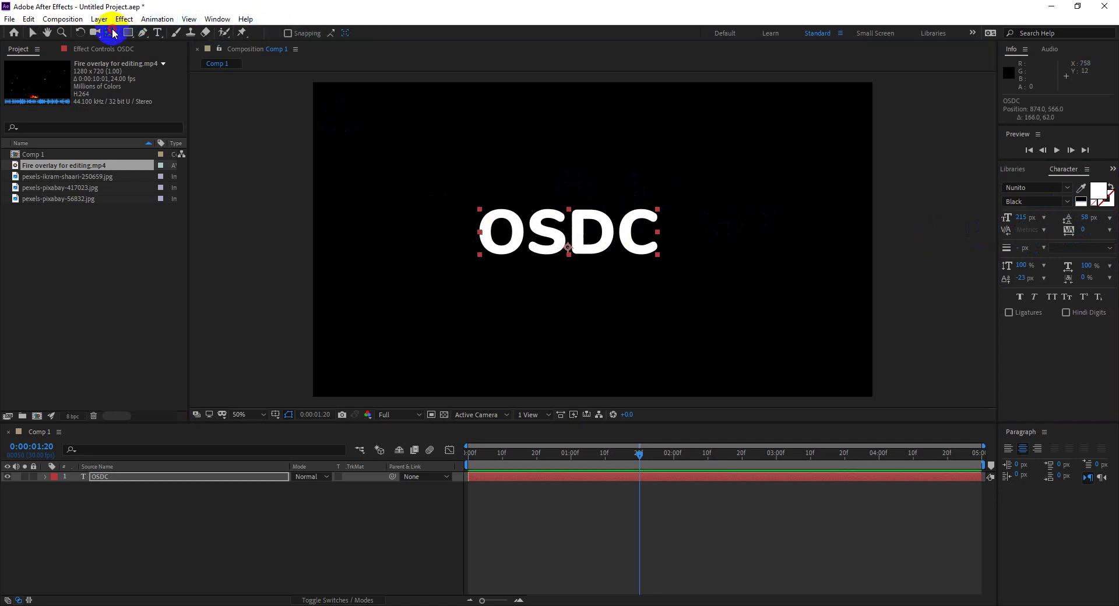
left_click(31, 34)
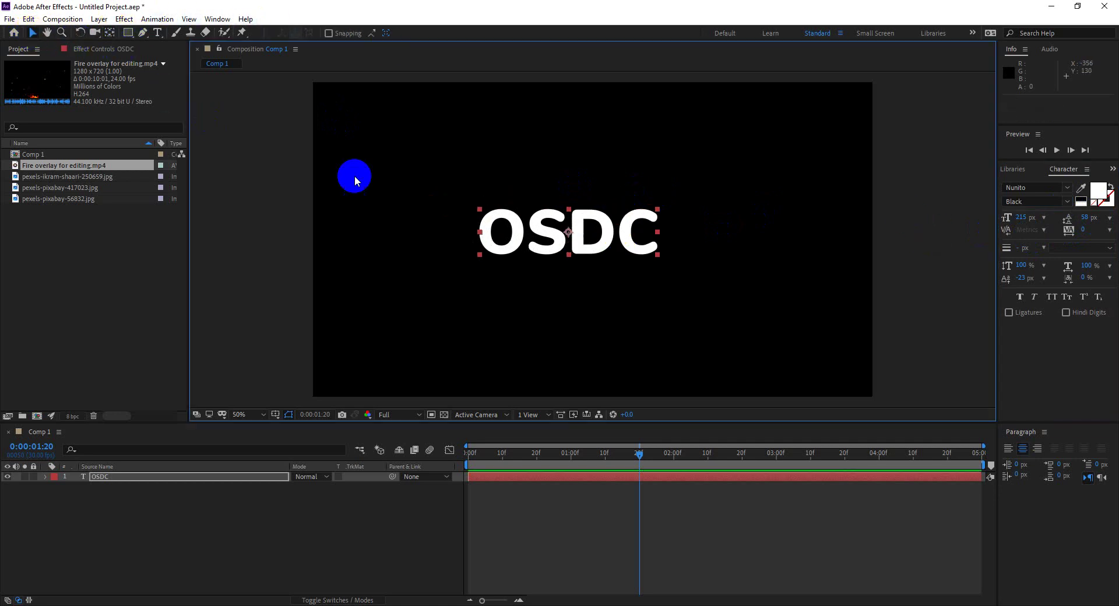
left_click_drag(577, 225, 592, 233)
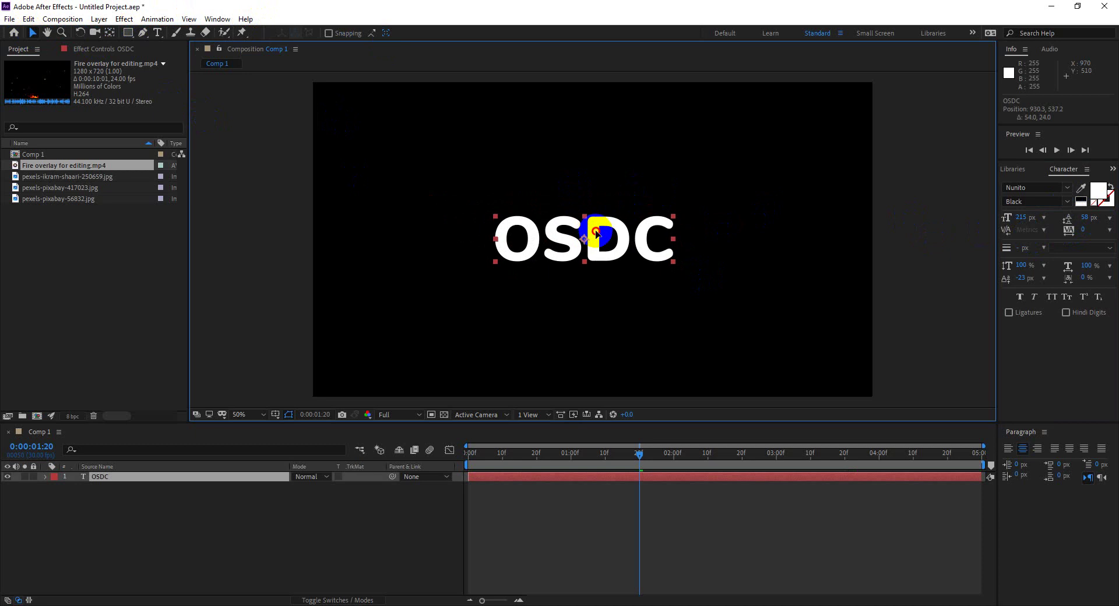
left_click(878, 223)
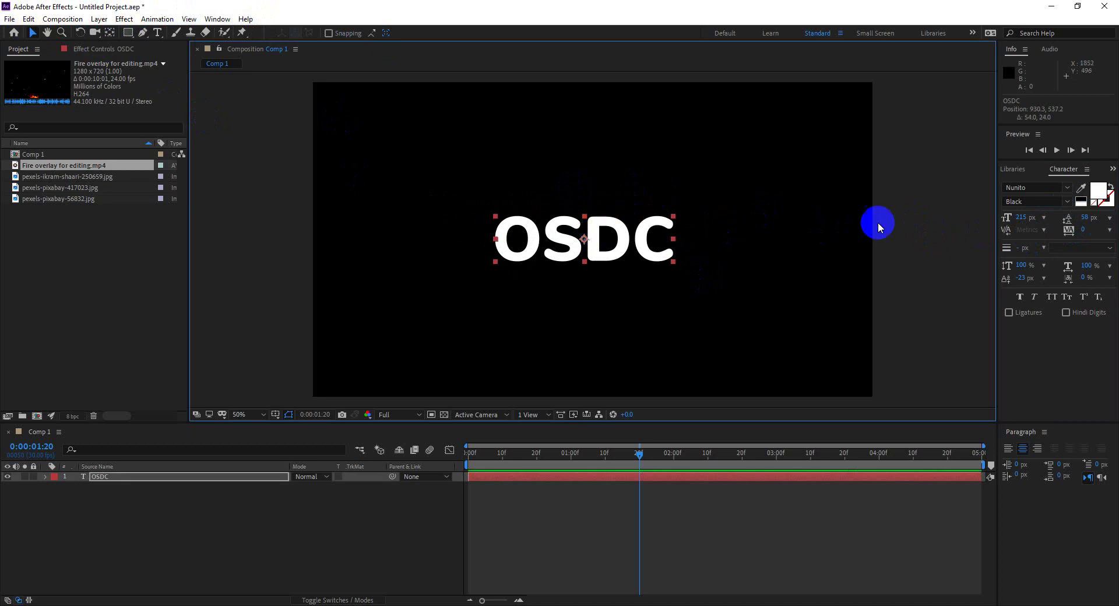
Draw a rectangular mask around OSDC and keyframe its path at frame 0
left_click(135, 39)
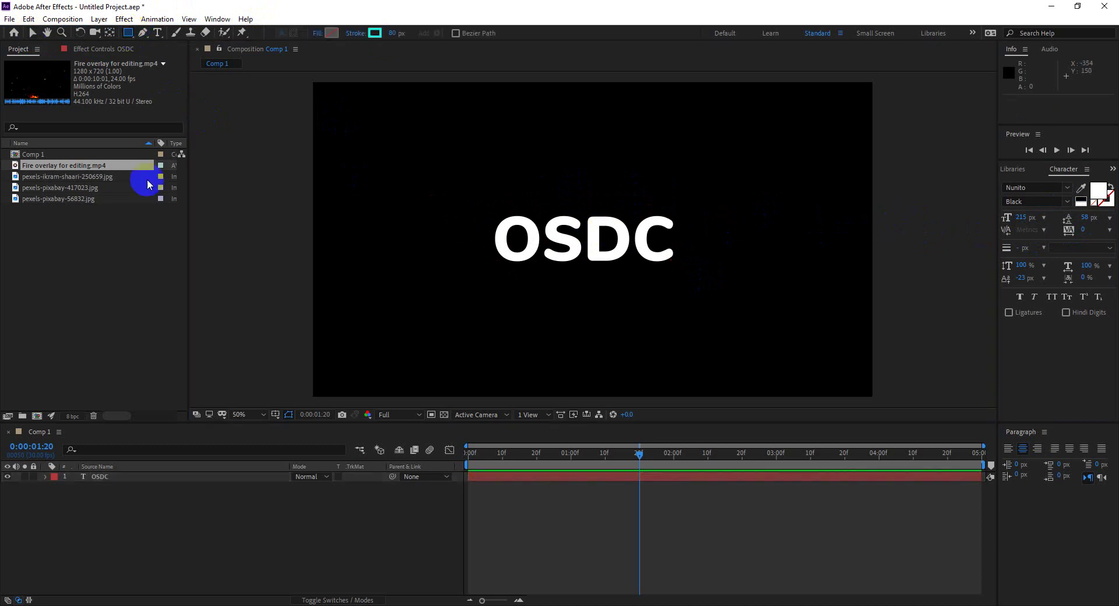
left_click(108, 476)
left_click_drag(477, 198, 685, 277)
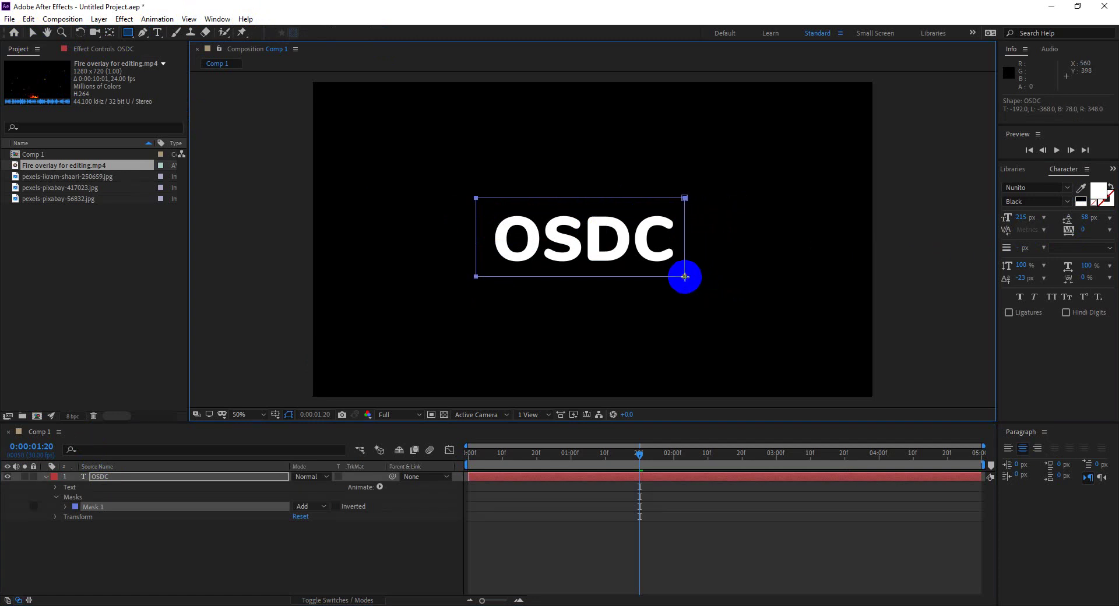
left_click(570, 248)
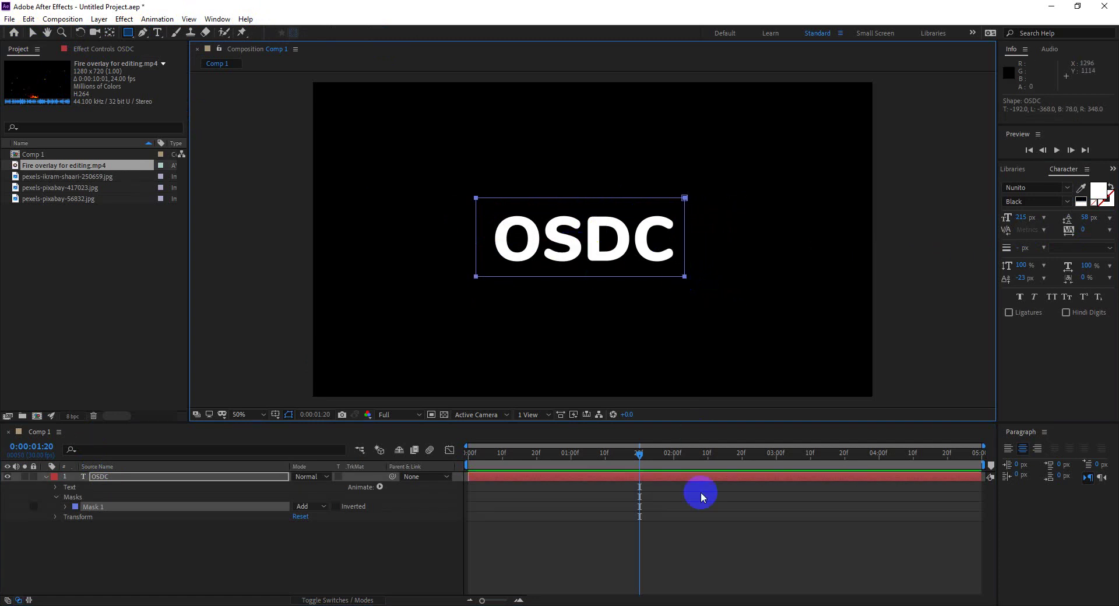
left_click_drag(640, 452, 469, 435)
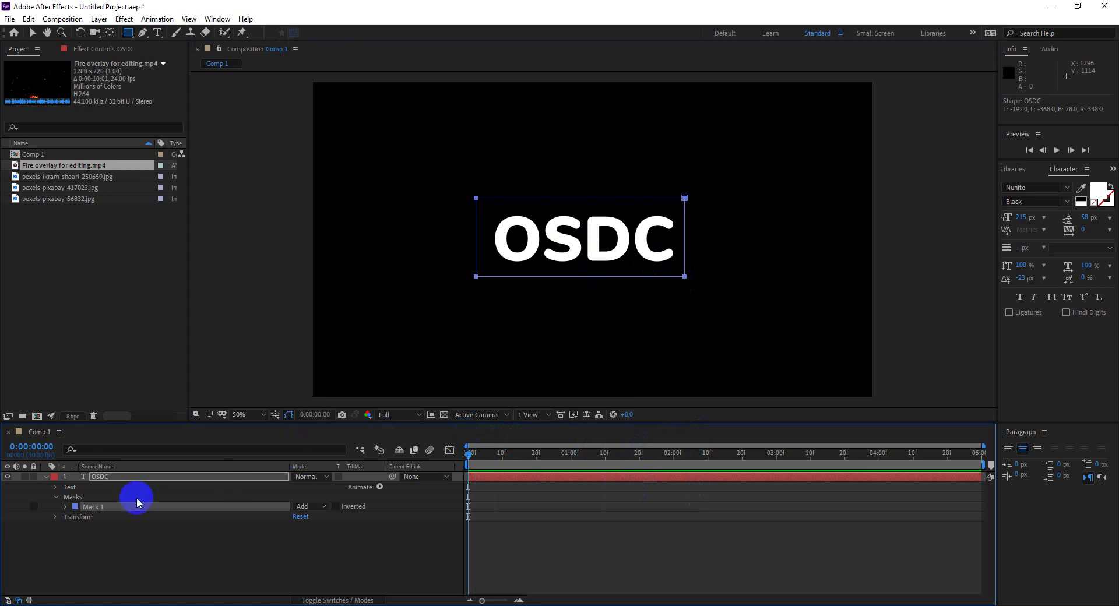
key("m")
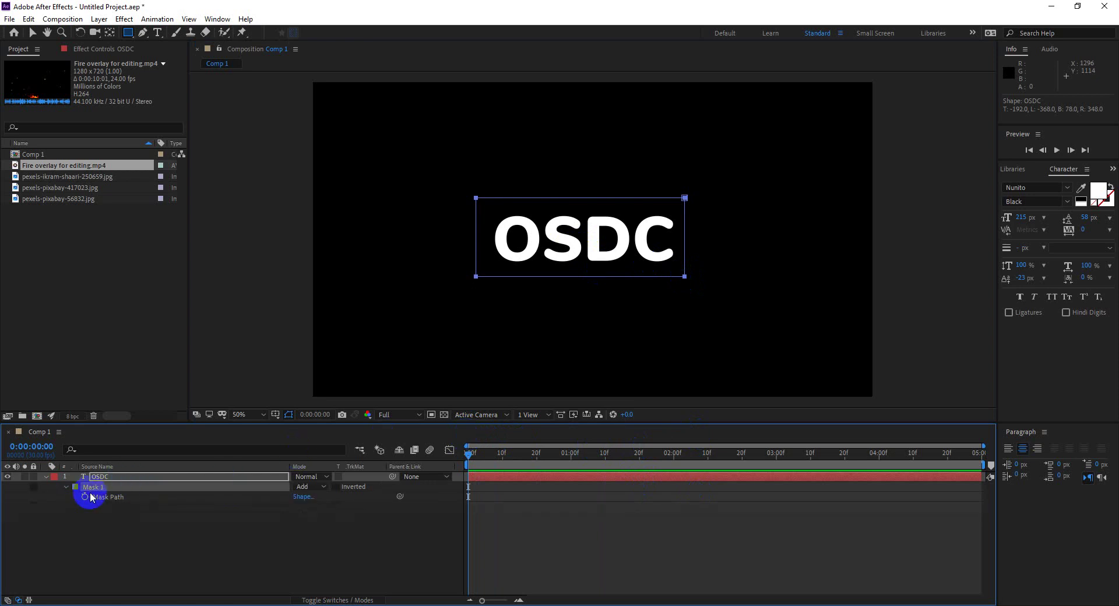
left_click(85, 497)
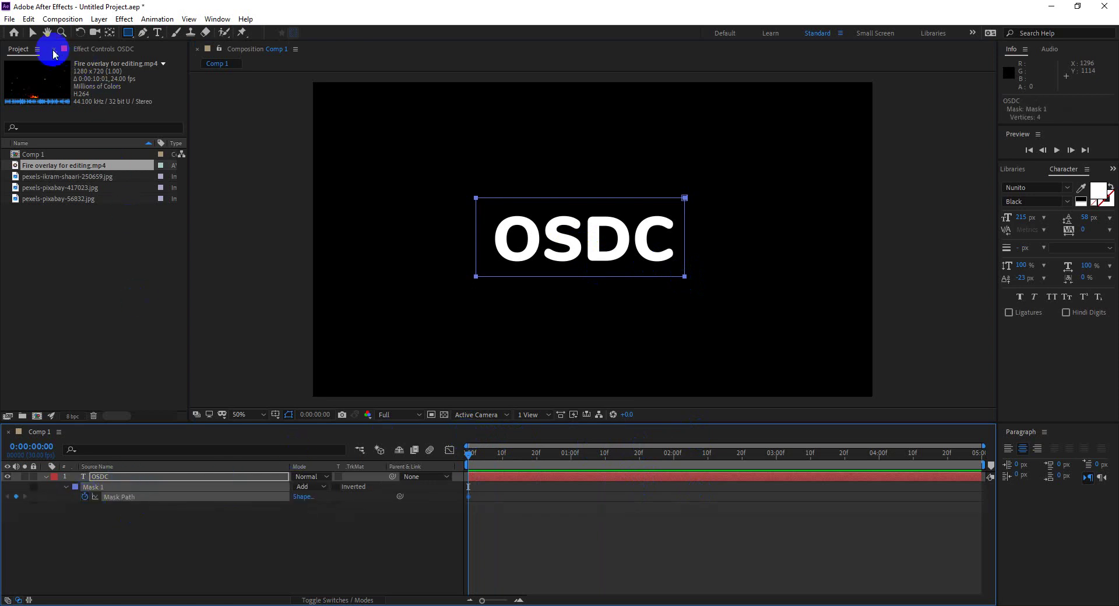
Keyframe the mask at 20 frames and collapse it at frame 0 for a reveal
left_click(32, 32)
mouse_move(437, 169)
left_mouse_down()
mouse_move(484, 286)
mouse_move(564, 276)
left_mouse_up()
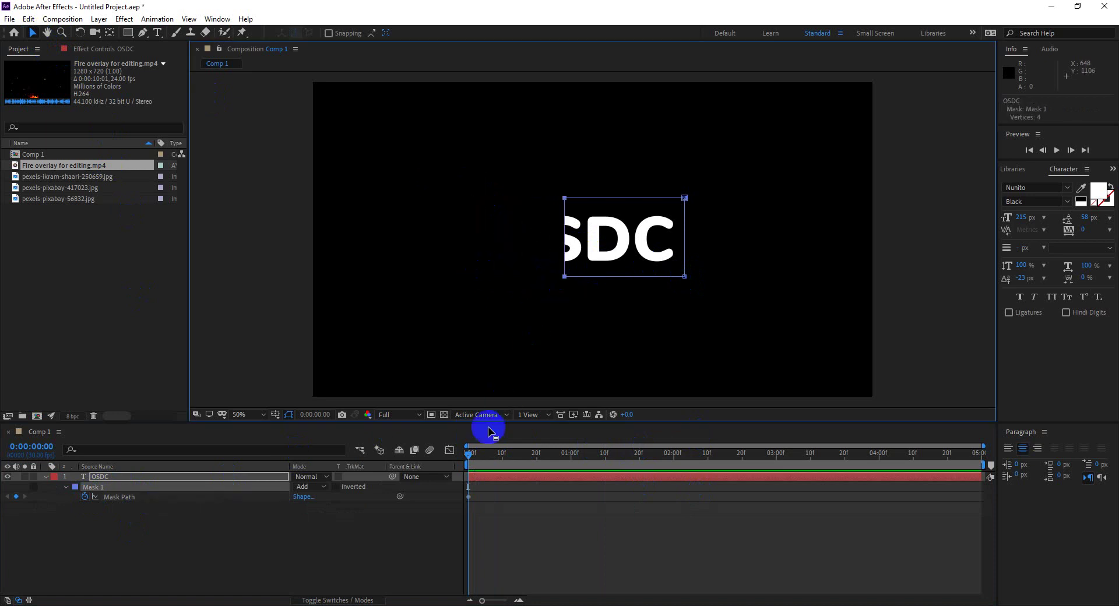
key("ctrl+z")
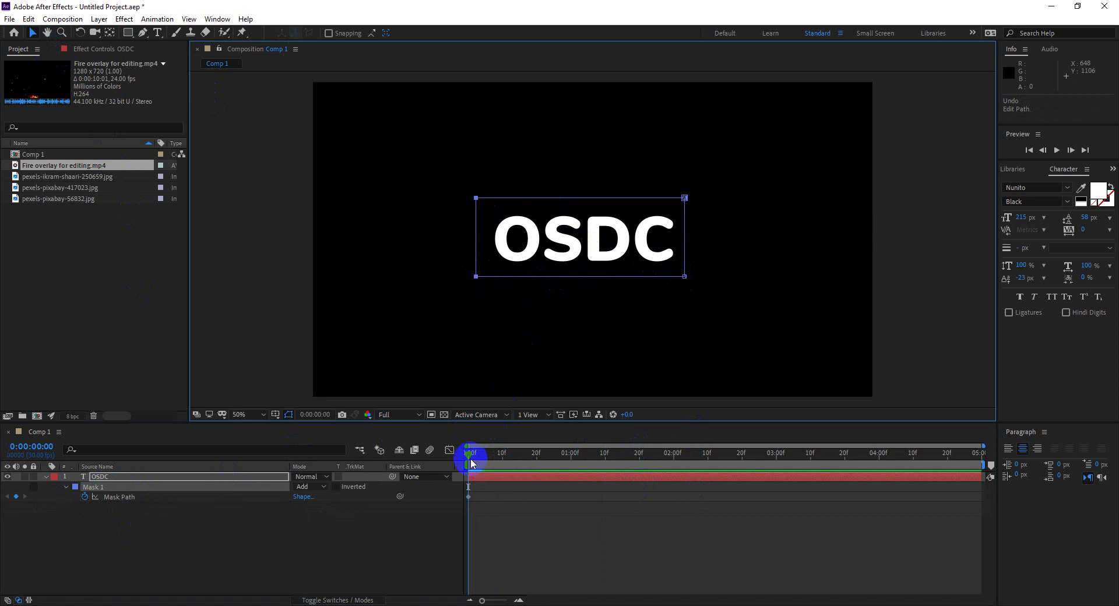
left_click_drag(467, 454, 537, 459)
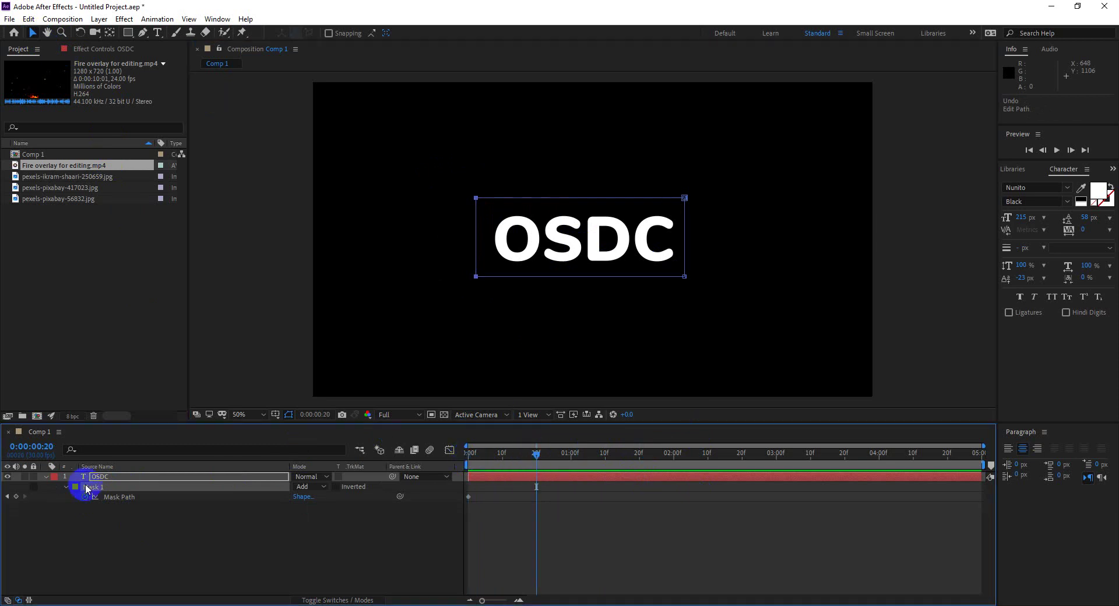
left_click(16, 497)
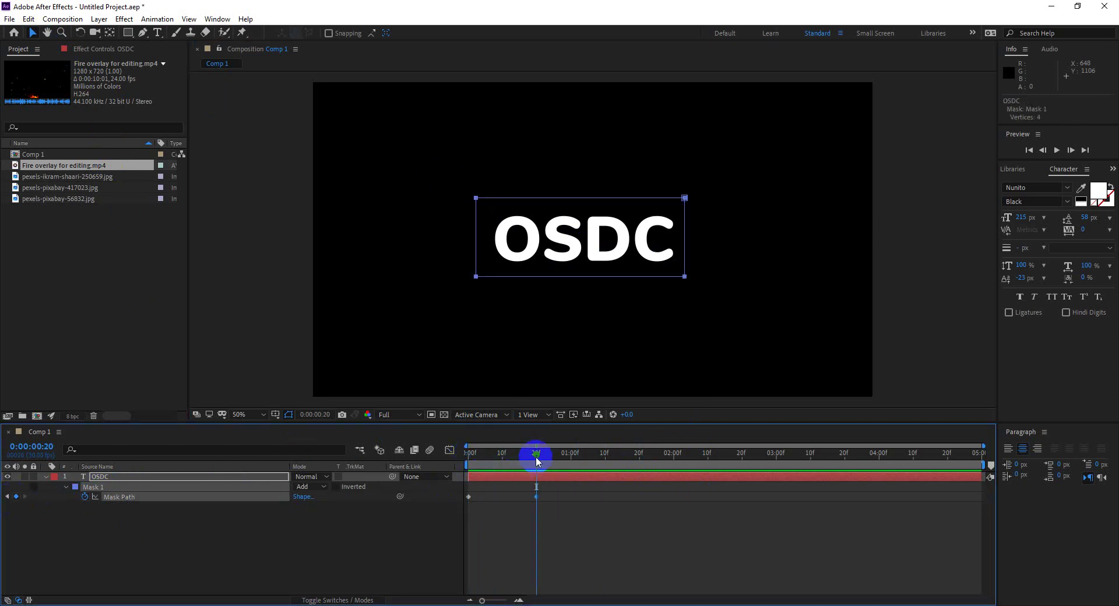
left_click_drag(500, 455, 440, 452)
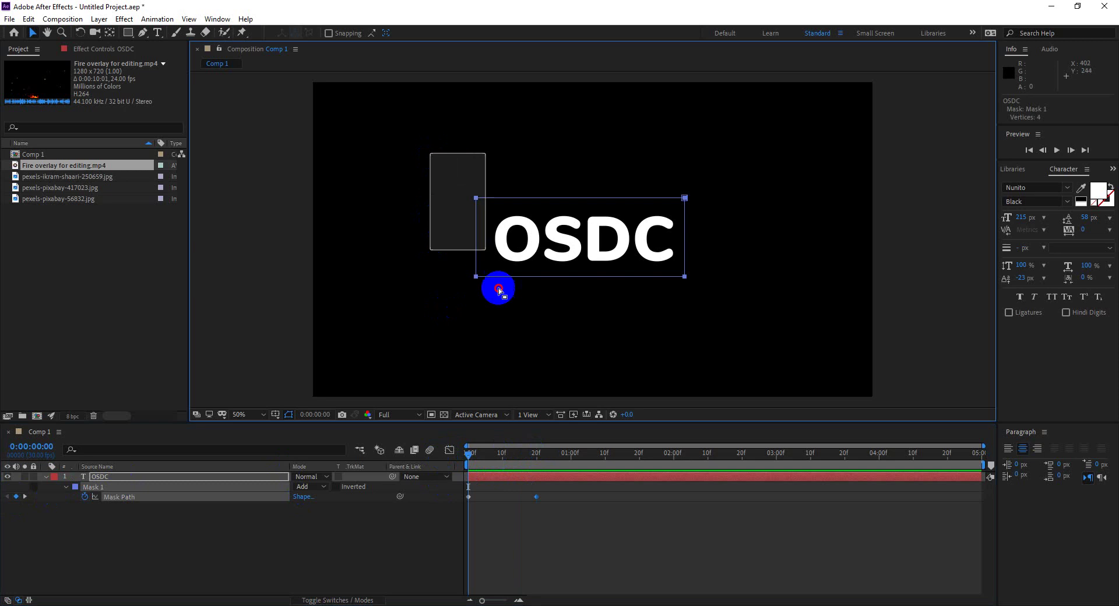
mouse_move(430, 159)
left_mouse_down()
mouse_move(484, 287)
mouse_move(580, 278)
left_mouse_up()
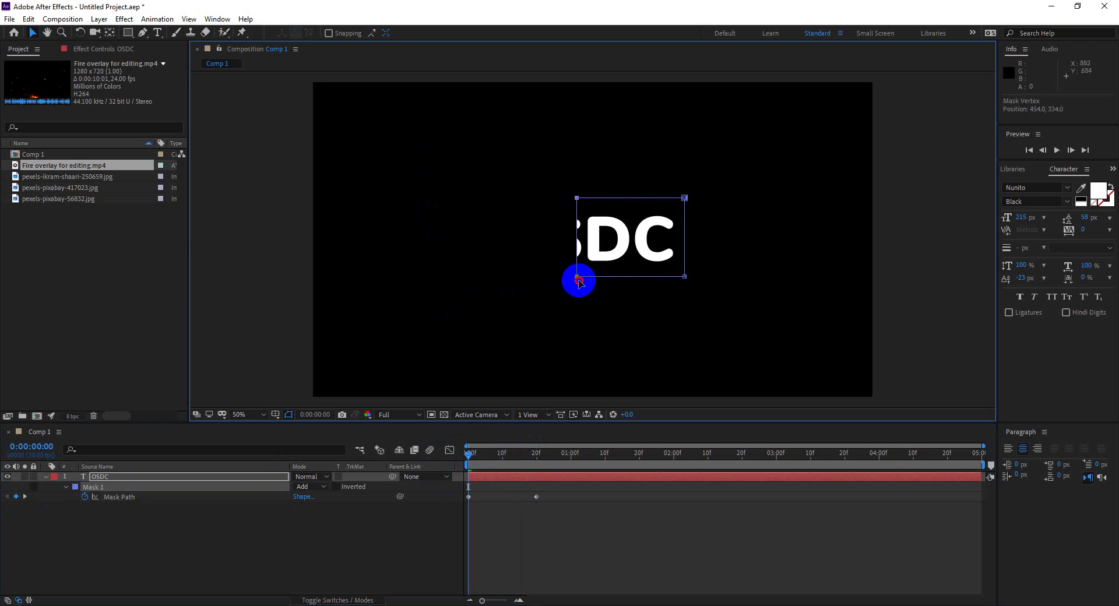
left_click_drag(642, 151, 715, 300)
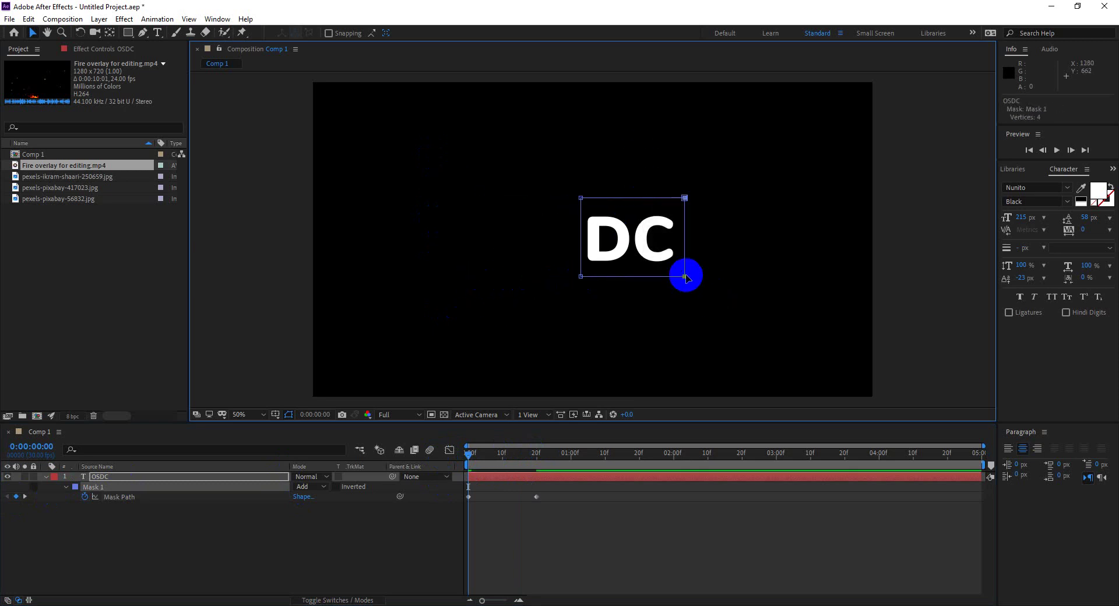
left_click_drag(659, 279, 584, 278)
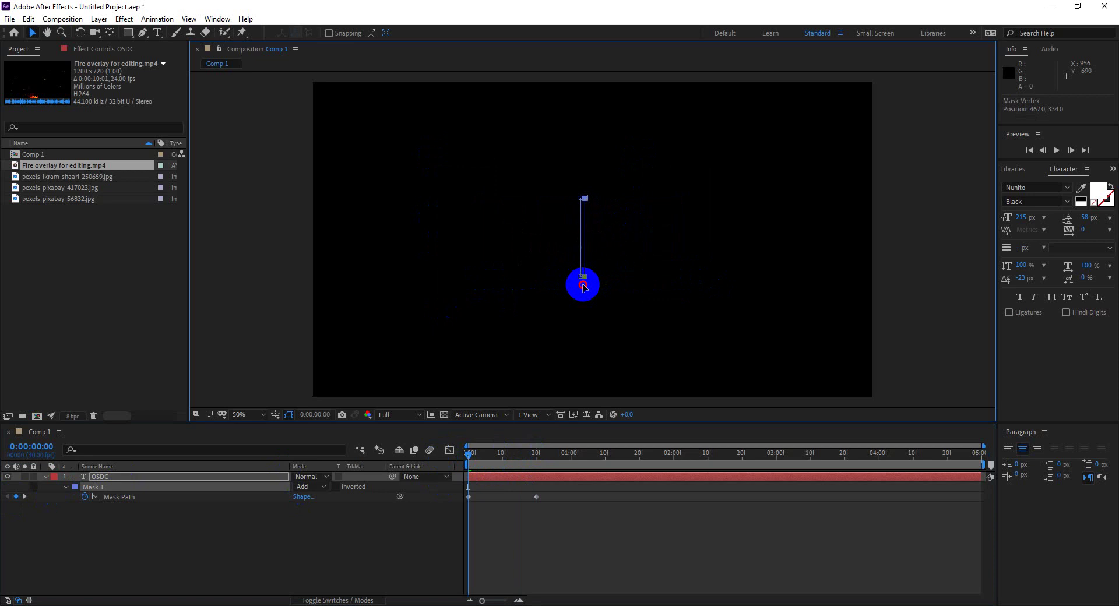
Enable motion blur and preview the OSDC mask reveal
left_click(705, 547)
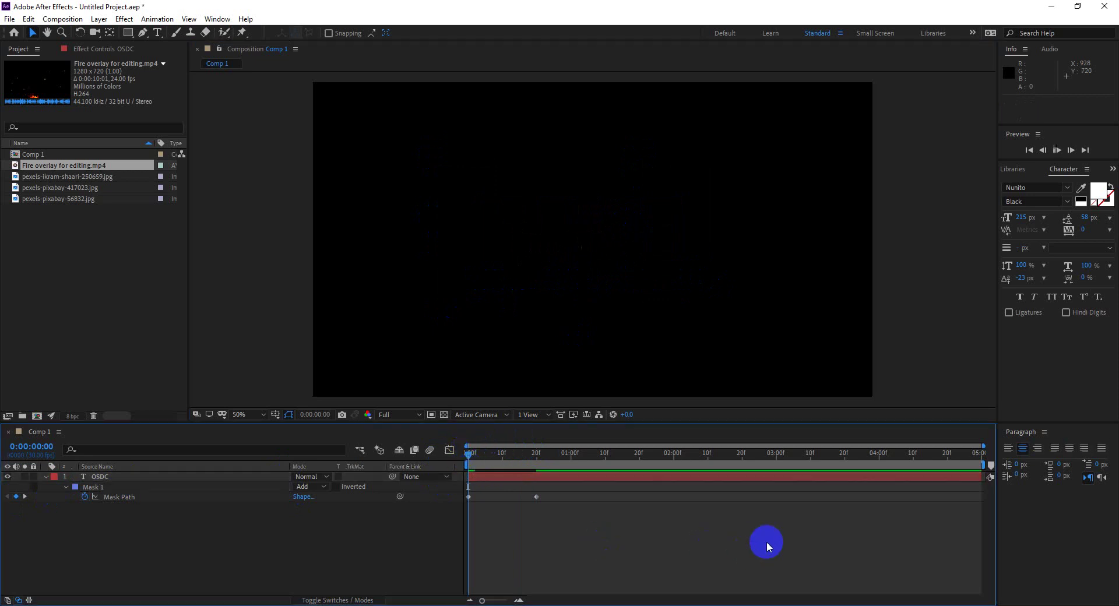
key("space")
left_click(585, 452)
left_click(430, 449)
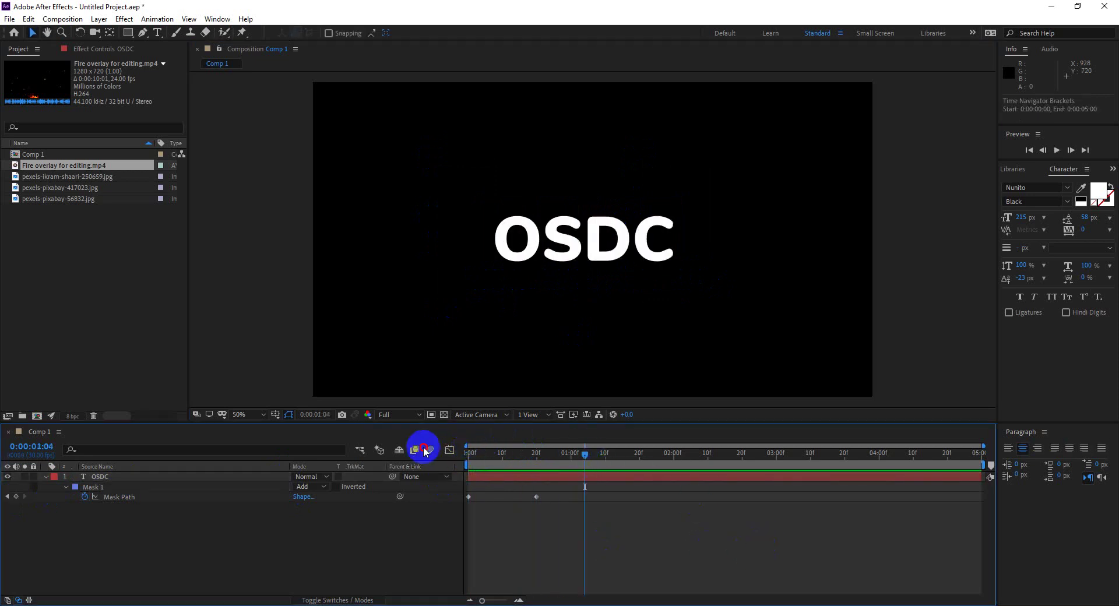
left_click(584, 451)
key("space")
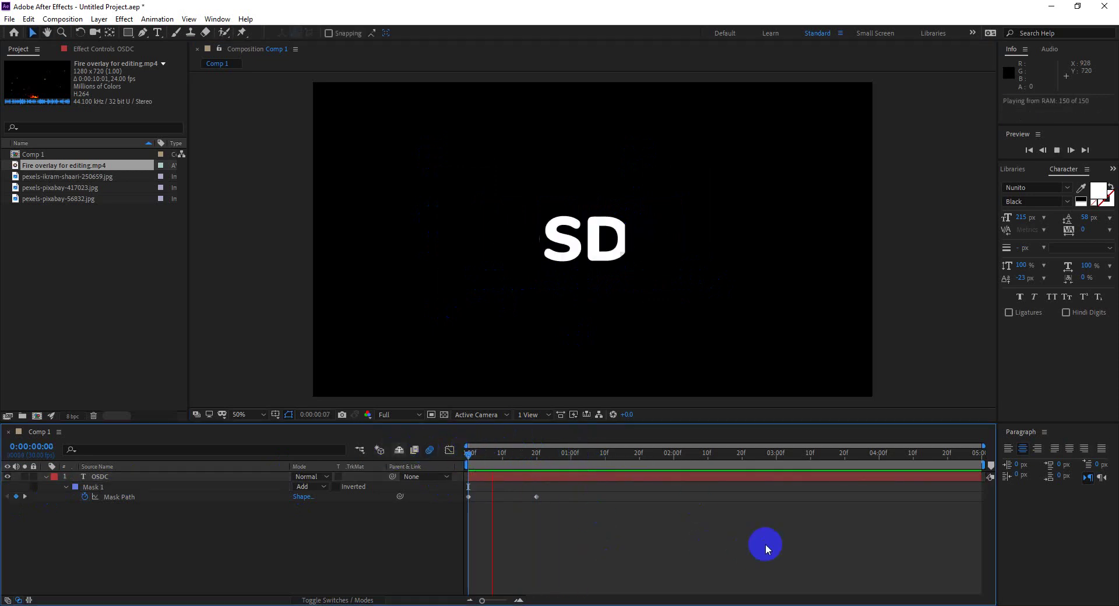
key("space")
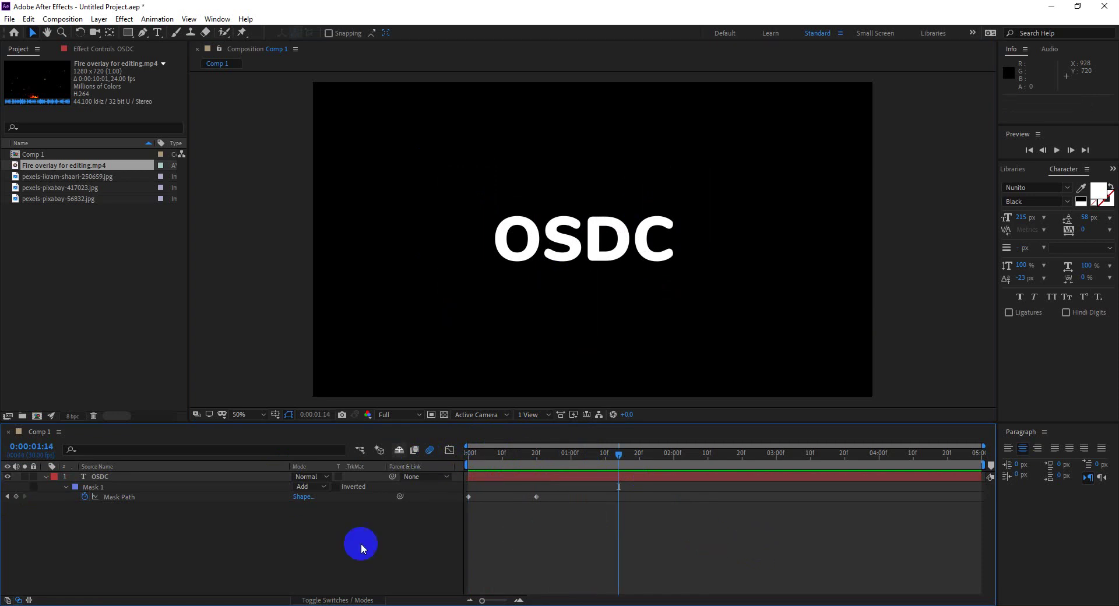
Delete the mask path keyframes and Mask 1 from the OSDC layer
left_click(115, 498)
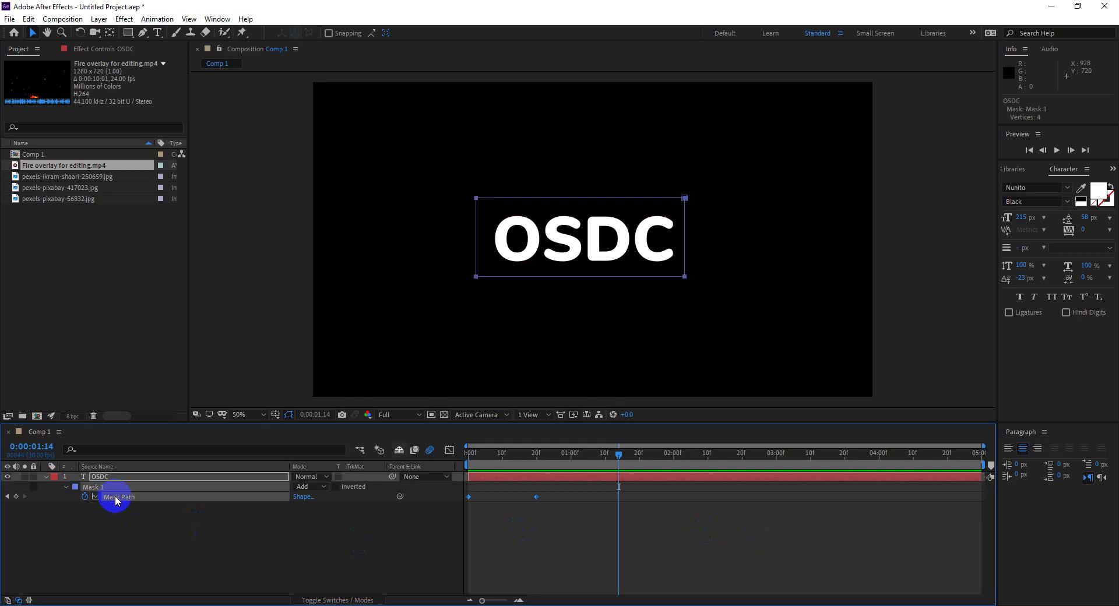
key("Delete")
left_click(114, 499)
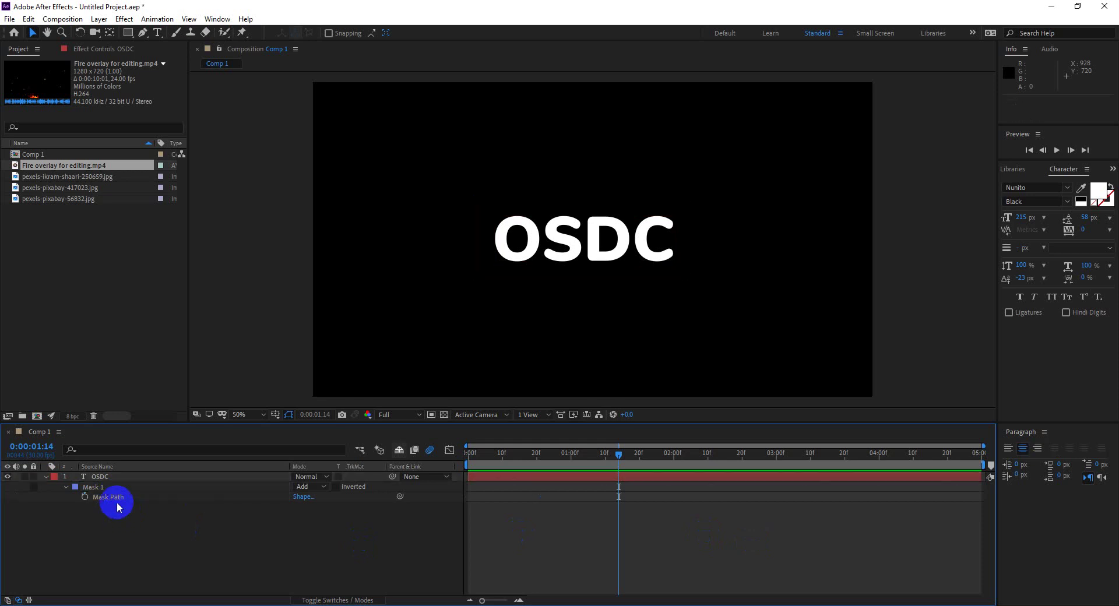
left_click(114, 500)
key("Delete")
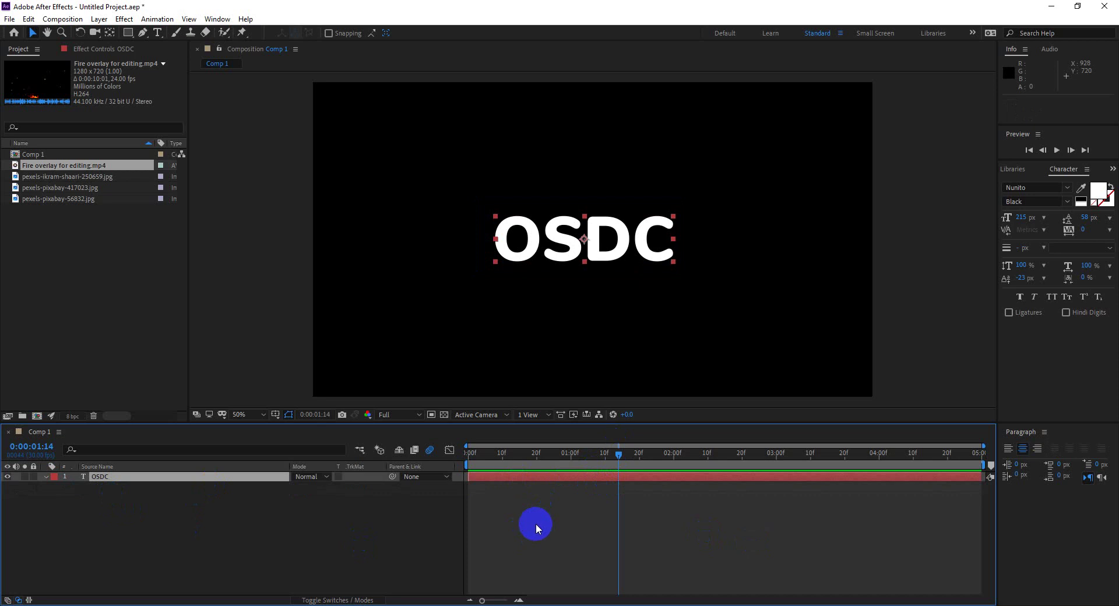
Draw a rectangle covering the OSDC title with the Rectangle Tool
left_click(373, 499)
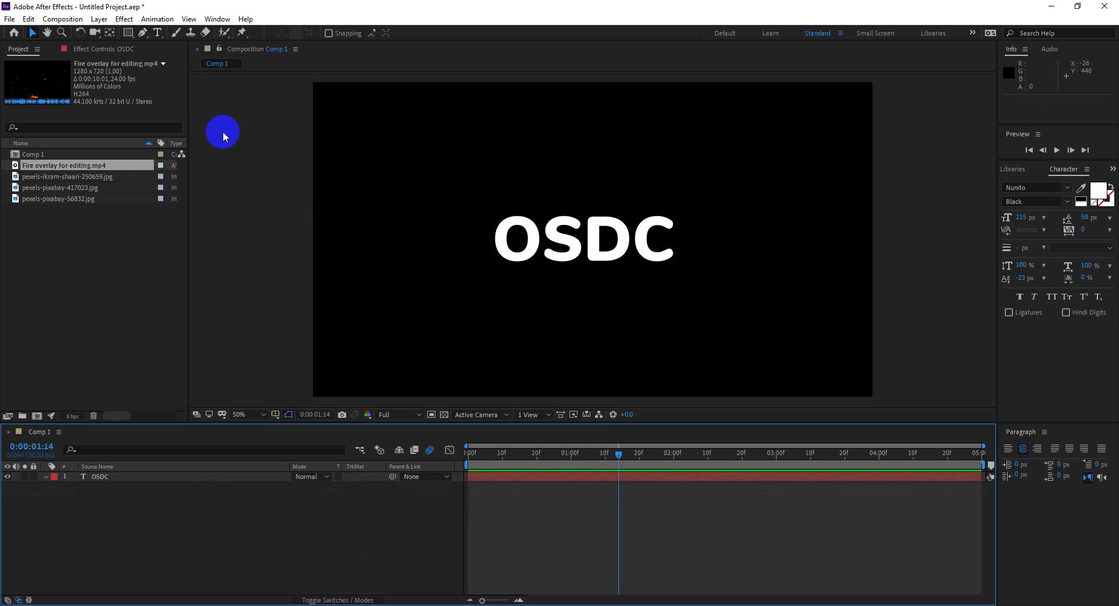
left_click(126, 35)
left_click_drag(126, 36, 166, 38)
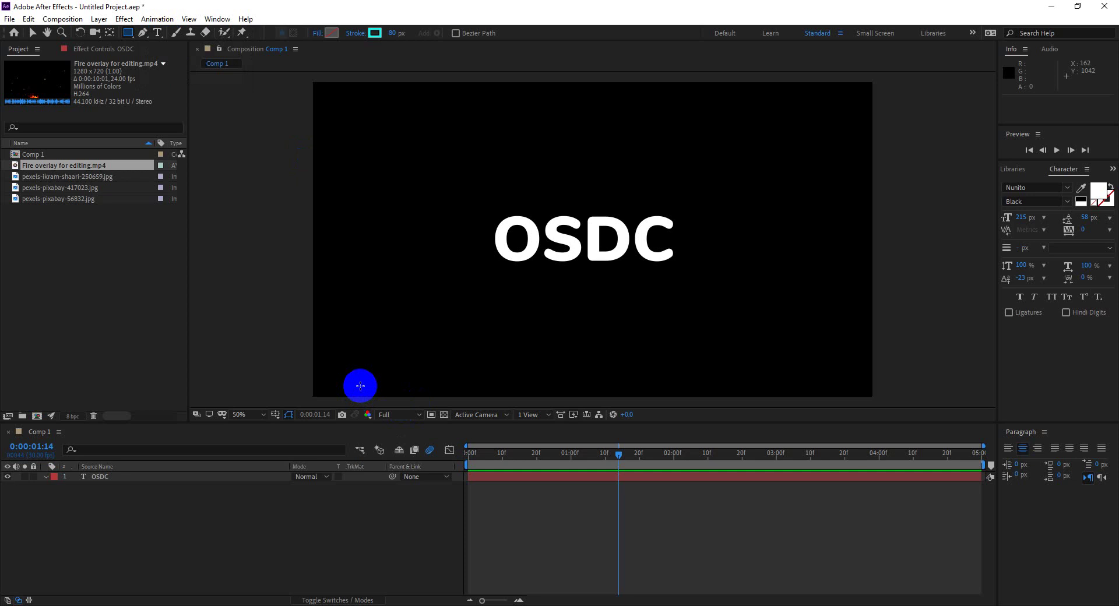
mouse_move(485, 195)
left_mouse_down()
mouse_move(641, 285)
mouse_move(683, 277)
left_mouse_up()
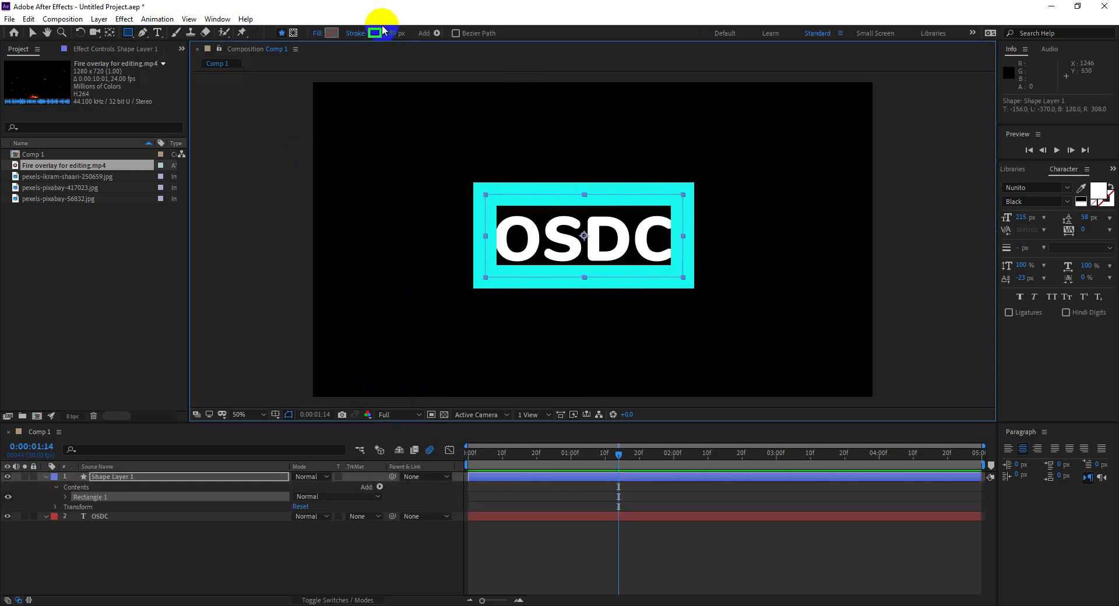
Give the rectangle no stroke and a red FC0000 fill
left_click(356, 33)
left_click(399, 211)
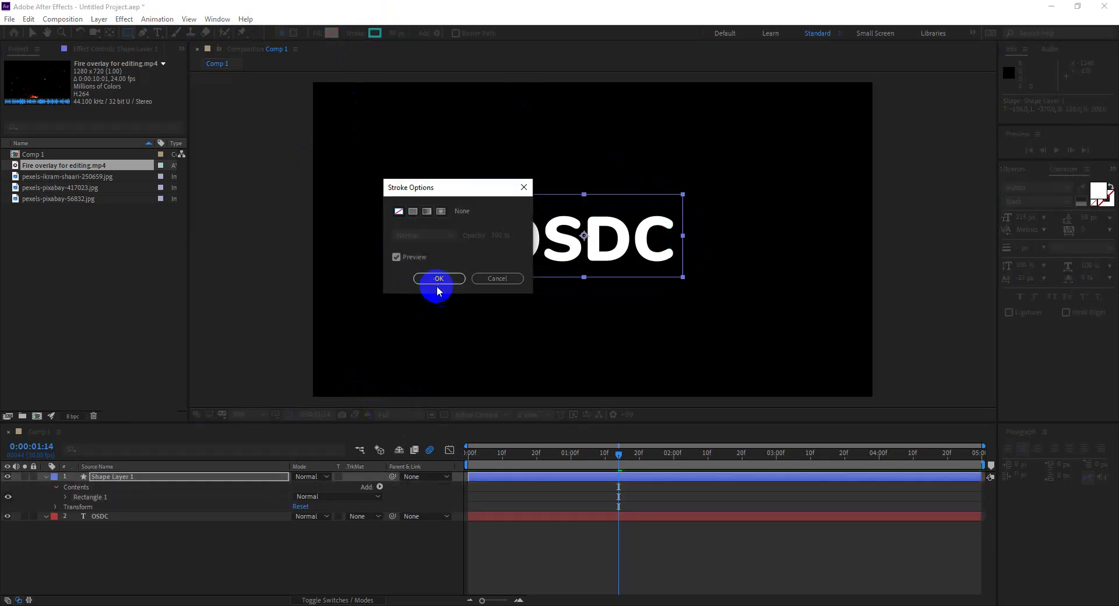
left_click(438, 279)
left_click(332, 34)
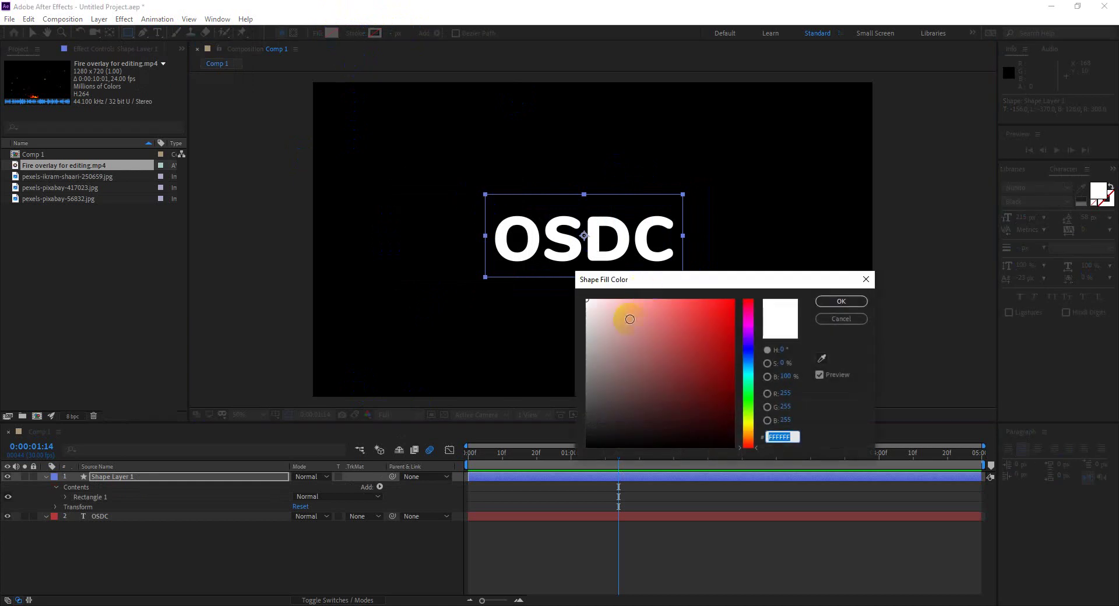
left_click_drag(629, 319, 734, 300)
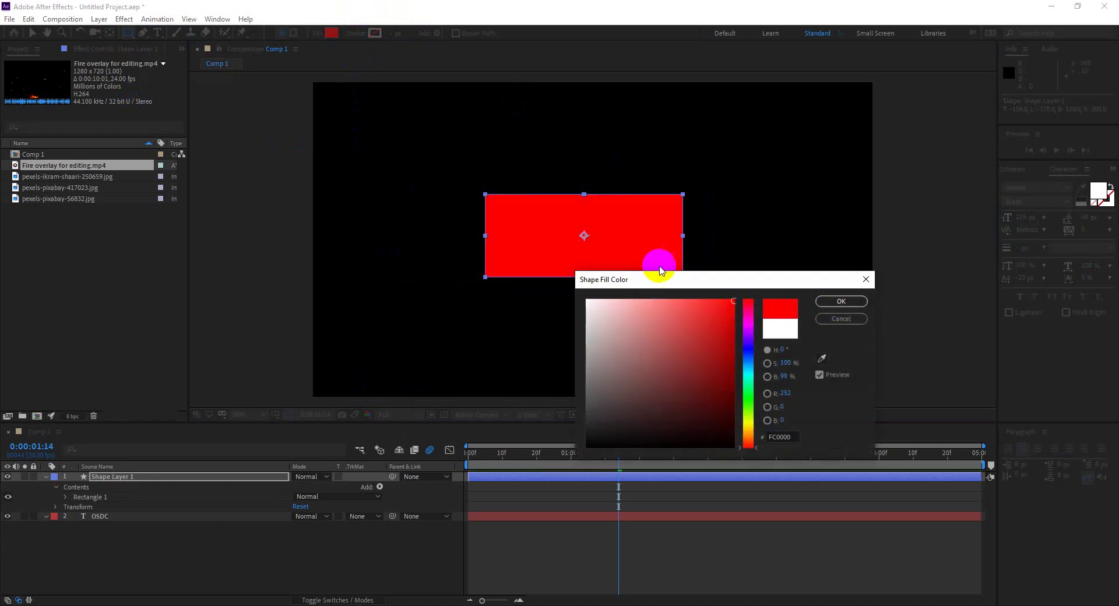
left_click(841, 301)
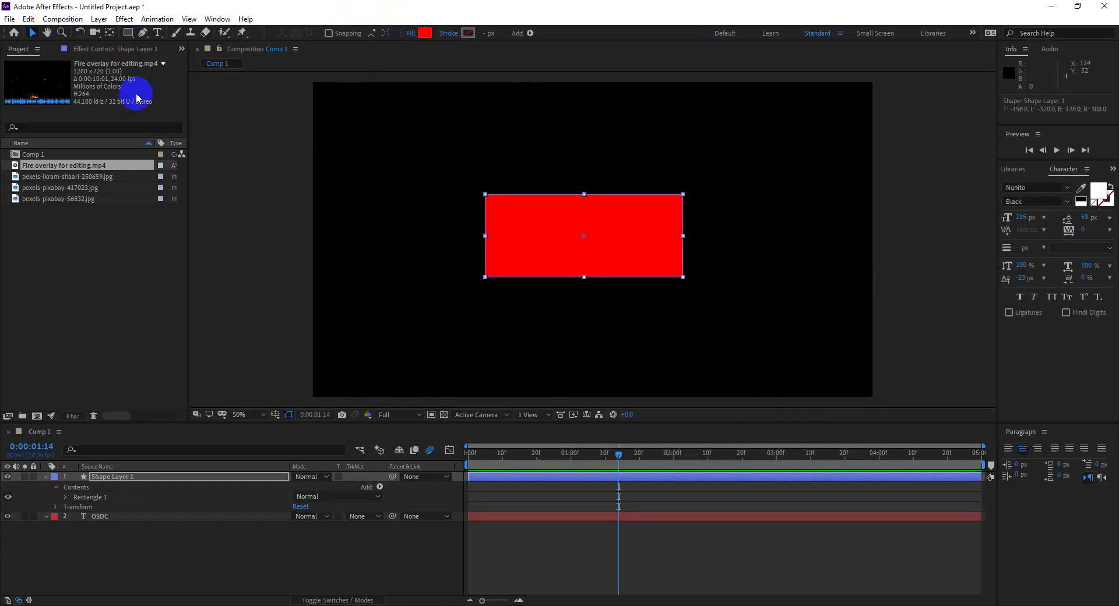
left_click(281, 163)
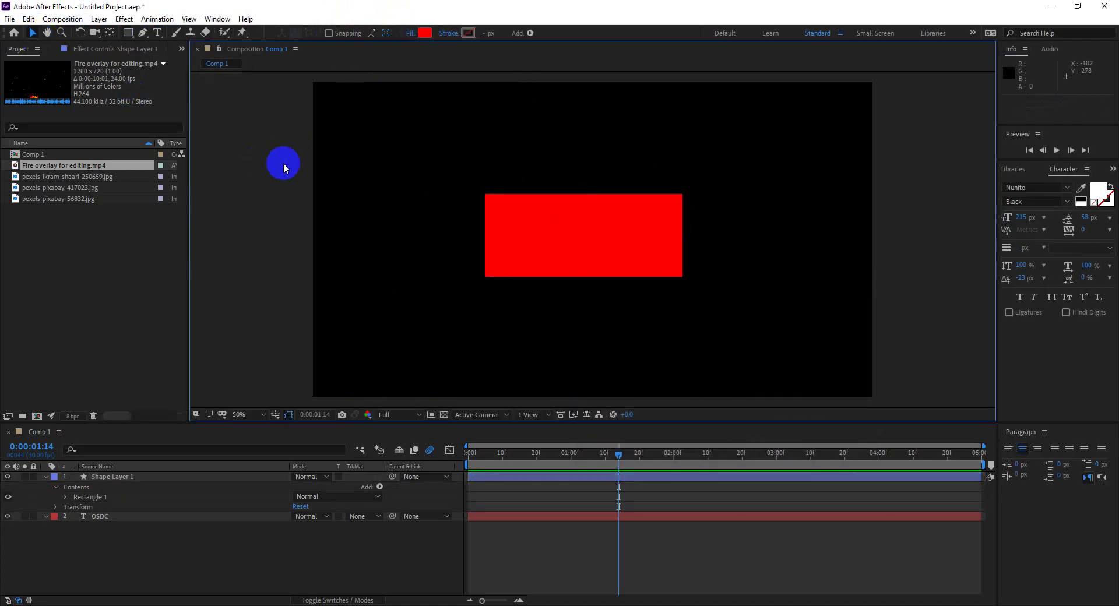
left_click(46, 477)
left_click(45, 499)
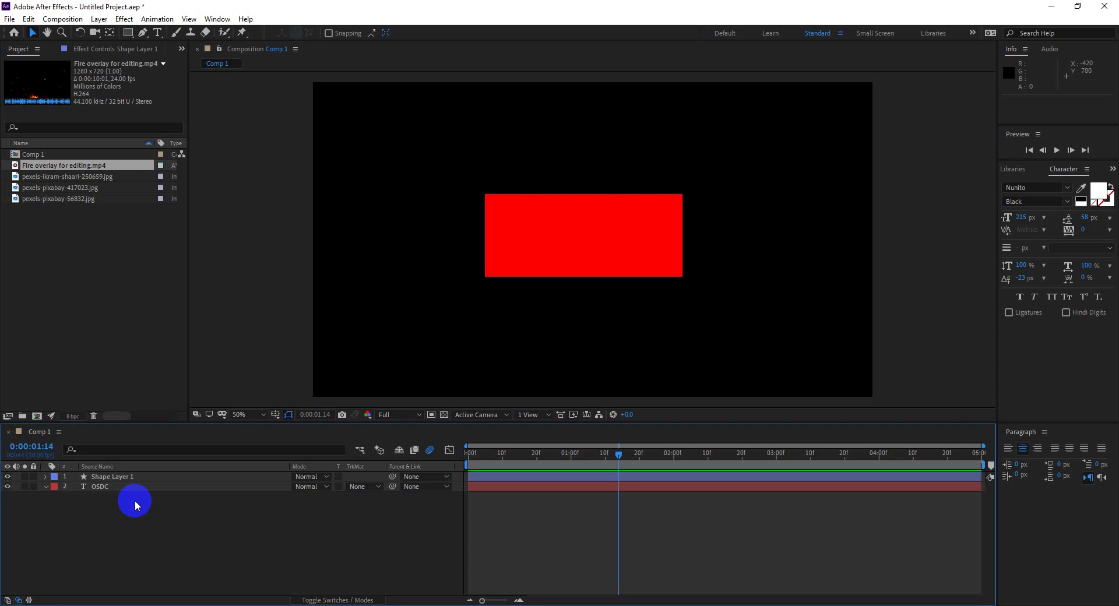
left_click(114, 477)
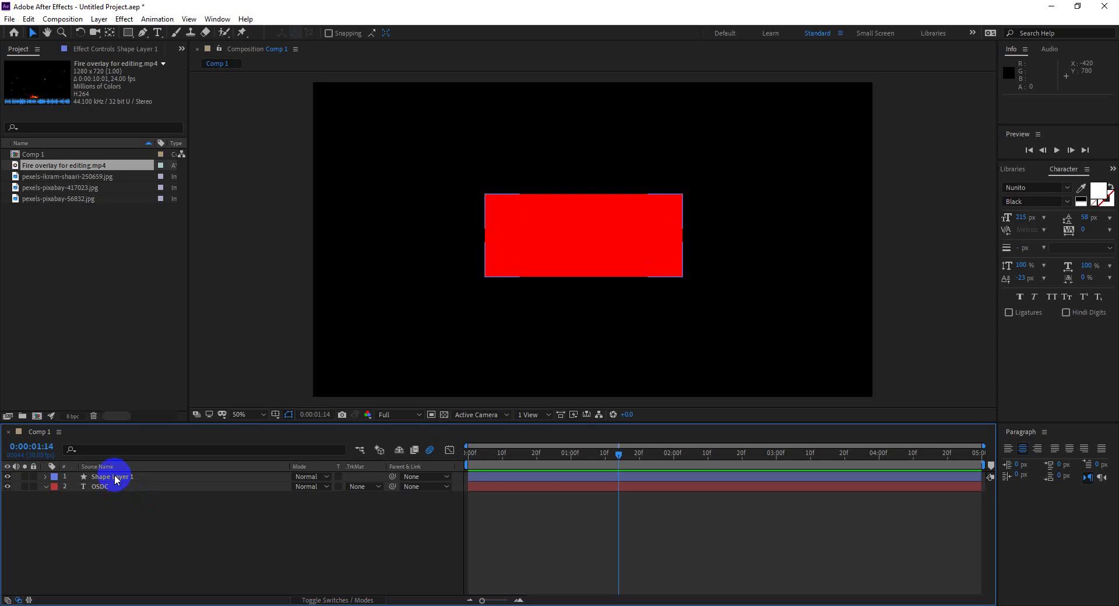
left_click(115, 477)
left_click(138, 513)
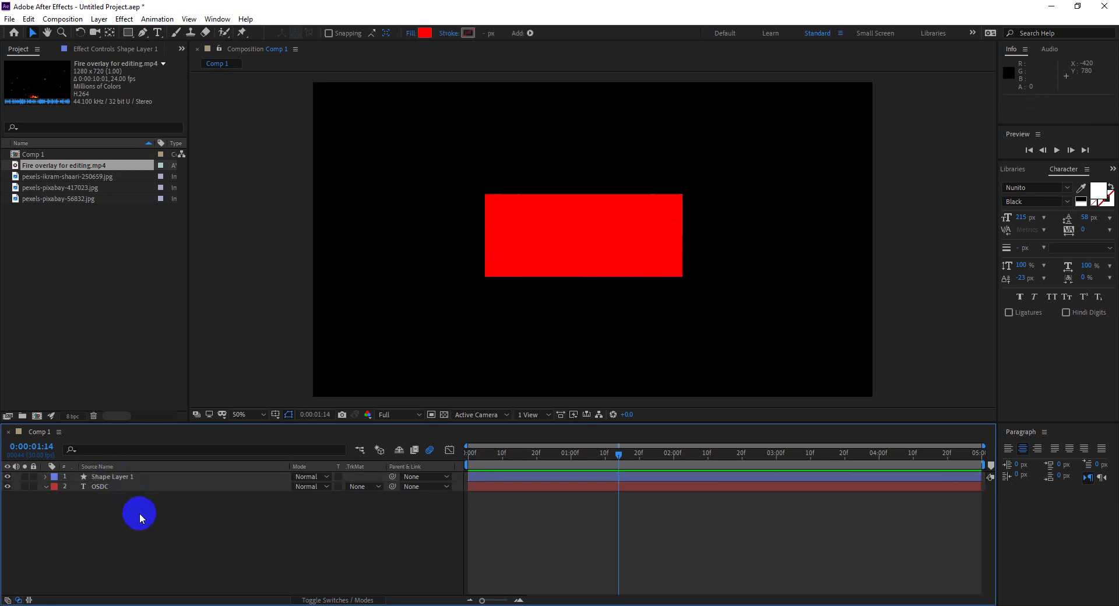
left_click(114, 477)
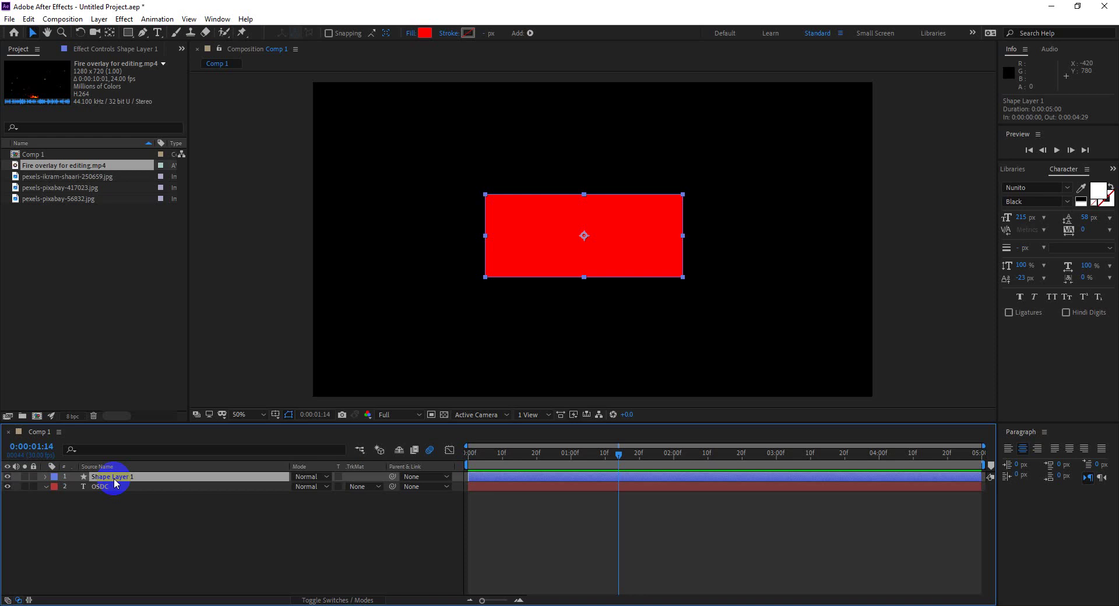
left_click(117, 496)
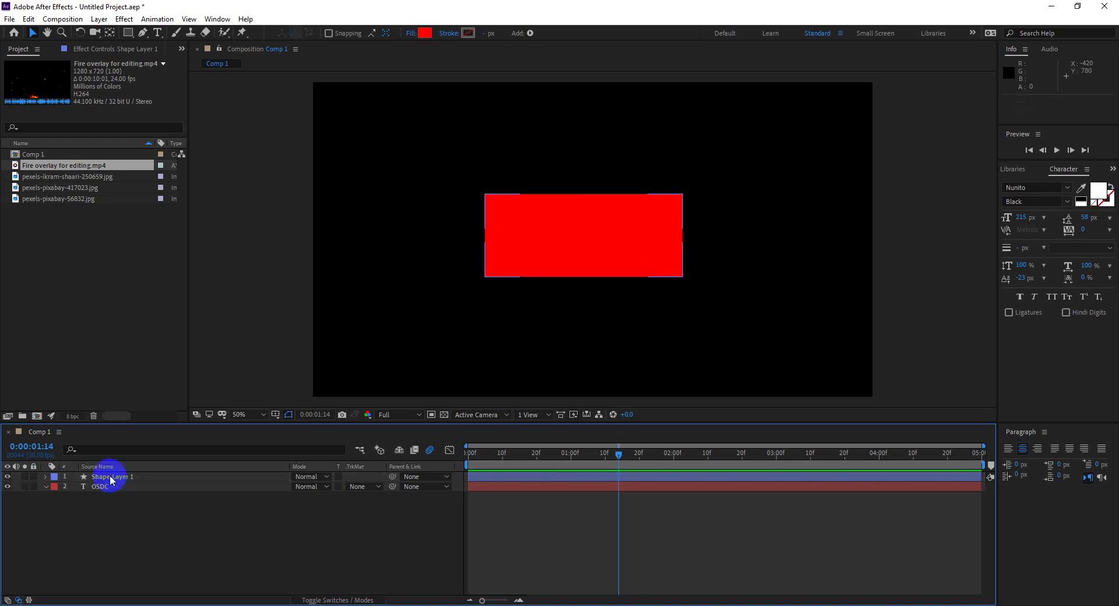
left_click(111, 478)
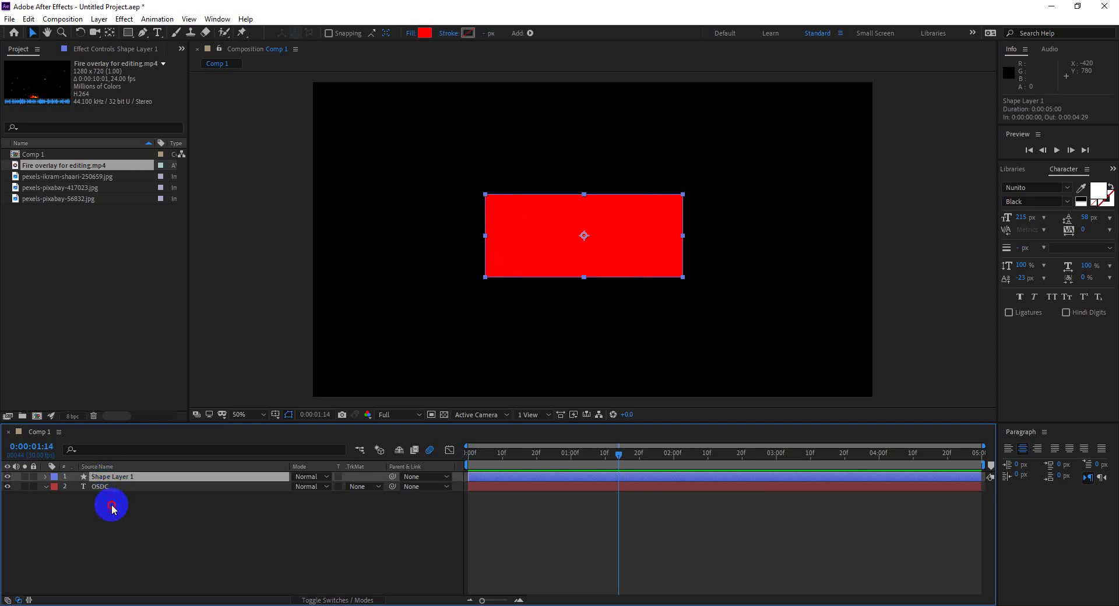
left_click(110, 505)
left_click(110, 479)
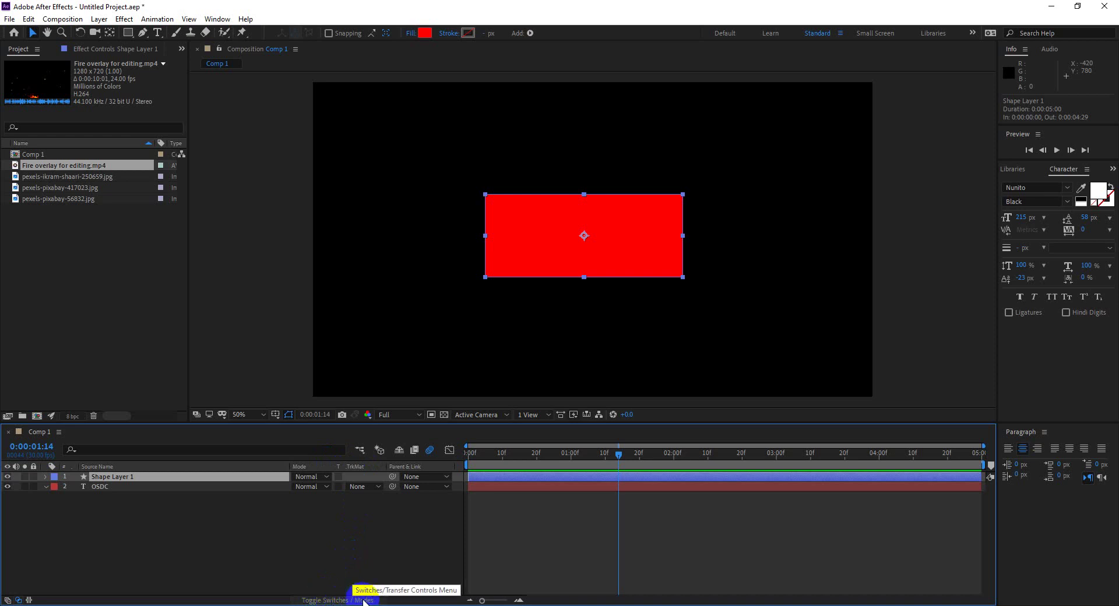
Set the OSDC layer's track matte to Alpha Matte "Shape Layer 1"
left_click(363, 601)
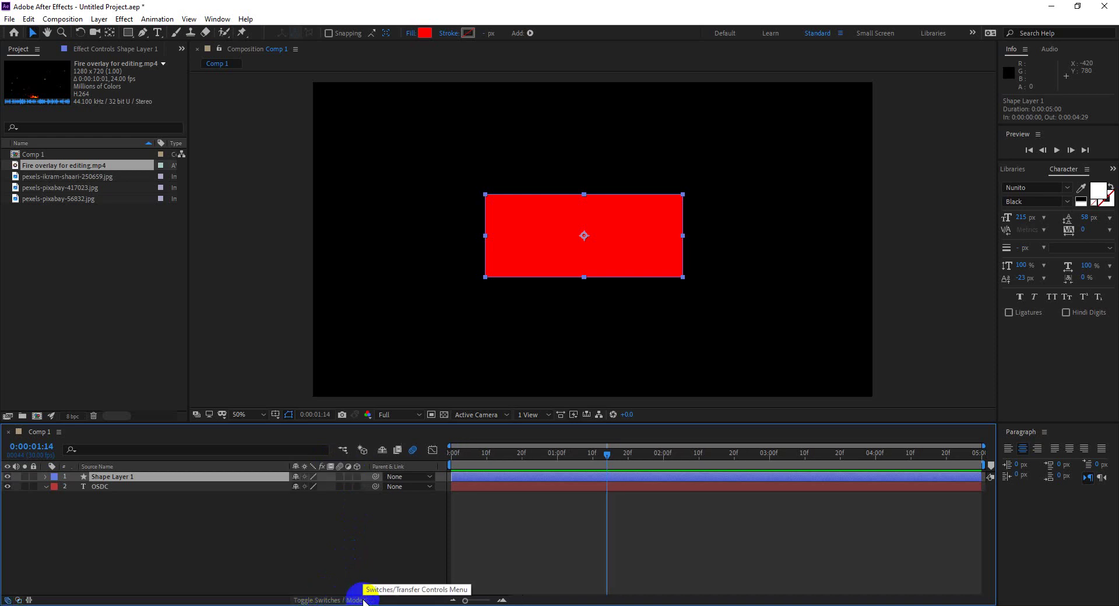
left_click(364, 601)
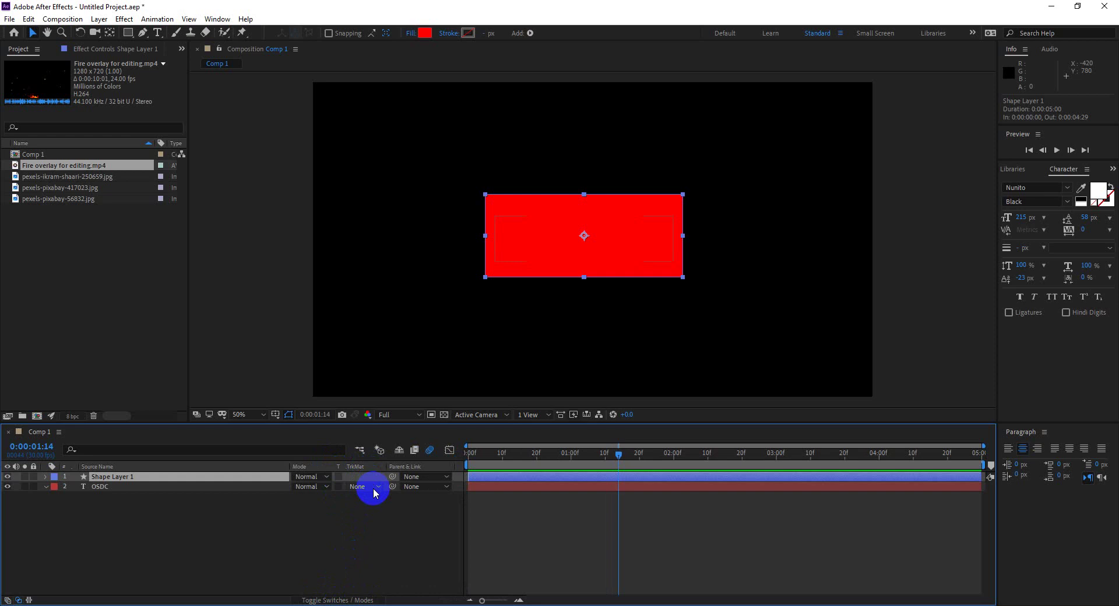
left_click(112, 476)
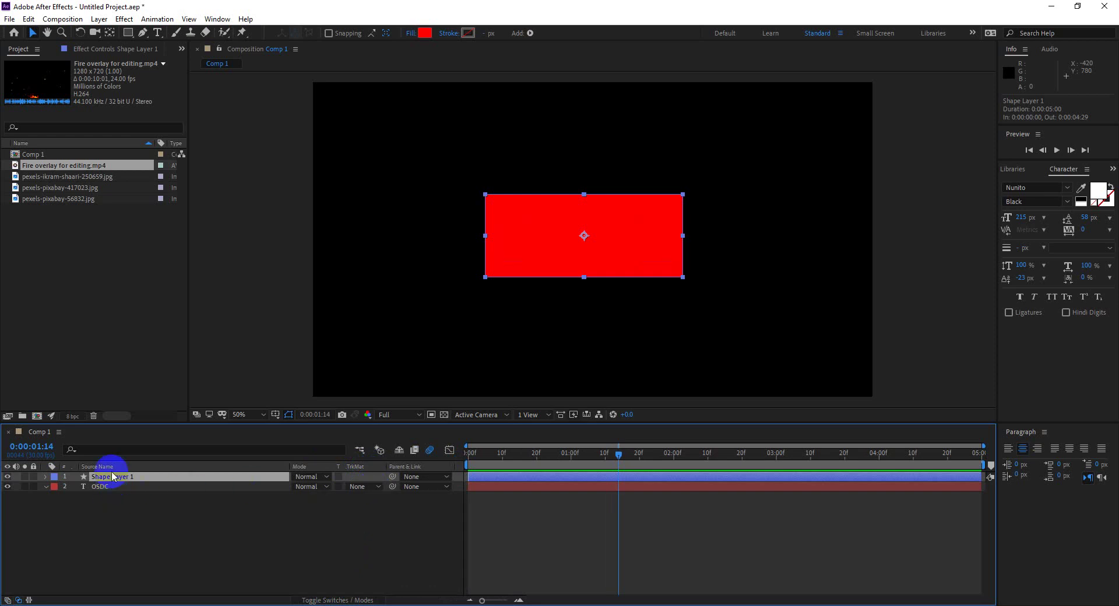
key("Return")
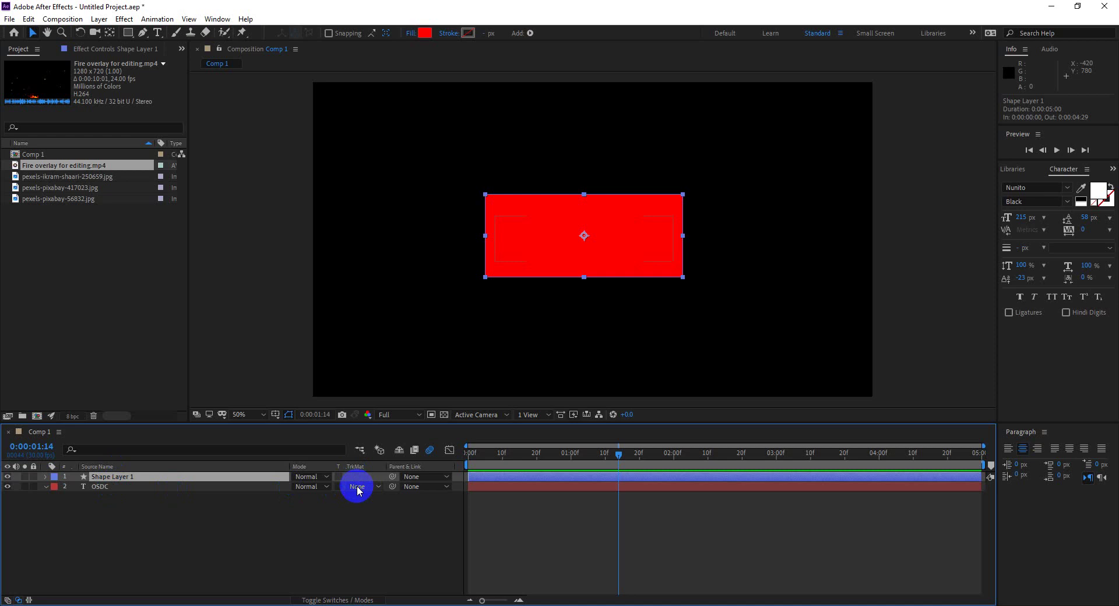
left_click(357, 487)
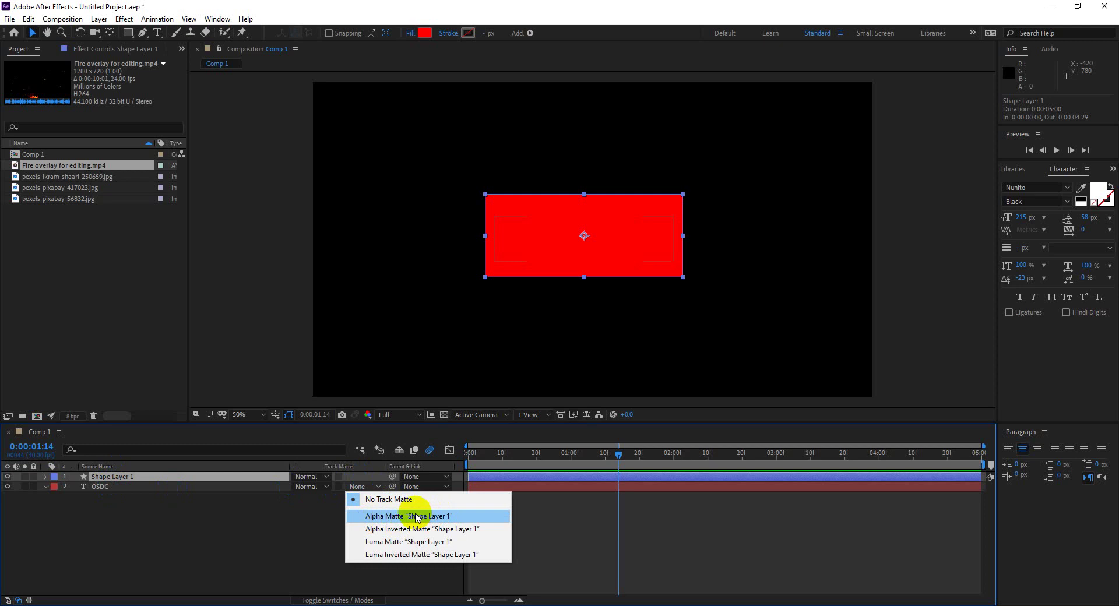
left_click(416, 516)
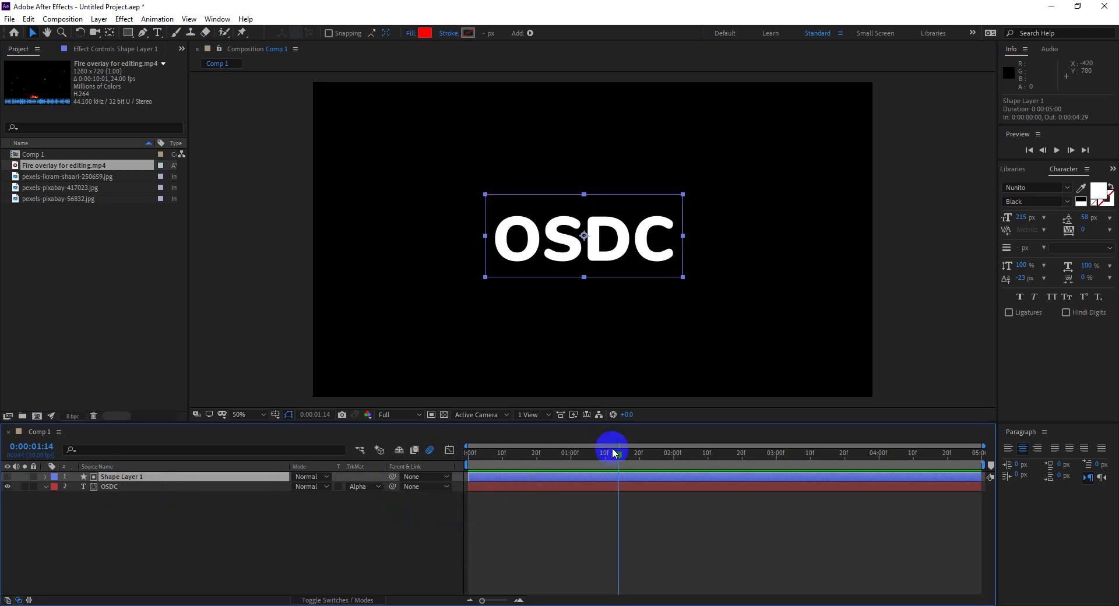
At 0:00:00:17, set the OSDC Position to 930.3,537.2, then select Shape Layer 1
left_click_drag(624, 452, 528, 463)
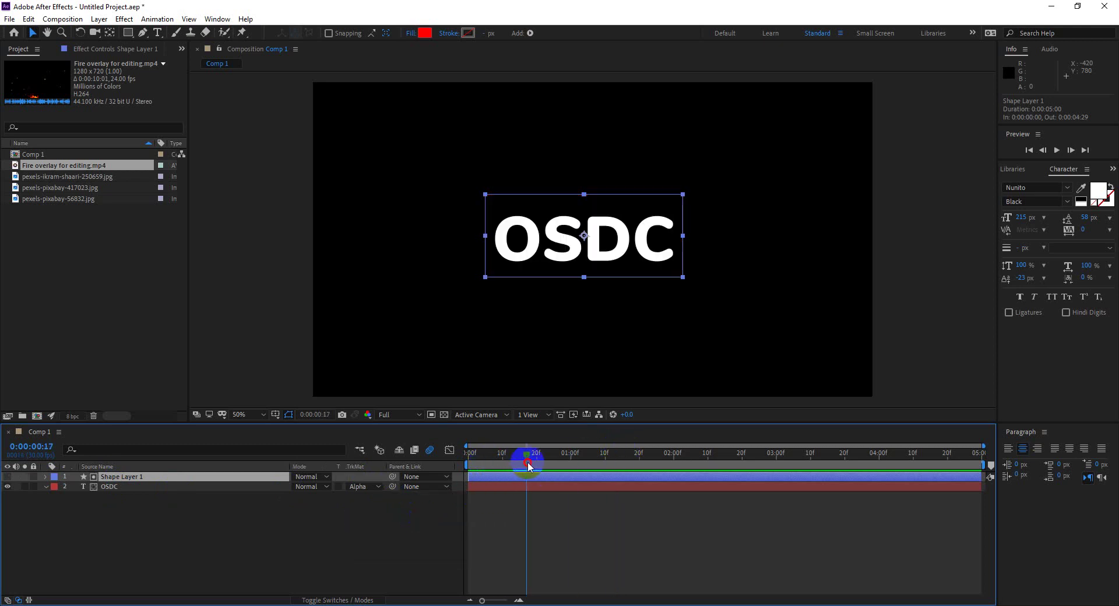
left_click(111, 487)
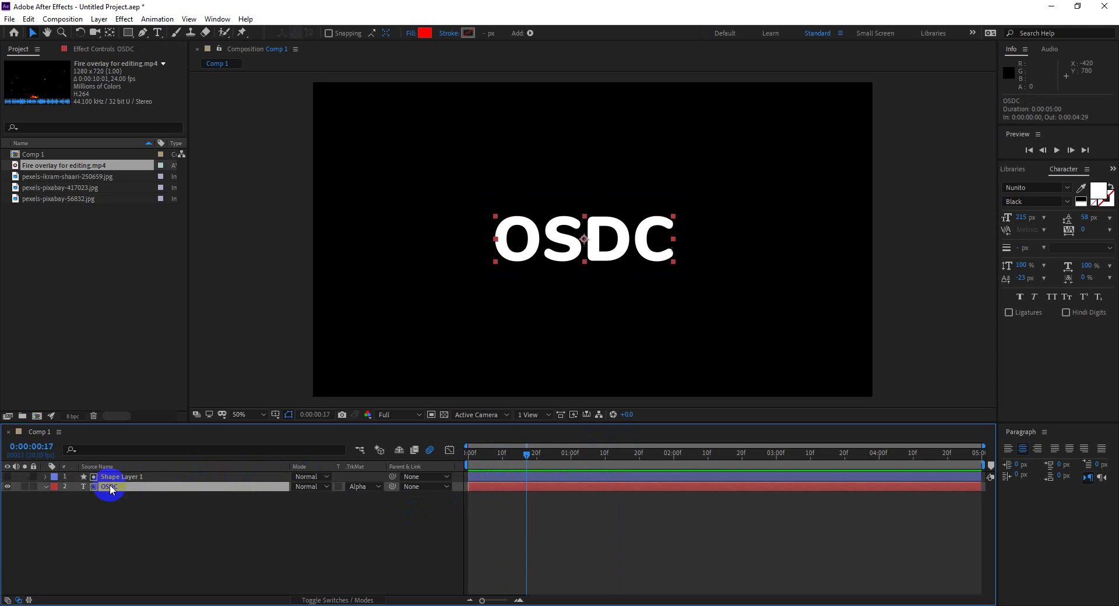
key("p")
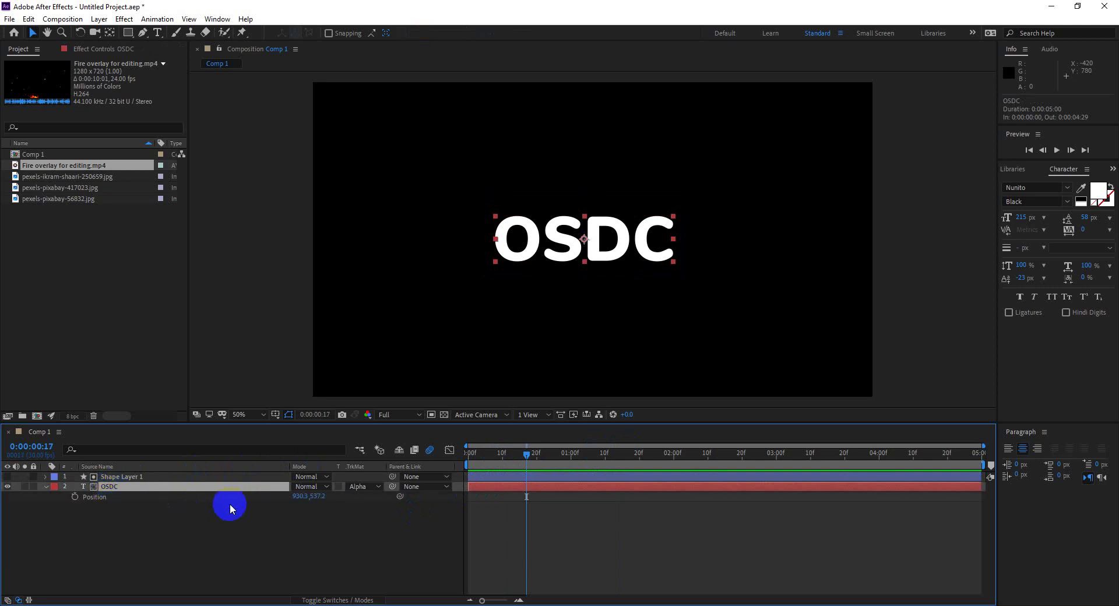
mouse_move(302, 498)
left_mouse_down()
mouse_move(3, 475)
mouse_move(268, 484)
left_mouse_up()
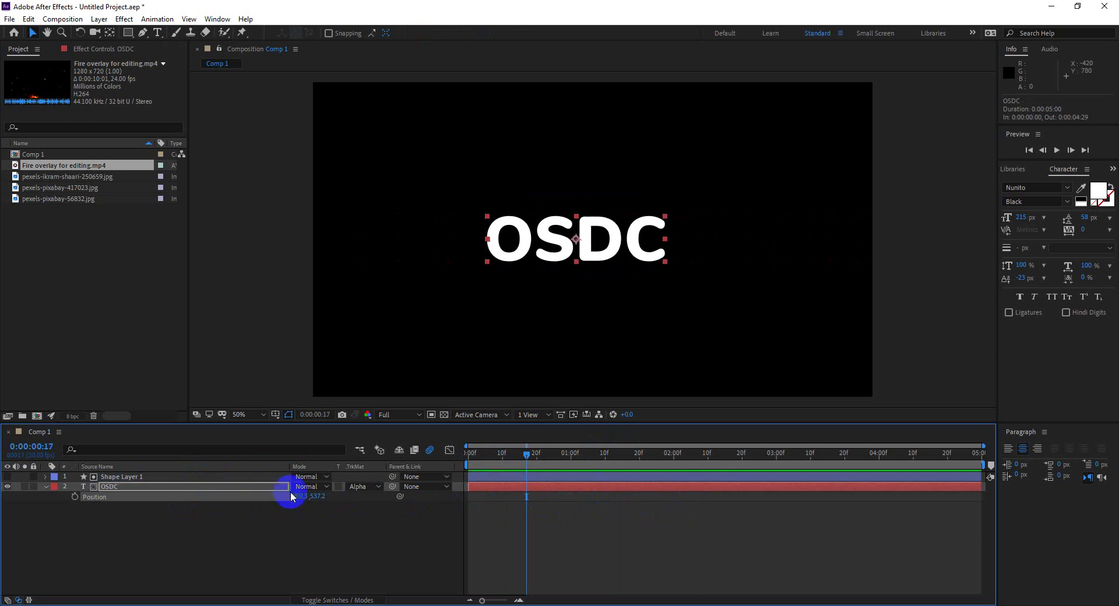
key("ctrl+z")
mouse_move(317, 500)
left_mouse_down()
mouse_move(414, 491)
mouse_move(228, 429)
mouse_move(341, 432)
mouse_move(237, 417)
mouse_move(375, 419)
left_mouse_up()
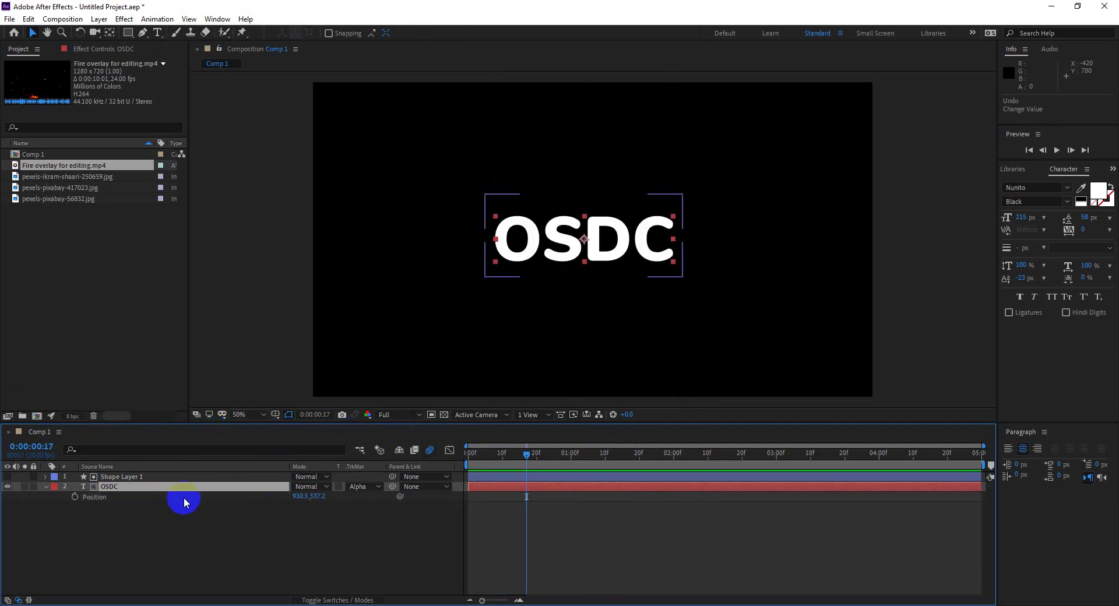
left_click(48, 490)
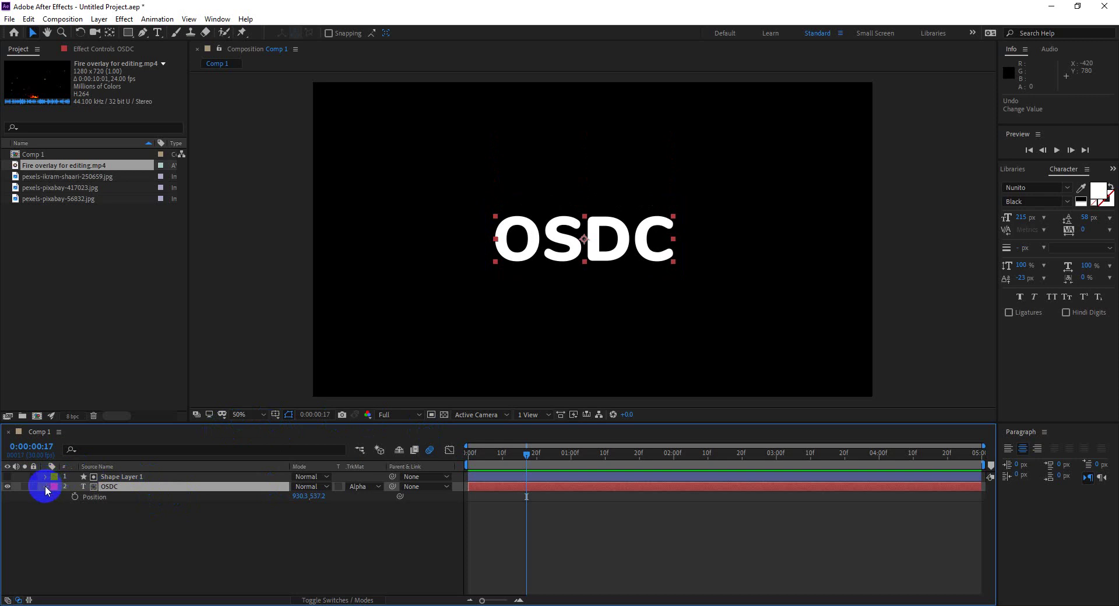
left_click(121, 477)
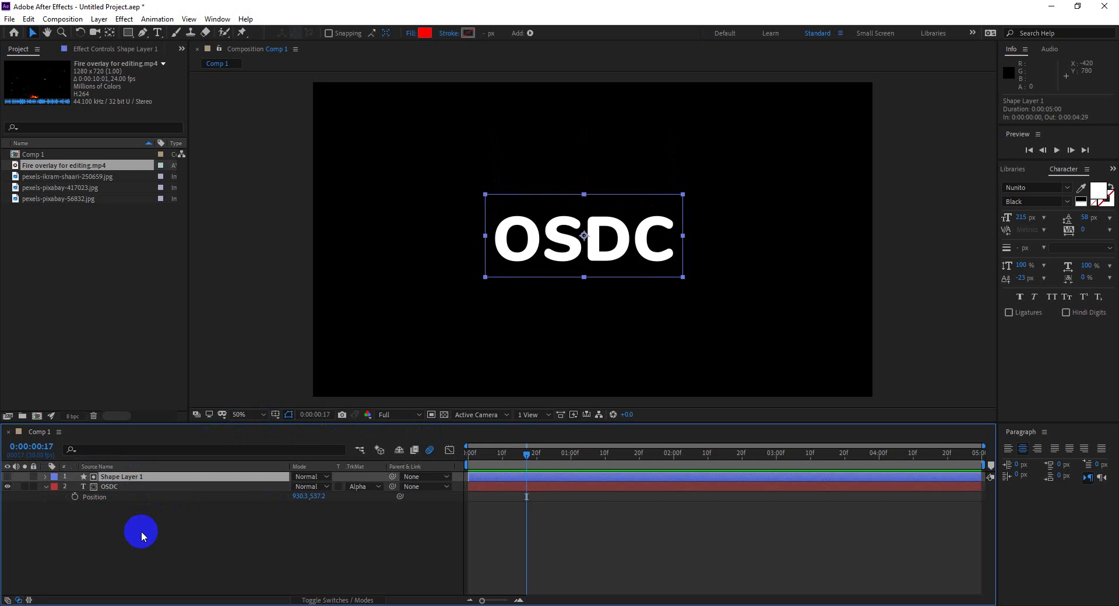
Delete Shape Layer 1 and retype the OSDC title as FIRE
key("Delete")
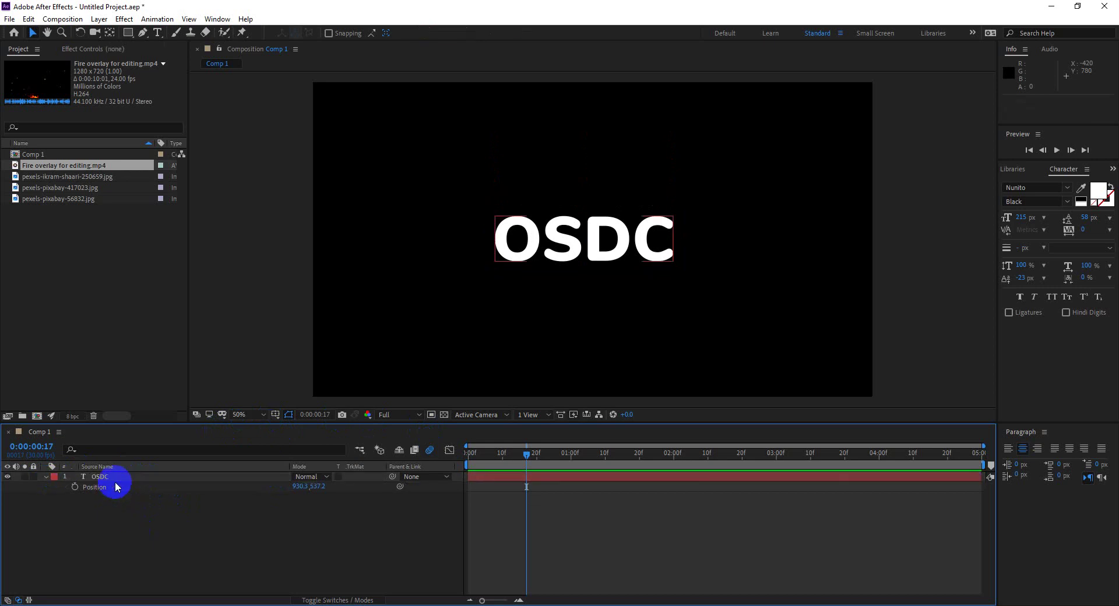
left_click(116, 482)
left_click(46, 477)
left_click(611, 250)
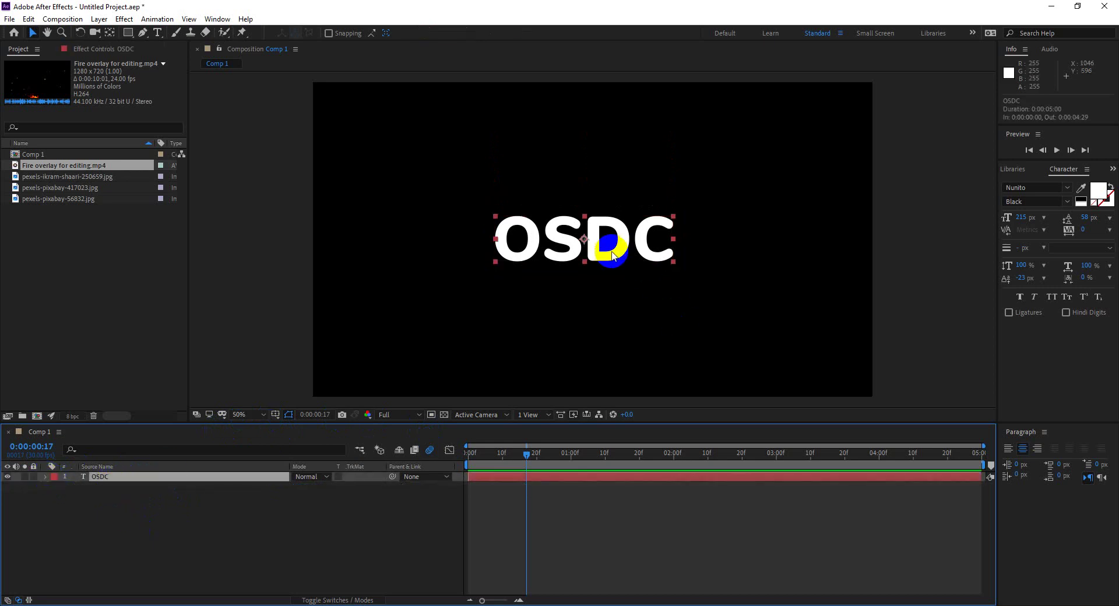
double_click(611, 253)
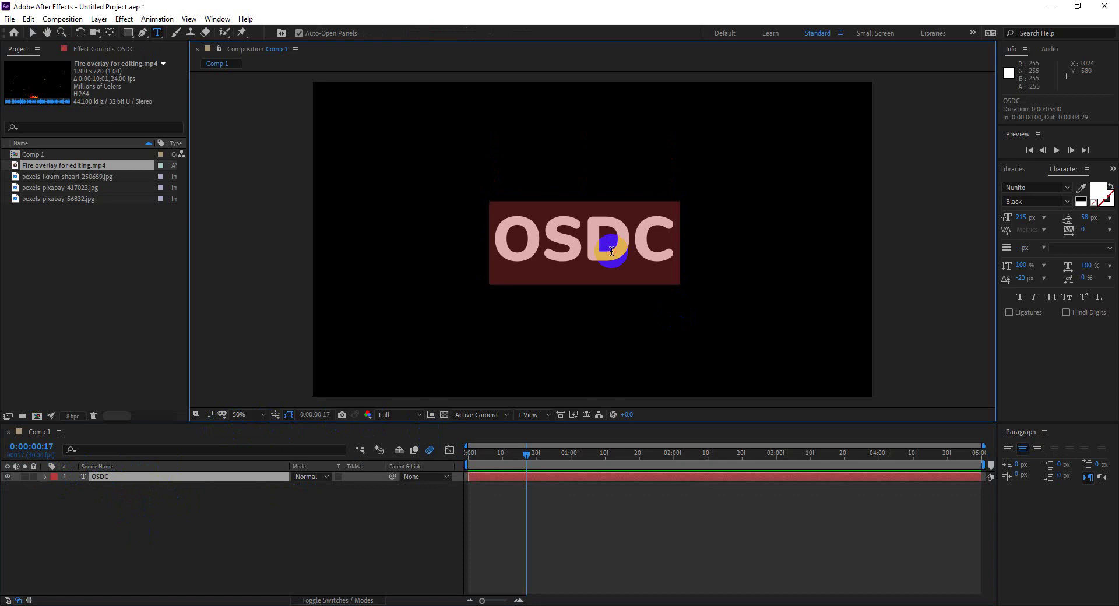
type("FIRE")
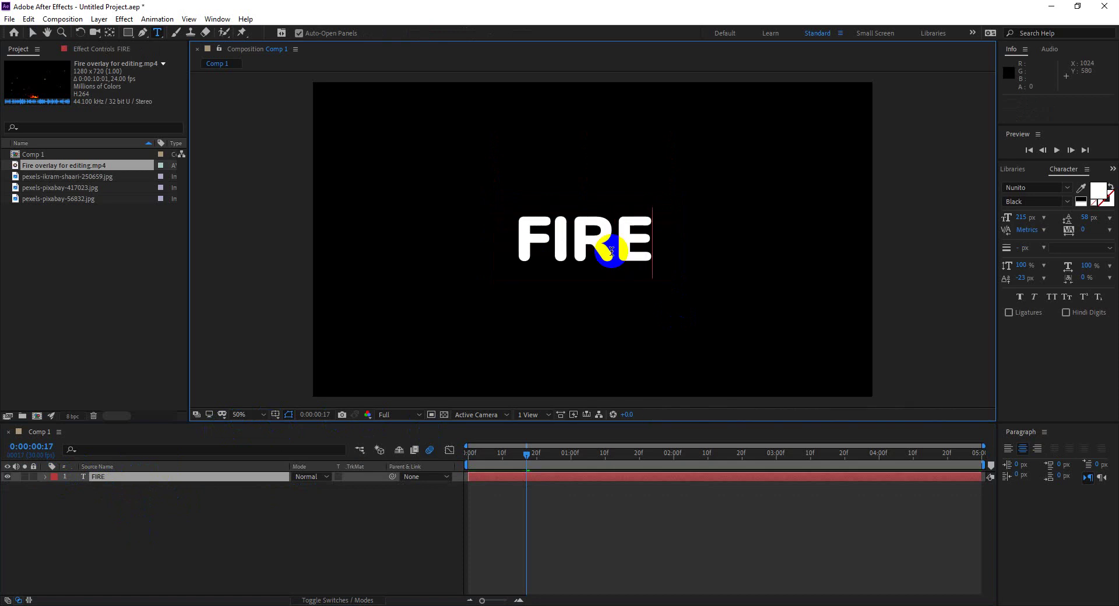
Set the FIRE text to the Padaloma font at 300 px
double_click(611, 251)
left_click(1024, 220)
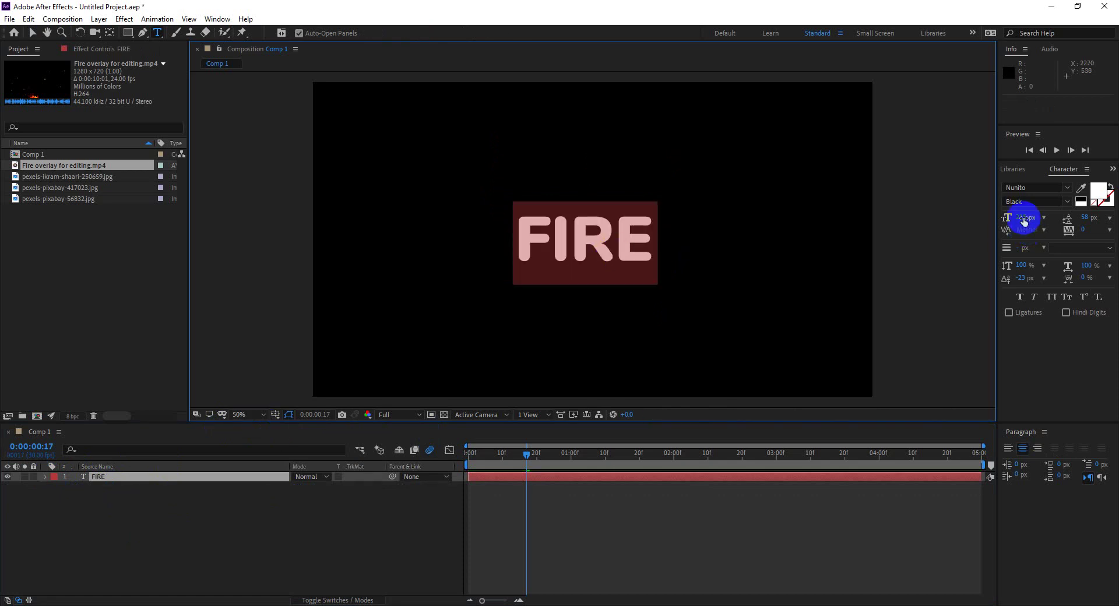
left_click(1062, 187)
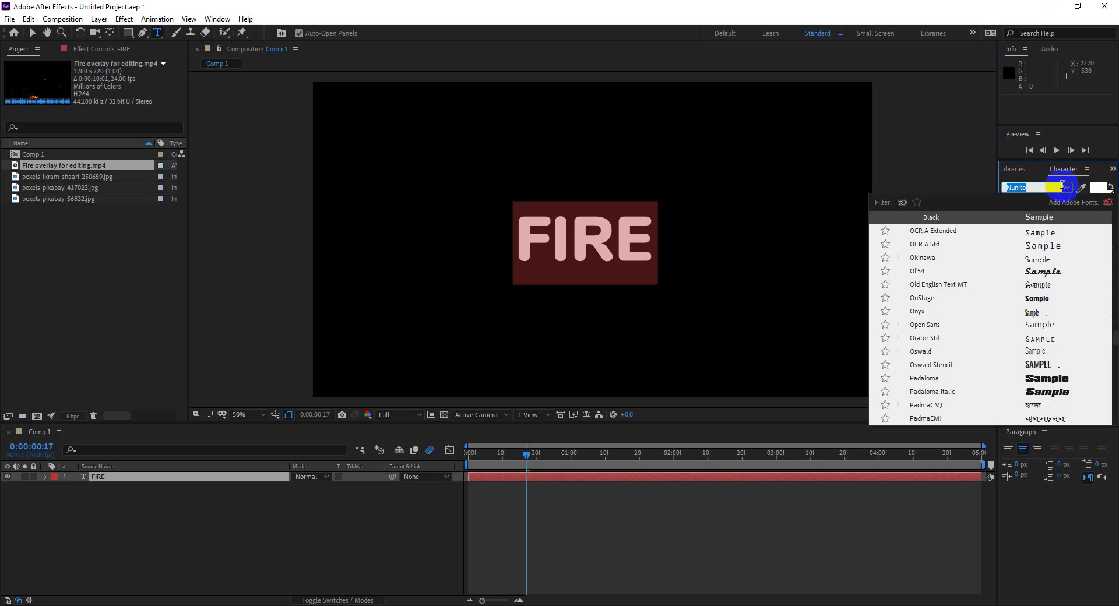
left_click(1048, 379)
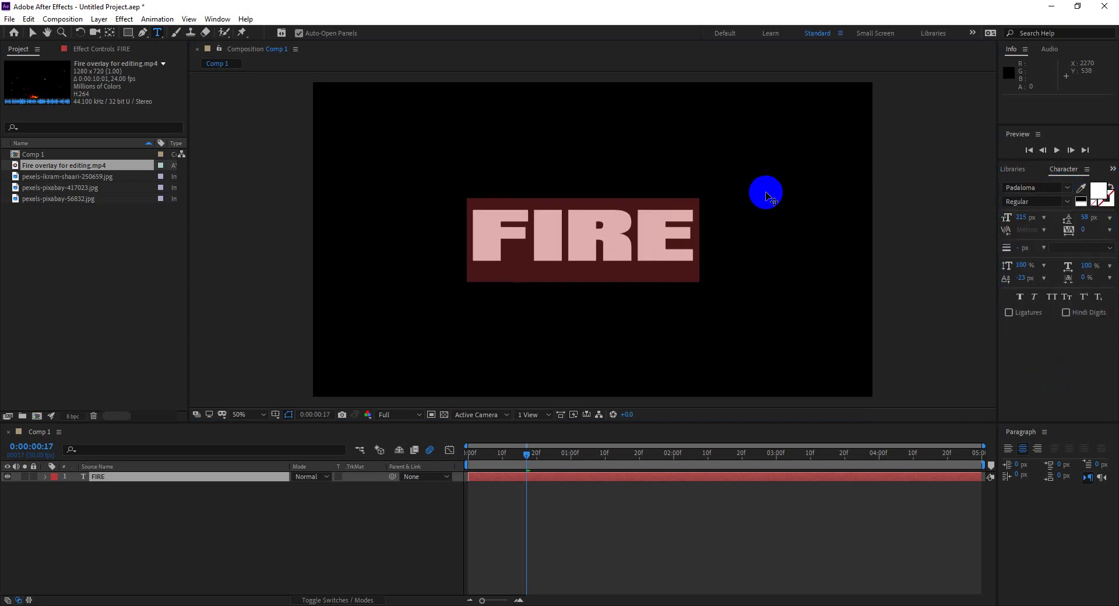
left_click(33, 32)
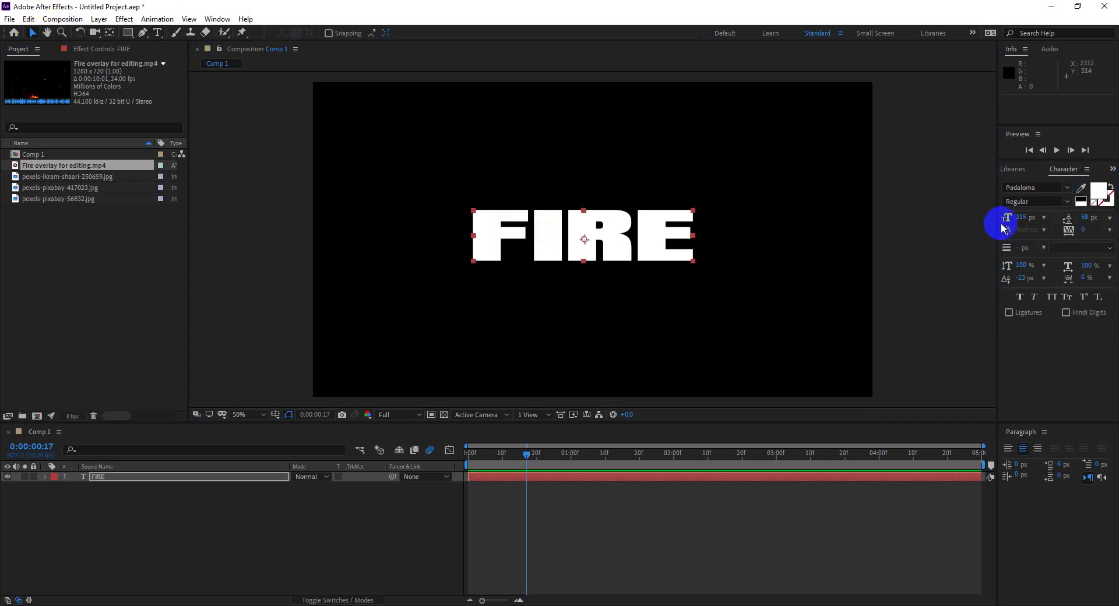
left_click(1023, 217)
type("300")
key("Return")
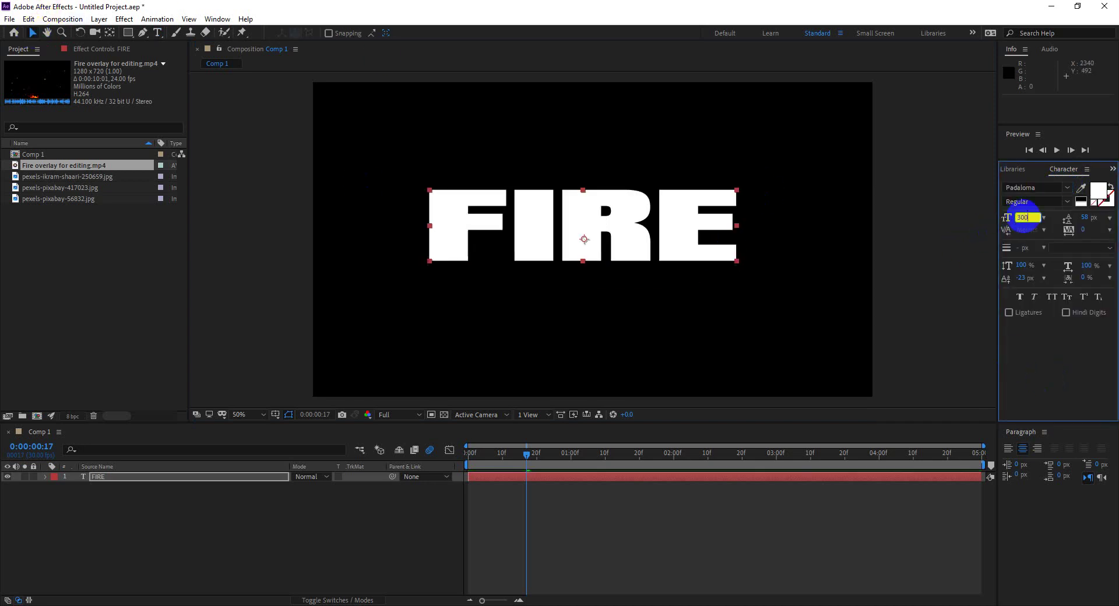
left_click(879, 263)
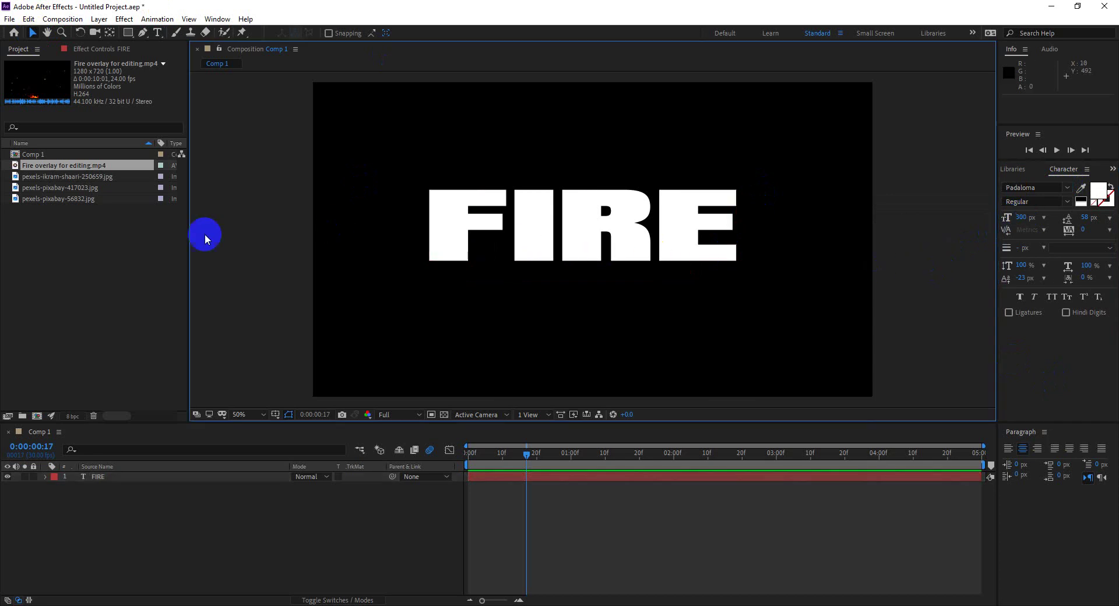
Add Fire overlay for editing.mp4 beneath FIRE, position it behind the letters, and preview
left_click_drag(35, 166, 110, 522)
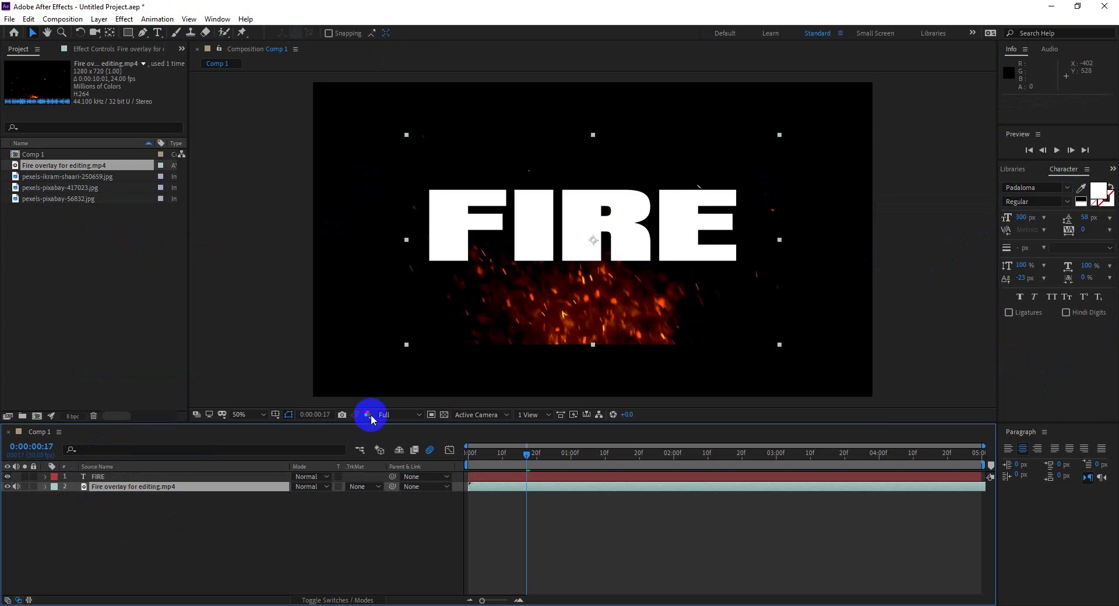
left_click_drag(628, 332, 626, 275)
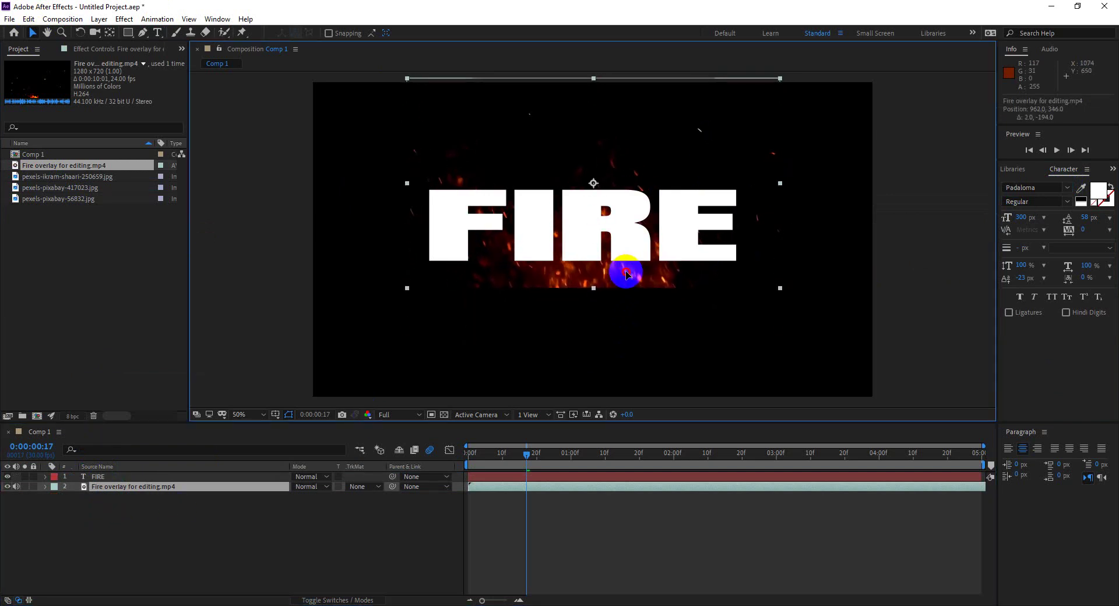
key("Return")
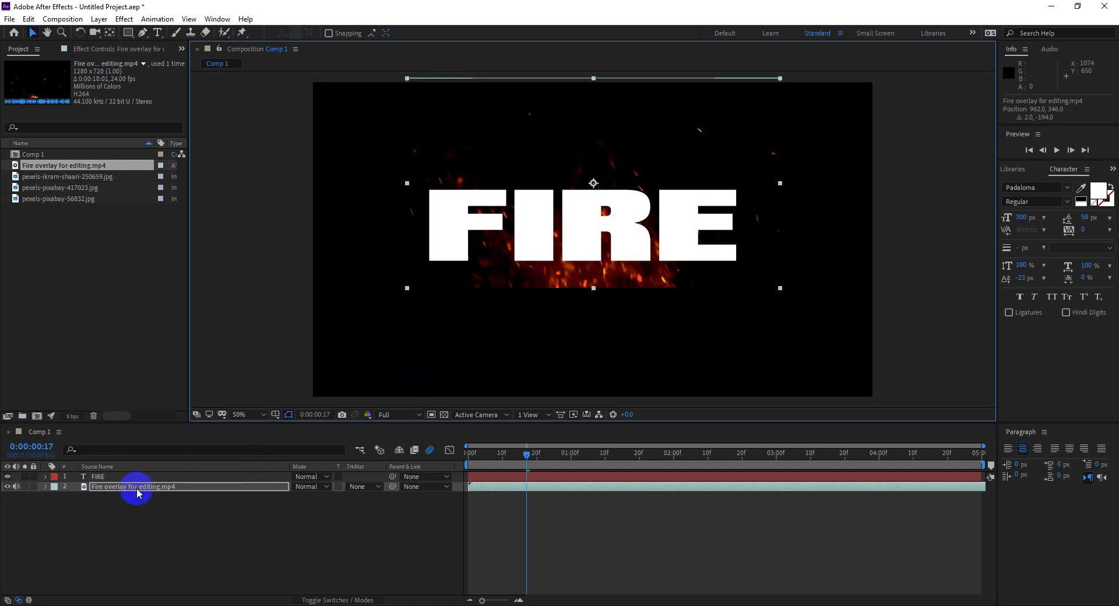
key("space")
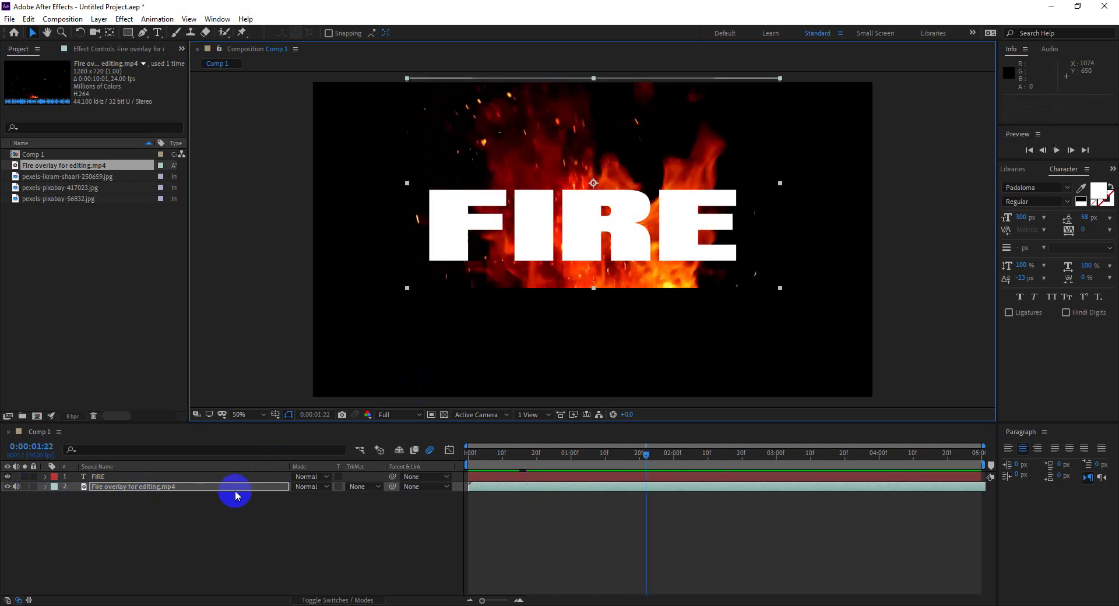
left_click(468, 446)
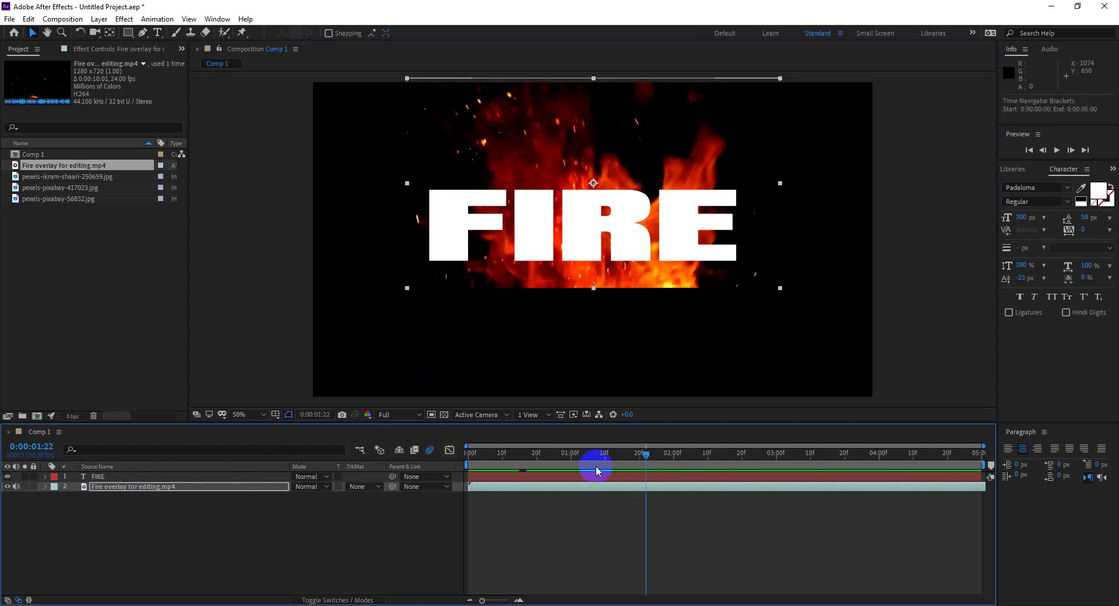
key("Home")
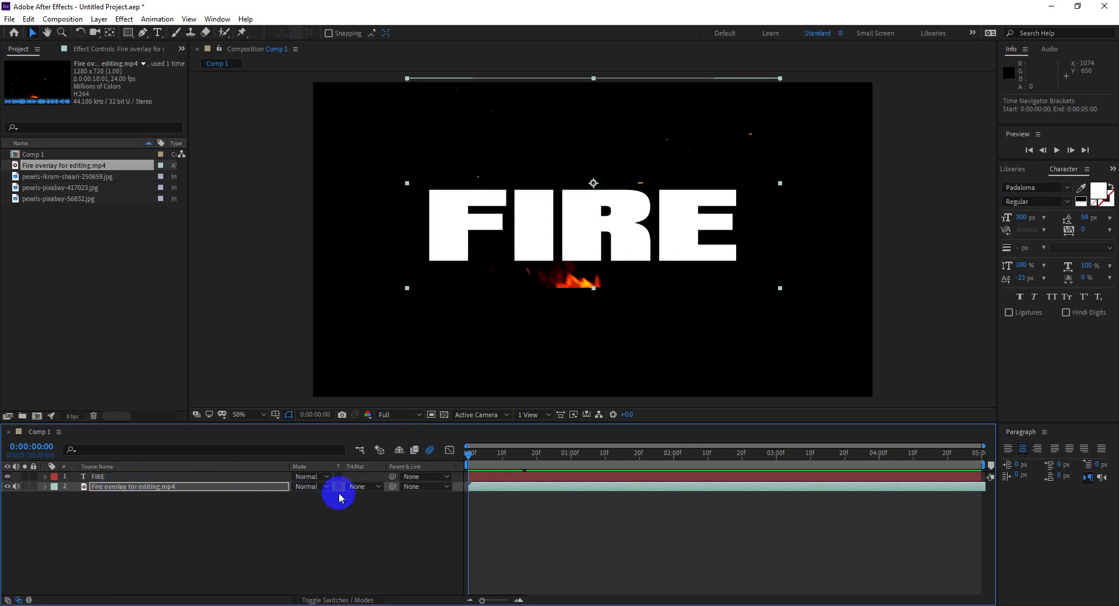
Set the fire clip's track matte to Alpha Matte "FIRE" and open Composition Settings
left_click(360, 489)
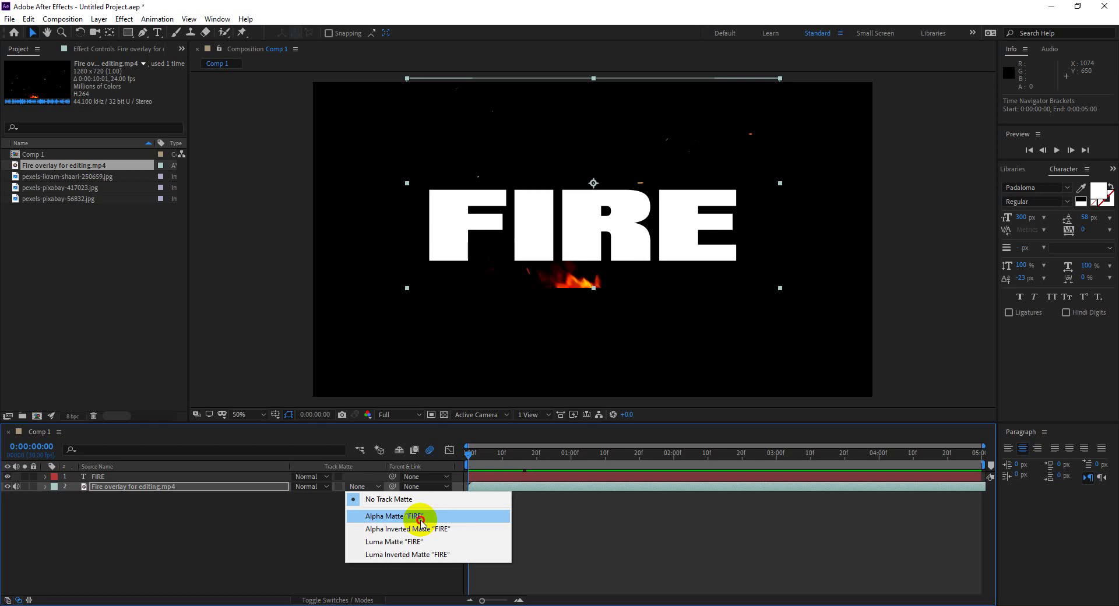
left_click(421, 521)
left_click_drag(466, 457, 396, 446)
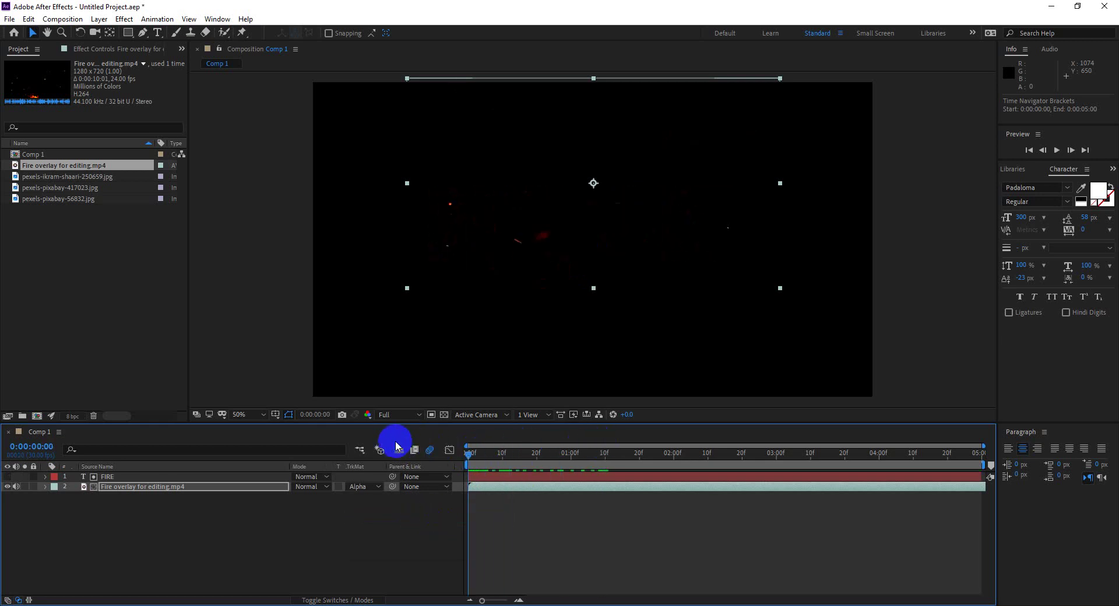
key("ctrl+k")
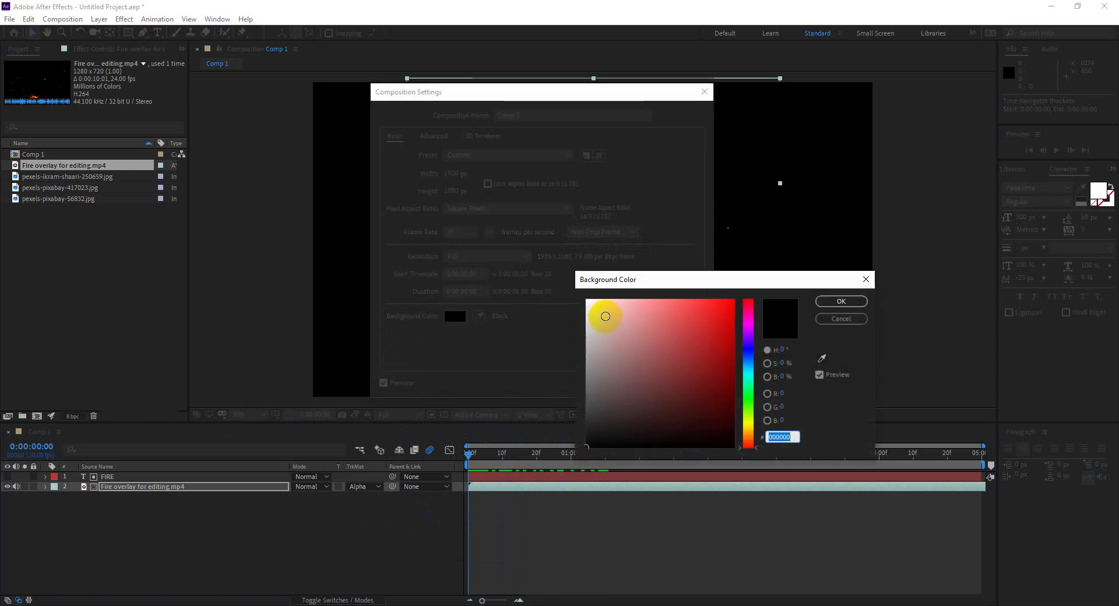
Set Comp 1's background colour to white
left_click_drag(601, 314, 547, 274)
left_click(840, 301)
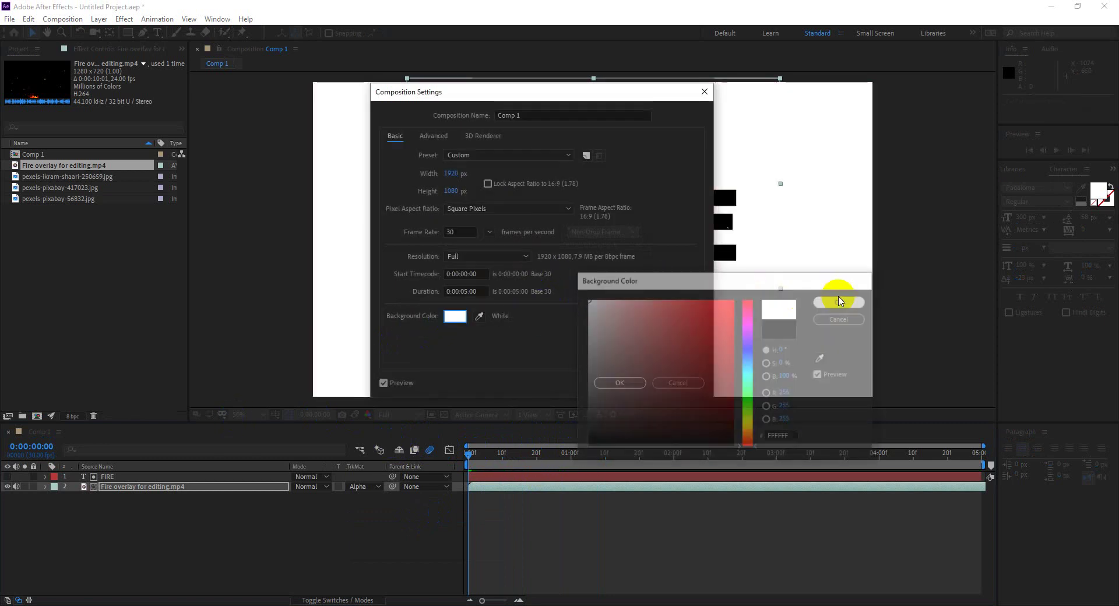
left_click(625, 380)
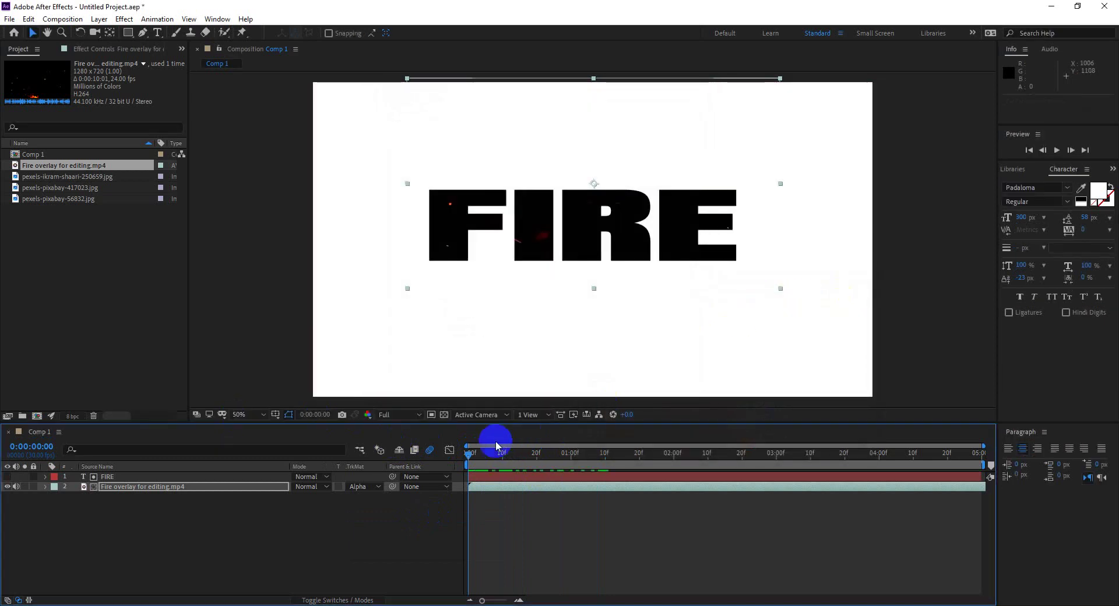
Preview the fire burning inside the FIRE letters from the start, then select FIRE
key("space")
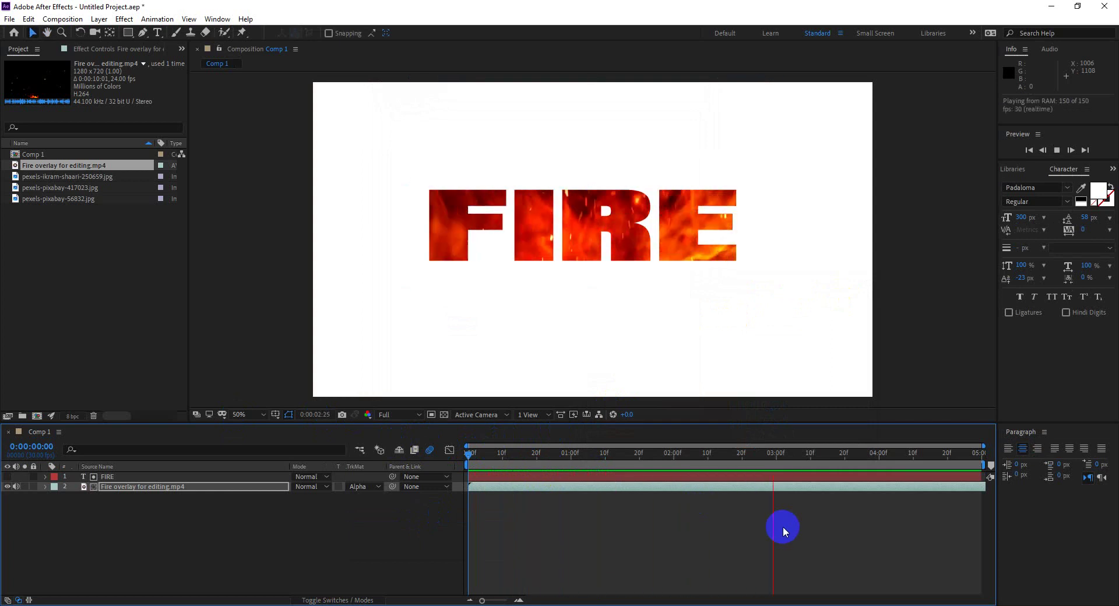
key("space")
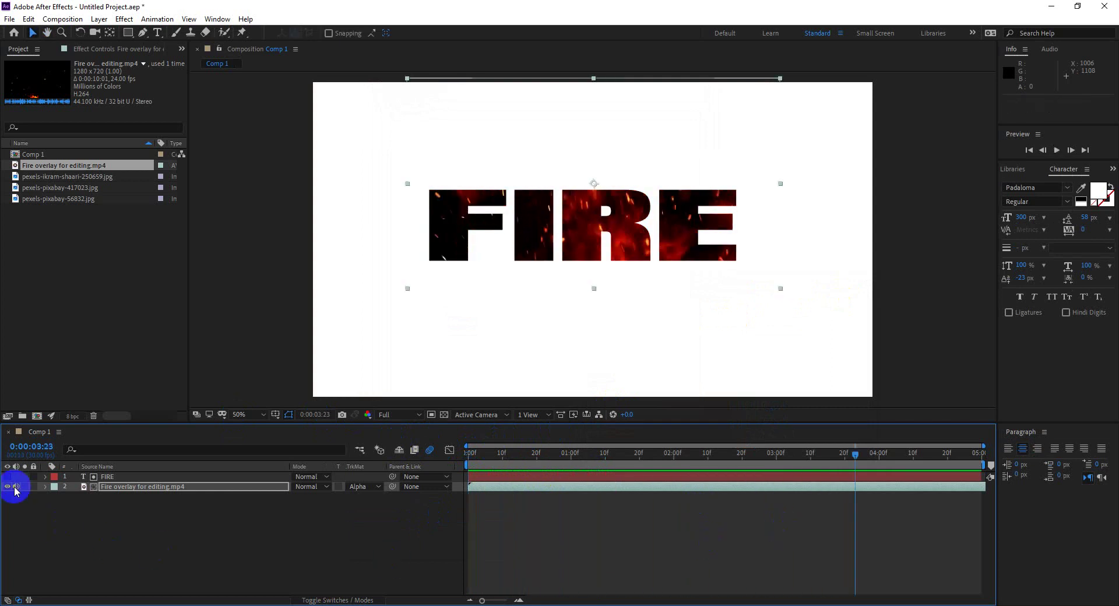
left_click_drag(848, 457, 400, 449)
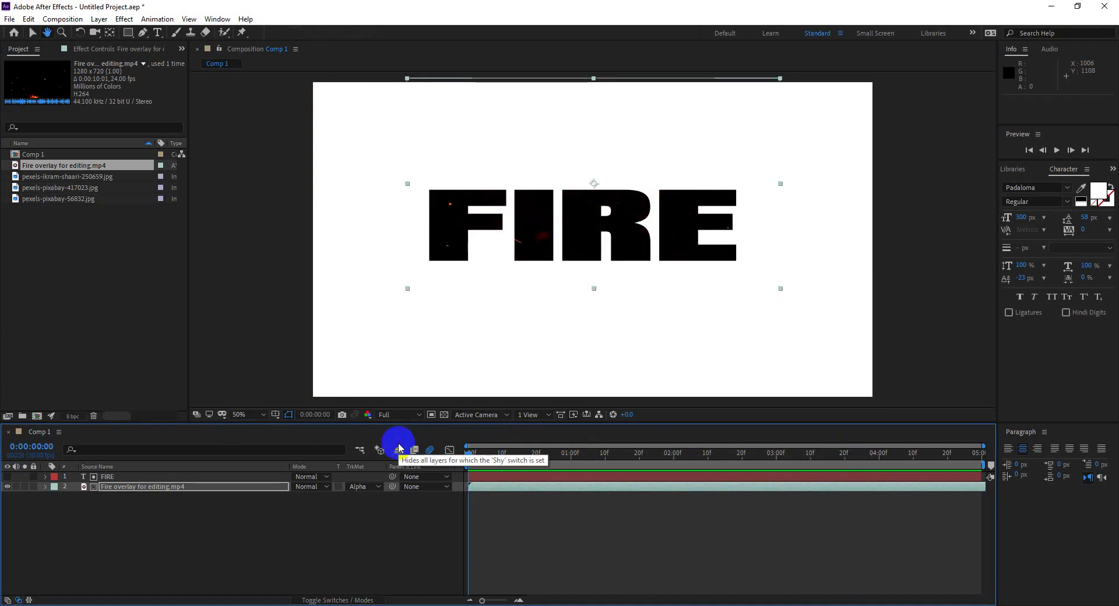
key("space")
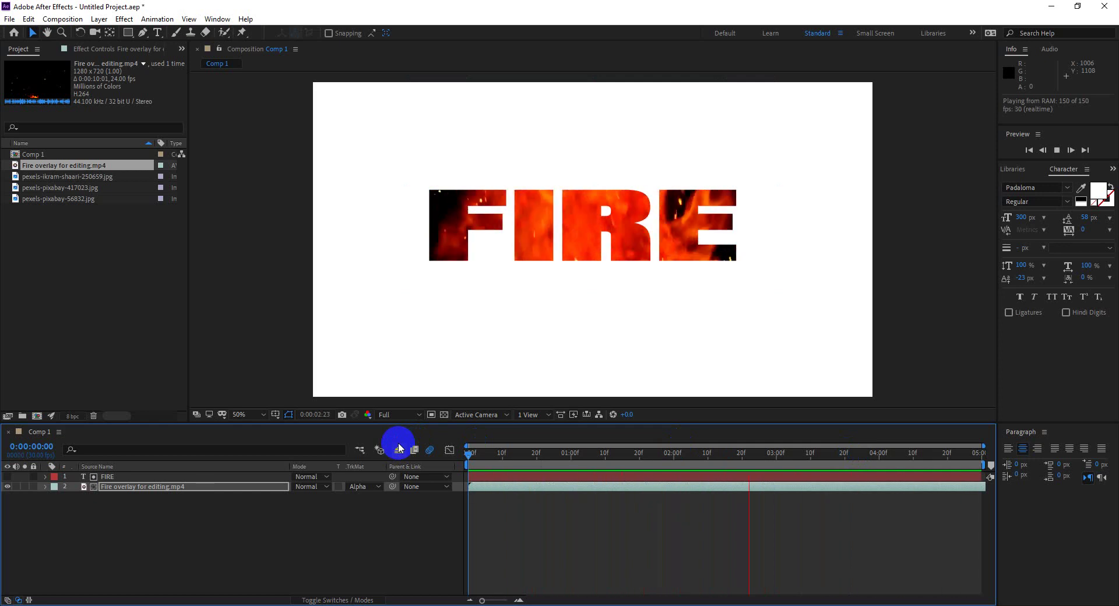
left_click(604, 154)
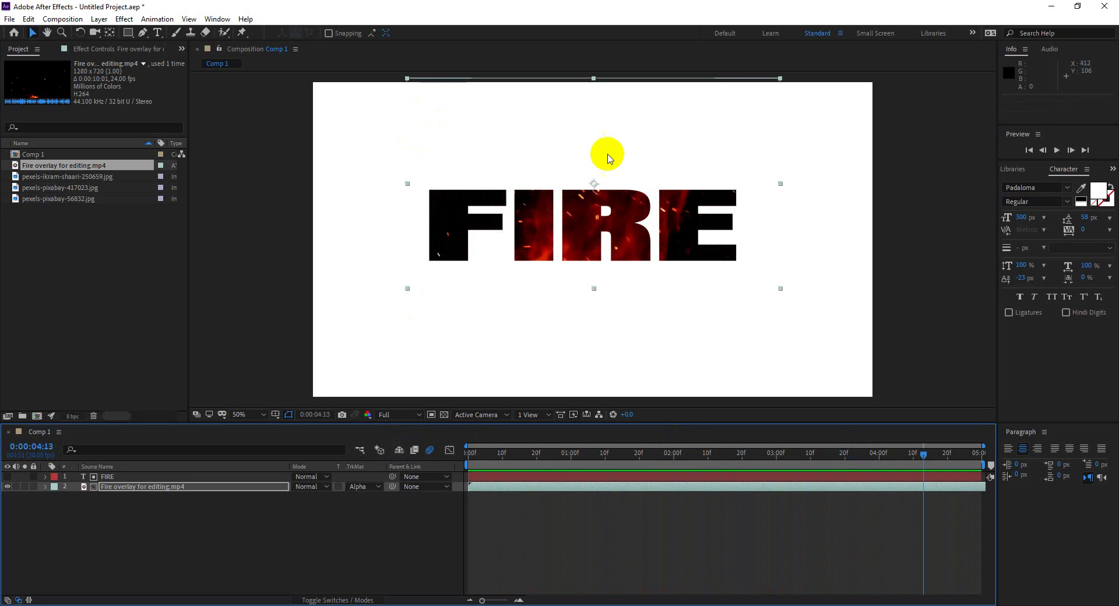
left_click(108, 477)
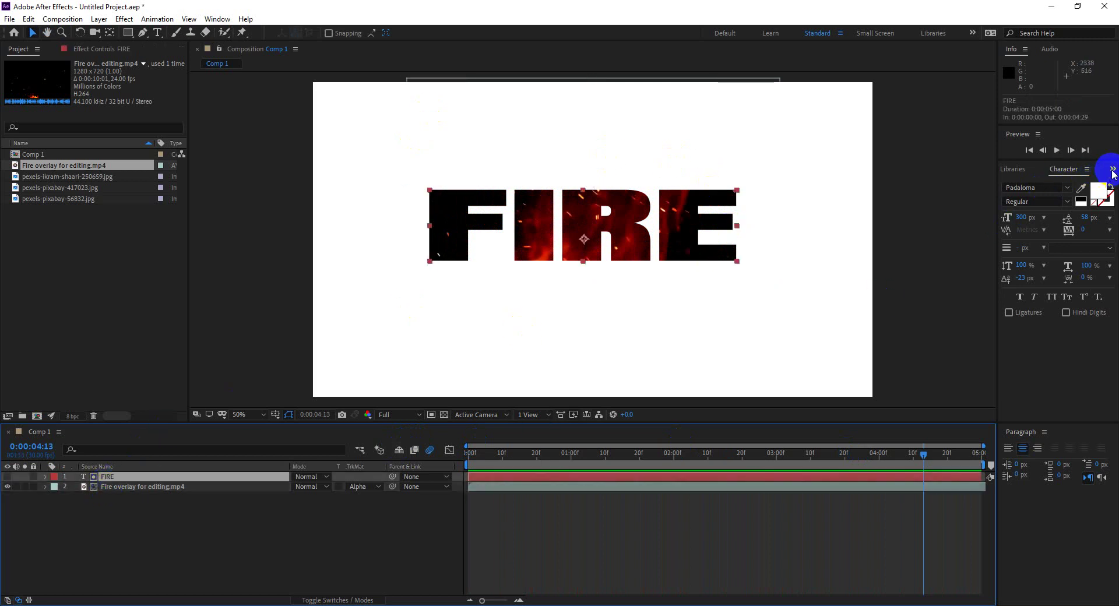
Search Effects & Presets for 'dec' and apply Decreasing Tracking to the FIRE text
left_click(1086, 169)
left_click(1083, 185)
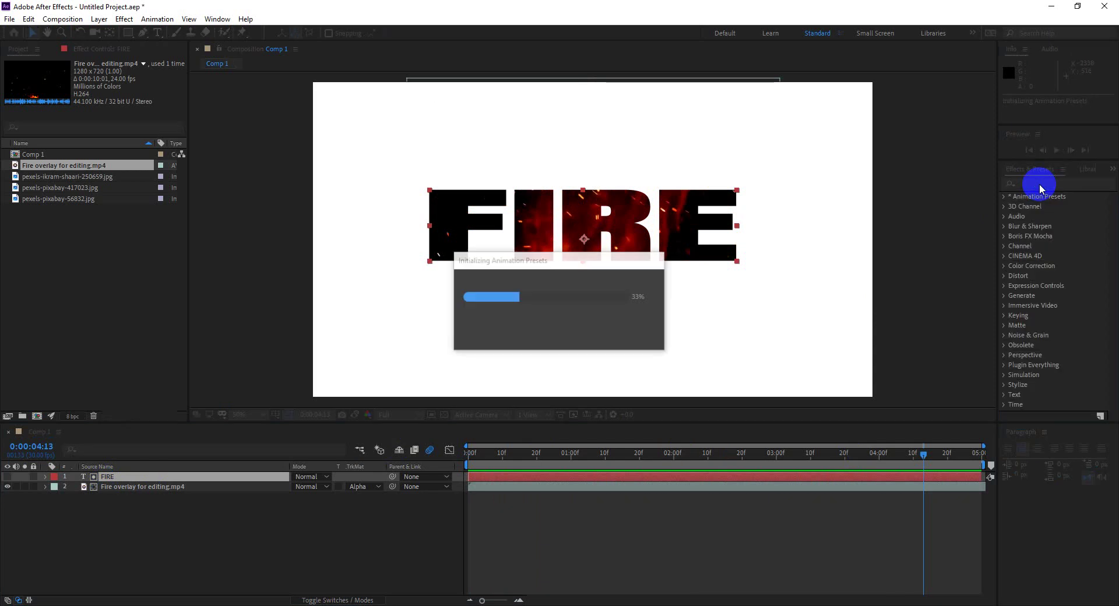
left_click(1039, 184)
type("dec")
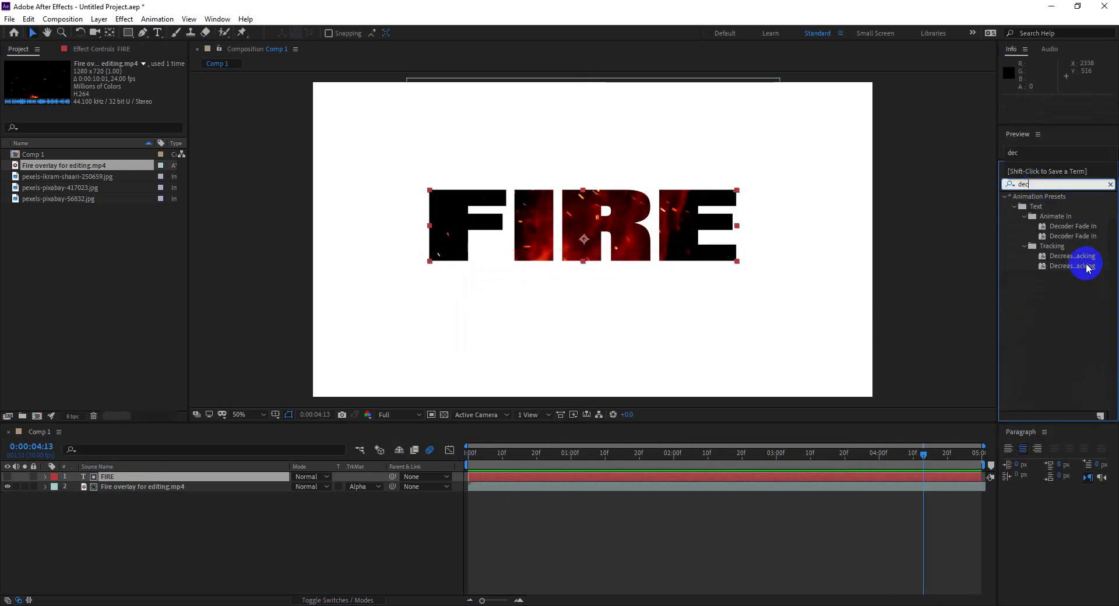
left_click_drag(1070, 258, 586, 232)
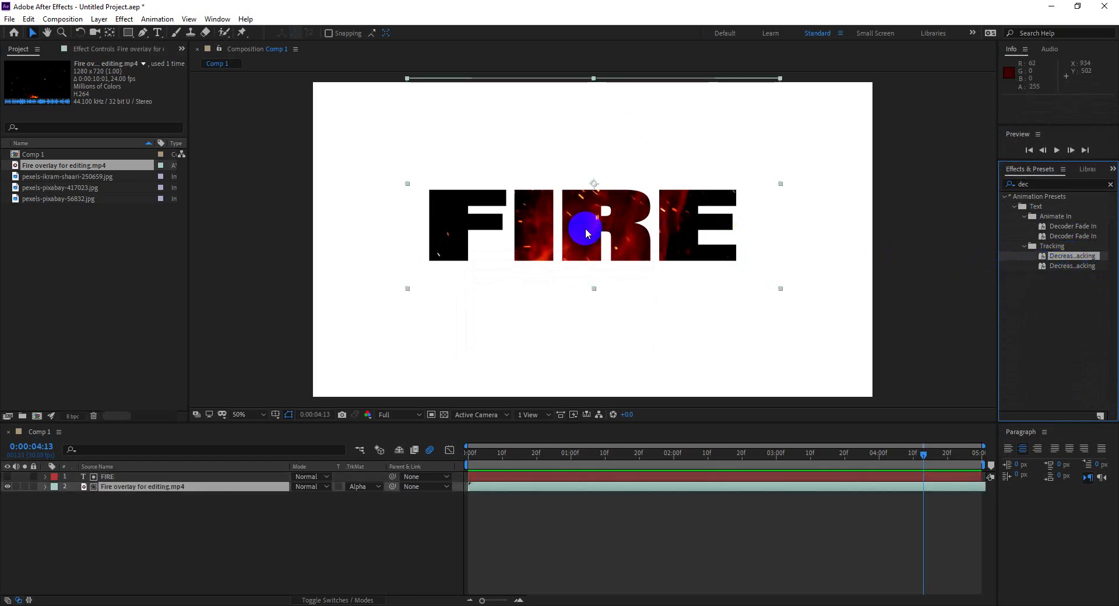
Preview from near the start, then reselect the FIRE layer and reapply Decreasing Tracking
left_click_drag(812, 452, 490, 411)
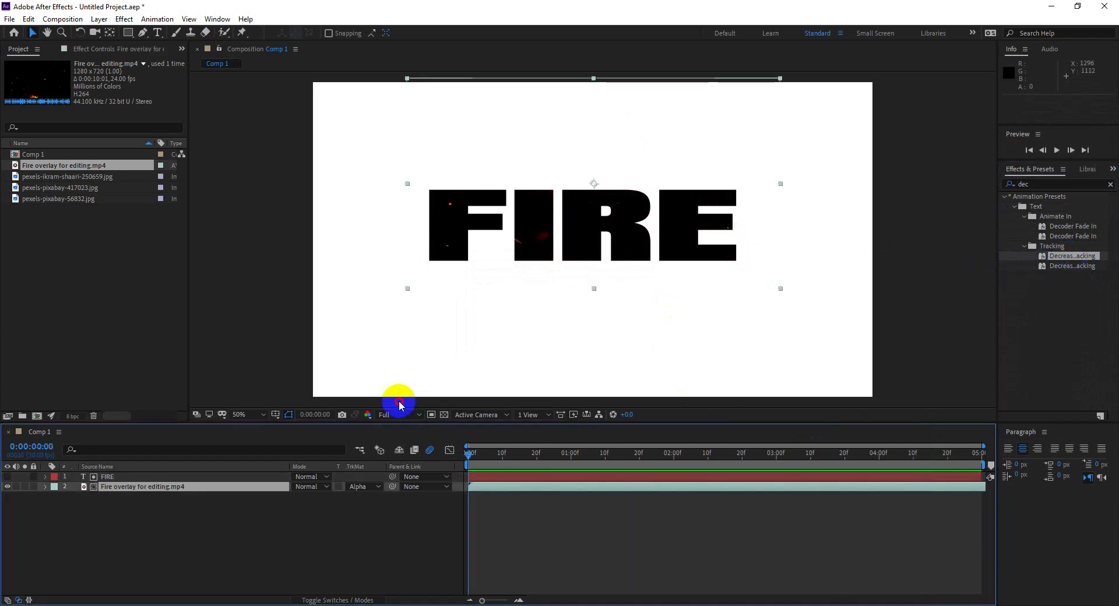
left_click(117, 477)
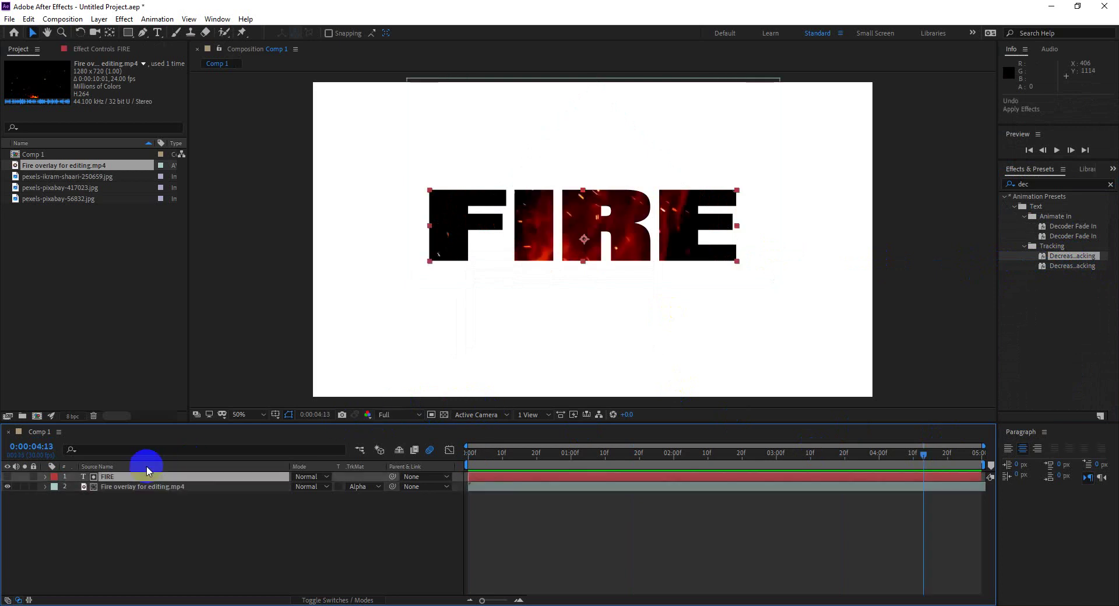
left_click(125, 509)
left_click(117, 478)
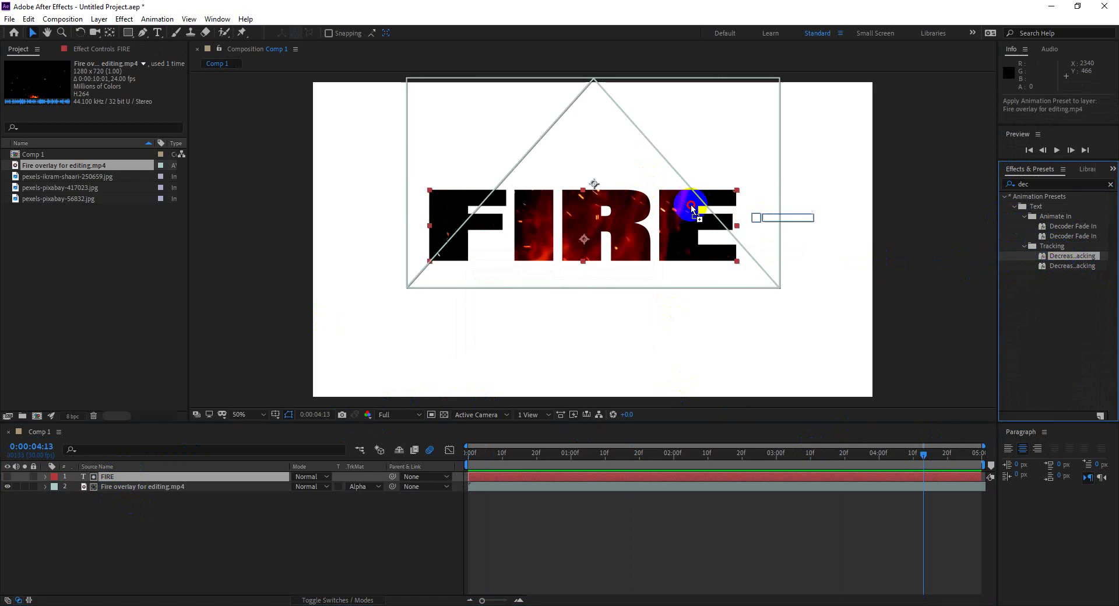
left_click_drag(1059, 260, 583, 210)
left_click(716, 478)
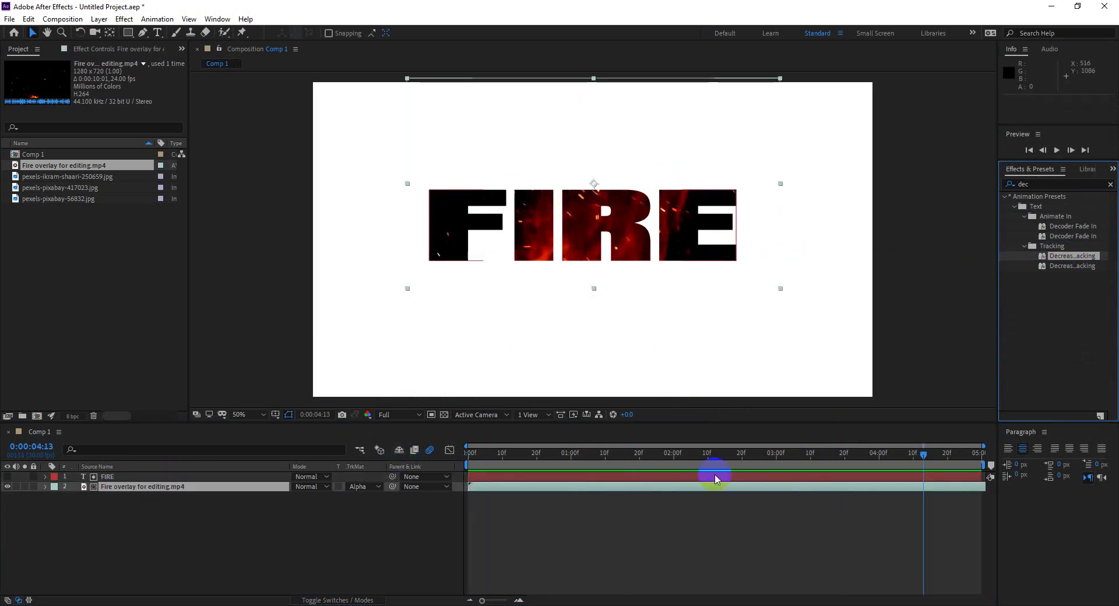
left_click(768, 487)
left_click(693, 478)
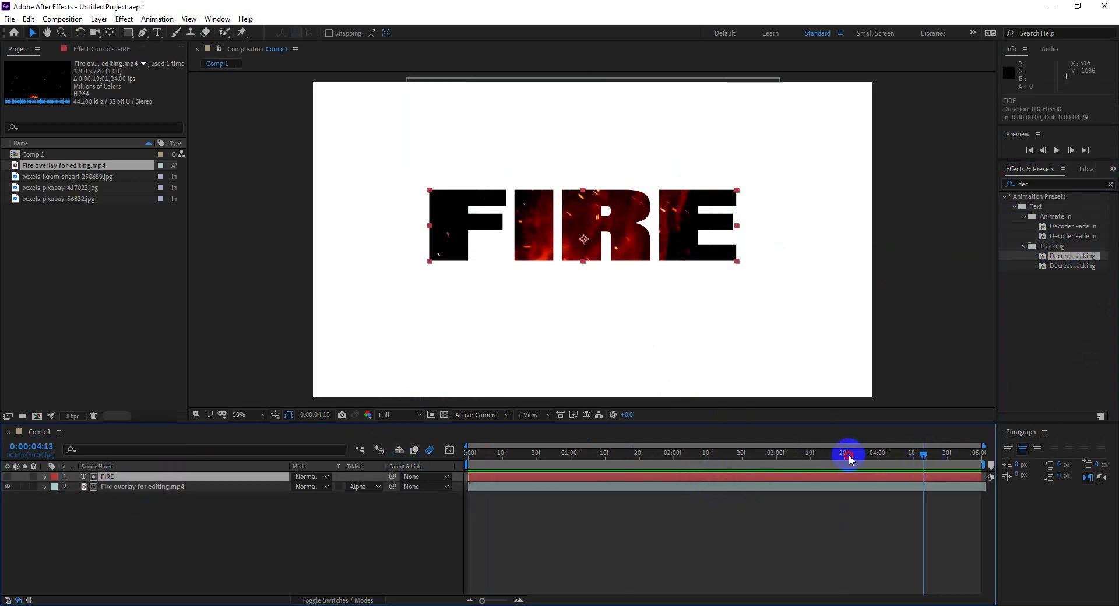
Scrub from the start to 0:00:02:02 to preview the letters, then select the Fire footage layer
mouse_move(849, 455)
left_mouse_down()
mouse_move(376, 443)
mouse_move(904, 443)
mouse_move(601, 446)
left_mouse_up()
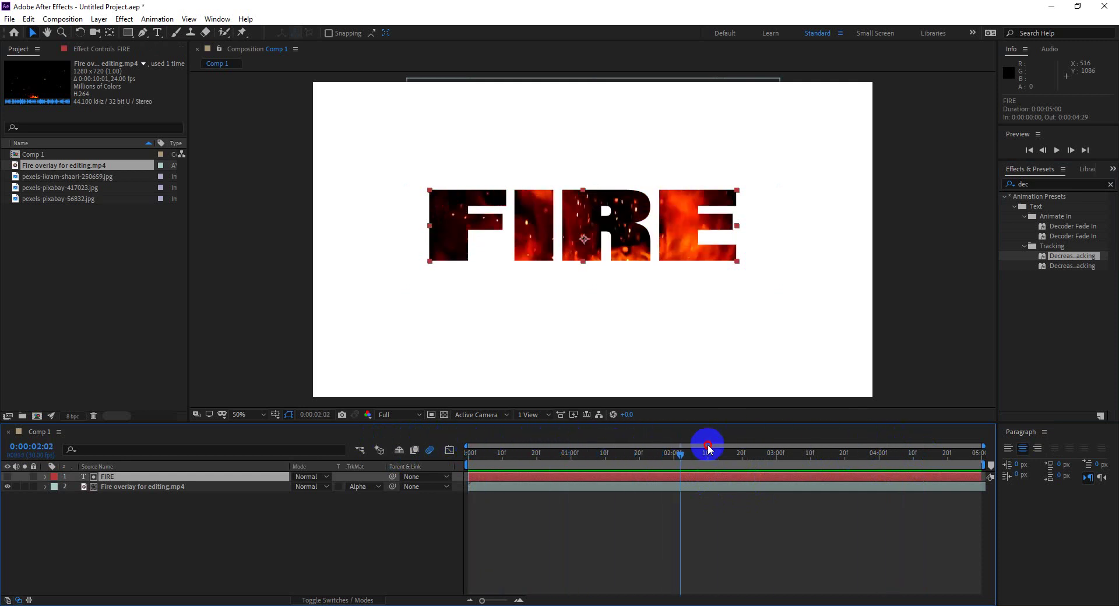
left_click_drag(601, 446, 672, 446)
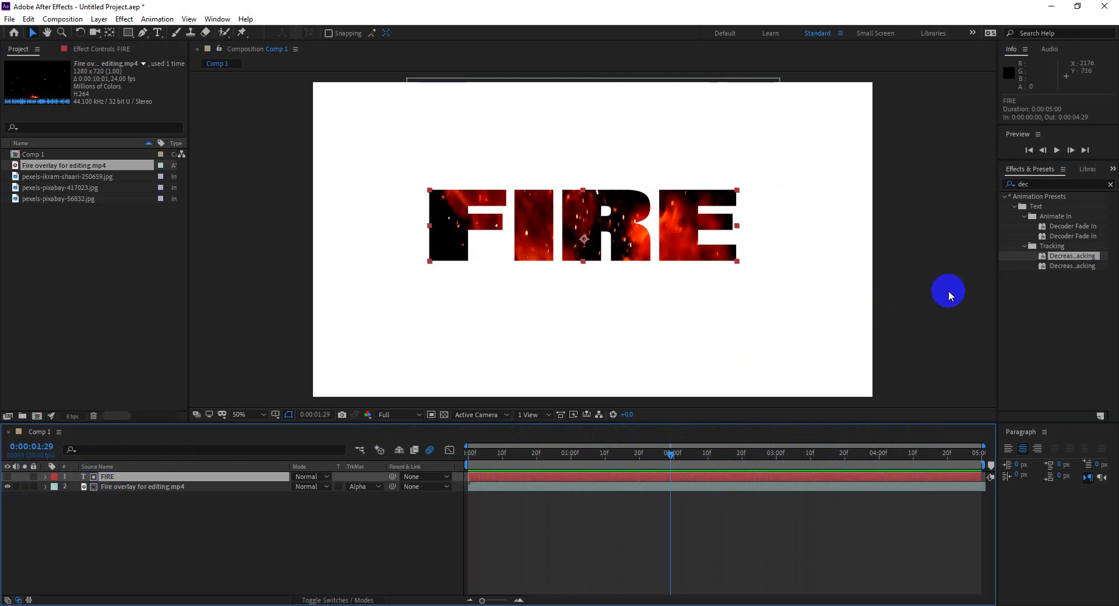
left_click(922, 451)
left_click_drag(910, 462, 680, 463)
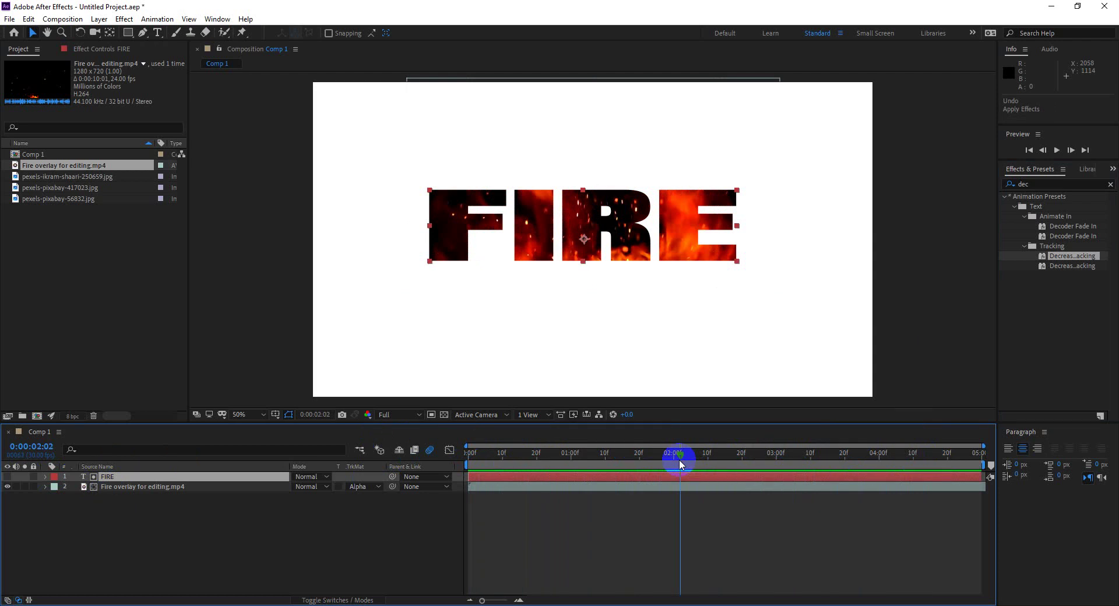
left_click_drag(366, 179, 801, 322)
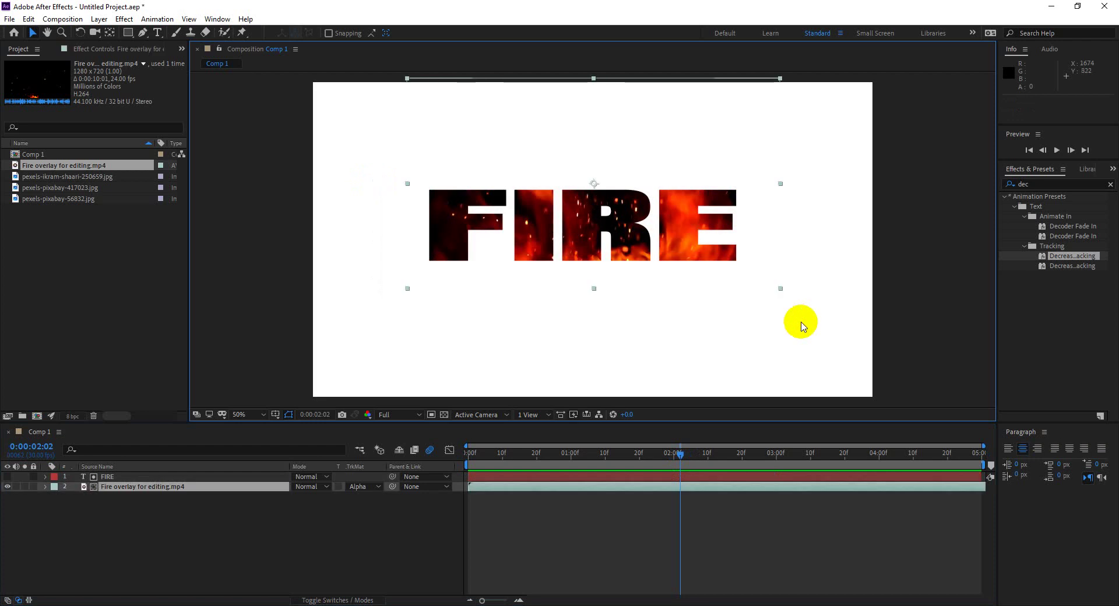
Delete the Fire overlay footage layer and the FIRE text layer
key("Delete")
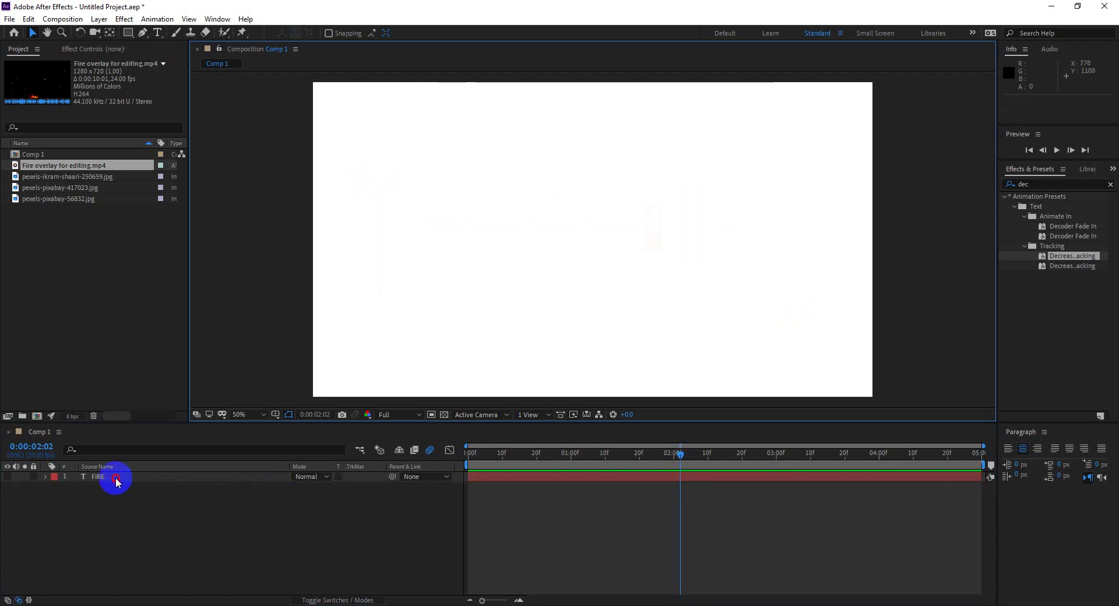
left_click(116, 479)
key("Delete")
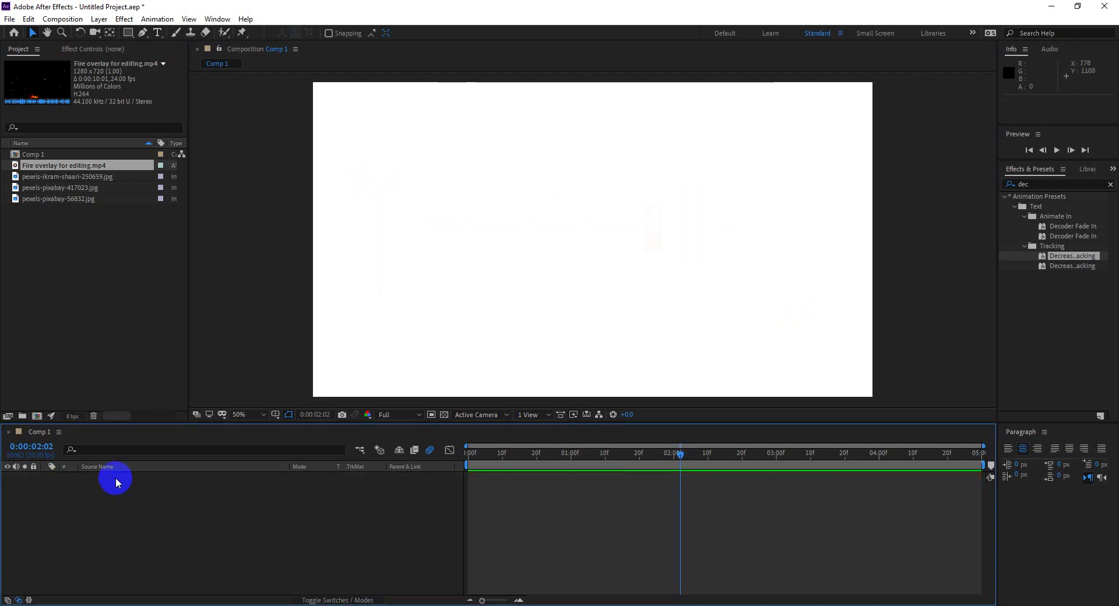
Set the Comp 1 background colour to black in Composition Settings
key("ctrl+k")
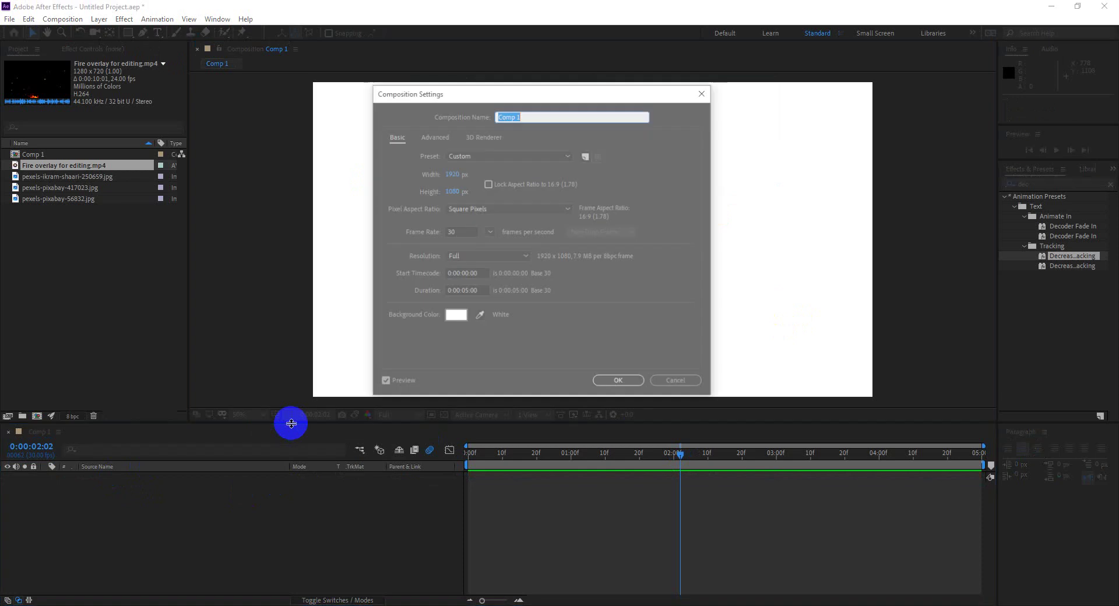
left_click(456, 318)
left_click_drag(641, 362, 555, 469)
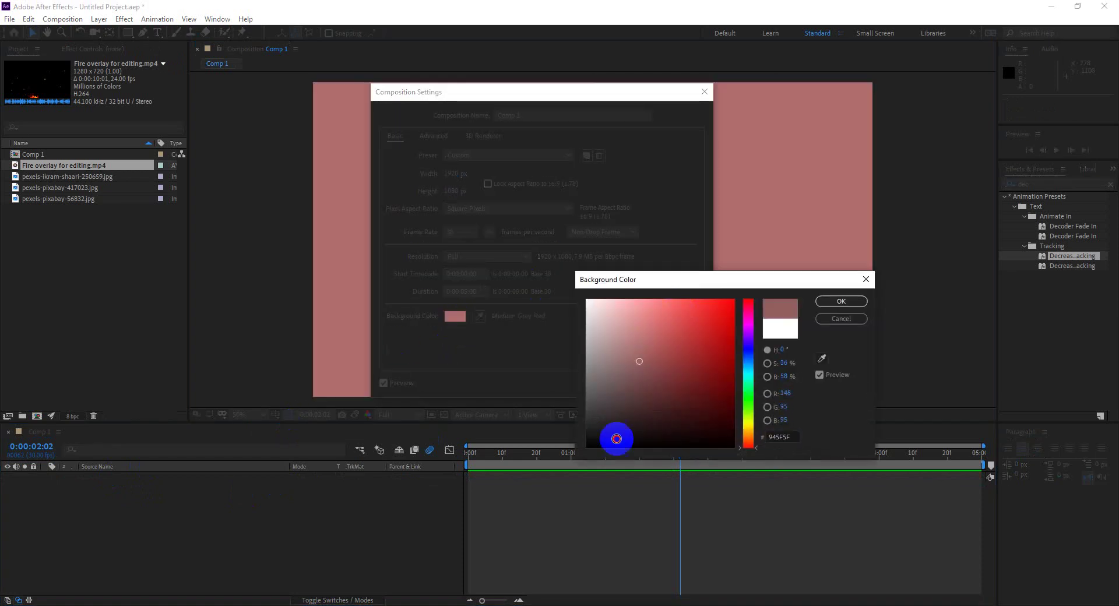
left_click(866, 303)
left_click(625, 382)
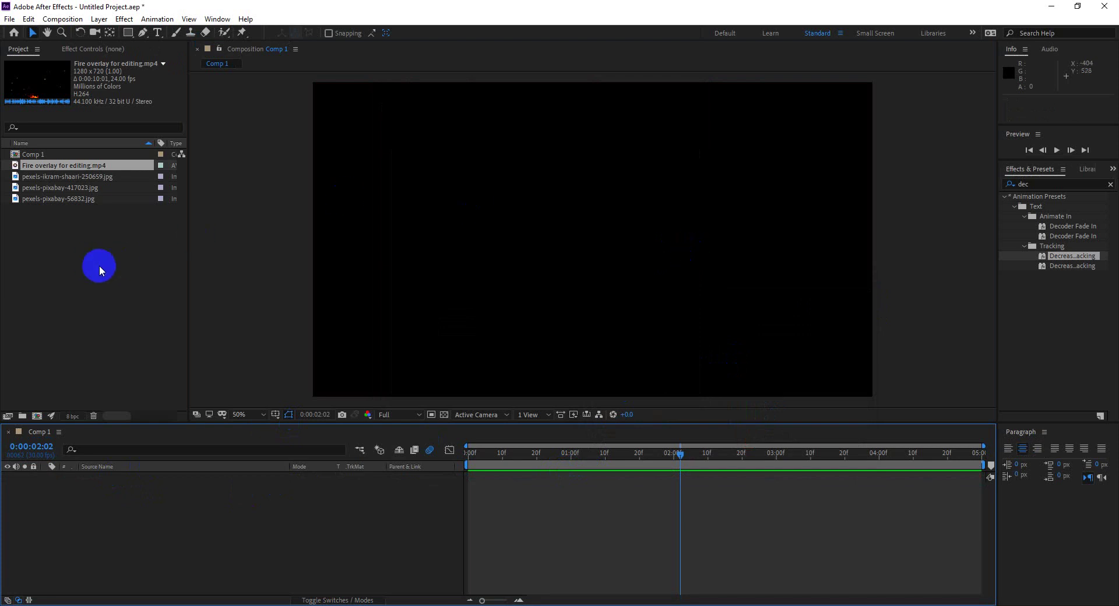
Draw a wide rectangle shape layer across the lower part of the comp
left_click(129, 41)
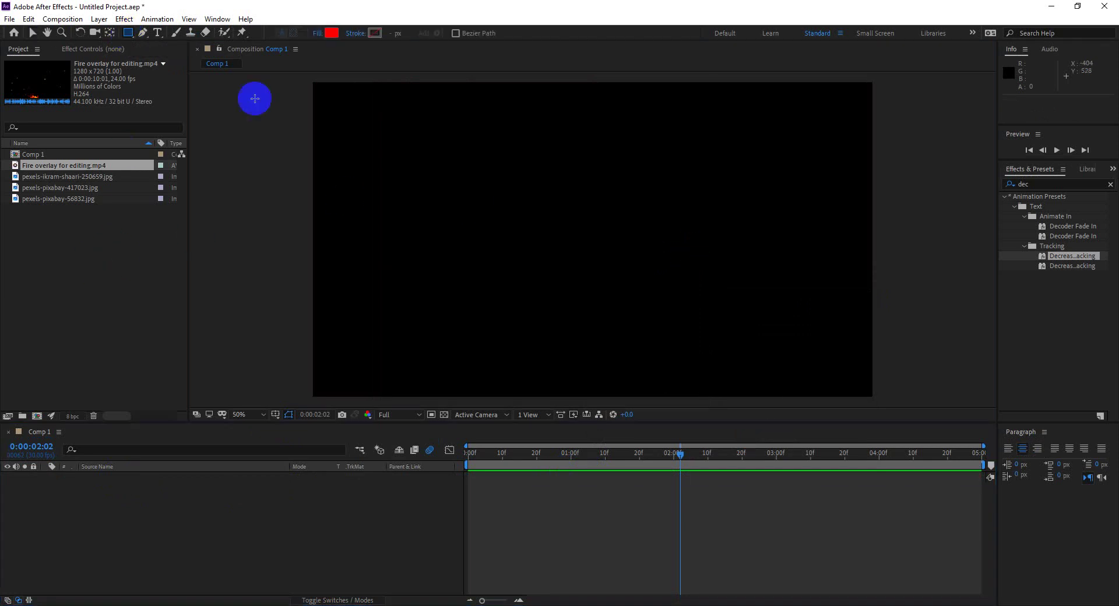
key("comma")
left_click_drag(418, 269, 591, 355)
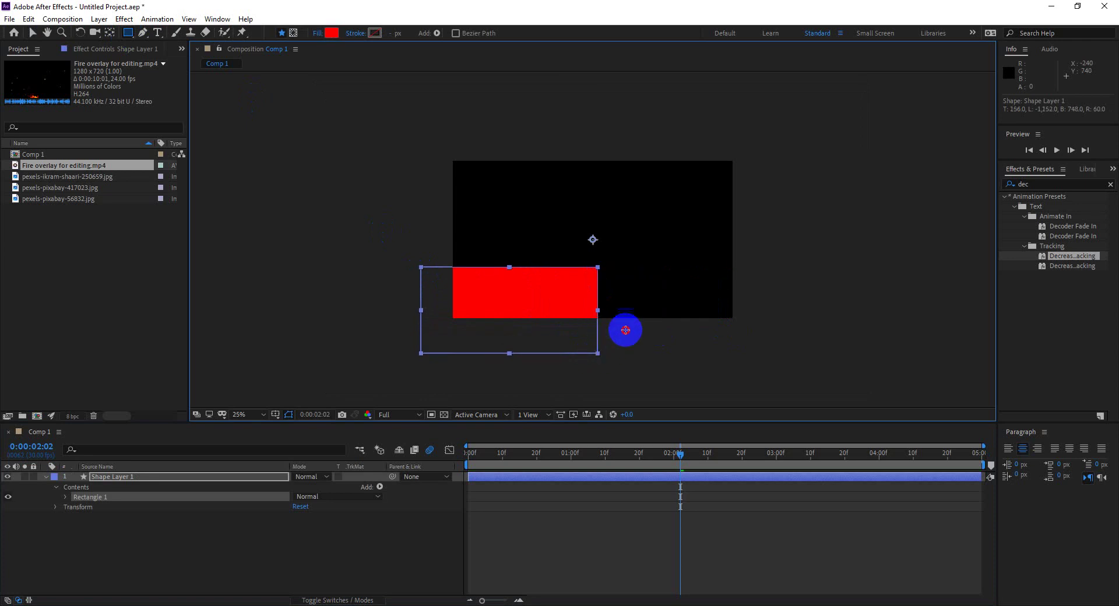
mouse_move(591, 354)
left_mouse_down()
mouse_move(624, 296)
mouse_move(734, 320)
left_mouse_up()
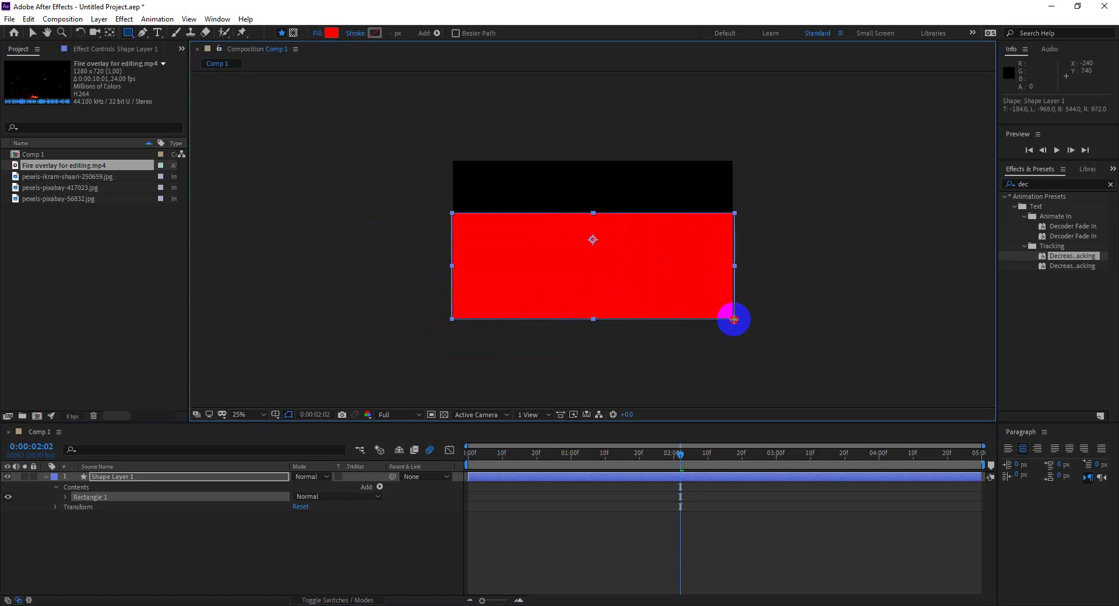
left_click(14, 55)
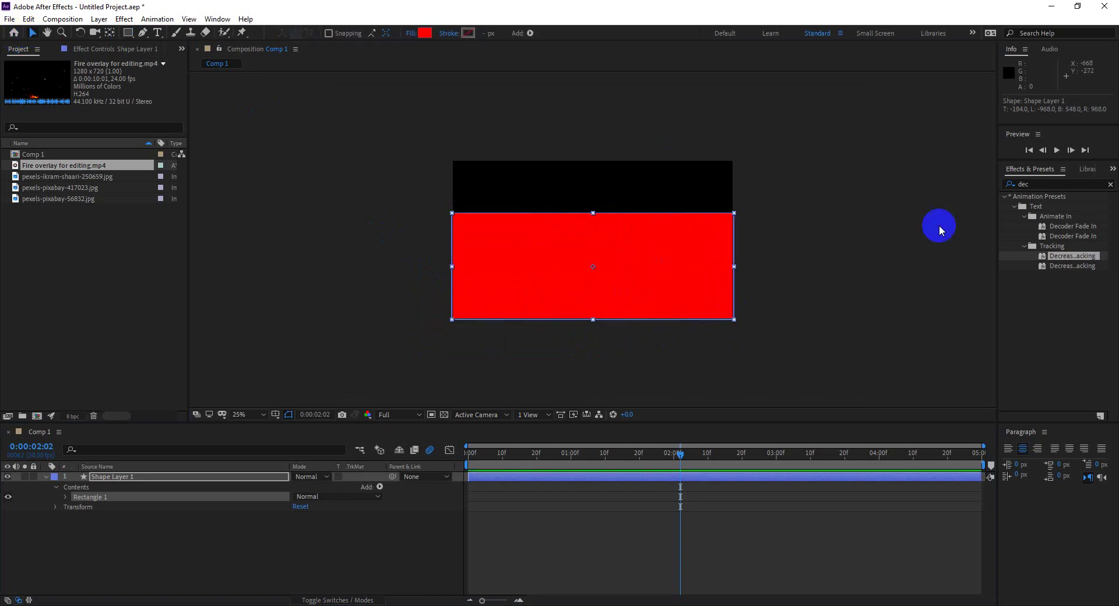
left_click(829, 188)
key("v")
key("period")
Change the rectangle's fill from red to light blue (00B2FC)
left_click(531, 253)
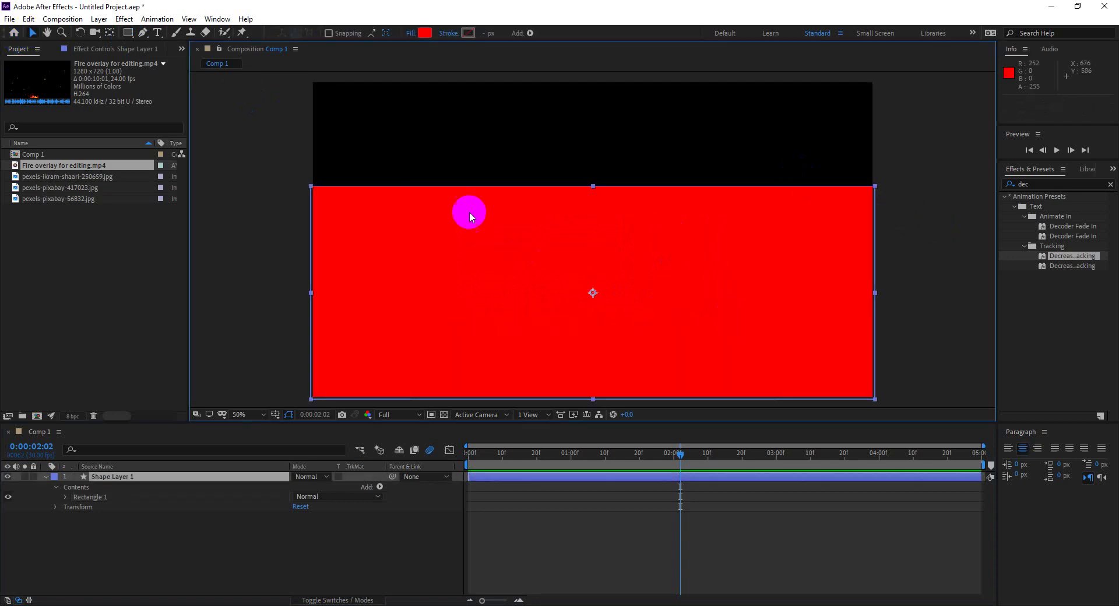
left_click(425, 35)
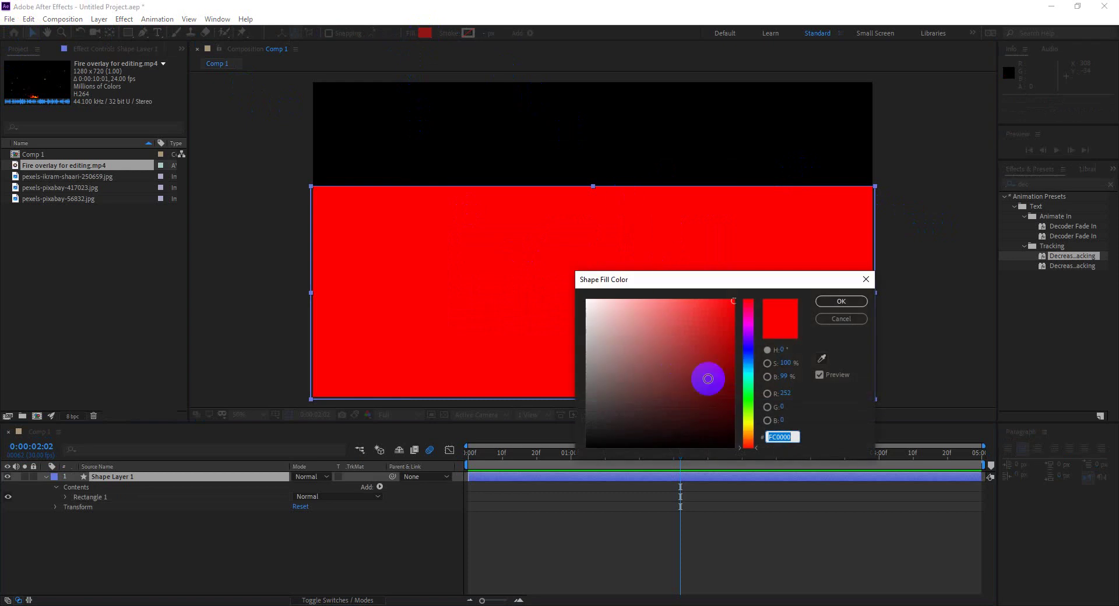
left_click(750, 351)
left_click_drag(755, 363, 755, 370)
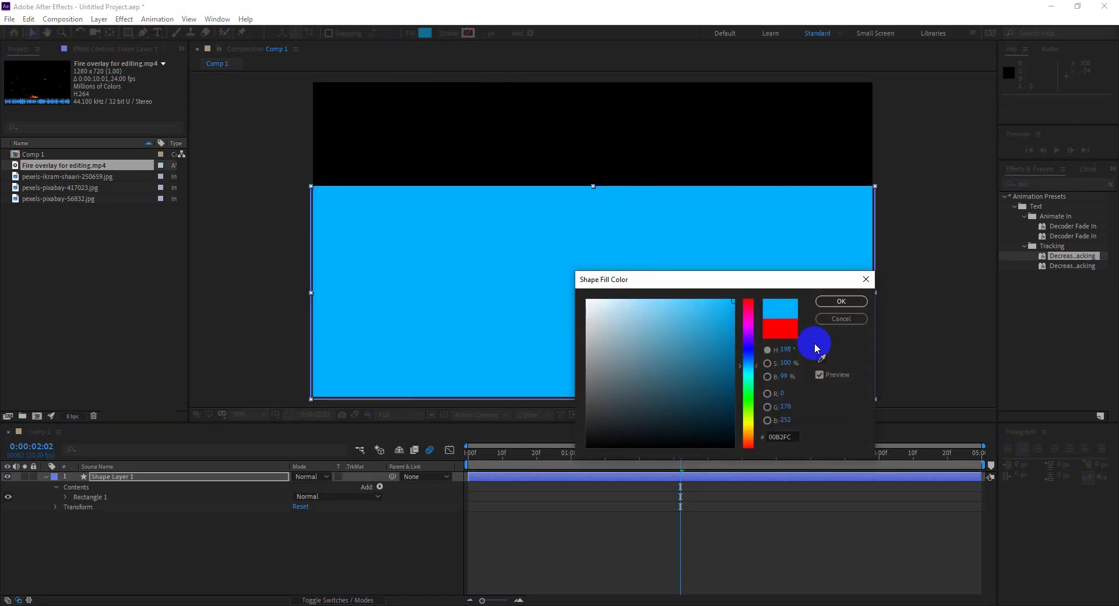
left_click(835, 302)
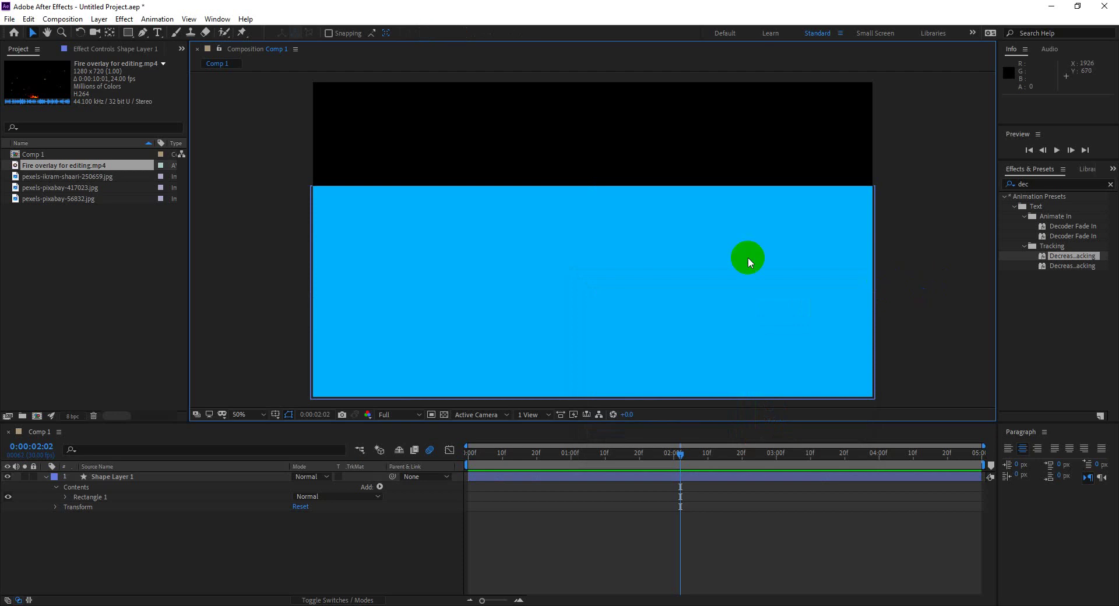
left_click(747, 257)
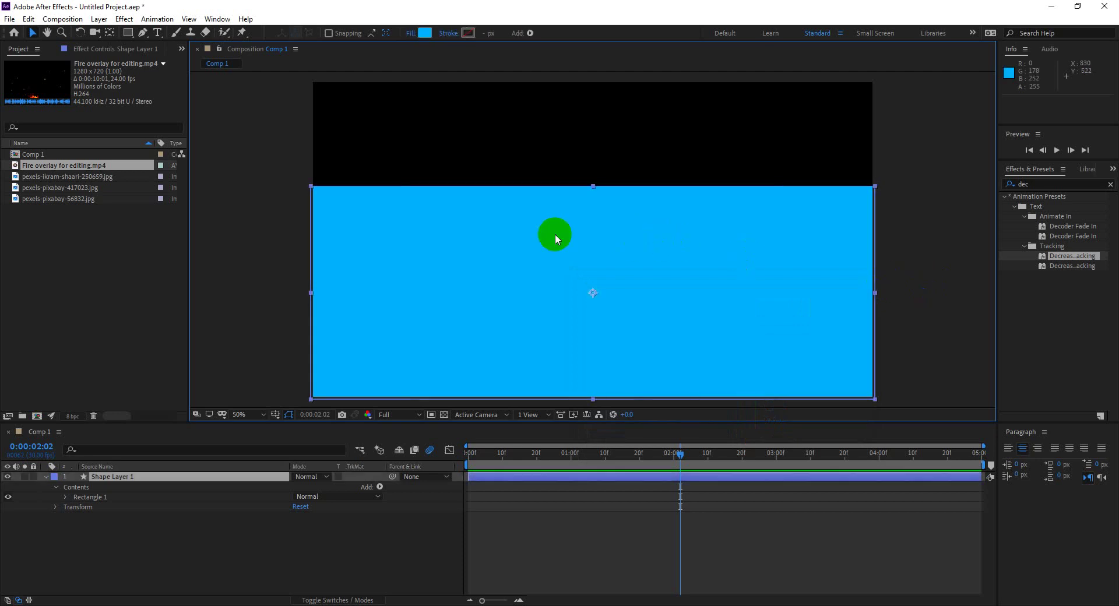
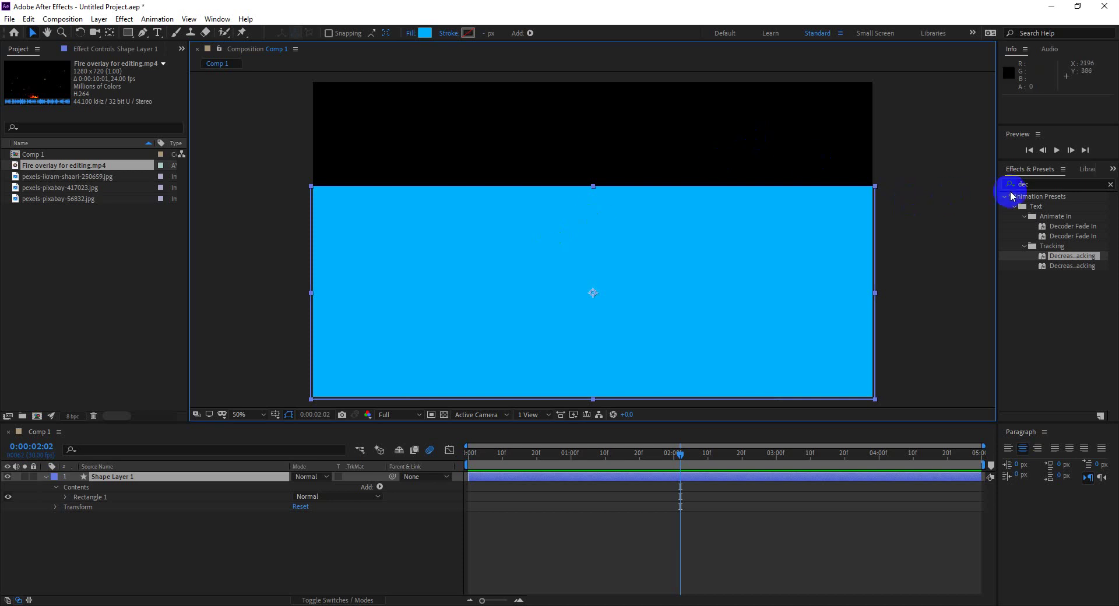
Clear the Effects & Presets search and filter it for 'wave' to find Wave Warp
left_click(1110, 186)
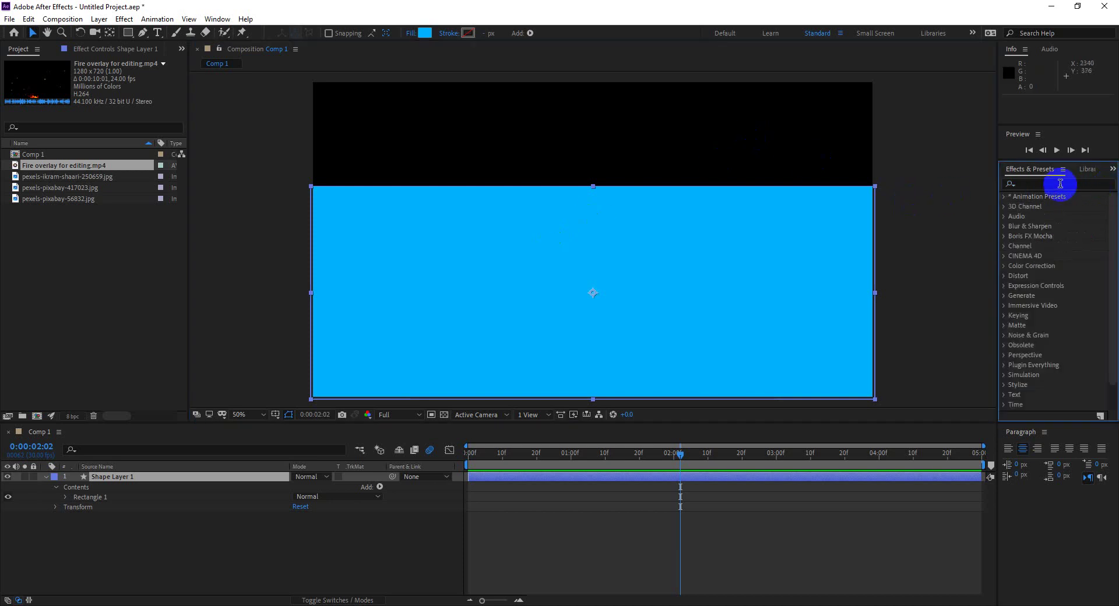
left_click(1058, 184)
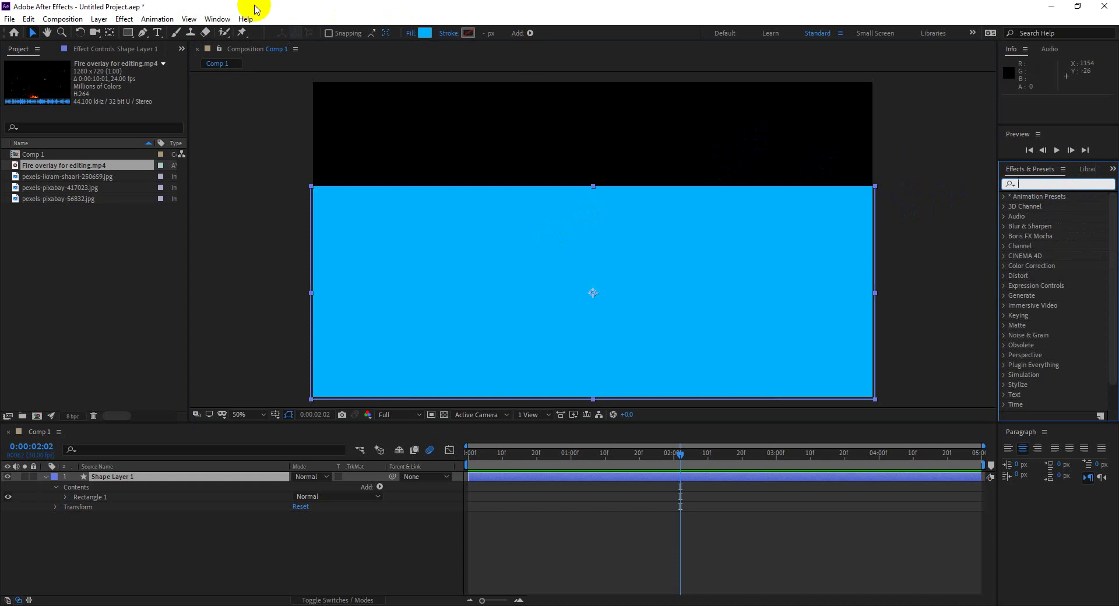
left_click(220, 20)
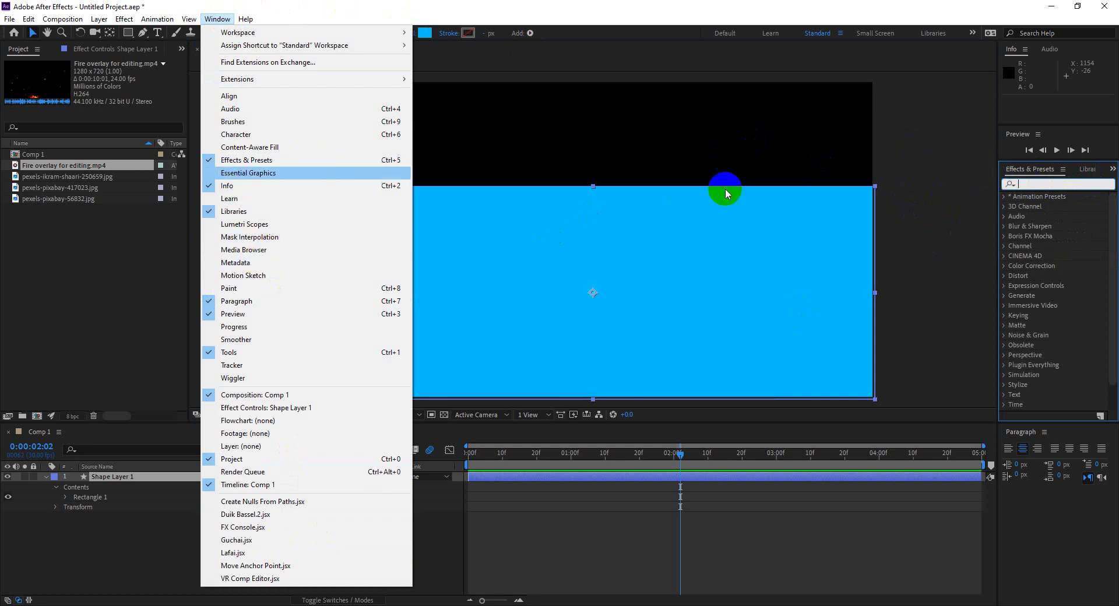
left_click(1037, 183)
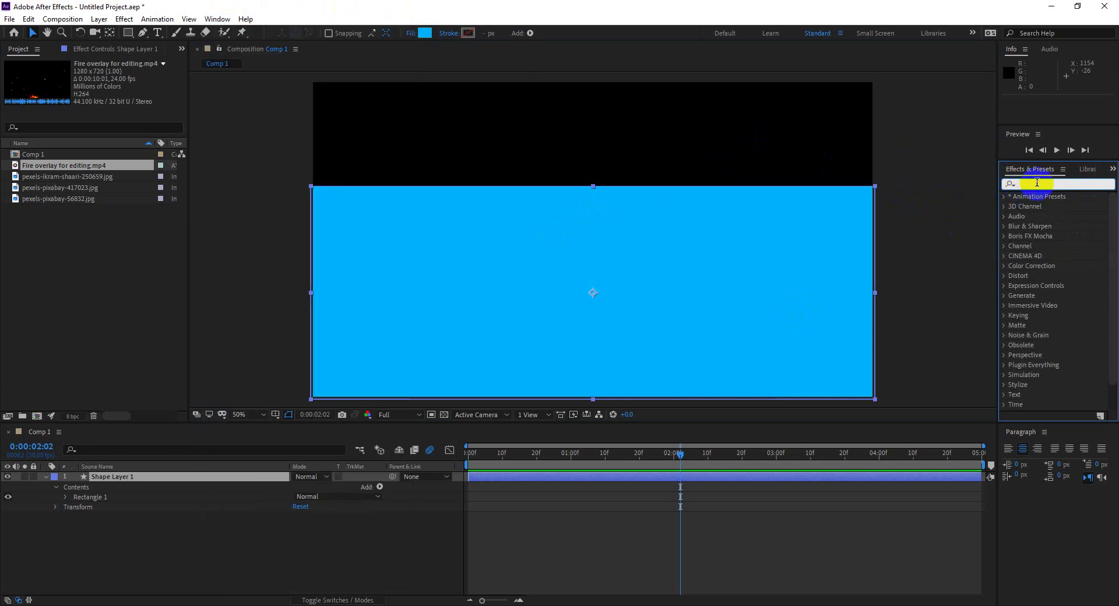
type("wave")
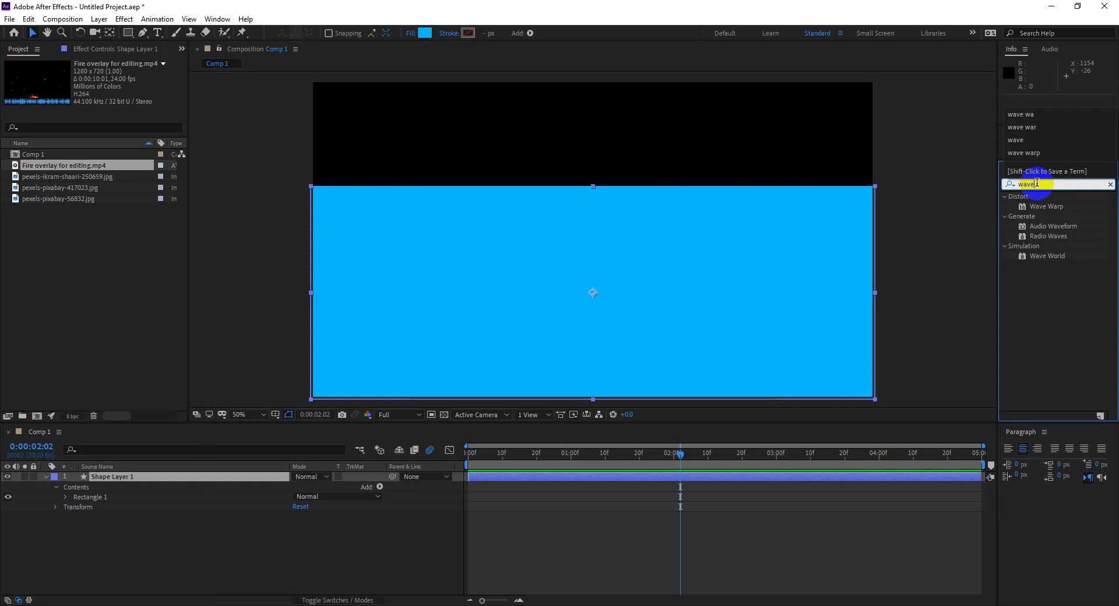
key("Return")
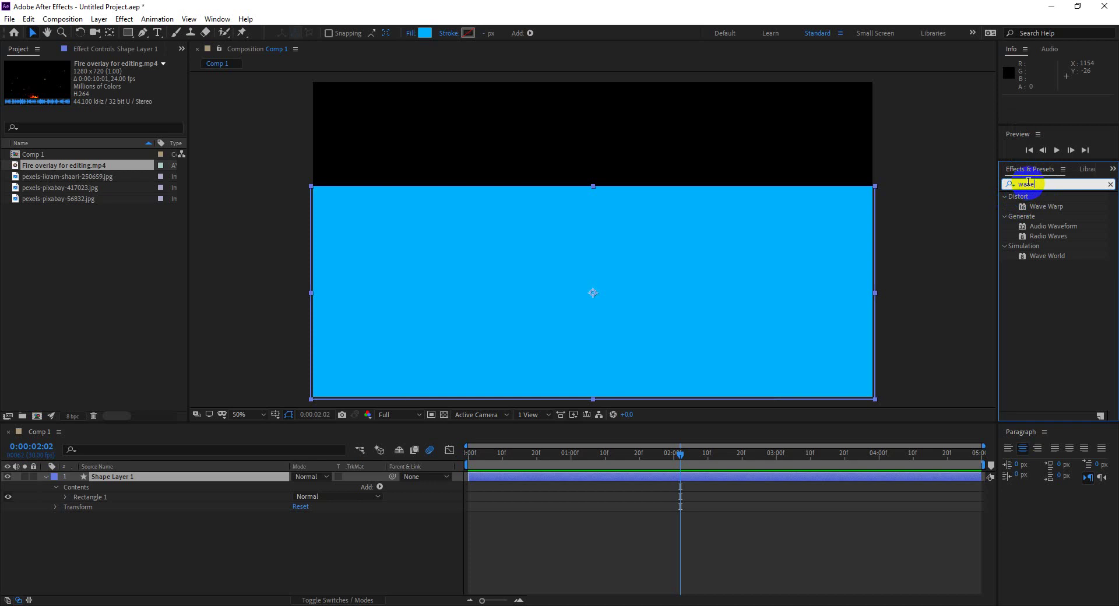
Try dragging Wave Warp onto Shape Layer 1 and the blue rectangle
left_click_drag(1058, 205, 159, 441)
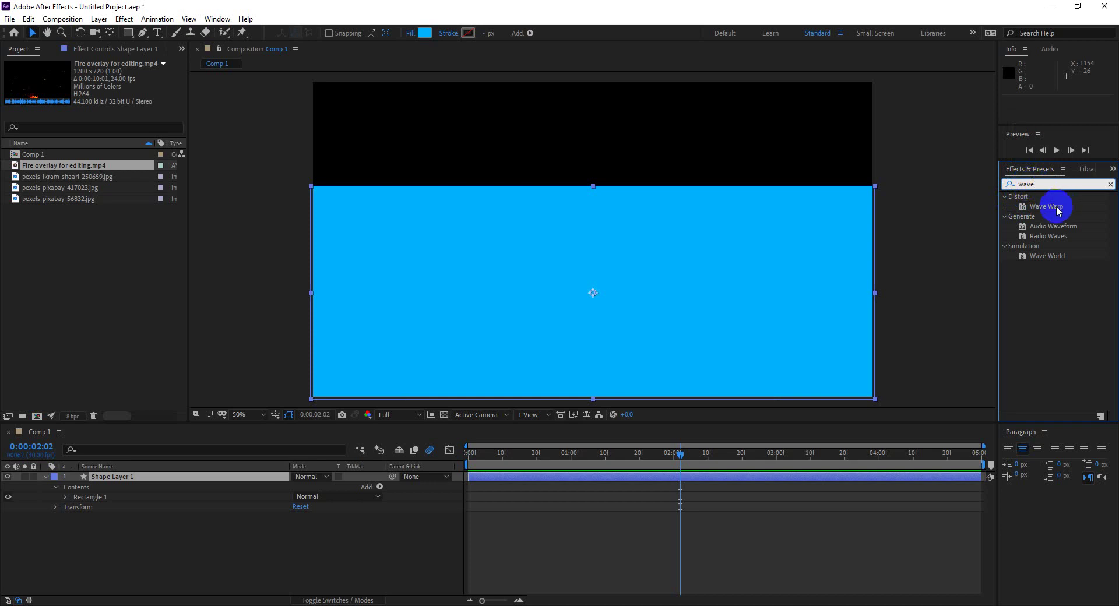
left_click_drag(158, 442, 46, 477)
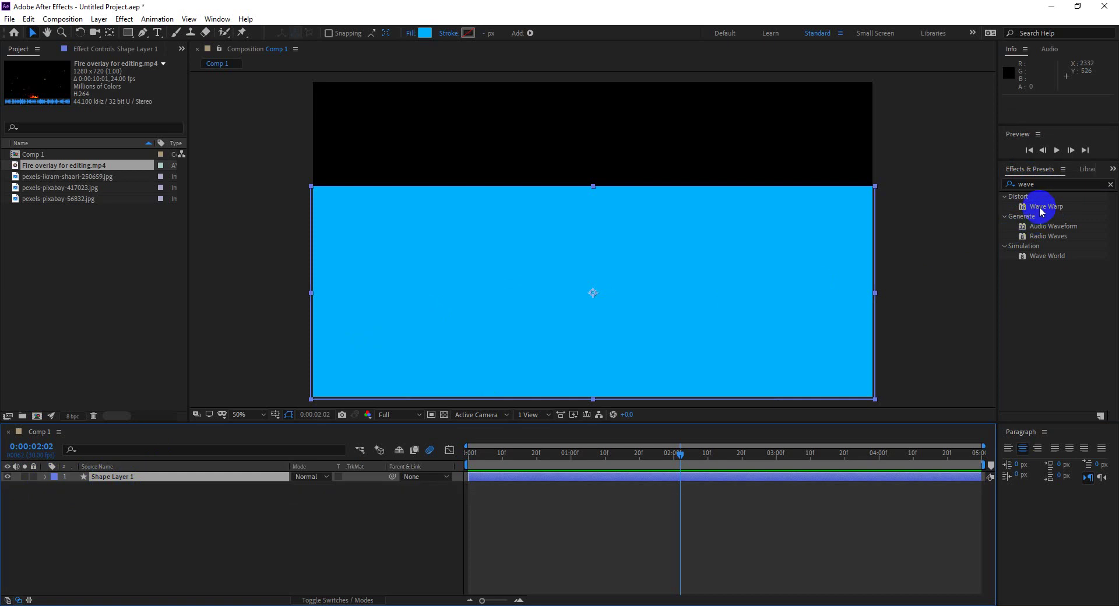
left_click_drag(1042, 211, 539, 343)
Apply Wave Warp to Shape Layer 1 after a failed drag-and-drop attempt
left_click_drag(1042, 211, 671, 233)
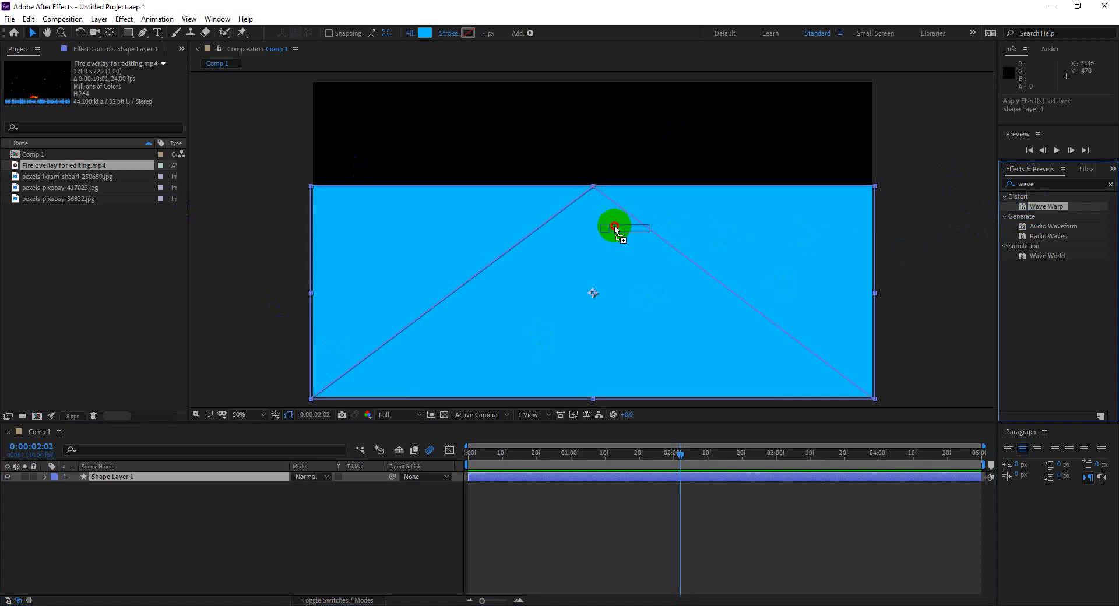
left_click_drag(1071, 219, 1052, 212)
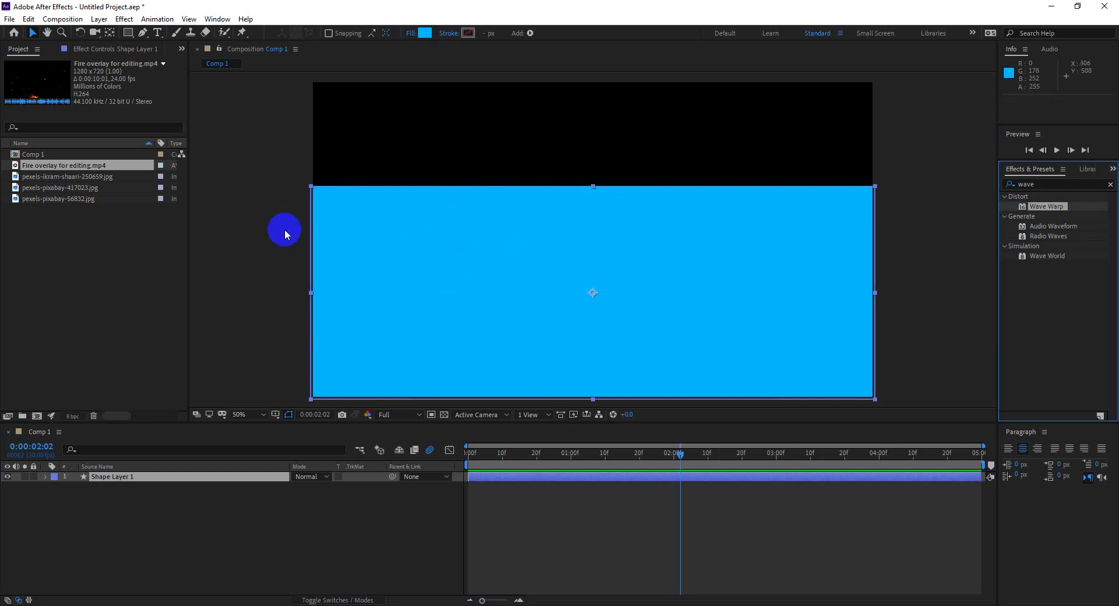
double_click(1043, 208)
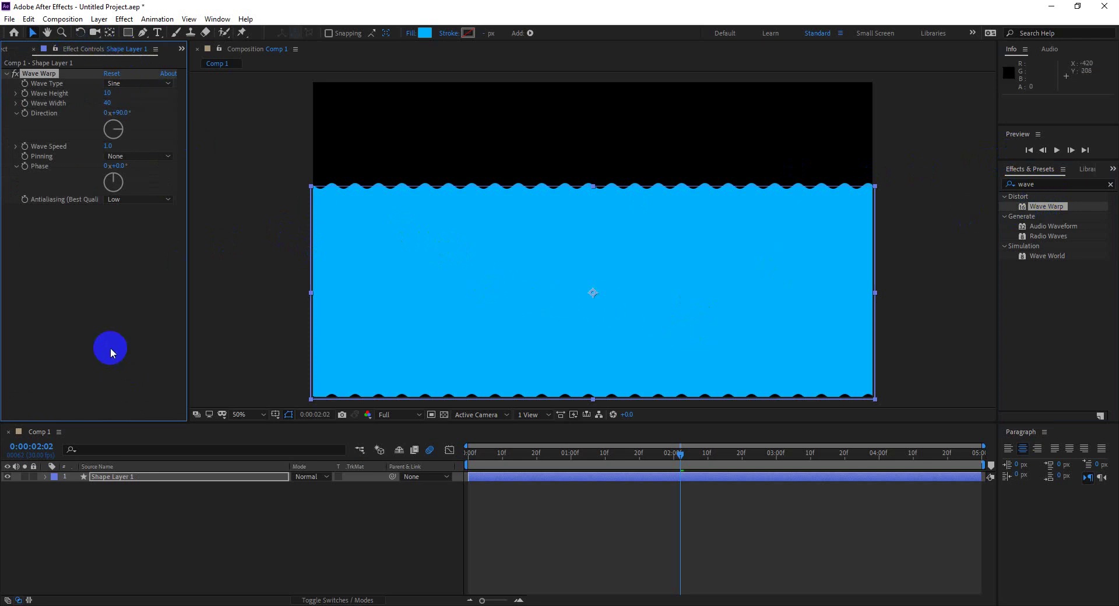
Zoom in on the rippling top edge and preview from the timeline start
scroll(588, 142, "up", 4)
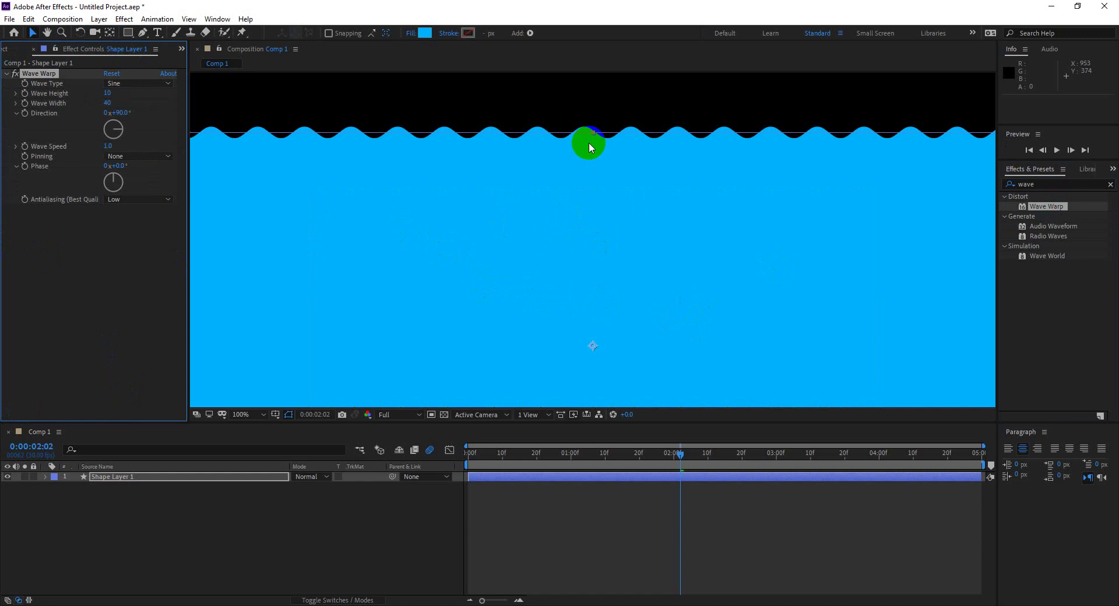
left_click_drag(644, 267, 605, 224)
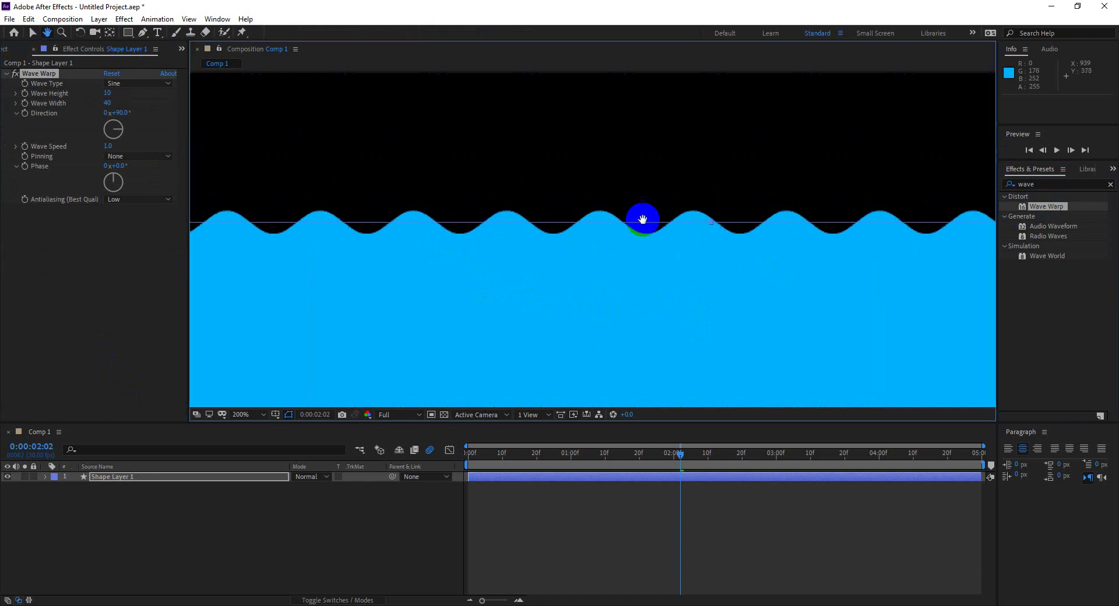
key("v")
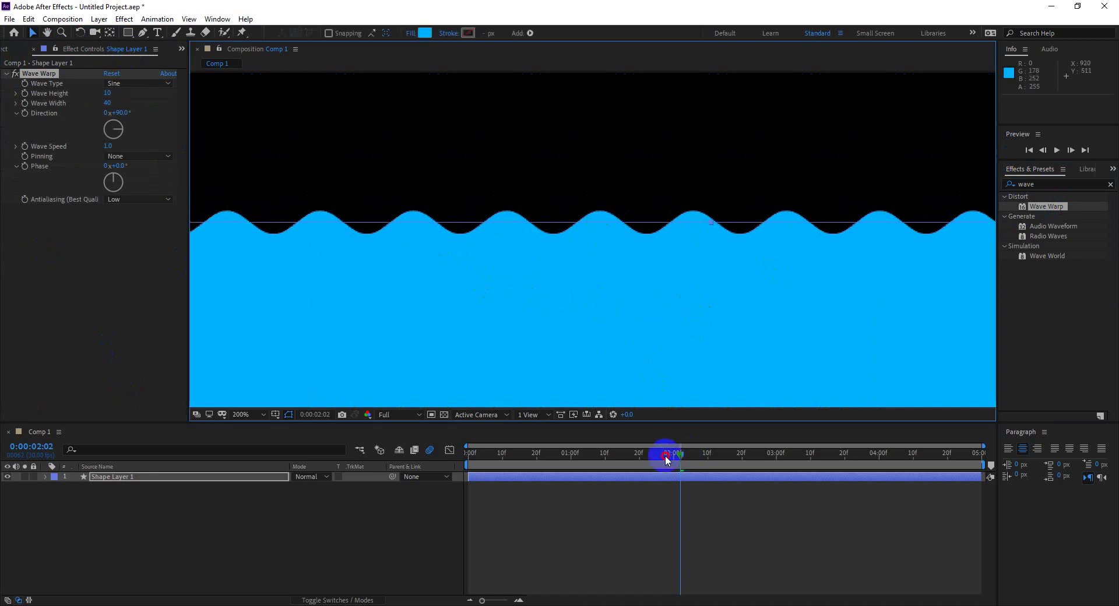
left_click_drag(665, 456, 349, 440)
key("space")
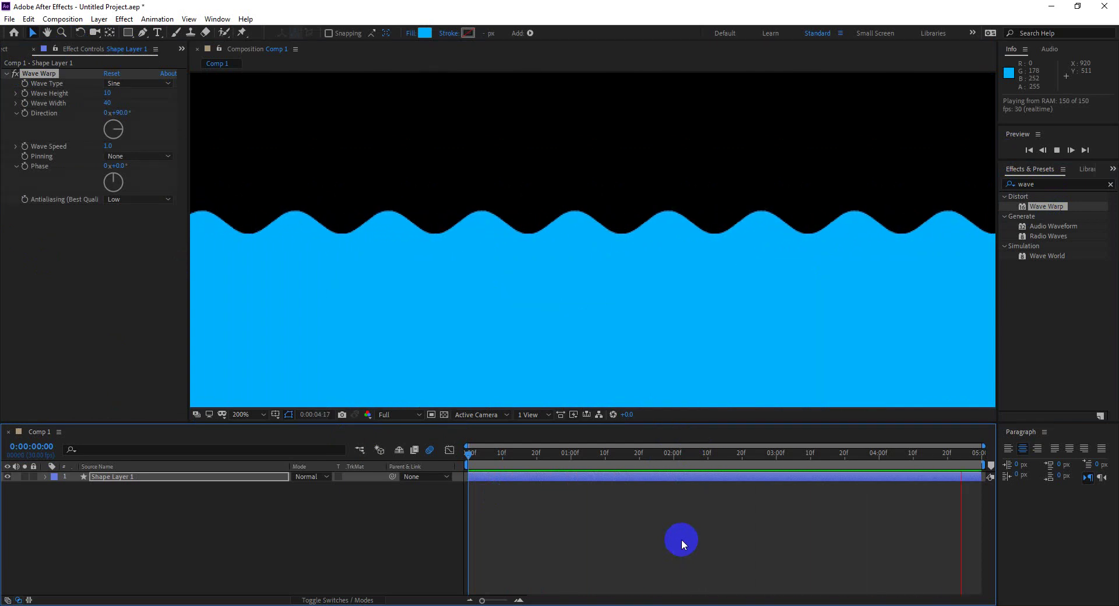
left_click(533, 309)
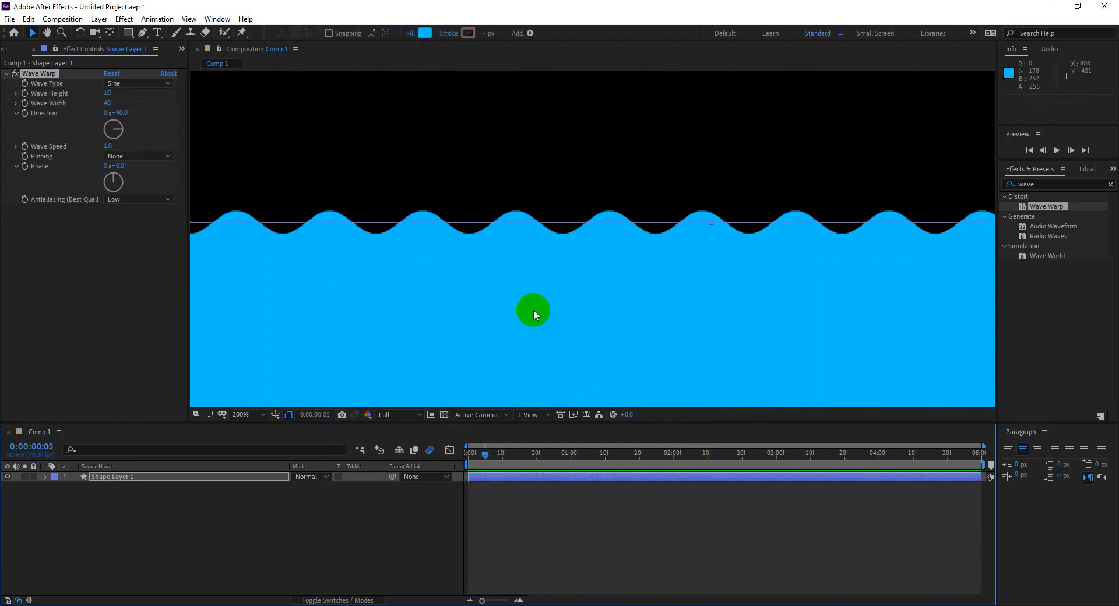
Try Circle, Square and Uncircle wave types with a preview, then return to Sine
left_click(127, 85)
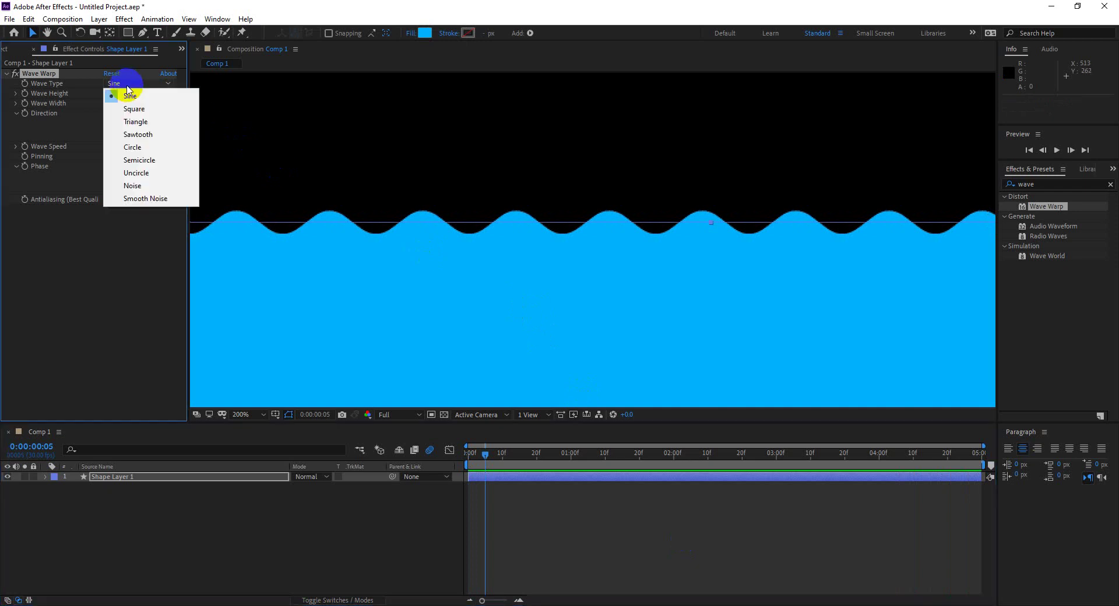
left_click(134, 147)
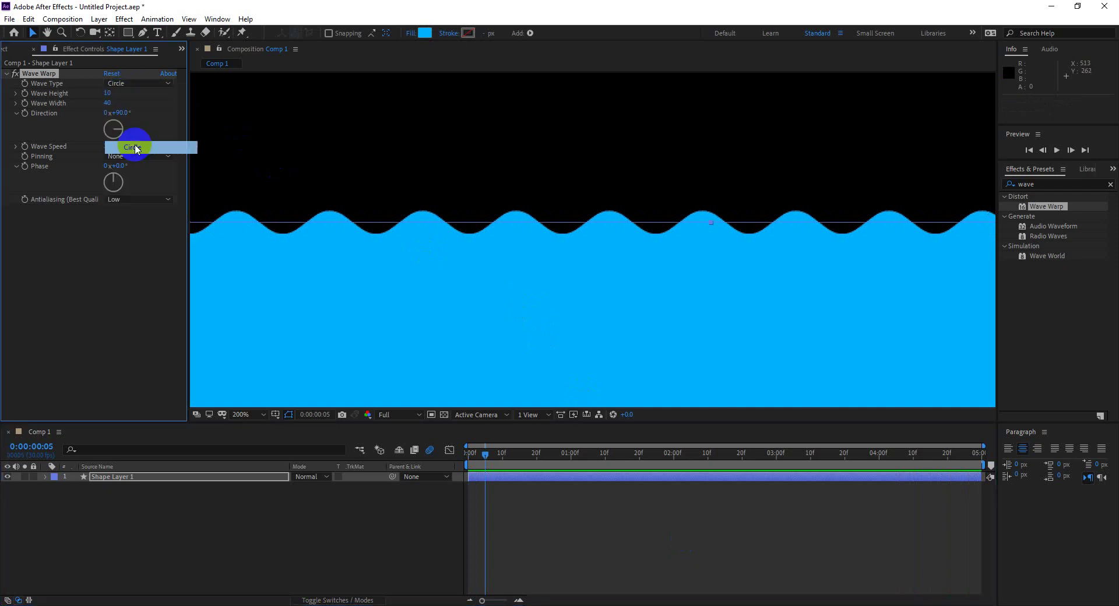
left_click(126, 83)
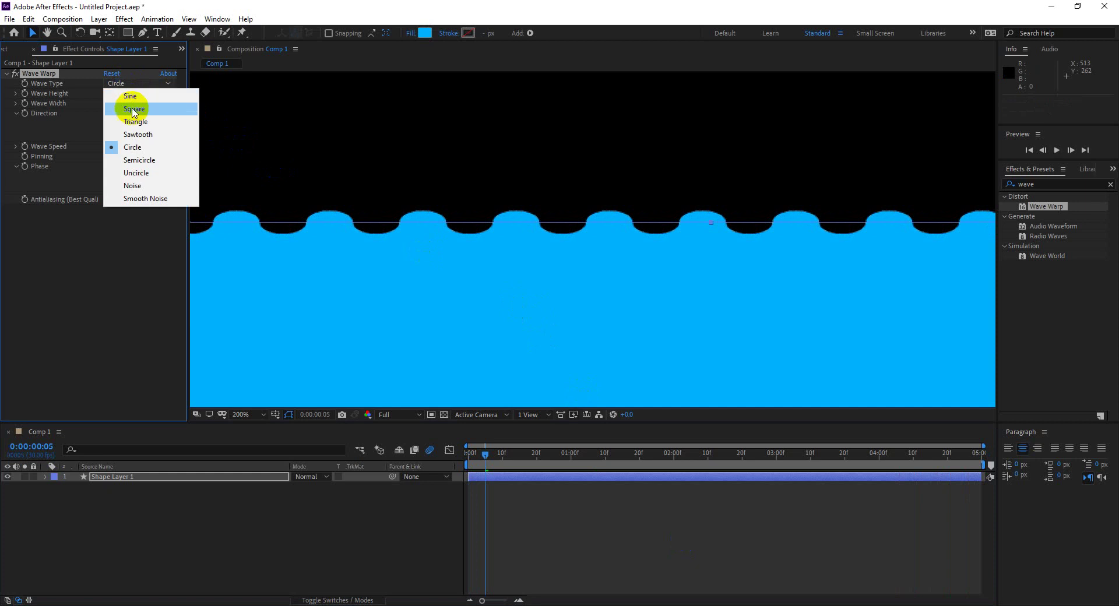
left_click(133, 110)
left_click(126, 85)
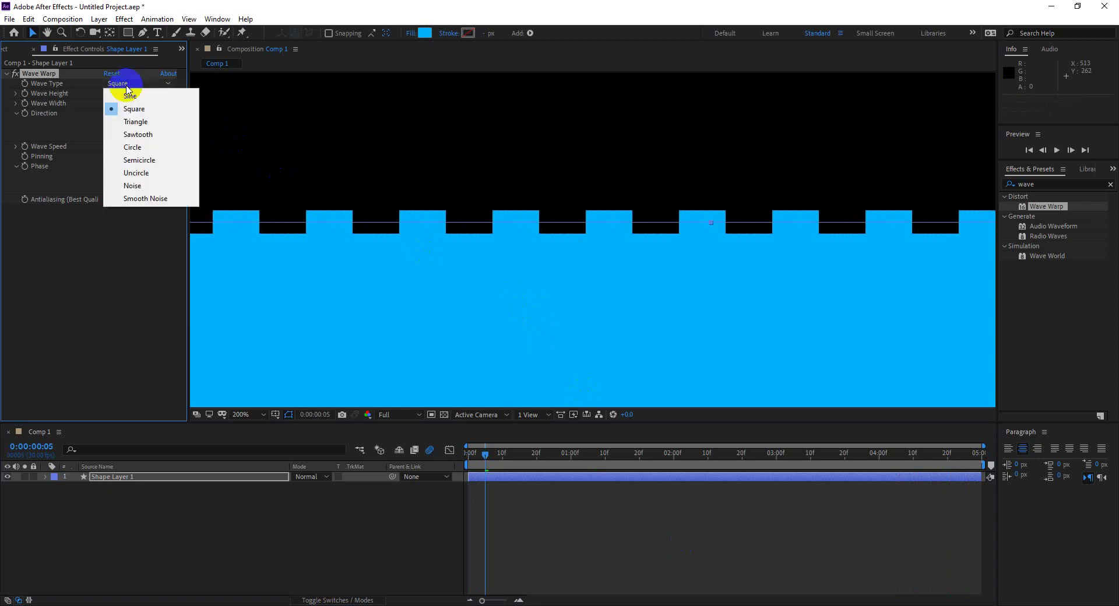
left_click(140, 173)
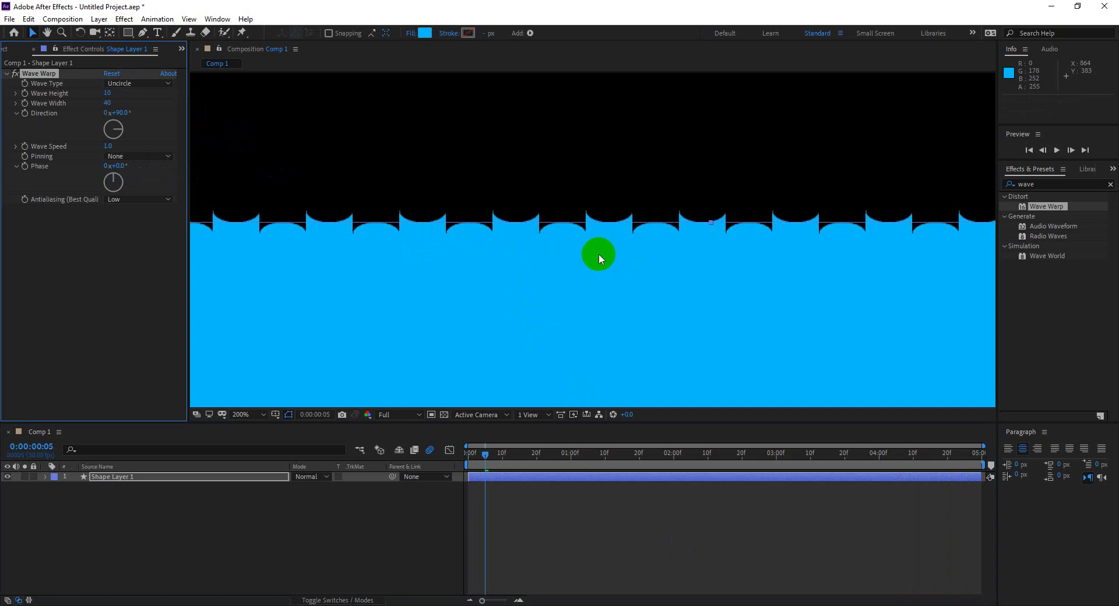
key("space")
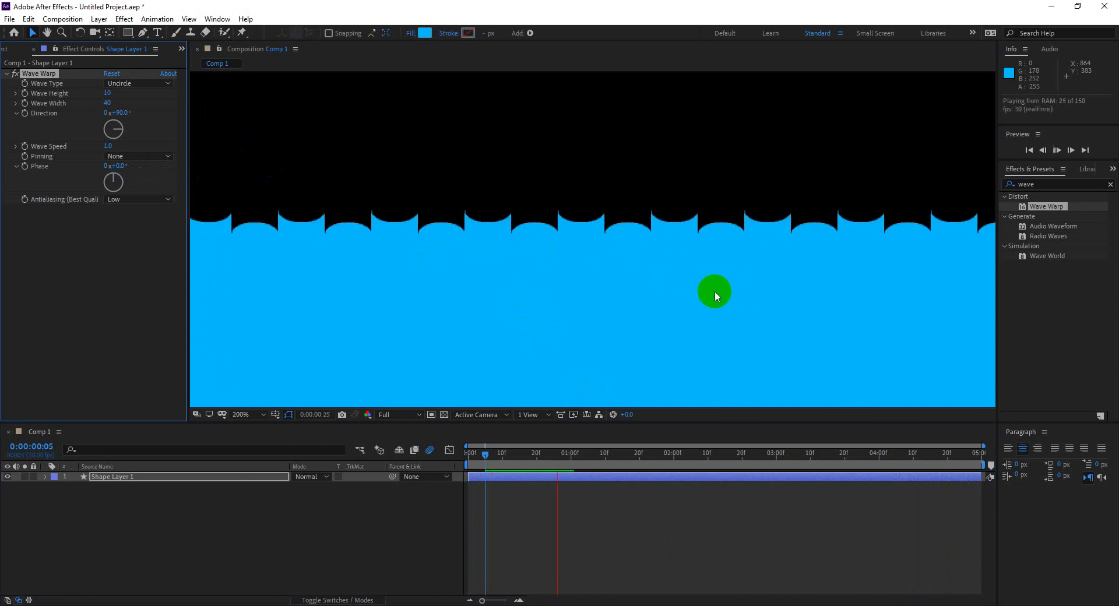
left_click(134, 84)
left_click(135, 96)
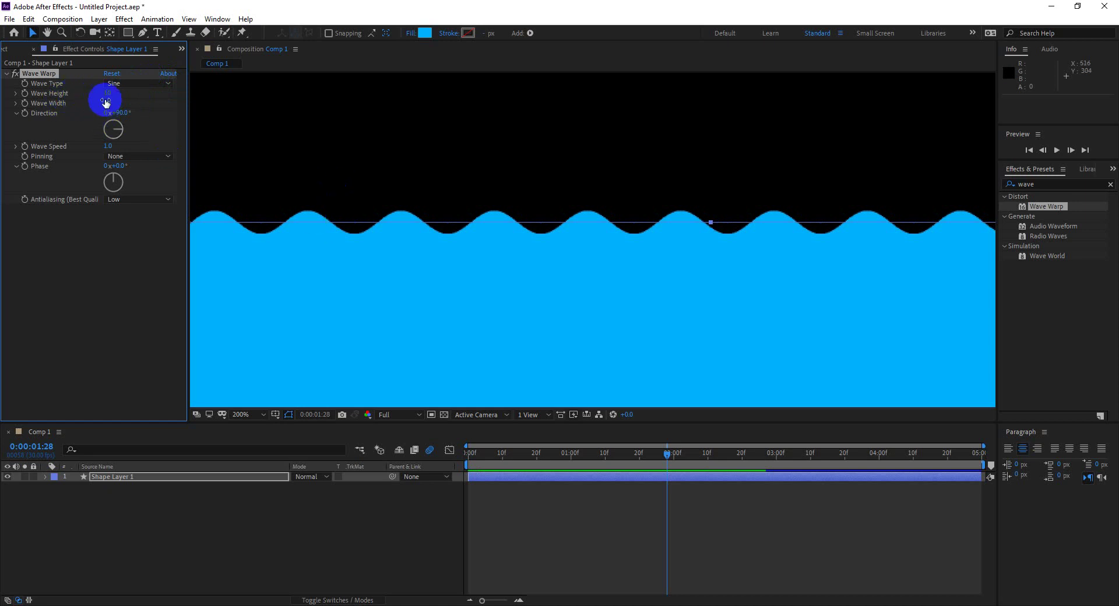
Keep Wave Height at 10, widen Wave Width to 131, and preview from the start
left_click_drag(105, 102, 116, 107)
left_click(177, 201)
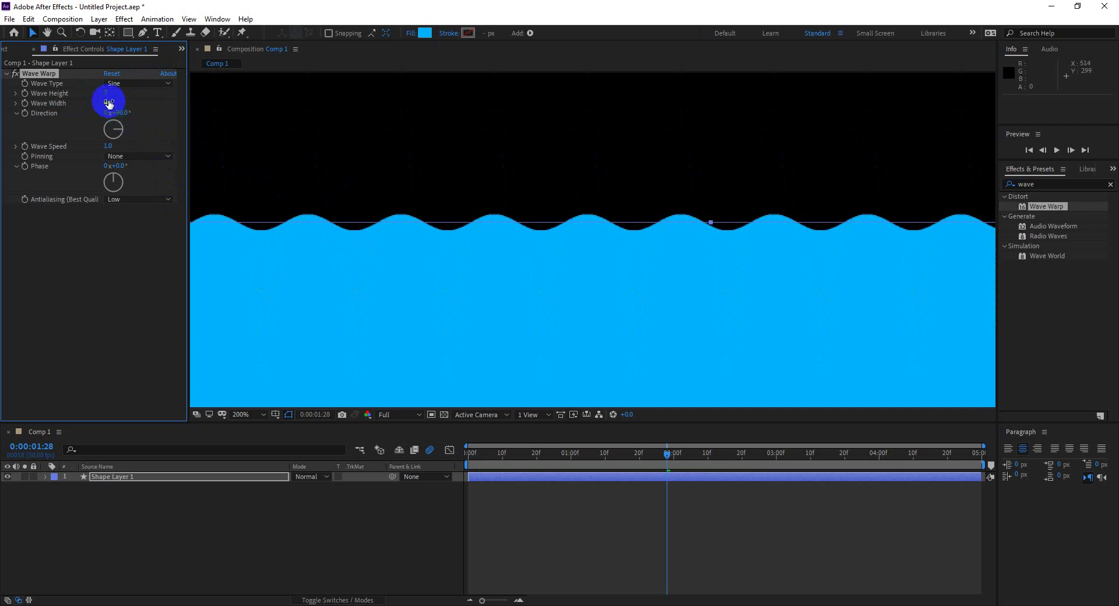
mouse_move(108, 104)
left_mouse_down()
mouse_move(745, 140)
mouse_move(110, 99)
left_mouse_up()
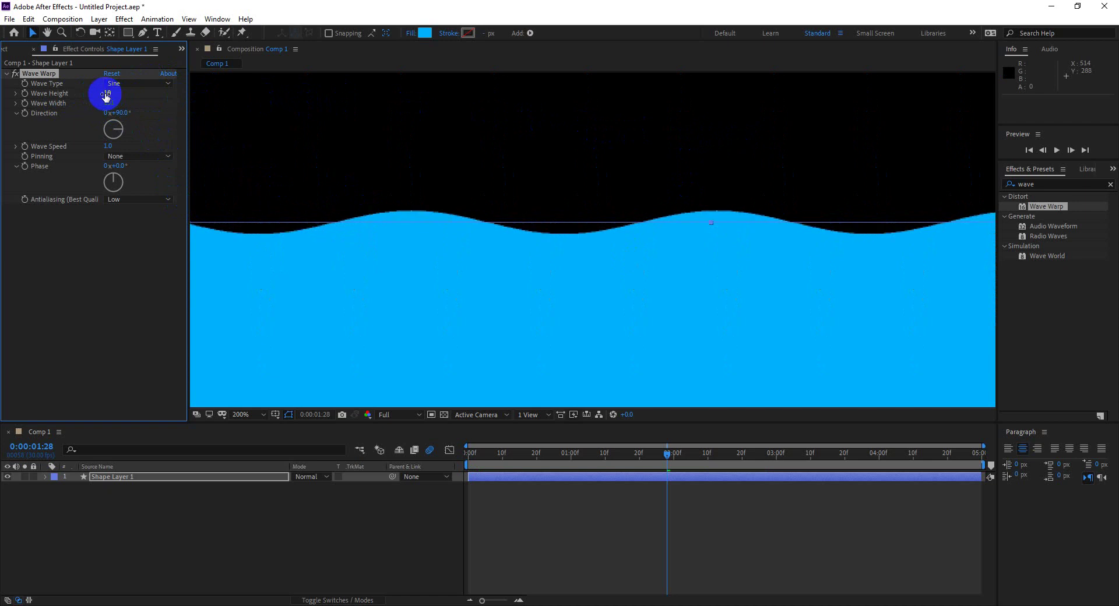
key("Return")
left_click_drag(668, 454, 369, 457)
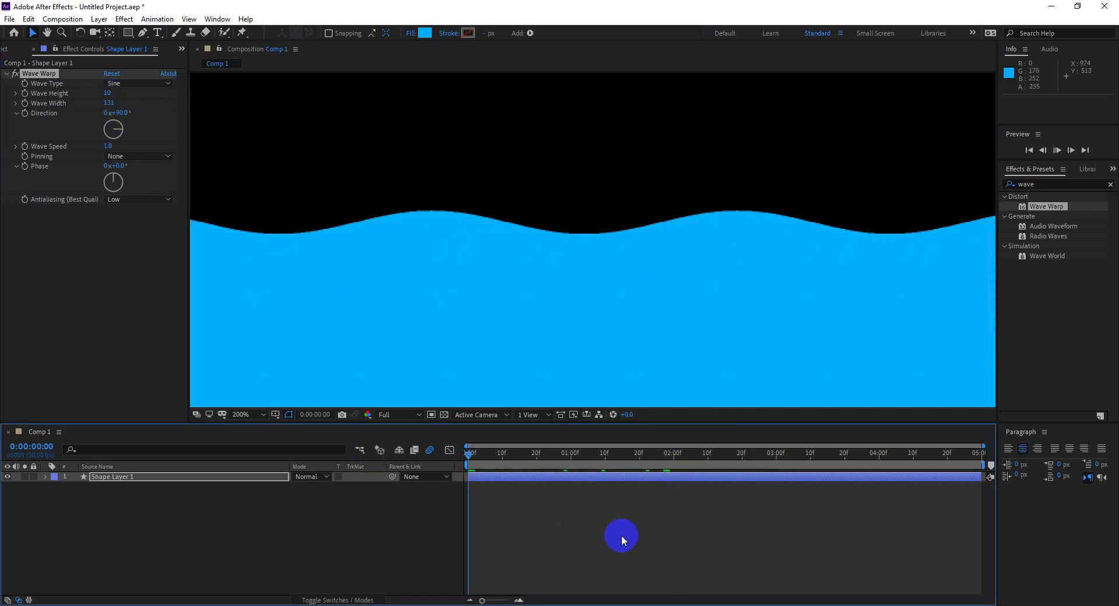
key("space")
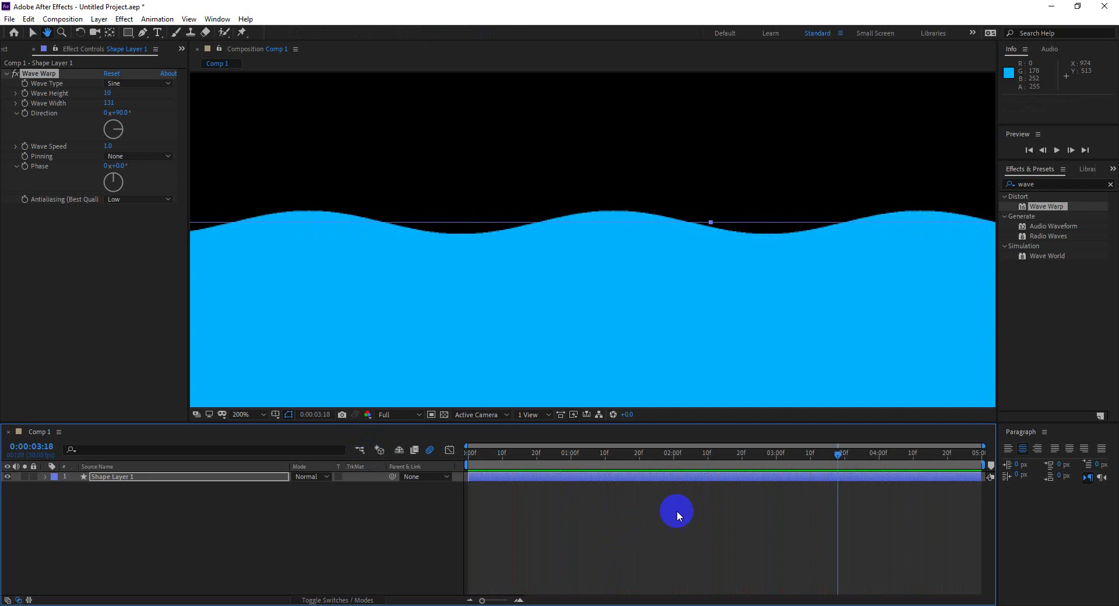
Stop the preview, return to the first frame, and undo an accidental move of the wave shape
left_click(641, 282)
scroll(638, 277, "down", 5)
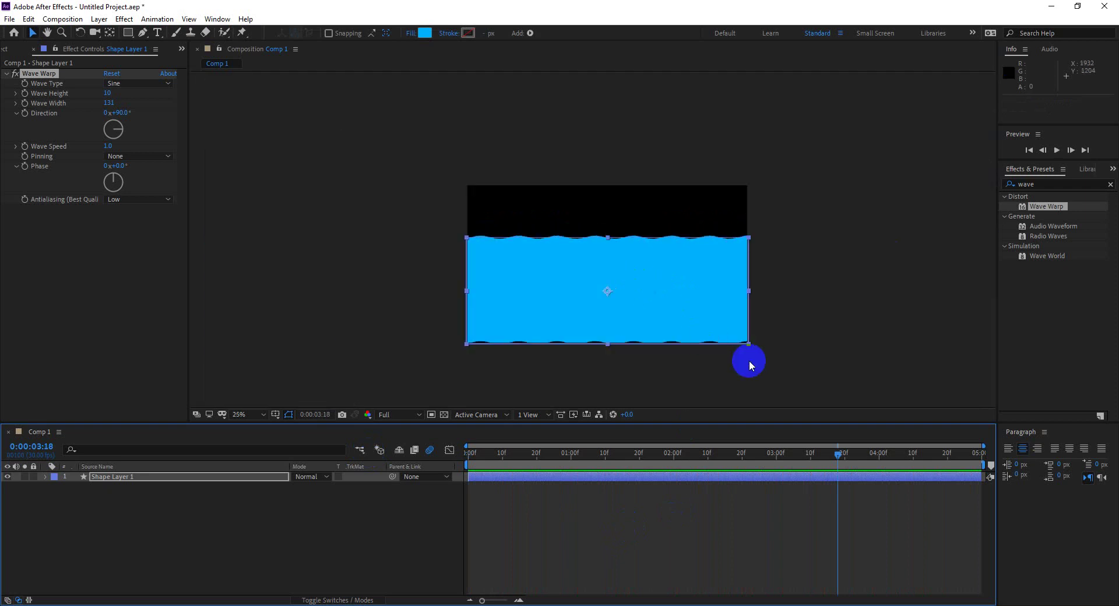
scroll(743, 358, "up", 2)
key("v")
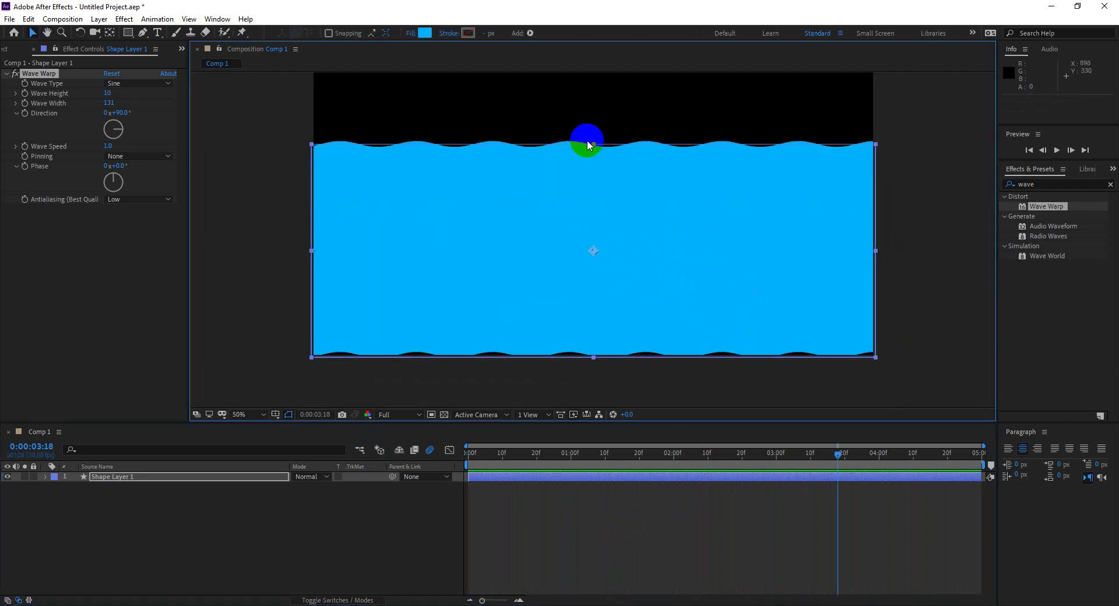
left_click_drag(837, 450, 449, 422)
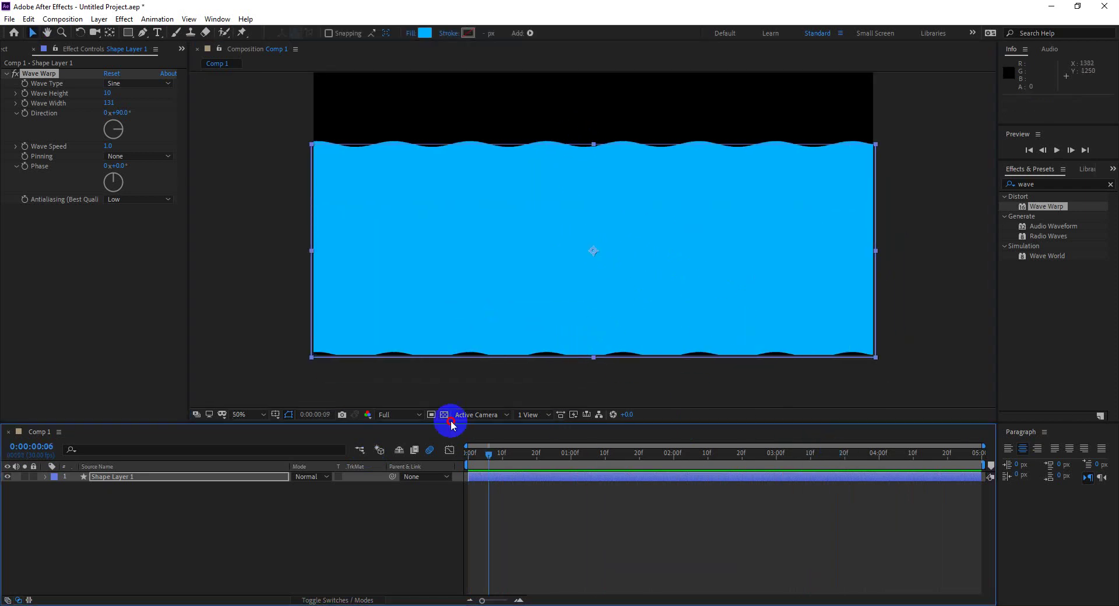
left_click(606, 260)
left_click_drag(658, 247, 643, 269)
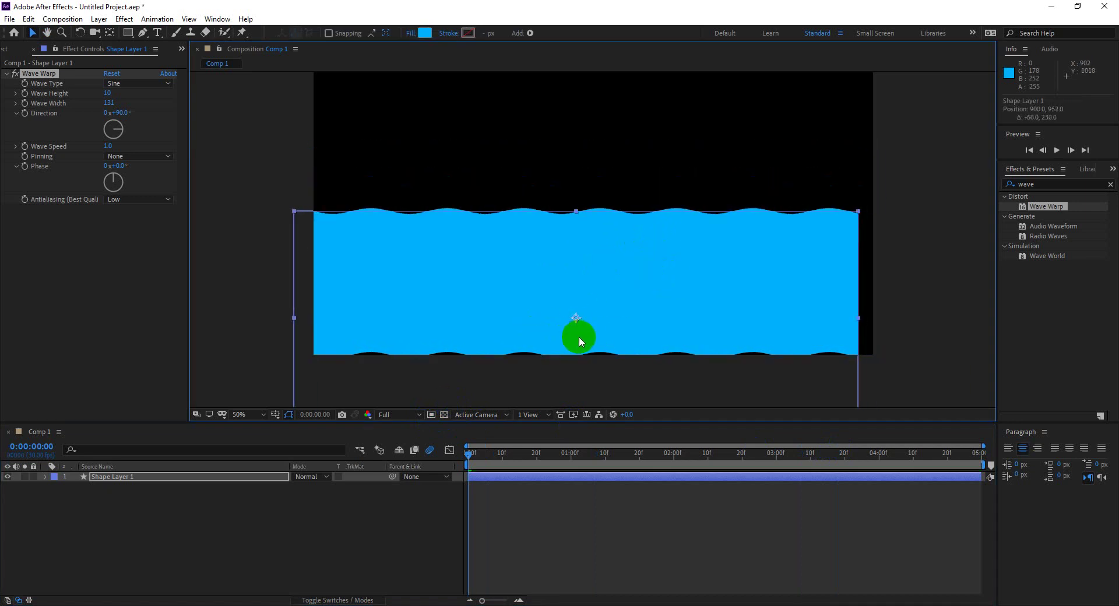
key("ctrl+z")
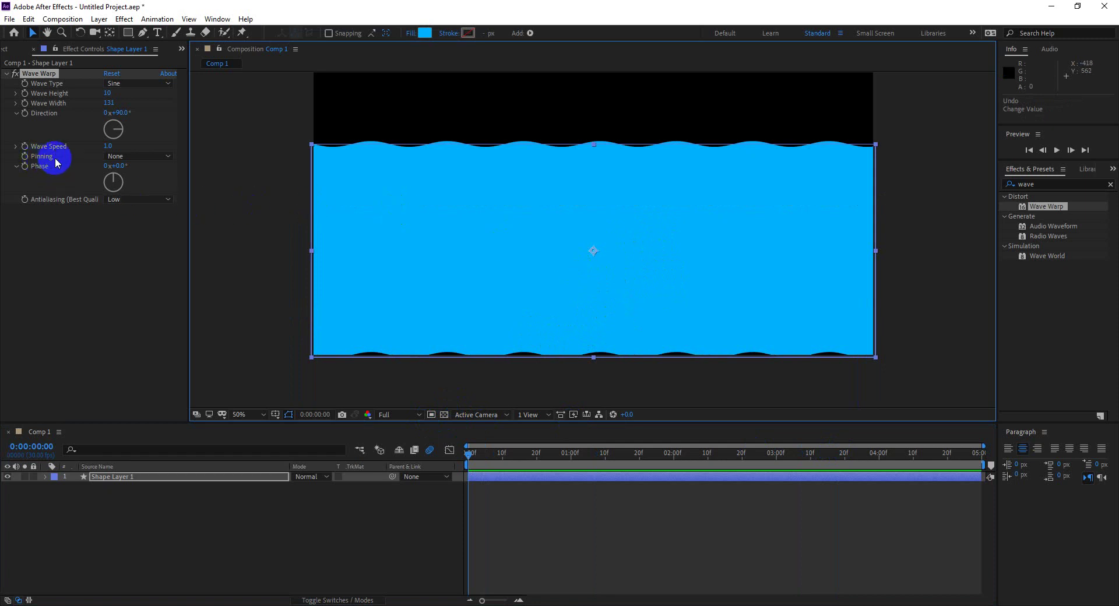
Set Wave Warp Pinning to Bottom Edge and preview the rippling top edge
left_click(113, 156)
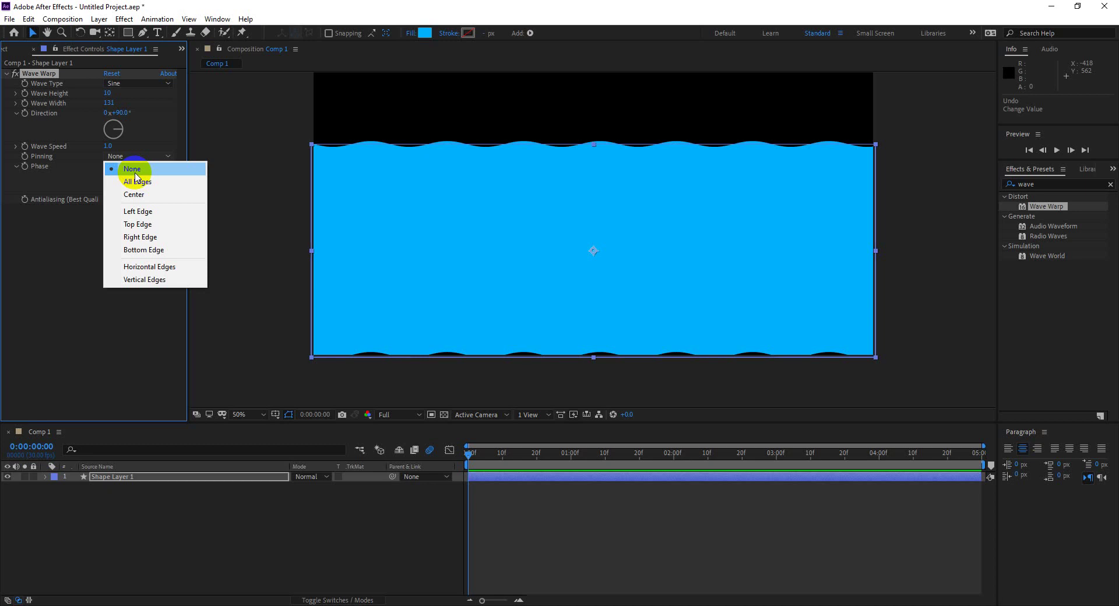
left_click(597, 318)
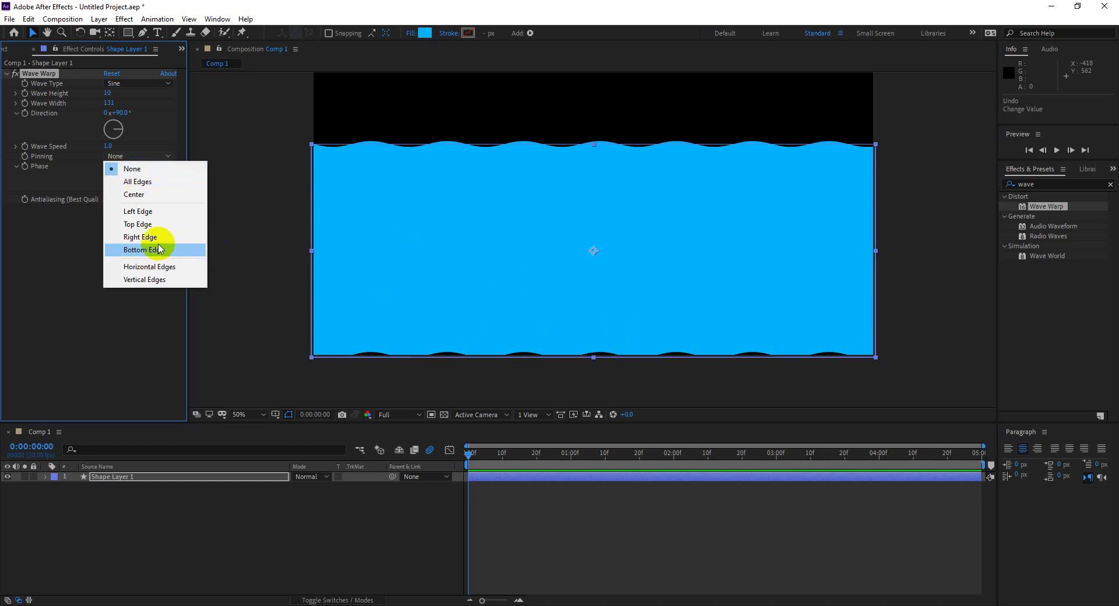
left_click(134, 249)
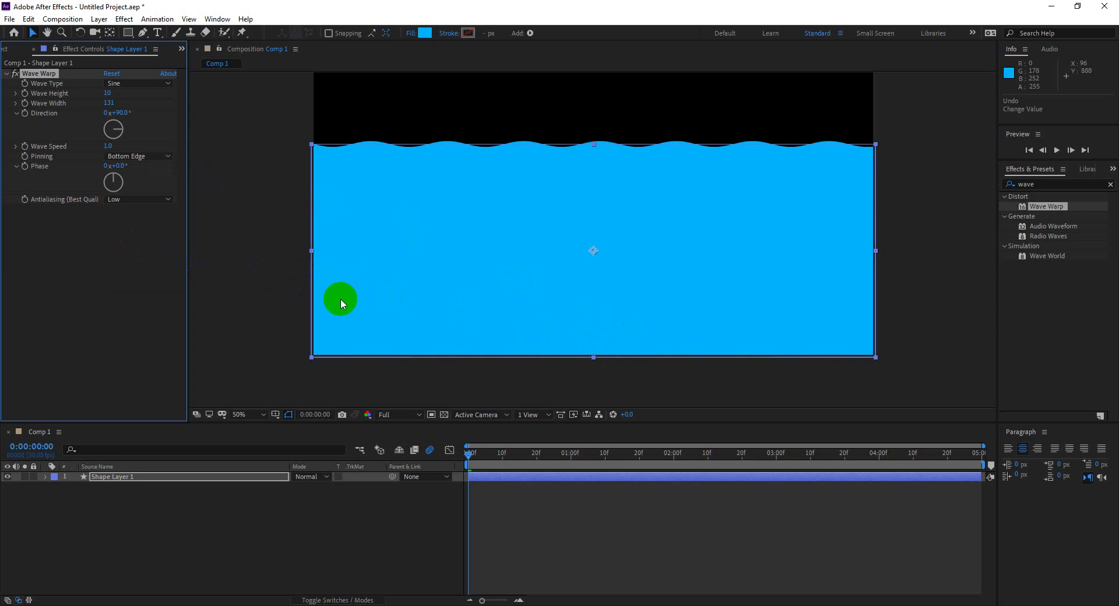
left_click(134, 157)
left_click(480, 423)
key("space")
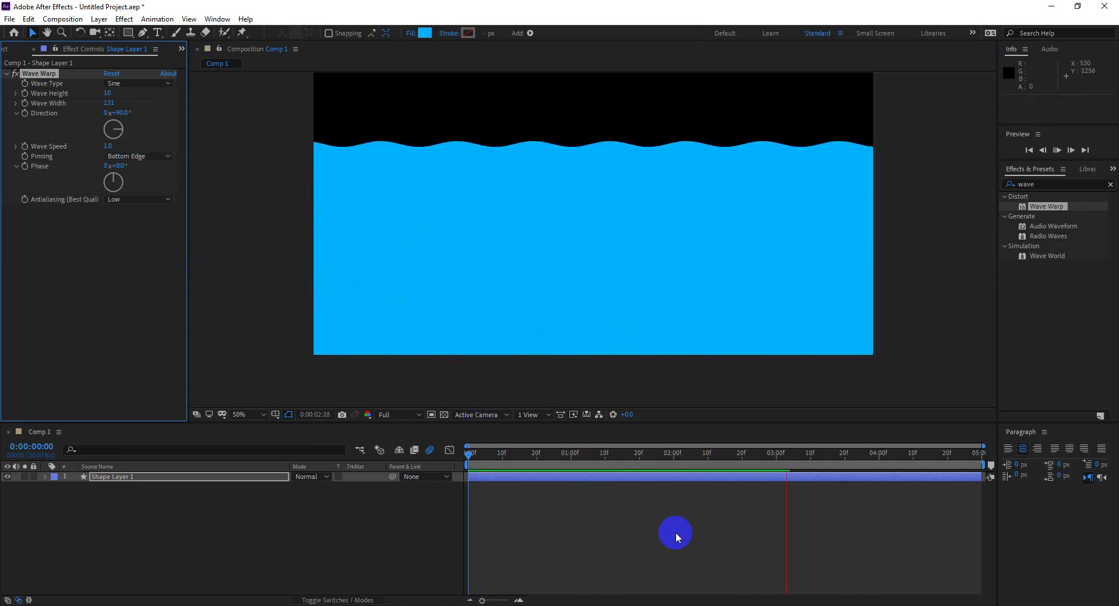
left_click(676, 533)
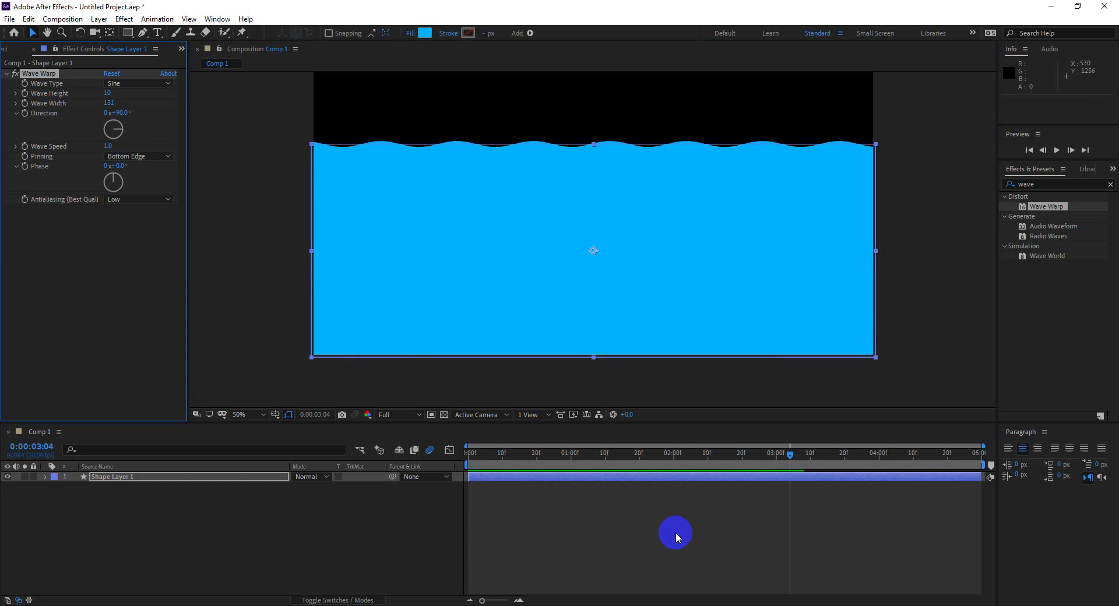
Duplicate Shape Layer 1 and give the copy a deeper blue fill (#0094FC)
left_click(137, 519)
left_click(120, 477)
key("ctrl+d")
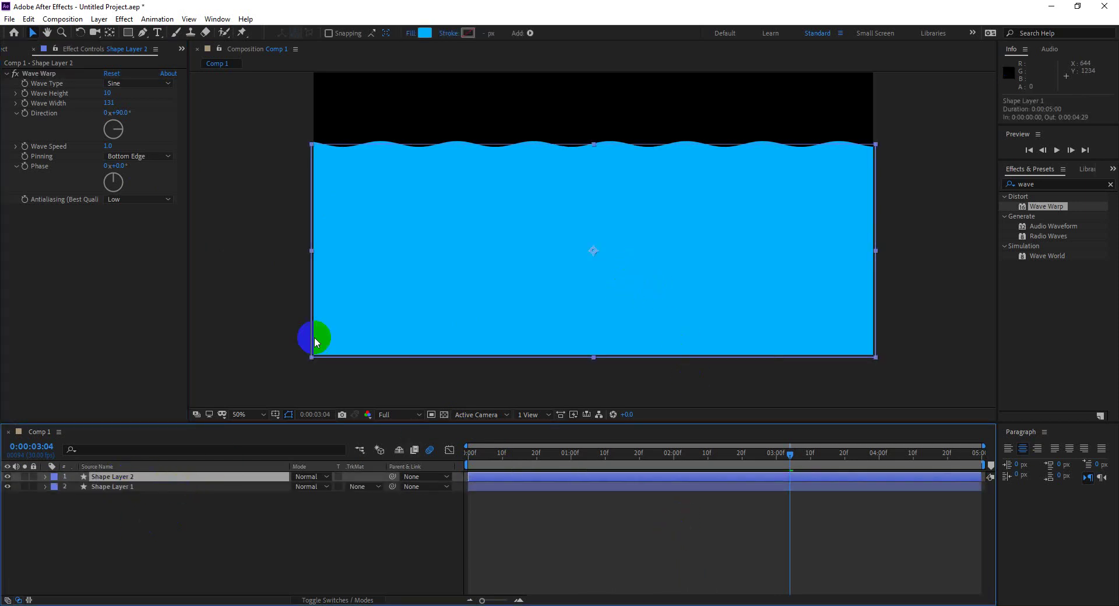
left_click(425, 32)
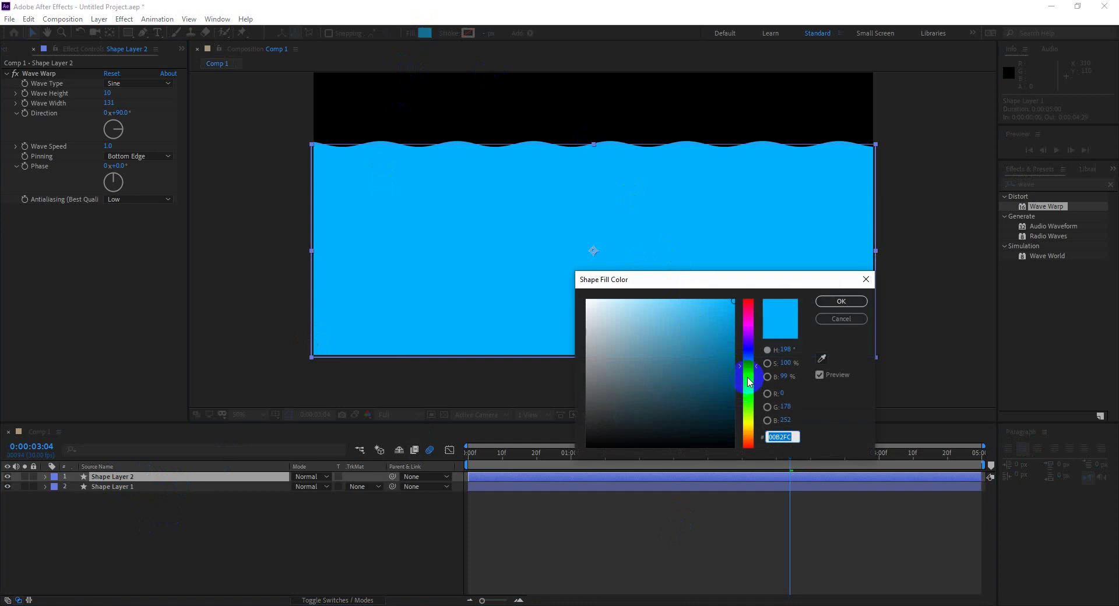
left_click(755, 365)
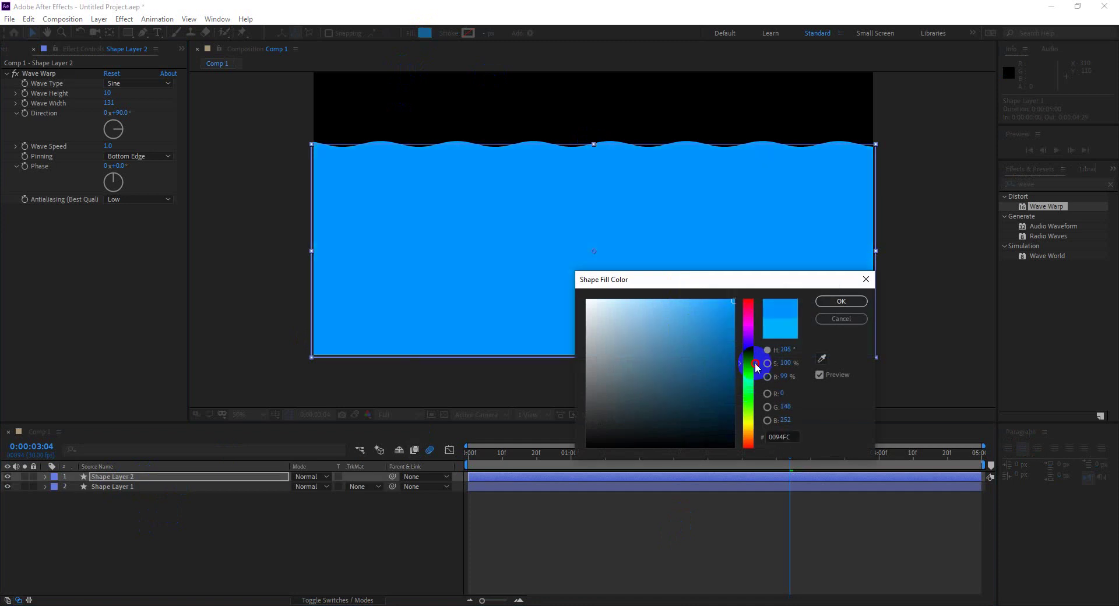
left_click(841, 301)
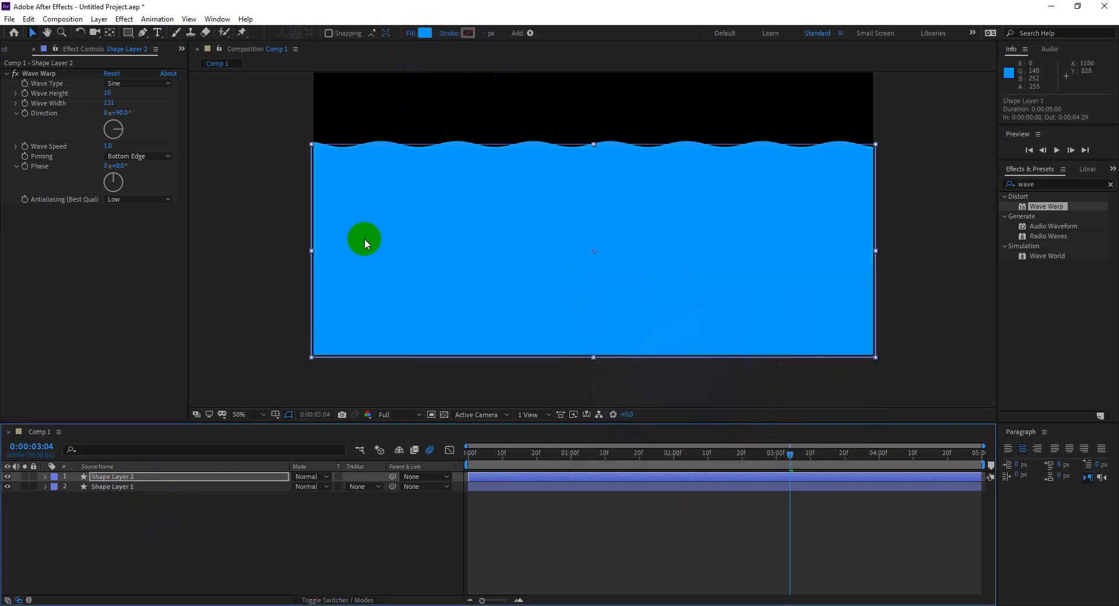
Set the copy's Wave Width to 150, move it down 10 px, and preview
left_click(106, 104)
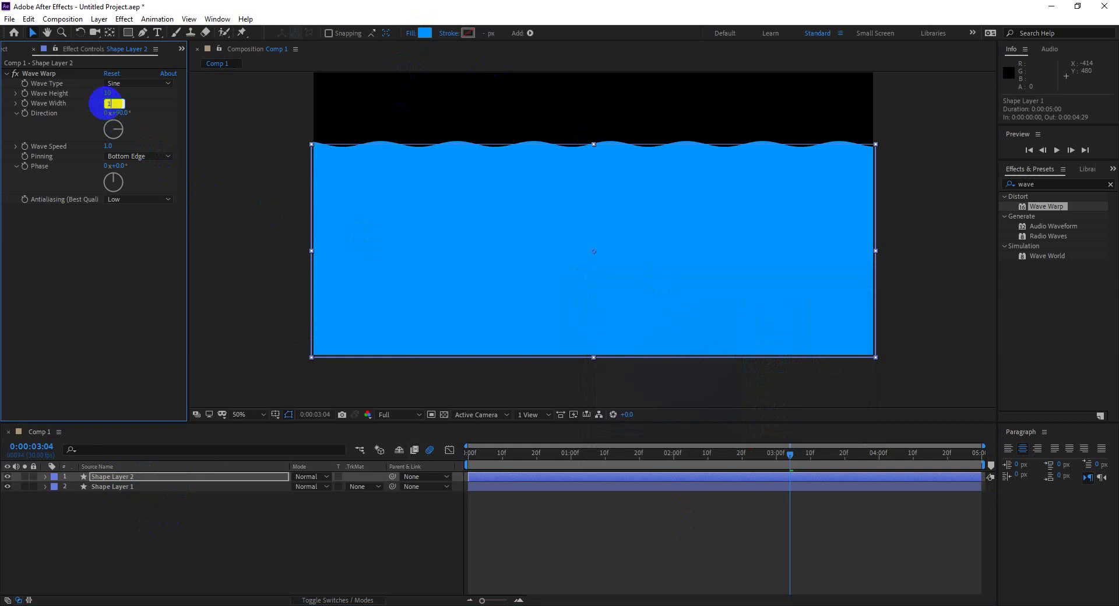
type("50")
key("Return")
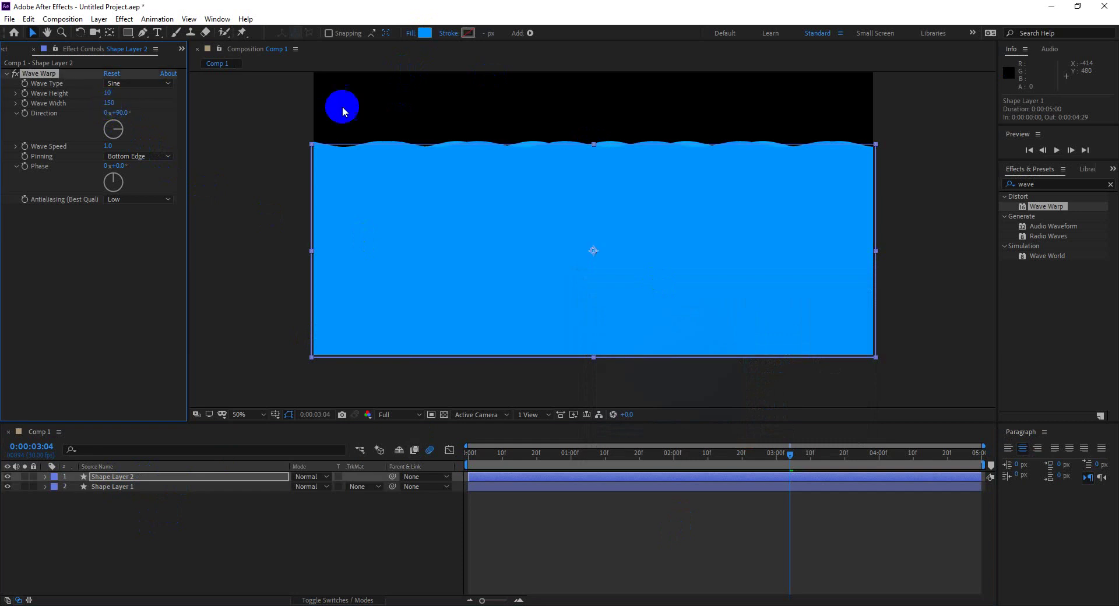
left_click_drag(582, 180, 584, 188)
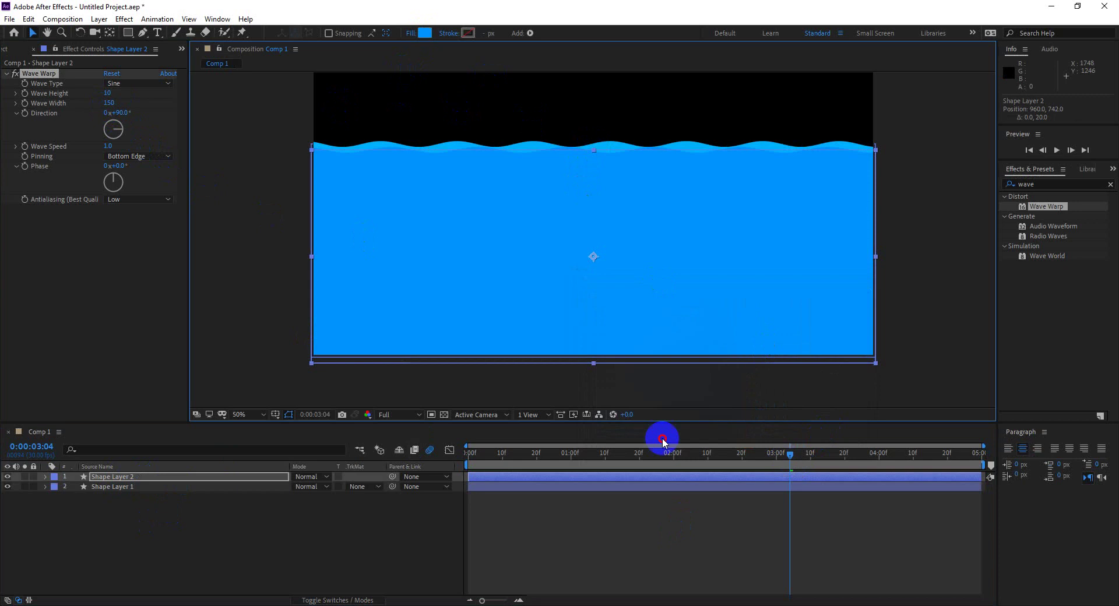
key("Home")
key("space")
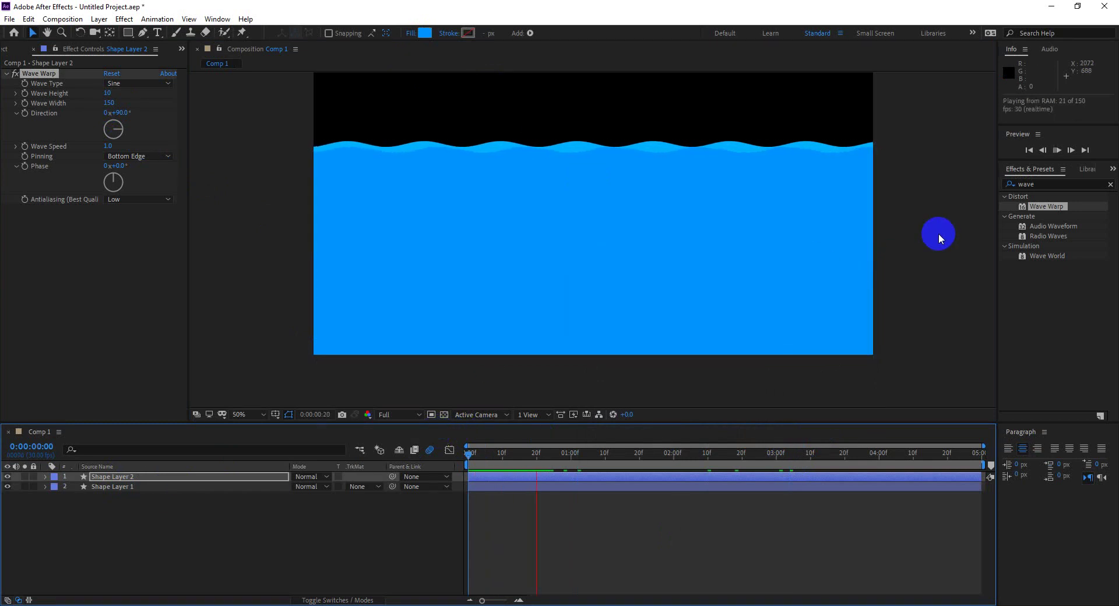
key("space")
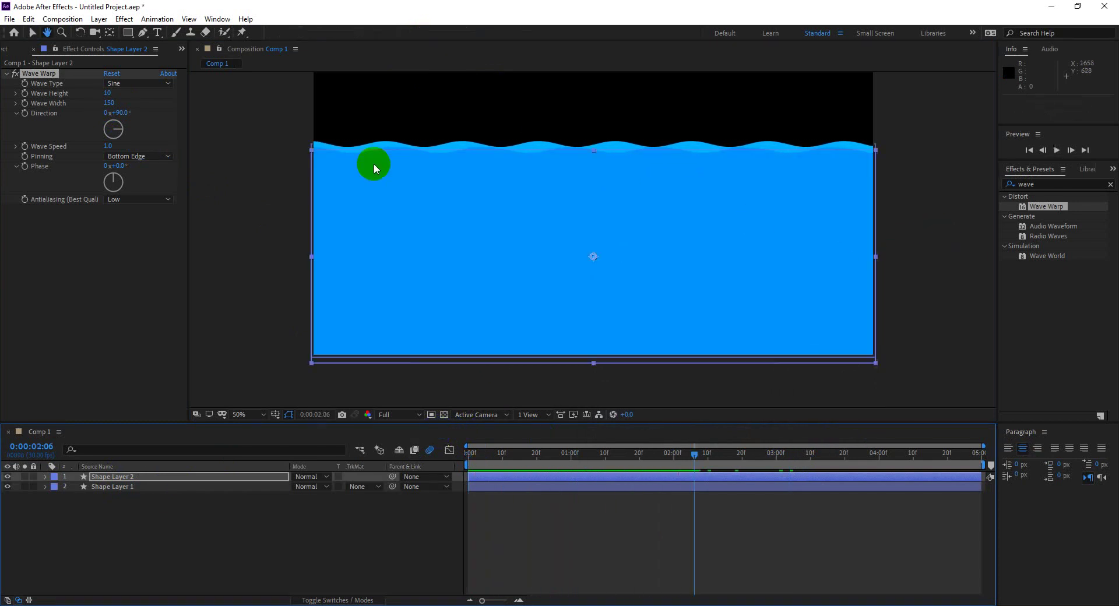
Change Wave Width to 100 and Wave Speed to 2.0, preview, then select both wave layers
left_click(111, 103)
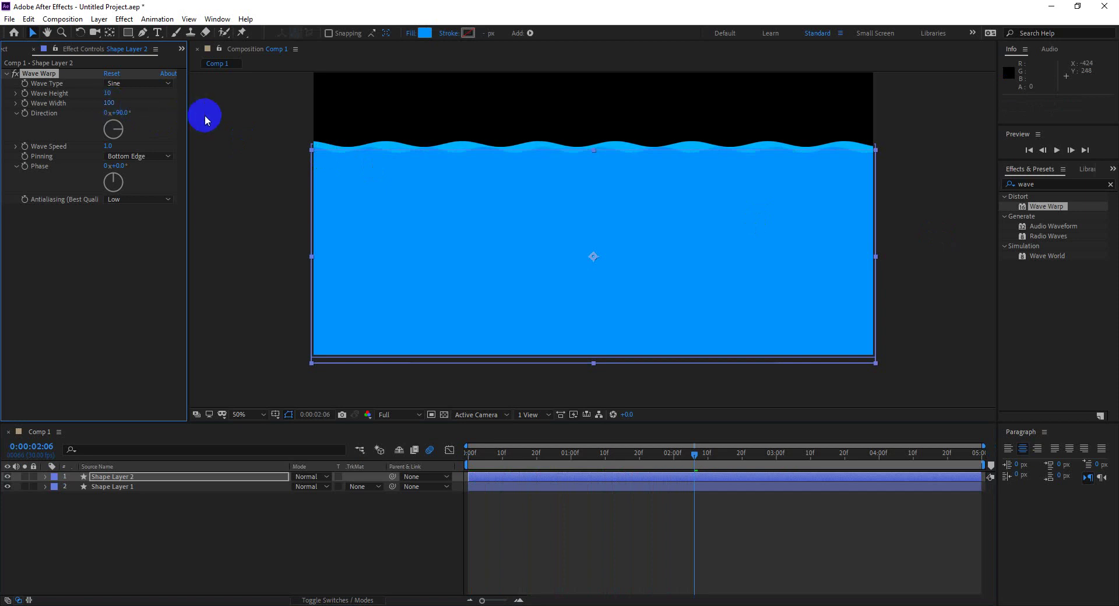
left_click(663, 299)
key("space")
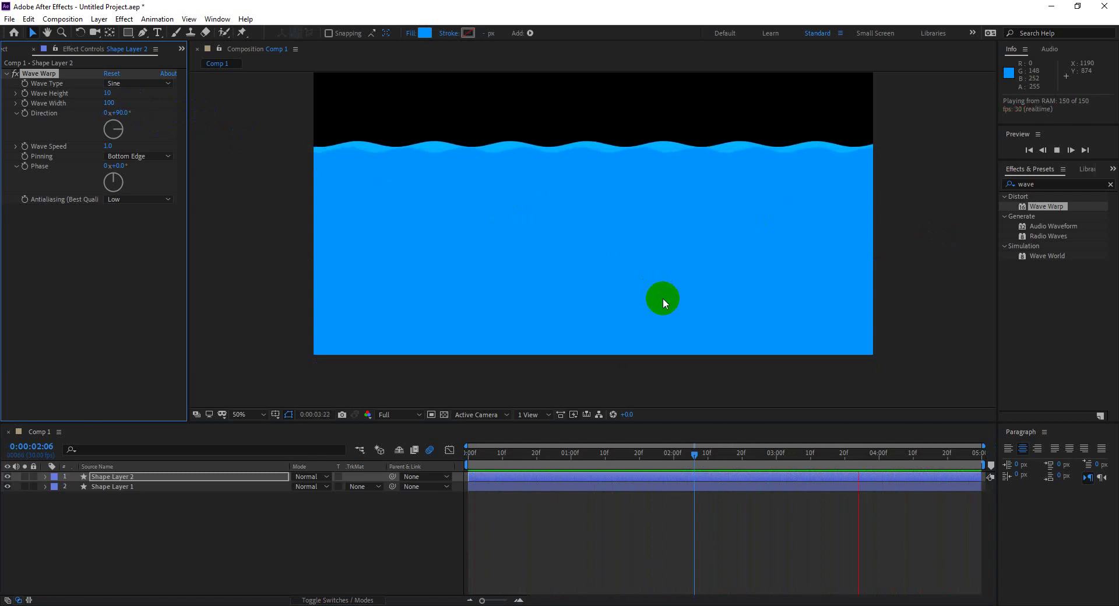
left_click(662, 299)
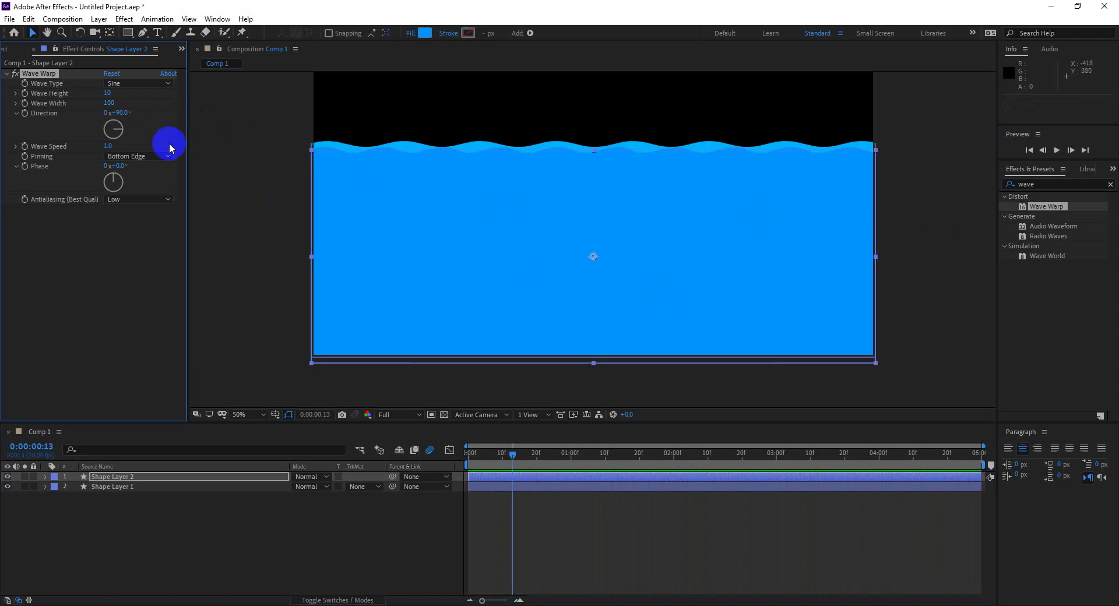
left_click(108, 145)
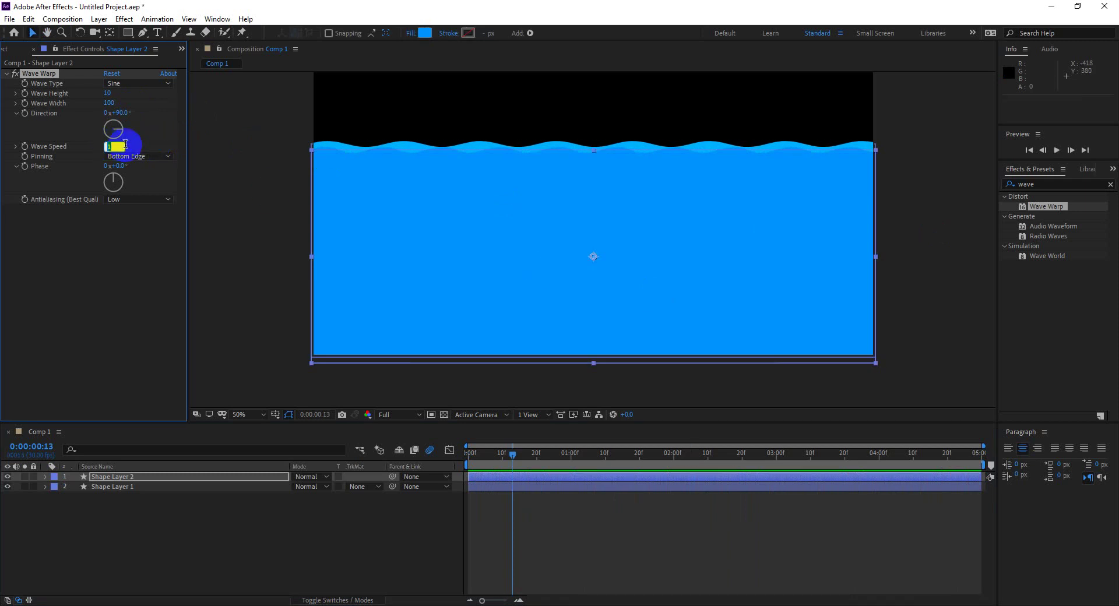
type("2")
key("Return")
key("space")
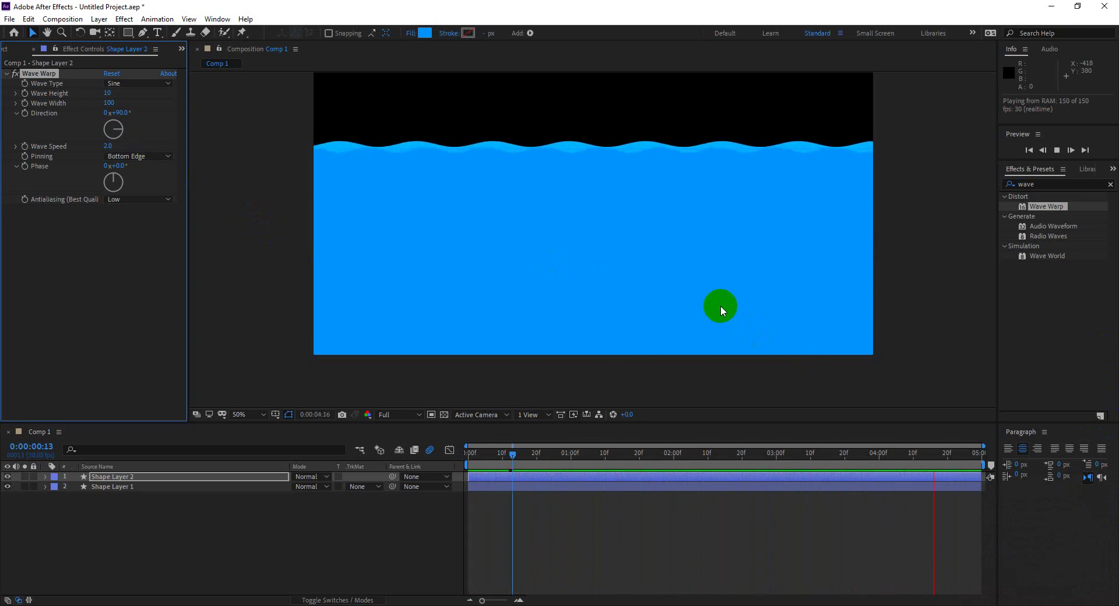
left_click(415, 121)
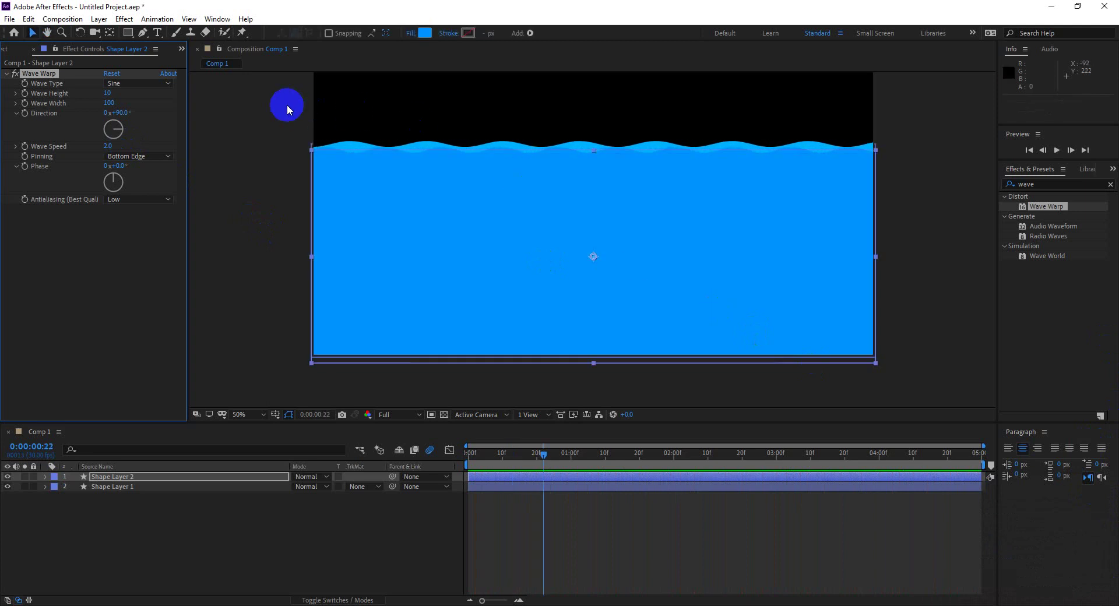
left_click_drag(287, 104, 452, 252)
Delete both wave layers and draw a blue trapezoid with the Pen tool from the frame's top edge
key("Delete")
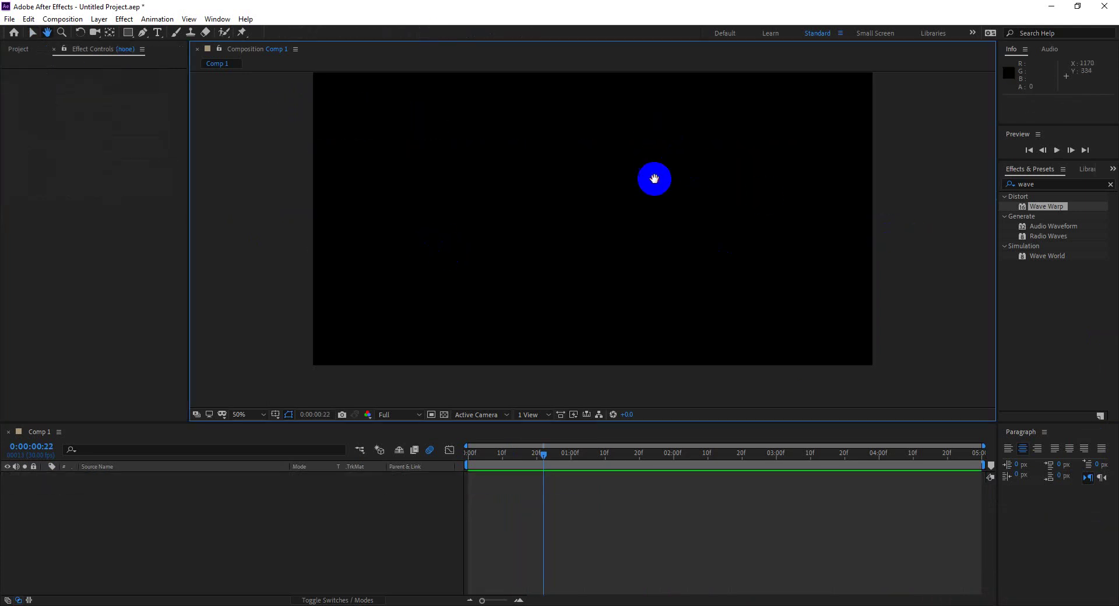
left_click_drag(654, 177, 654, 201)
left_click(128, 33)
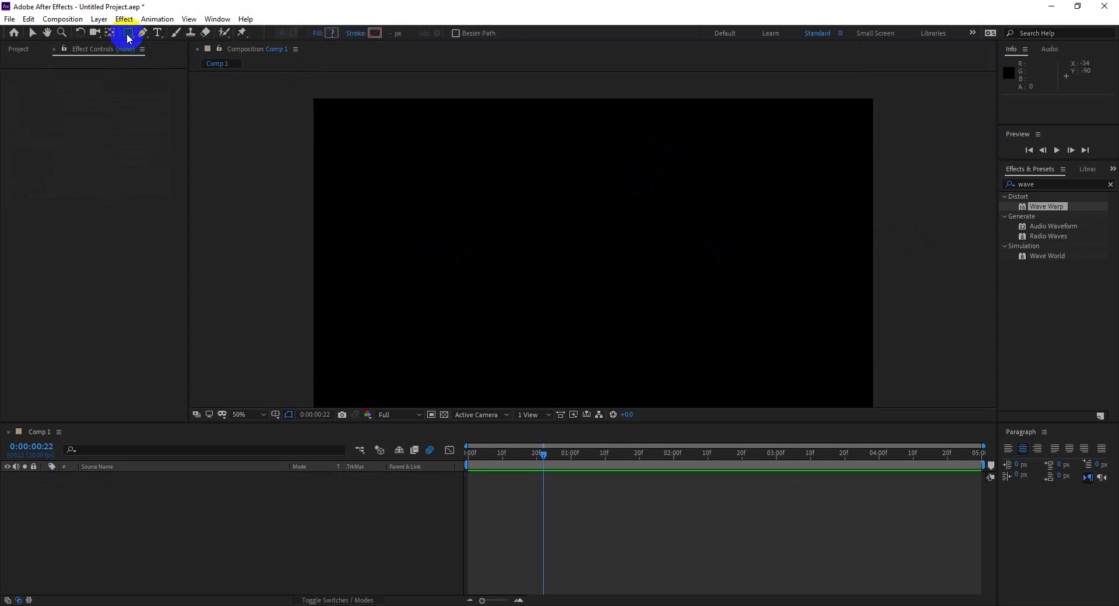
left_click(142, 33)
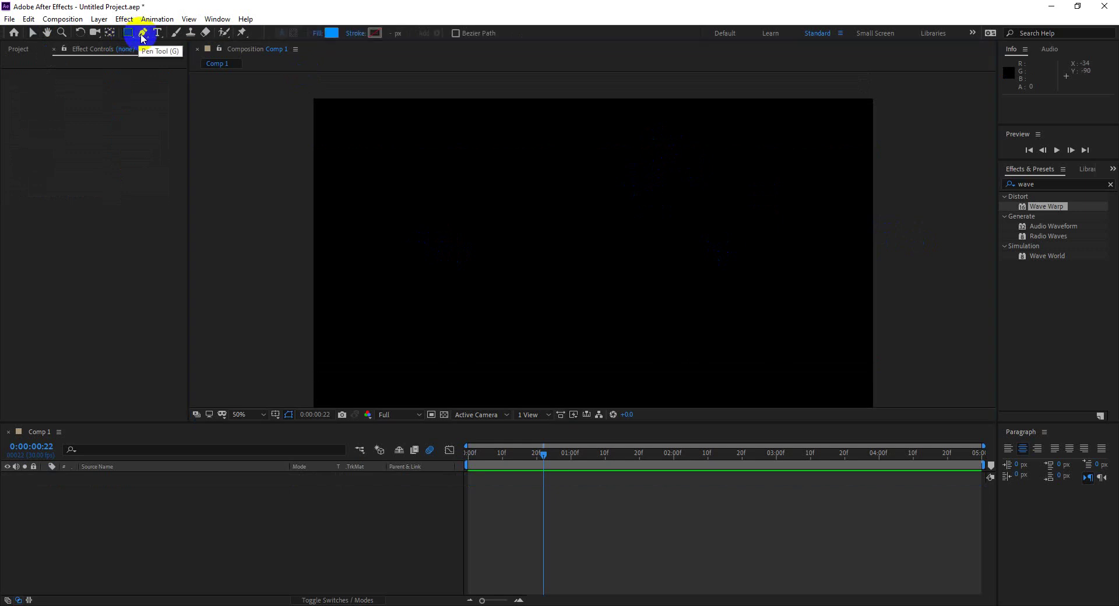
left_click(502, 100)
left_click(520, 237)
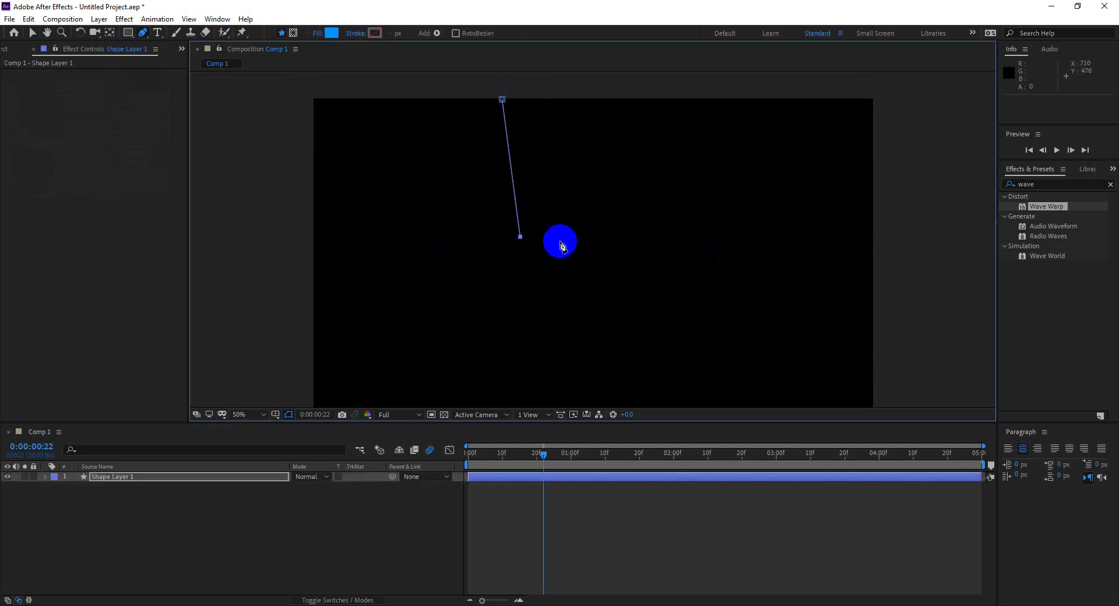
left_click(600, 237)
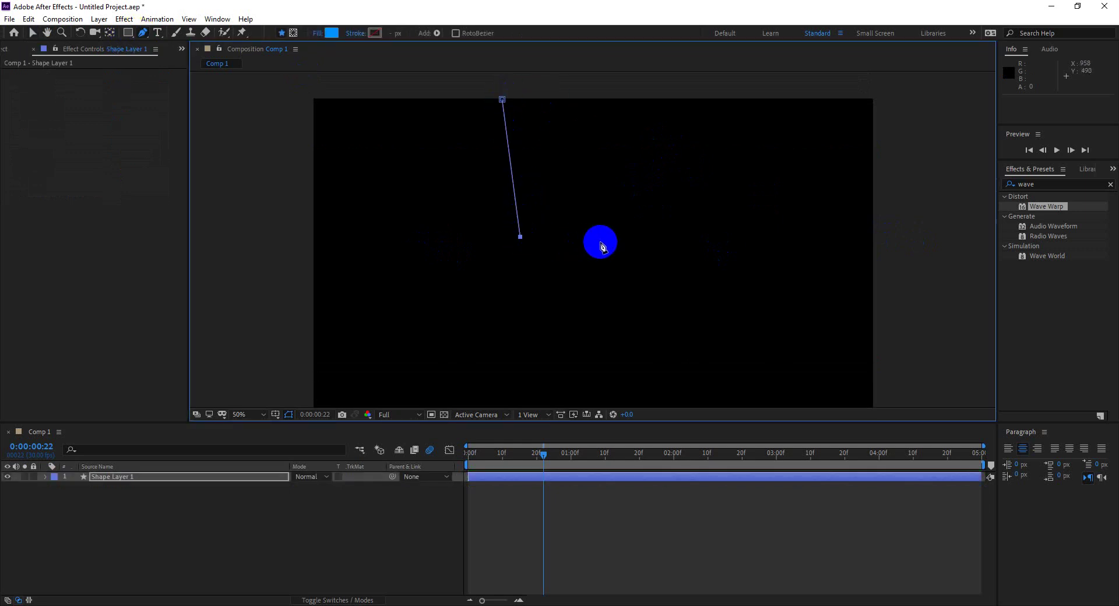
left_click(627, 100)
left_click(502, 99)
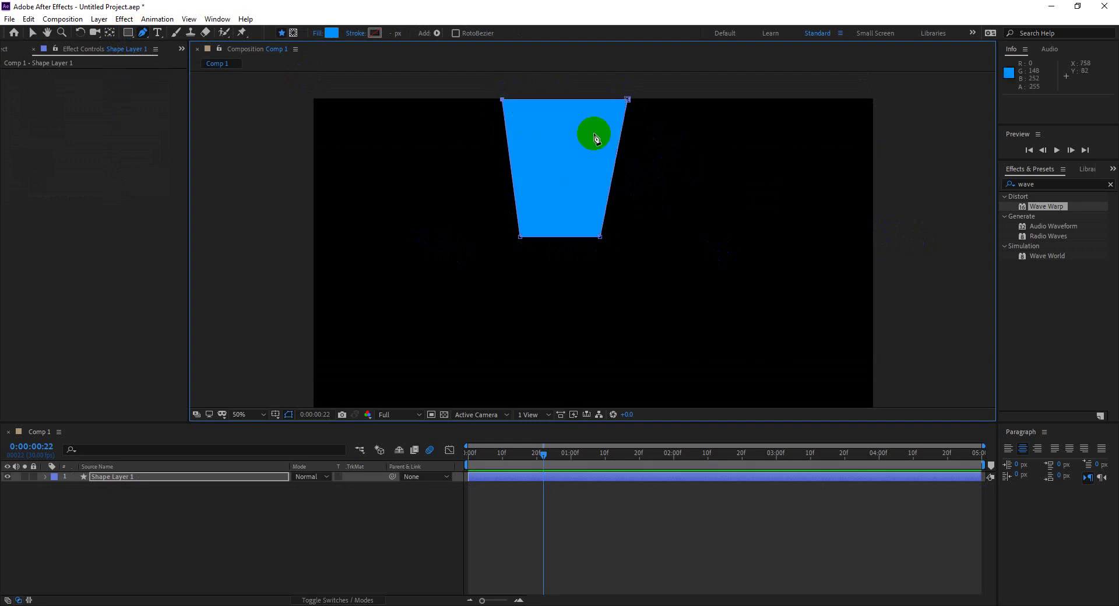
Nudge the trapezoid slightly right, apply Wave Warp to it, and preview
left_click(34, 33)
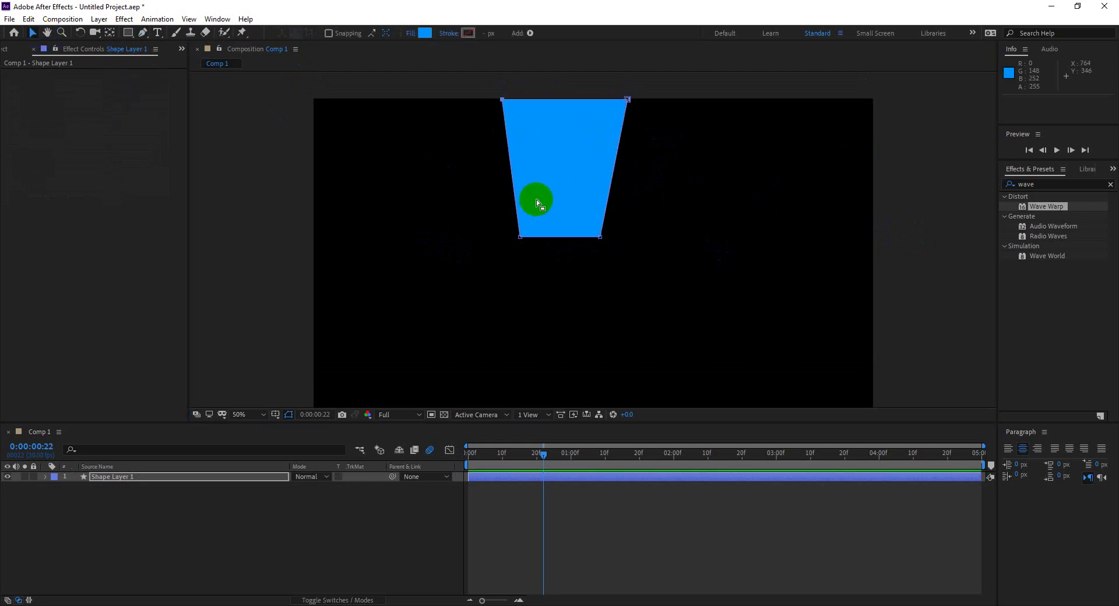
left_click(574, 178)
left_click_drag(567, 170, 577, 173)
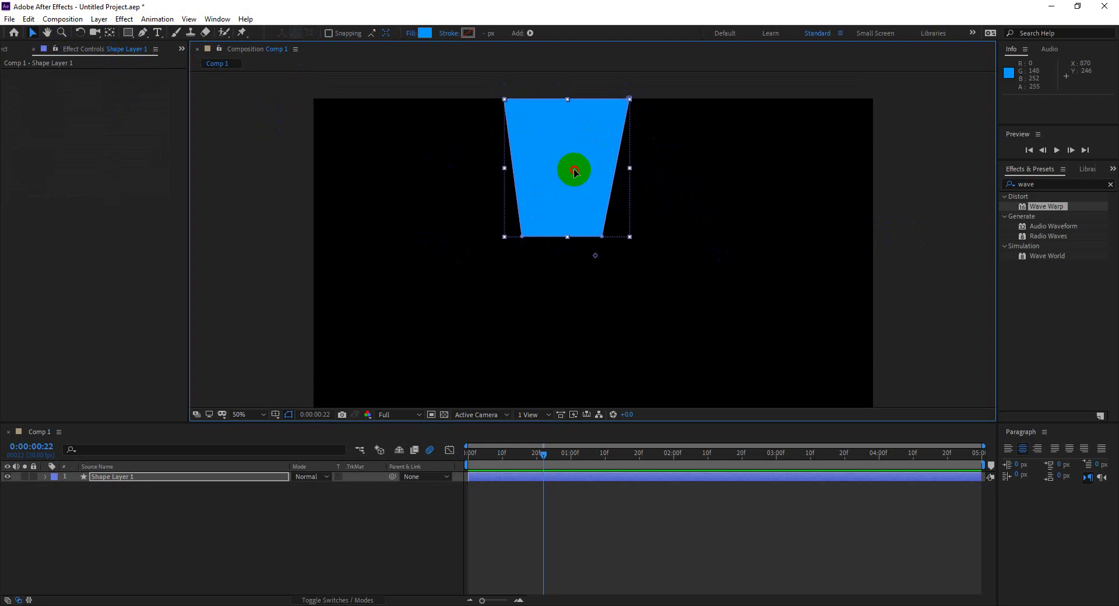
left_click_drag(1051, 210, 599, 229)
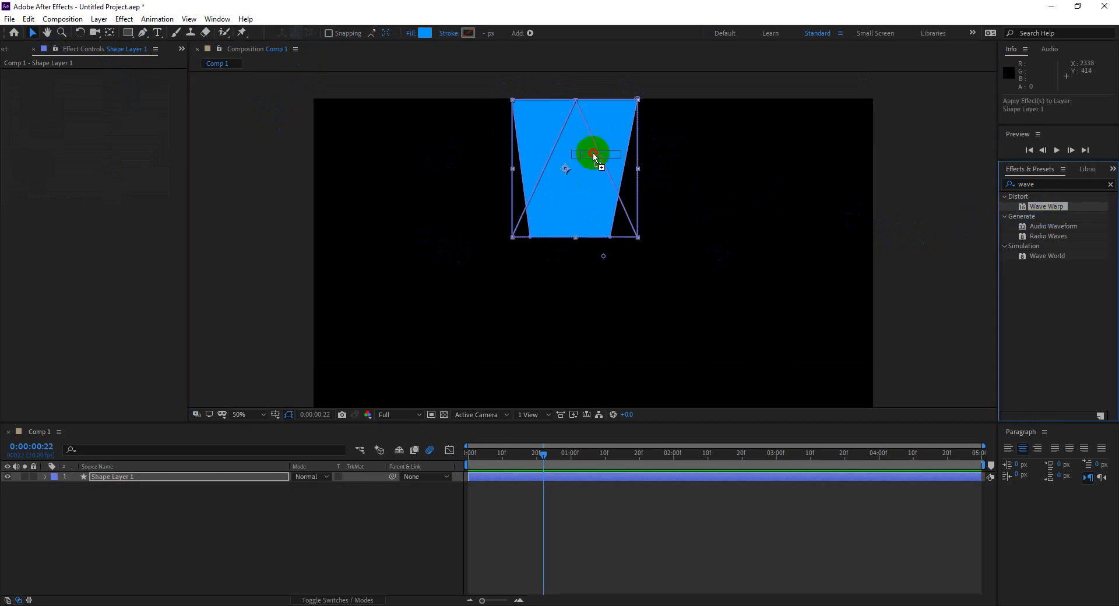
key("period")
key("space")
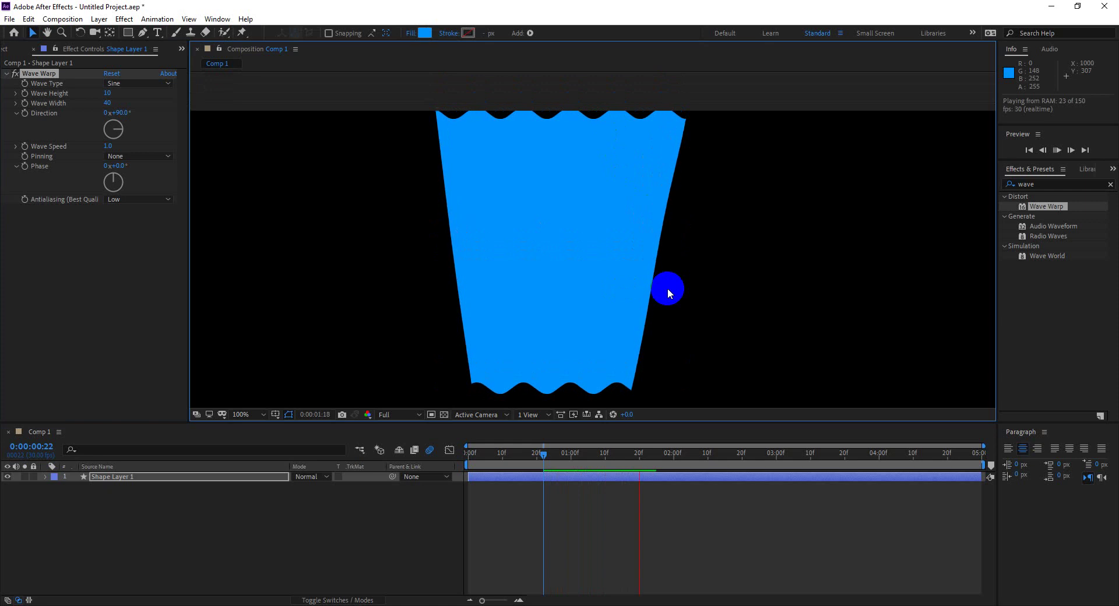
Set Wave Warp Direction to 0° so the waves run down the sides, and preview
left_click(667, 288)
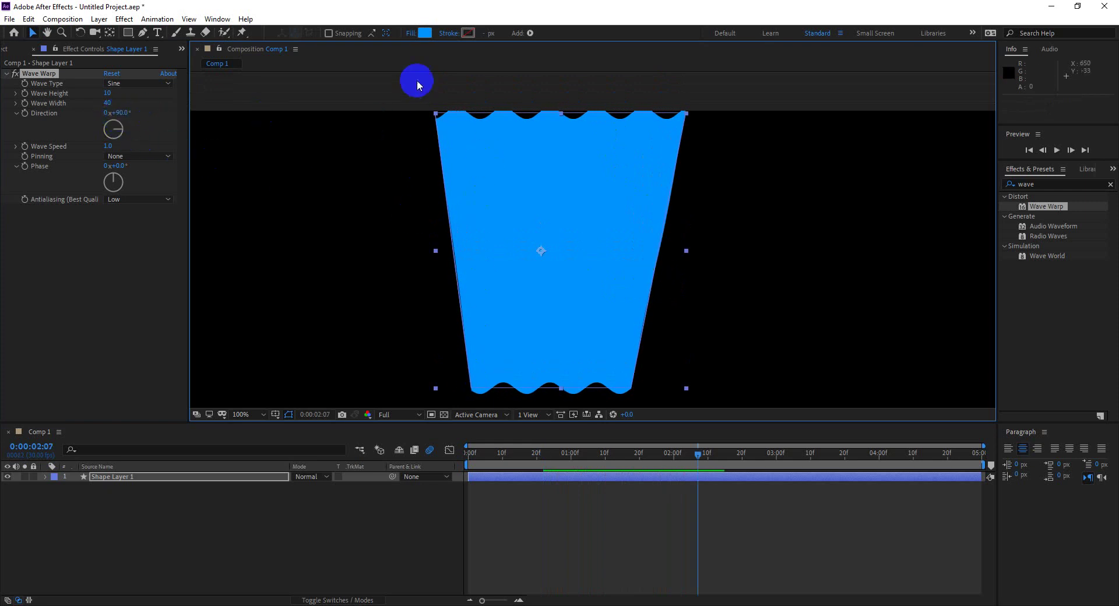
left_click(119, 113)
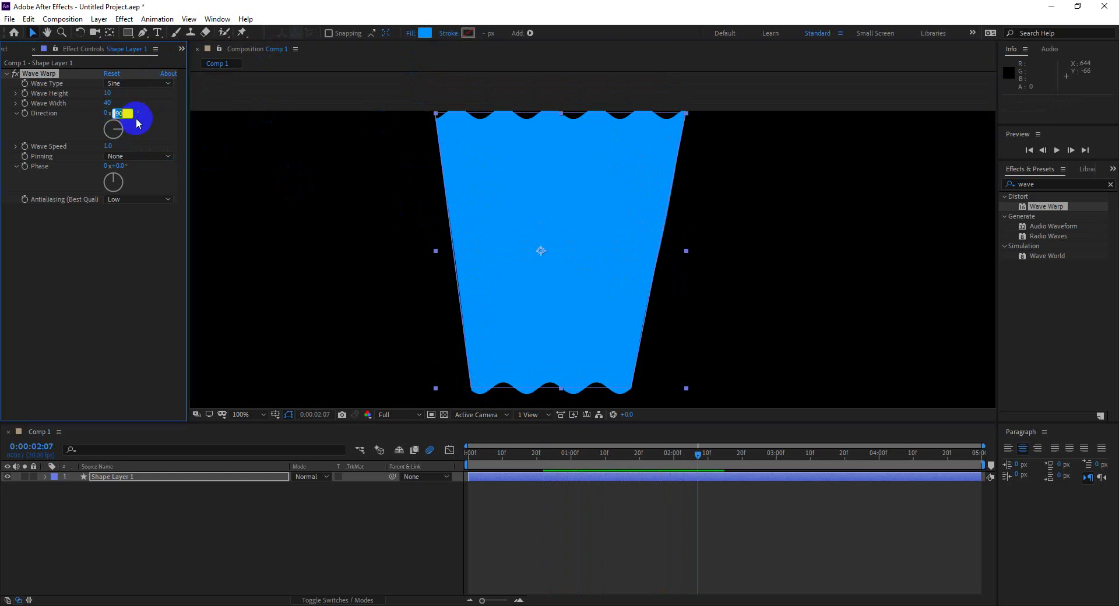
type("0")
key("Return")
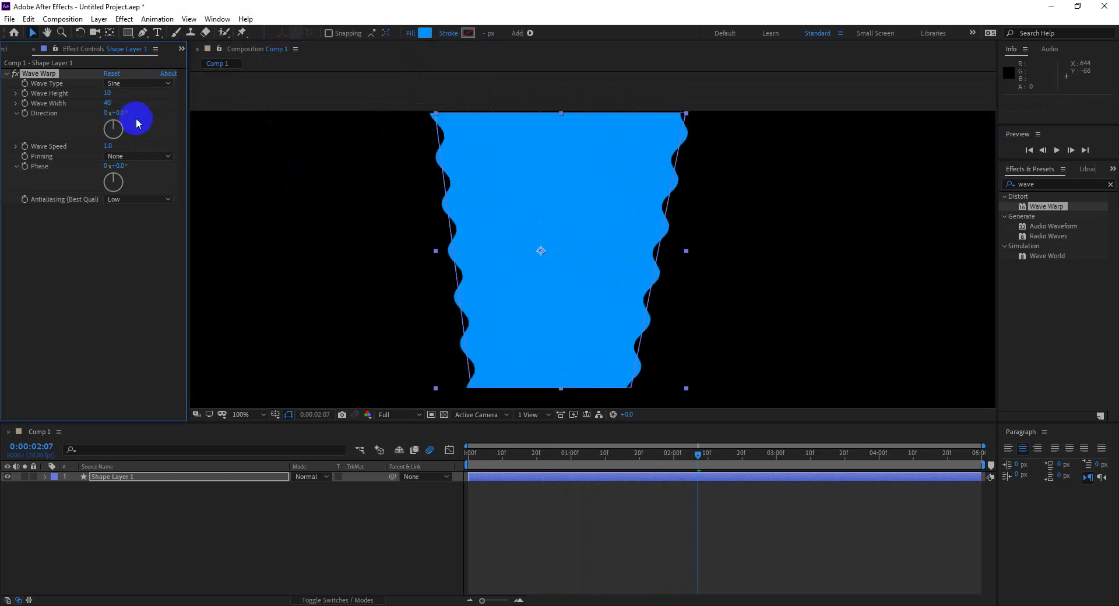
left_click(708, 481)
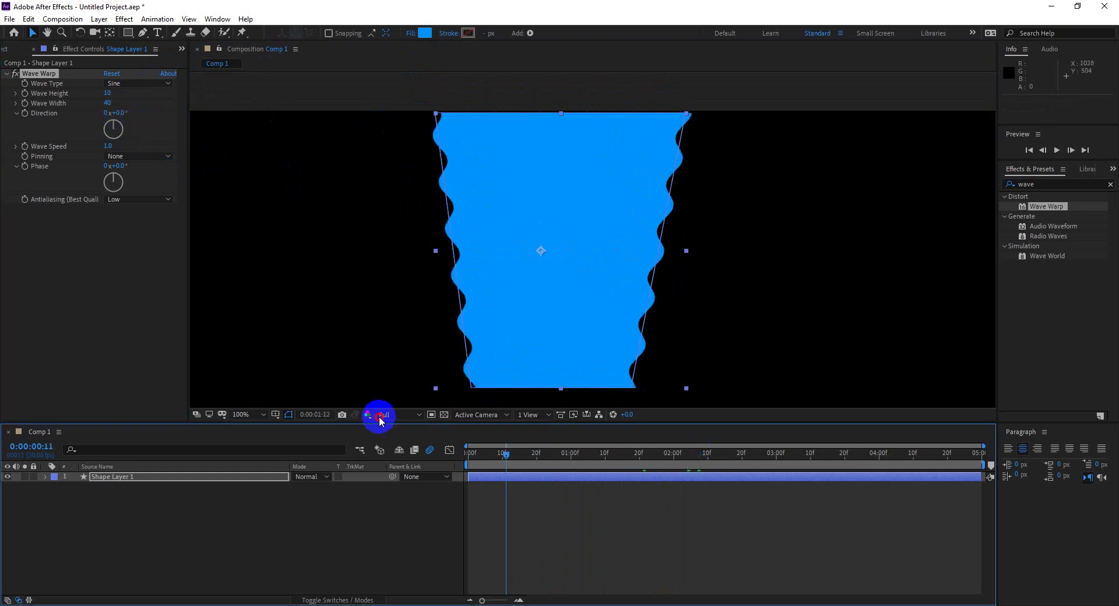
key("space")
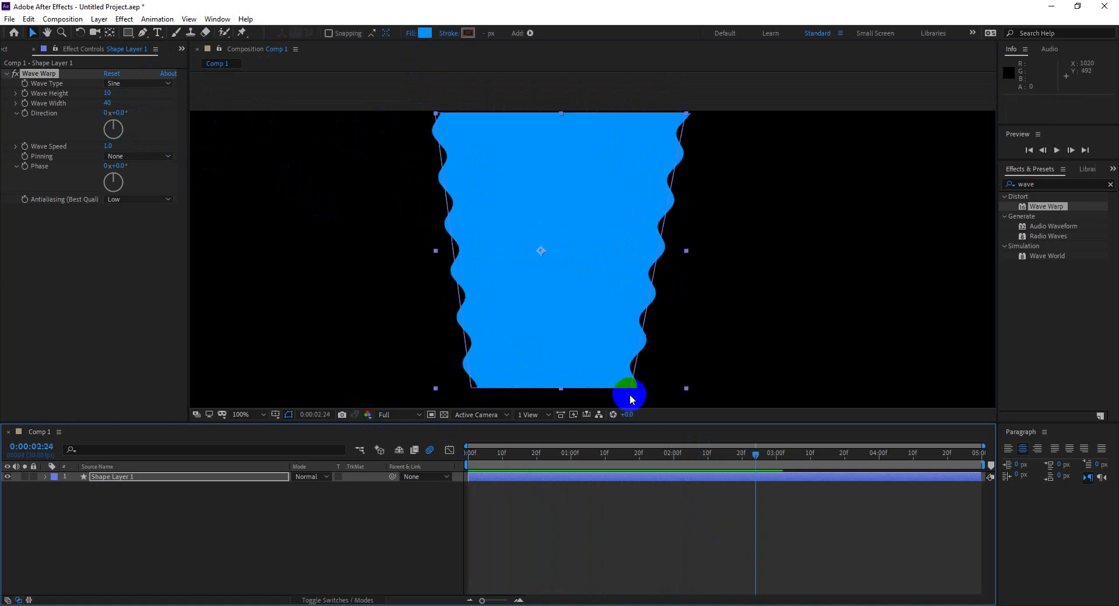
Replay from the start, then scrub Wave Width to 100 and preview again
key("space")
left_click_drag(721, 284, 736, 305)
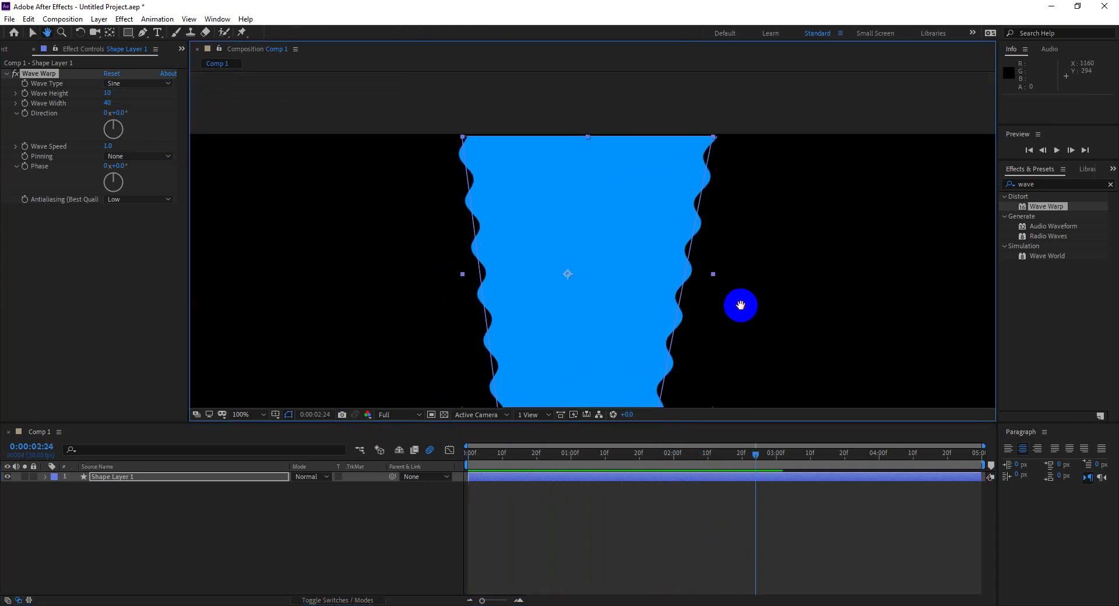
left_click(689, 257)
key("Home")
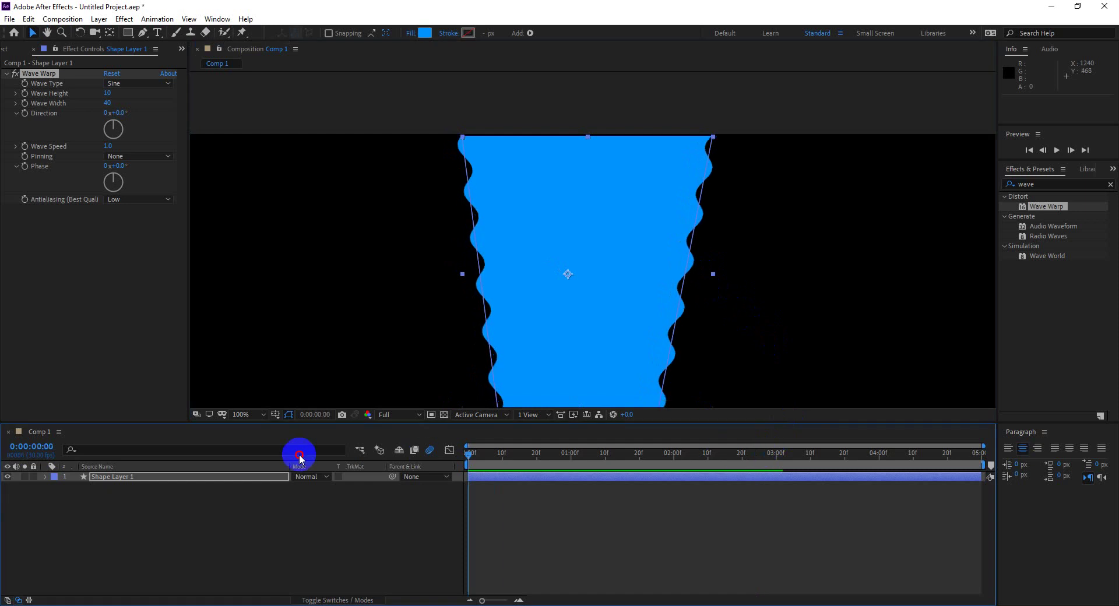
key("space")
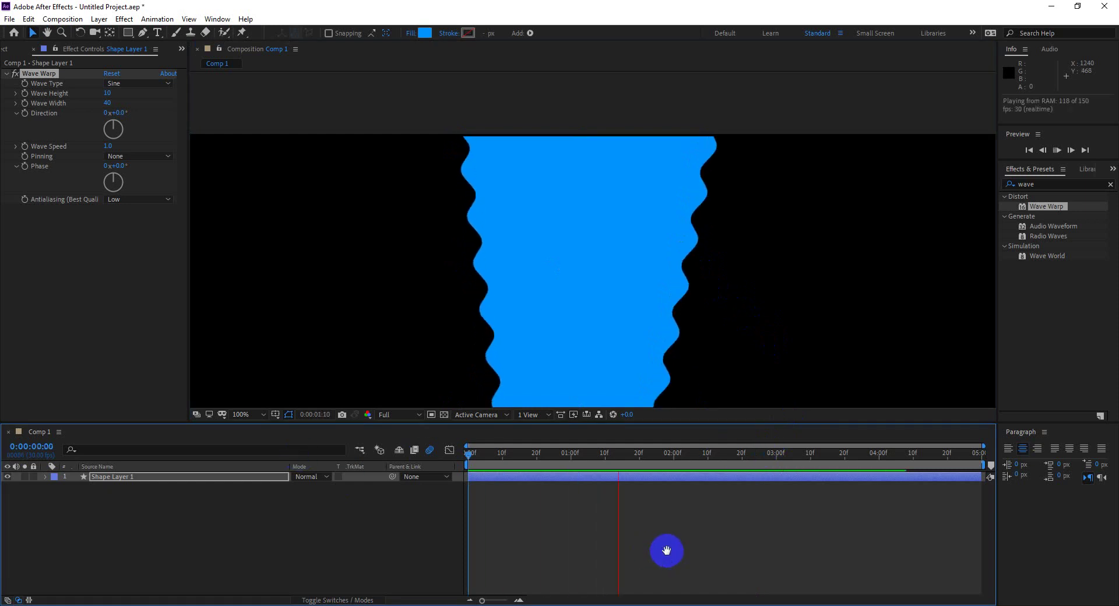
left_click(667, 552)
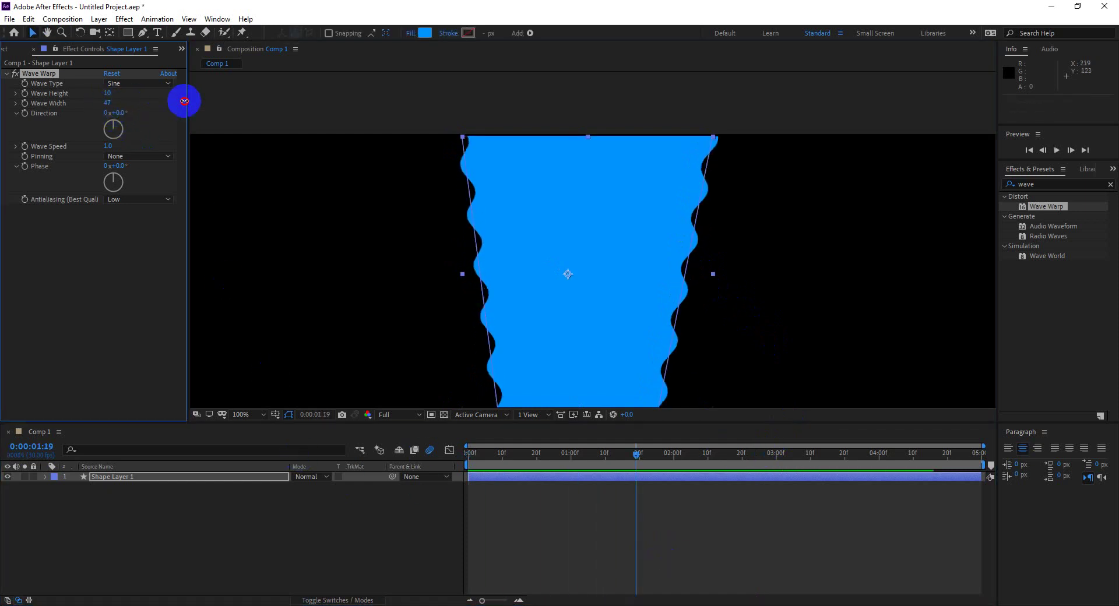
mouse_move(107, 103)
left_mouse_down()
mouse_move(543, 162)
mouse_move(519, 165)
left_mouse_up()
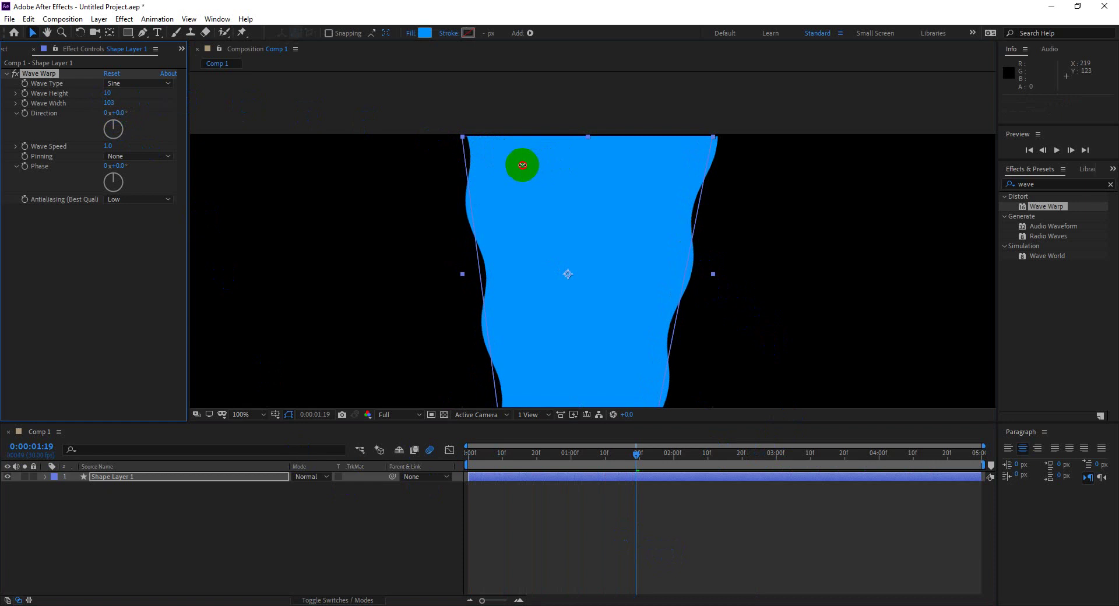
left_click_drag(642, 456, 370, 438)
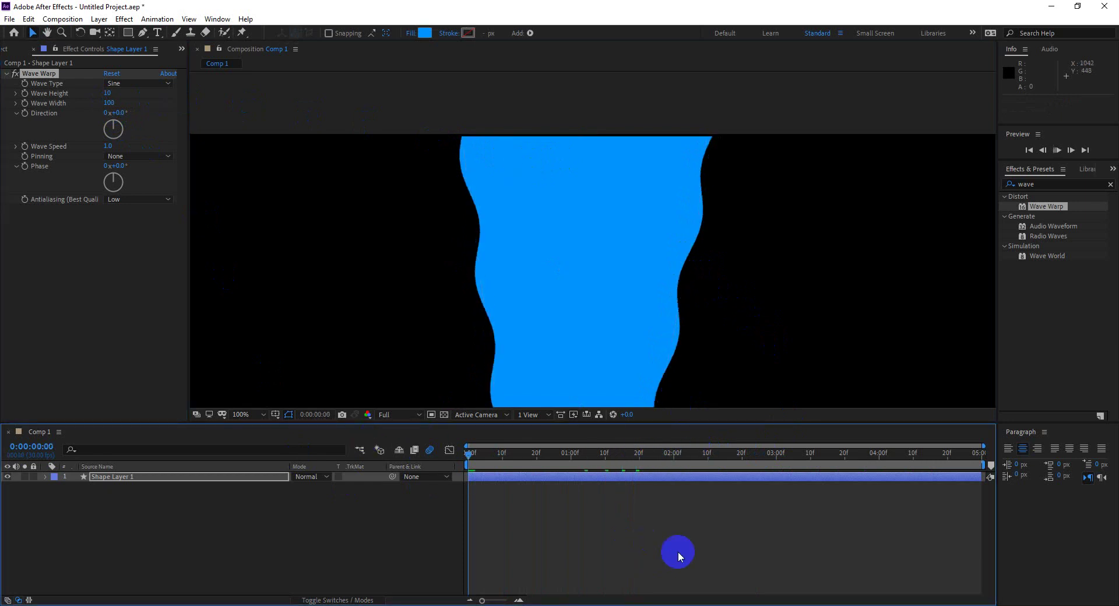
key("space")
Change the trapezoid's fill to medium grey 8E8E8E and preview it
left_click(426, 33)
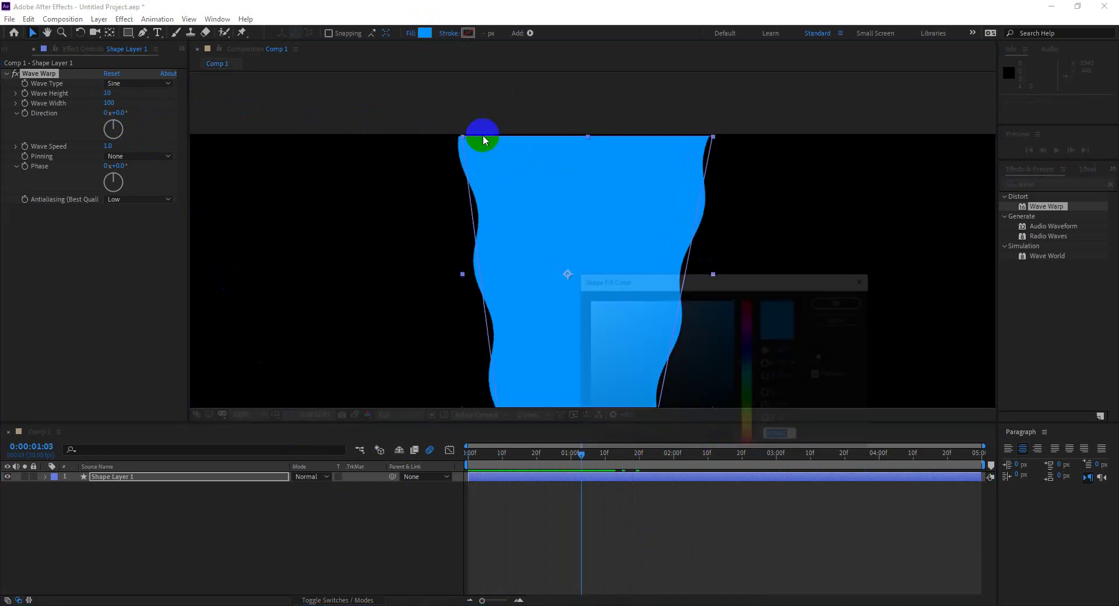
left_click(593, 317)
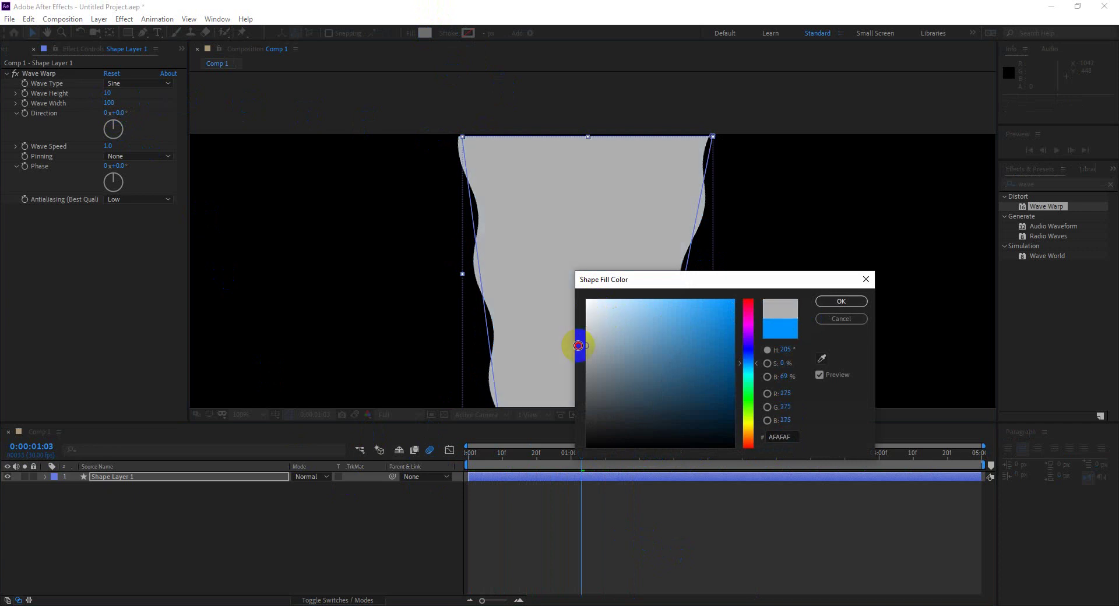
left_click_drag(593, 312, 586, 364)
left_click(842, 303)
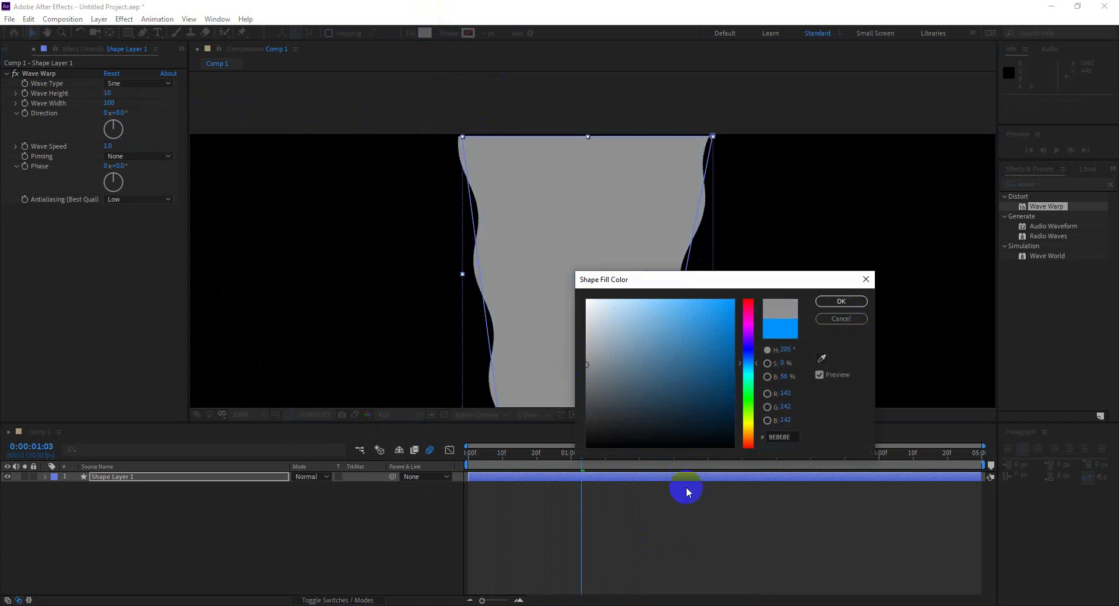
left_click(841, 301)
key("space")
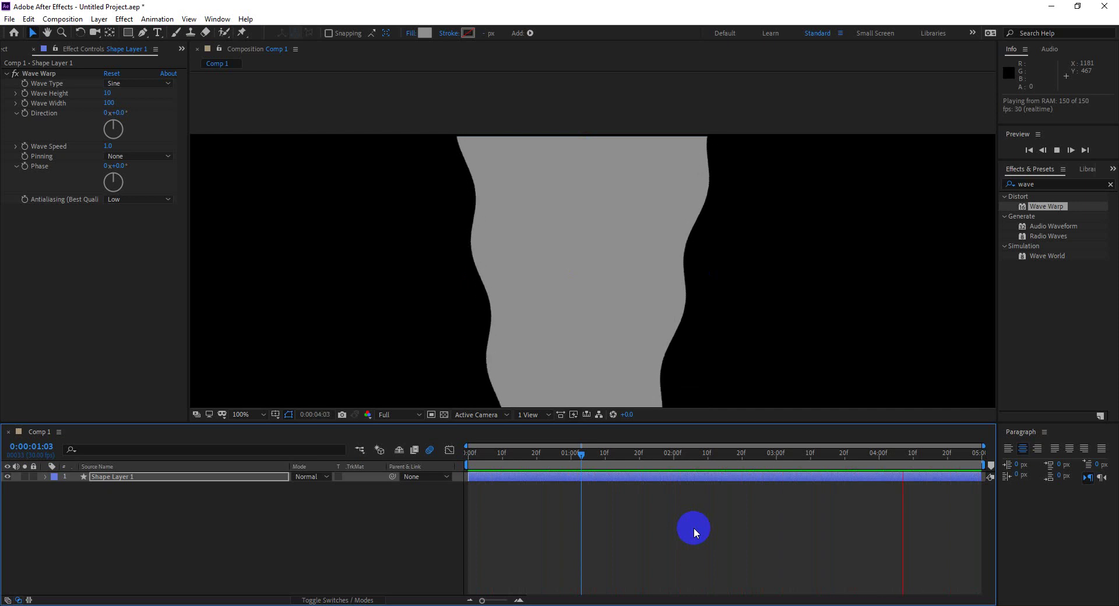
Stop the preview and select the wavy shape layer for removal
left_click(554, 230)
scroll(595, 256, "down", 2)
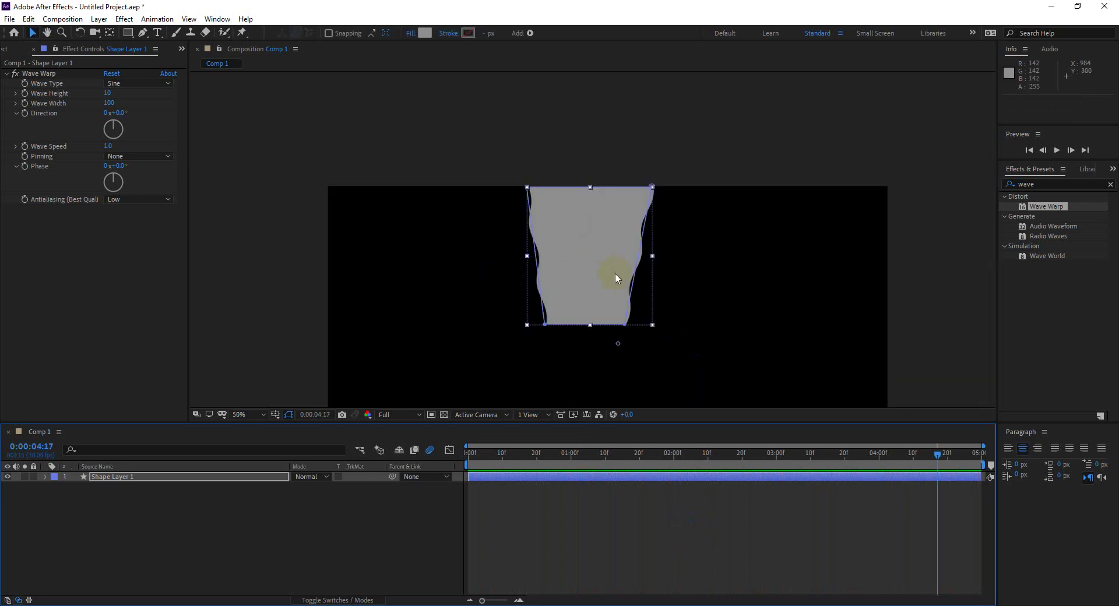
left_click(650, 303)
Delete the wavy shape layer and shift the composition view upward
key("Delete")
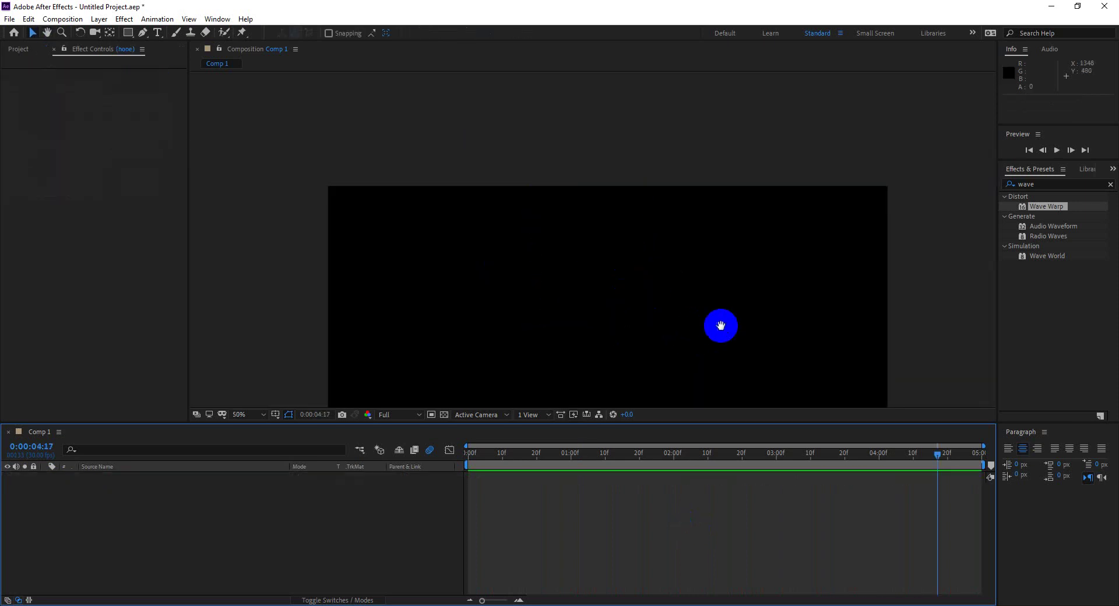
key("h")
left_click_drag(722, 326, 708, 218)
key("v")
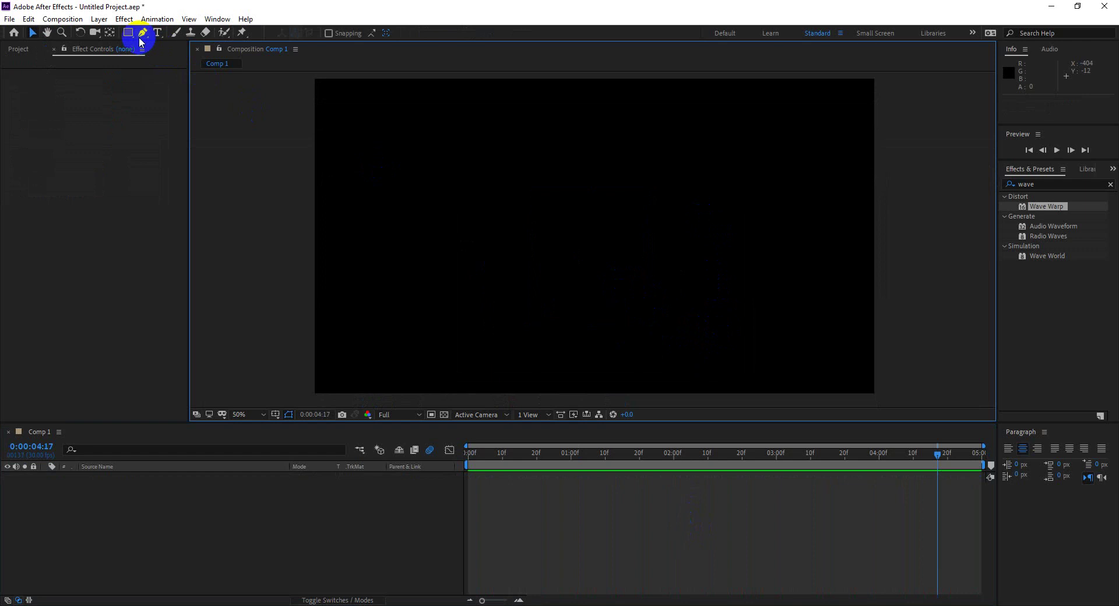
Draw a grey teardrop with the Pen tool near the centre and centre its anchor point
left_click(142, 33)
left_click(169, 33)
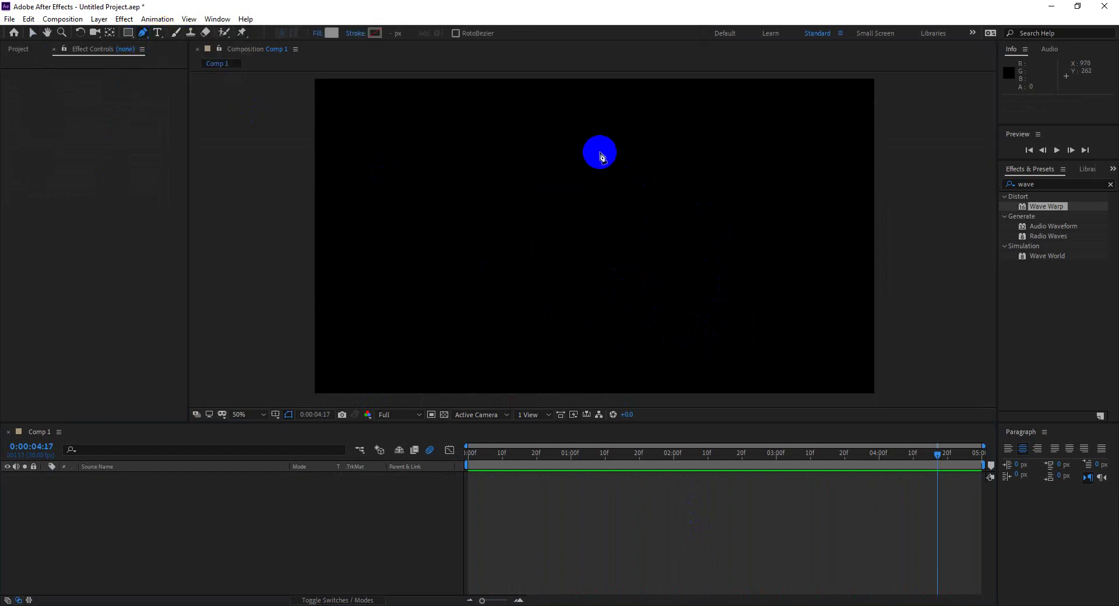
left_click(600, 152)
left_click_drag(606, 251, 534, 250)
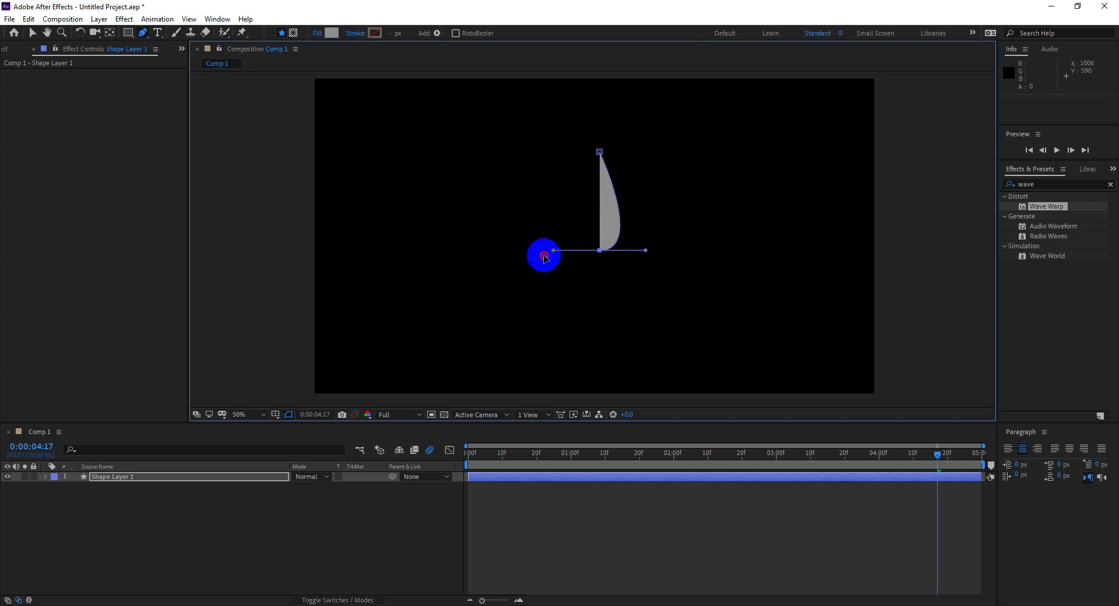
left_click(599, 153)
left_click(36, 35)
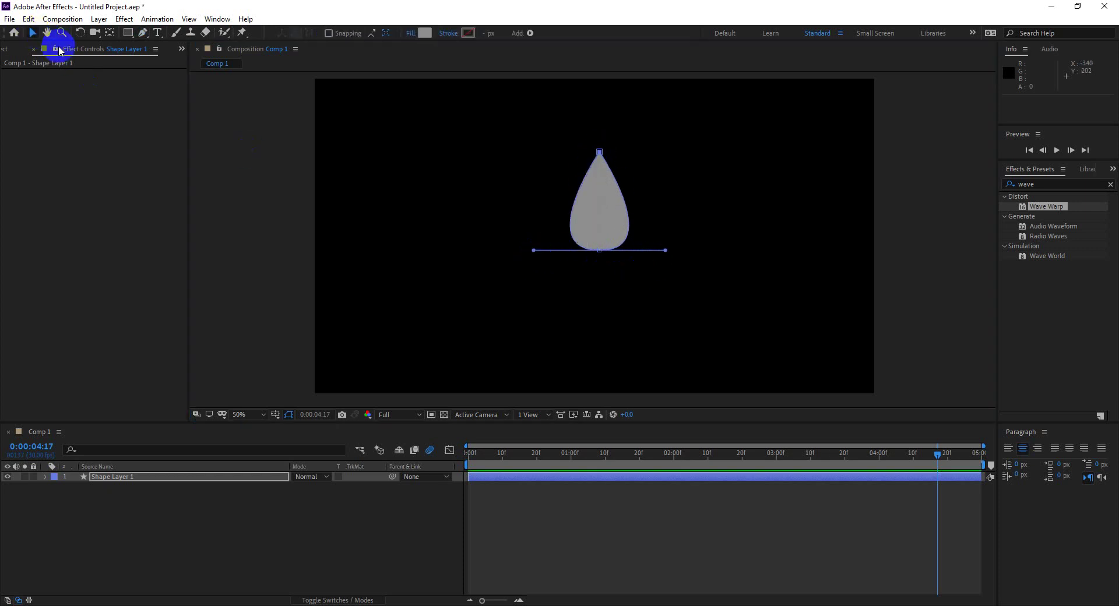
left_click(591, 205)
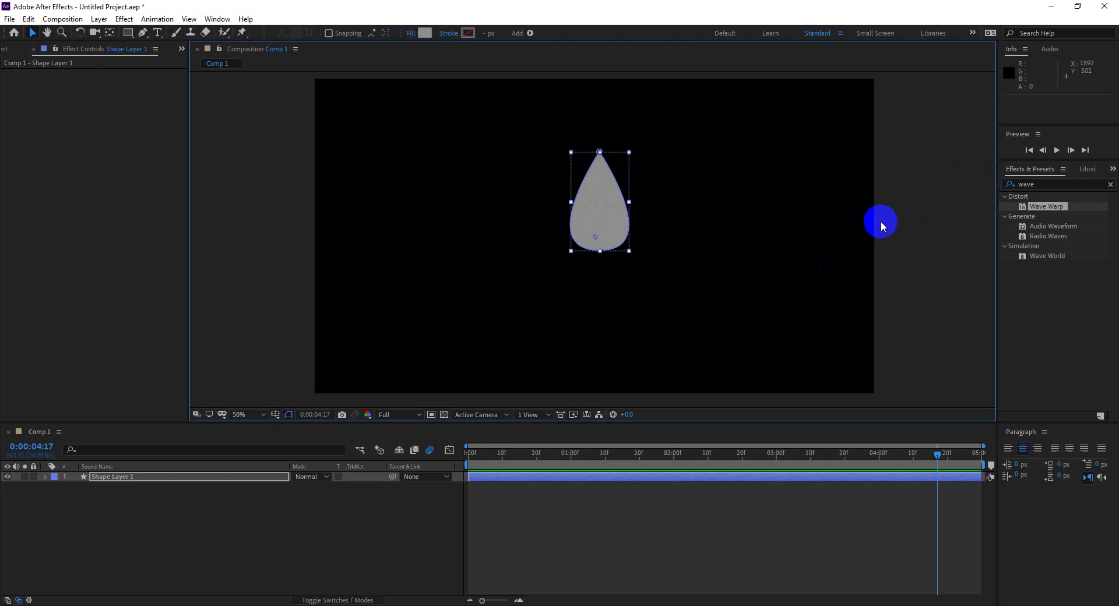
left_click(572, 211)
left_click(1044, 182)
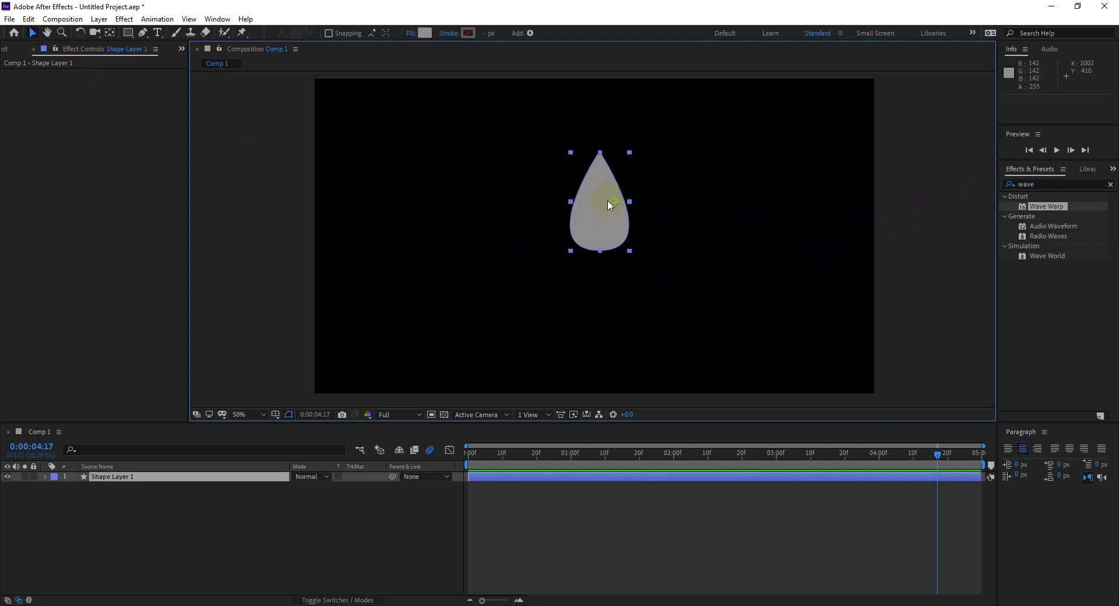
double_click(111, 34, "ctrl")
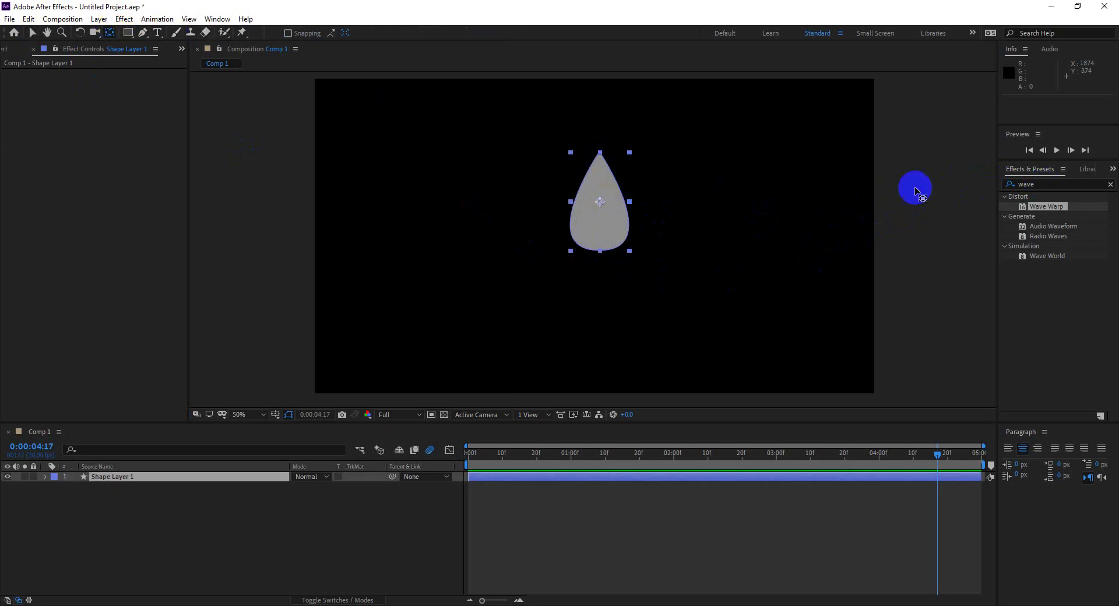
left_click(1053, 182)
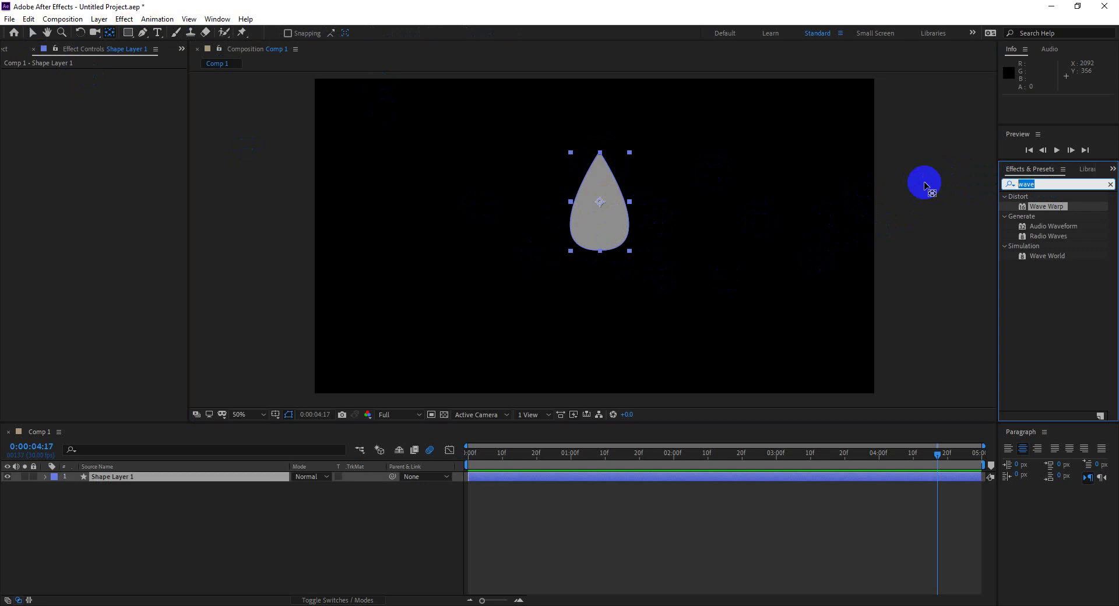
Apply Gradient Ramp to the teardrop with start colour FFC000 yellow and end colour FF0000 red
type("gradi")
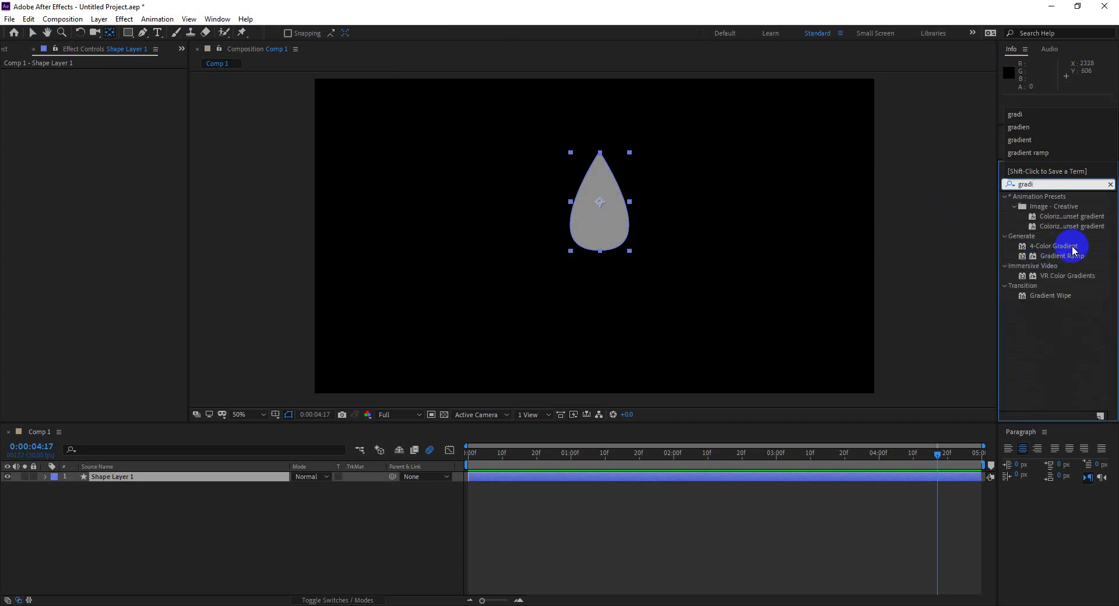
left_click(1063, 261)
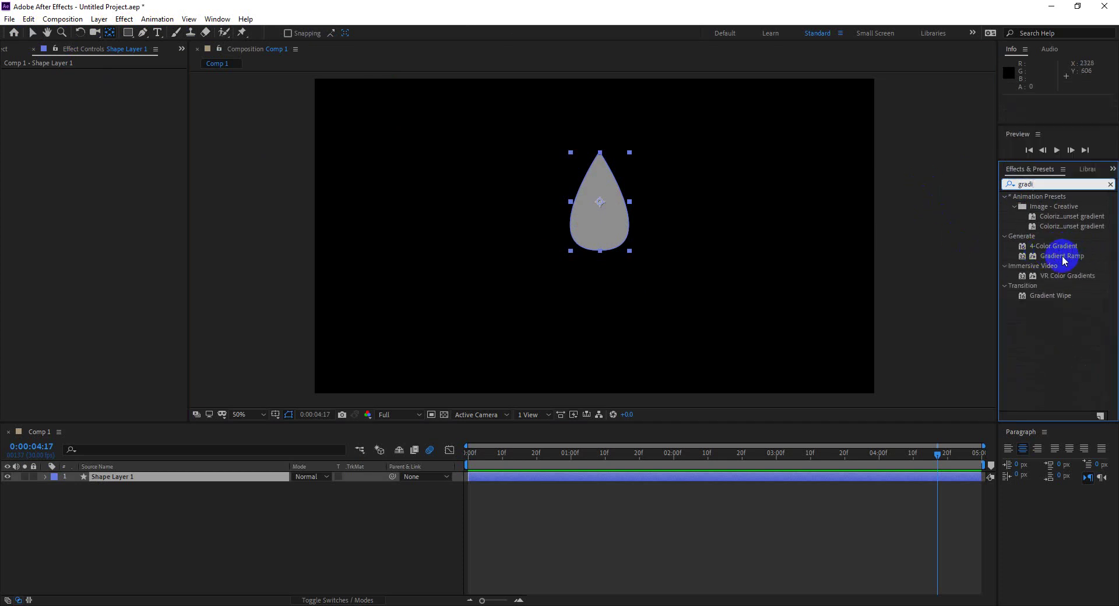
left_click_drag(1063, 260, 627, 252)
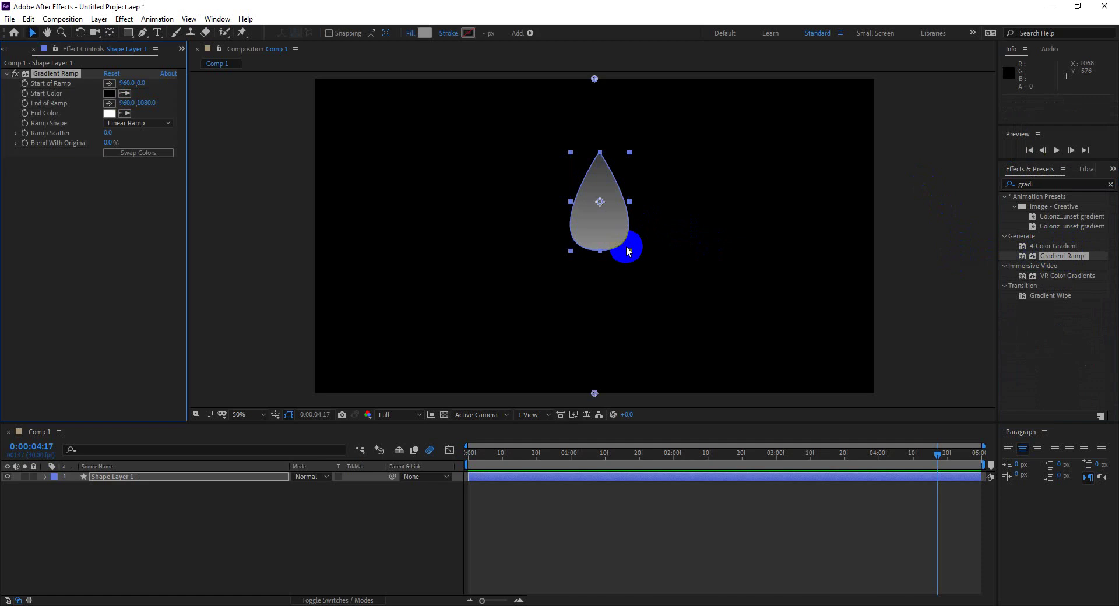
left_click(111, 97)
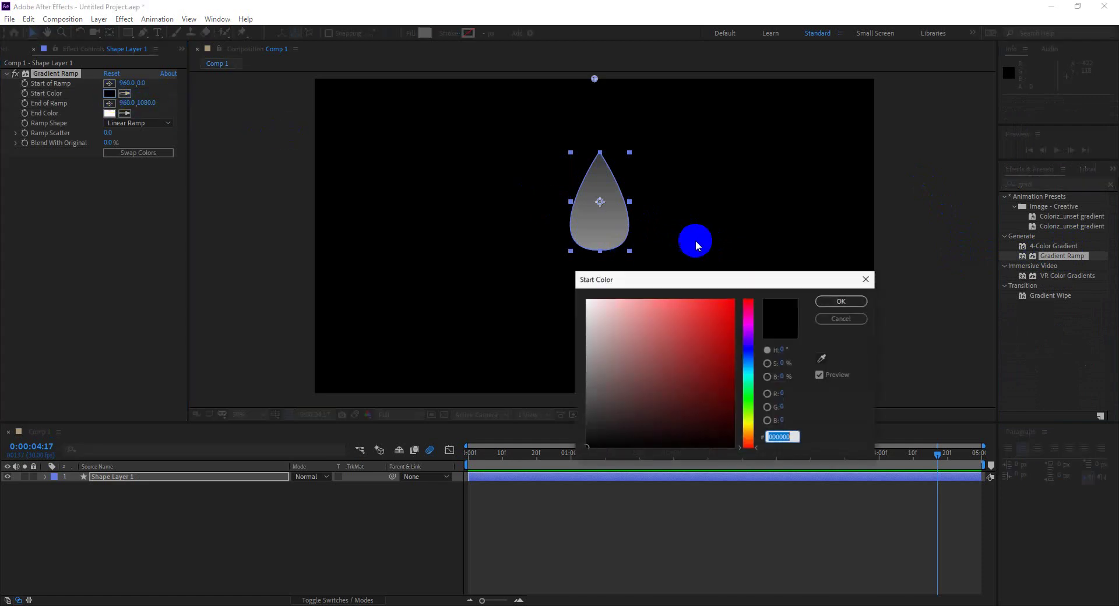
left_click_drag(712, 281, 842, 213)
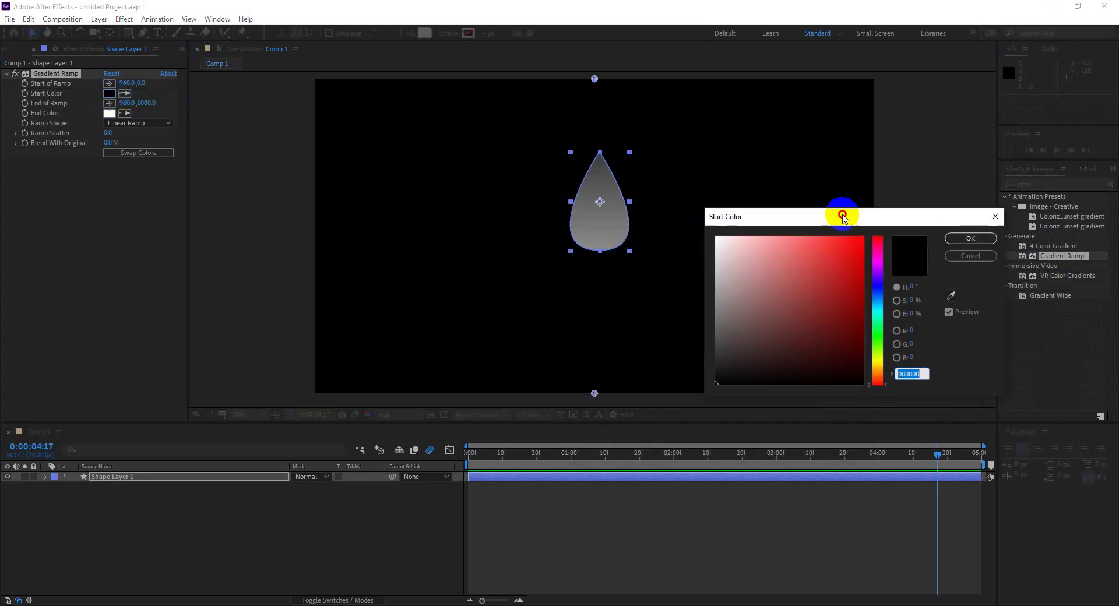
left_click(880, 366)
left_click_drag(845, 267, 887, 220)
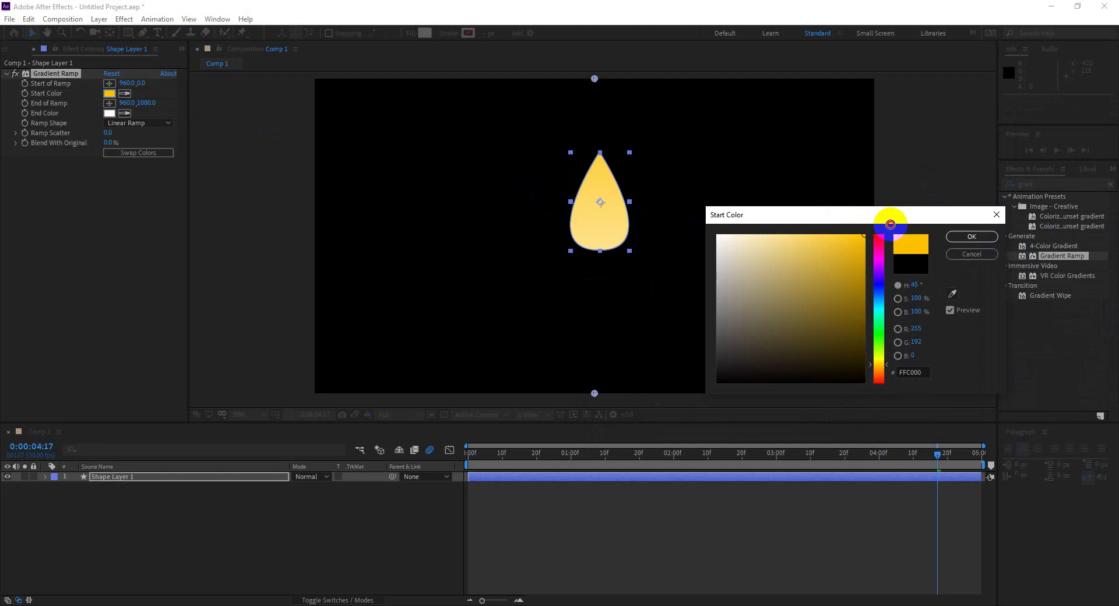
left_click(963, 236)
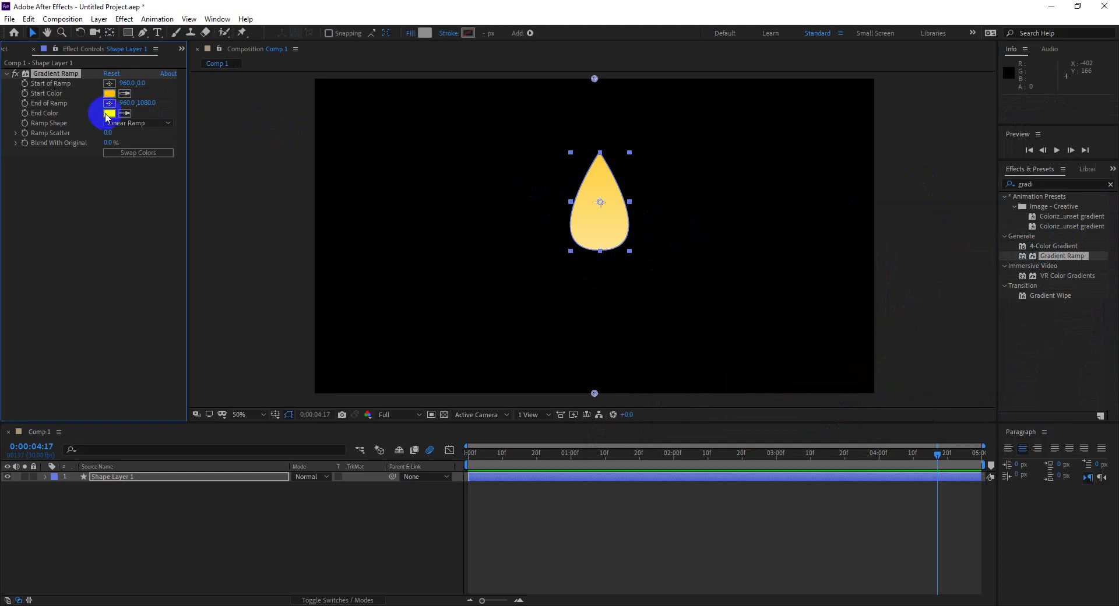
left_click(108, 114)
left_click(837, 241)
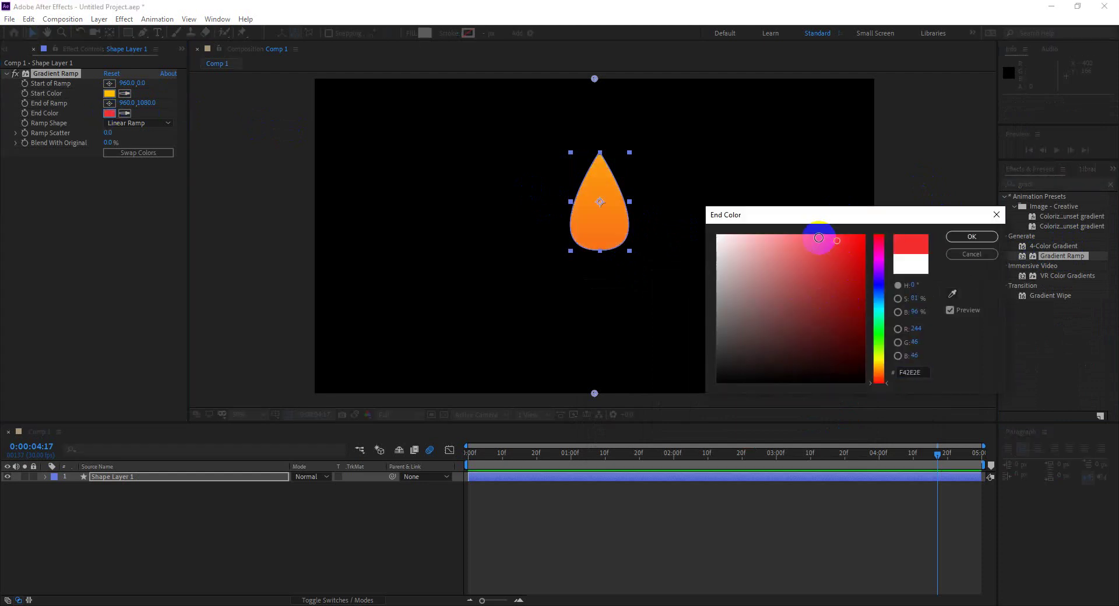
left_click_drag(819, 238, 874, 237)
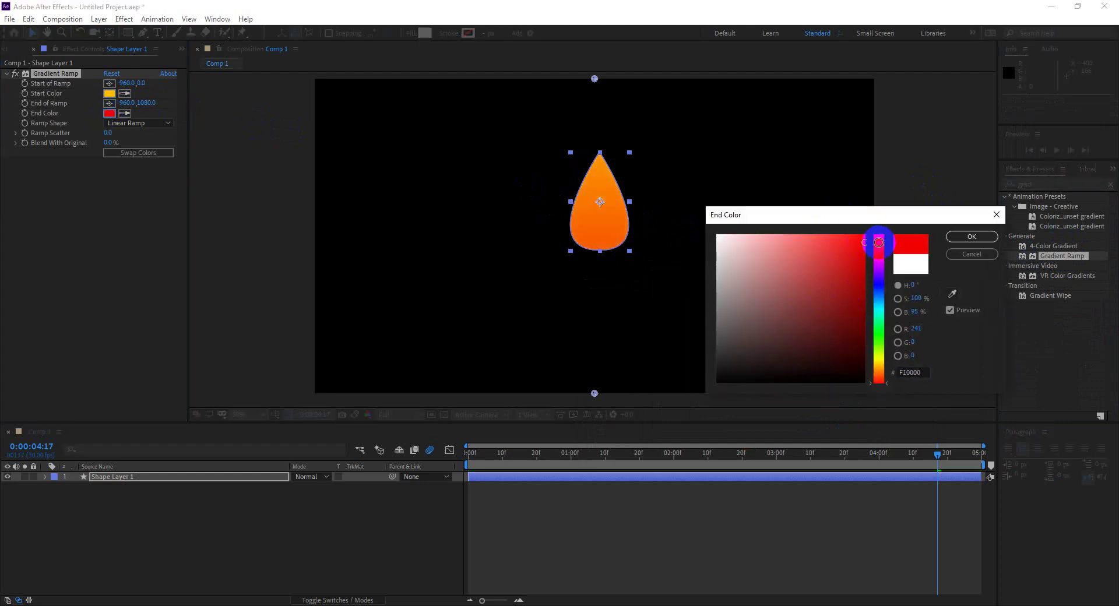
left_click(953, 238)
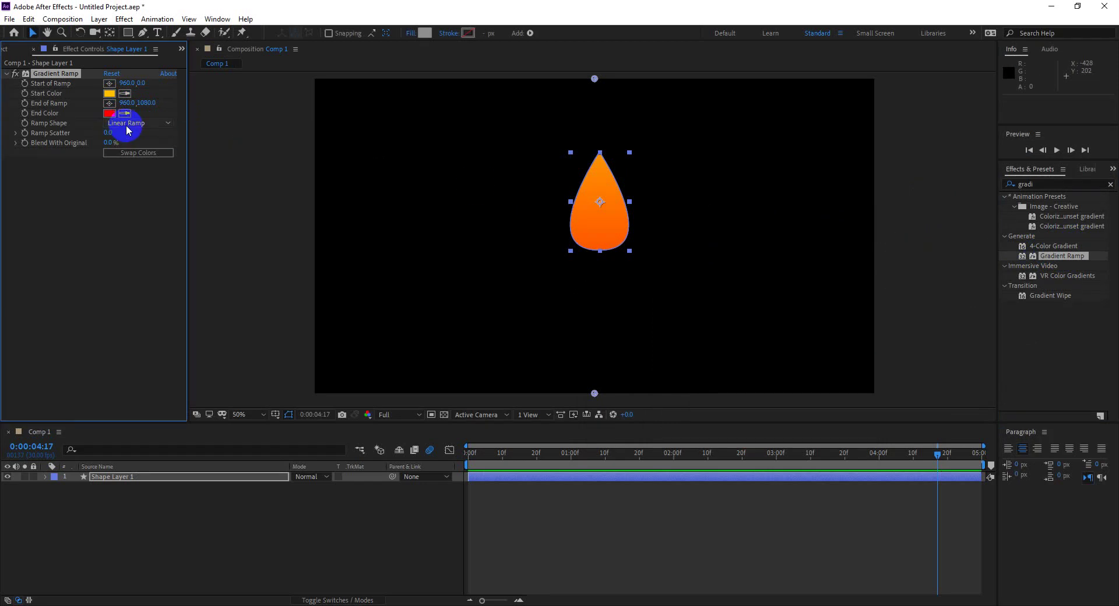
Move the ramp's end point below the drop and swap colours so red sits on top
left_click(109, 103)
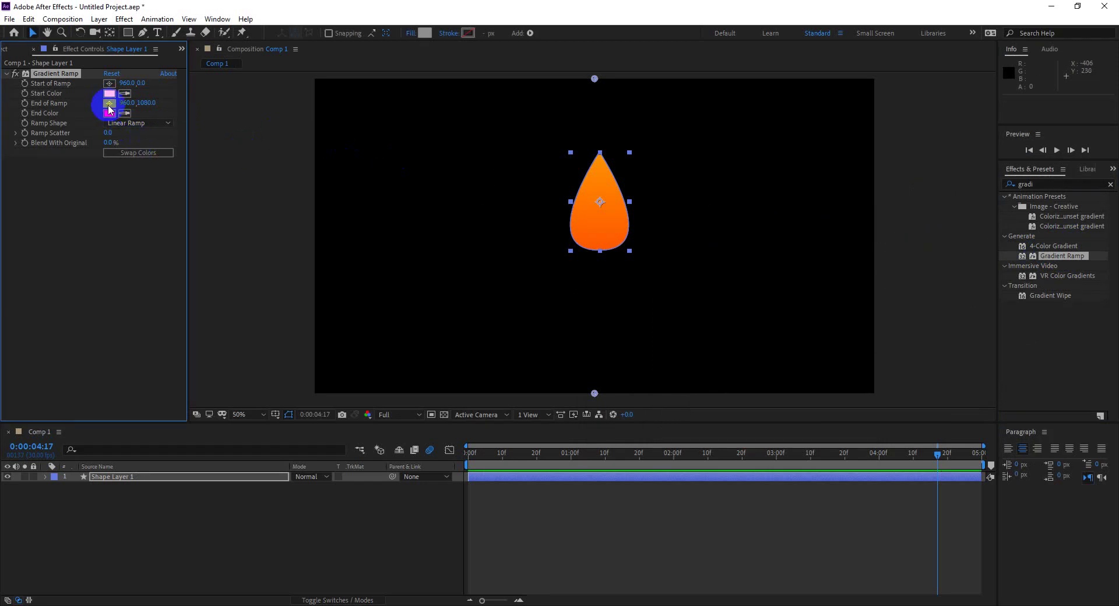
left_click(600, 202)
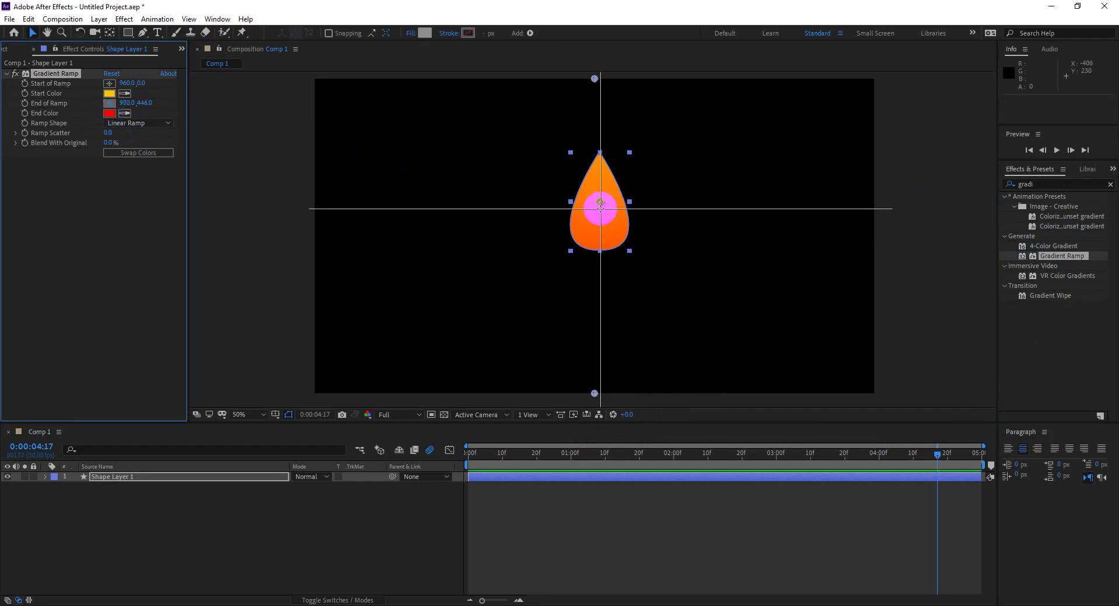
left_click(600, 209)
mouse_move(602, 213)
left_mouse_down()
mouse_move(607, 348)
mouse_move(601, 286)
left_mouse_up()
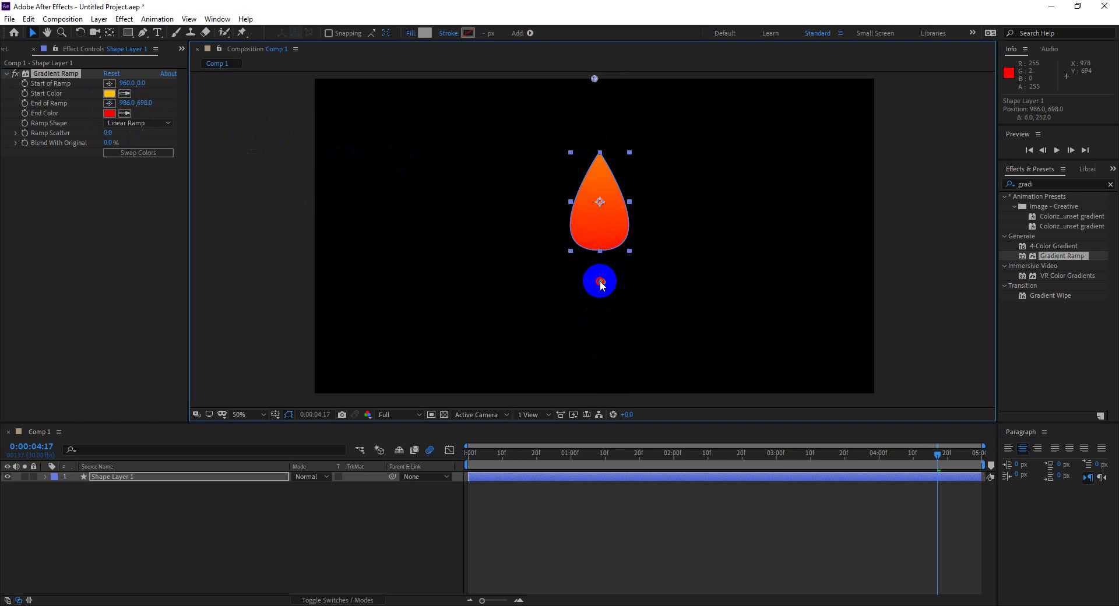
left_click(140, 154)
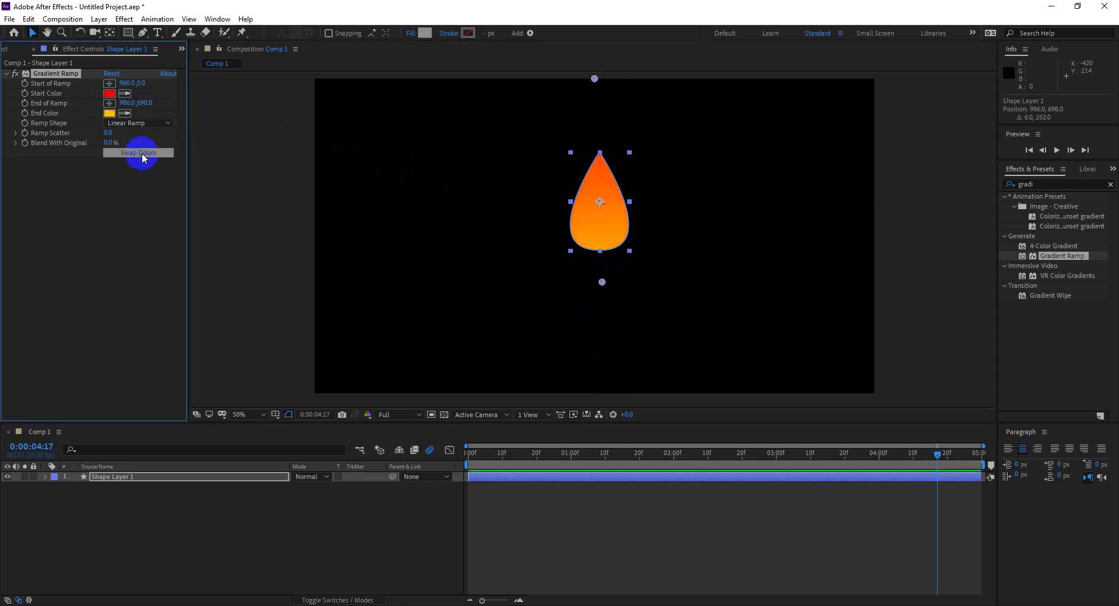
left_click(602, 291)
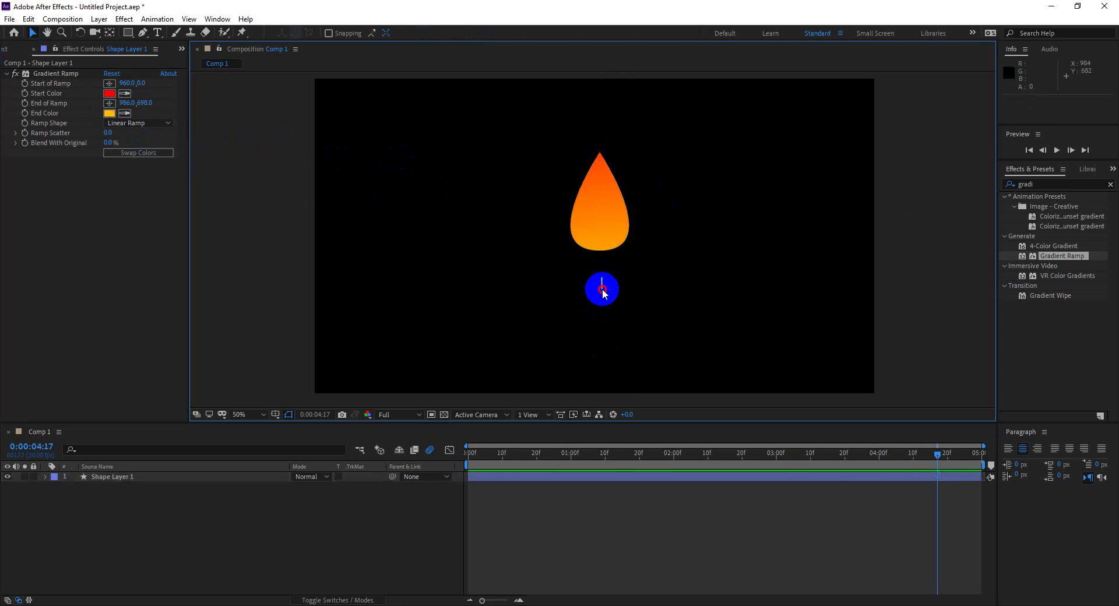
left_click(609, 234)
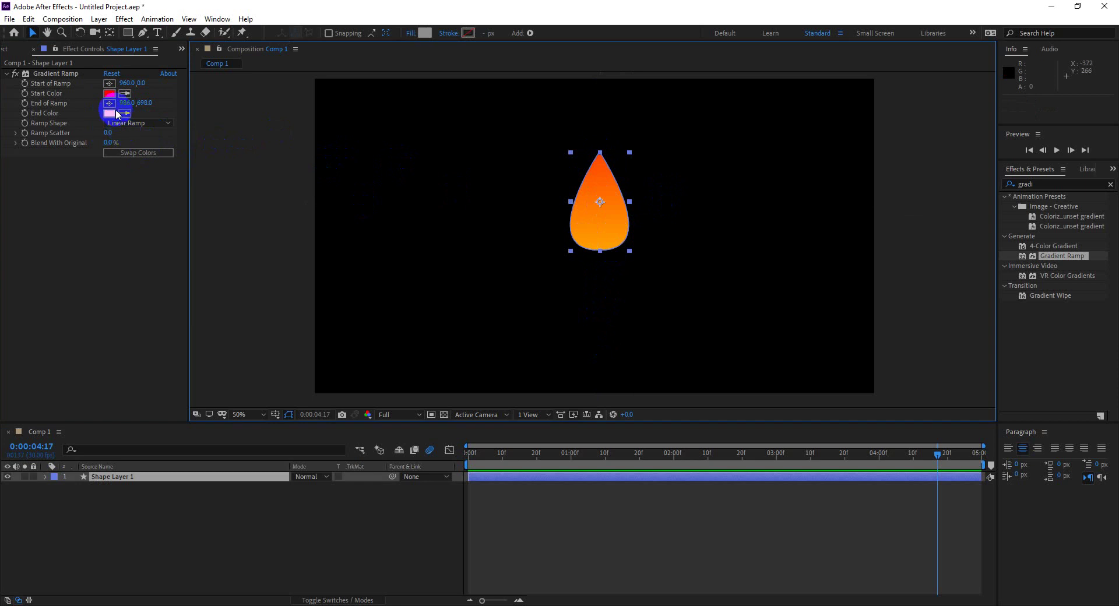
left_click(941, 216)
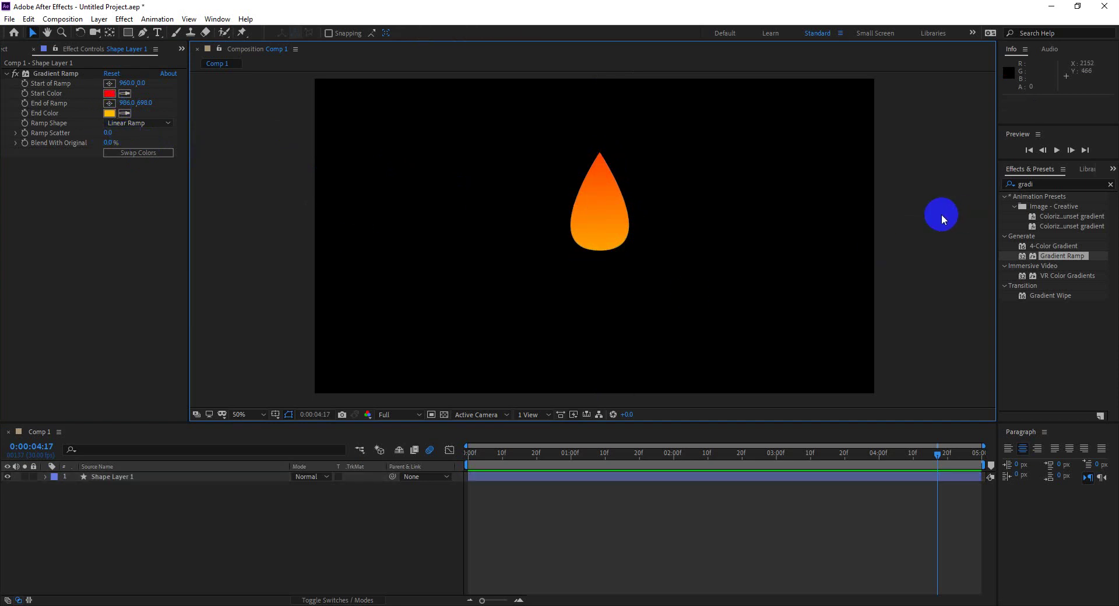
left_click(587, 182)
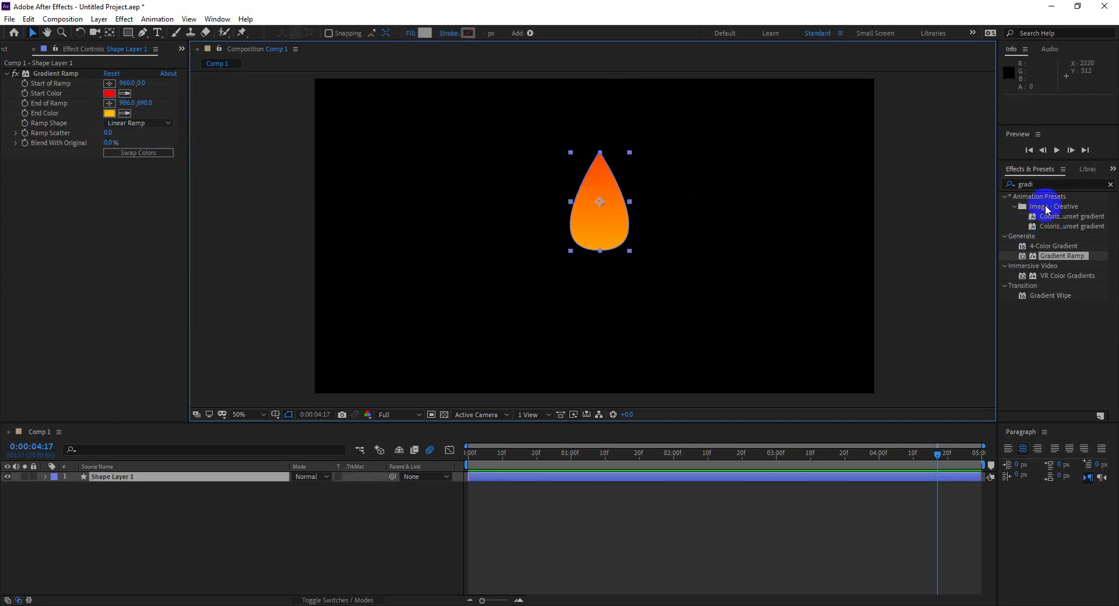
Apply Wave Warp to the drop from a 'warp' search and preview it at 100%
left_click(1043, 185)
type("warp")
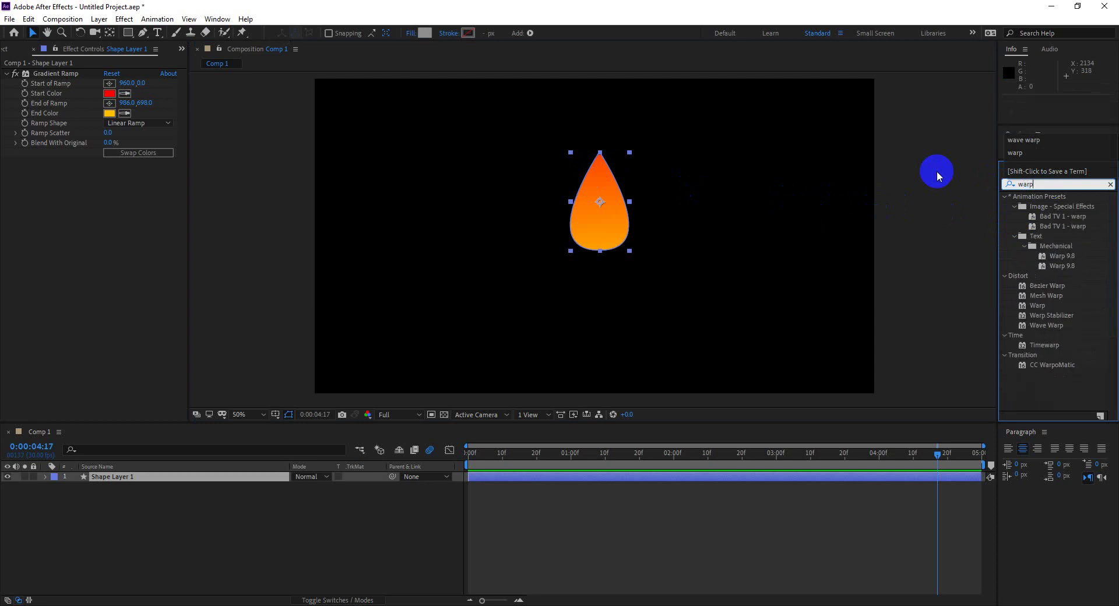
left_click(1037, 211)
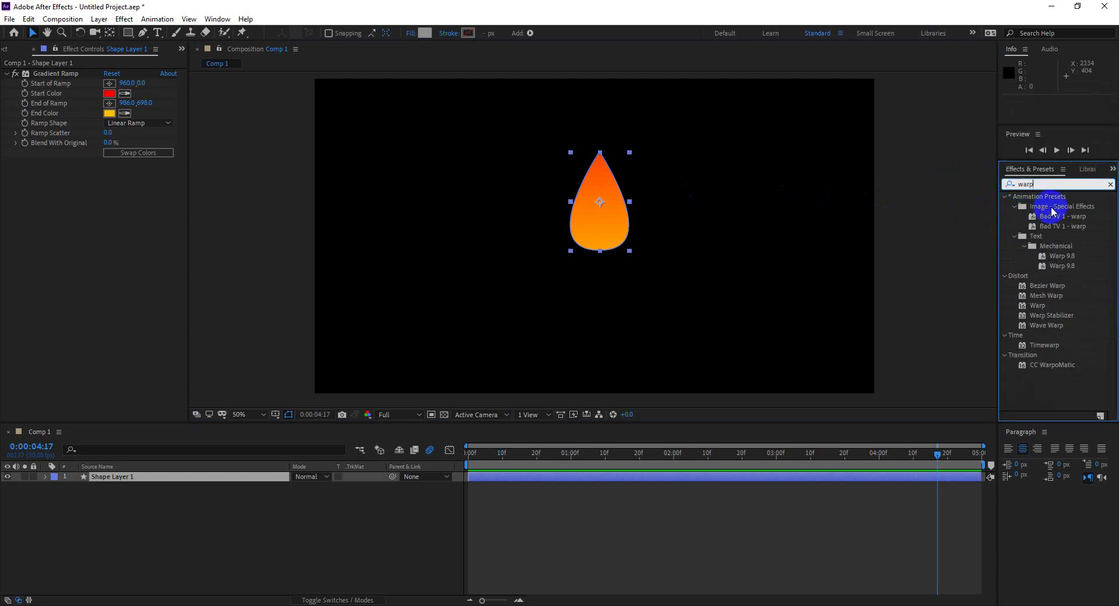
left_click(1043, 184)
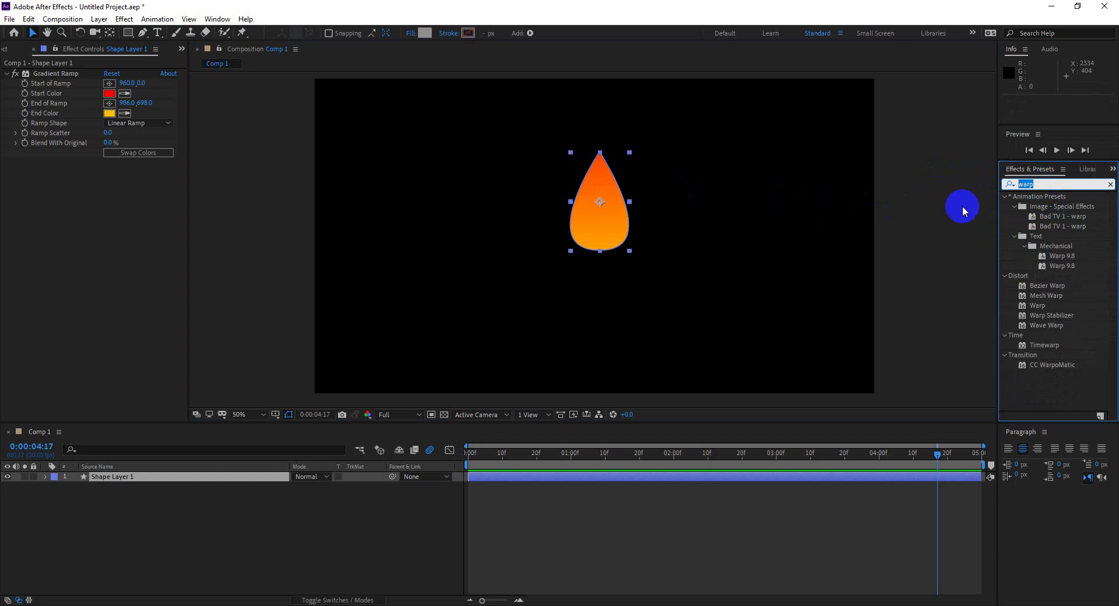
left_click_drag(1046, 326, 606, 219)
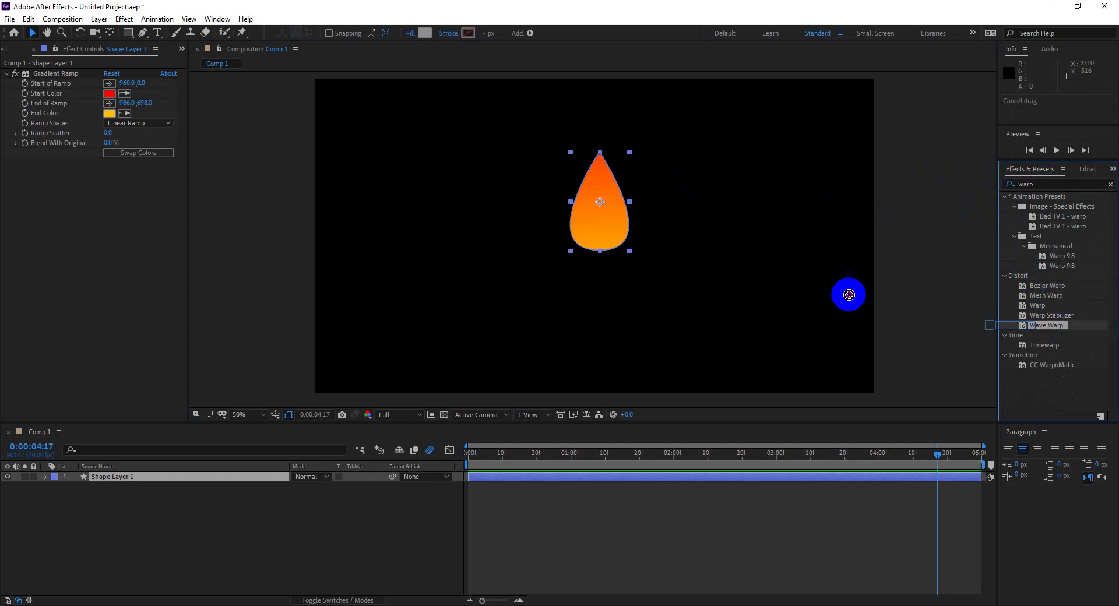
key("period")
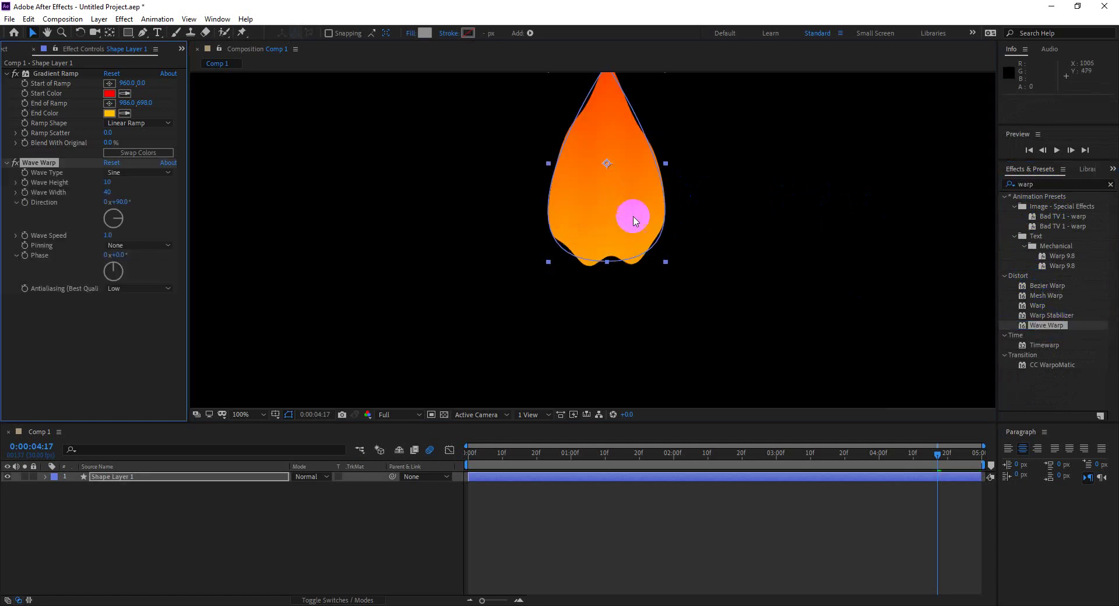
key("Home")
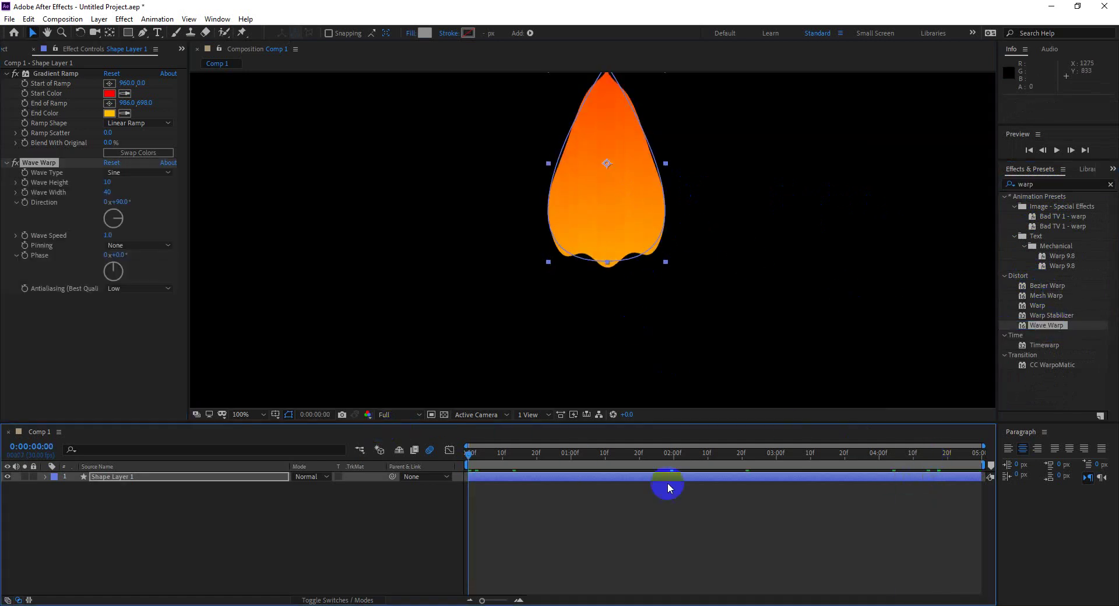
key("space")
key("space")
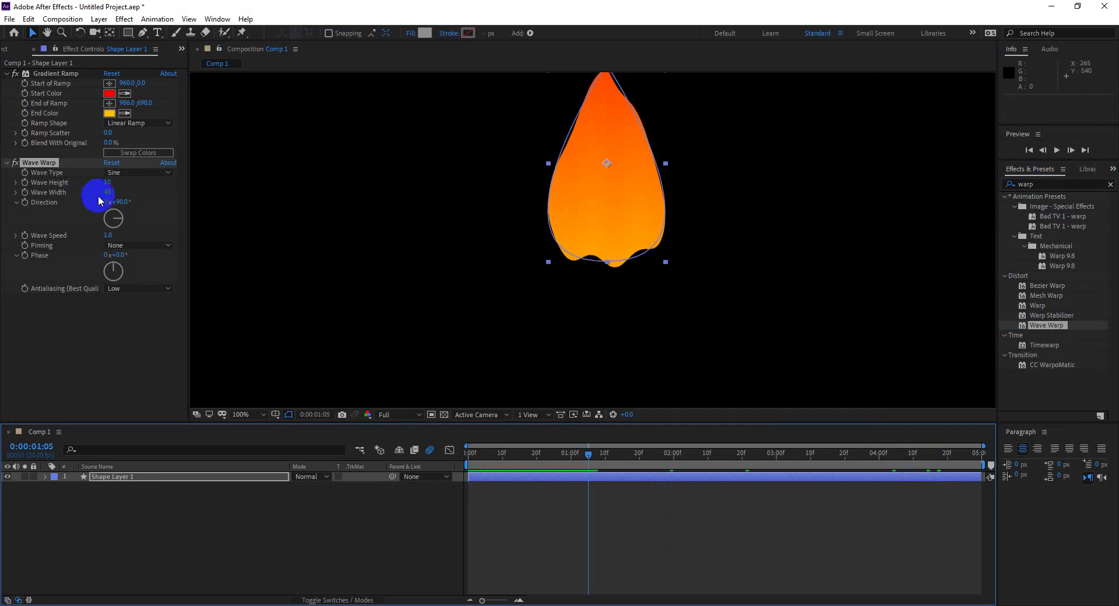
Set Wave Warp direction 0°, wave width 66 and wave speed 2, then preview the flame
left_click(129, 203)
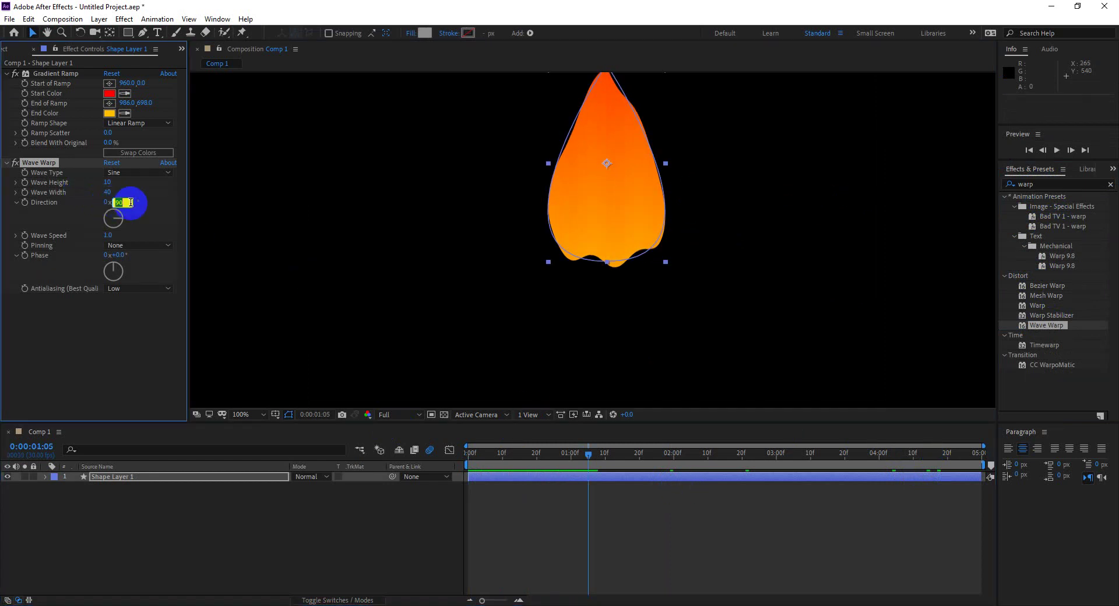
type("0")
key("Return")
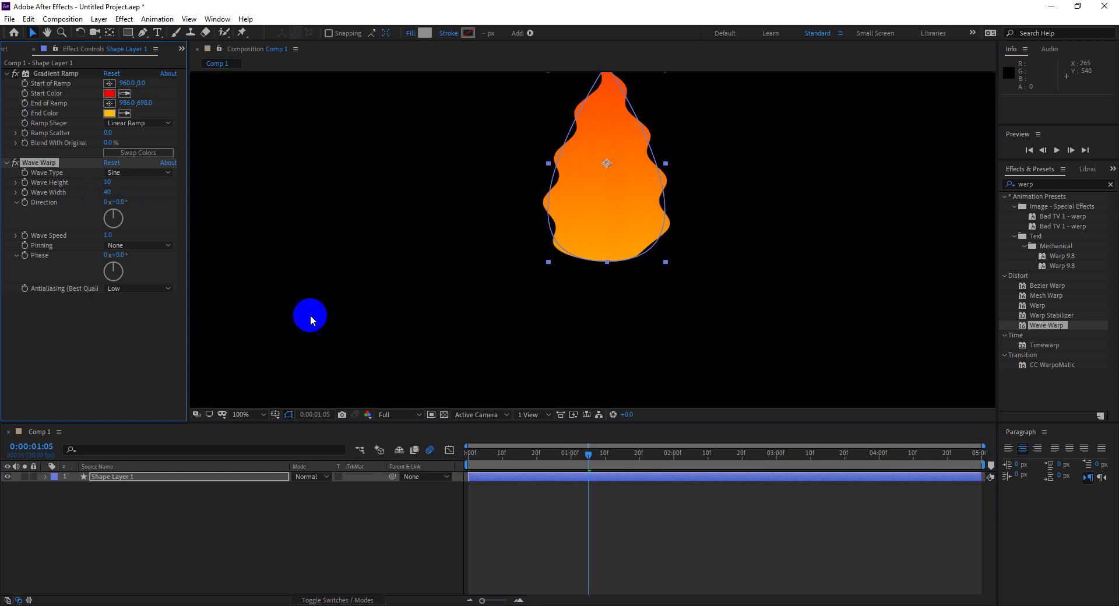
key("space")
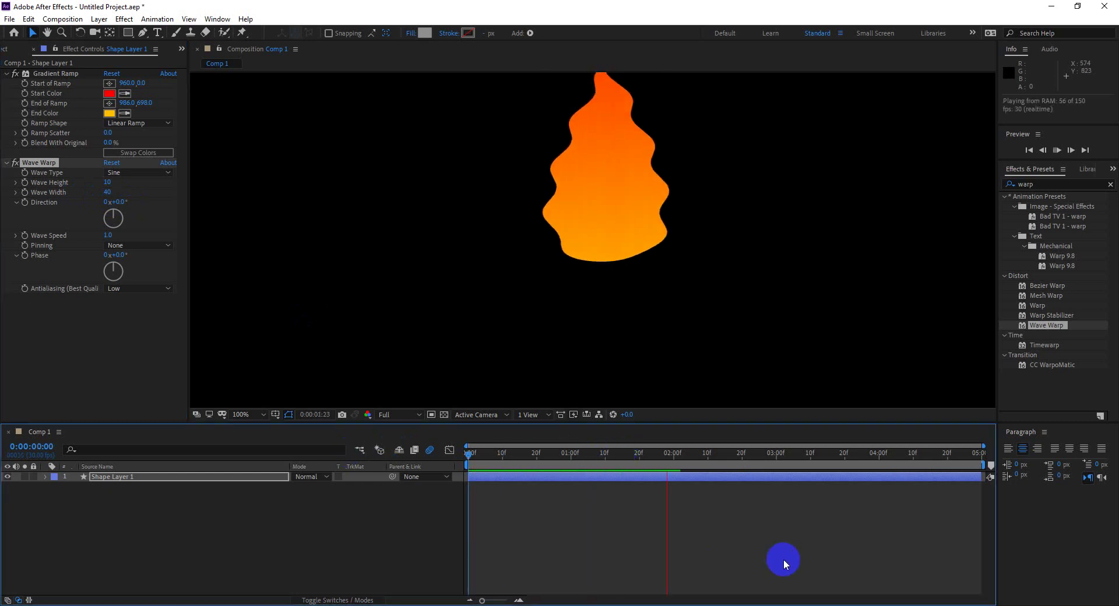
key("space")
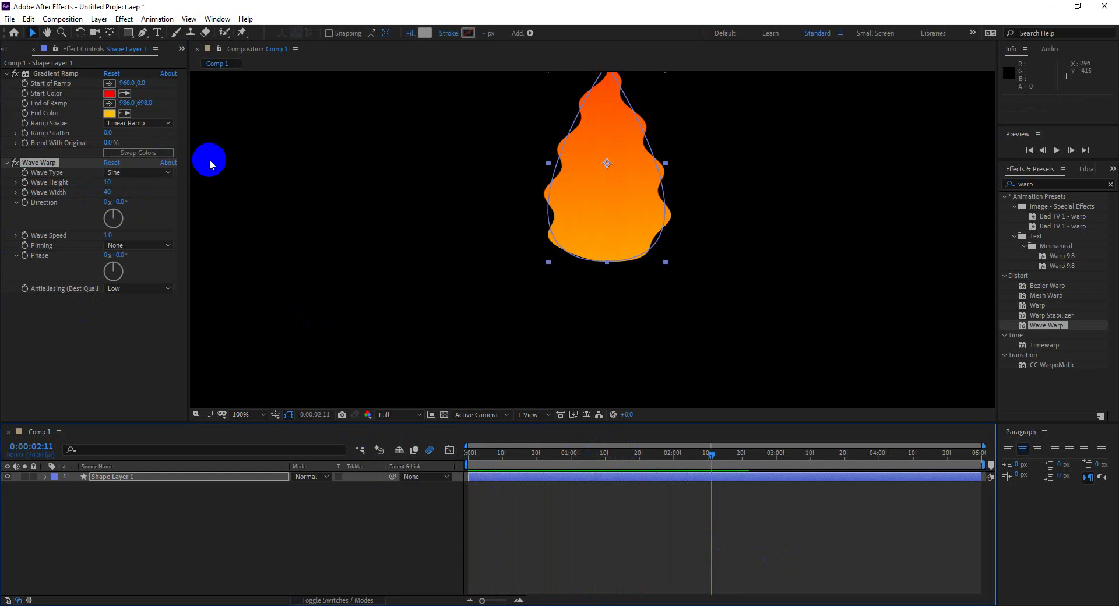
left_click_drag(108, 196, 273, 207)
type("2")
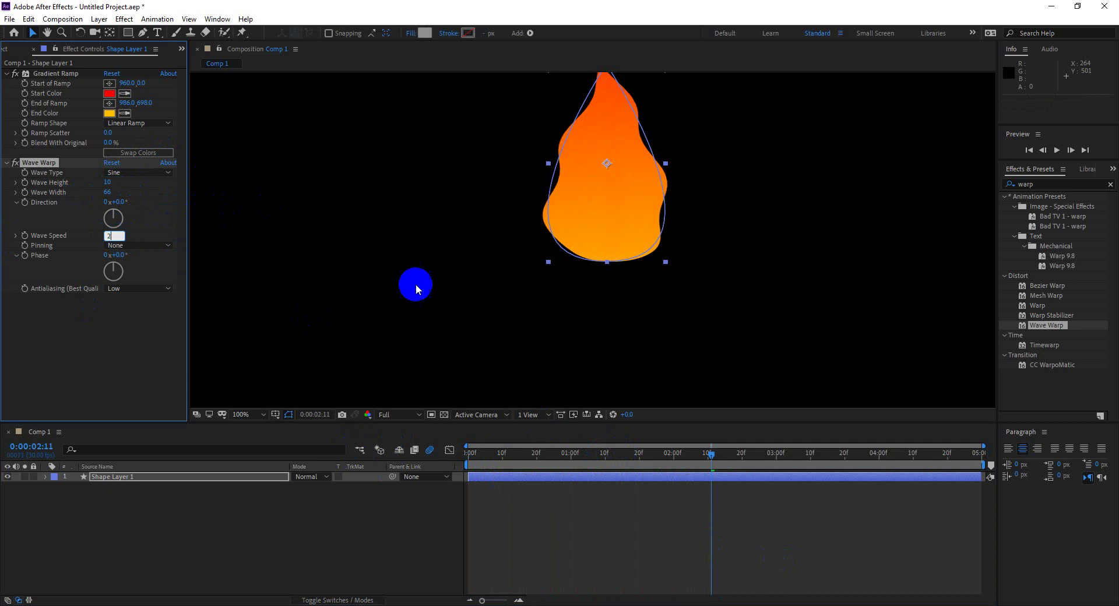
key("Return")
key("space")
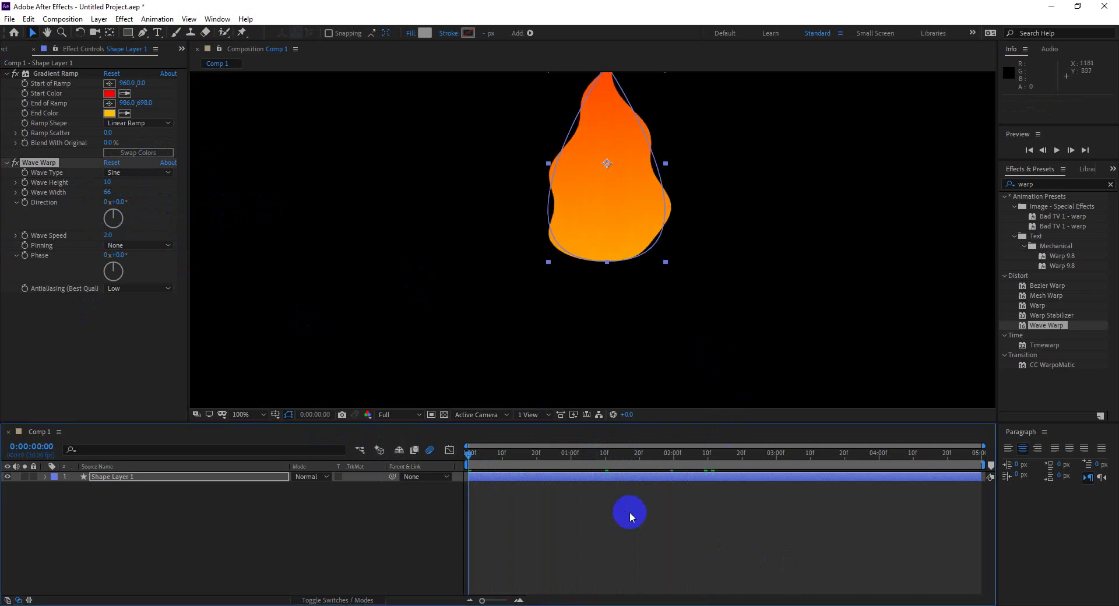
left_click(616, 268)
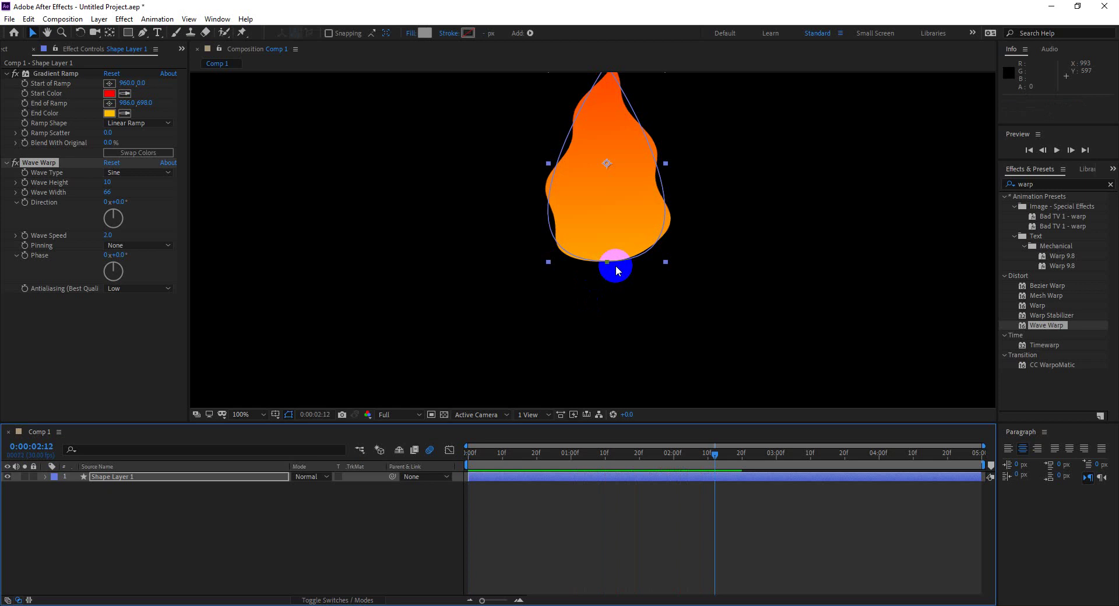
left_click(116, 246)
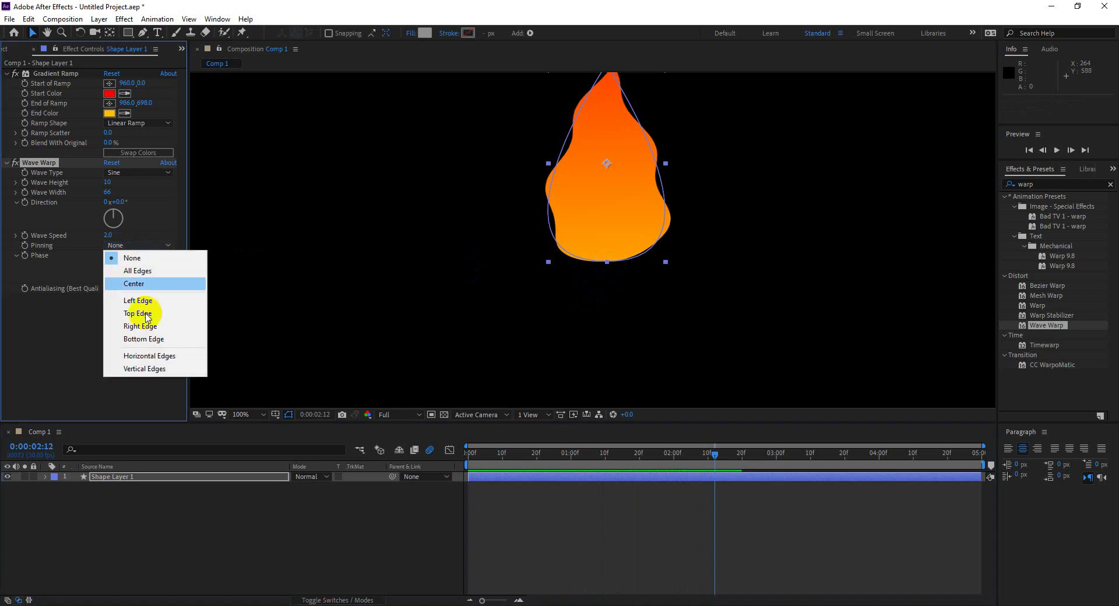
left_click(145, 343)
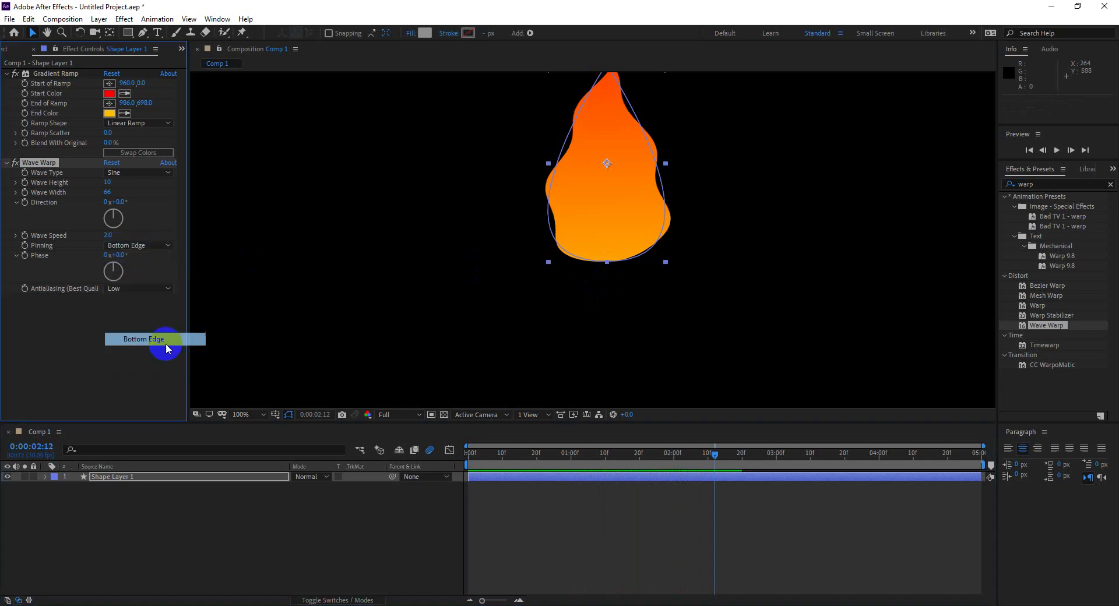
left_click(695, 459)
key("Home")
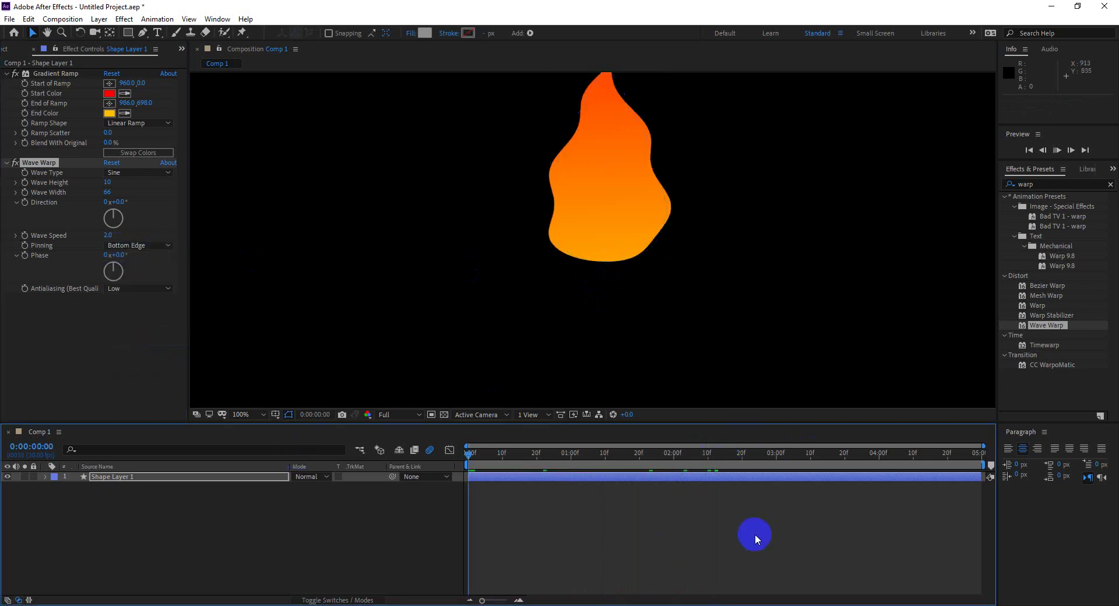
key("space")
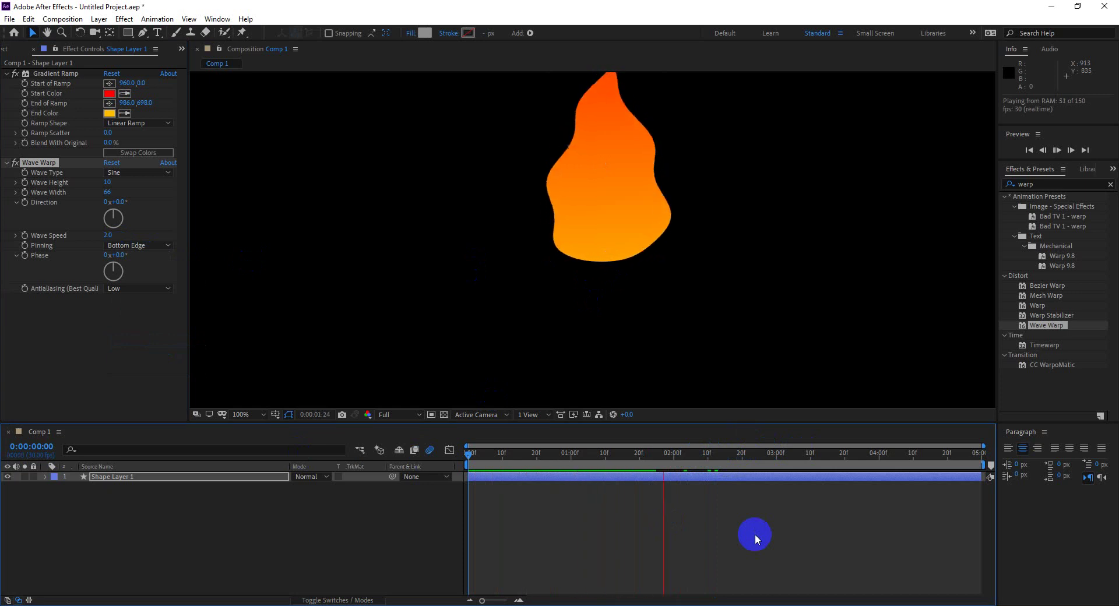
key("space")
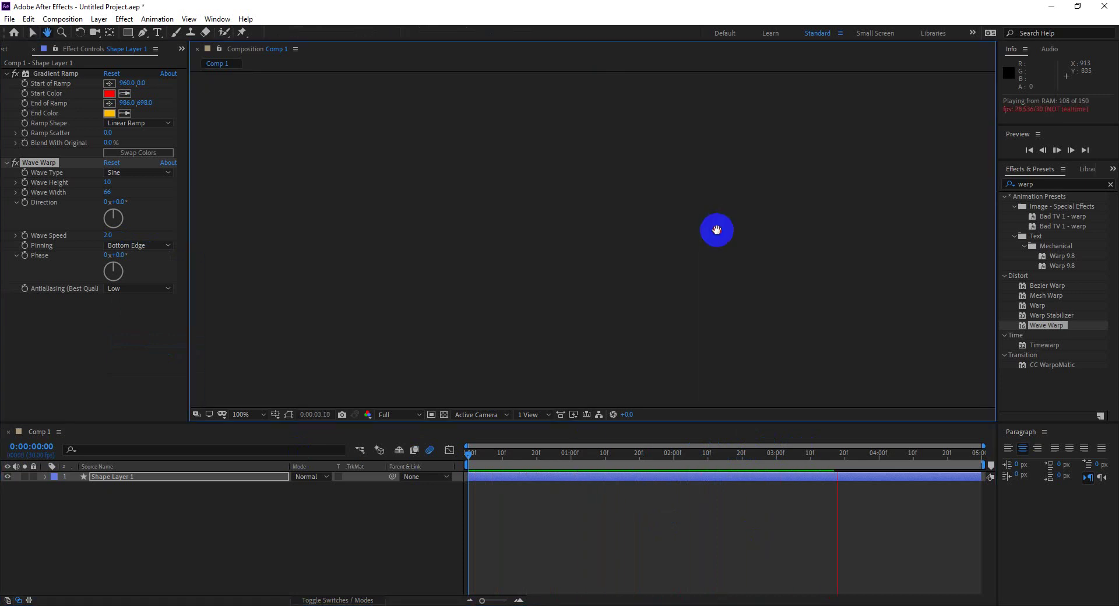
left_click_drag(874, 459, 770, 458)
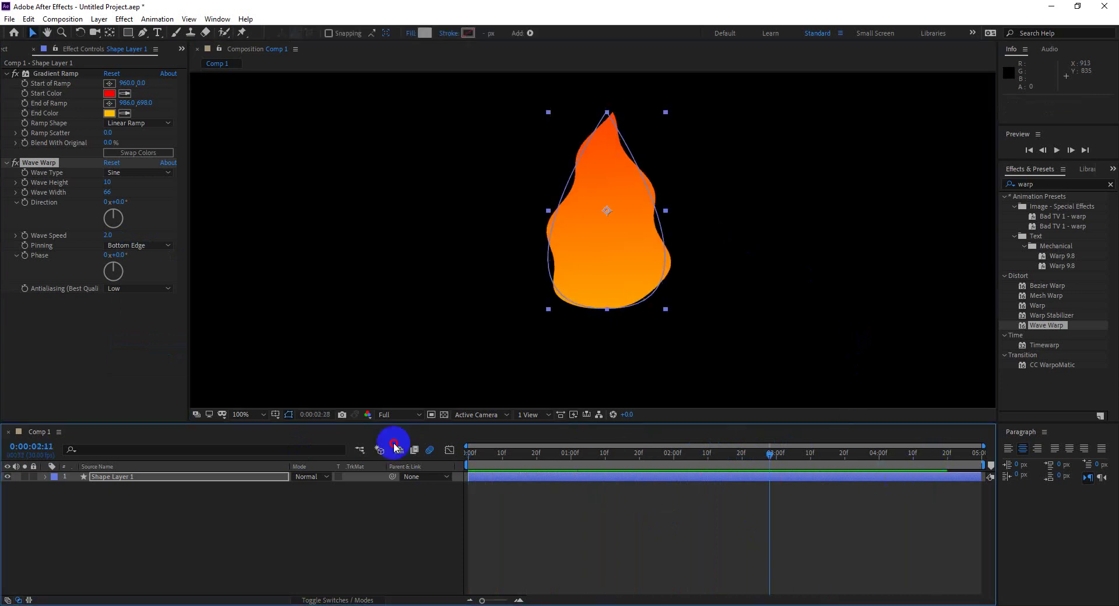
key("Home")
left_click(558, 526)
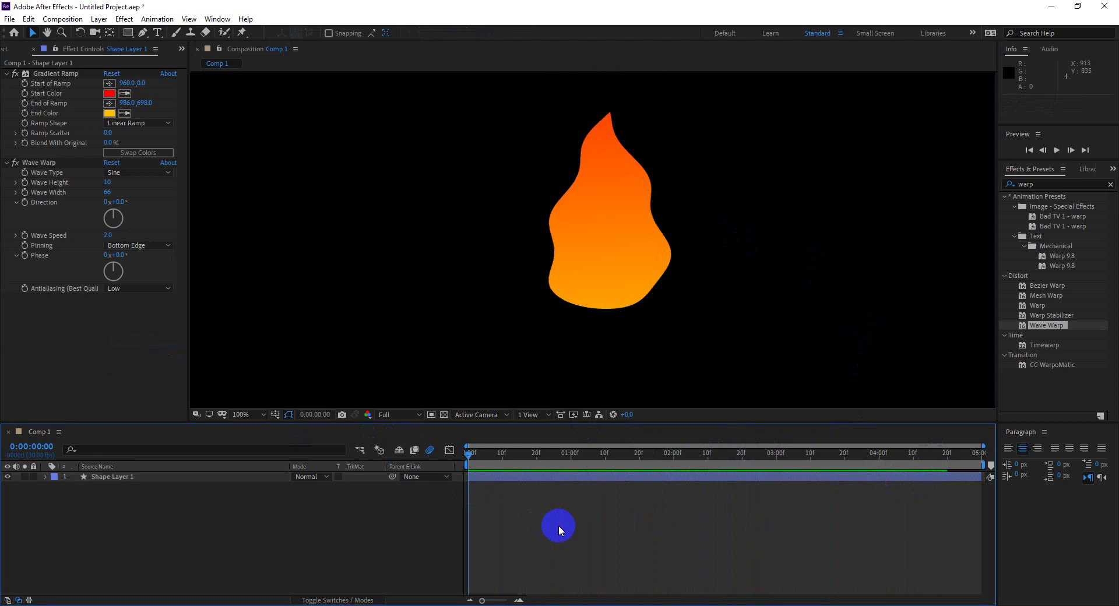
key("space")
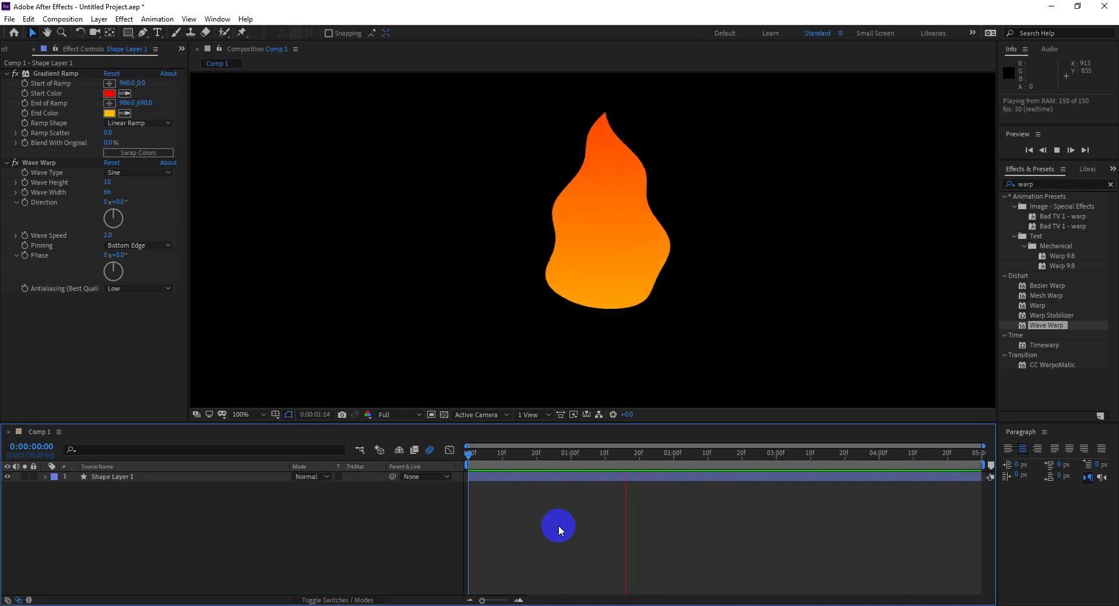
left_click(128, 479)
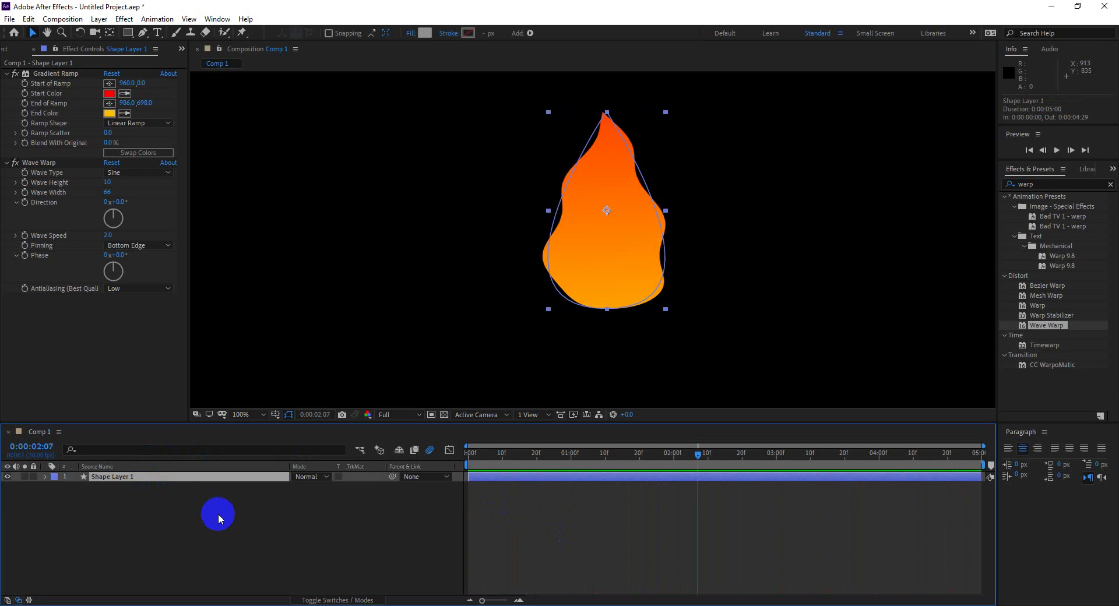
Duplicate the flame layer and scale the copy to 66%
key("ctrl+d")
key("s")
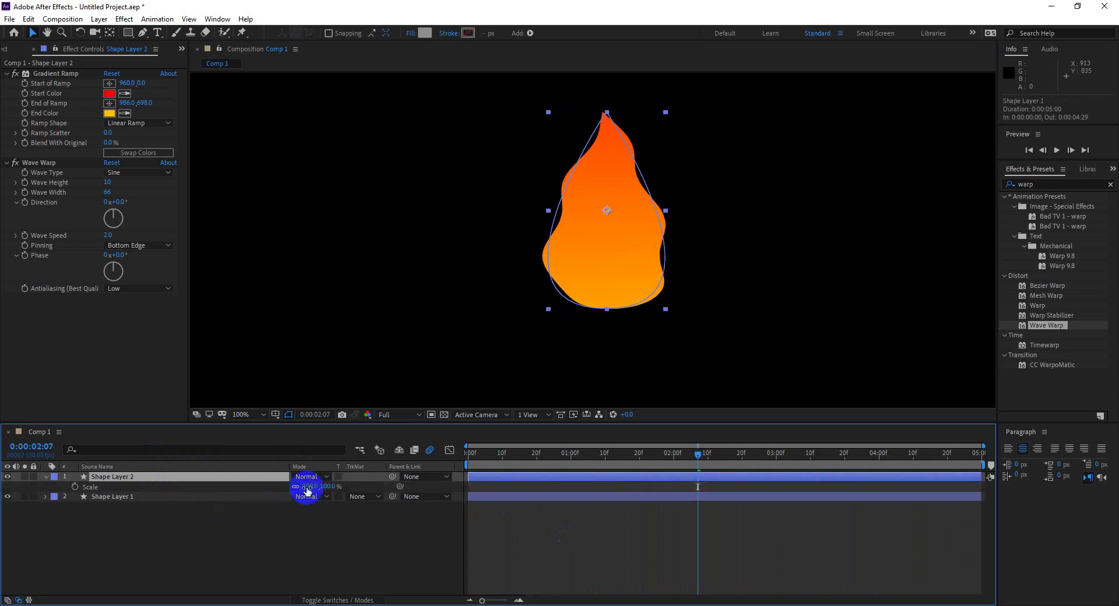
mouse_move(304, 487)
left_mouse_down()
mouse_move(284, 489)
mouse_move(293, 491)
left_mouse_up()
left_click_drag(604, 239, 607, 275)
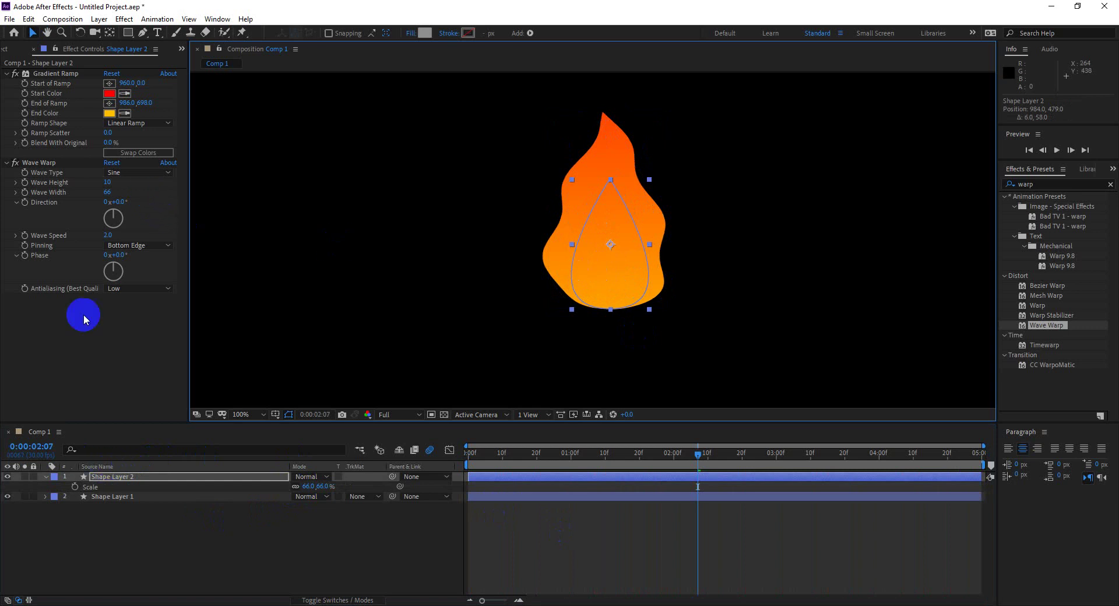
Set the copy's gradient end colour to pale cream F9E7B1 and place its end near the base
left_click(107, 114)
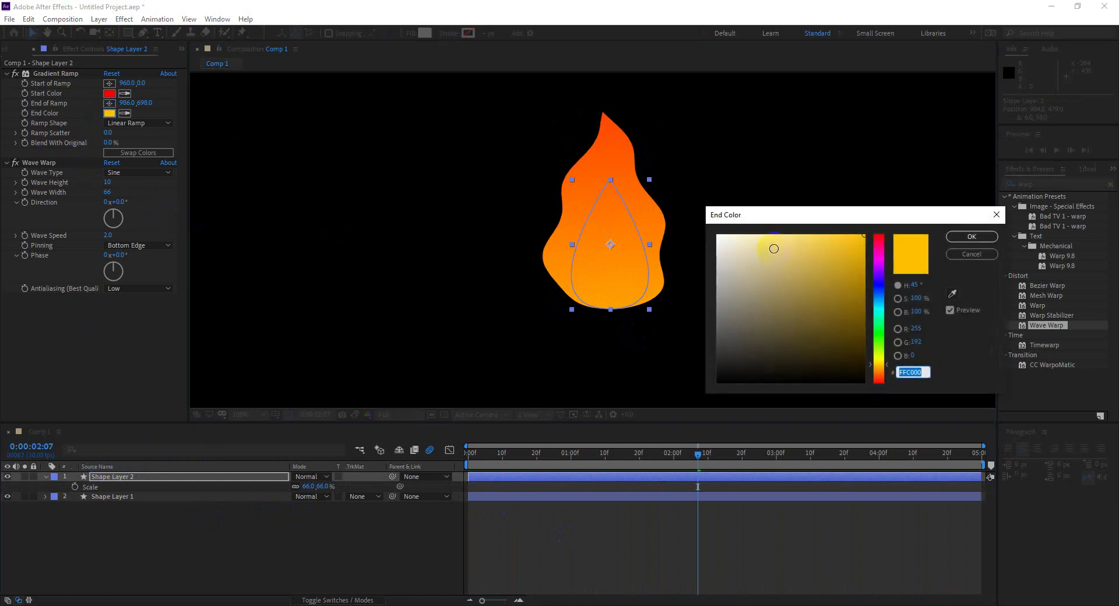
left_click(774, 241)
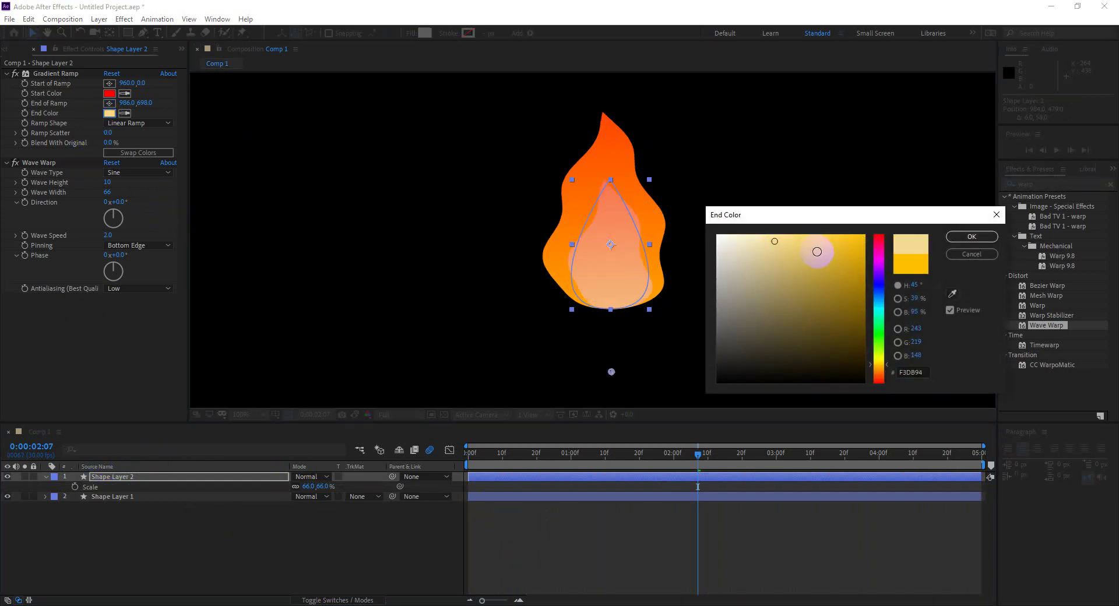
left_click_drag(817, 252, 822, 247)
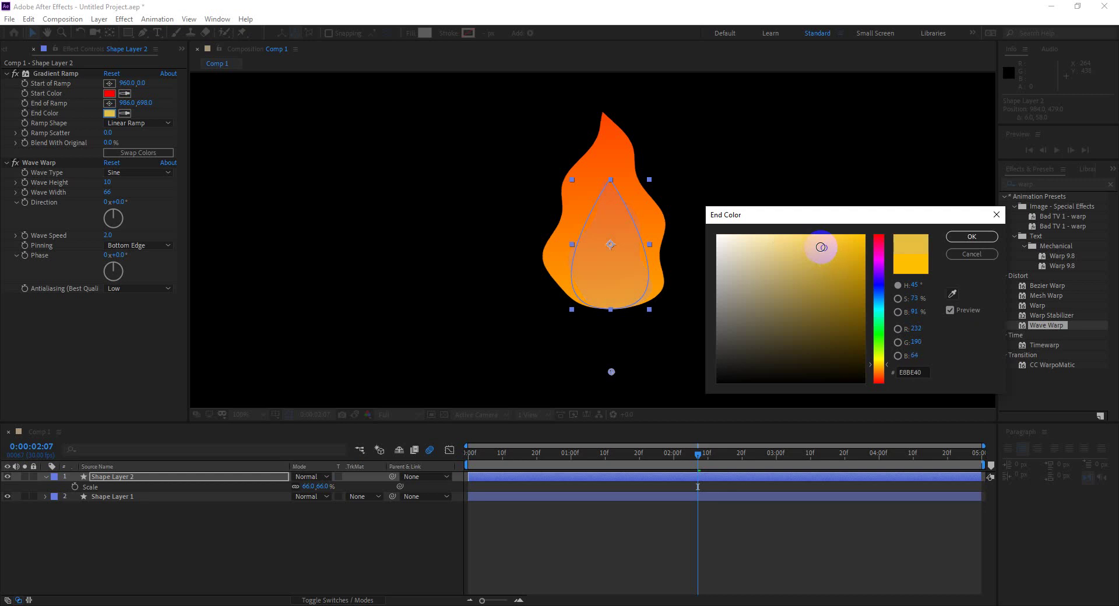
left_click_drag(851, 251, 697, 223)
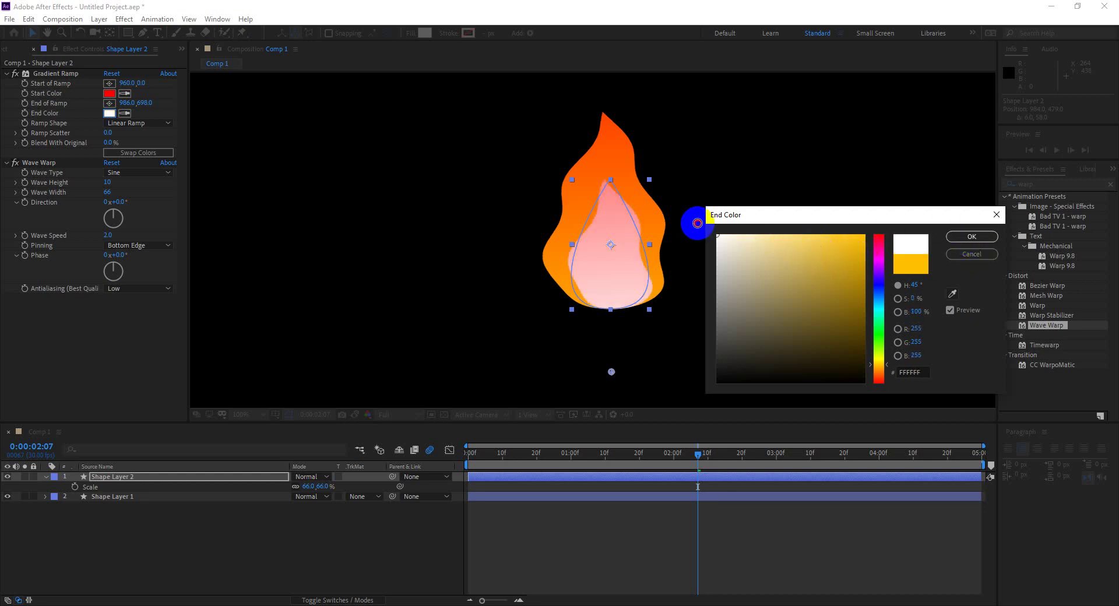
left_click(760, 238)
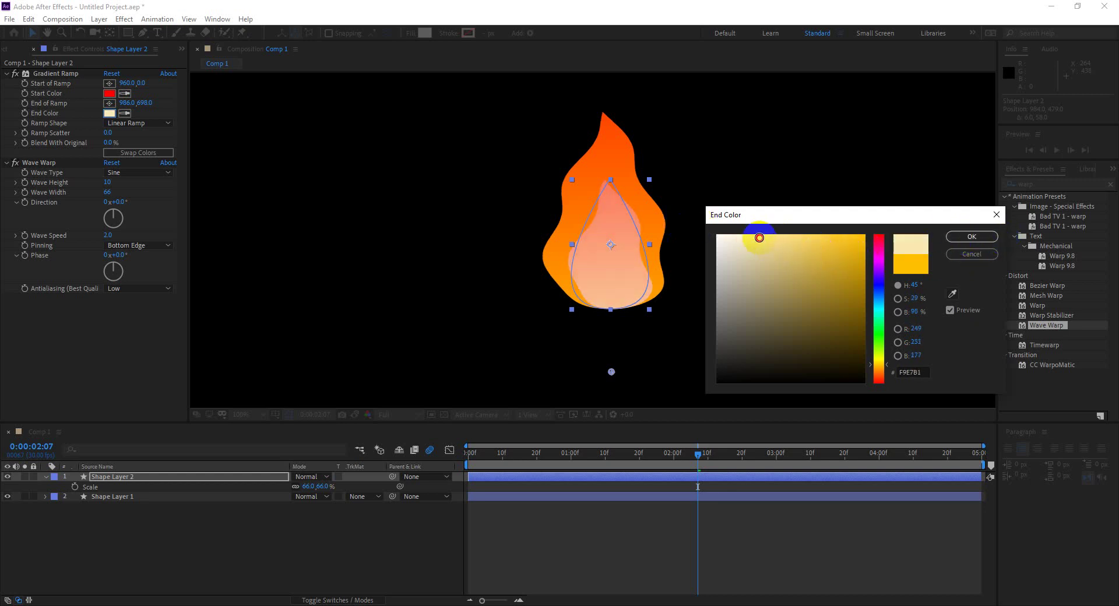
left_click(972, 237)
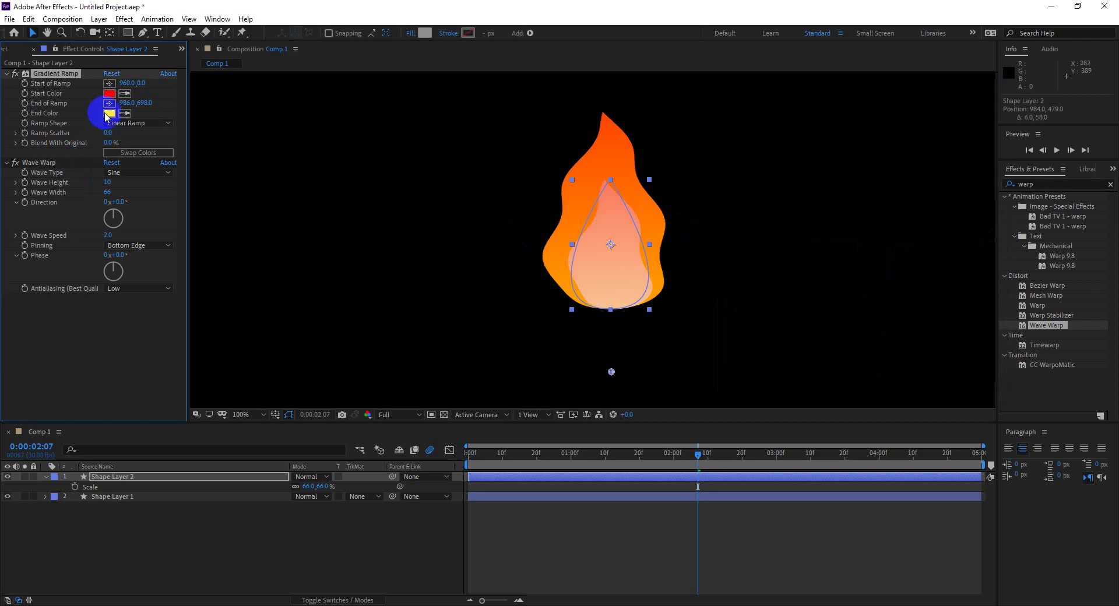
left_click(109, 103)
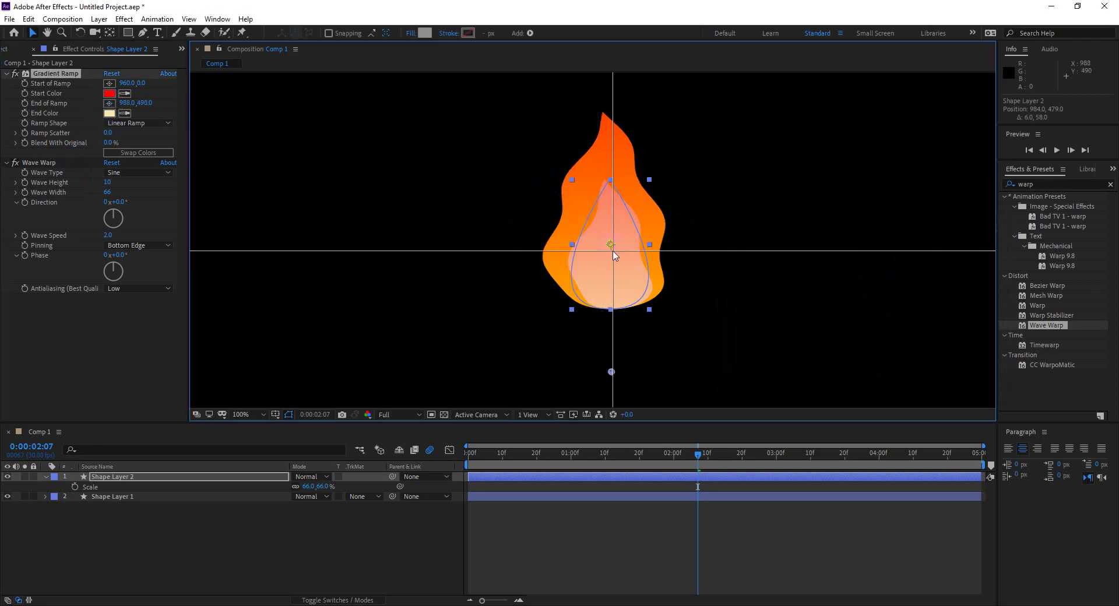
left_click(612, 298)
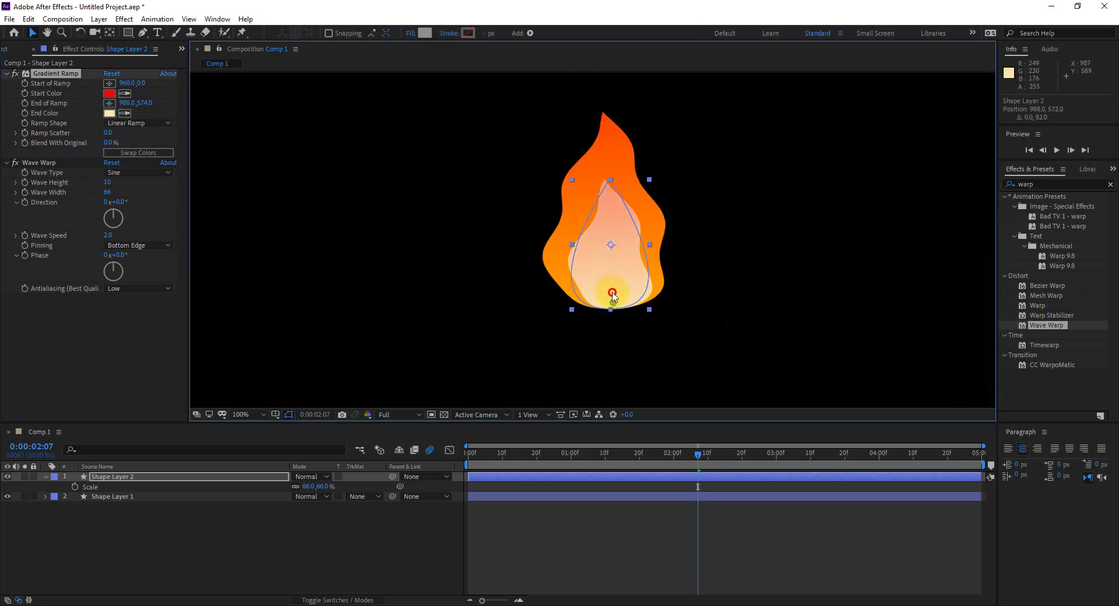
left_click_drag(612, 296, 612, 286)
Make the copy's gradient start colour bright yellow and move the ramp end point lower
left_click(109, 93)
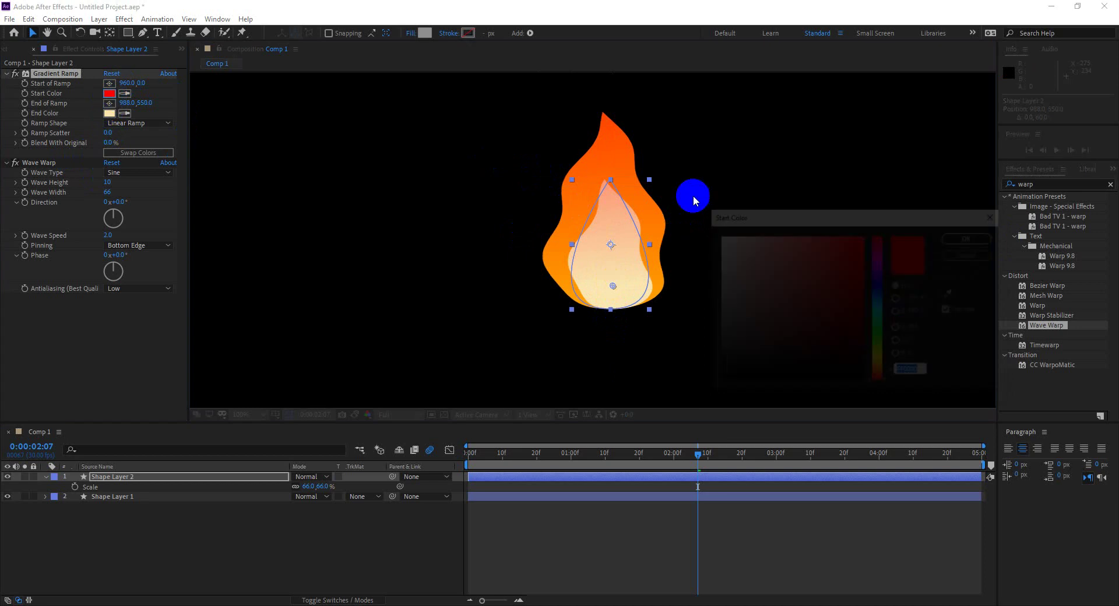
left_click(880, 377)
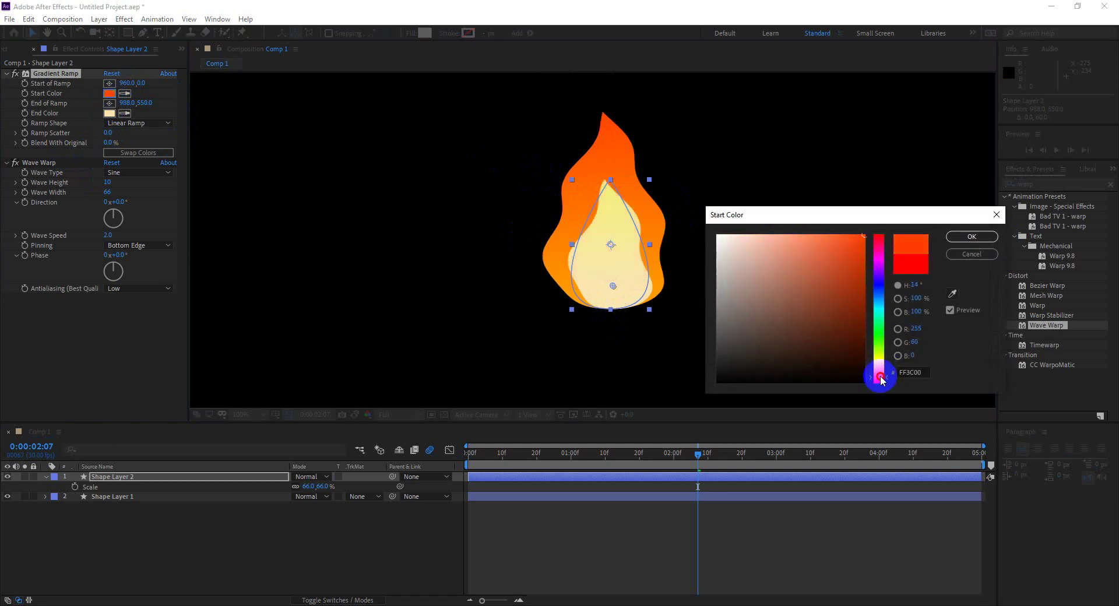
left_click_drag(880, 377, 876, 367)
left_click_drag(827, 253, 881, 233)
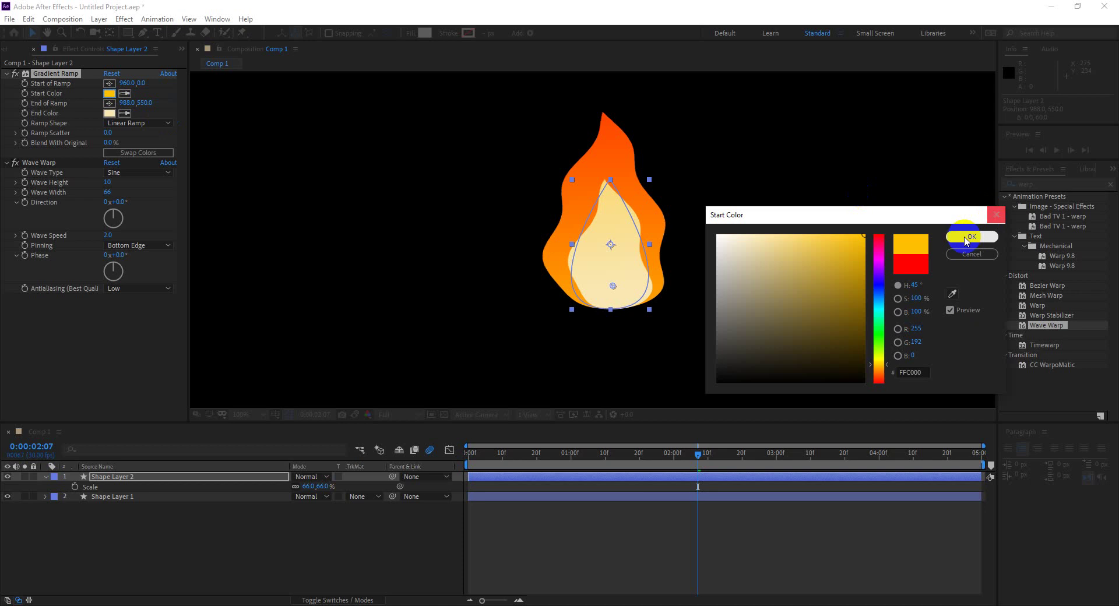
left_click(966, 237)
left_click(110, 103)
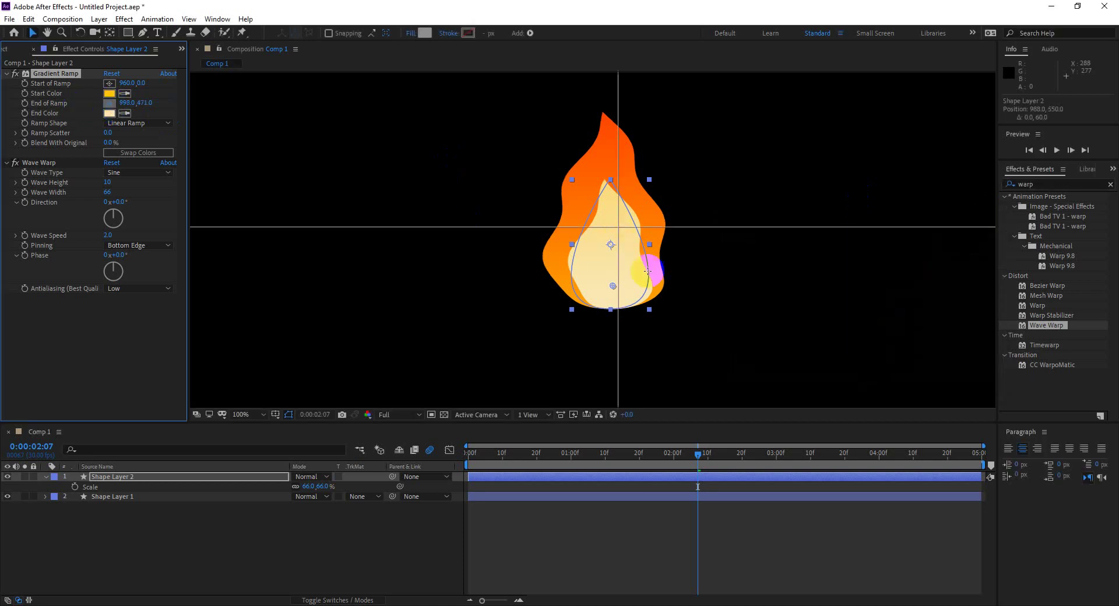
left_click(610, 300)
mouse_move(611, 300)
left_mouse_down()
mouse_move(611, 289)
mouse_move(612, 364)
left_mouse_up()
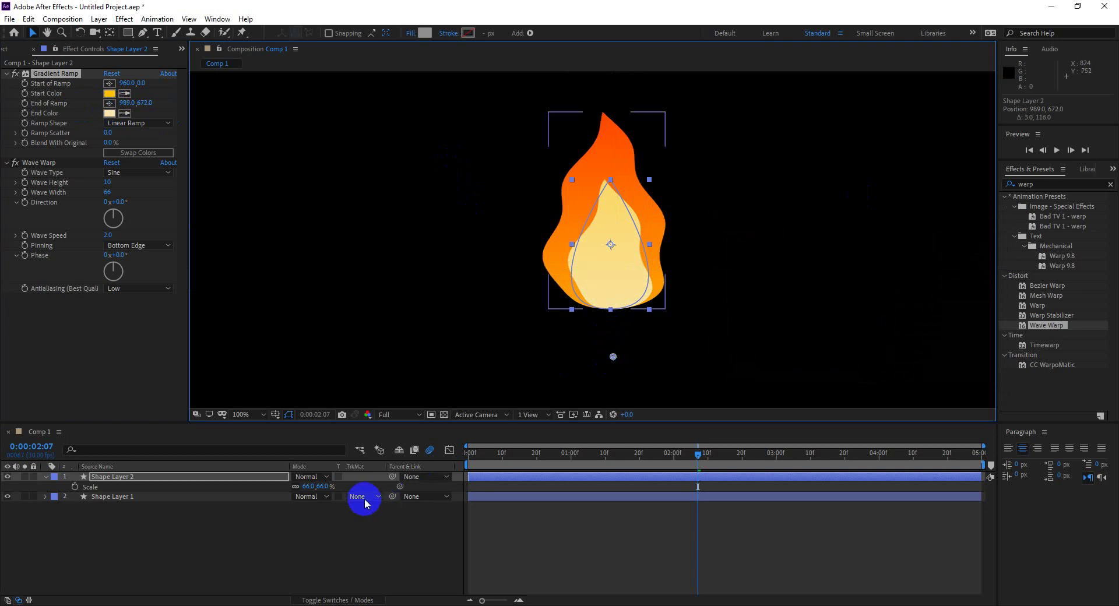
left_click(554, 535)
mouse_move(699, 470)
left_mouse_down()
mouse_move(501, 471)
mouse_move(527, 466)
left_mouse_up()
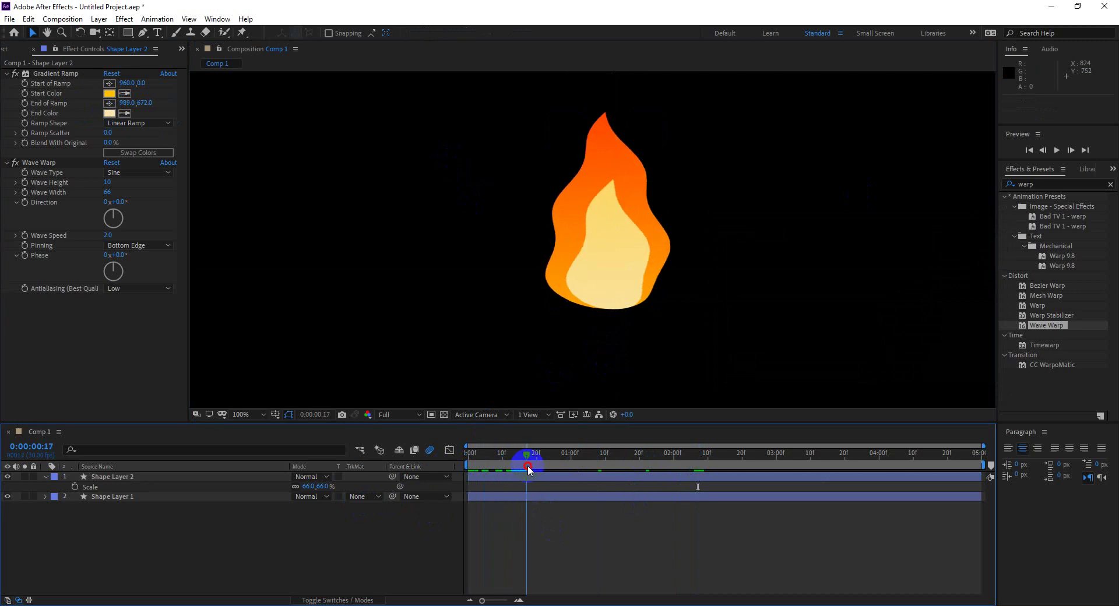
Set the inner flame's Wave Width to 80 and Wave Speed to 4.0, then preview both flames
left_click(109, 193)
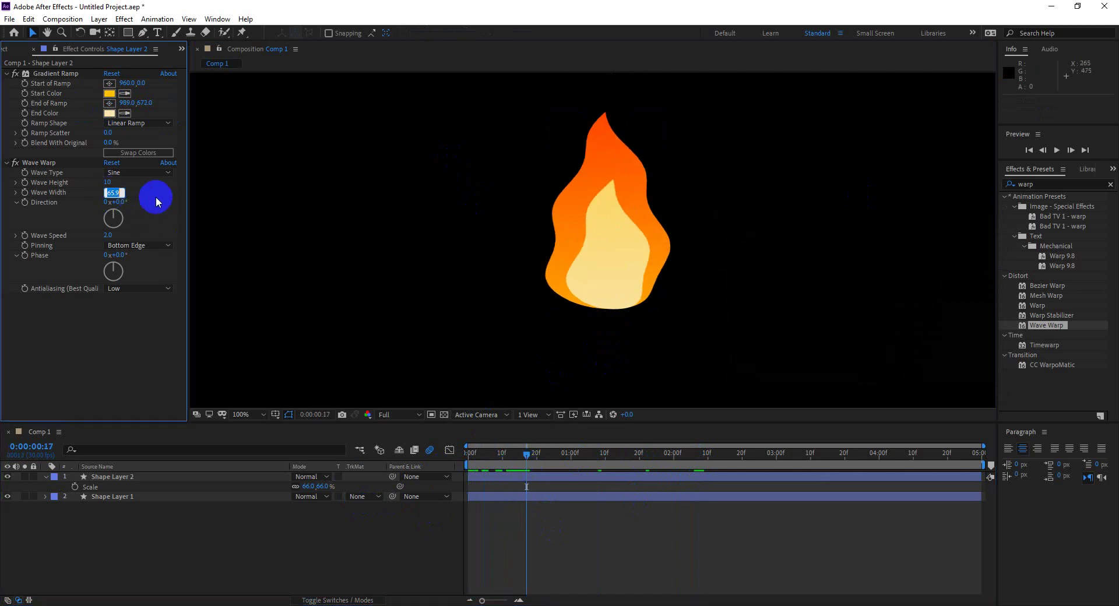
type("80")
key("Return")
type("4")
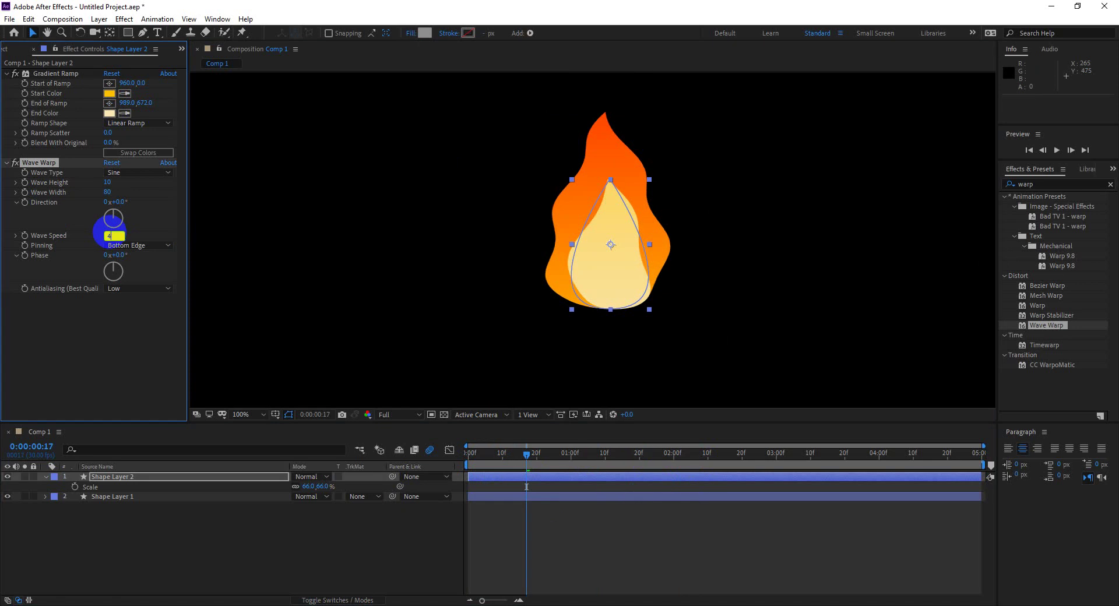
key("Return")
left_click_drag(533, 453, 468, 454)
key("space")
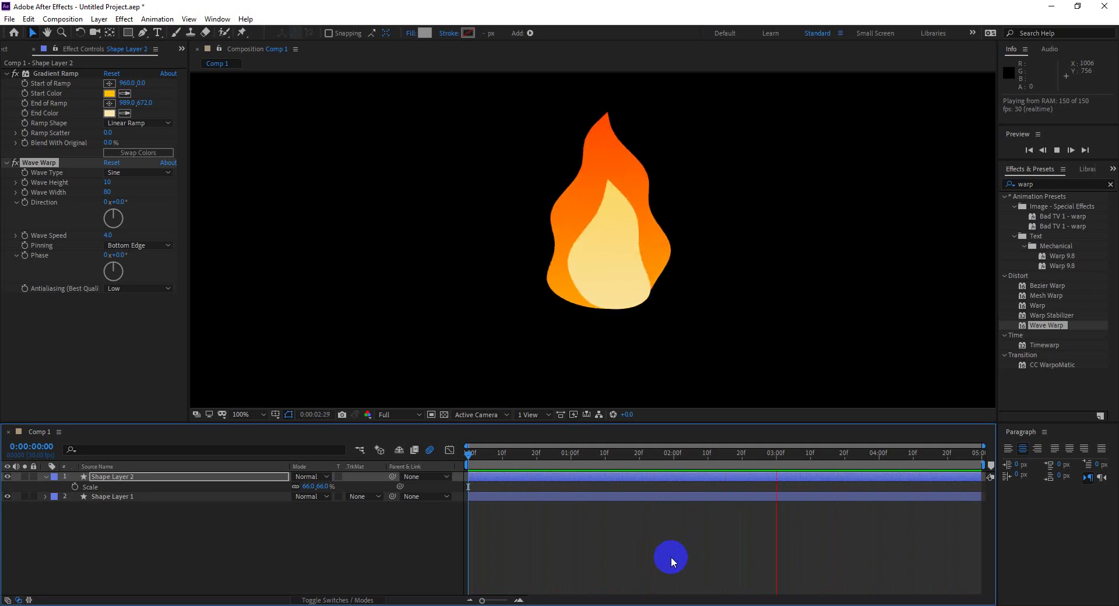
key("space")
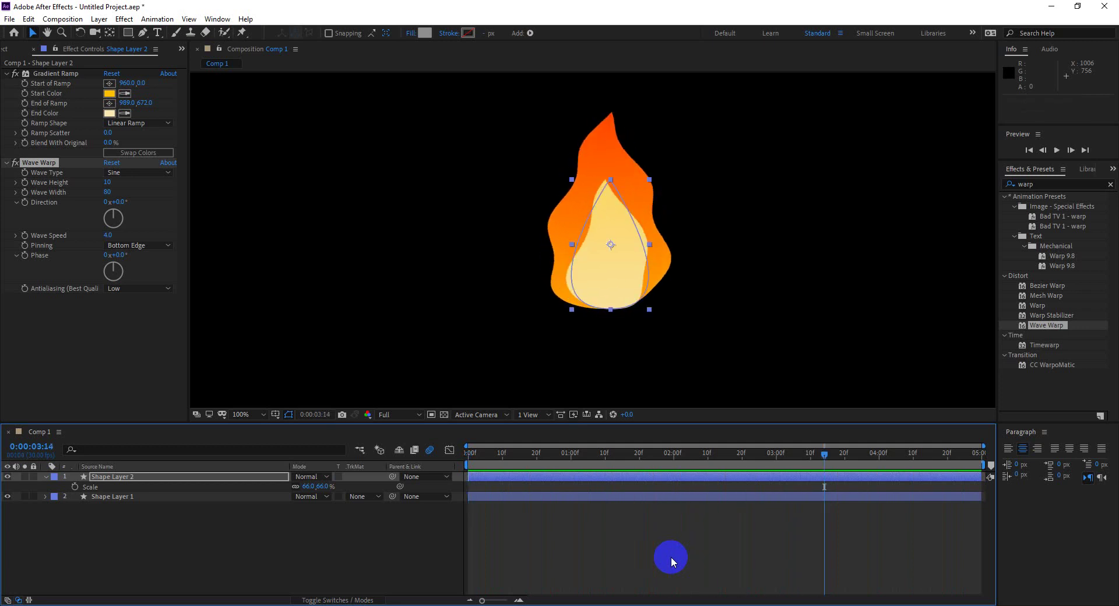
left_click(6, 163)
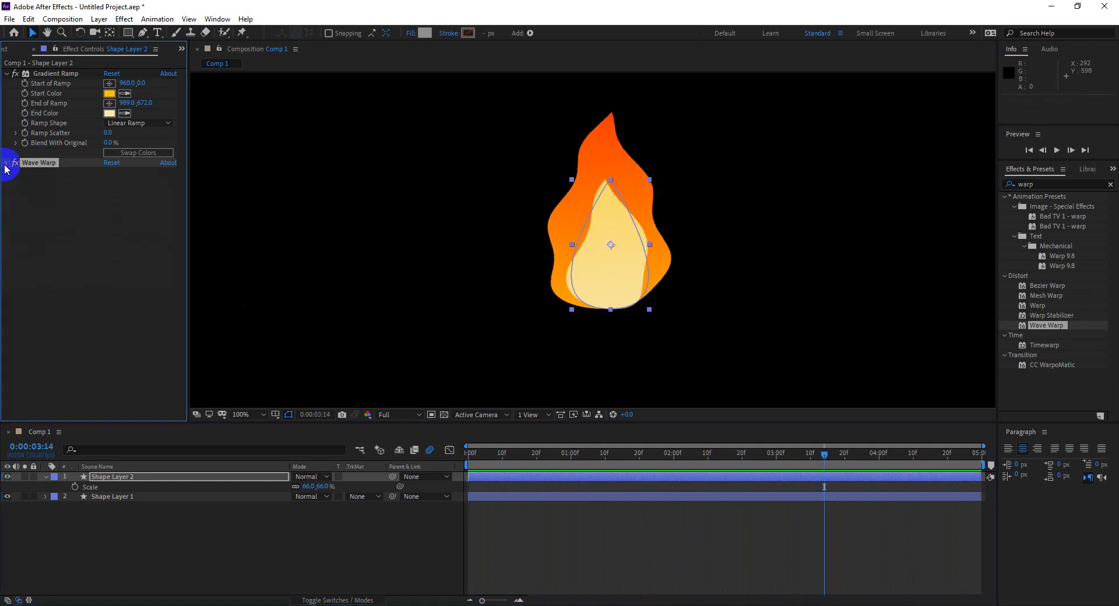
left_click(6, 75)
left_click(46, 73)
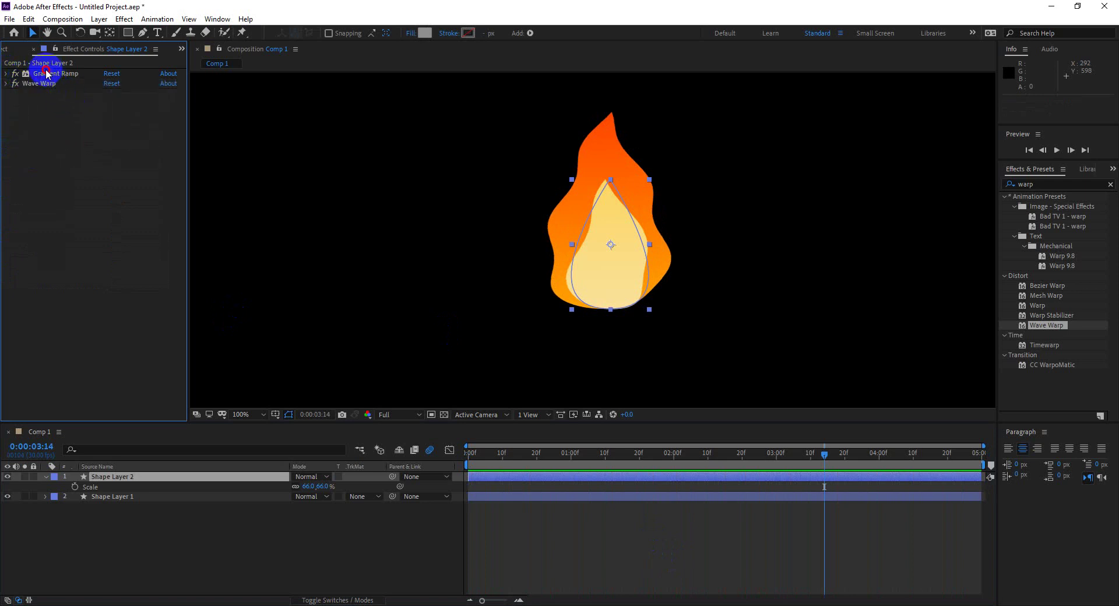
left_click(47, 74)
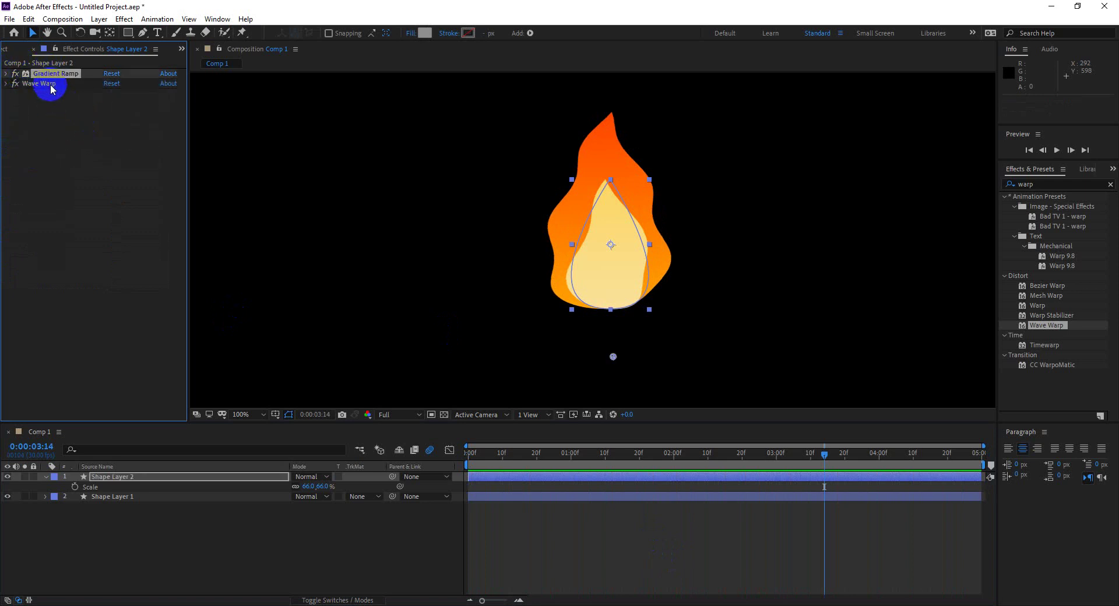
left_click(51, 87)
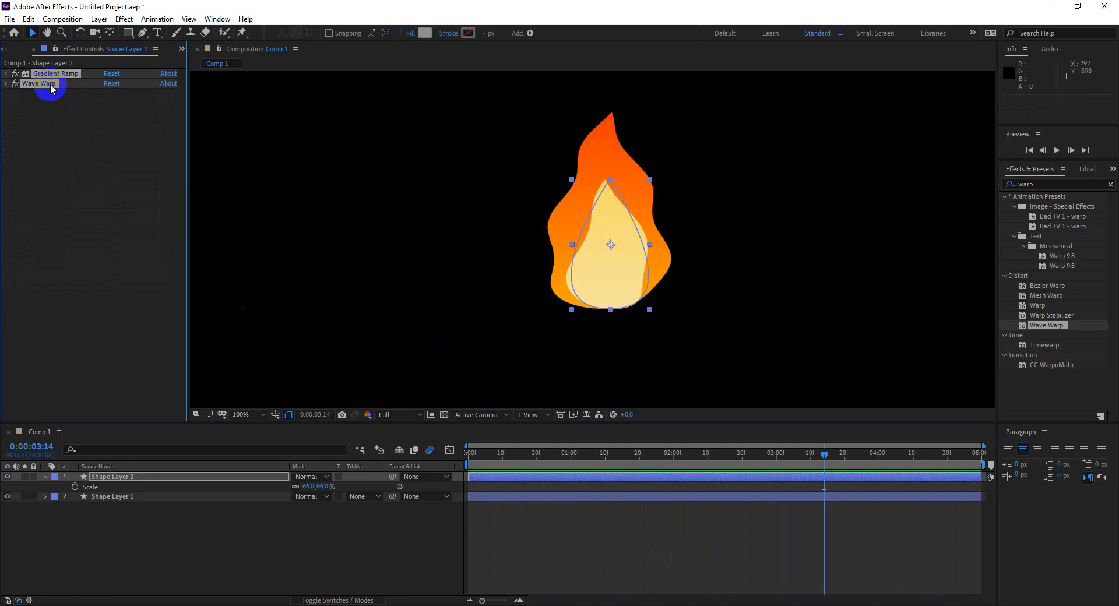
key("Delete")
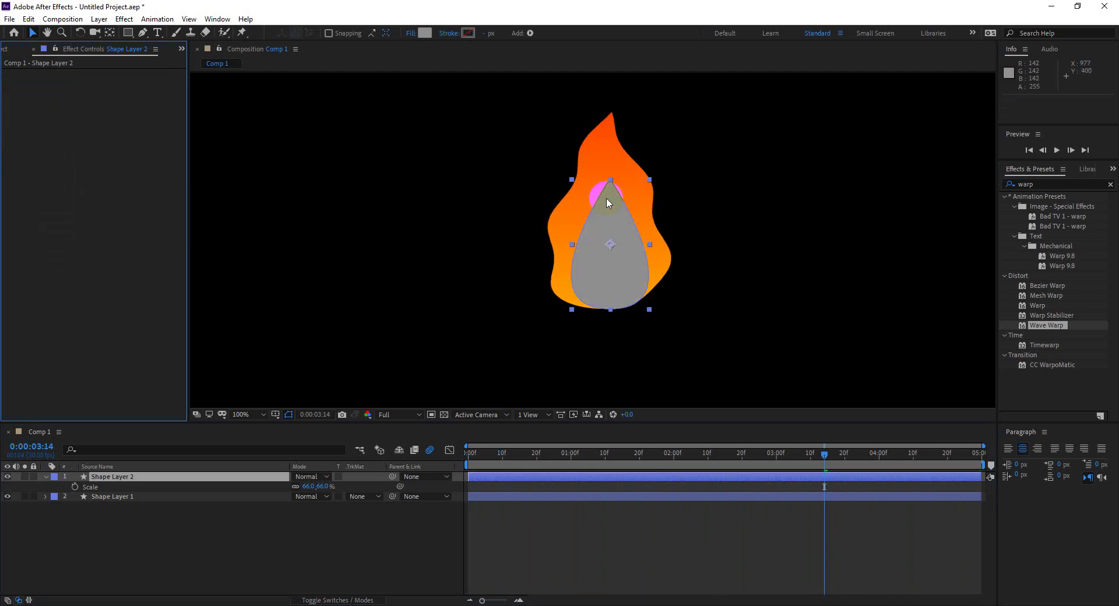
left_click_drag(126, 522, 103, 471)
key("Delete")
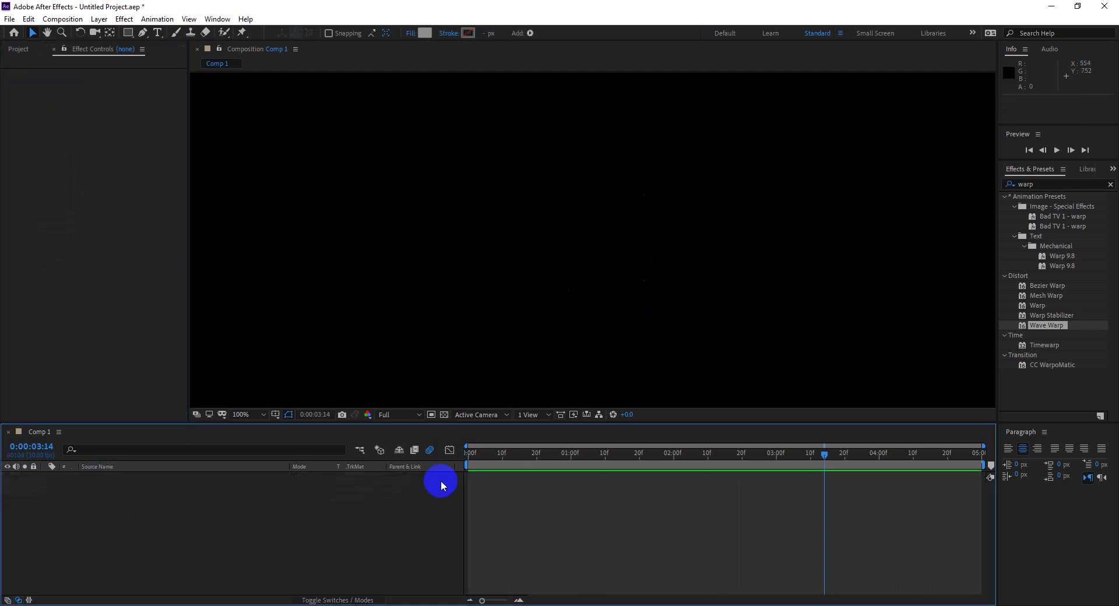
key("comma")
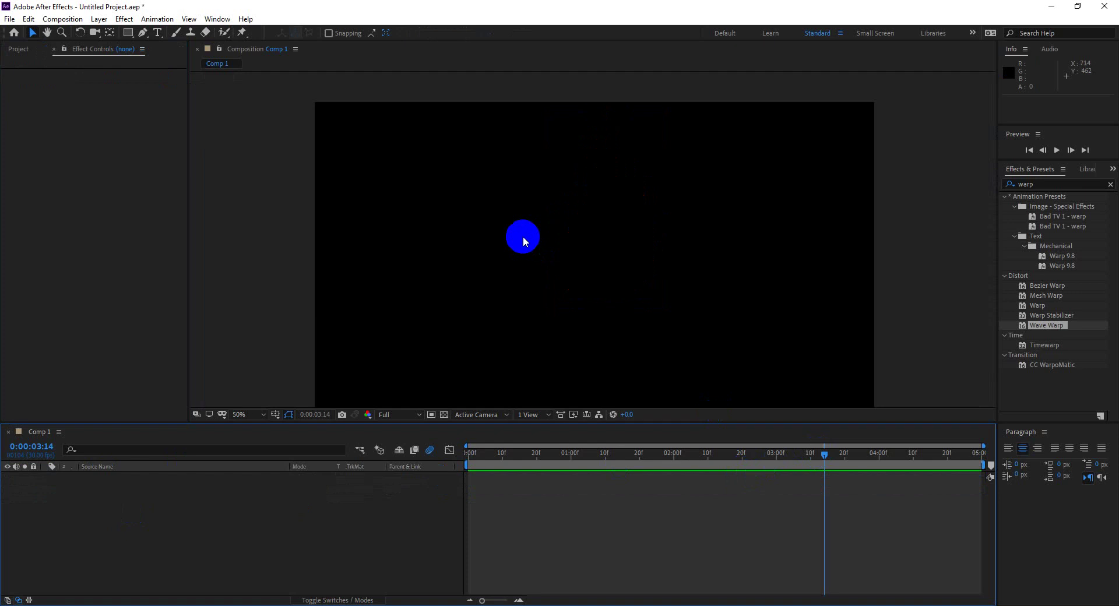
double_click(1024, 184)
mouse_move(670, 603)
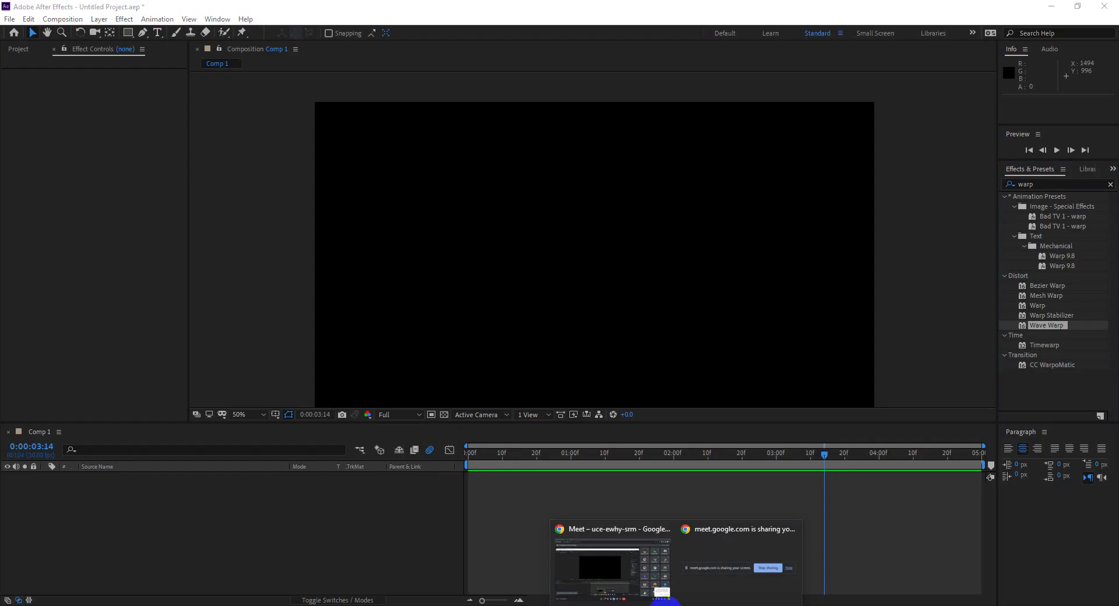
Open G:\Png File in File Explorer and drag youtube-logo-hd-8.png into the composition
left_click(612, 562)
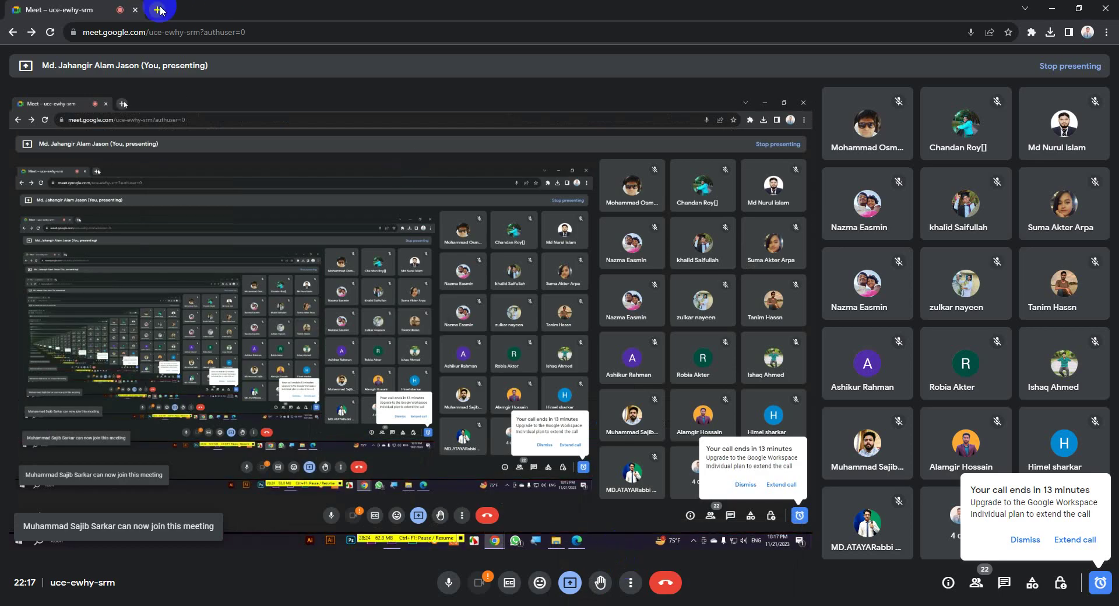
left_click(761, 598)
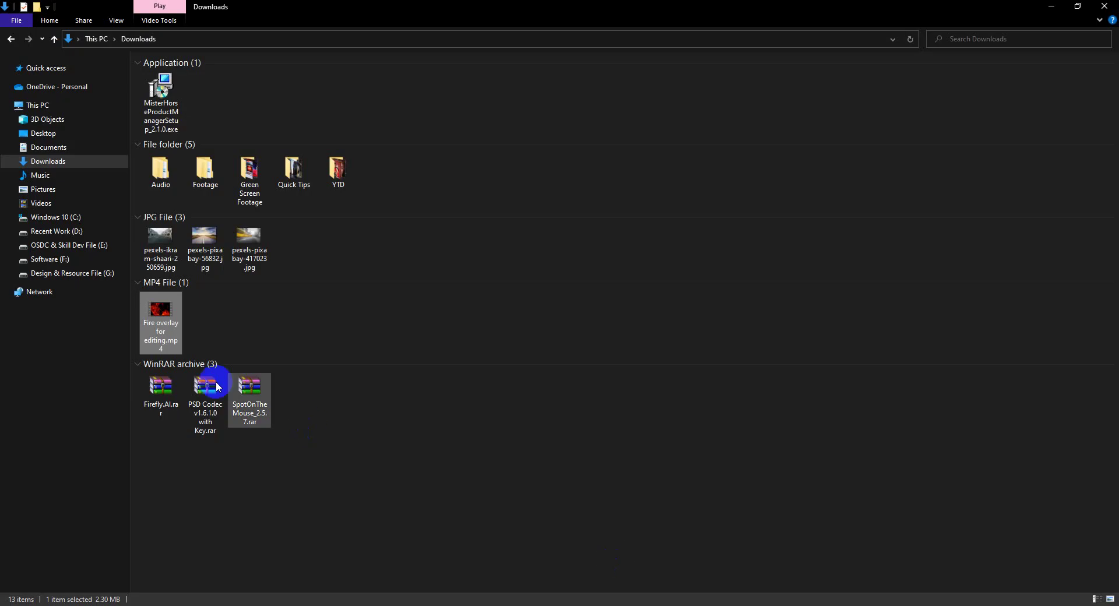
left_click(61, 273)
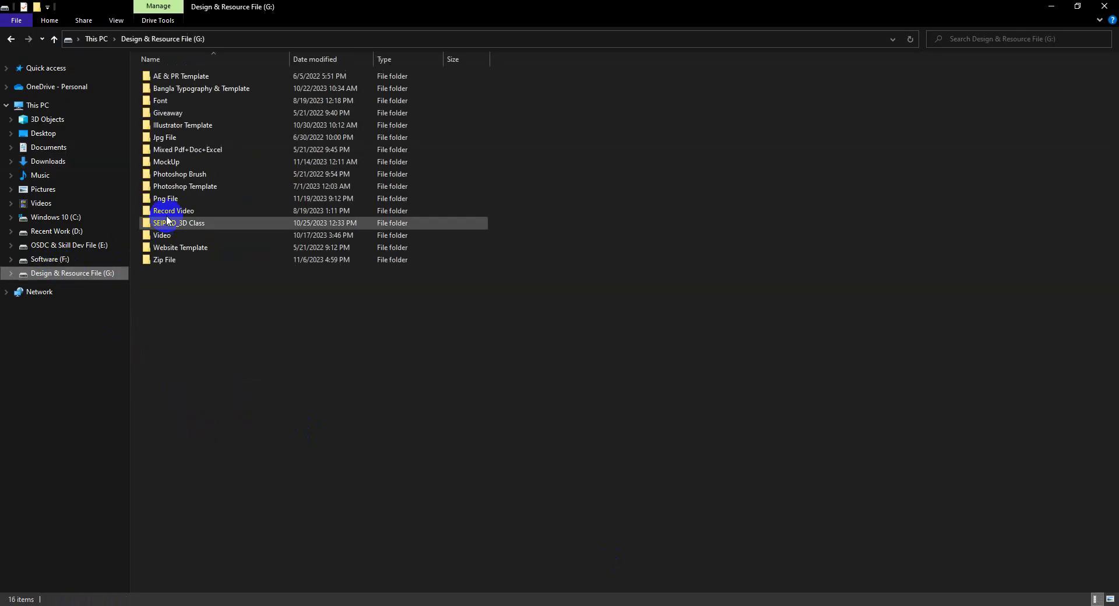
double_click(166, 200)
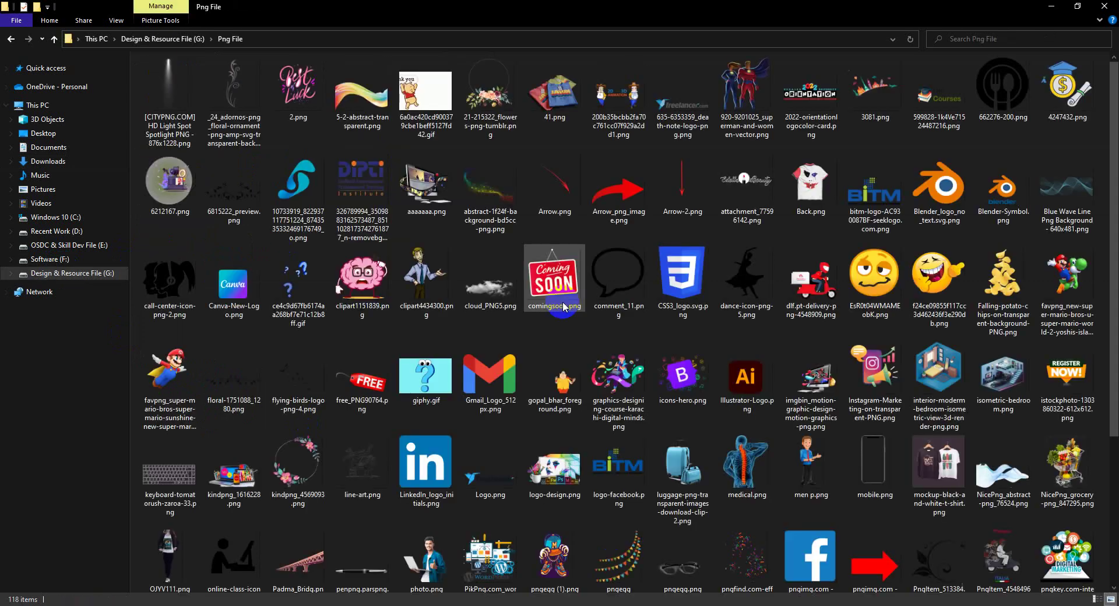
mouse_move(563, 307)
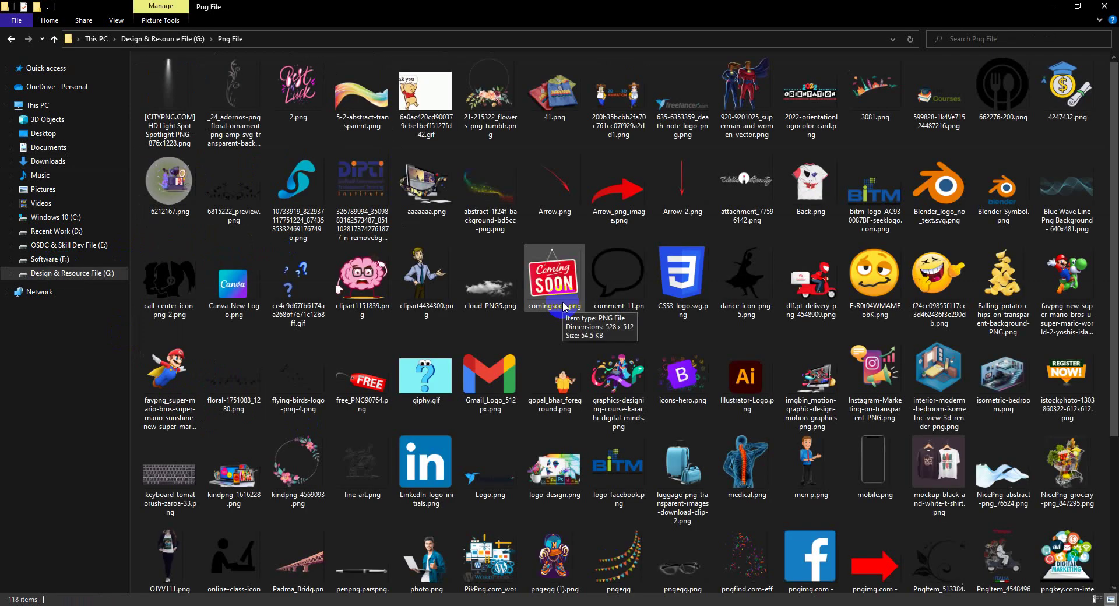
scroll(595, 239, "down", 3)
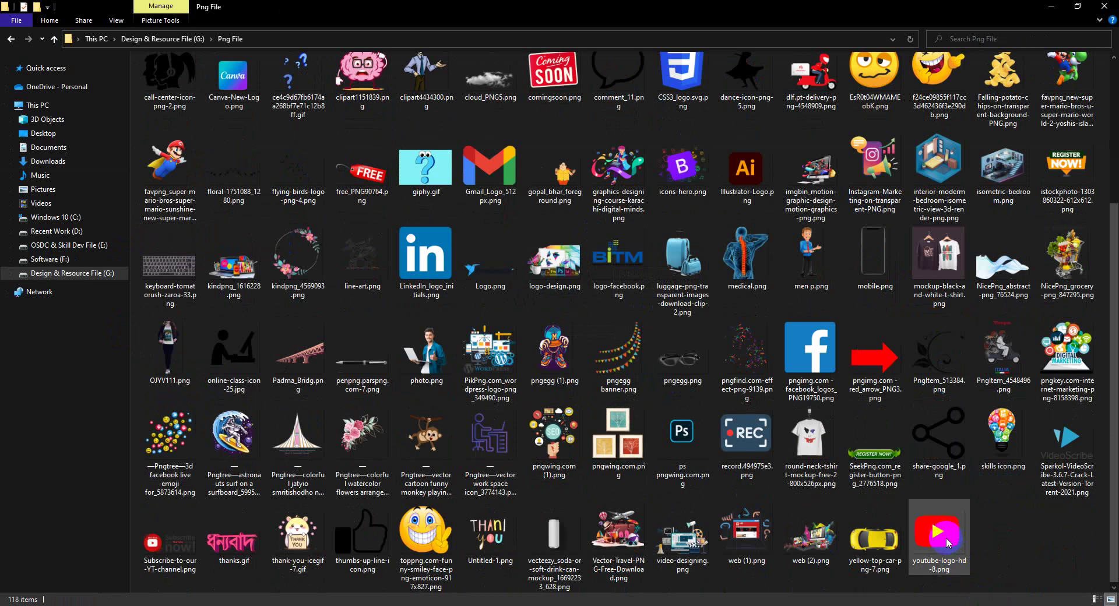
mouse_move(948, 544)
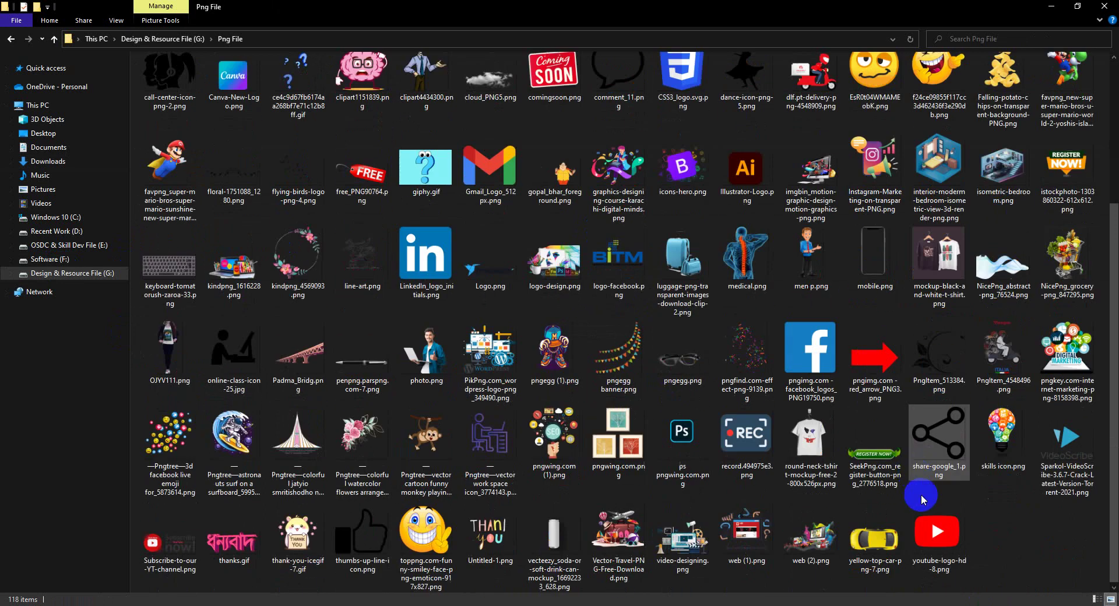
mouse_move(932, 545)
left_mouse_down()
mouse_move(558, 603)
mouse_move(99, 375)
mouse_move(96, 529)
left_mouse_up()
Drop the YouTube logo into Comp 1 and apply CC Light Sweep found via a 'cc light' search
left_click(622, 297)
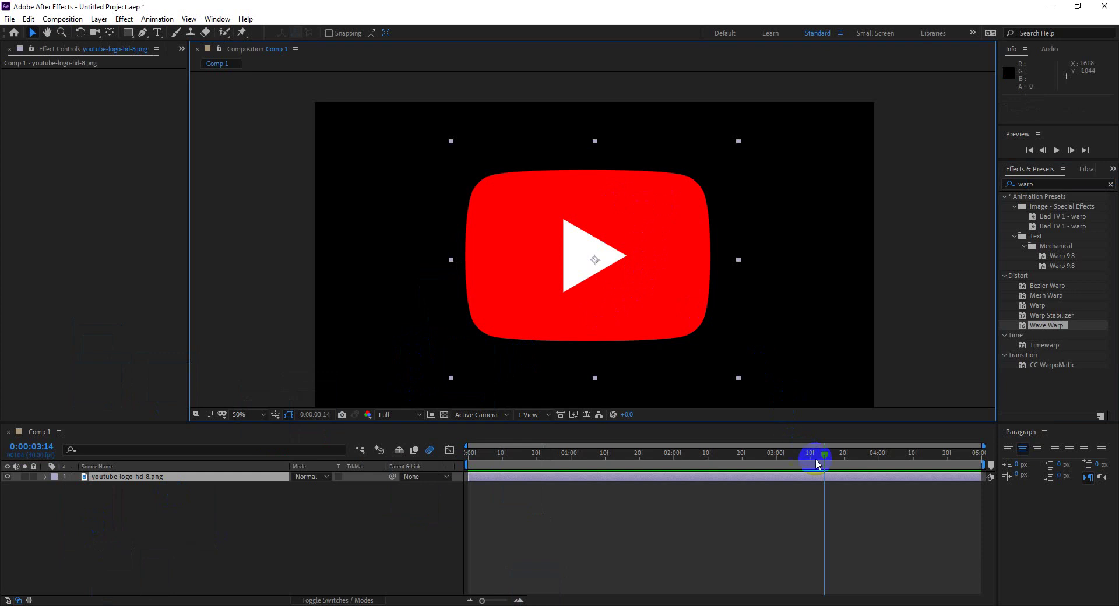
key("Home")
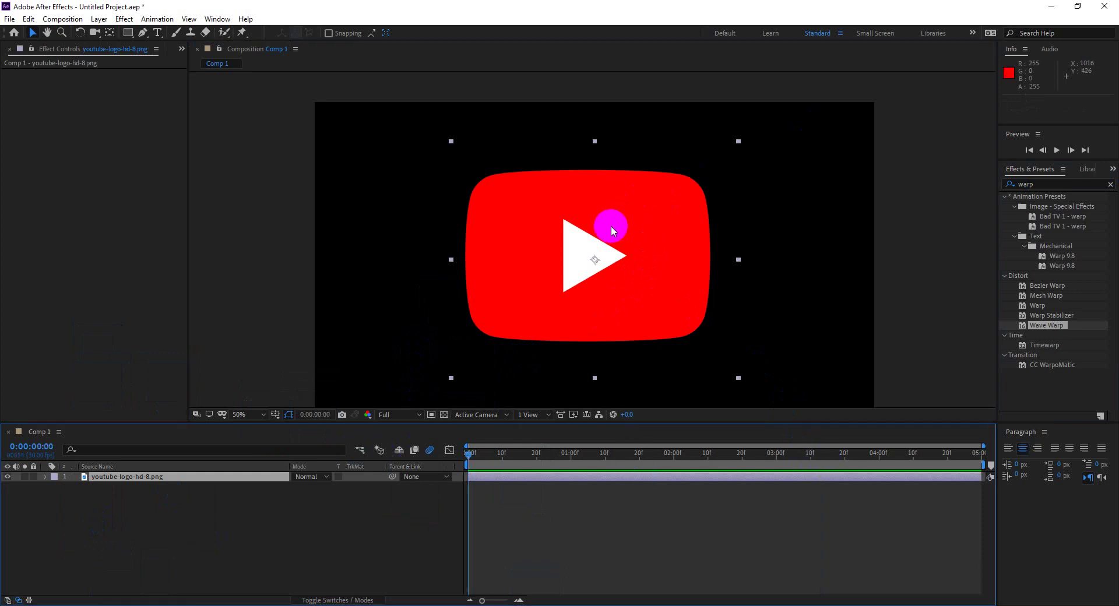
left_click(1056, 183)
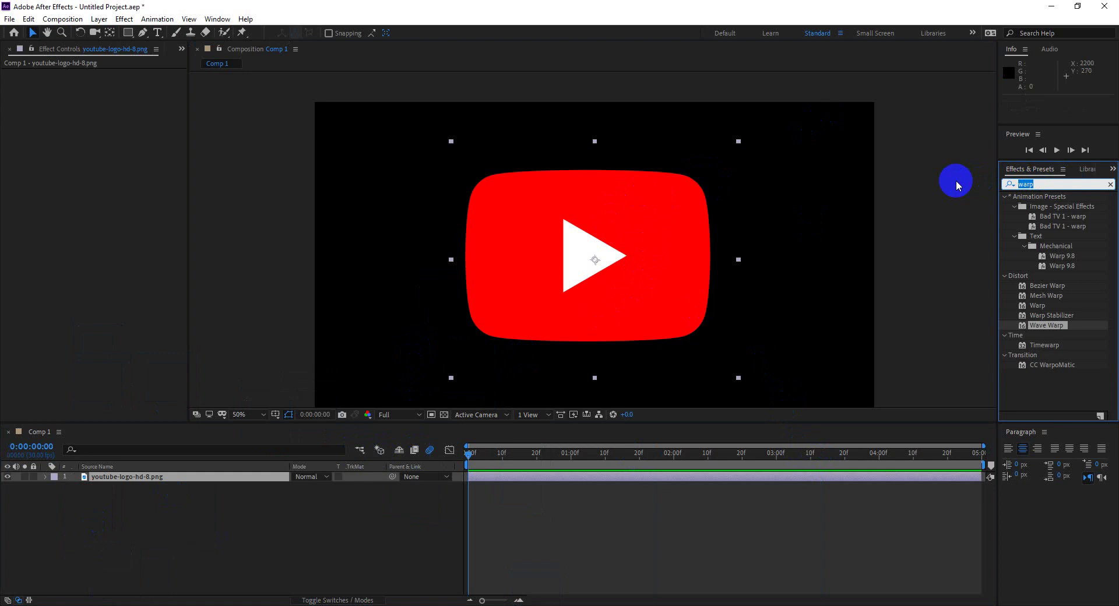
type("cc l")
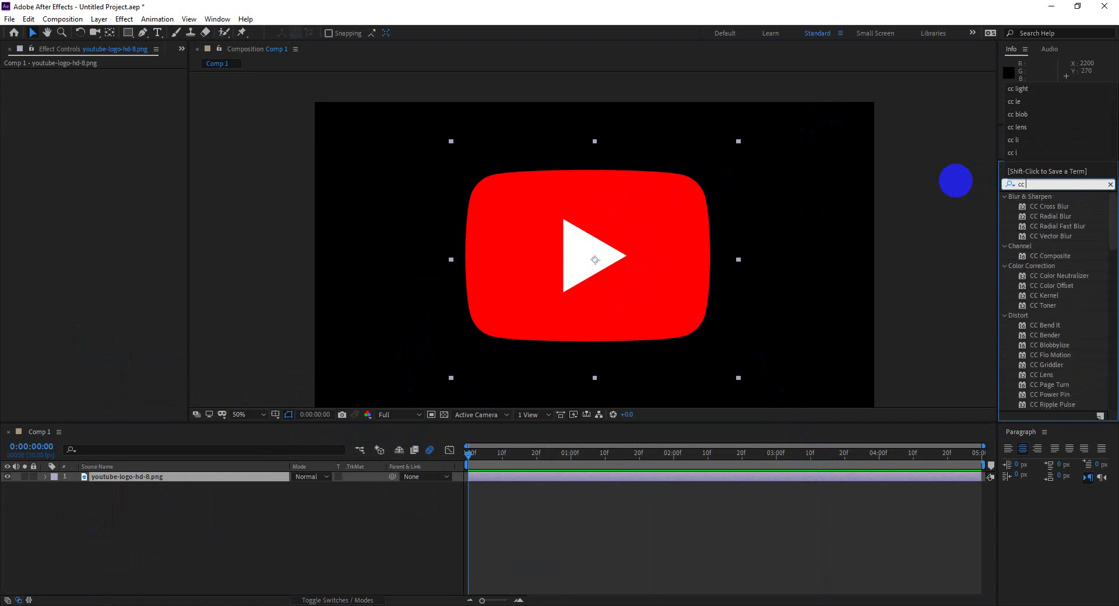
type("igh")
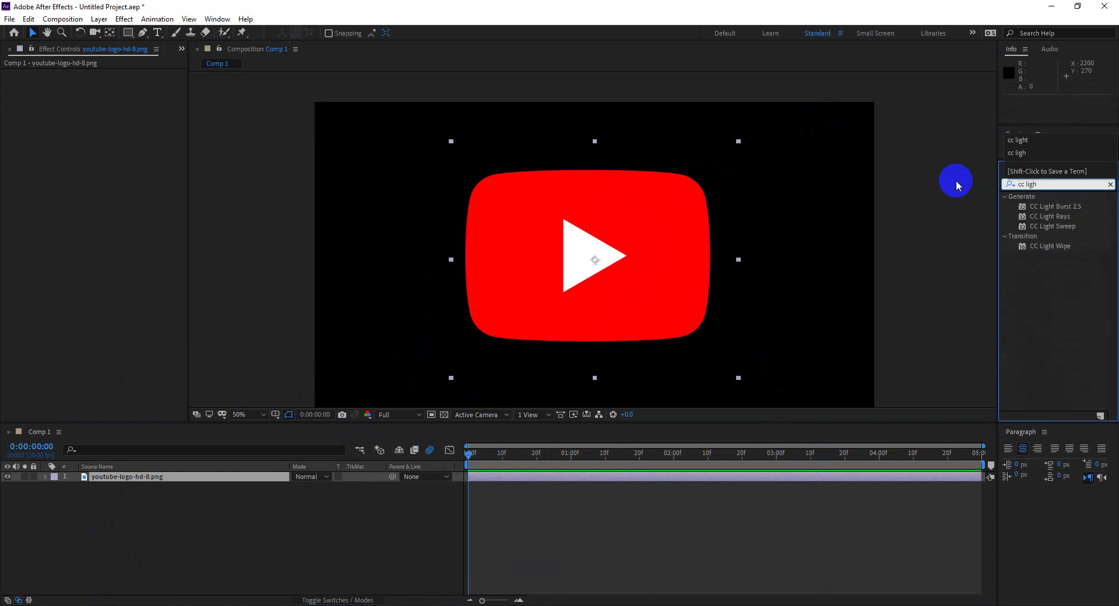
type("t")
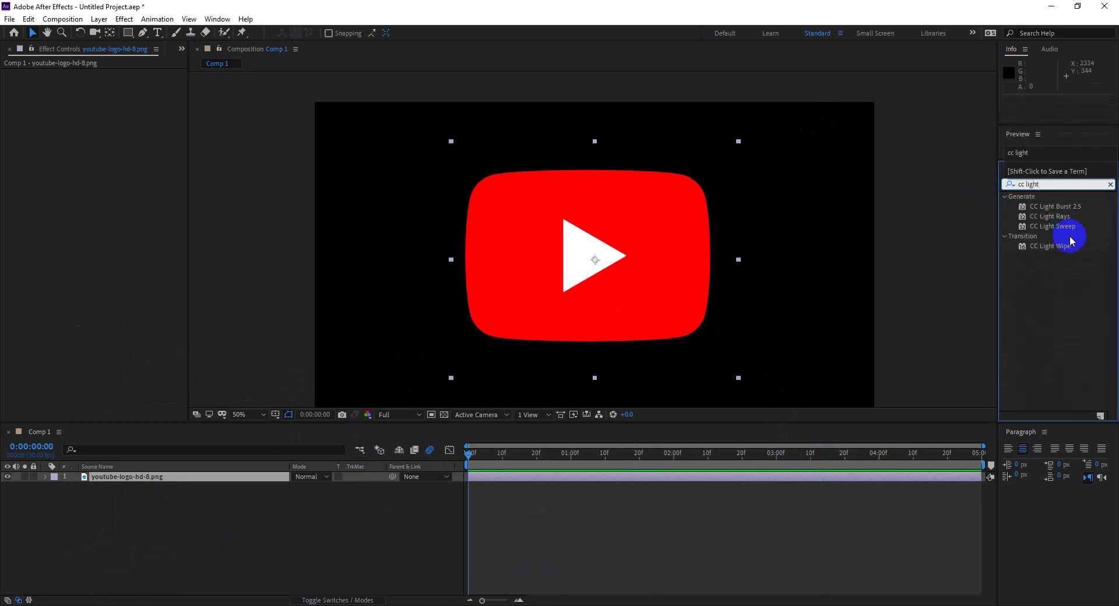
key("Return")
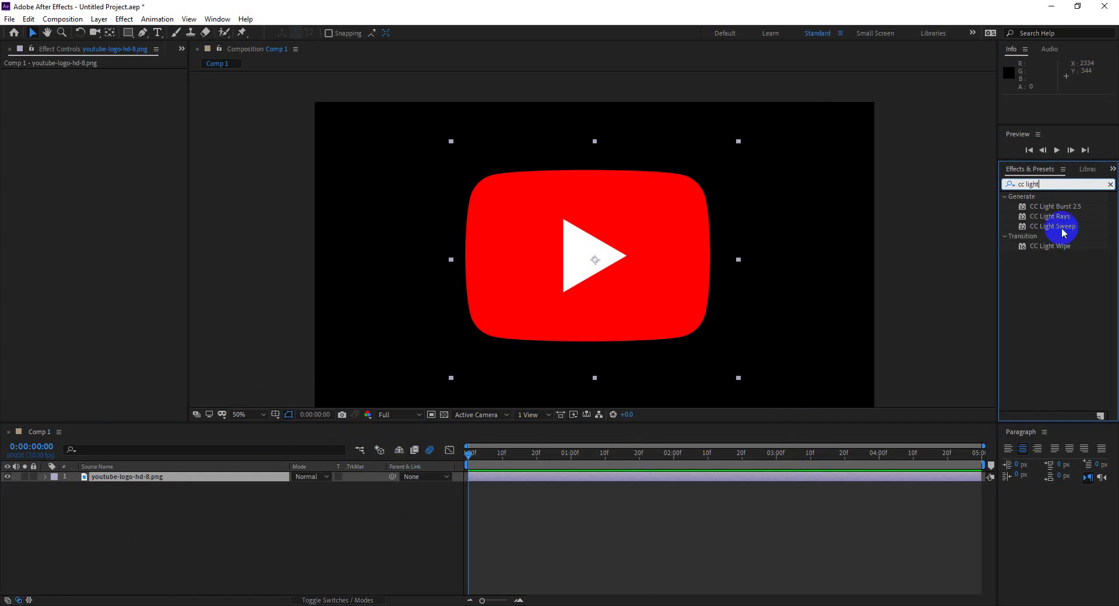
double_click(1062, 227)
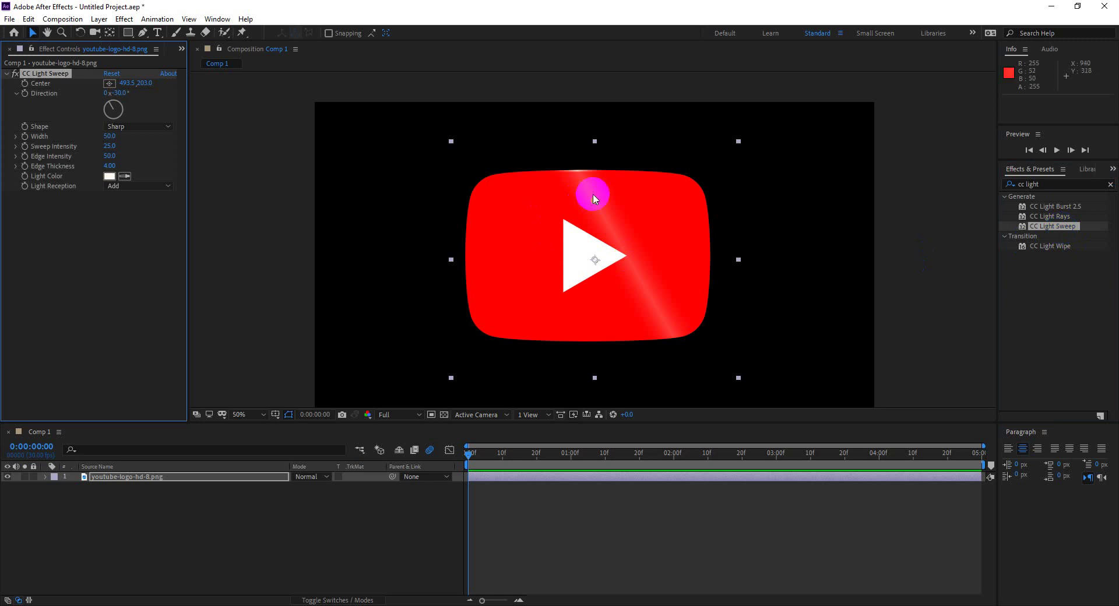
Nudge the logo left and set the light sweep direction to -13° with a Sharp shape
mouse_move(594, 199)
left_mouse_down()
mouse_move(483, 236)
mouse_move(571, 211)
mouse_move(542, 219)
left_mouse_up()
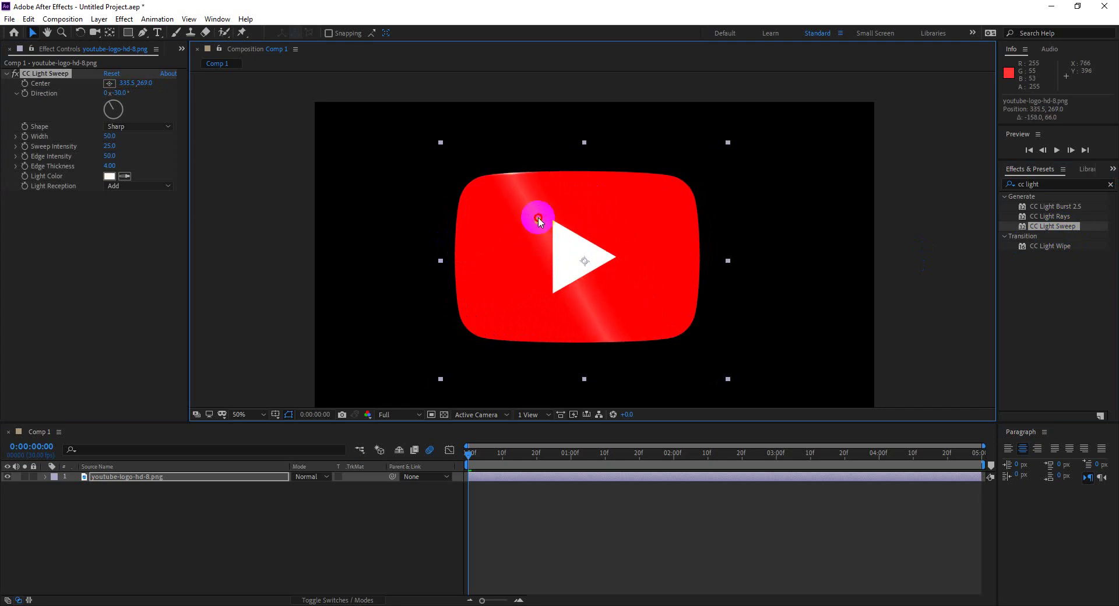
left_click(112, 108)
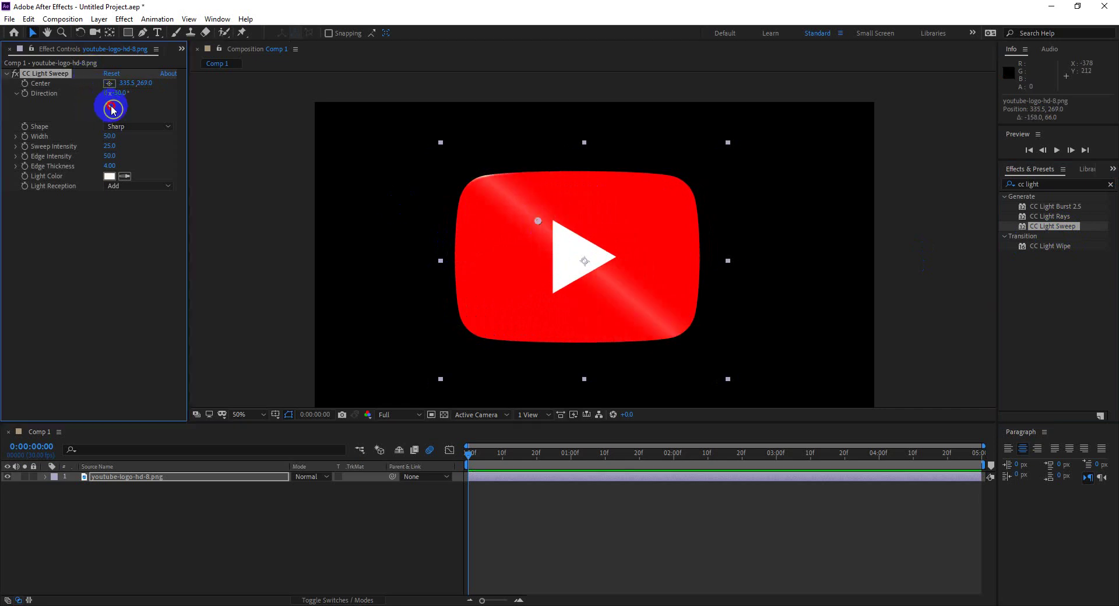
left_click_drag(112, 109, 113, 102)
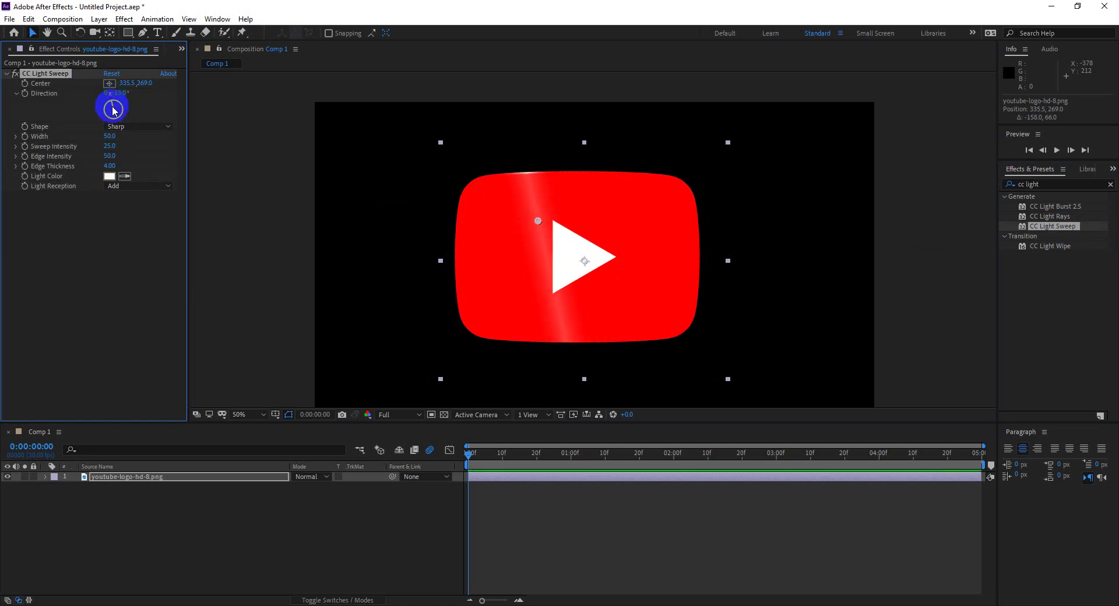
left_click(120, 127)
left_click(134, 153)
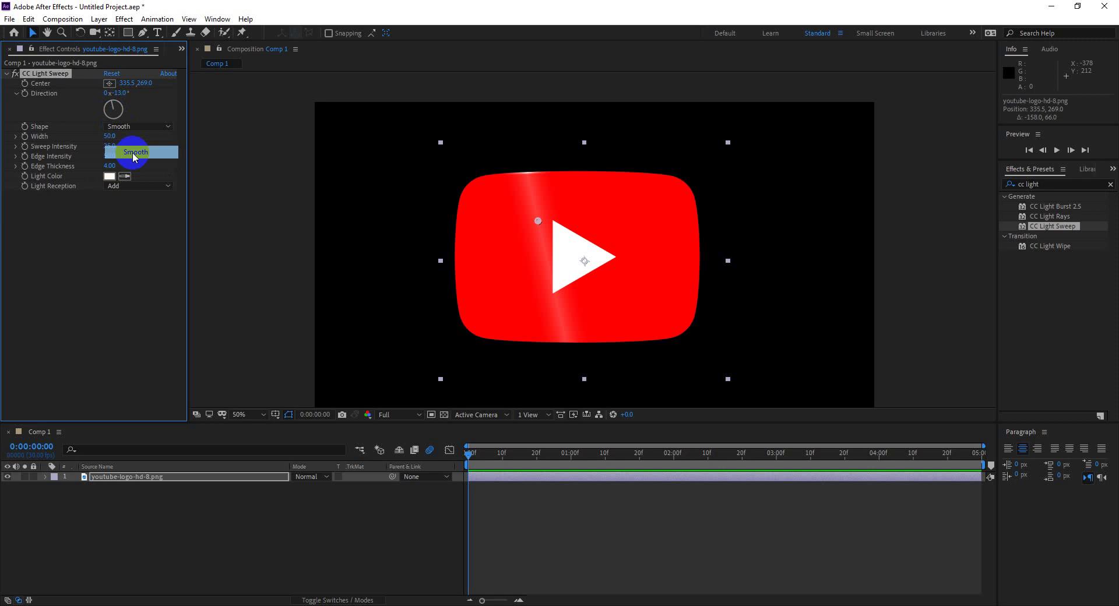
left_click(136, 125)
left_click(133, 140)
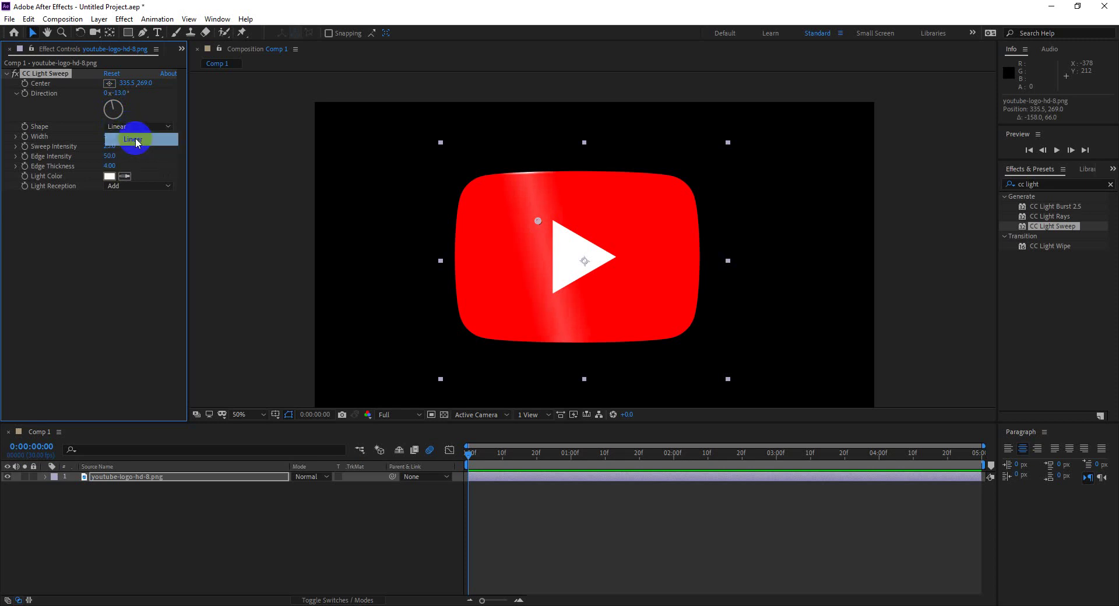
left_click(128, 128)
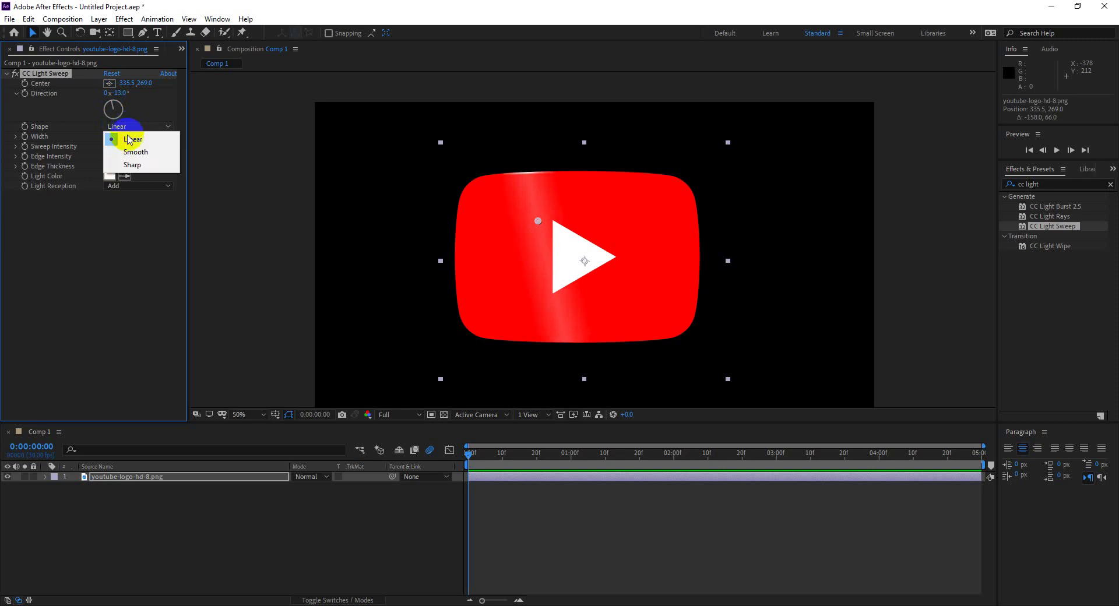
left_click(131, 167)
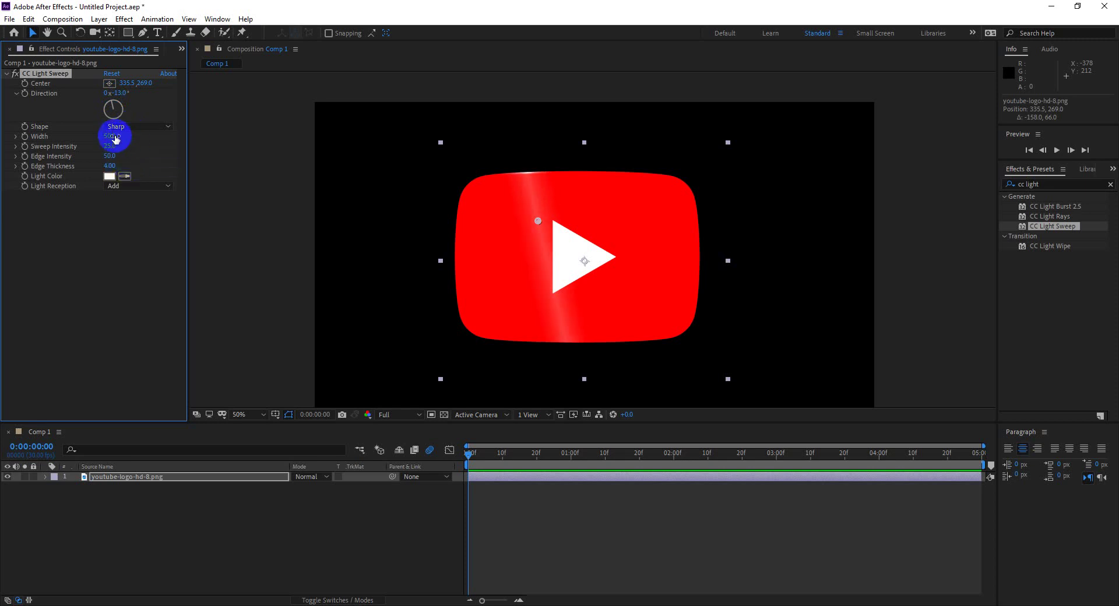
Set sweep width 88, intensity 67 and edge thickness 12.50, and try an orange-gold light colour
left_click_drag(107, 136, 132, 144)
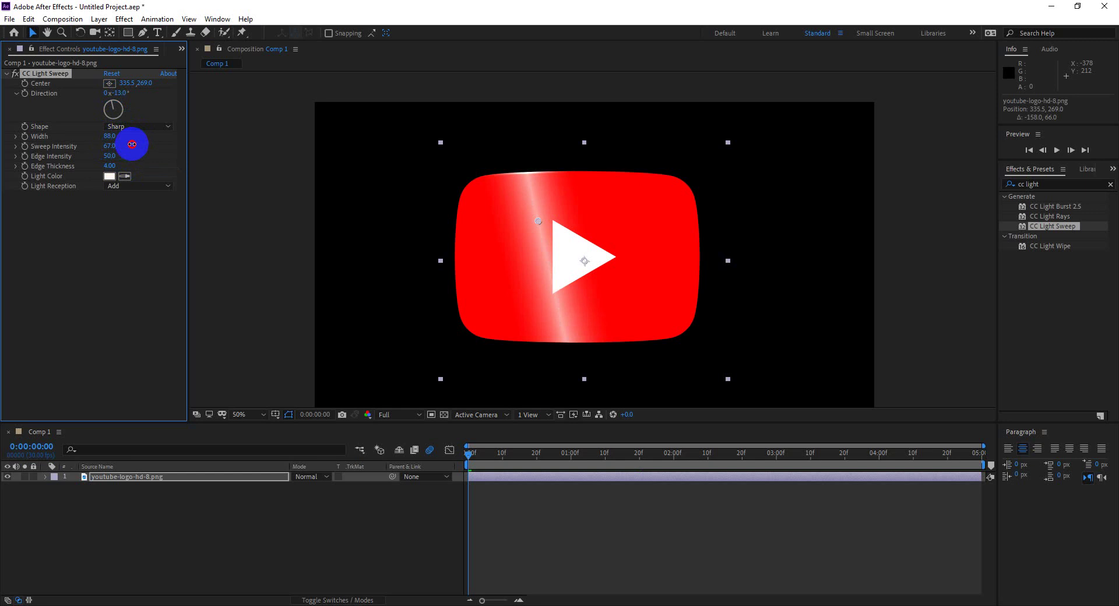
left_click(108, 158)
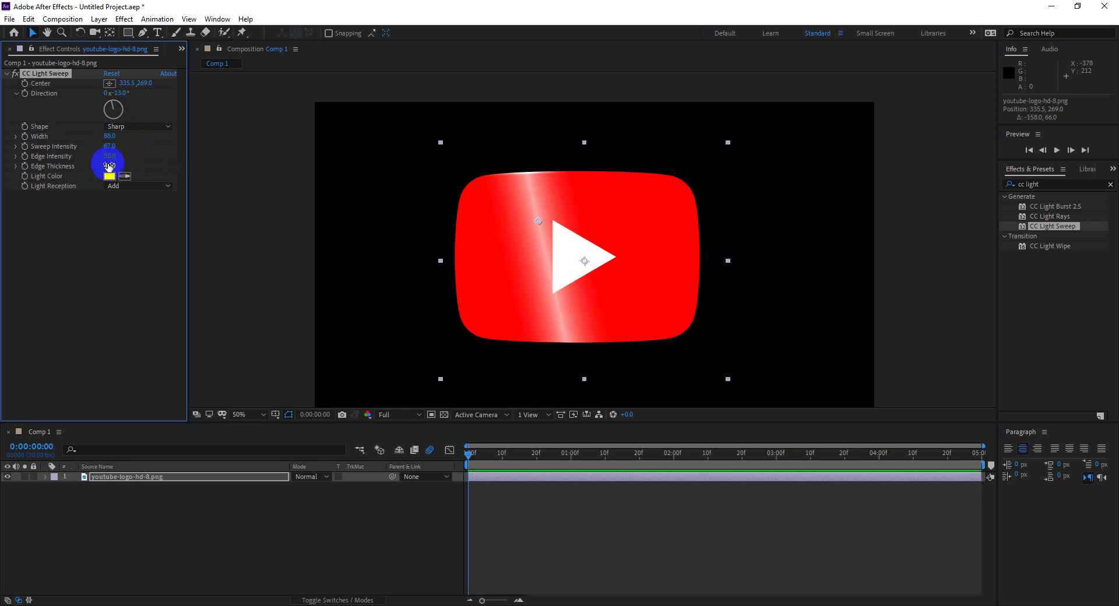
mouse_move(108, 166)
left_mouse_down()
mouse_move(111, 175)
mouse_move(68, 161)
mouse_move(90, 160)
left_mouse_up()
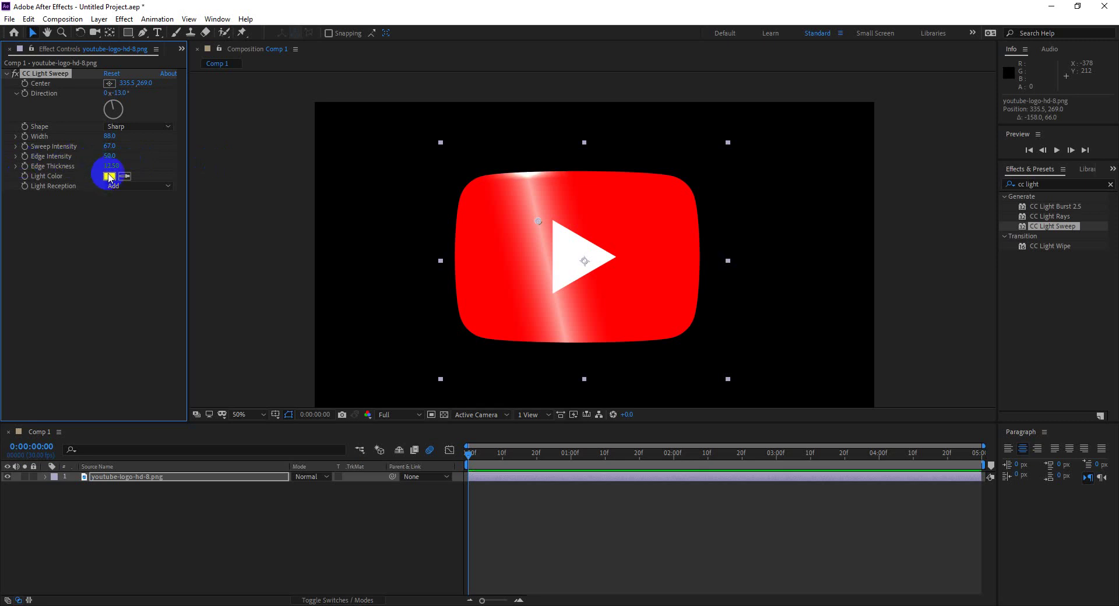
left_click(109, 176)
left_click_drag(849, 257, 859, 249)
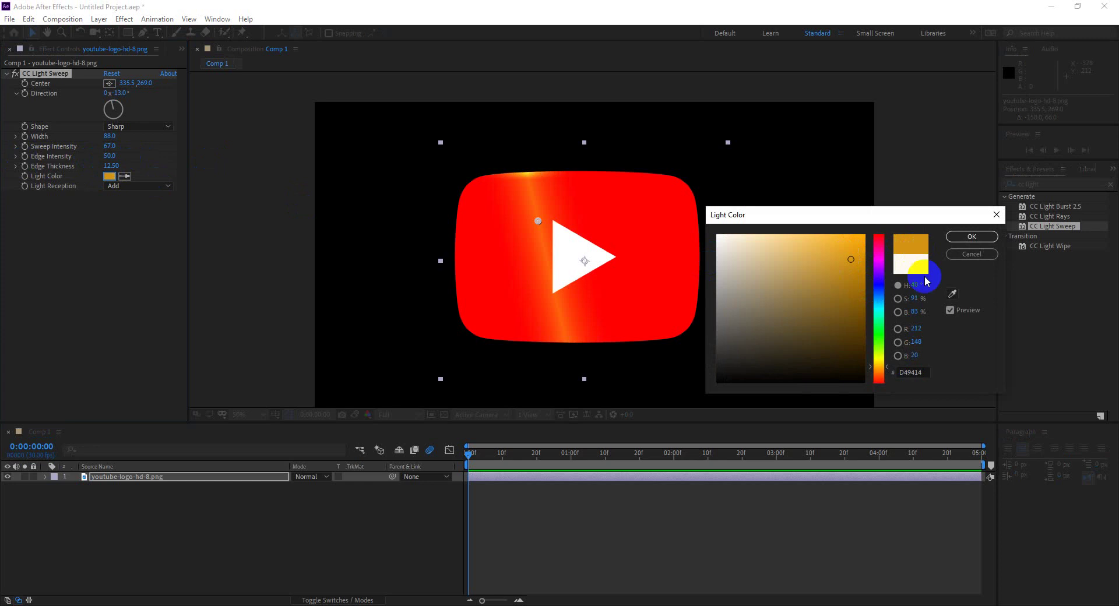
Keep the light white and move the sweep centre to -138.5, 331, left of the logo
left_click(971, 254)
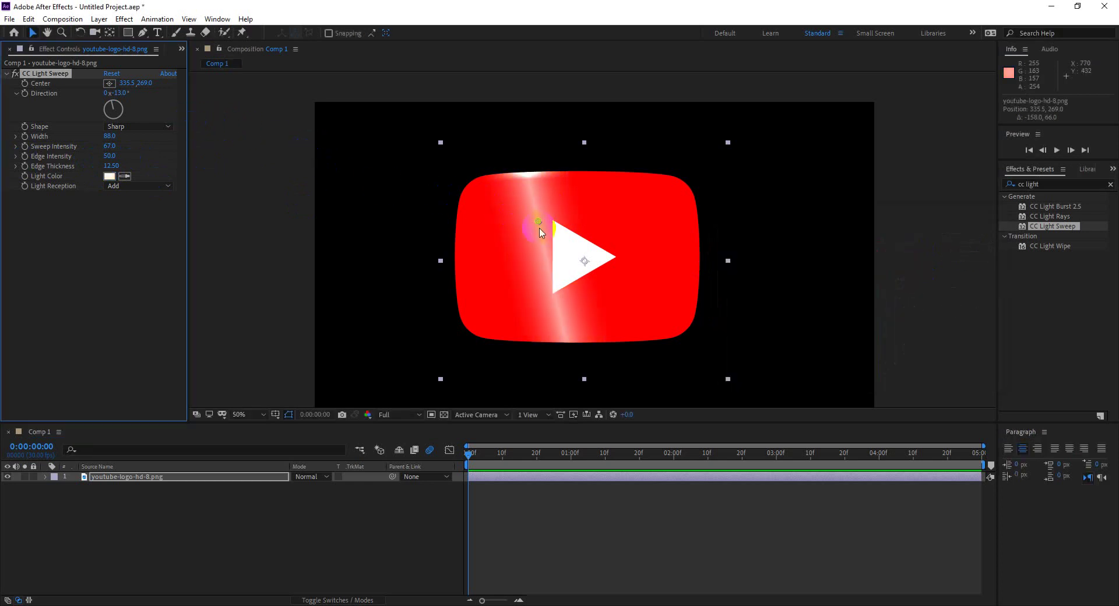
left_click(34, 98)
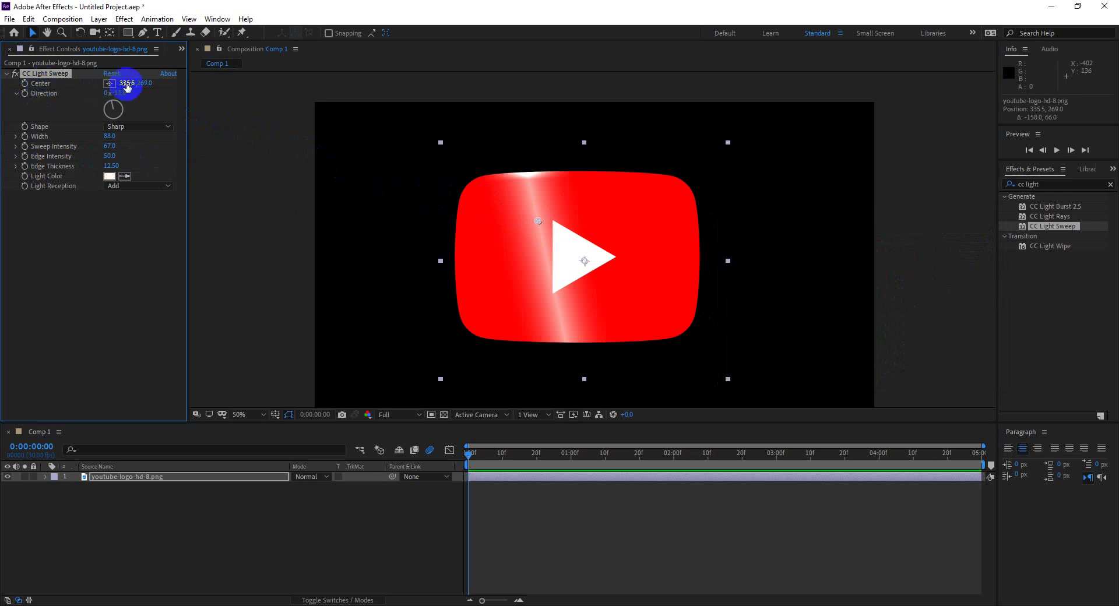
mouse_move(124, 83)
left_mouse_down()
mouse_move(193, 93)
mouse_move(53, 97)
left_mouse_up()
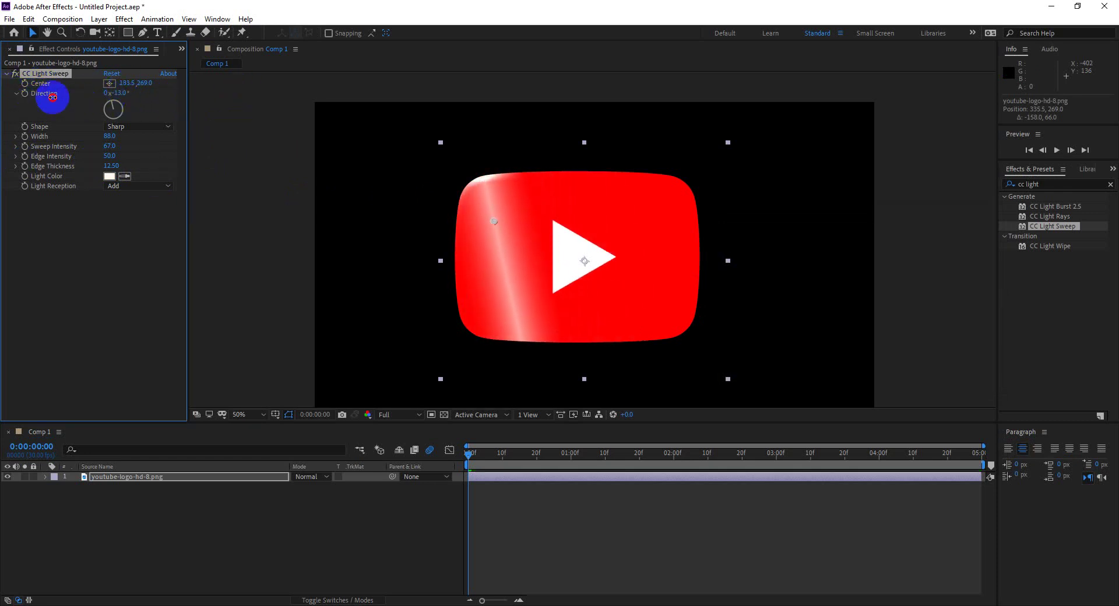
left_click(494, 222)
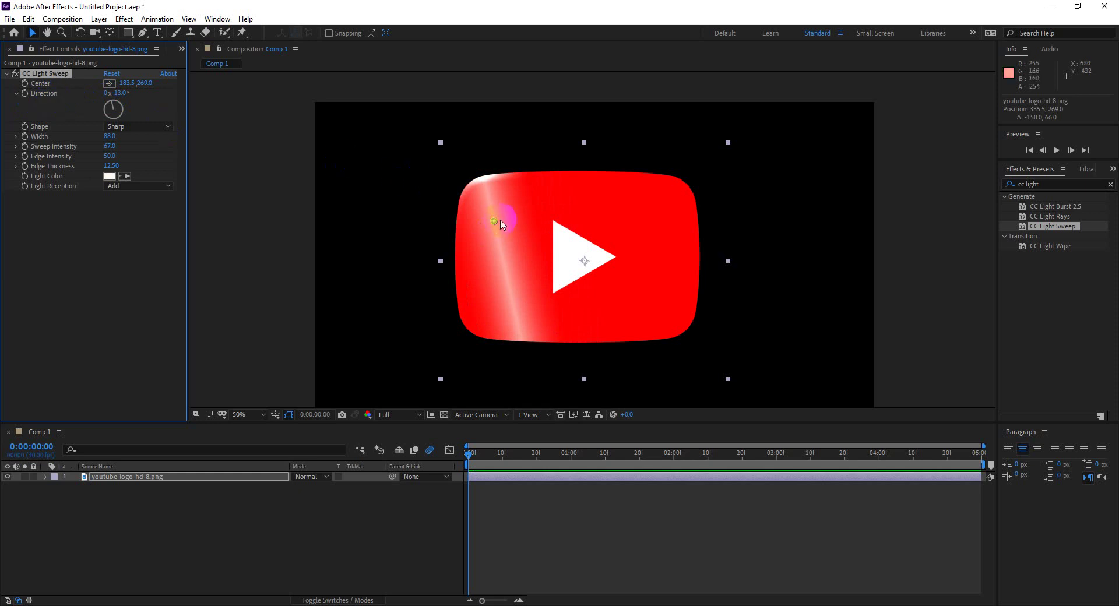
mouse_move(519, 217)
left_mouse_down()
mouse_move(597, 206)
mouse_move(400, 240)
left_mouse_up()
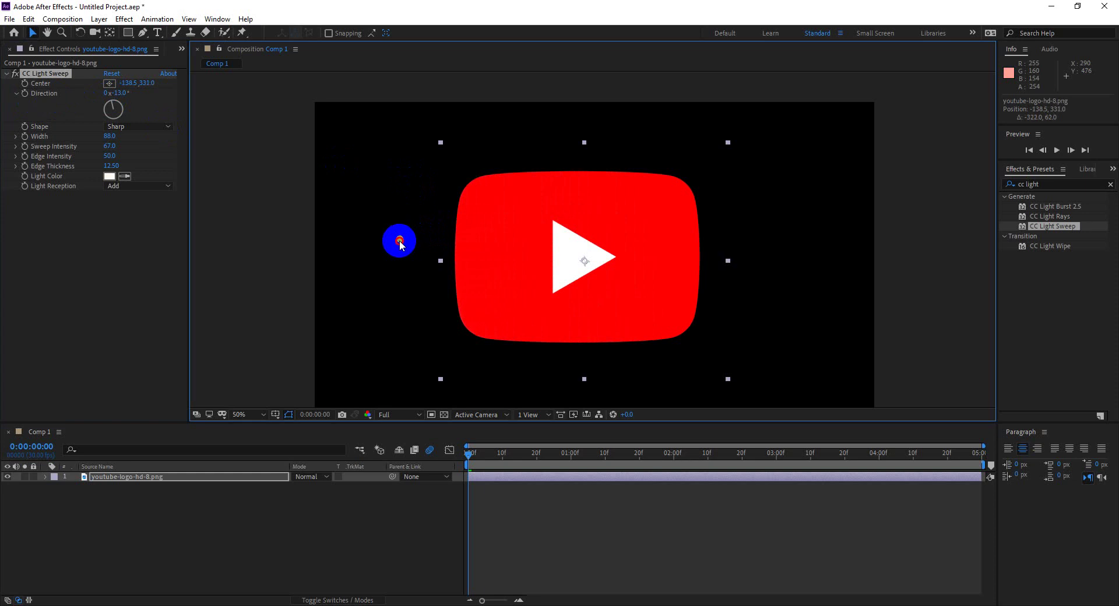
left_click(37, 86)
Keyframe the sweep Center, then at frame 20 move it across to the logo's upper right
left_click(25, 84)
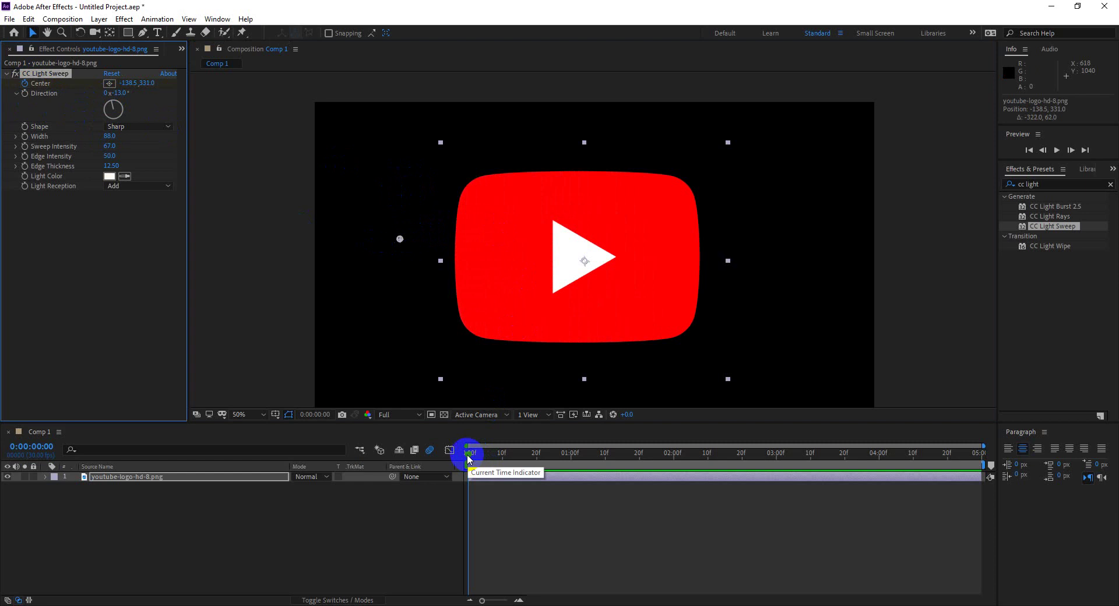
key("u")
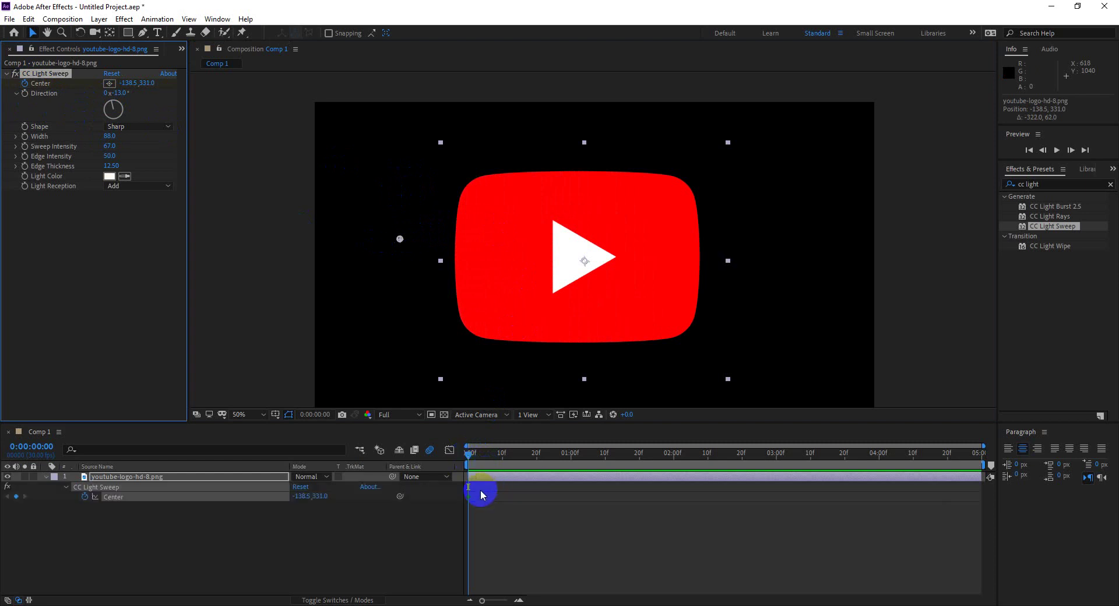
left_click_drag(469, 454, 536, 458)
left_click(443, 318)
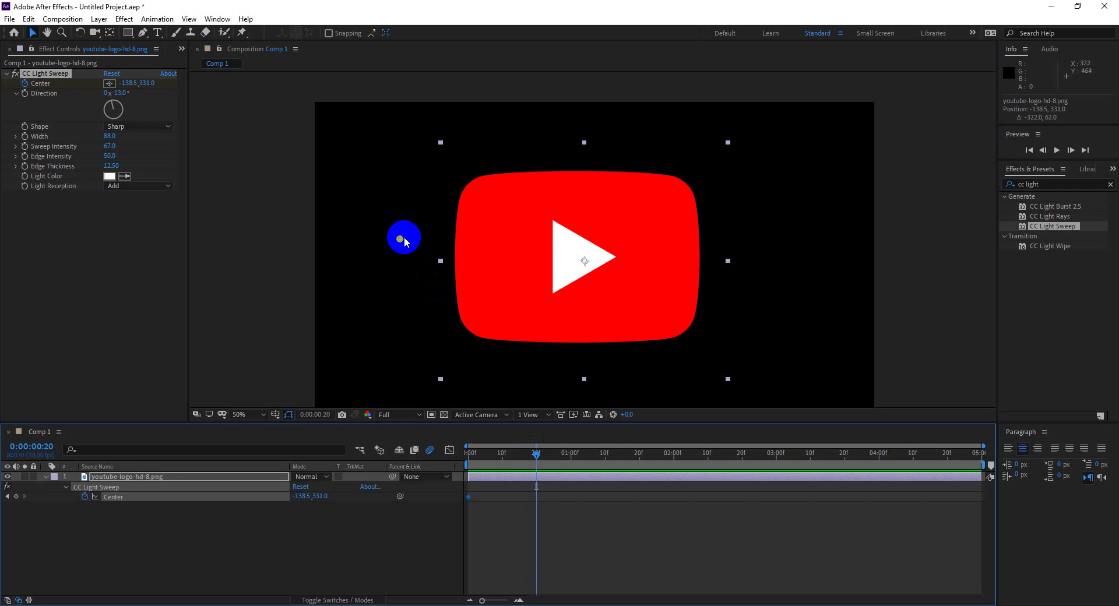
left_click_drag(401, 239, 735, 177)
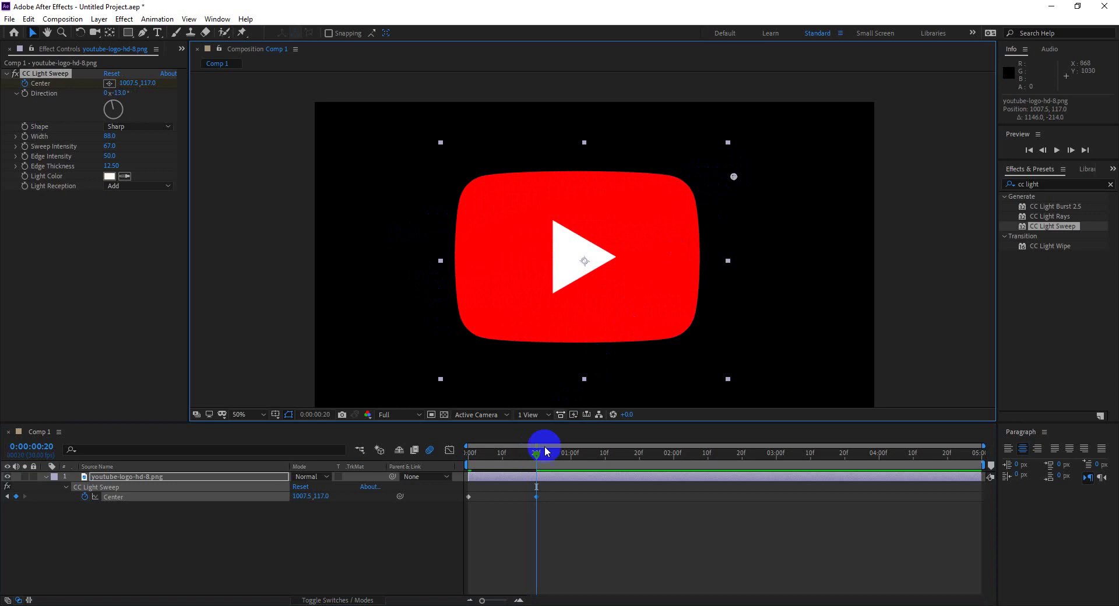
Shift both Center keyframes later in time and preview the sweep
left_click_drag(545, 453, 470, 453)
left_click_drag(615, 529, 461, 482)
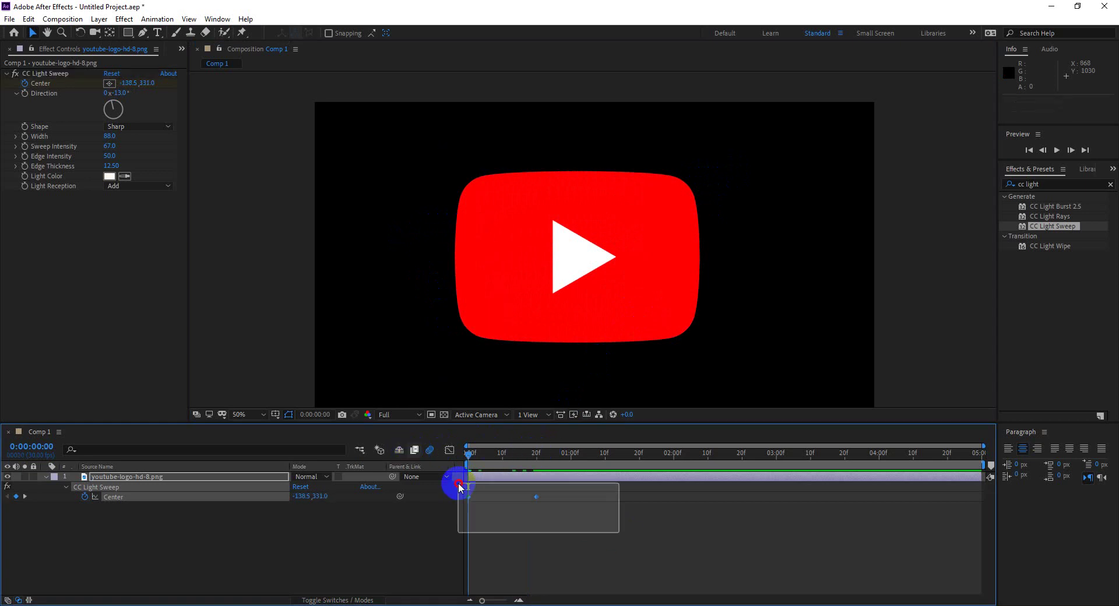
left_click_drag(537, 500, 643, 499)
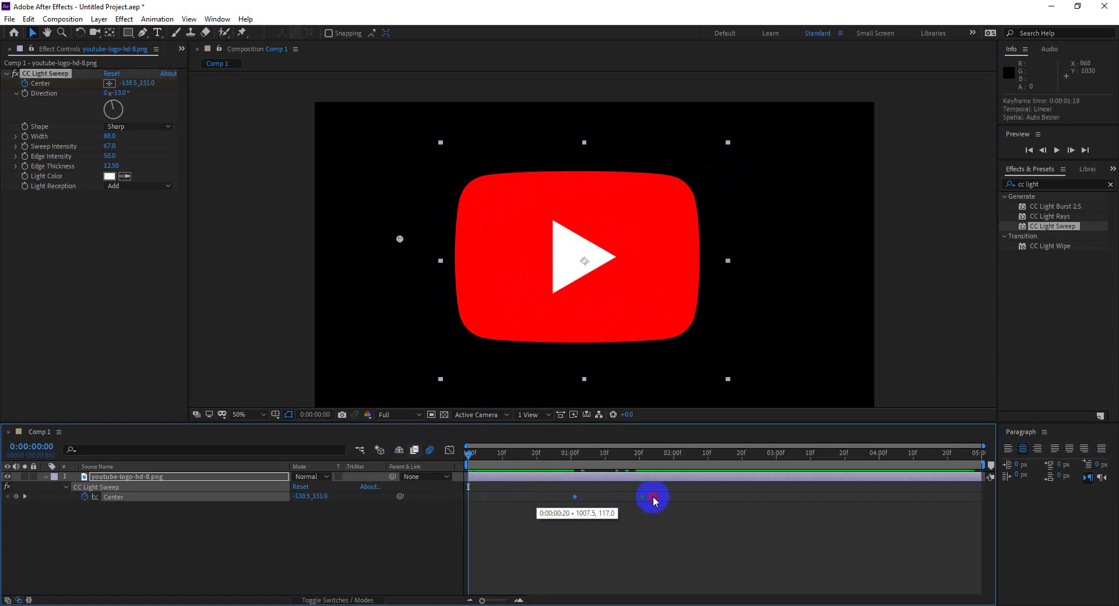
left_click(722, 532)
key("space")
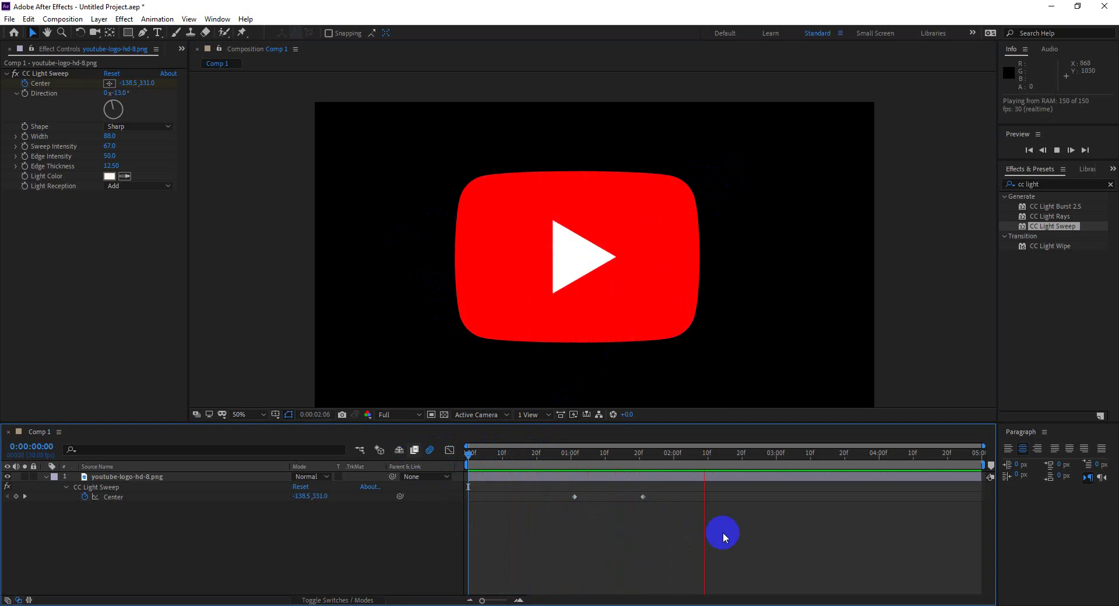
key("space")
Push the second Center keyframe later, re-preview, and undo an accidental layer deletion
left_click_drag(643, 496, 708, 497)
left_click_drag(760, 453, 698, 453)
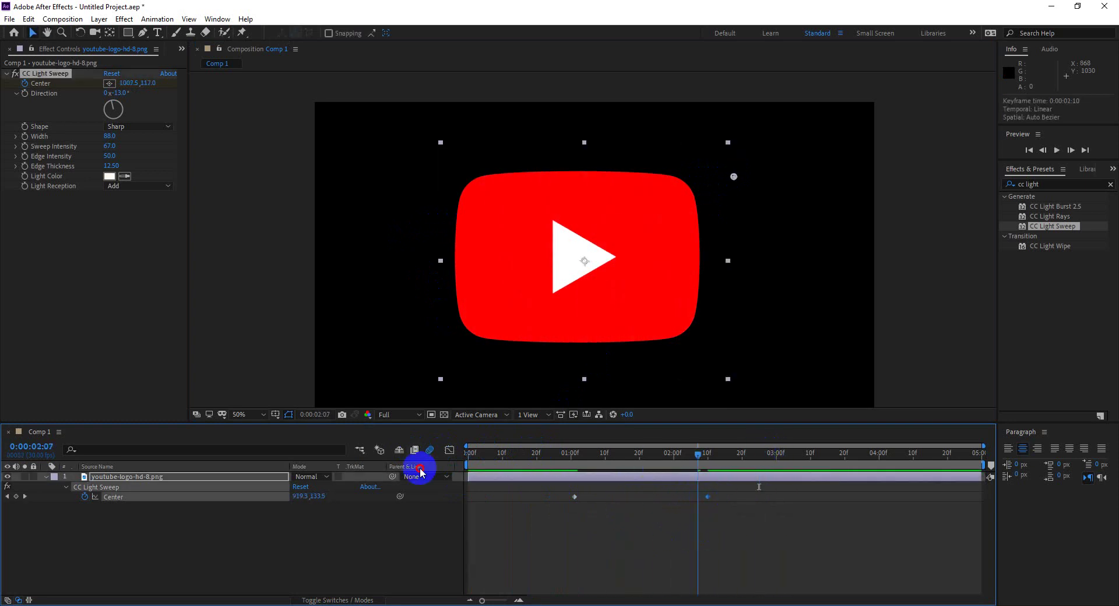
key("space")
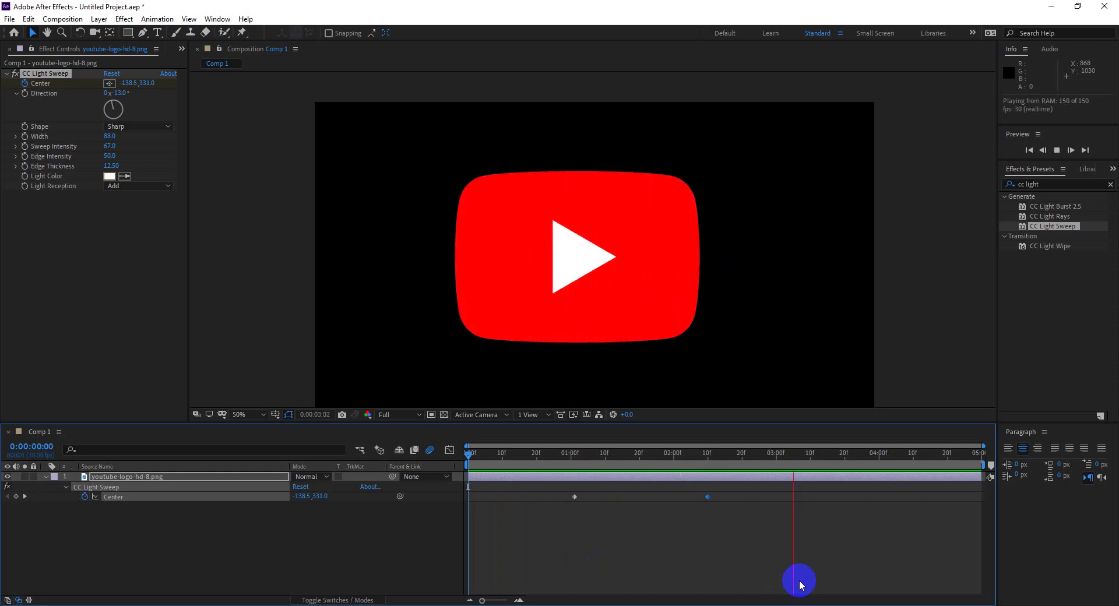
key("space")
left_click_drag(829, 452, 470, 453)
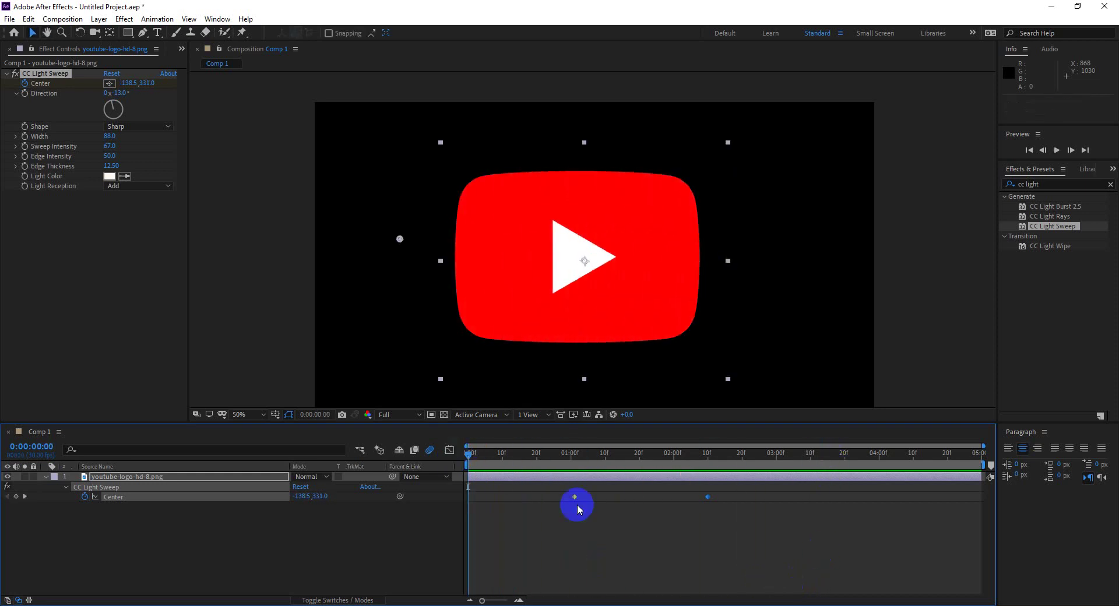
key("space")
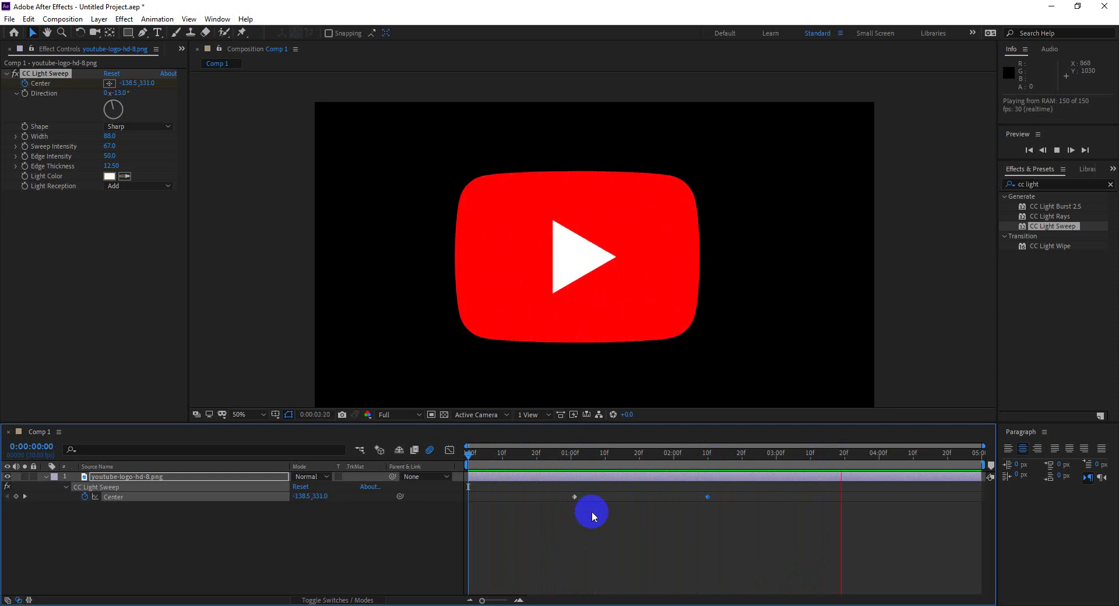
key("space")
key("Delete")
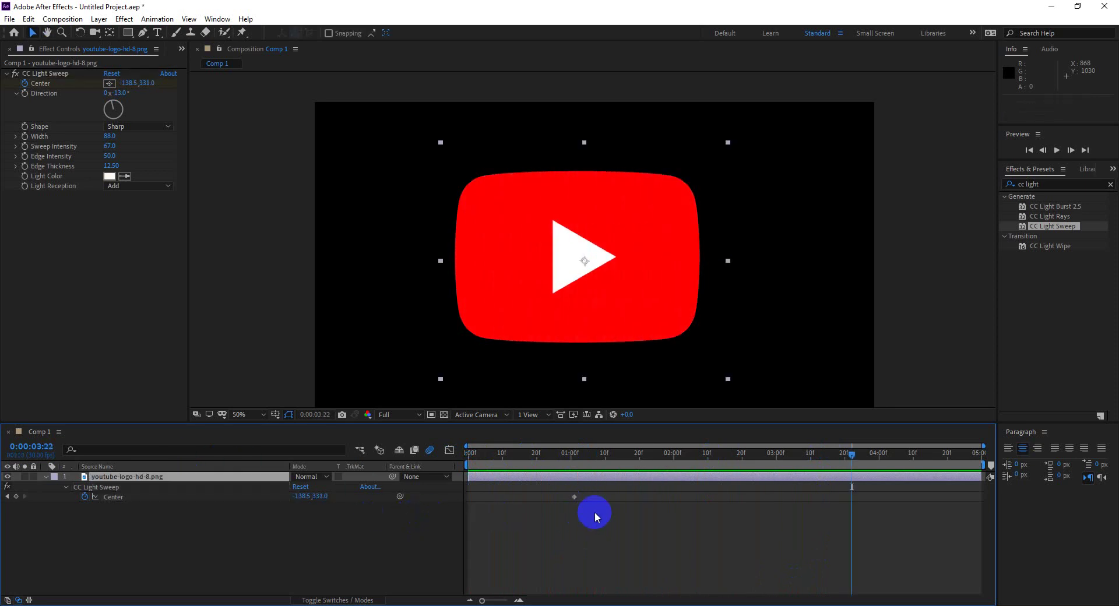
key("Delete")
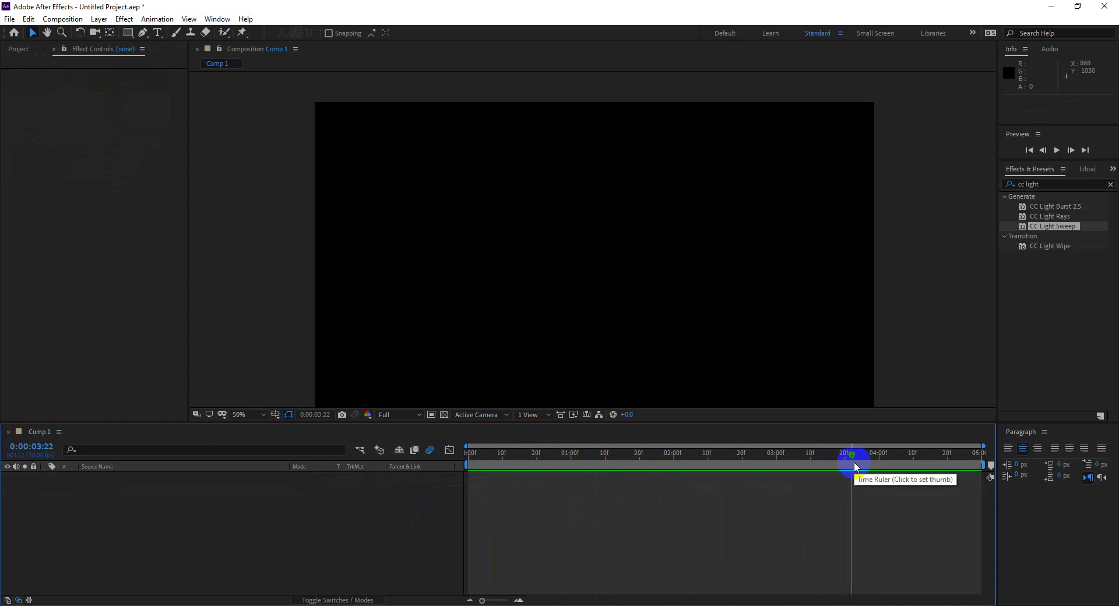
key("ctrl+z")
left_click(406, 491)
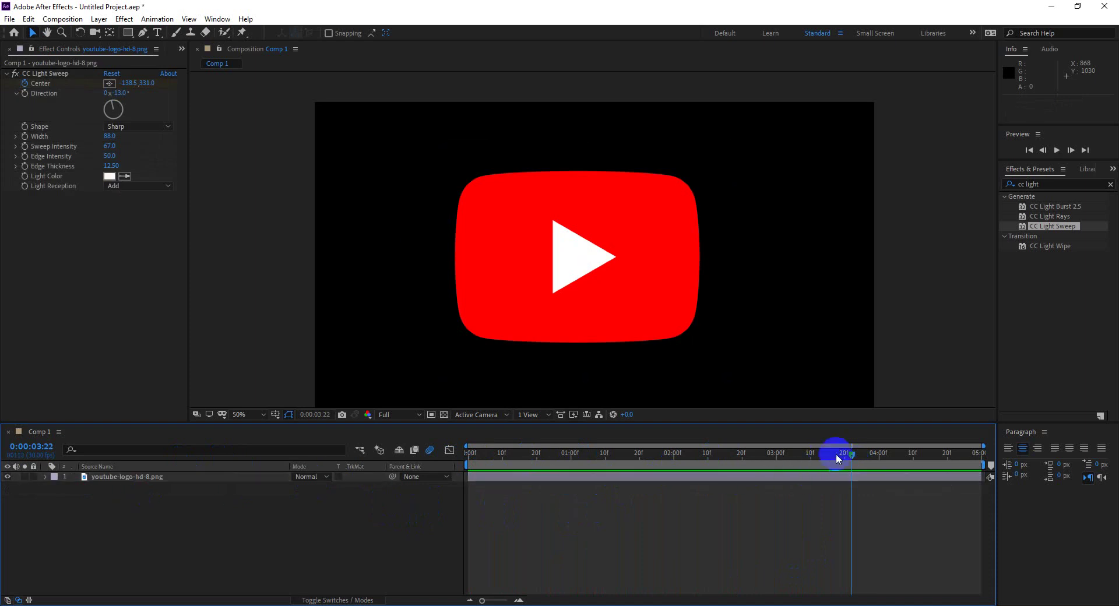
left_click_drag(836, 453, 546, 453)
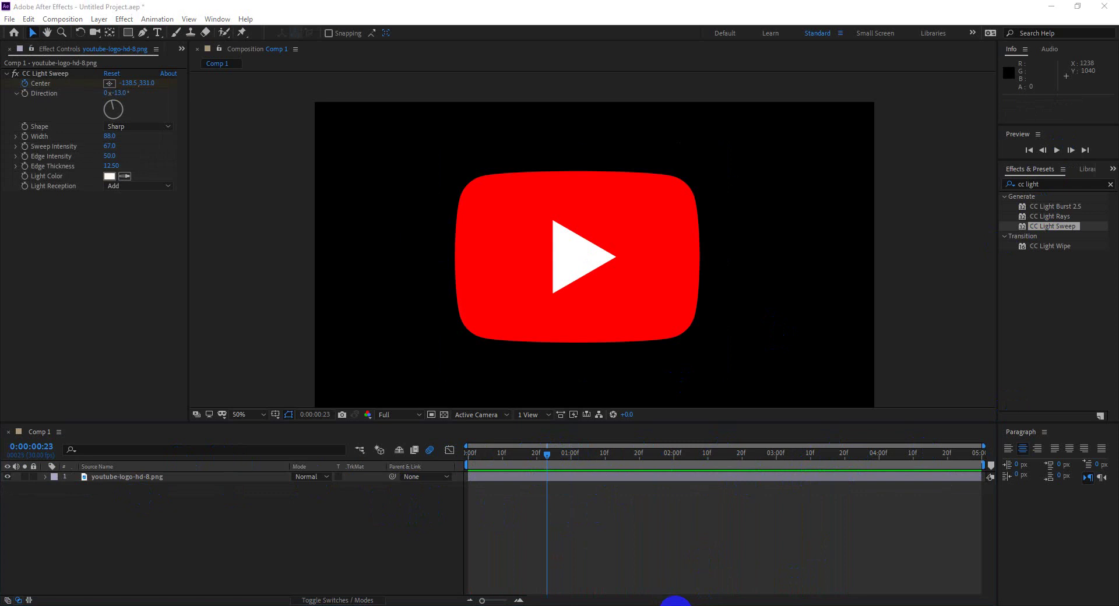
Drag Gmail_Logo_512px.png from the Png File folder into the timeline above the YouTube logo
mouse_move(675, 600)
left_click(761, 605)
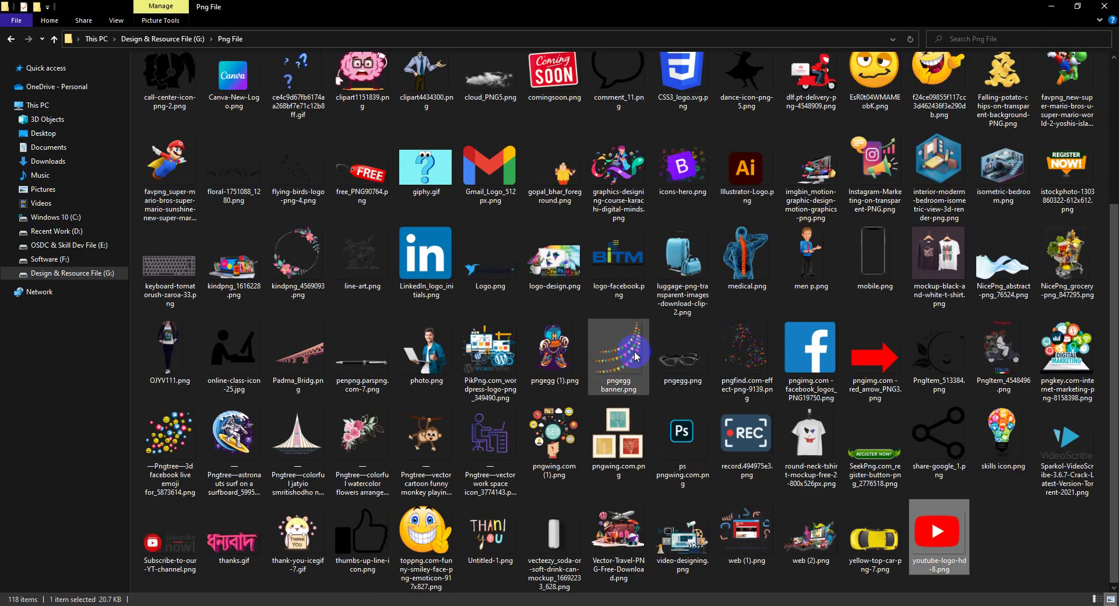
scroll(805, 424, "up", 3)
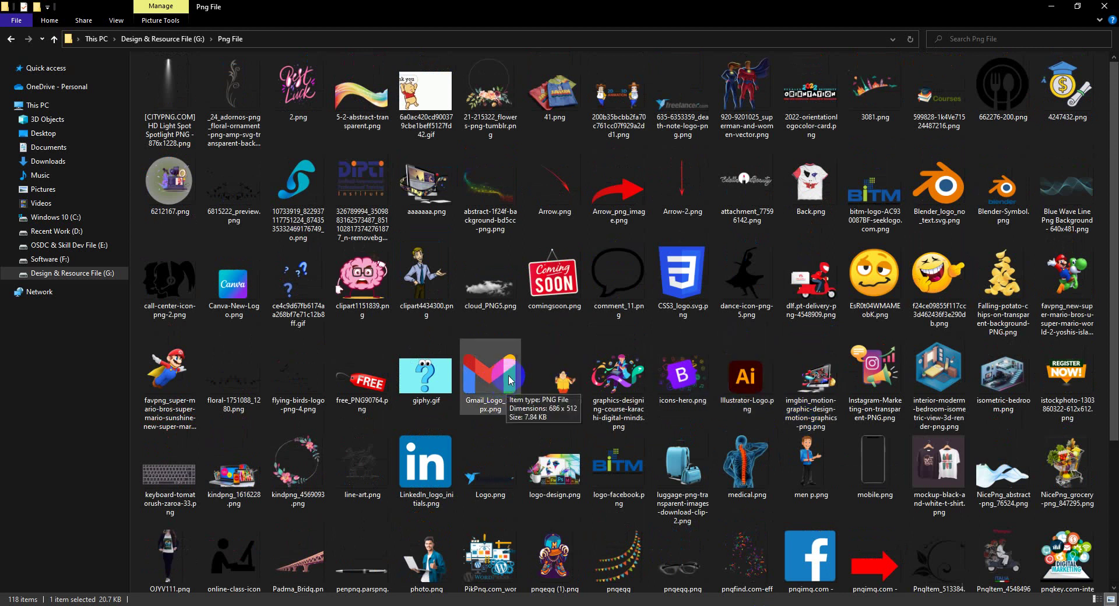
mouse_move(508, 381)
left_mouse_down()
mouse_move(131, 476)
mouse_move(124, 529)
left_mouse_up()
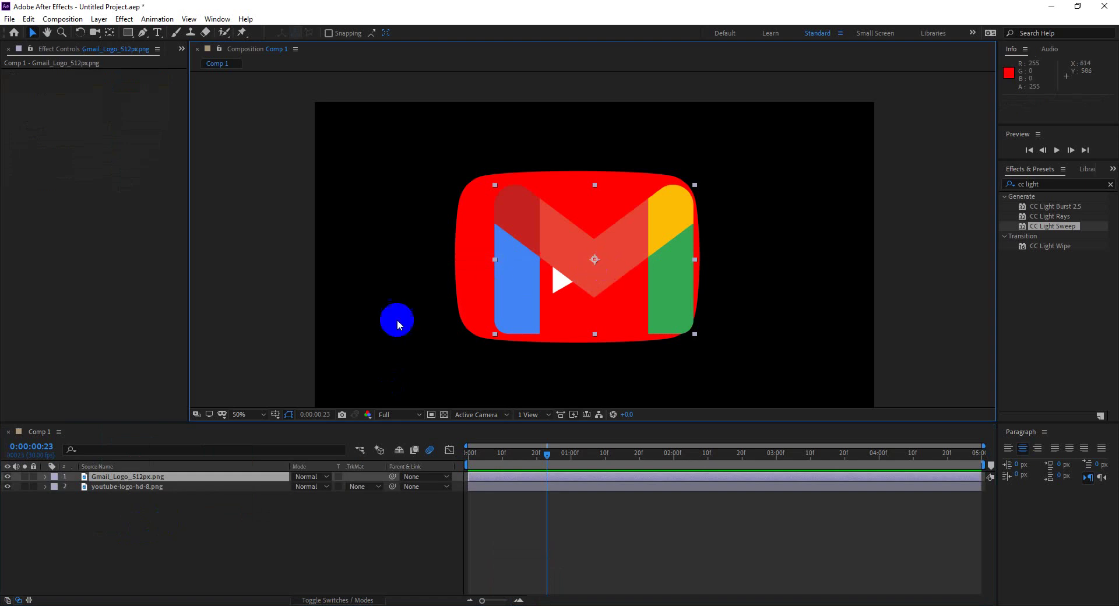
Hide the Gmail layer and apply CC Lens, found by searching 'lens', to the YouTube logo layer
left_click(7, 478)
left_click(118, 488)
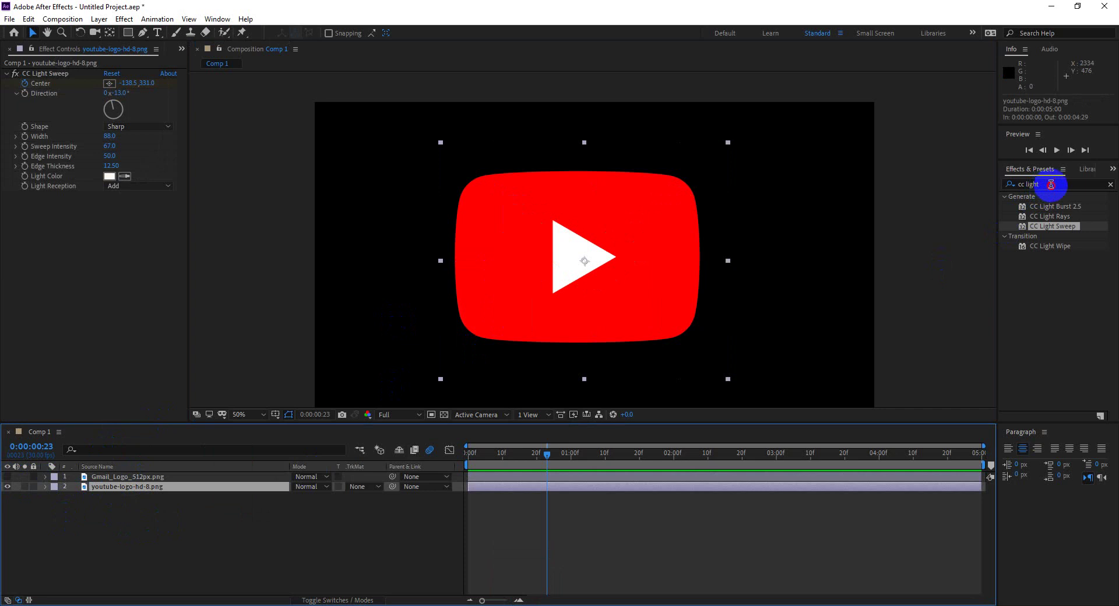
left_click(1043, 184)
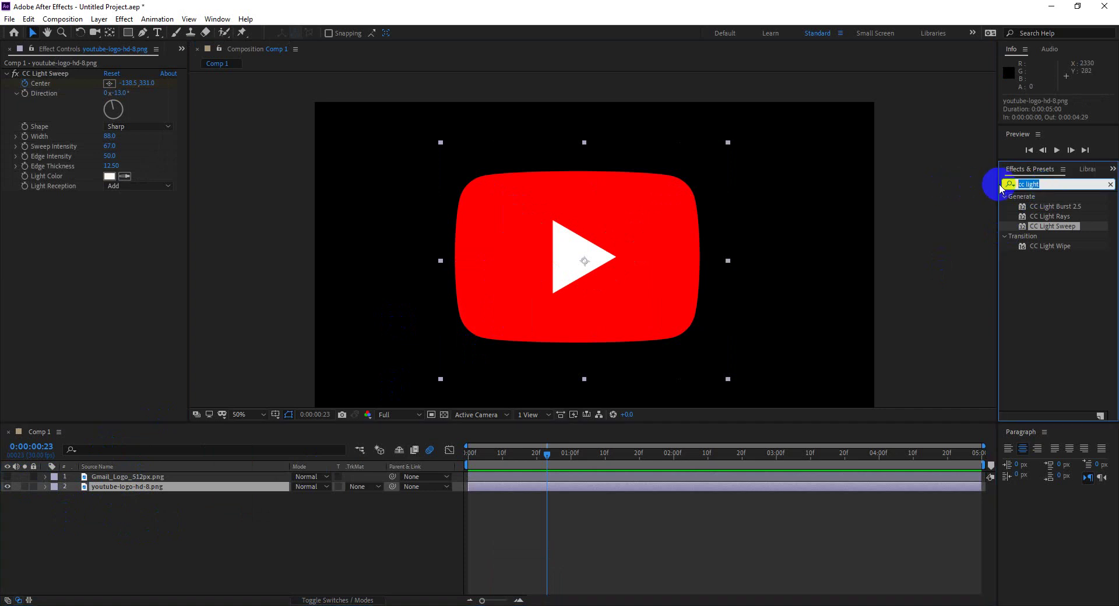
type("lens")
left_click(1008, 185)
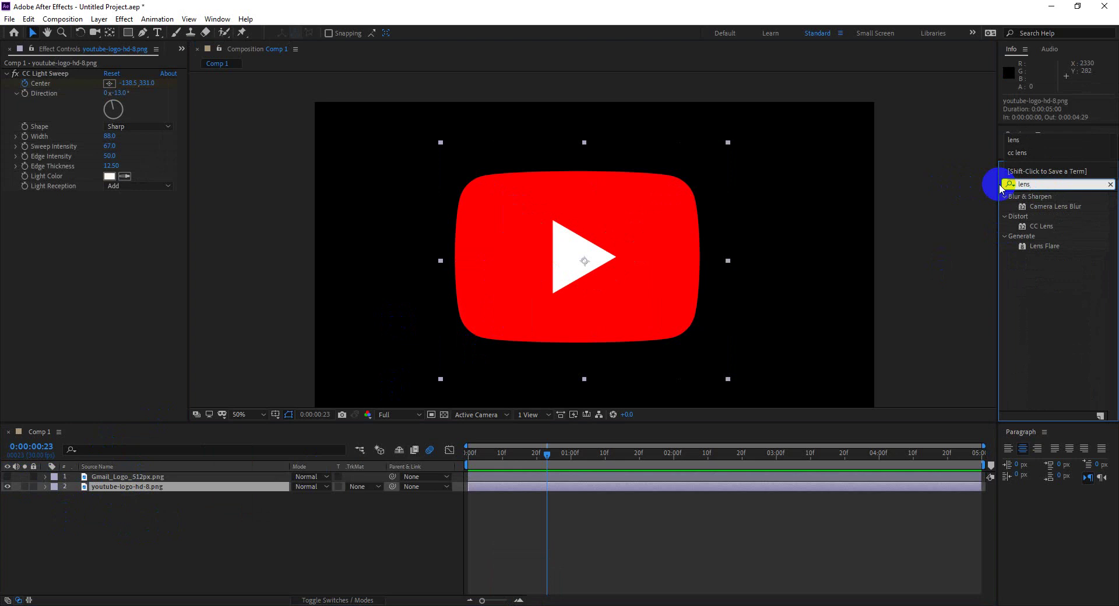
left_click(1037, 227)
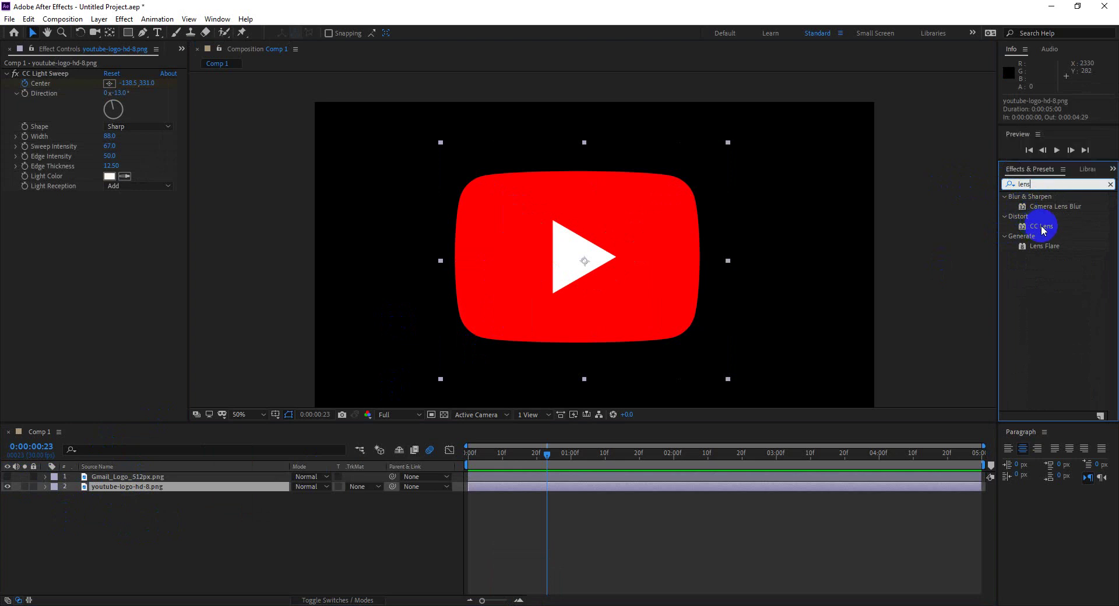
left_click_drag(1043, 231, 600, 237)
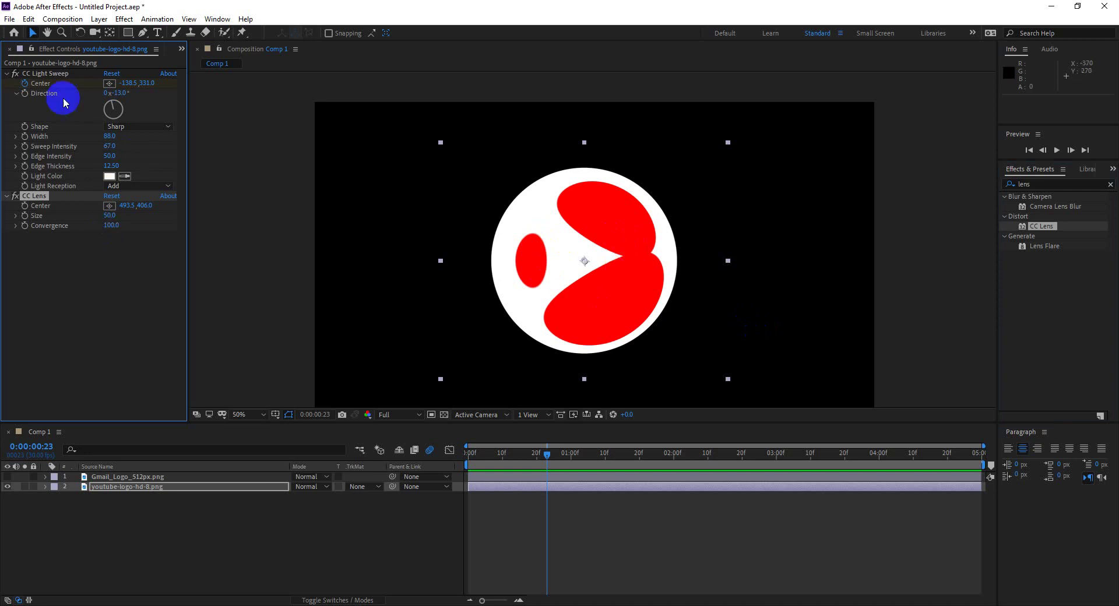
Delete the CC Light Sweep effect and return to the start of the timeline
left_click(50, 72)
key("Delete")
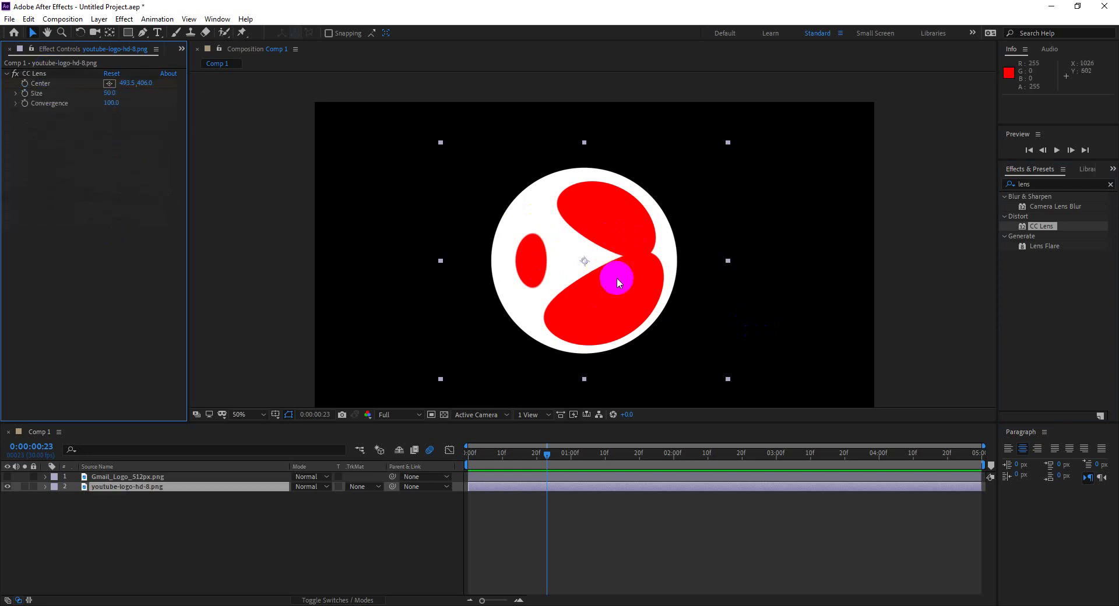
left_click_drag(547, 454, 447, 450)
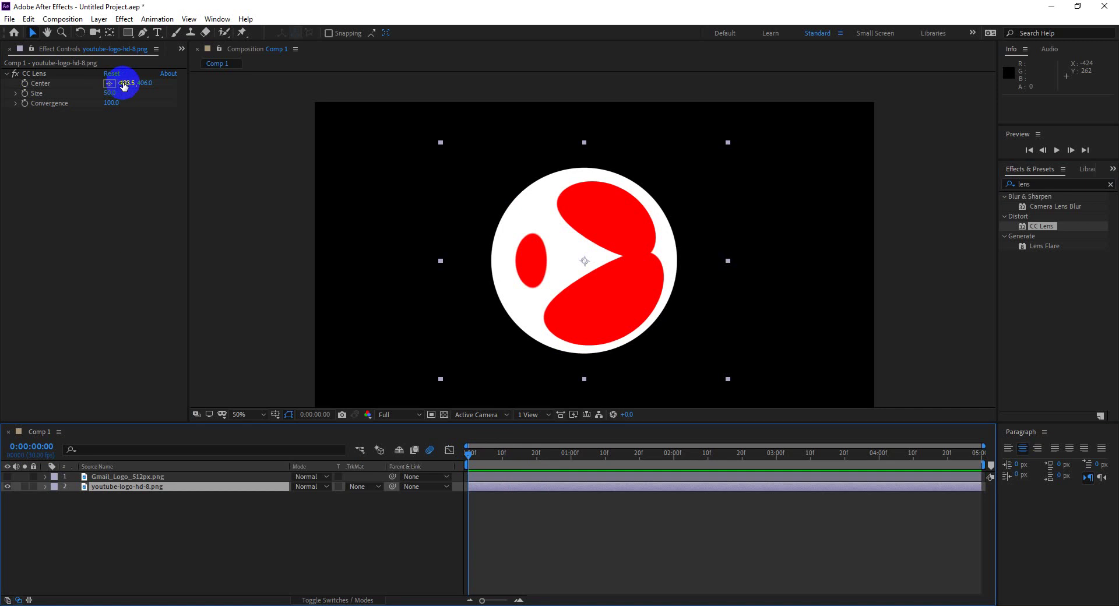
left_click_drag(124, 86, 162, 91)
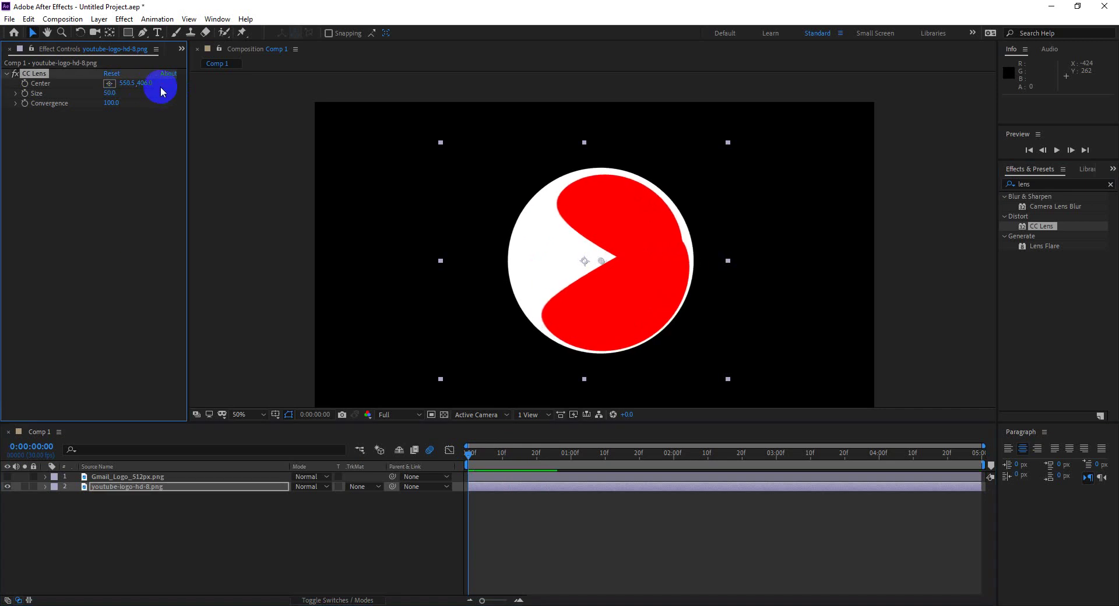
key("ctrl+z")
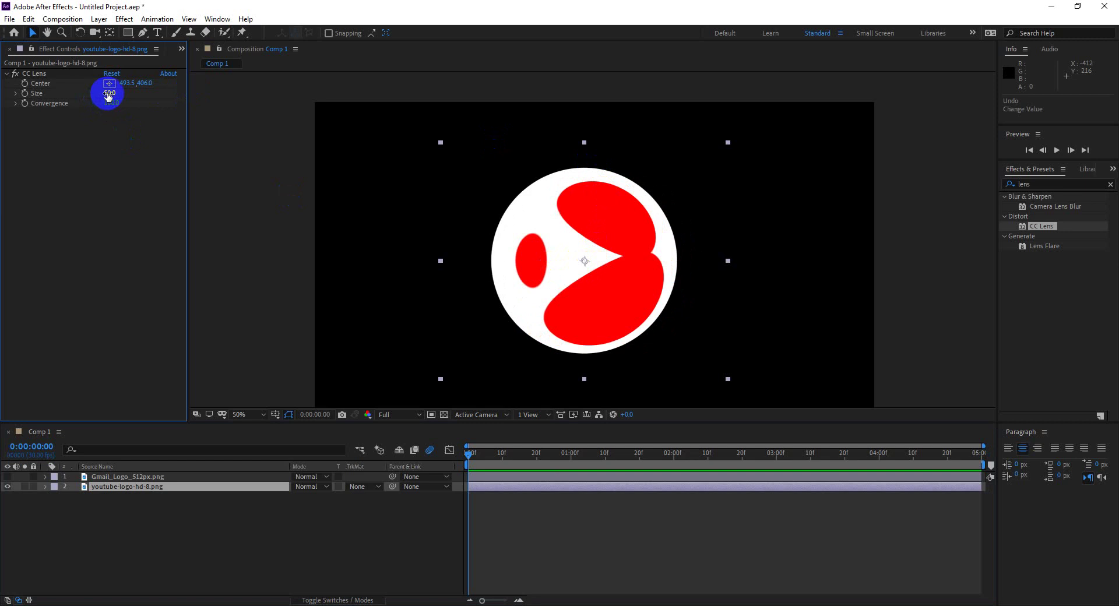
Keyframe CC Lens Size from 0 at the start to 100 at one second
left_click_drag(108, 96, 69, 97)
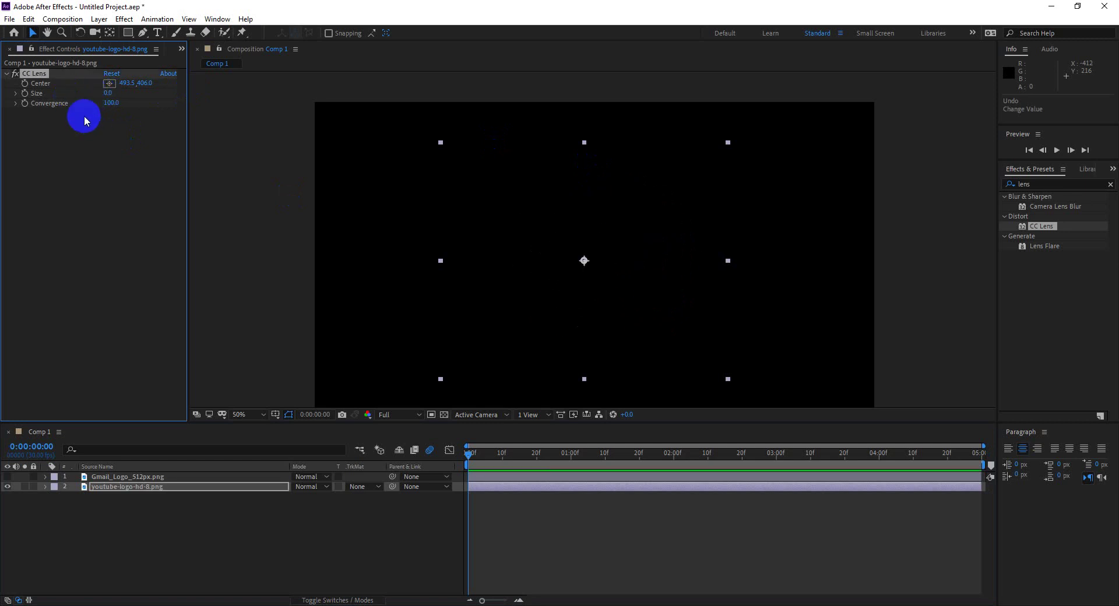
left_click(24, 93)
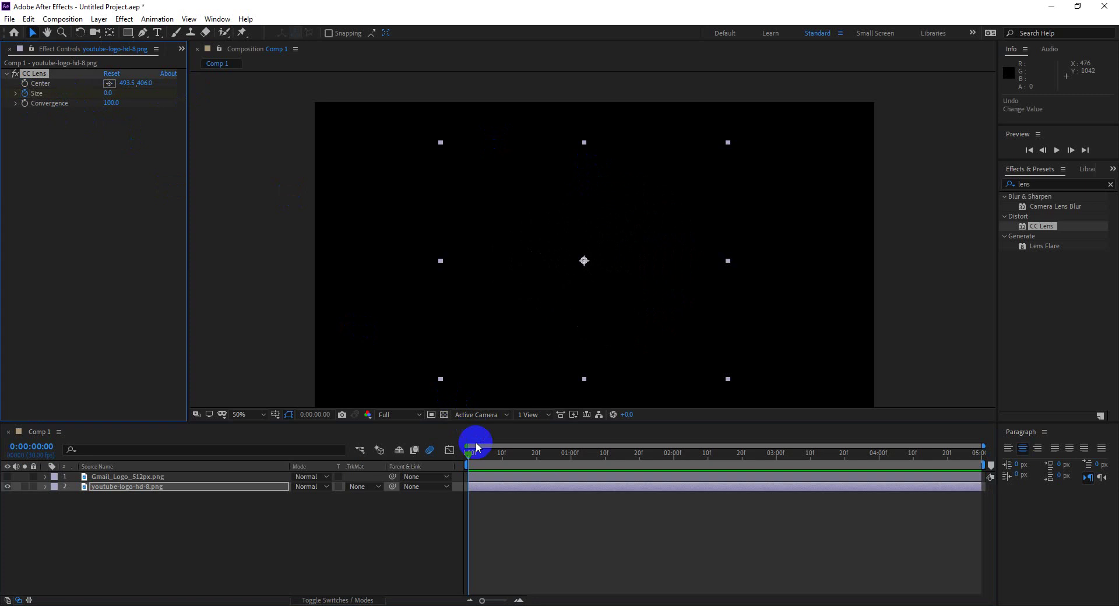
left_click_drag(469, 457, 571, 456)
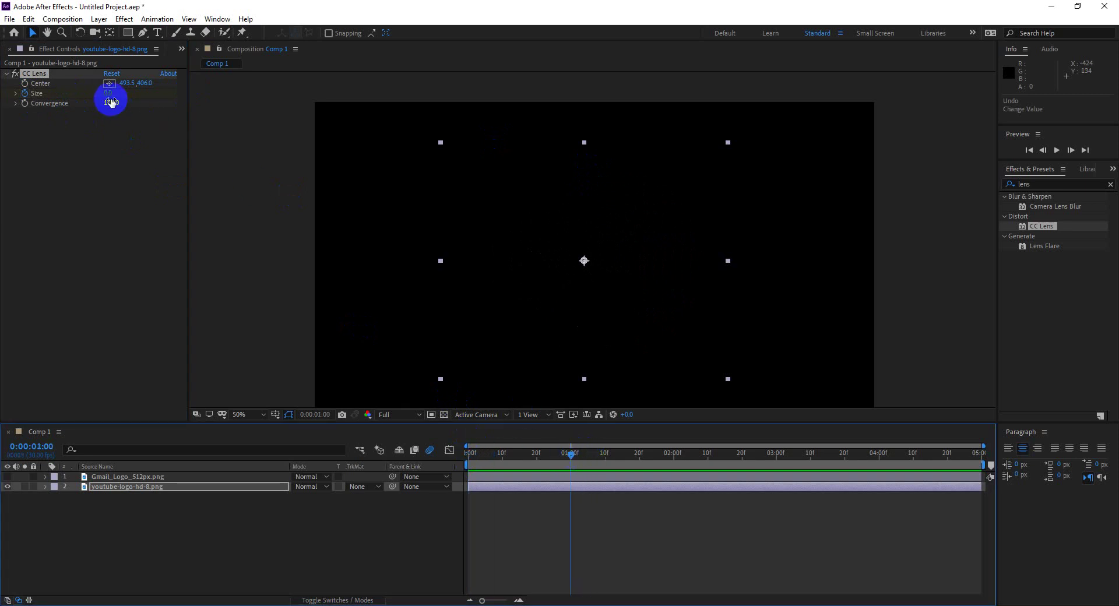
mouse_move(108, 93)
left_mouse_down()
mouse_move(322, 106)
mouse_move(560, 483)
left_mouse_up()
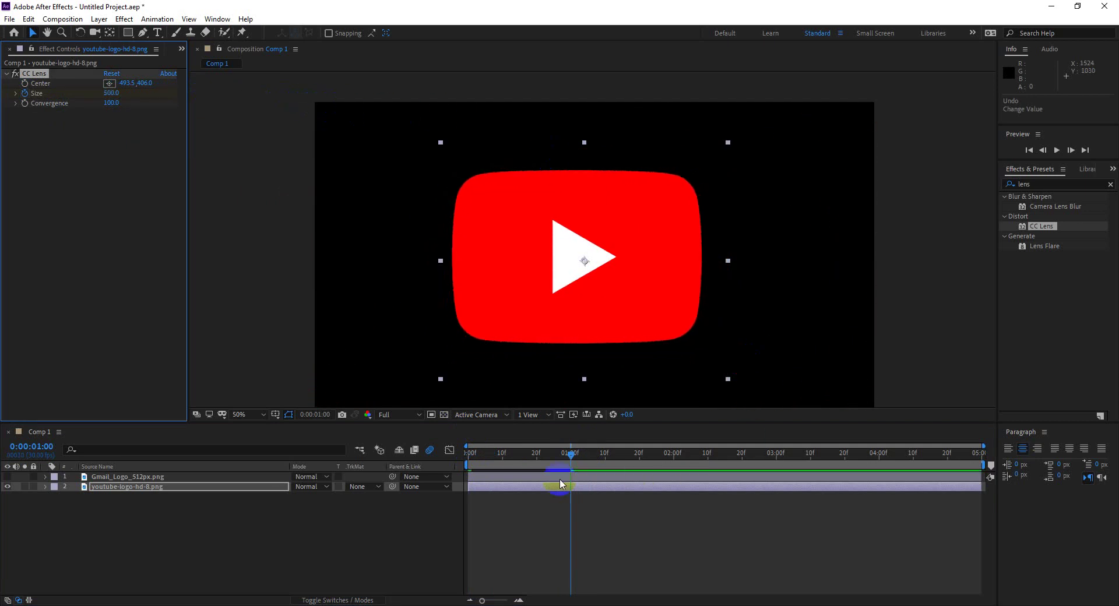
Shift both CC Lens Size keyframes about ten frames later and preview the reveal
key("u")
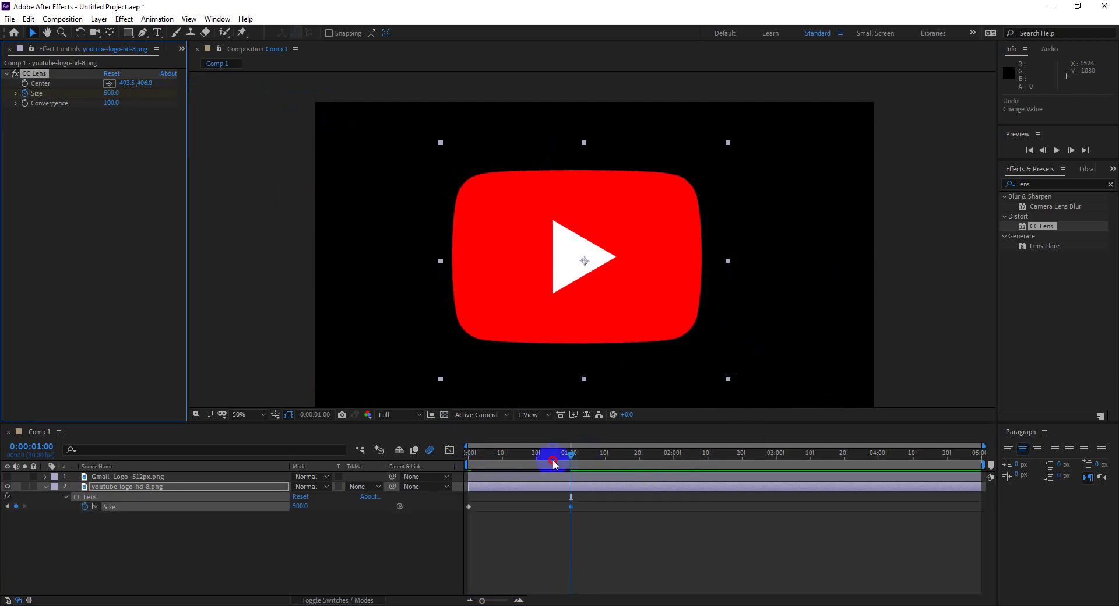
key("Home")
left_click_drag(642, 528, 477, 495)
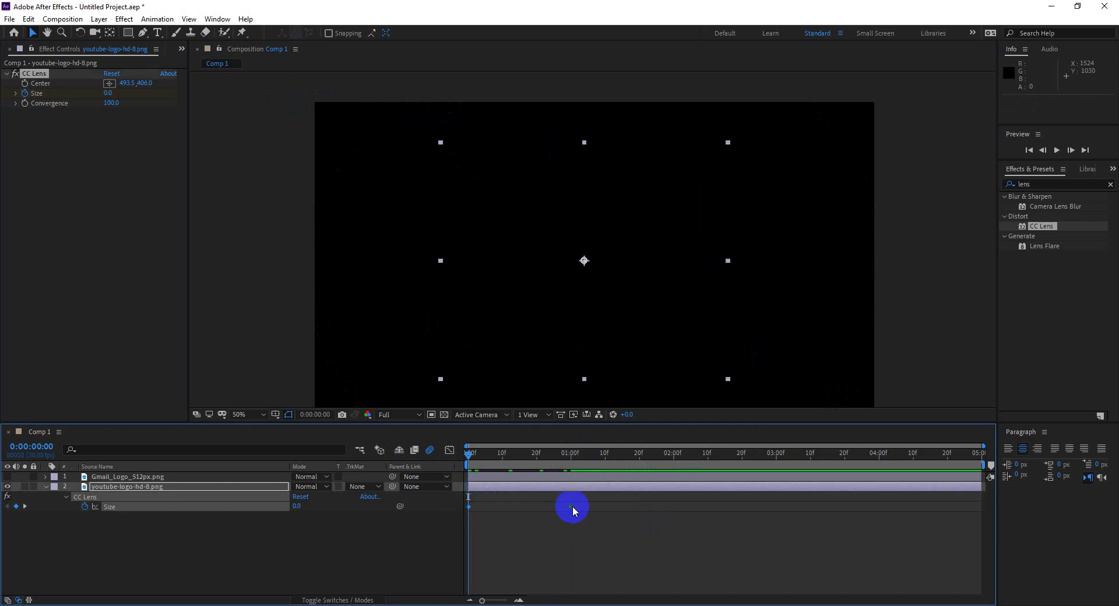
left_click_drag(573, 511, 605, 509)
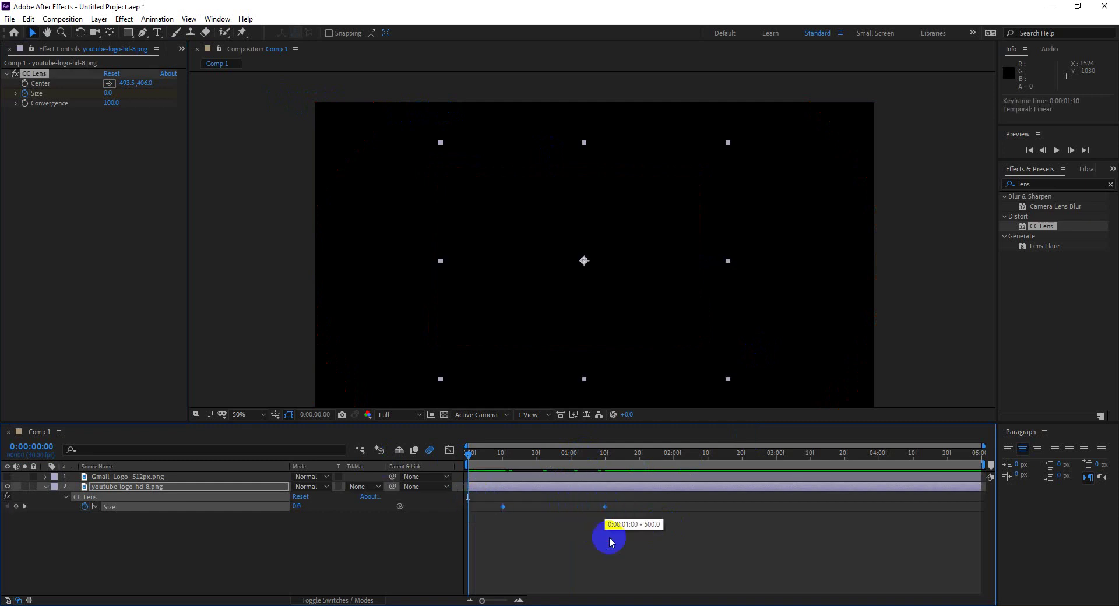
left_click(759, 534)
key("space")
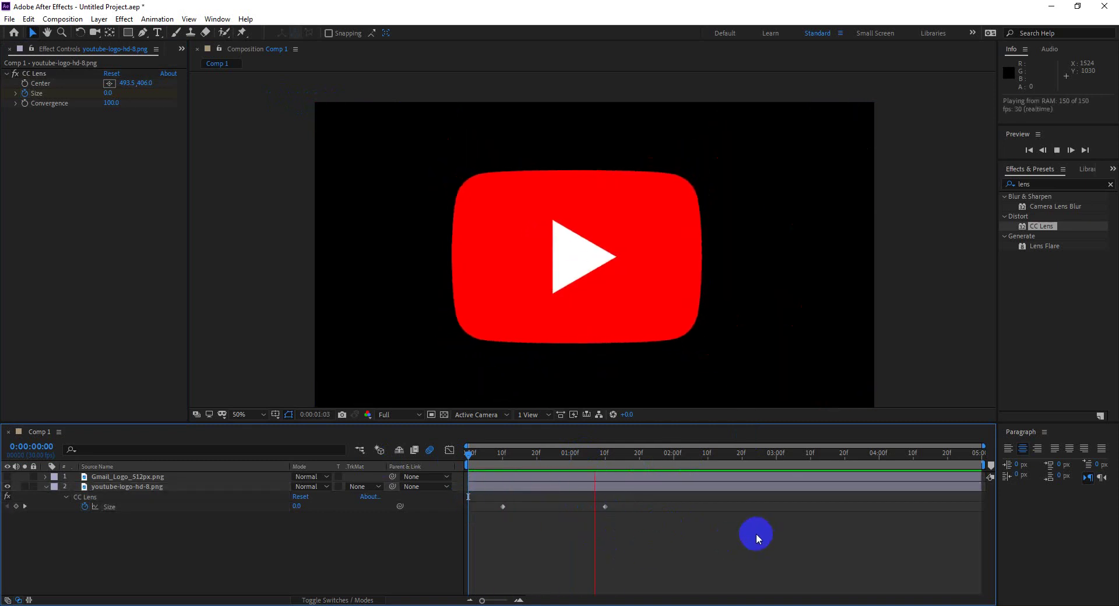
key("space")
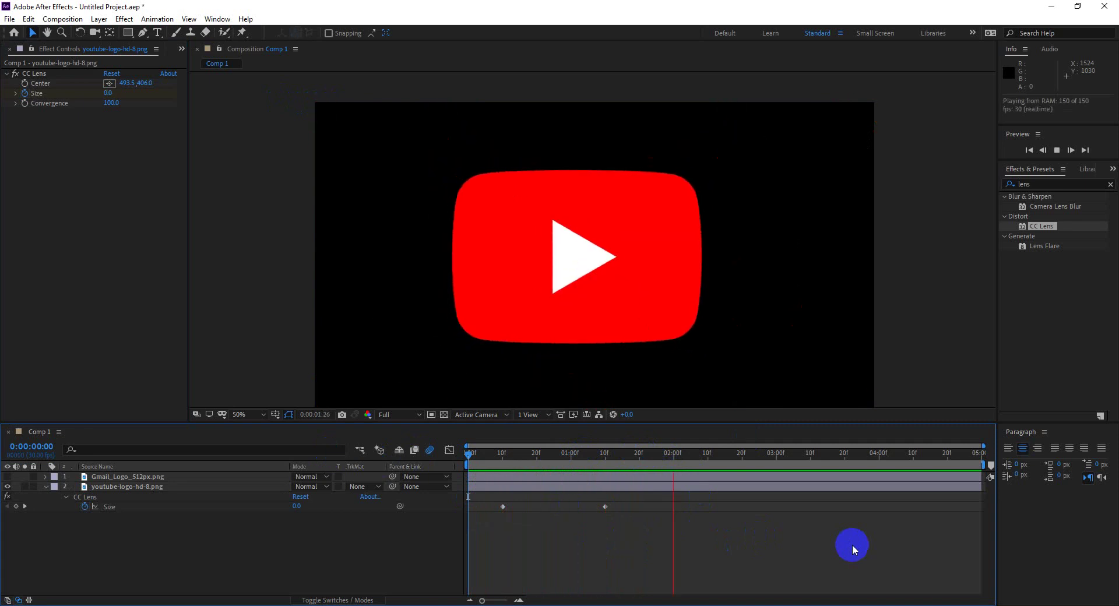
Turn on motion blur for the YouTube layer and preview the reveal again
mouse_move(757, 454)
left_mouse_down()
mouse_move(532, 459)
mouse_move(549, 465)
left_mouse_up()
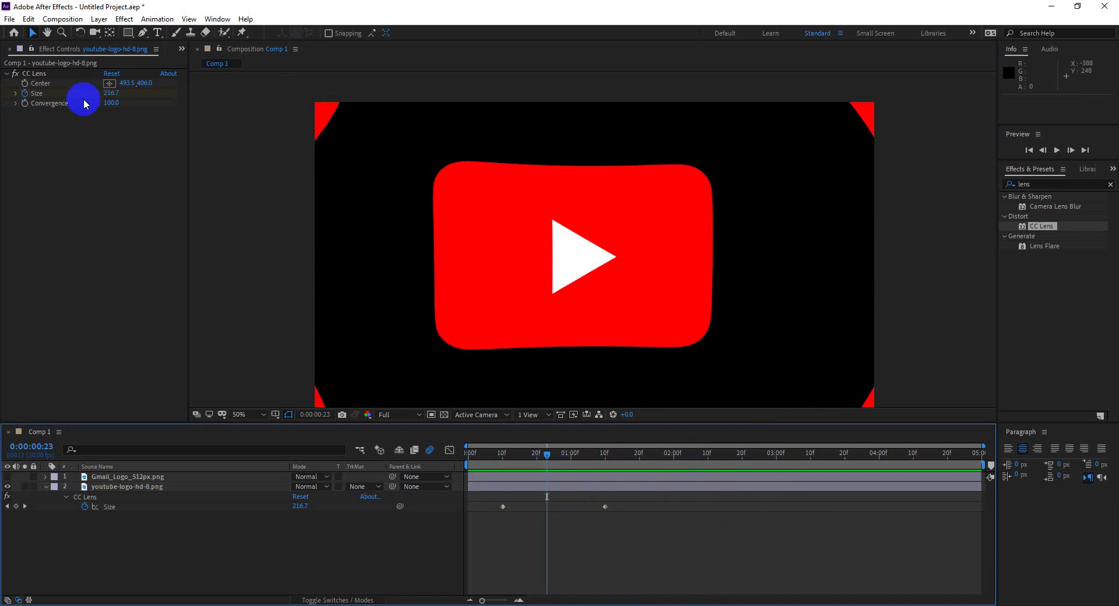
mouse_move(558, 452)
left_mouse_down()
mouse_move(538, 456)
mouse_move(547, 454)
left_mouse_up()
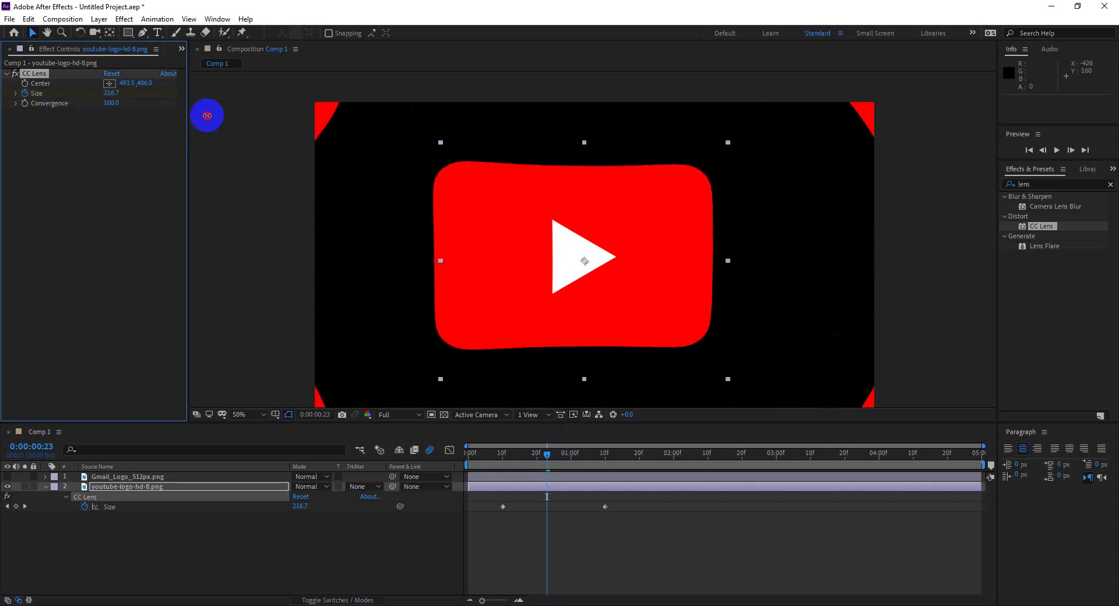
mouse_move(111, 103)
left_mouse_down()
mouse_move(31, 121)
mouse_move(352, 115)
mouse_move(2, 117)
left_mouse_up()
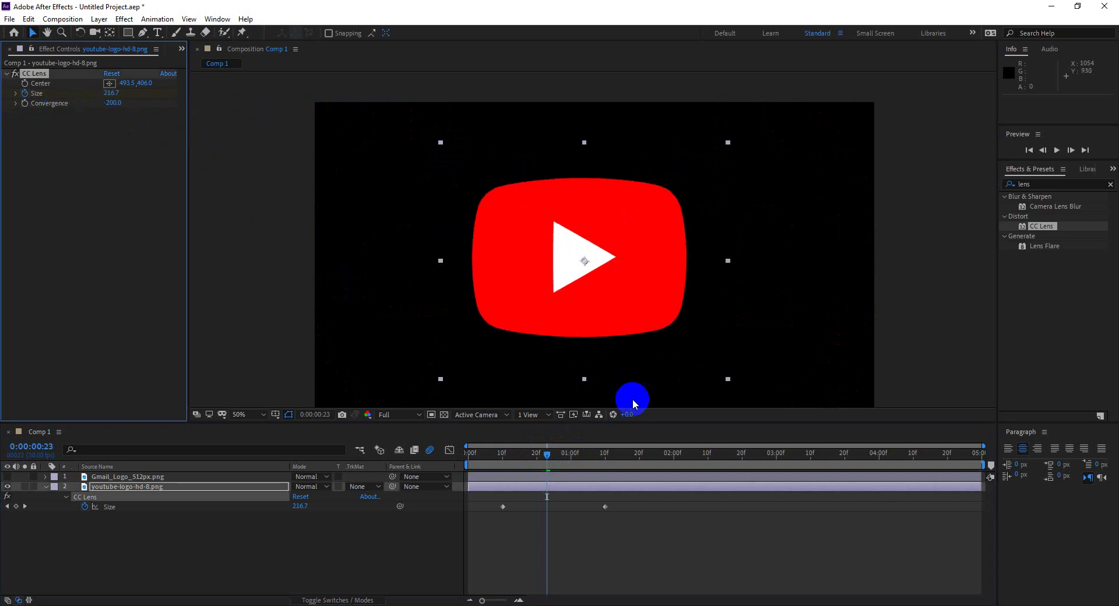
key("ctrl+z")
left_click_drag(548, 455, 428, 454)
left_click(427, 451)
key("space")
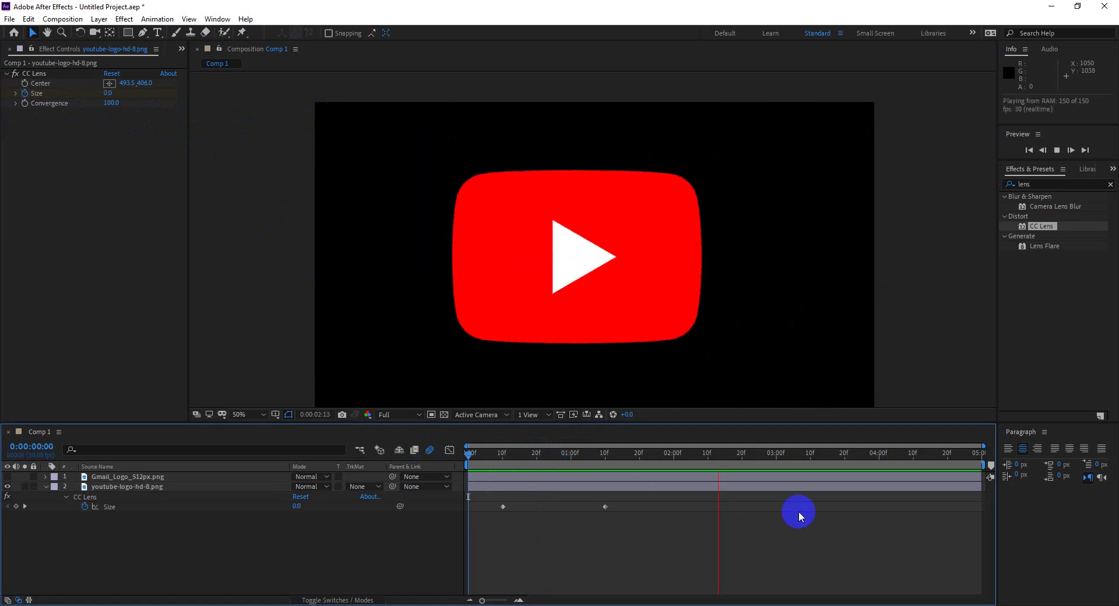
key("space")
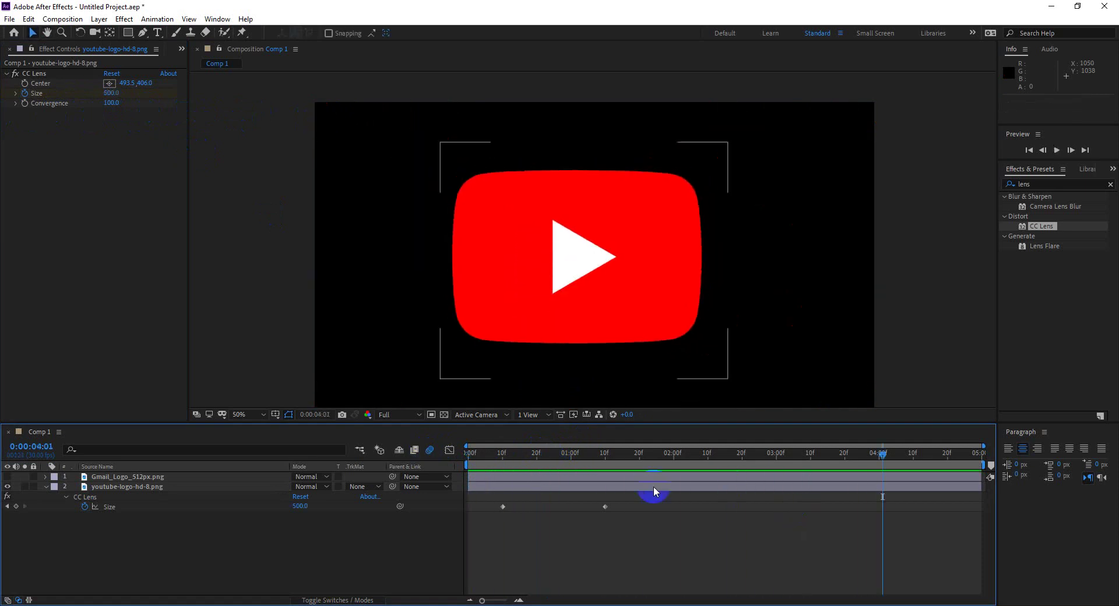
Delete the YouTube logo layer and make the Gmail logo layer visible again
left_click(129, 486)
key("Delete")
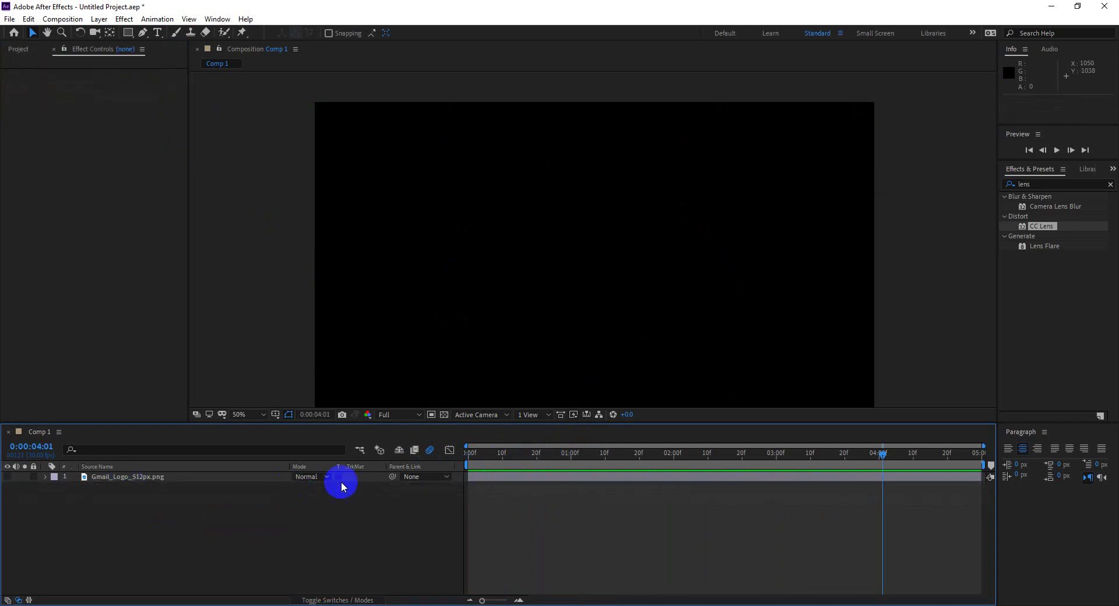
left_click(9, 477)
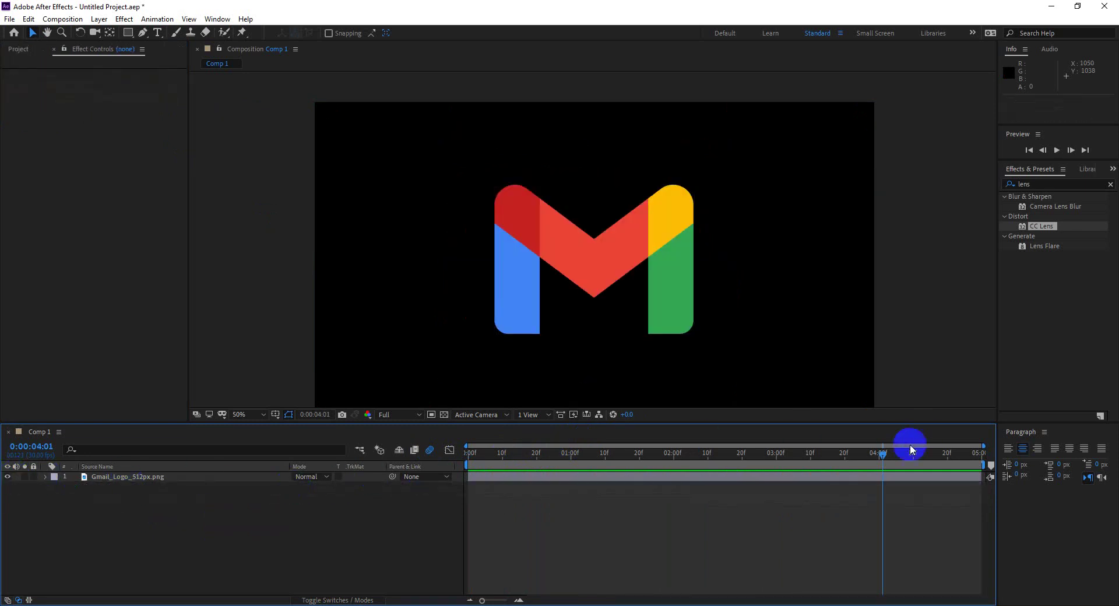
left_click_drag(882, 452, 469, 453)
Apply CC Ball Action to the Gmail logo via a 'cc ba' search, leaving Scatter at 0
left_click(426, 452)
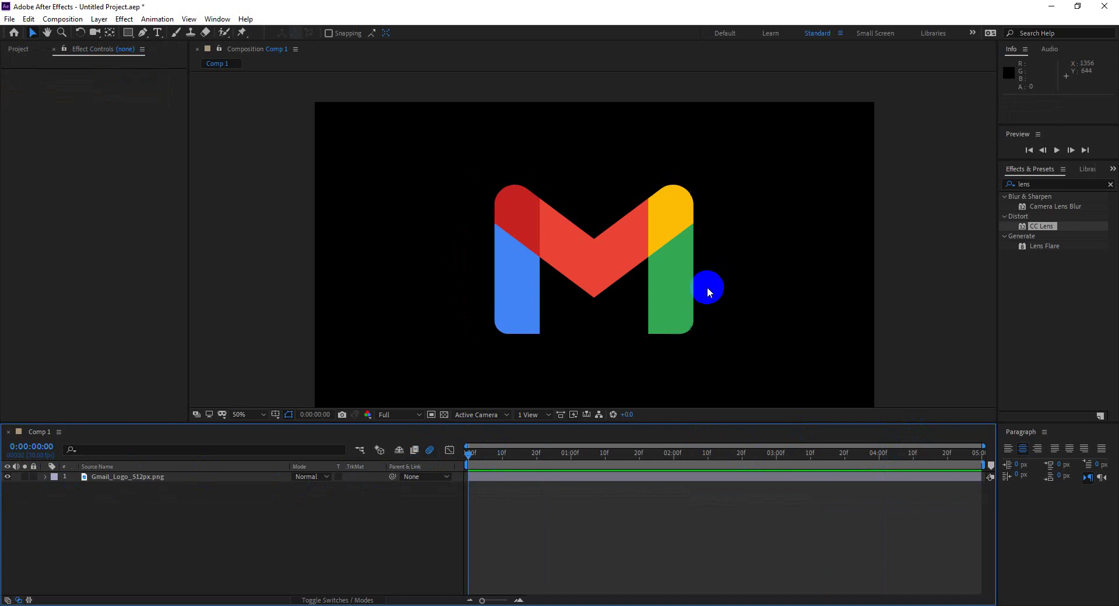
double_click(1024, 185)
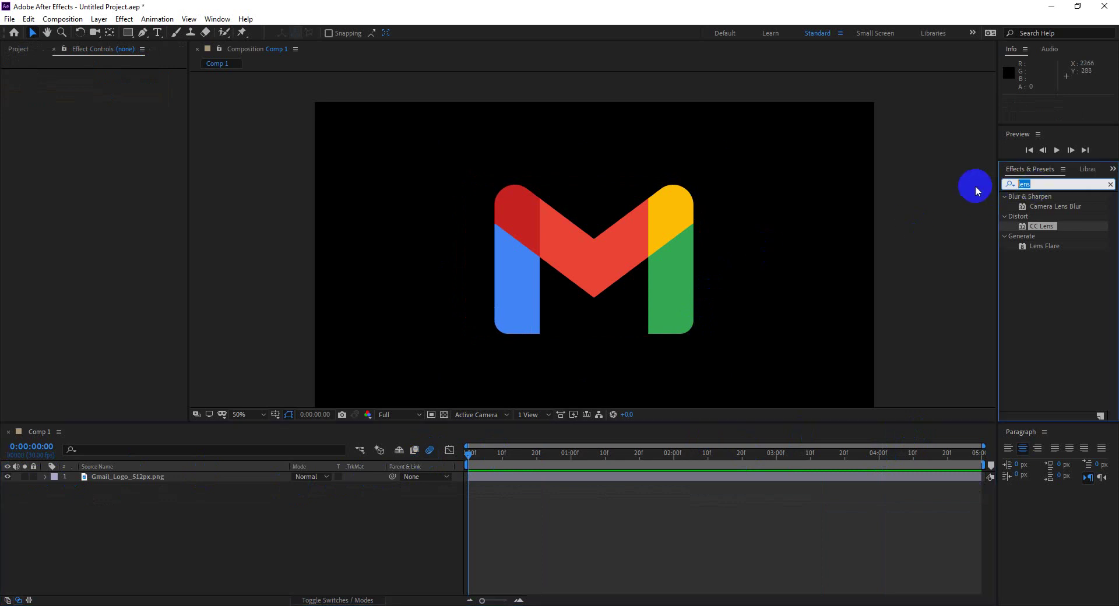
type("cc")
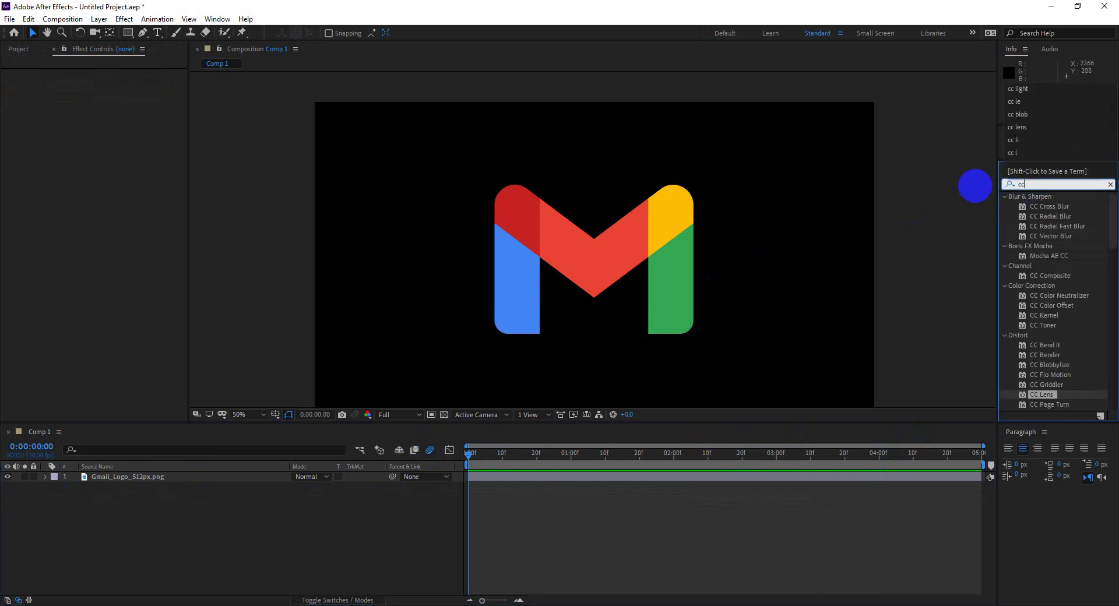
type(" ba")
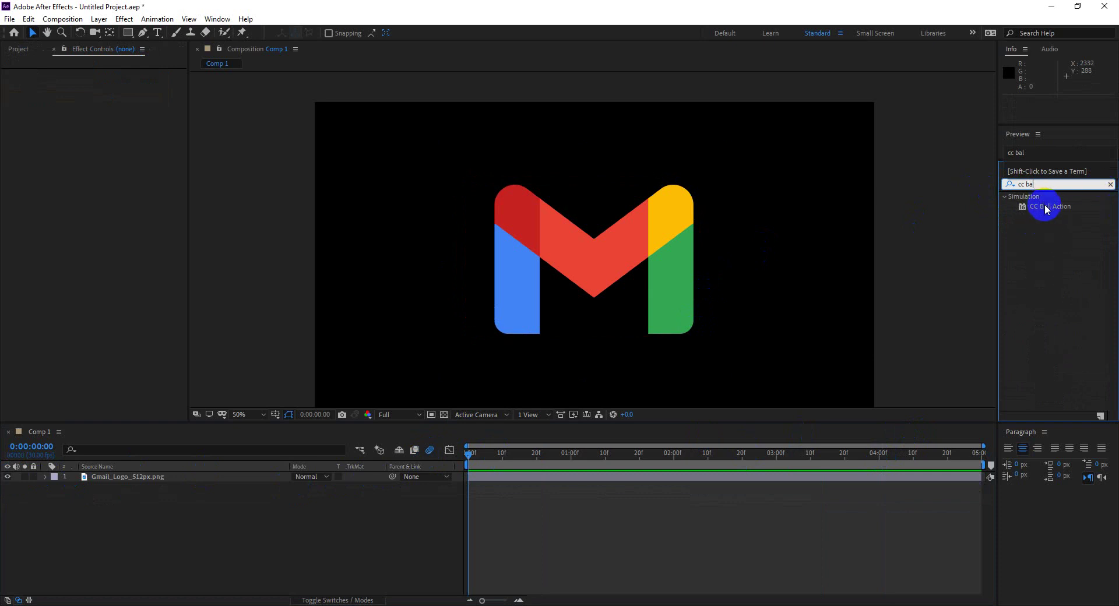
left_click_drag(1044, 205, 656, 274)
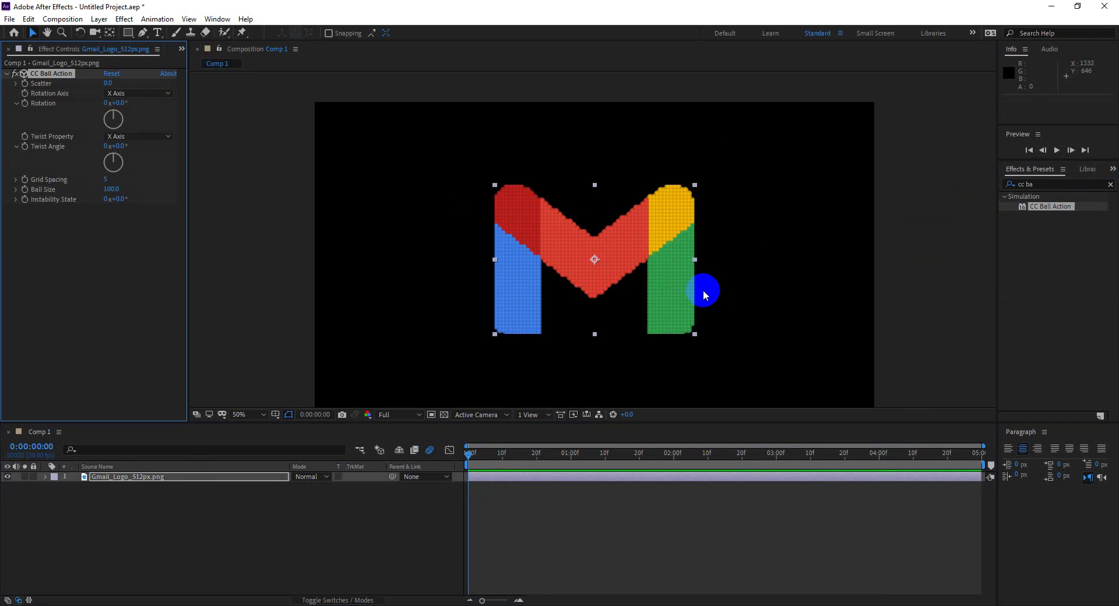
scroll(618, 213, "up", 4)
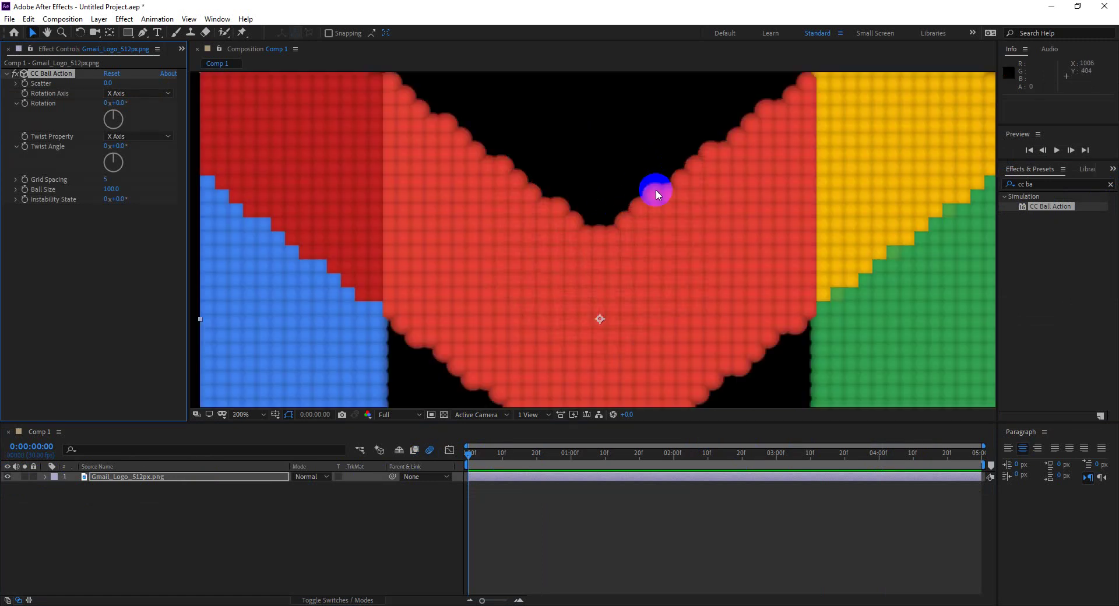
scroll(652, 231, "up", 3)
scroll(652, 231, "down", 3)
scroll(568, 223, "down", 2)
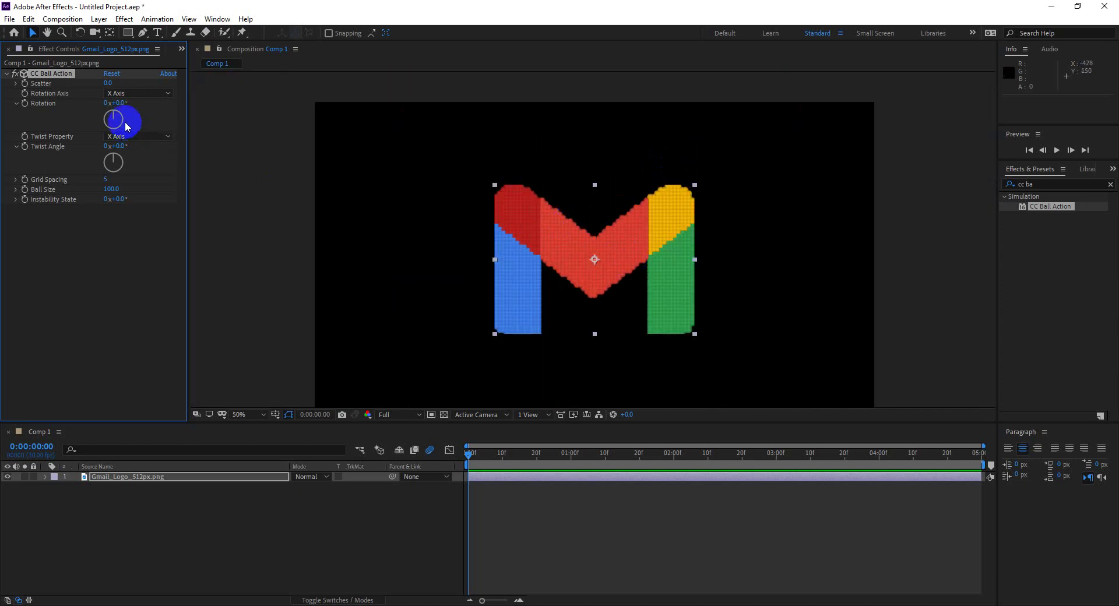
left_click(107, 85)
left_click_drag(107, 84, 441, 74)
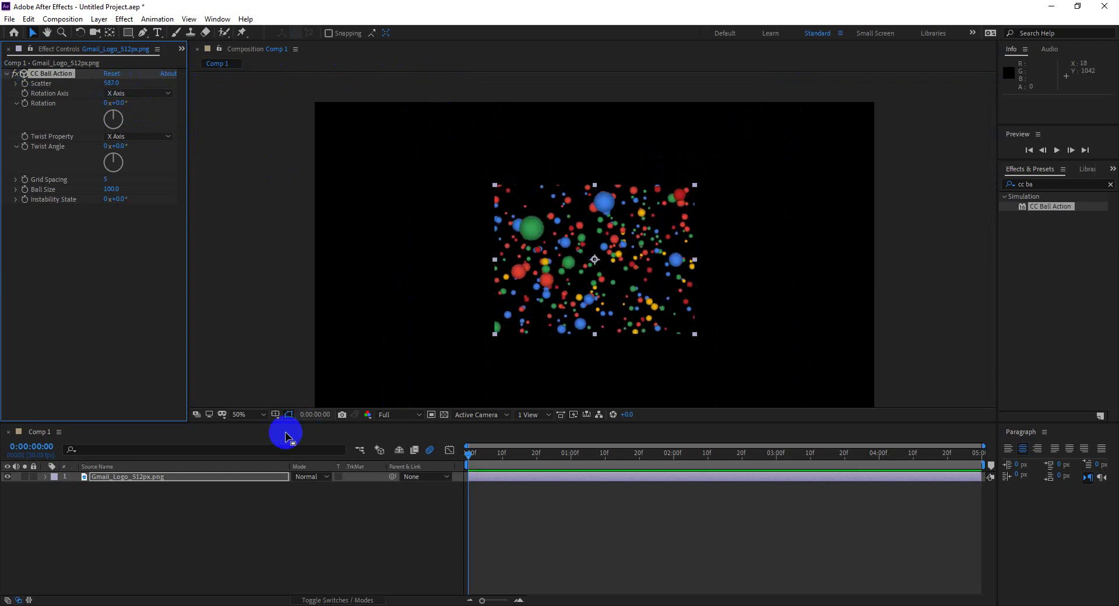
left_click(250, 516)
key("ctrl+z")
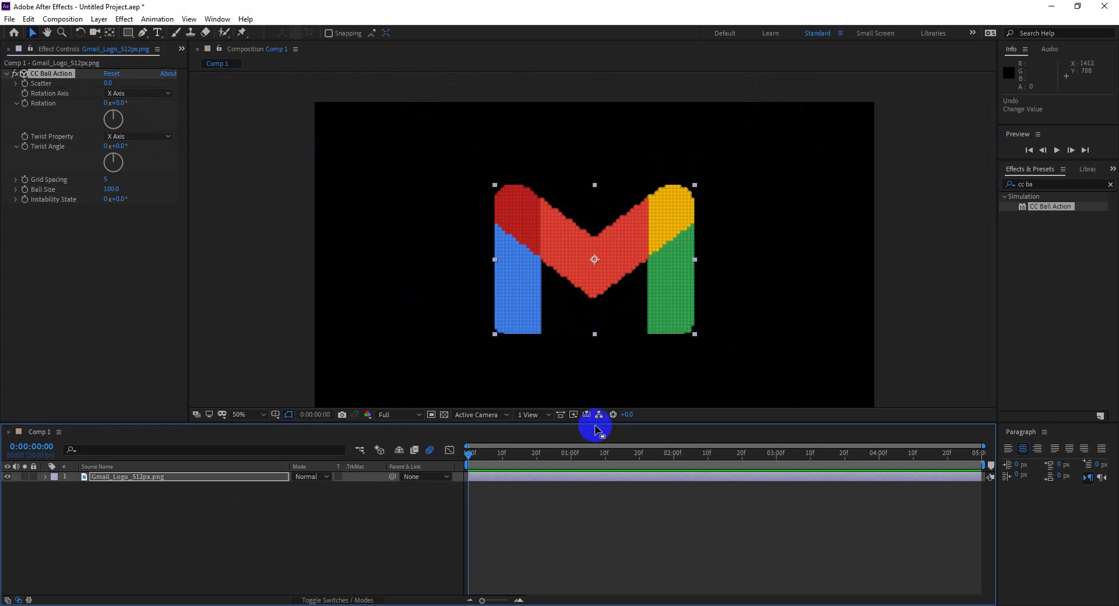
Remove CC Ball Action and pre-compose the Gmail layer as 'Gmail_Logo_512px.png Comp 1' with all attributes moved
key("ctrl+z")
left_click(99, 481)
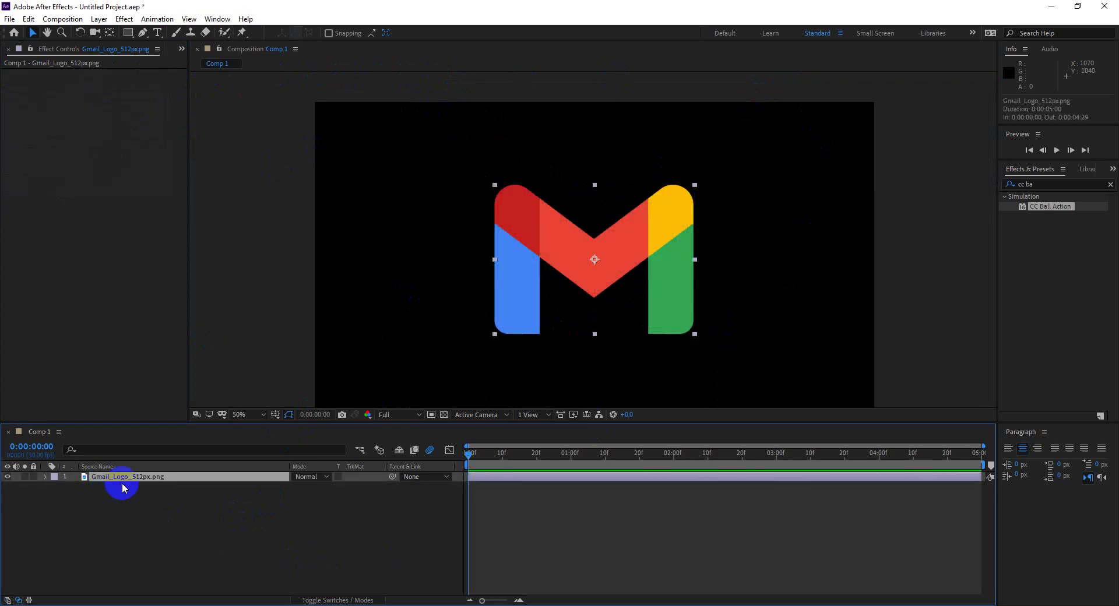
right_click(114, 482)
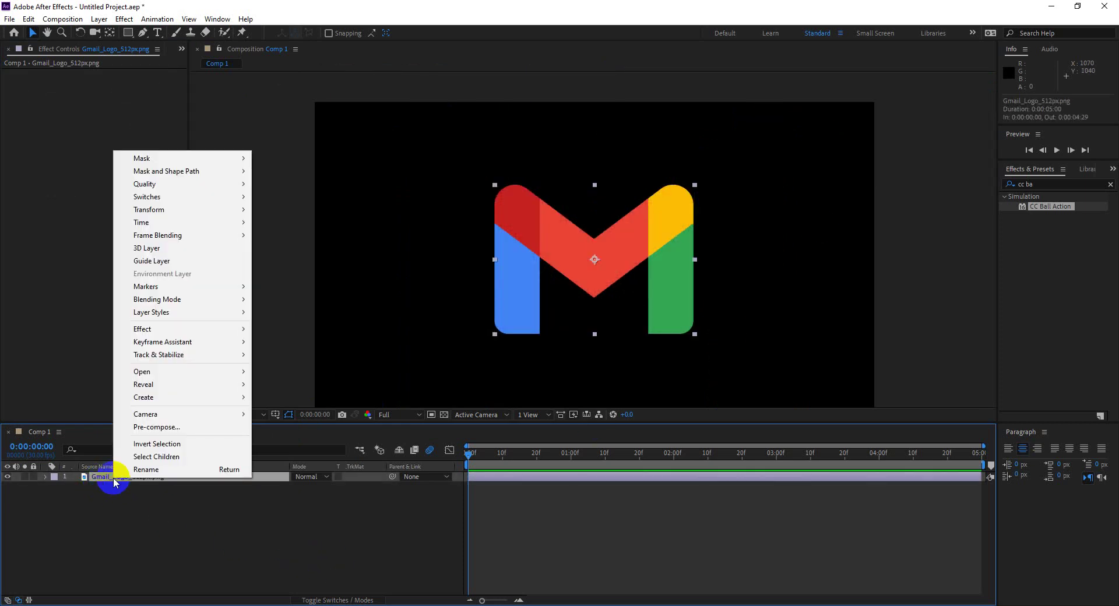
left_click(146, 428)
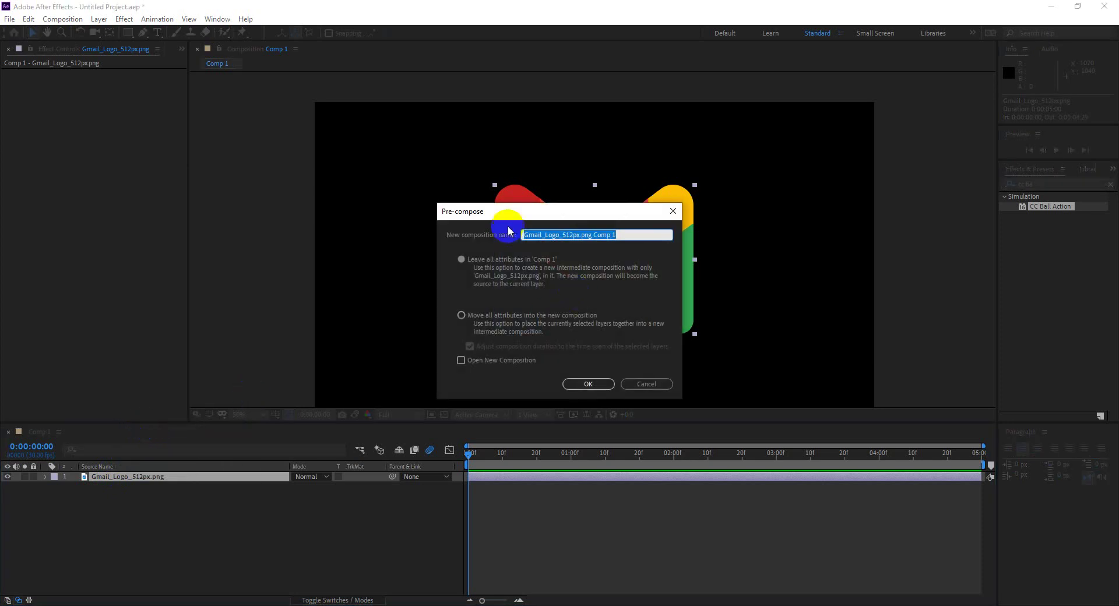
left_click_drag(505, 211, 727, 211)
left_click(718, 313)
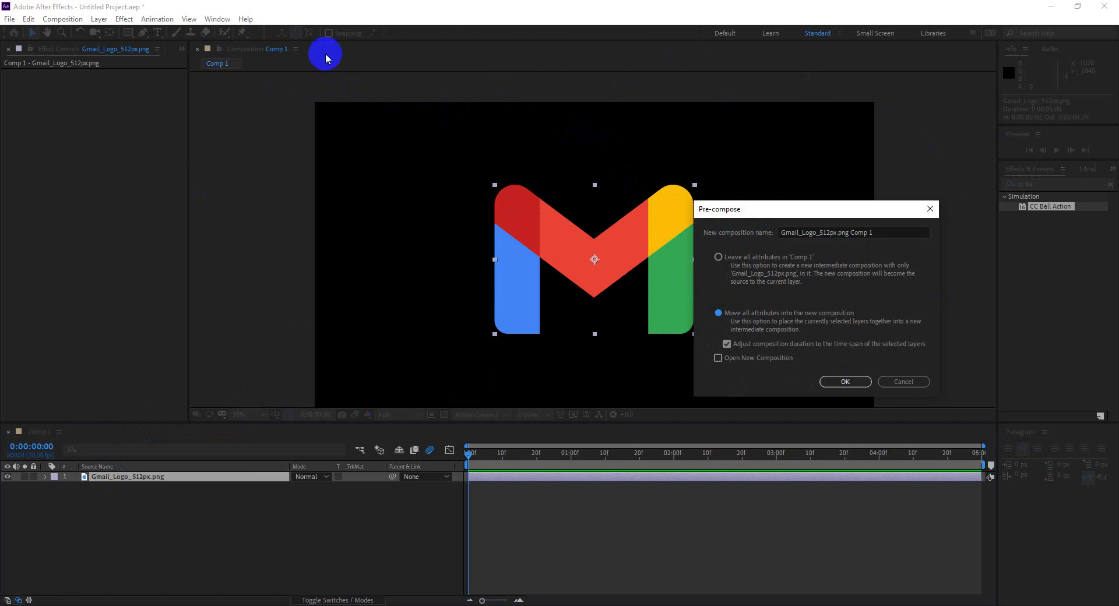
left_click_drag(855, 203, 1011, 158)
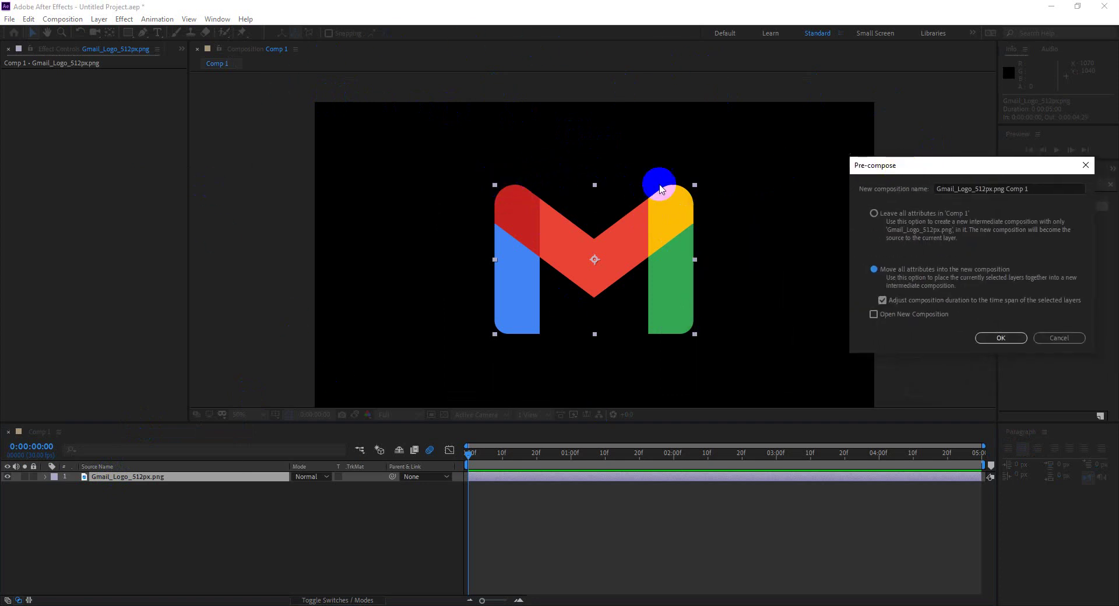
left_click_drag(904, 165, 716, 174)
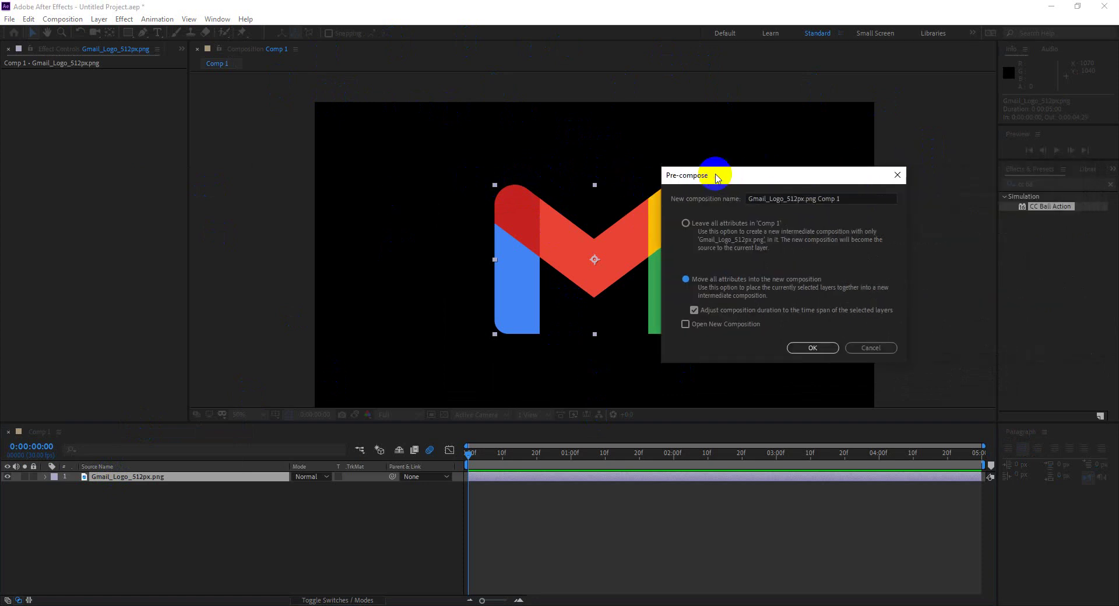
left_click(812, 348)
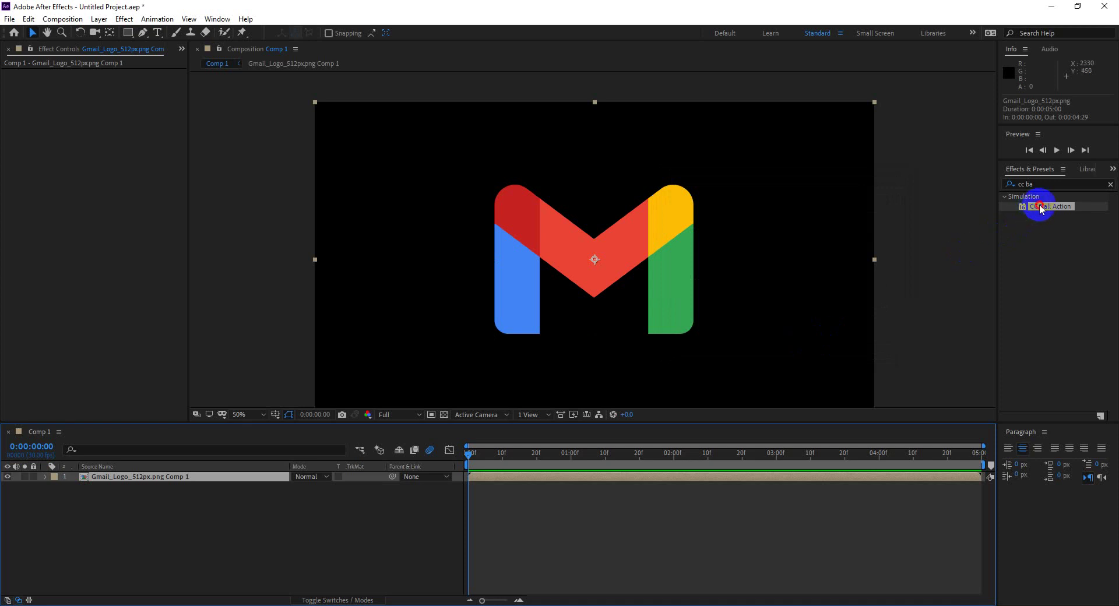
Apply CC Ball Action to the precomp, raise Scatter, and move its first keyframe to 0:00:00:05
left_click_drag(1040, 206, 784, 234)
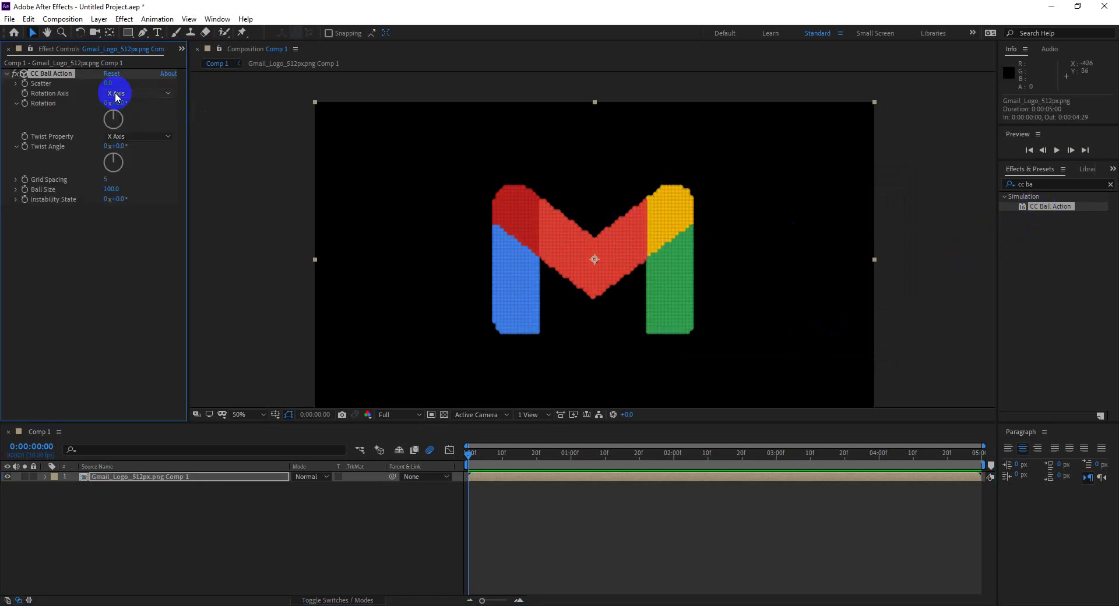
mouse_move(110, 83)
left_mouse_down()
mouse_move(240, 82)
mouse_move(129, 97)
mouse_move(354, 101)
left_mouse_up()
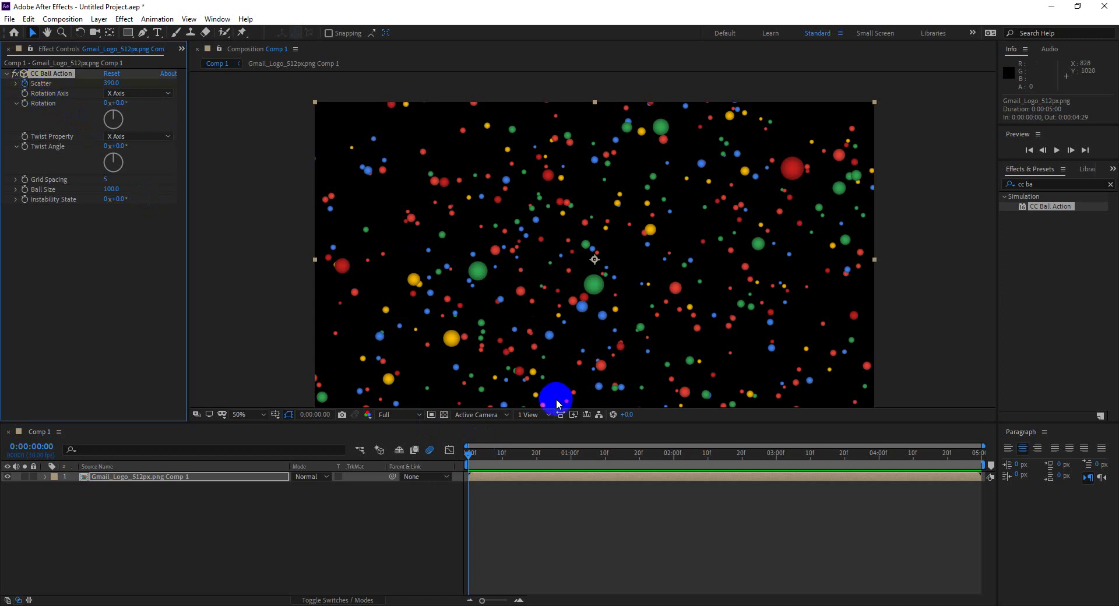
key("u")
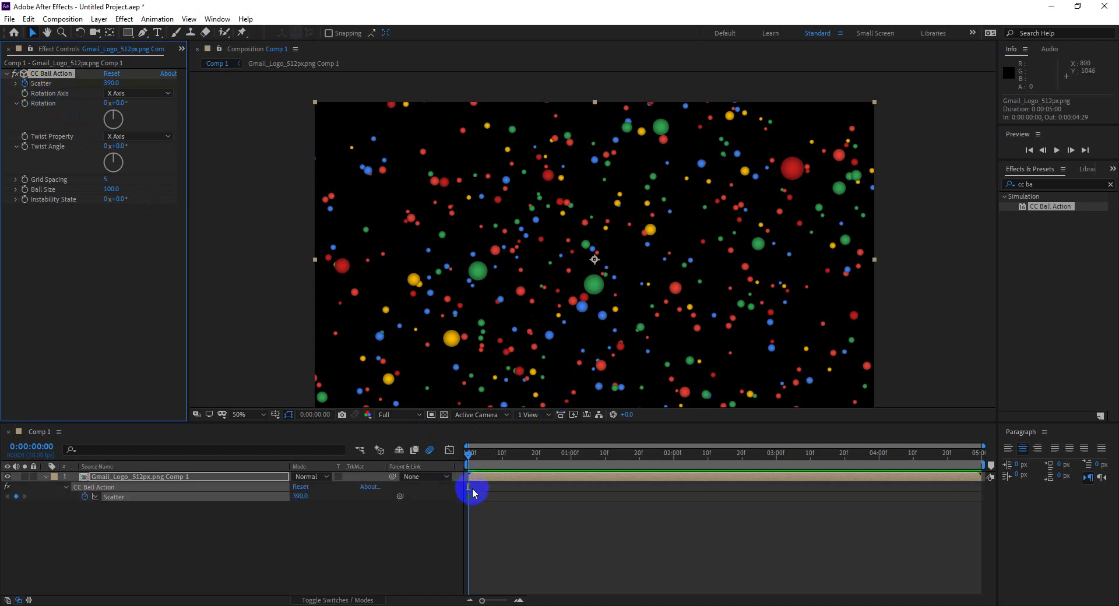
mouse_move(469, 496)
left_mouse_down()
mouse_move(503, 491)
mouse_move(489, 488)
left_mouse_up()
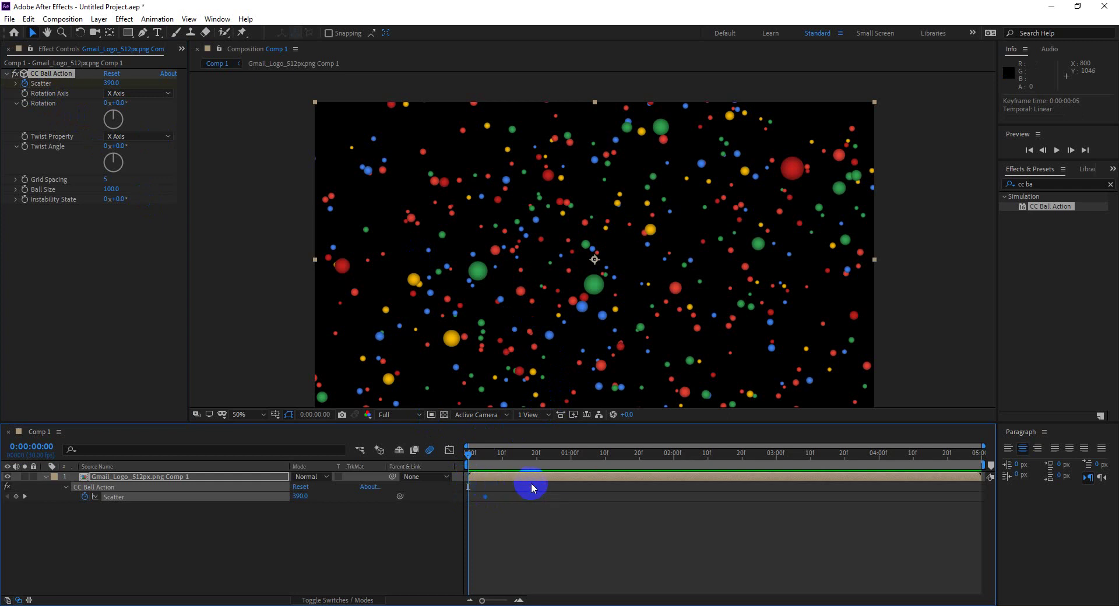
At 0:00:01:10, set Scatter to 0 so the balls form the logo
left_click(483, 459)
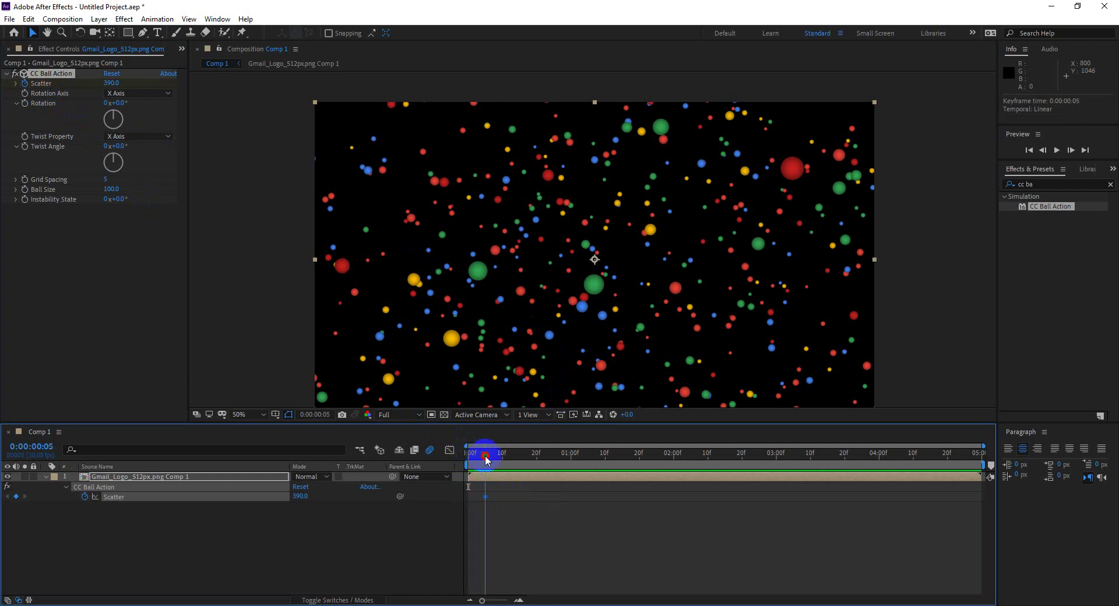
left_click_drag(487, 460, 605, 459)
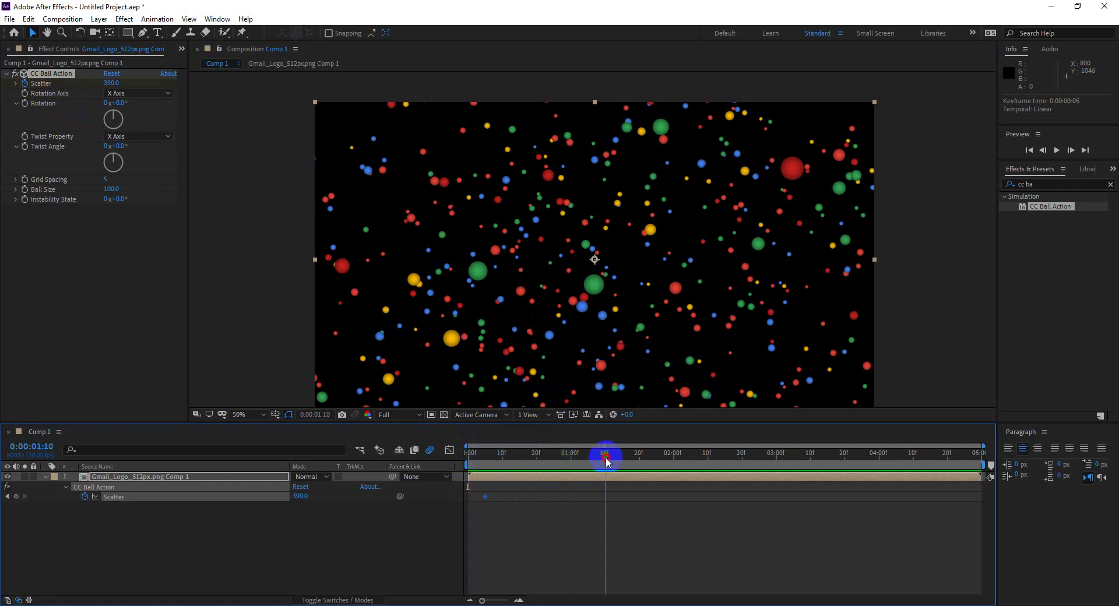
left_click(111, 82)
type("0")
left_click(701, 315)
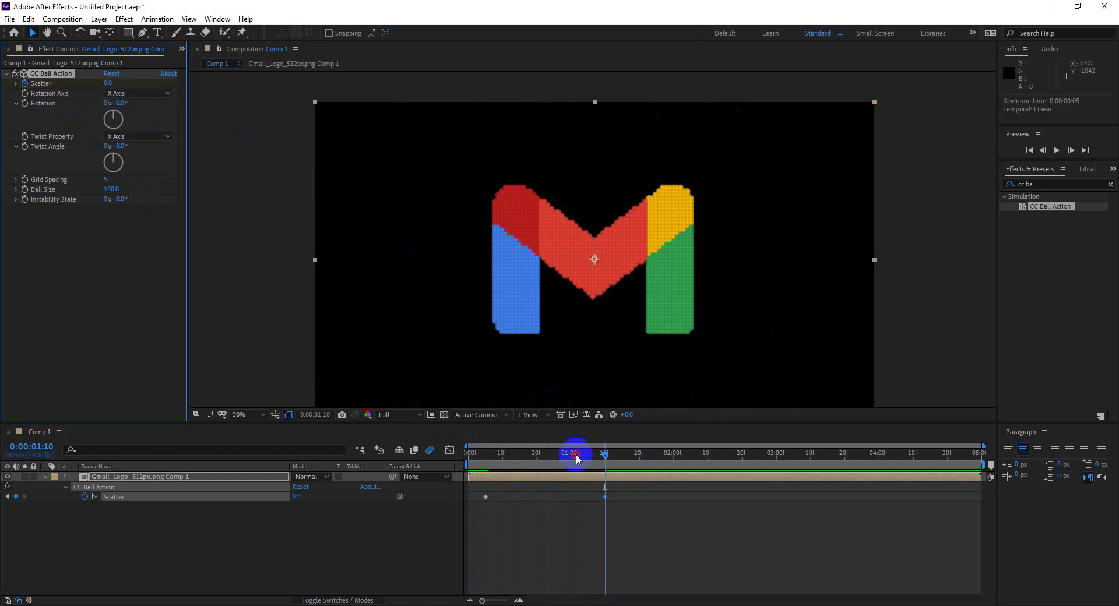
Preview the animation from the start until the Gmail M is assembled
left_click_drag(576, 458, 439, 456)
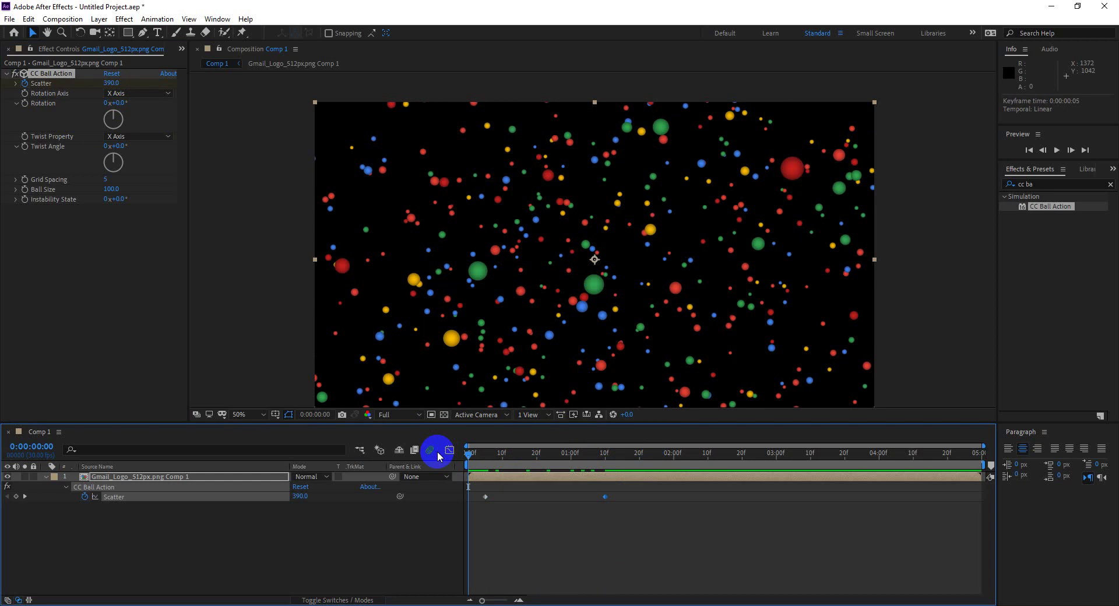
key("space")
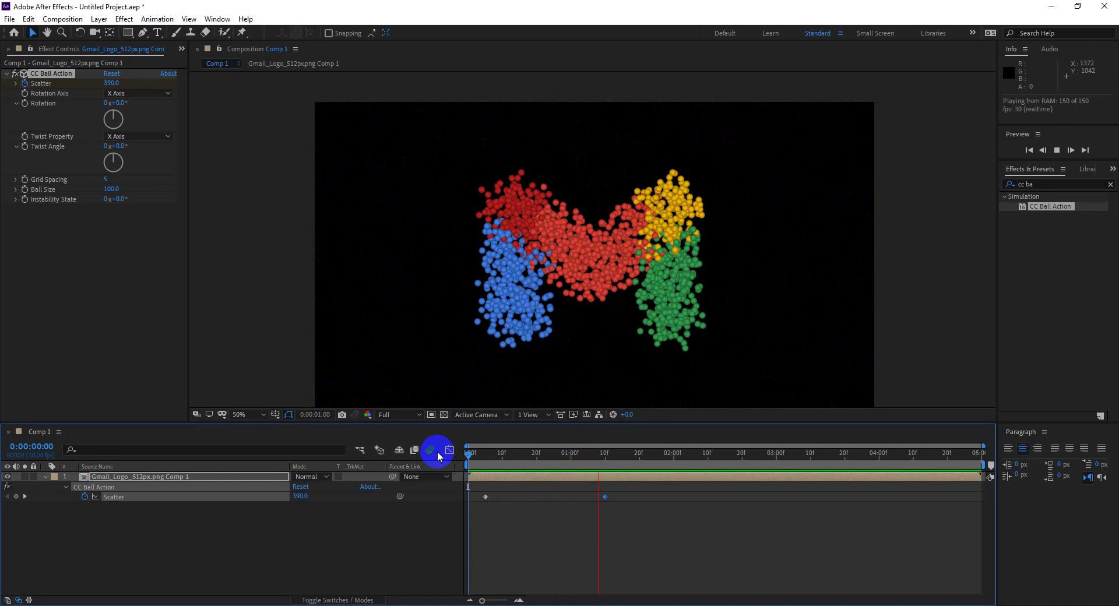
key("space")
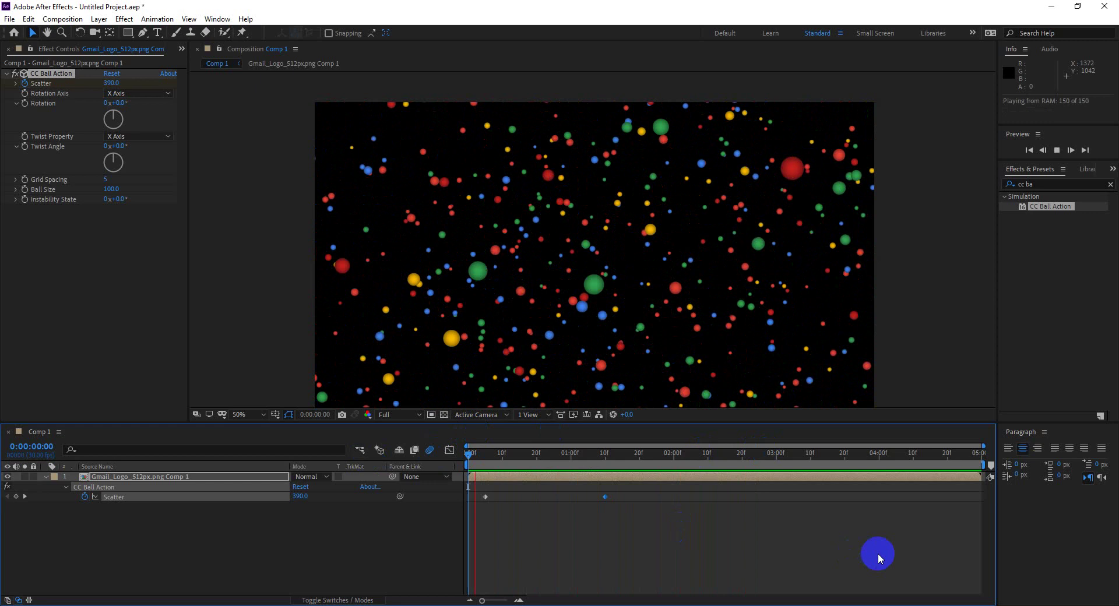
key("space")
left_click(606, 459)
Set CC Ball Action's Rotation Axis to YZ Axis after trying Y and Z axes
left_click_drag(607, 460, 561, 458)
left_click_drag(114, 105, 133, 104)
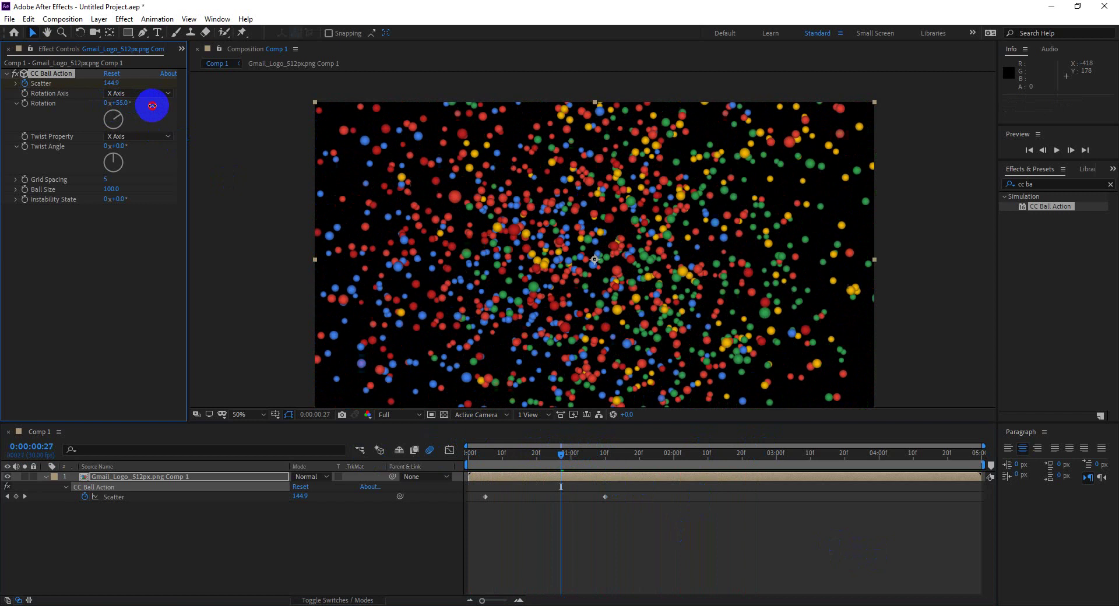
key("ctrl+z")
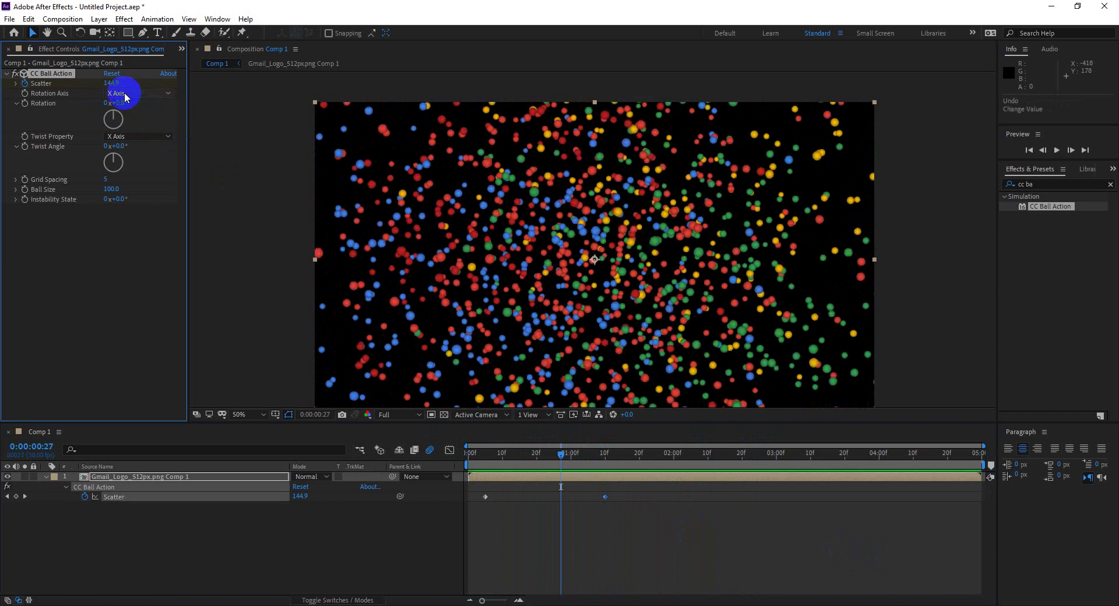
left_click(124, 92)
left_click(132, 119)
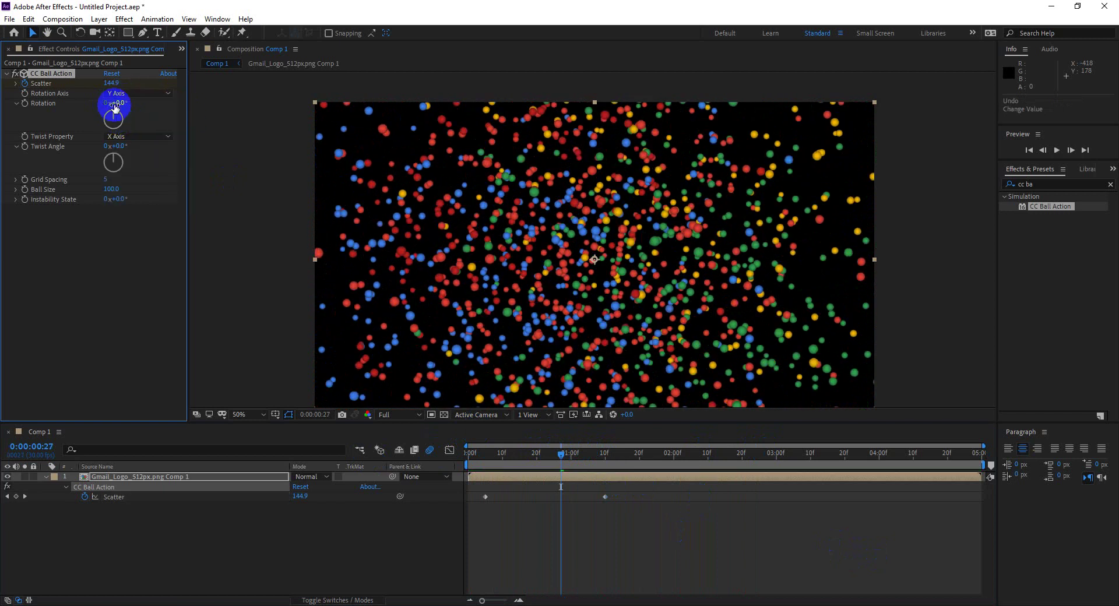
left_click(139, 94)
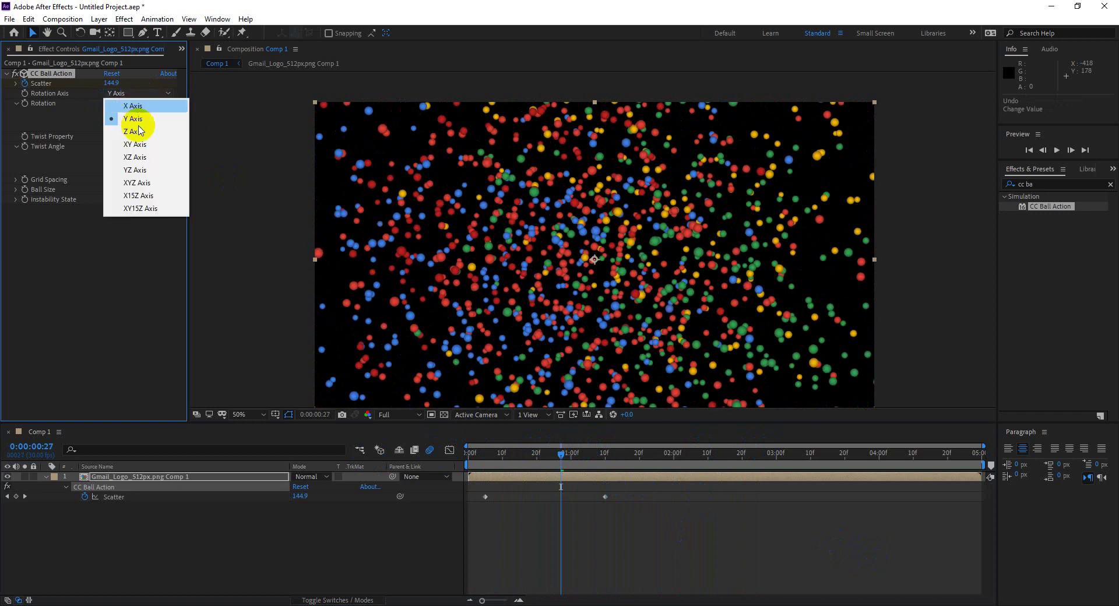
left_click(141, 137)
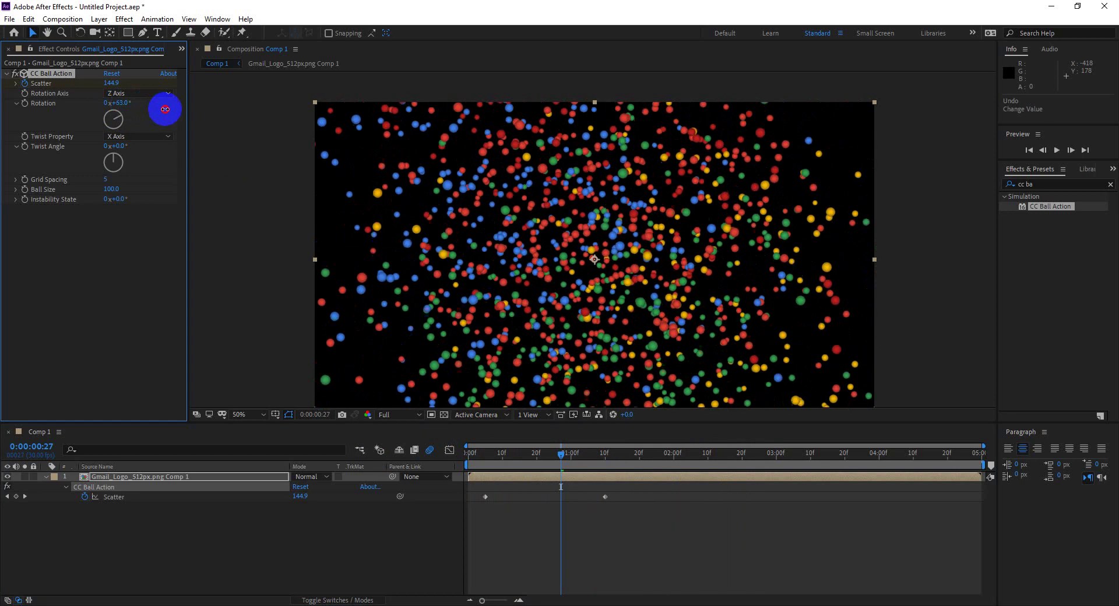
left_click(138, 95)
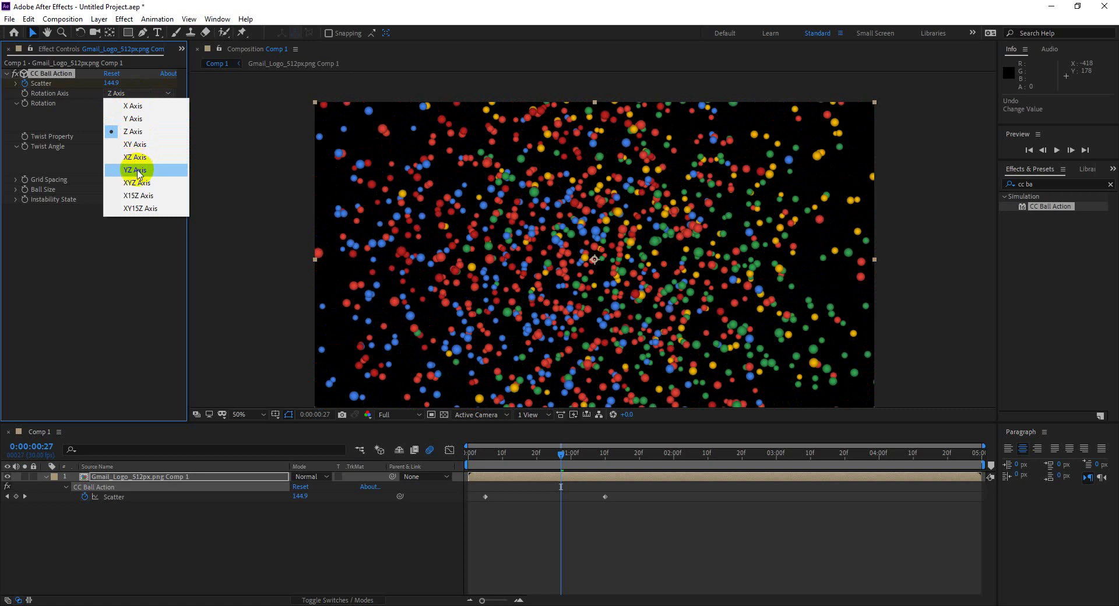
left_click(140, 170)
left_click_drag(120, 104, 405, 165)
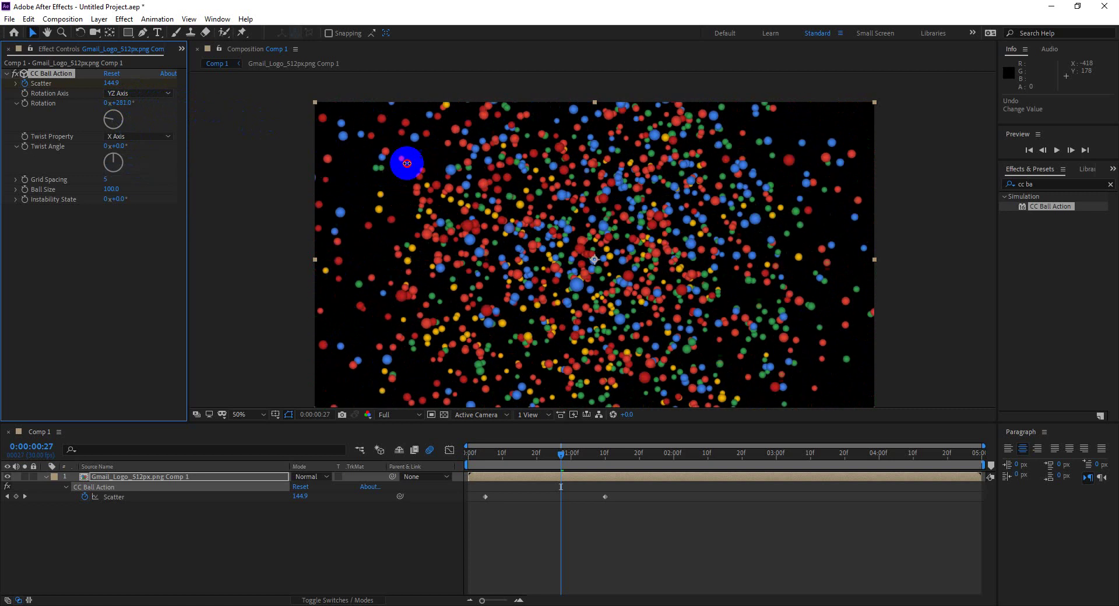
key("ctrl+z")
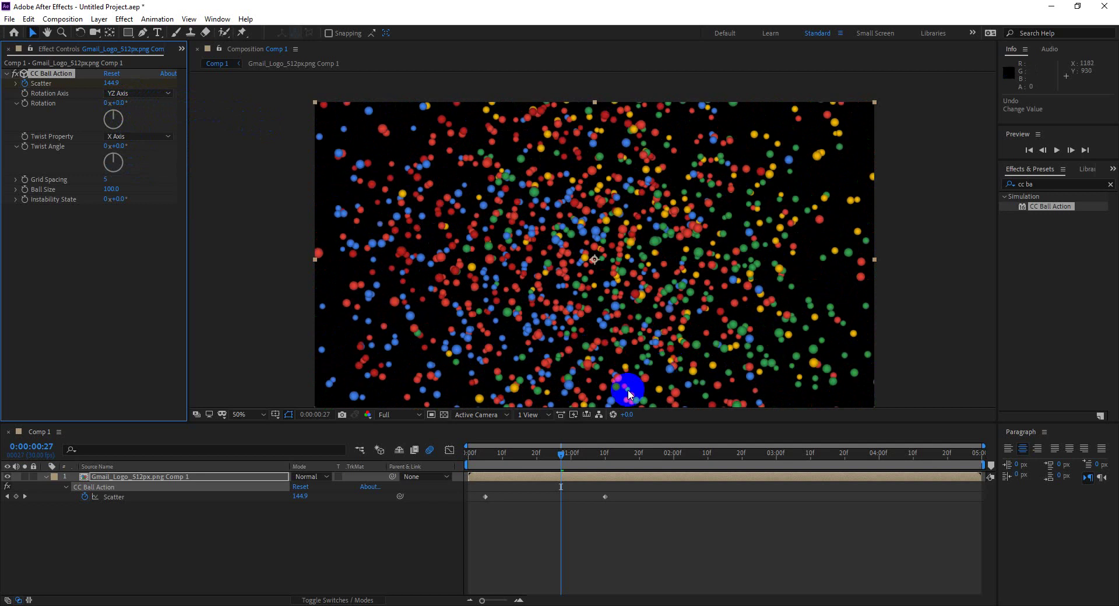
Keyframe Rotation from 180° at 0:00:00:05 to 0° at 0:00:01:10
left_click_drag(564, 452, 489, 454)
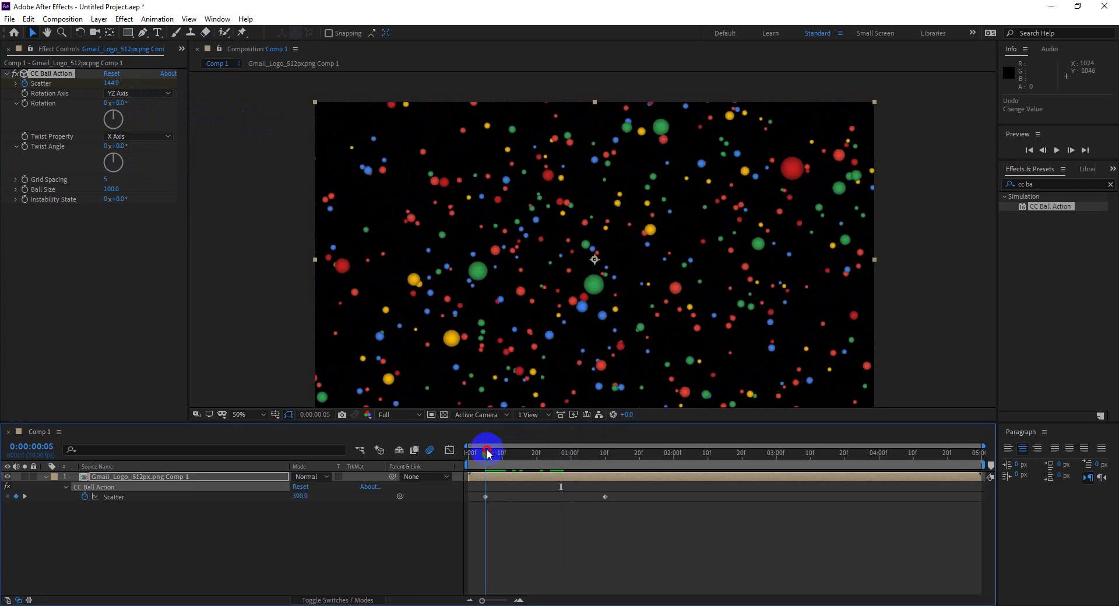
left_click(121, 103)
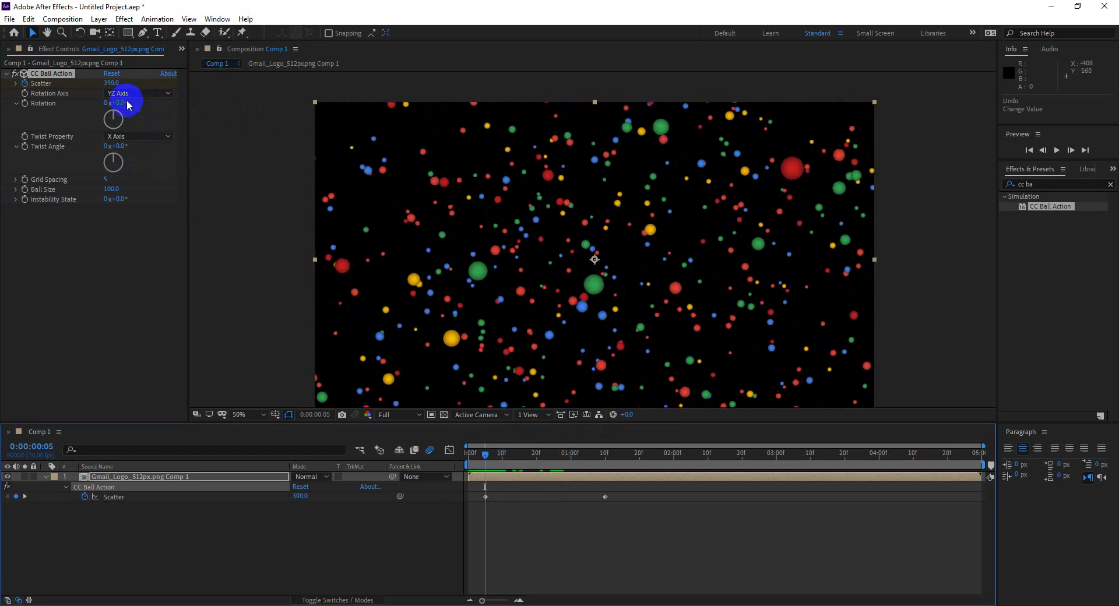
left_click(41, 105)
left_click(495, 352)
left_click(119, 103)
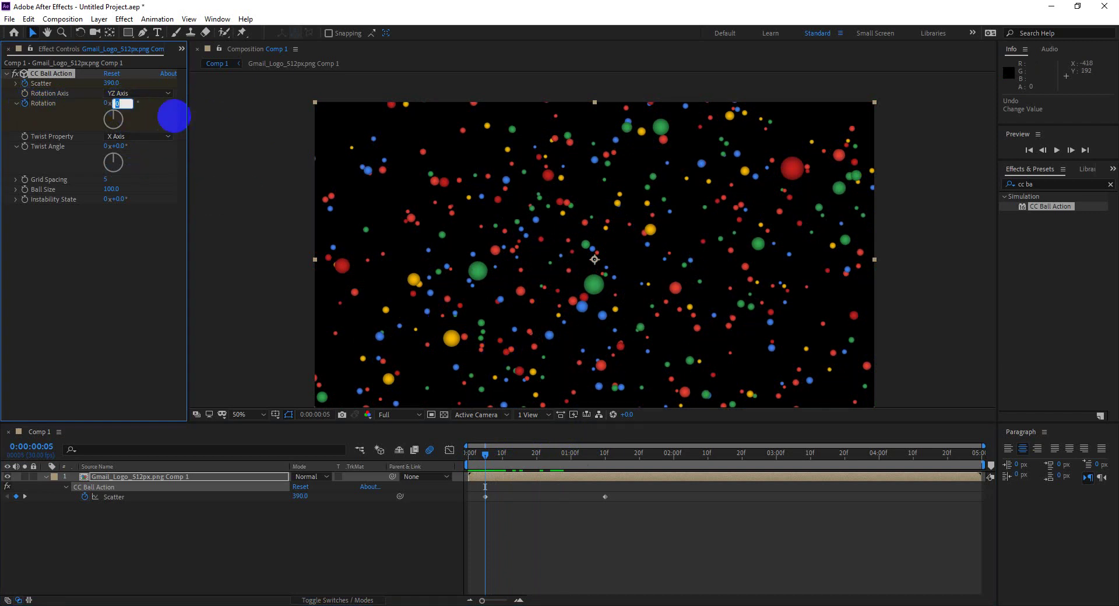
type("180")
left_click(462, 280)
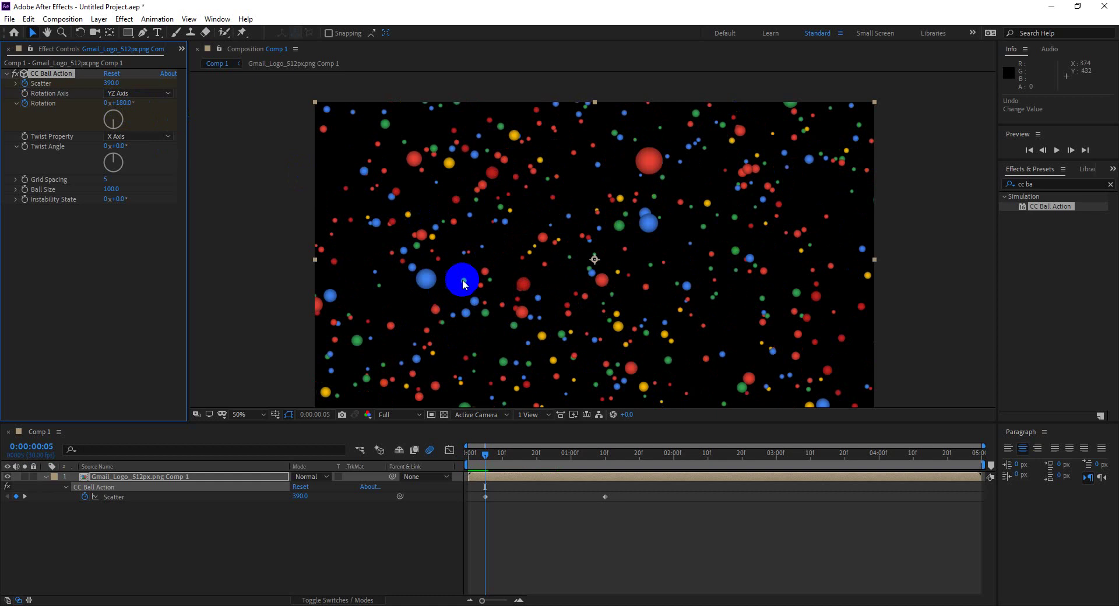
left_click_drag(487, 456, 612, 479)
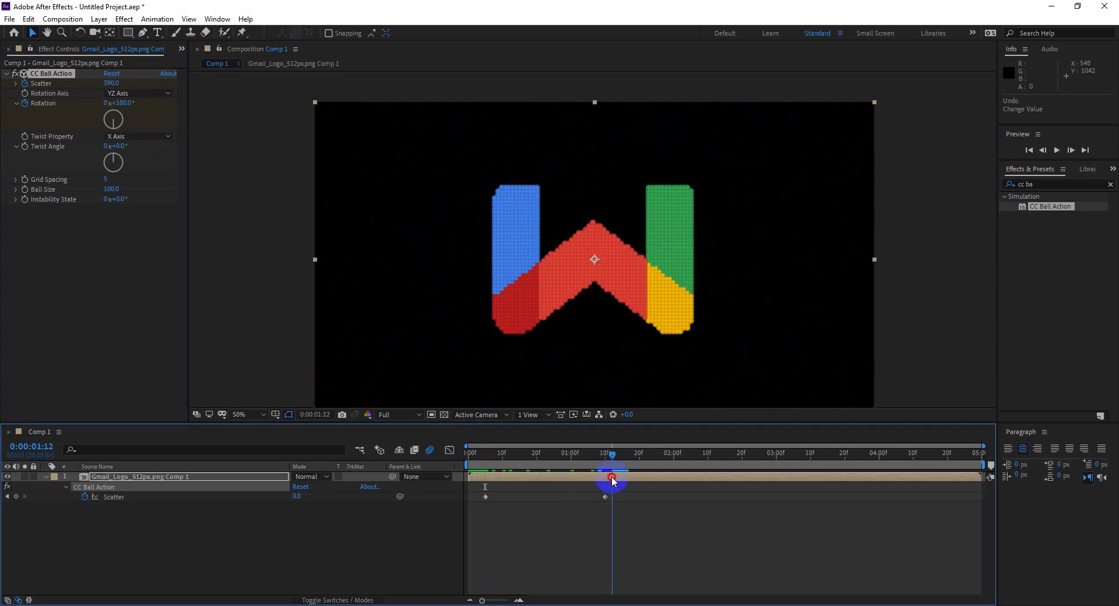
left_click(120, 103)
type("0")
left_click(647, 383)
Reveal the layer's Scatter and Rotation keyframes and preview from the start until the Gmail M forms
left_click_drag(605, 453, 464, 449)
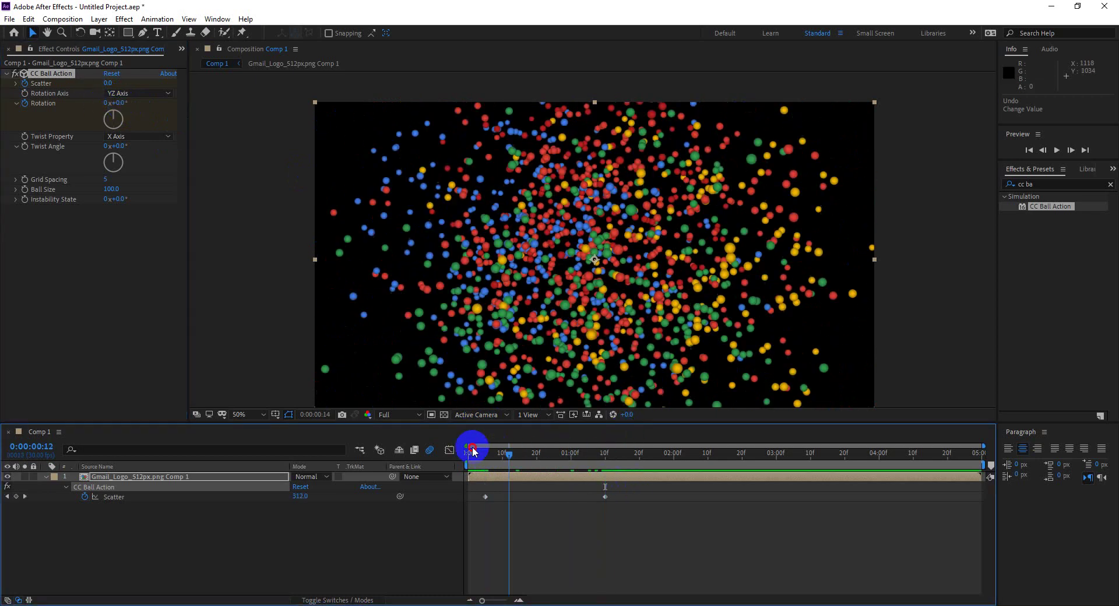
left_click(504, 481)
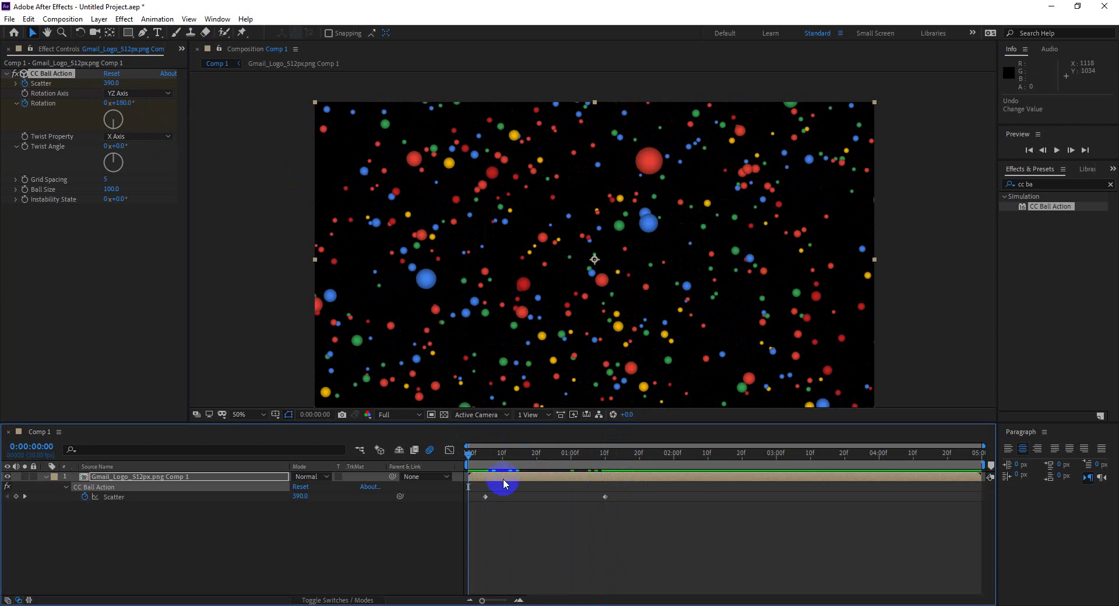
key("u")
key("u")
left_click(738, 526)
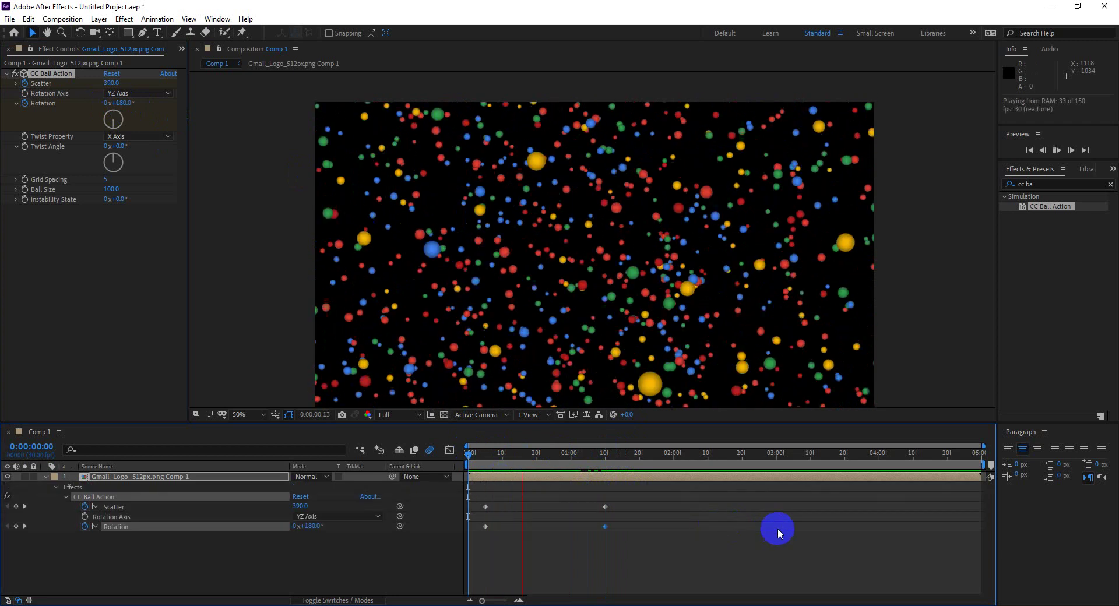
key("space")
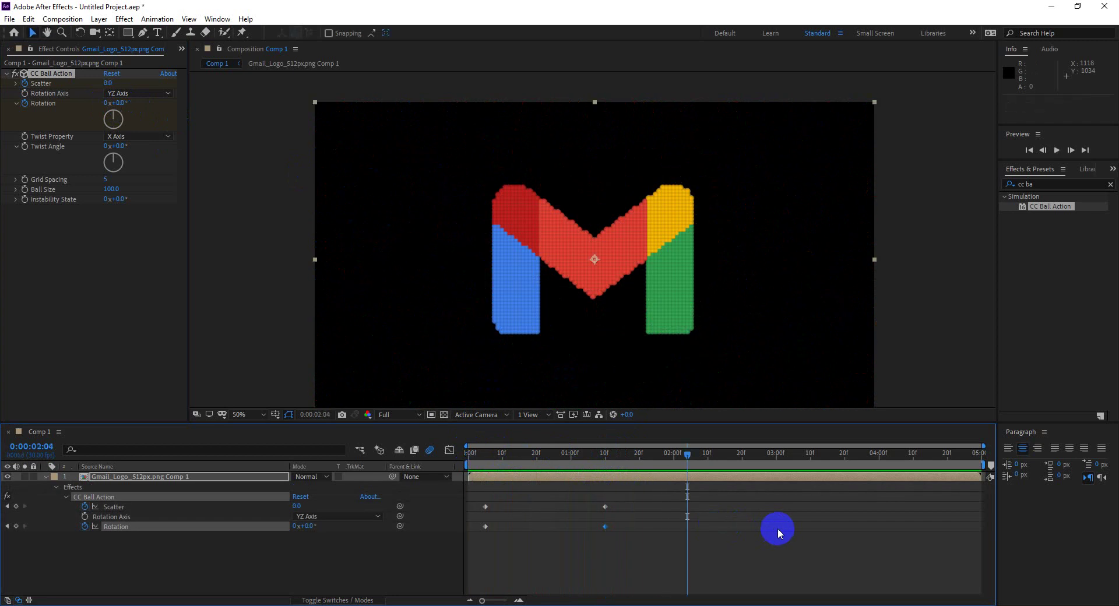
key("space")
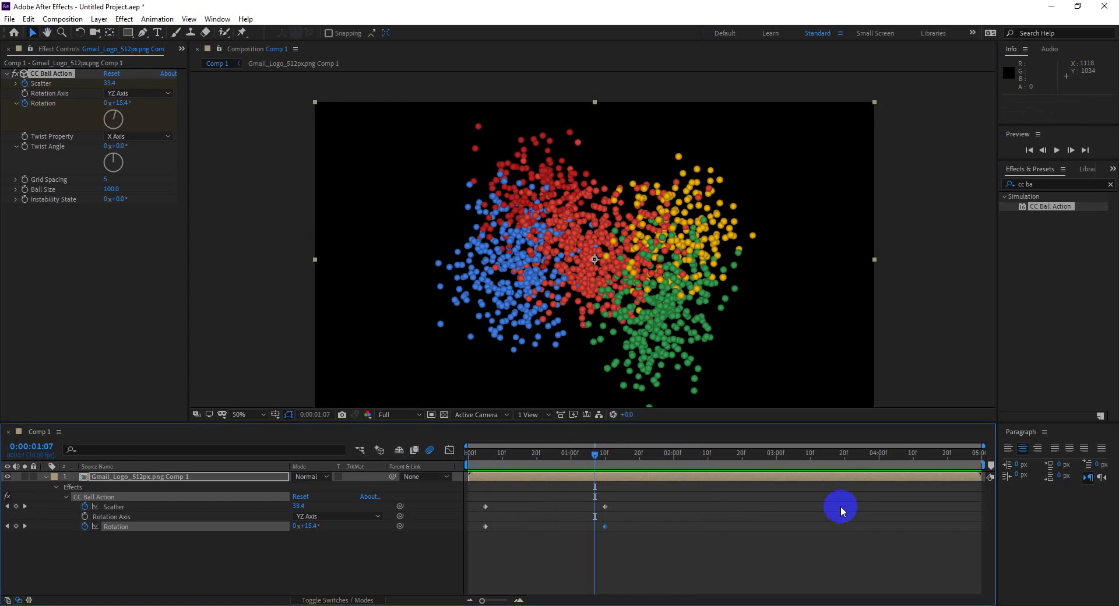
left_click_drag(593, 453, 408, 452)
key("space")
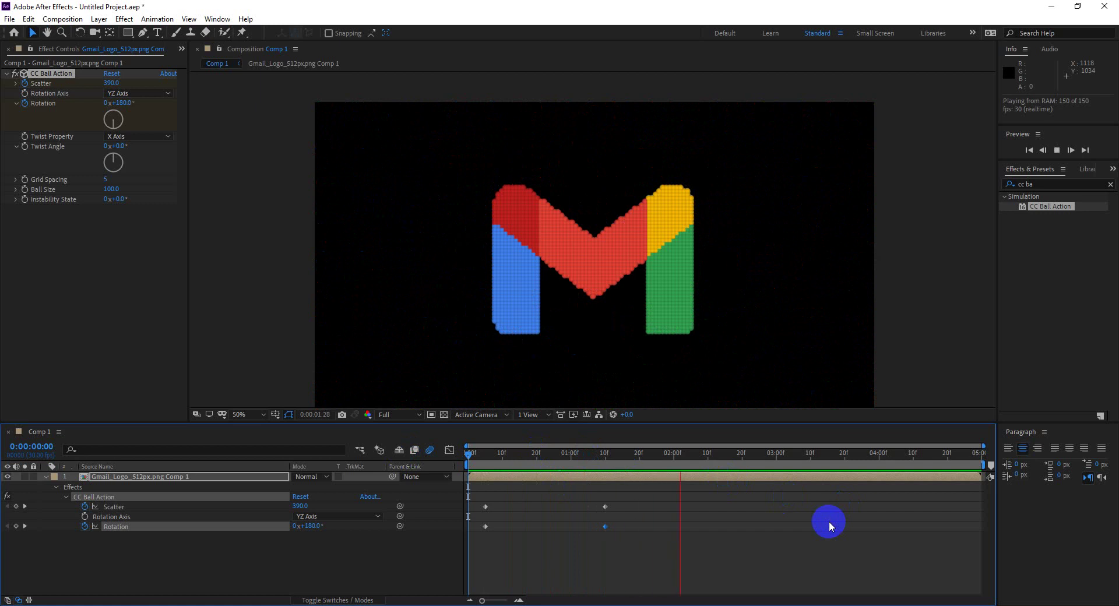
key("space")
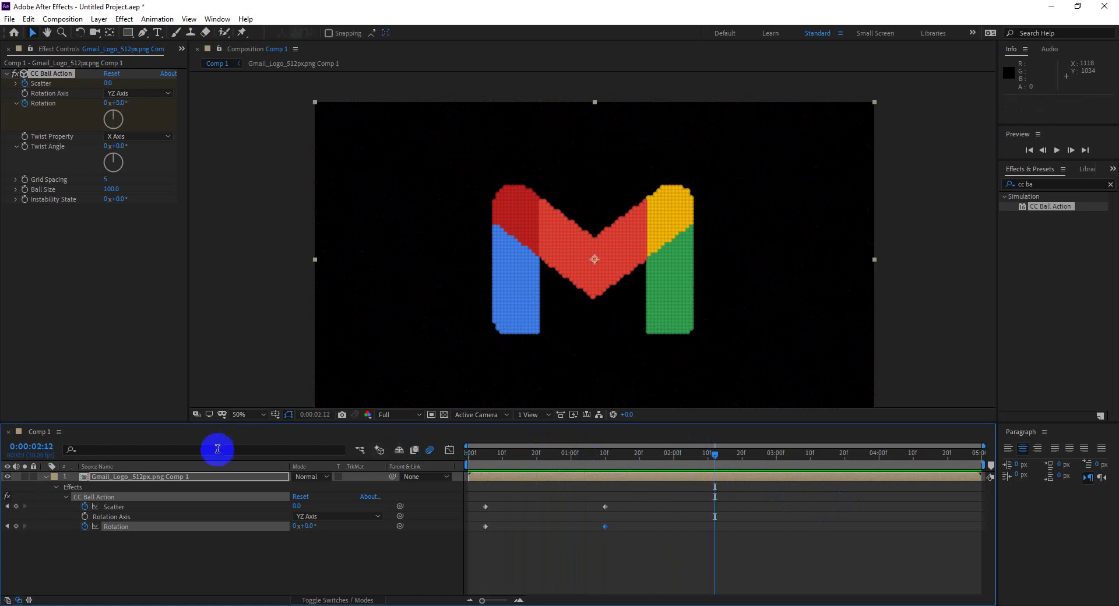
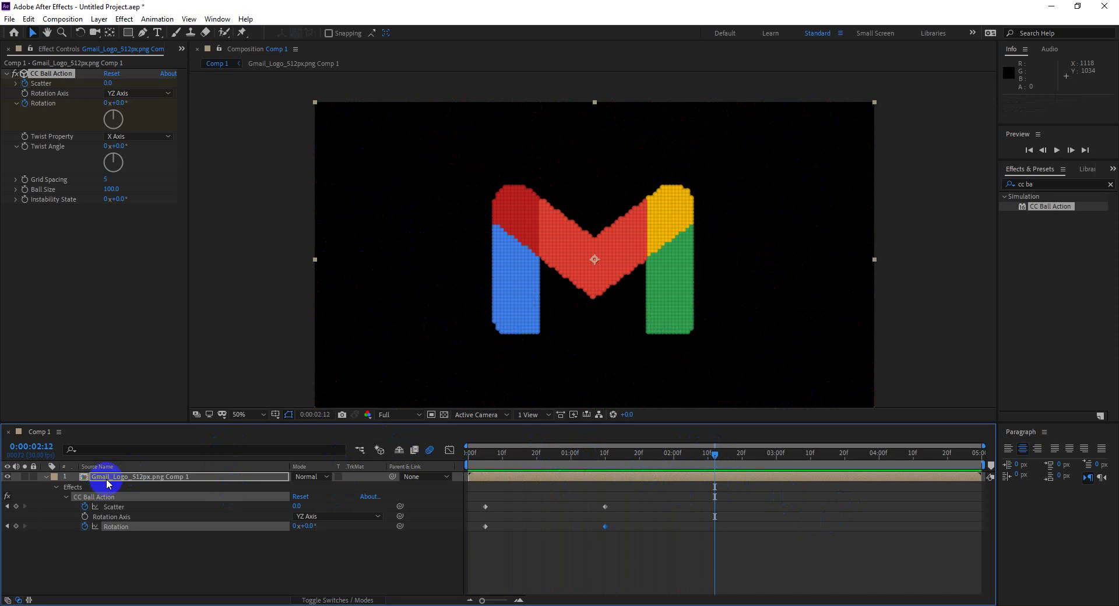
Preview the ball action, then delete the Scatter and Rotation keyframes and the CC Ball Action effect
left_click(460, 455)
key("space")
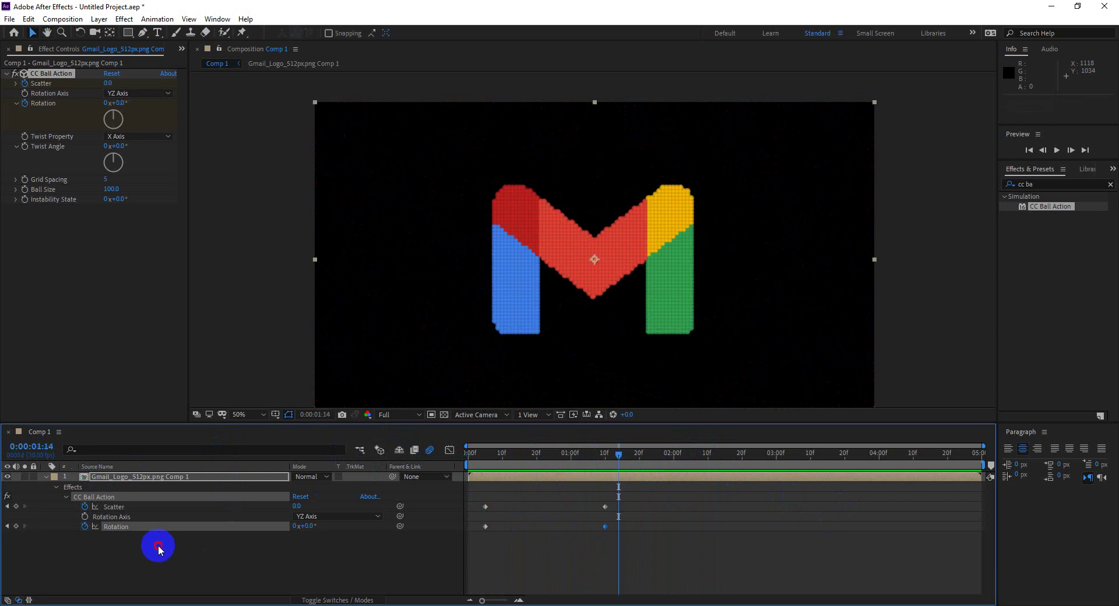
left_click_drag(160, 550, 88, 474)
key("Delete")
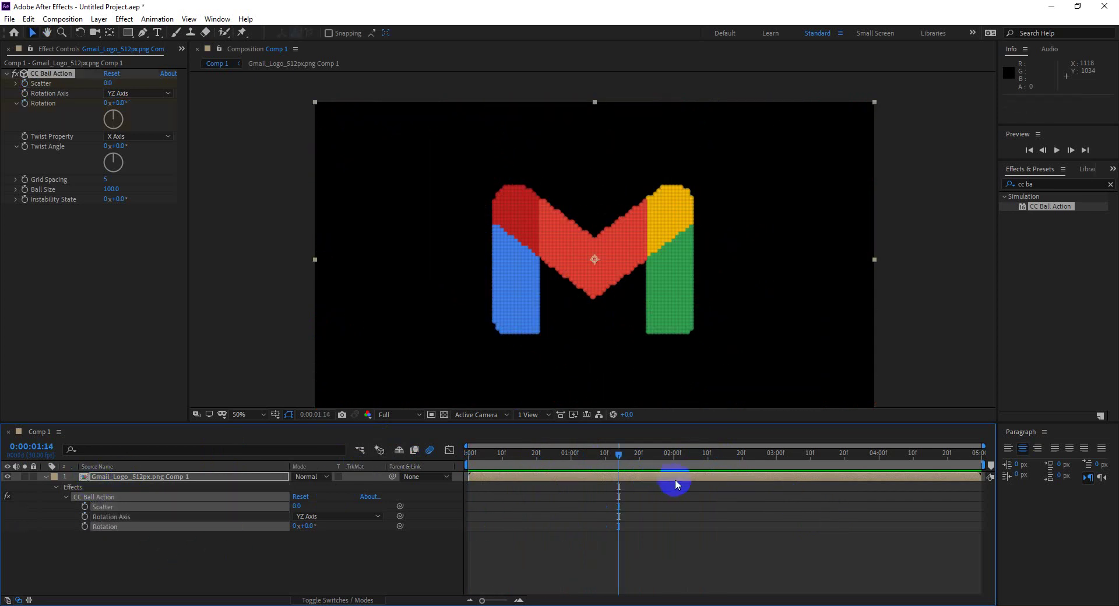
key("Delete")
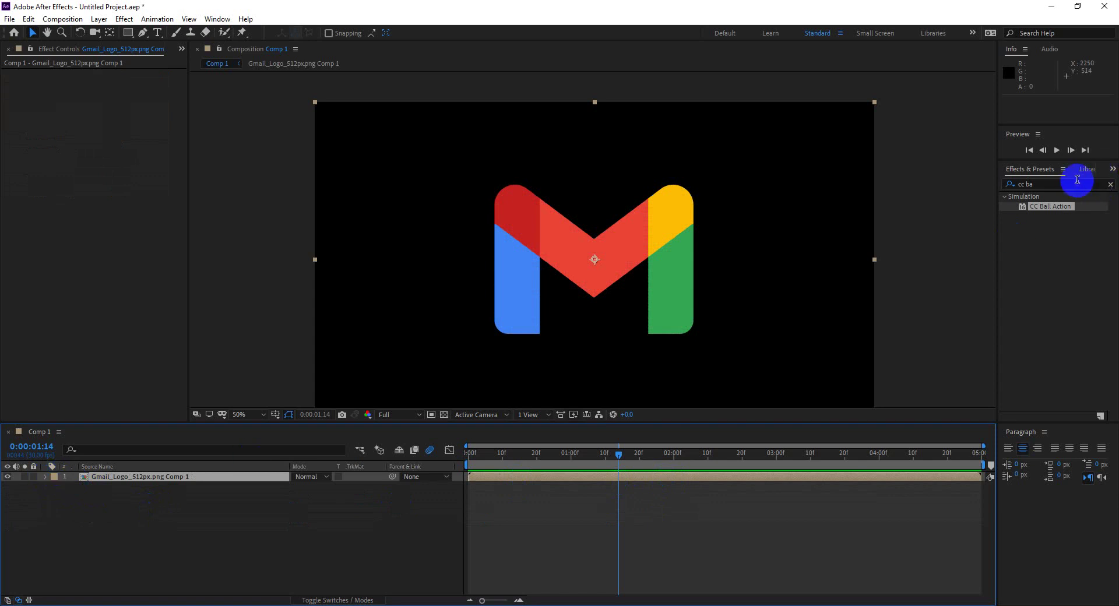
Search Effects & Presets for 'card wip' and apply Card Wipe to the Gmail logo layer
left_click(1049, 184)
type("card wip")
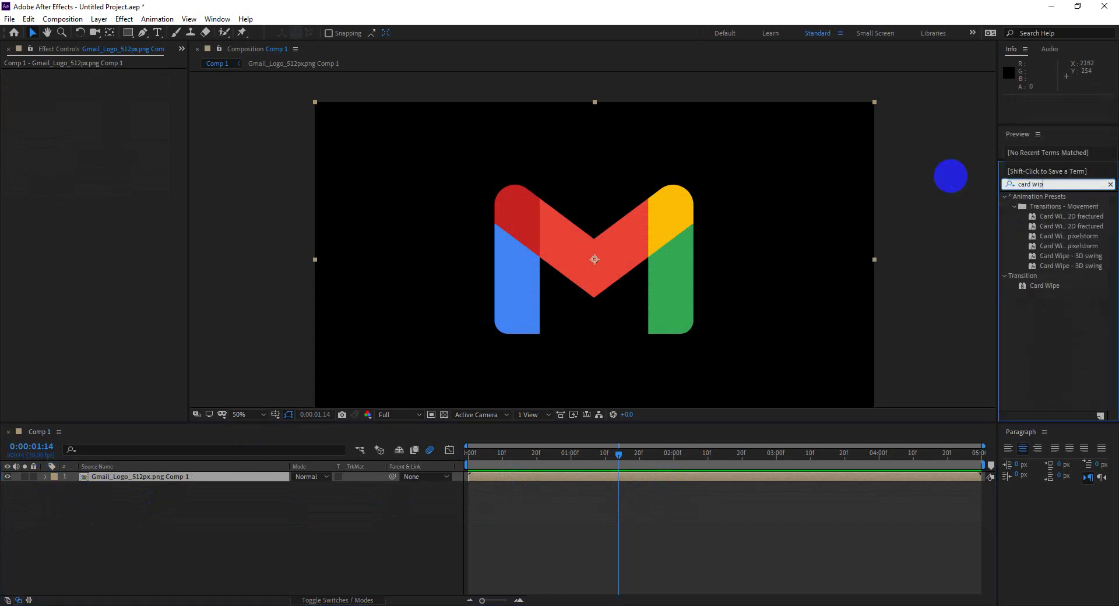
left_click(1047, 288)
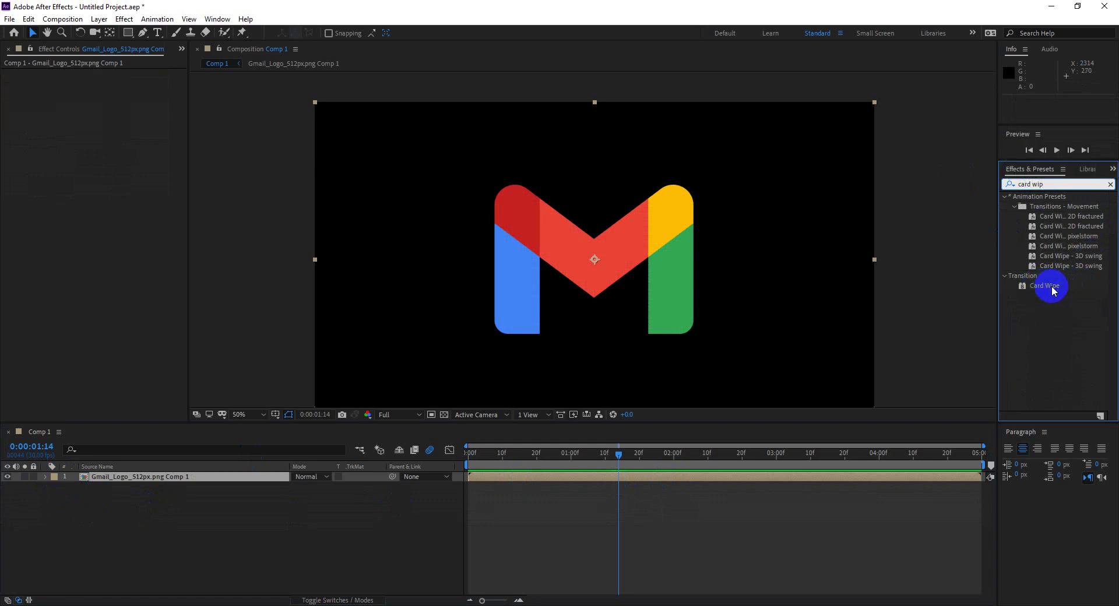
left_click_drag(1051, 291, 593, 265)
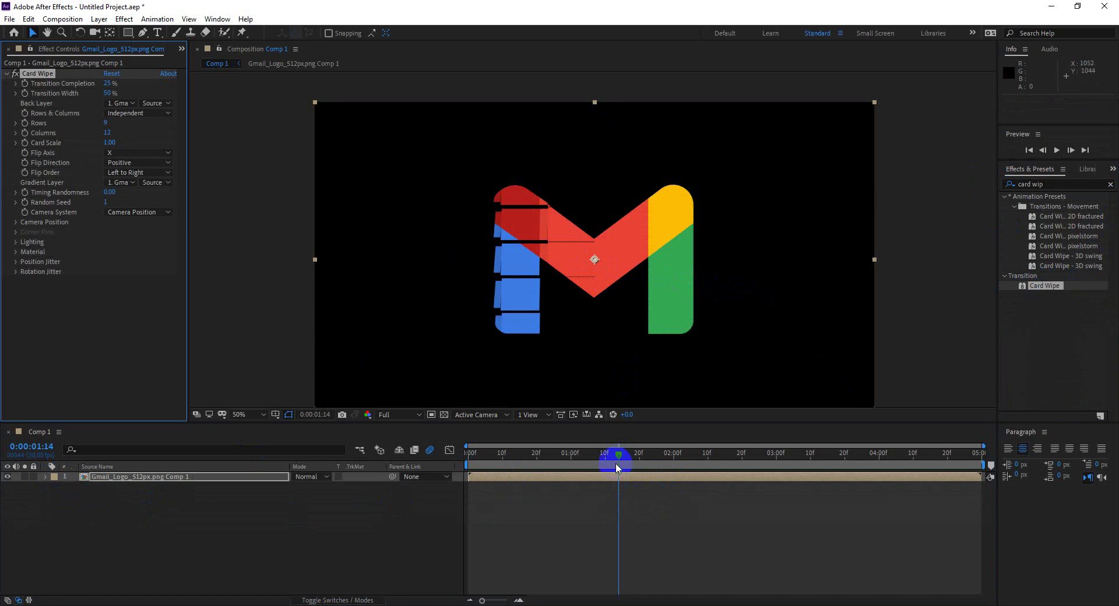
From the first frame, scrub Transition Completion and the opening frames to preview the wipe
left_click(446, 455)
key("Home")
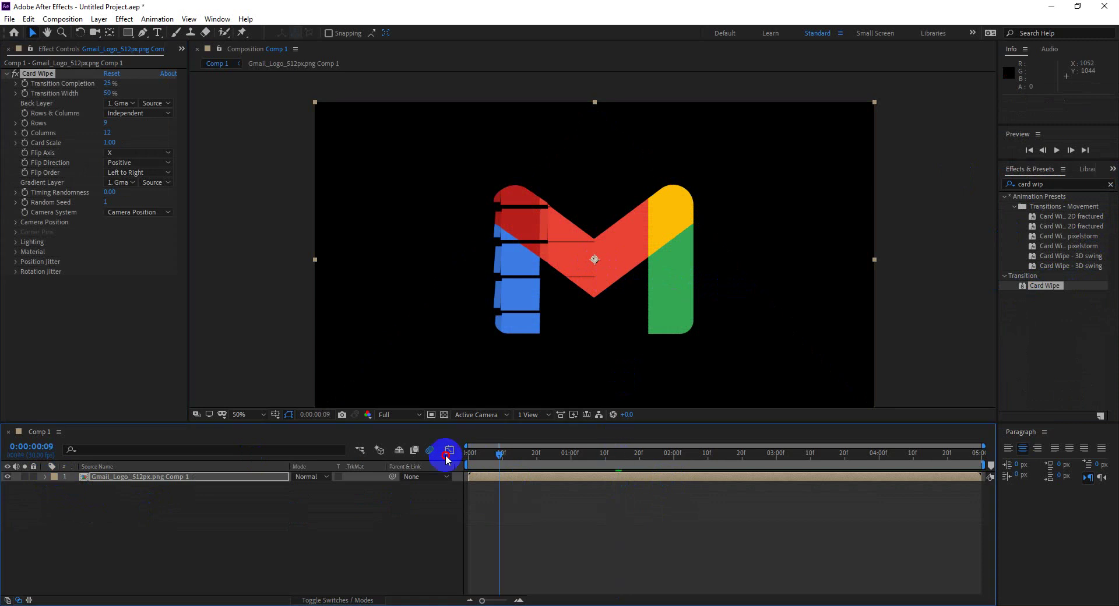
left_click(709, 278)
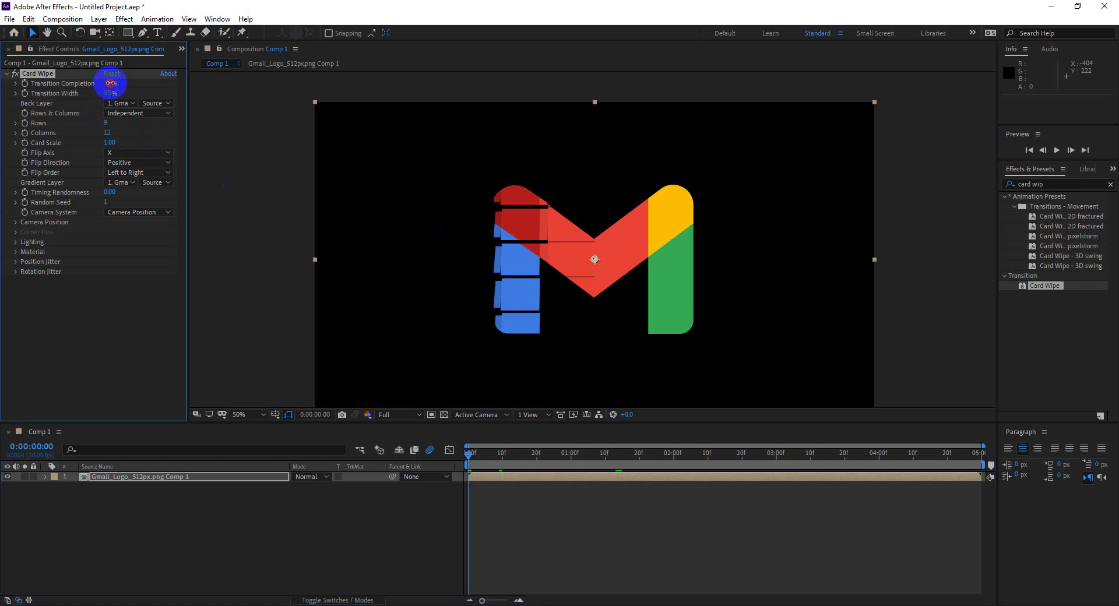
mouse_move(108, 84)
left_mouse_down()
mouse_move(133, 83)
mouse_move(85, 83)
left_mouse_up()
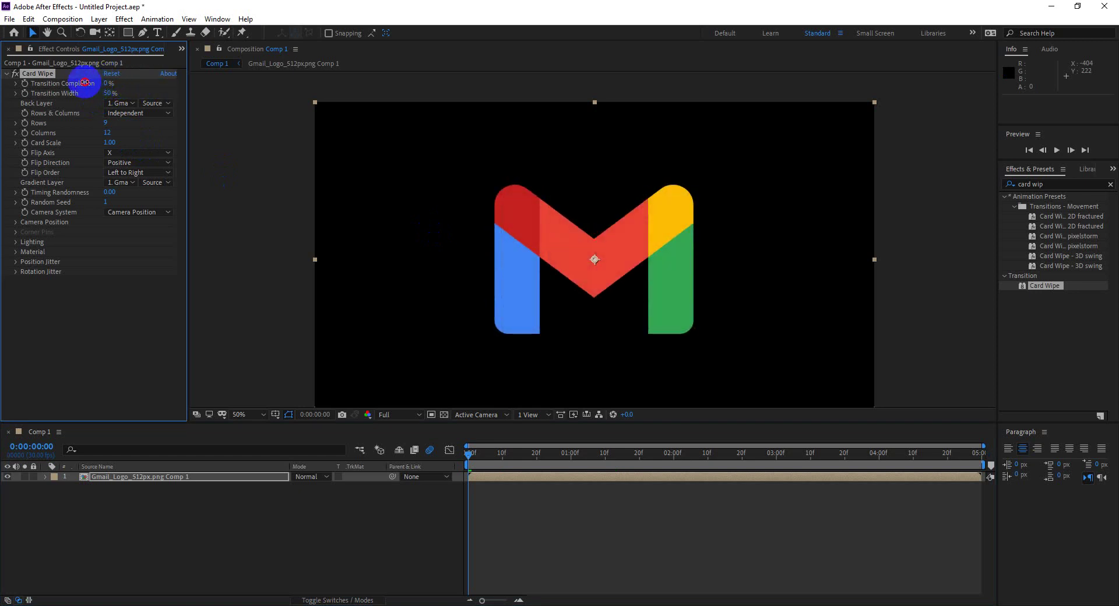
left_click_drag(469, 462, 542, 458)
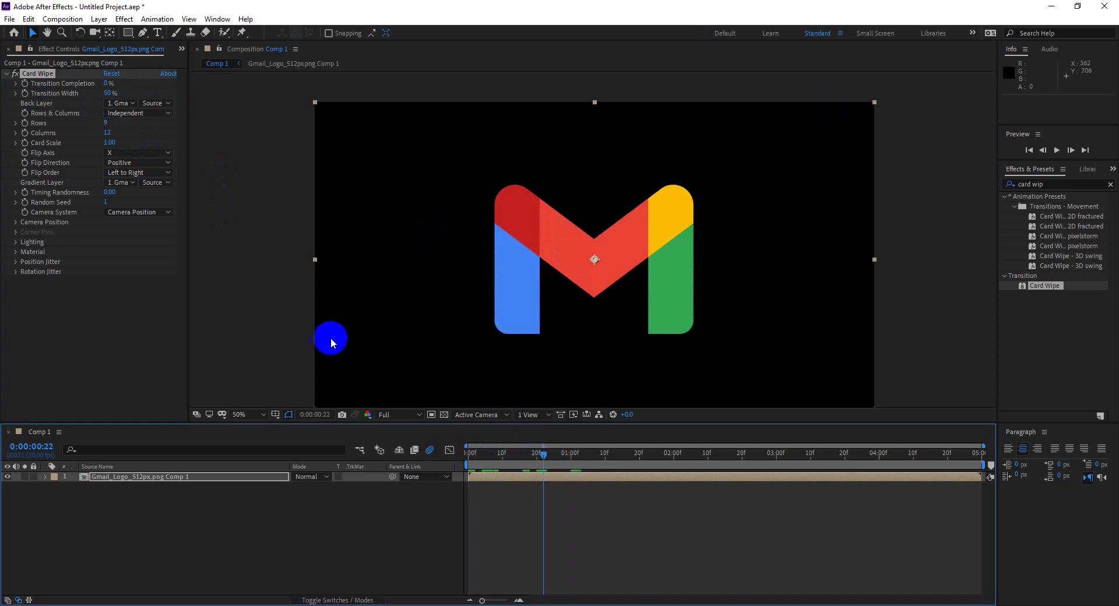
Scale the Gmail logo to 32% and move it to the top right of the frame
key("s")
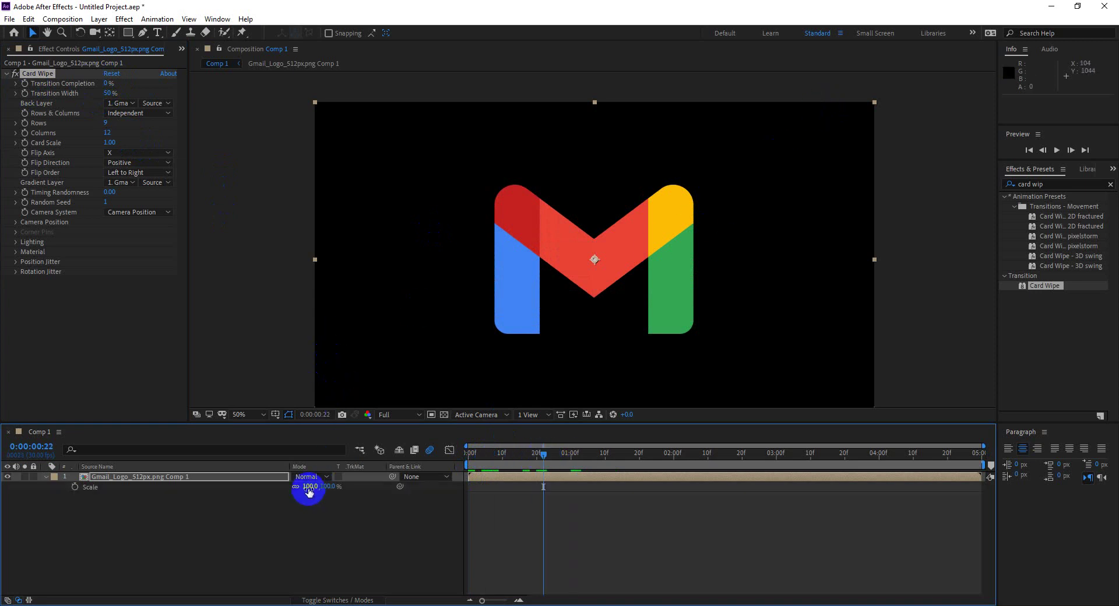
mouse_move(307, 487)
left_mouse_down()
mouse_move(325, 487)
mouse_move(262, 486)
left_mouse_up()
left_click(557, 286)
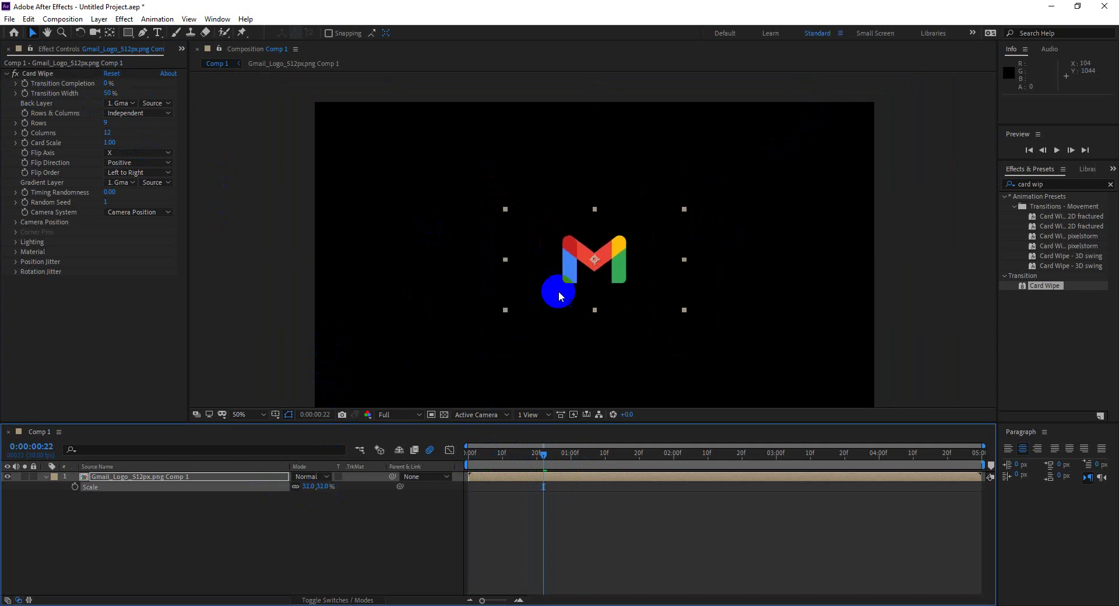
left_click_drag(602, 270, 827, 155)
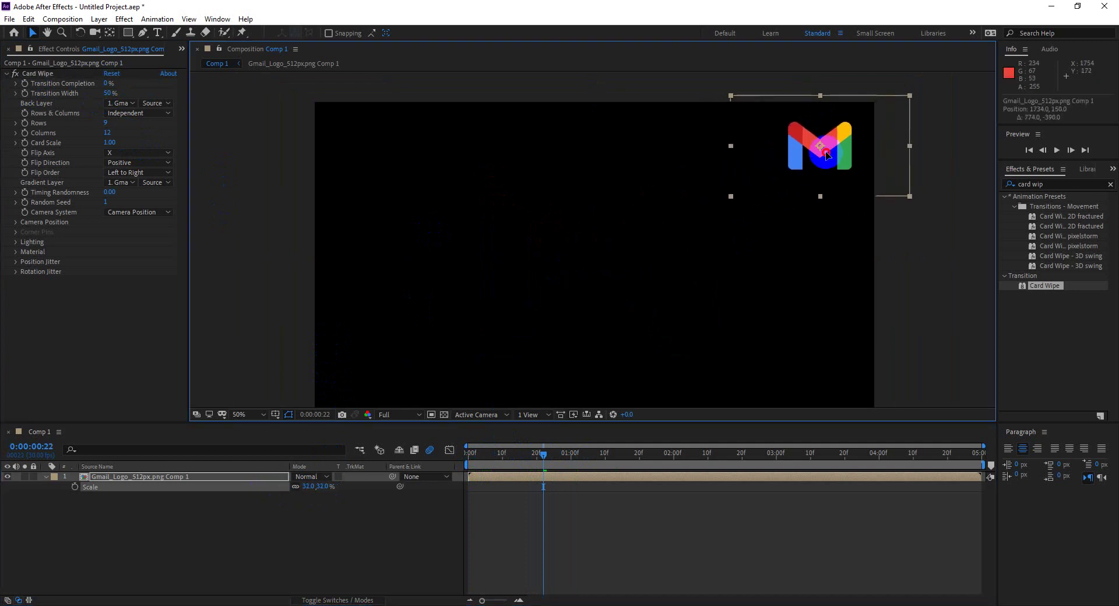
left_click(597, 445)
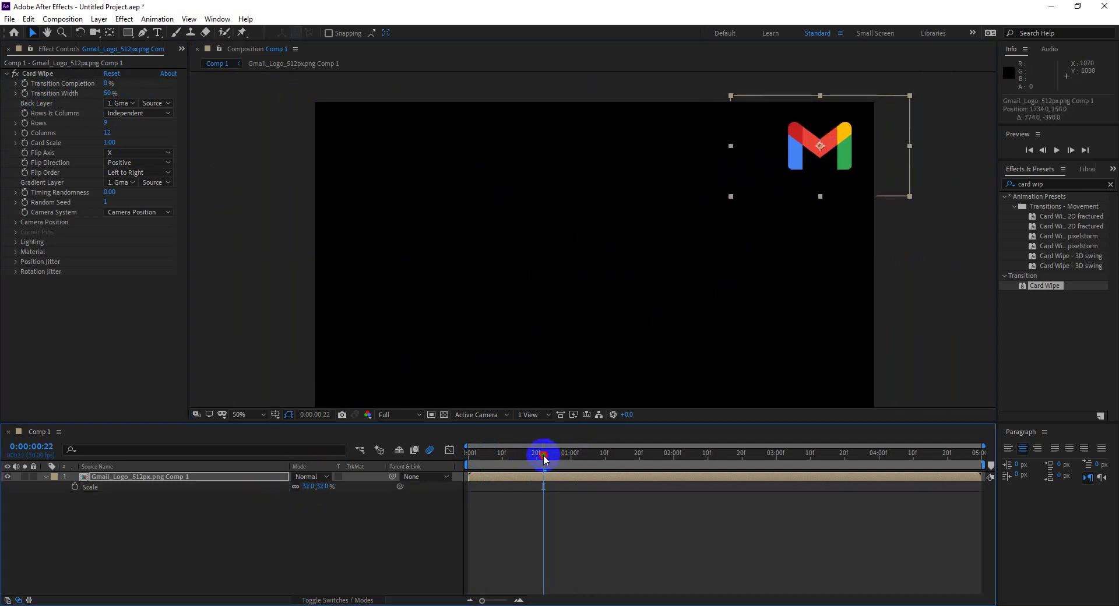
Keyframe Transition Completion at 0% at 1:10 and 100% at about 2:10
left_click_drag(547, 456, 605, 459)
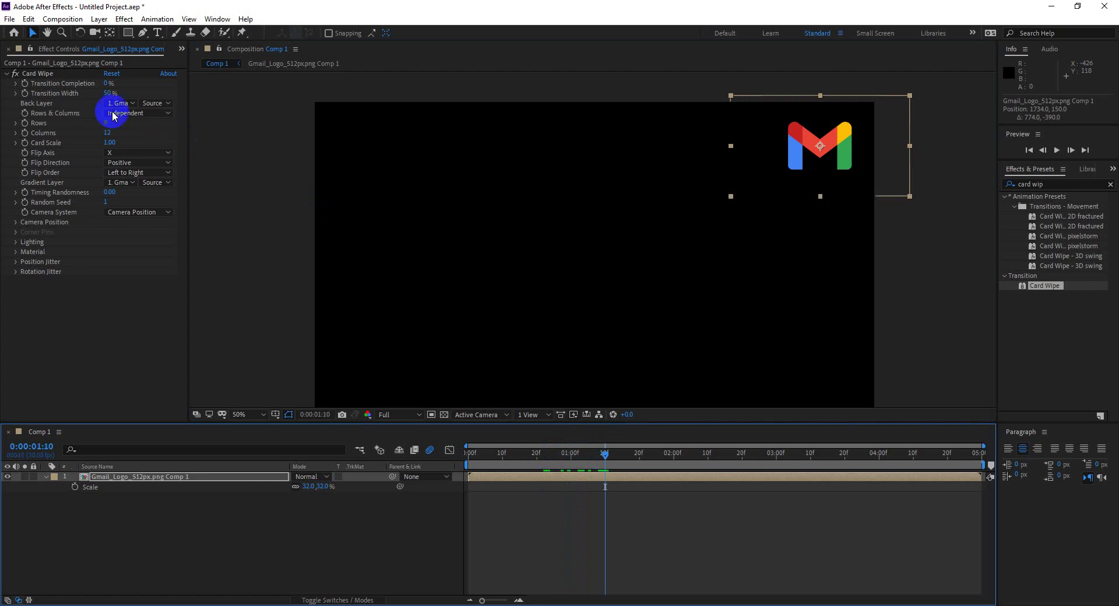
left_click(25, 85)
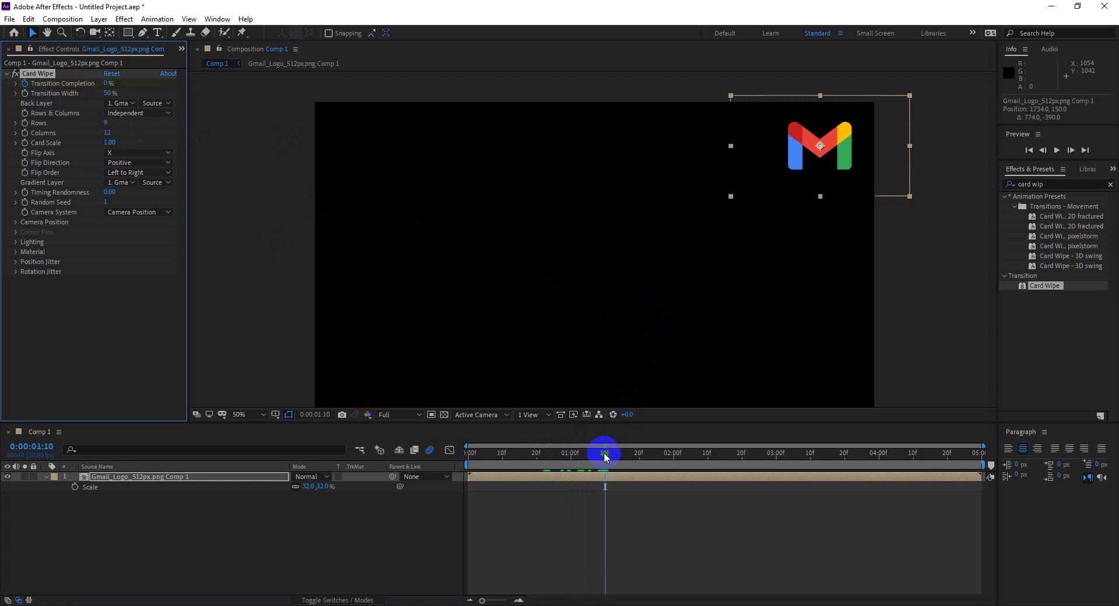
mouse_move(604, 456)
left_mouse_down()
mouse_move(746, 462)
mouse_move(707, 457)
left_mouse_up()
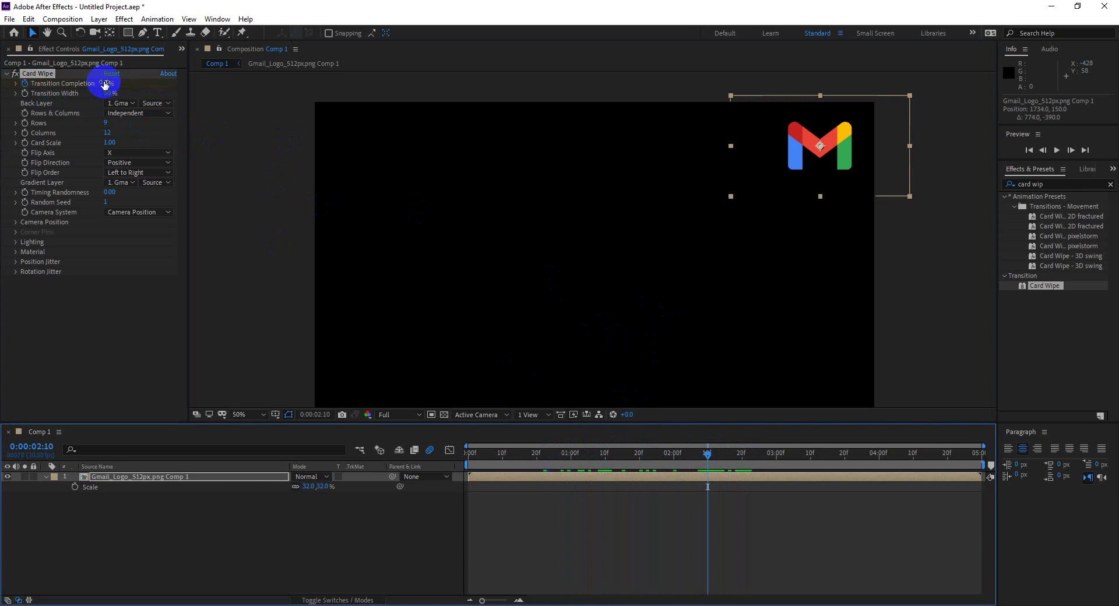
left_click_drag(105, 84, 167, 80)
left_click(710, 476)
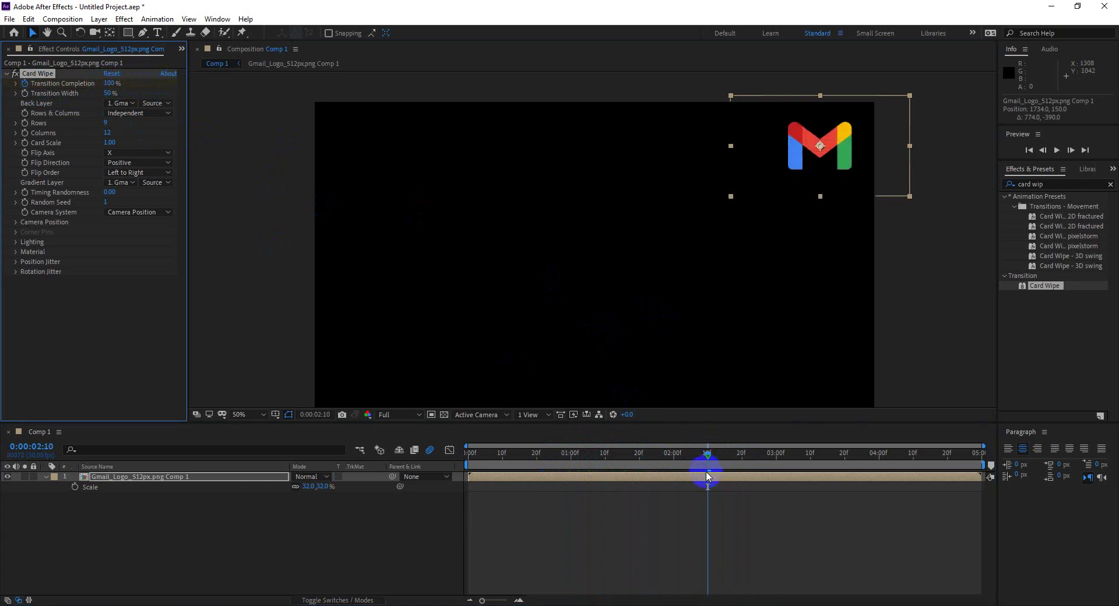
Reveal the layer's keyframes and preview the card wipe from the first frame
key("u")
left_click(636, 453)
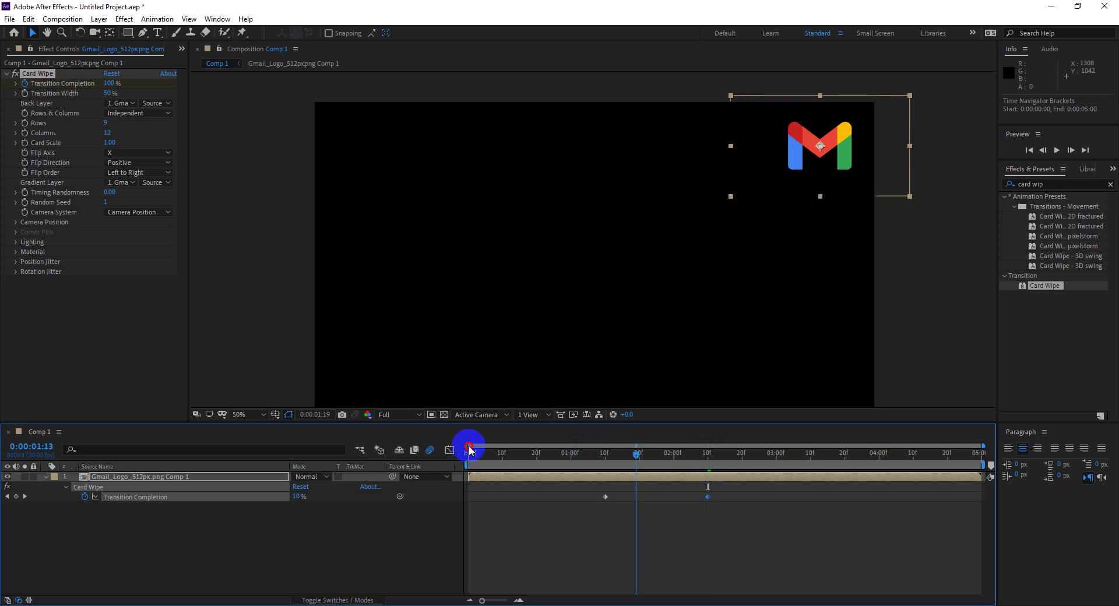
left_click(469, 450)
key("space")
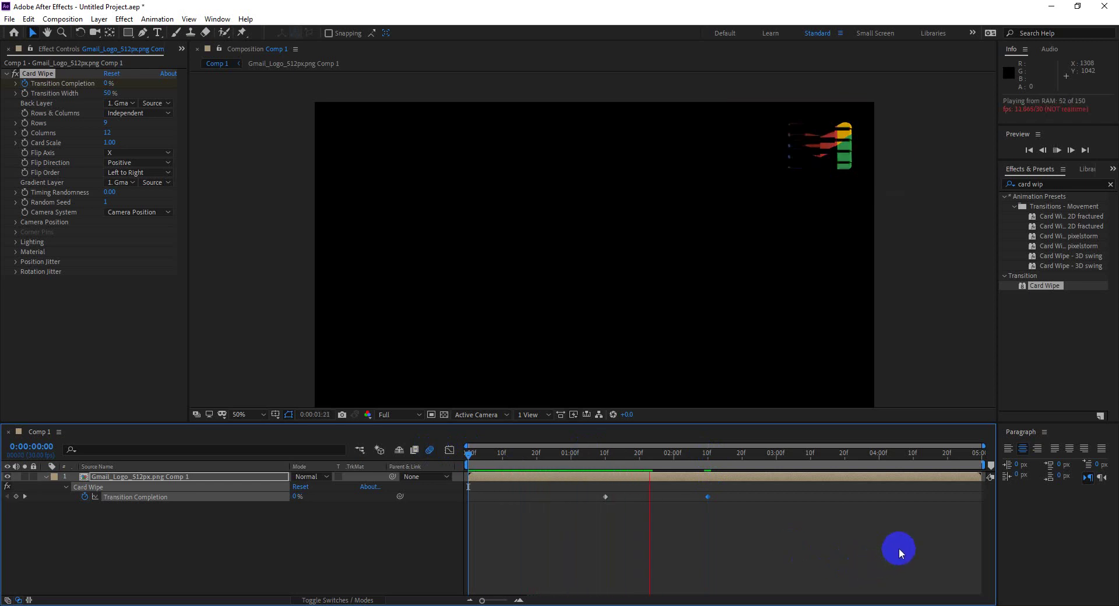
key("space")
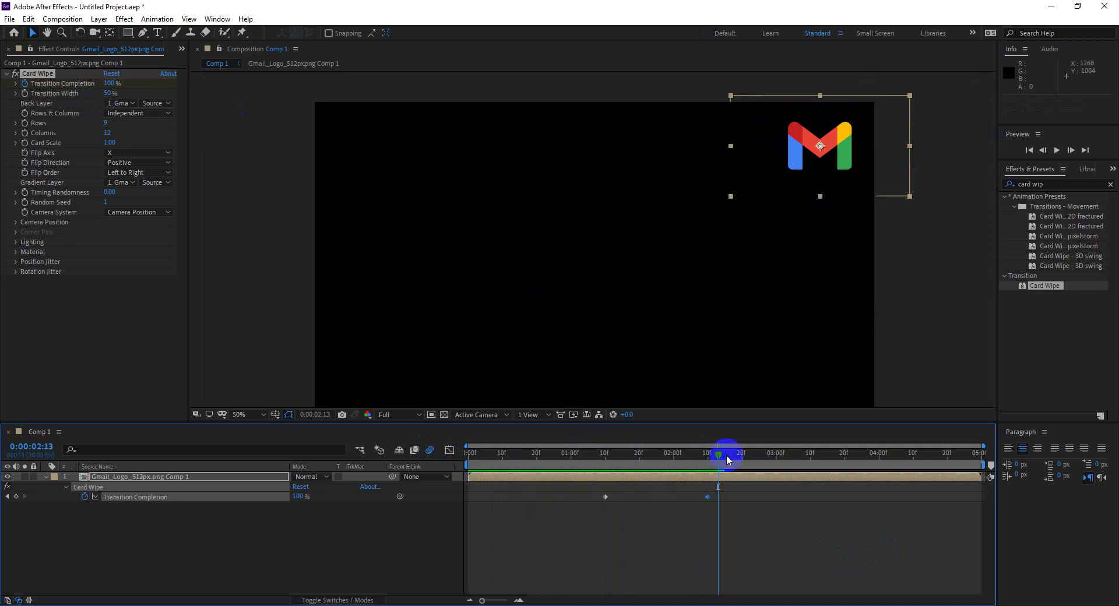
At mid-transition, try a much narrower Transition Width, then undo the change
left_click_drag(723, 454, 652, 454)
scroll(897, 152, "up", 2)
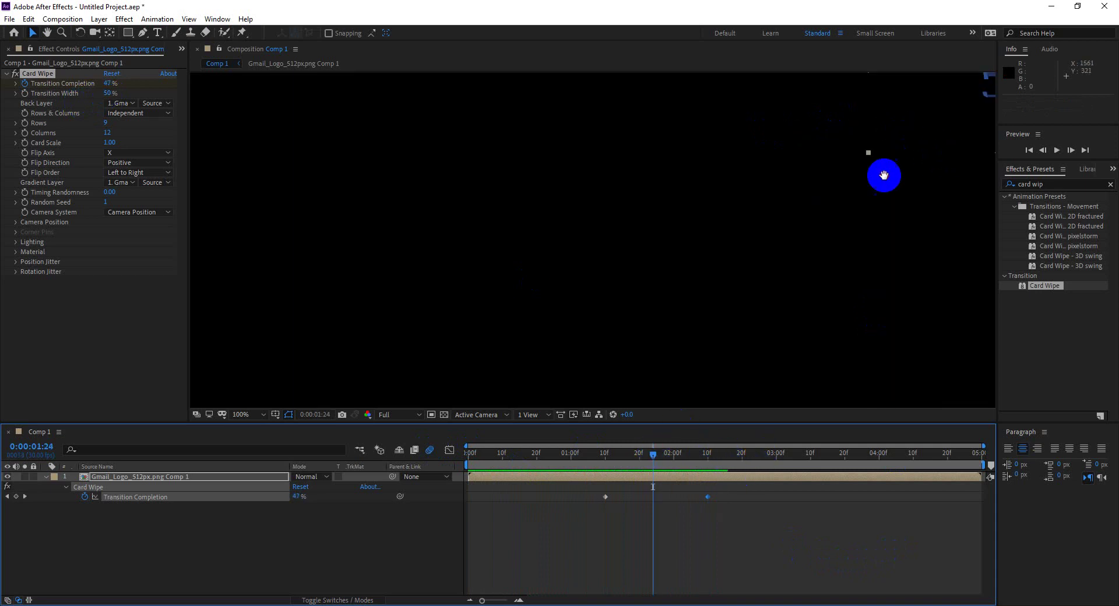
scroll(742, 162, "up", 2)
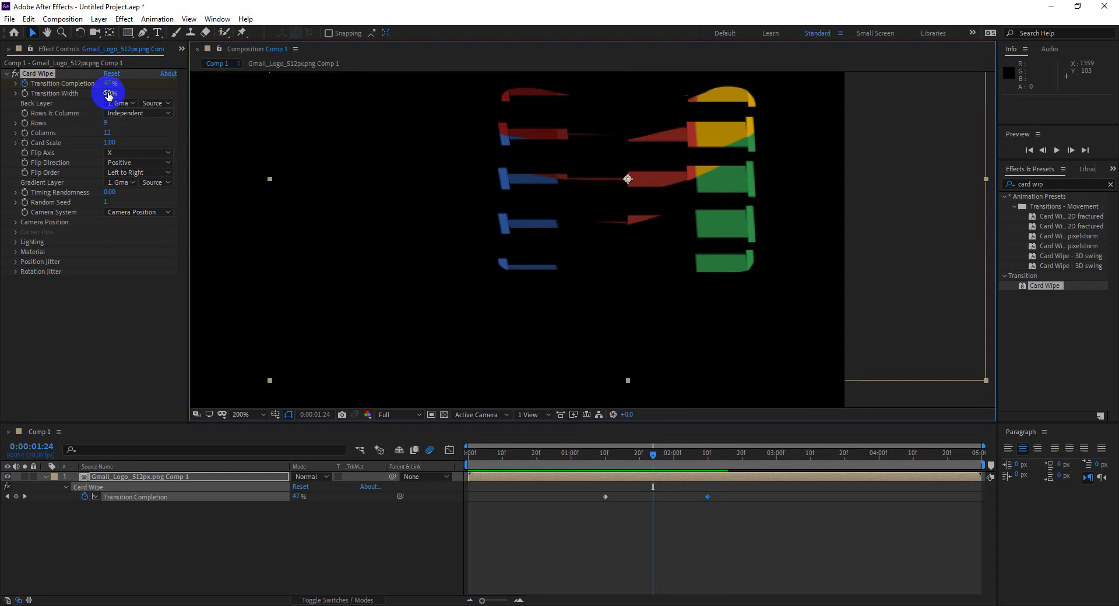
left_click_drag(107, 95, 88, 103)
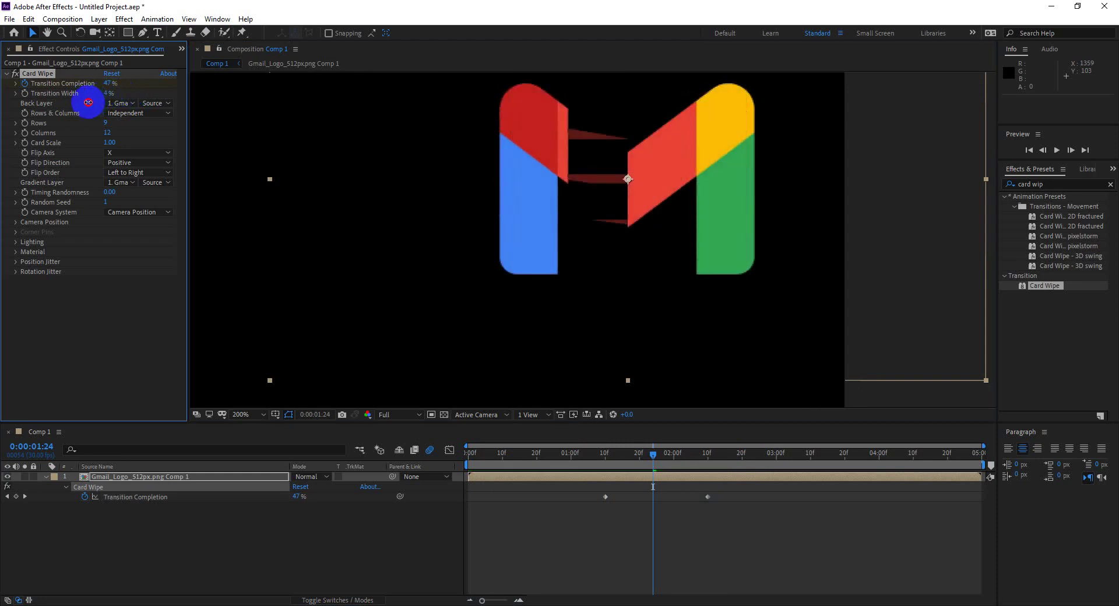
key("ctrl+z")
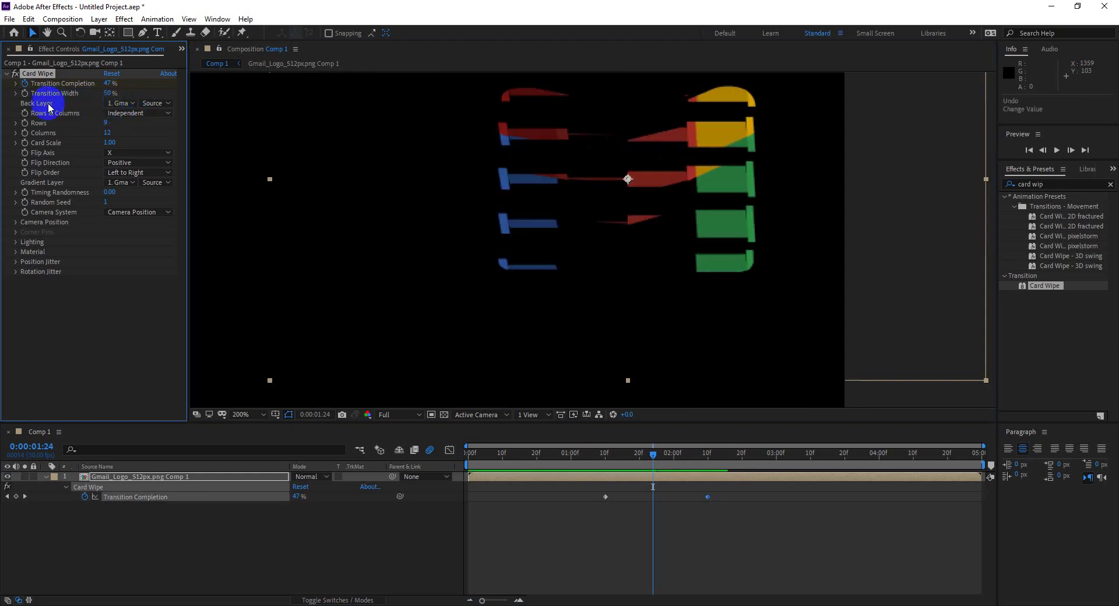
Keep Source as the Back Layer and increase the number of card rows
left_click(119, 104)
left_click(148, 104)
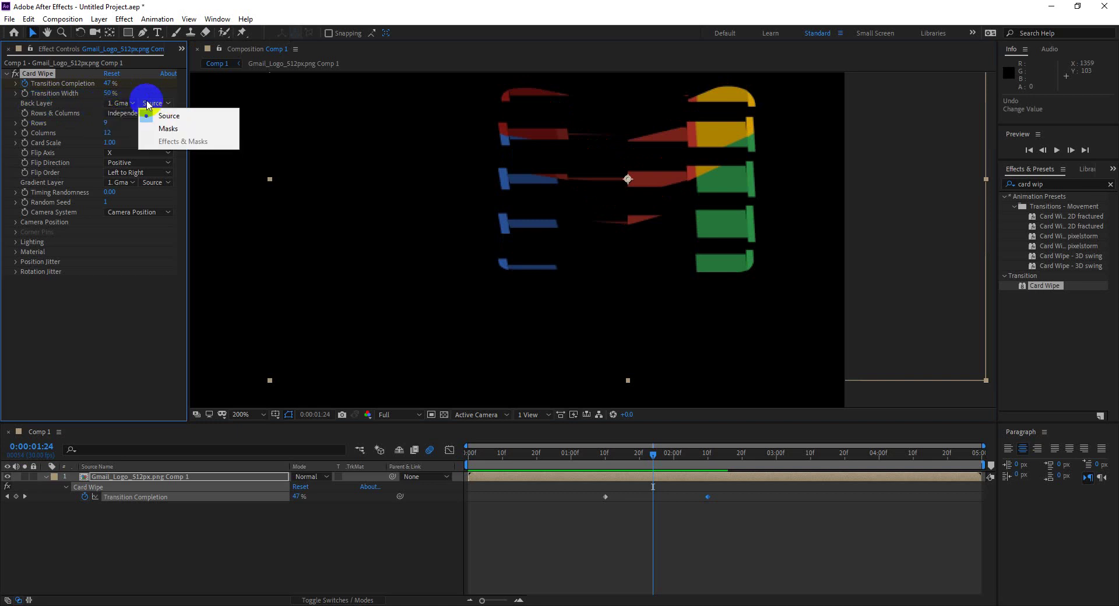
left_click(62, 128)
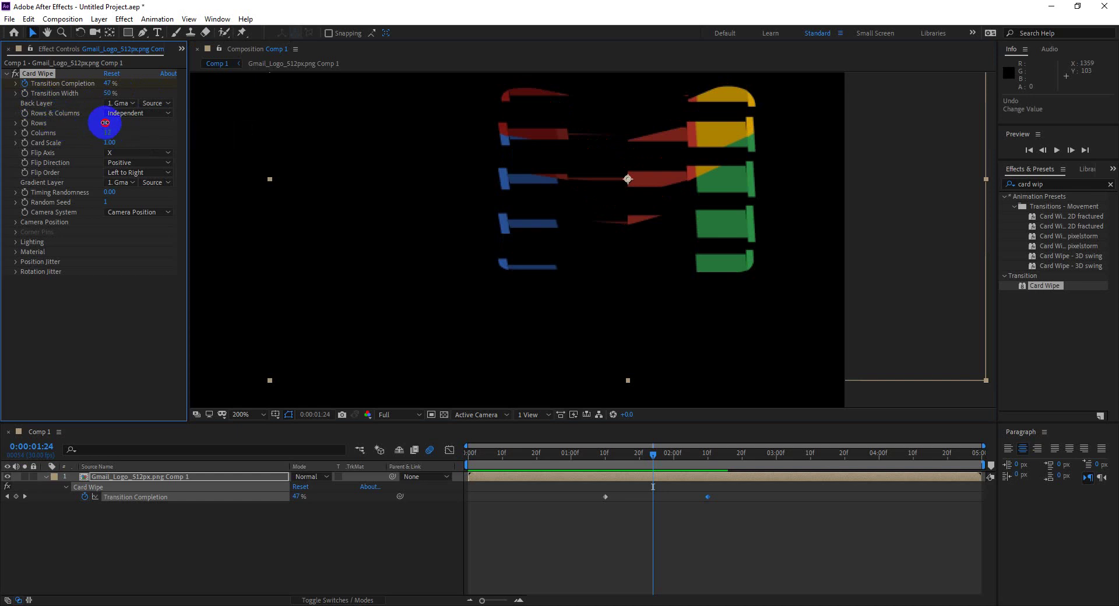
mouse_move(105, 123)
left_mouse_down()
mouse_move(141, 120)
mouse_move(118, 144)
left_mouse_up()
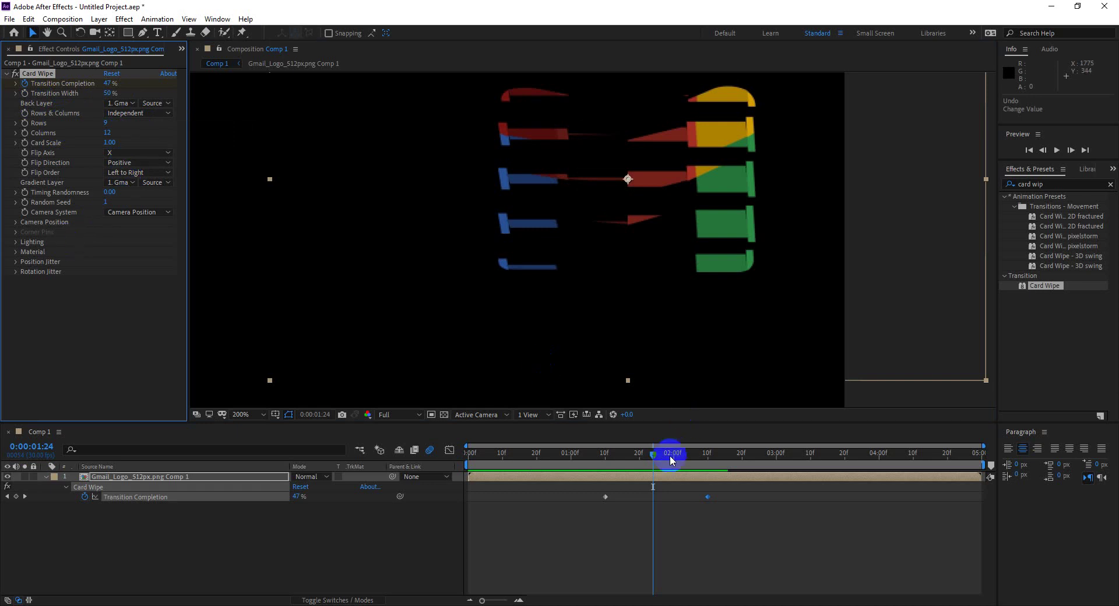
Preview the wipe again, then select its keyframes and the Card Wipe effect
left_click_drag(669, 455, 420, 432)
key("space")
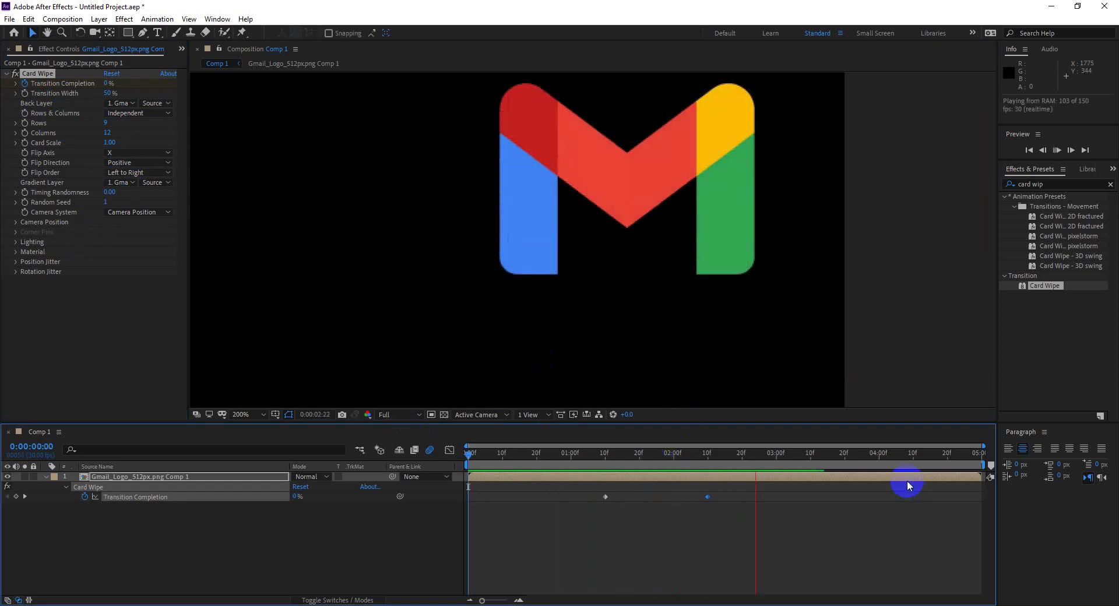
key("space")
left_click(146, 496)
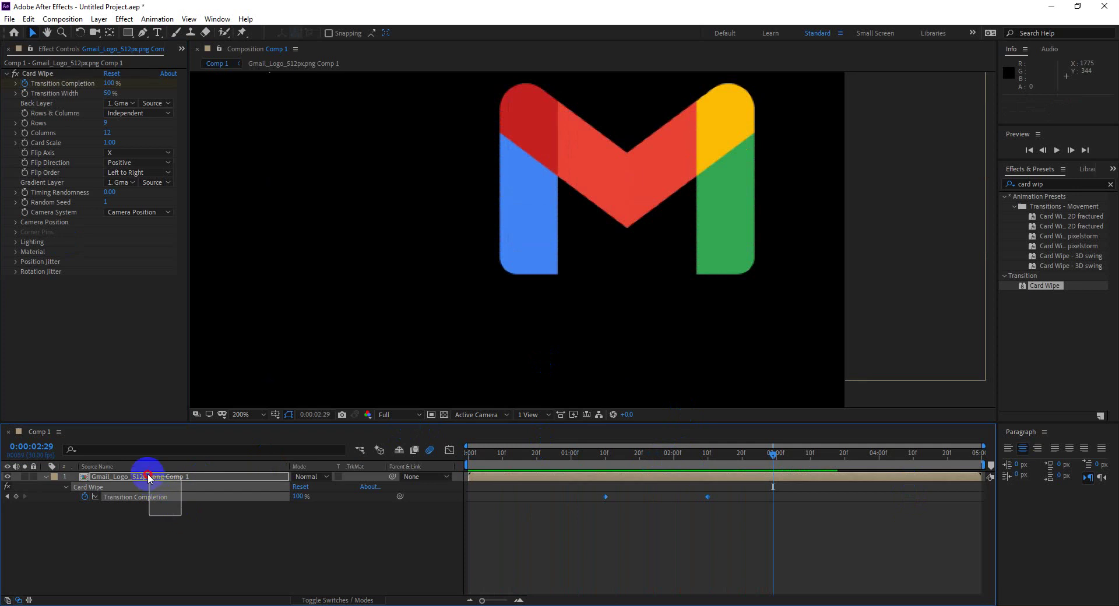
left_click(67, 83)
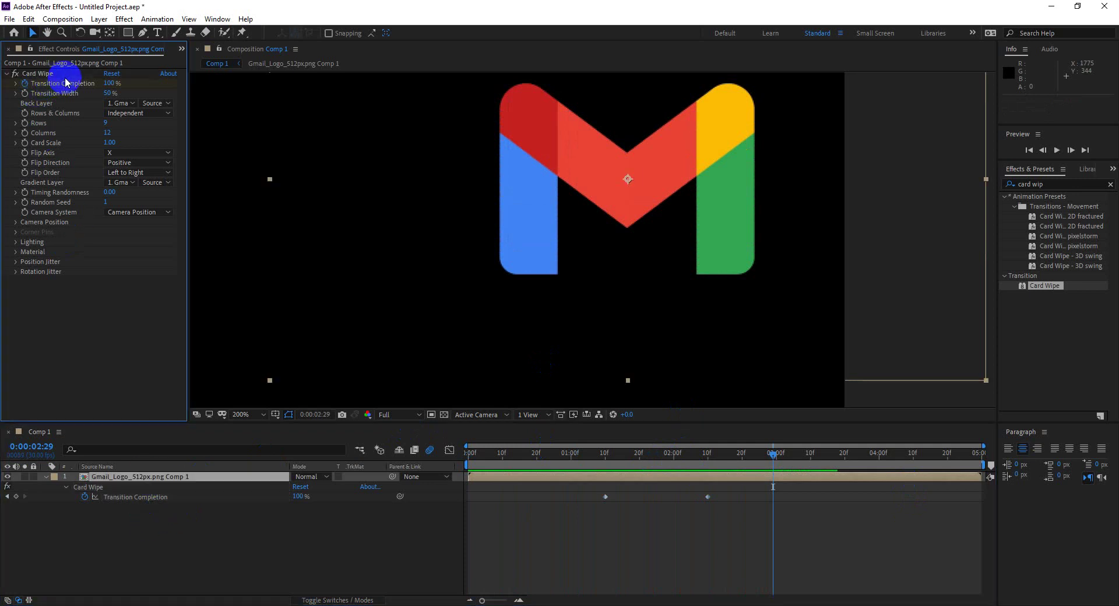
left_click(66, 77)
Delete Card Wipe, move the Gmail logo to comp centre, and set its Scale to 100%
key("Delete")
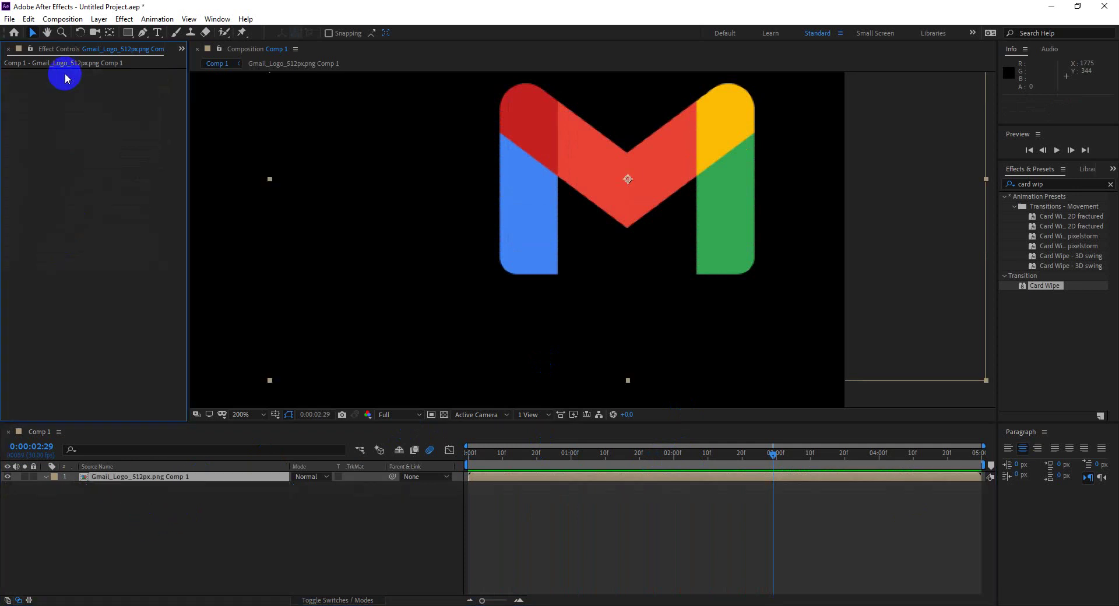
scroll(583, 348, "down", 2)
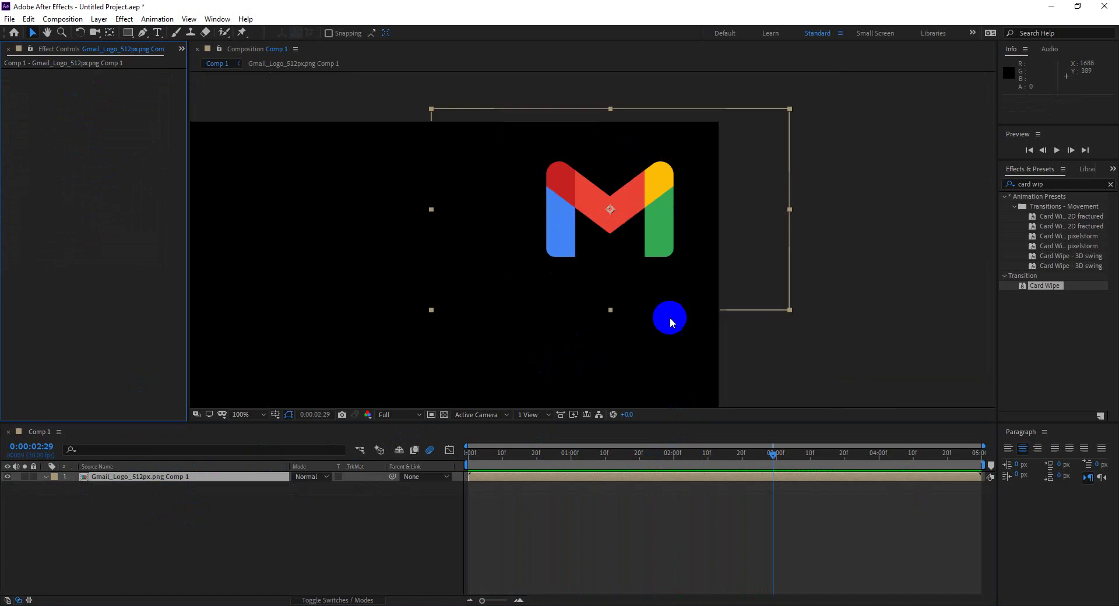
scroll(756, 279, "down", 1)
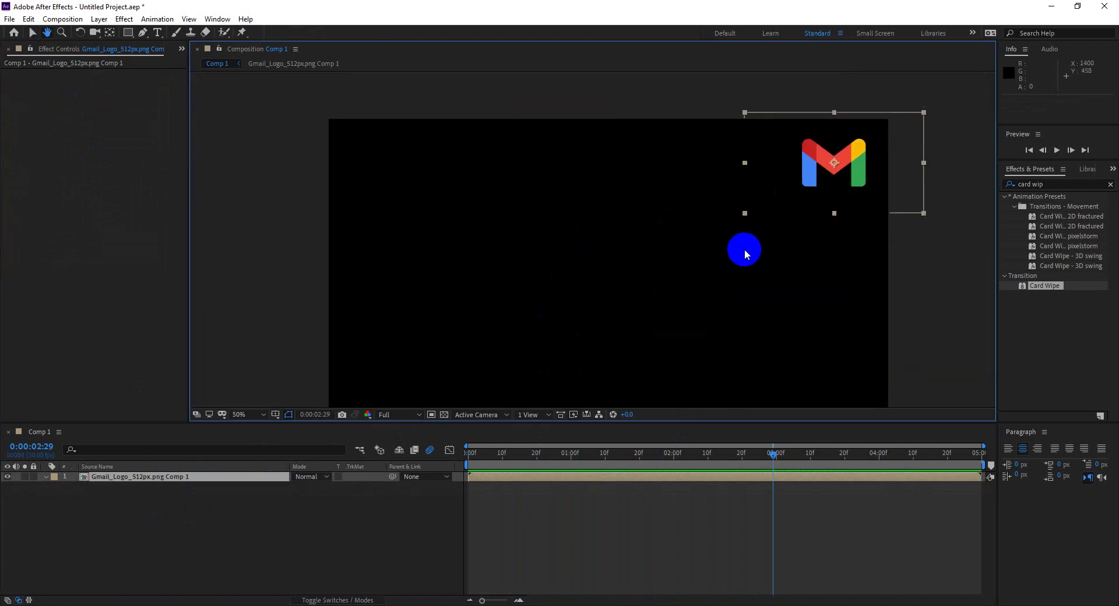
left_click_drag(827, 169, 603, 286)
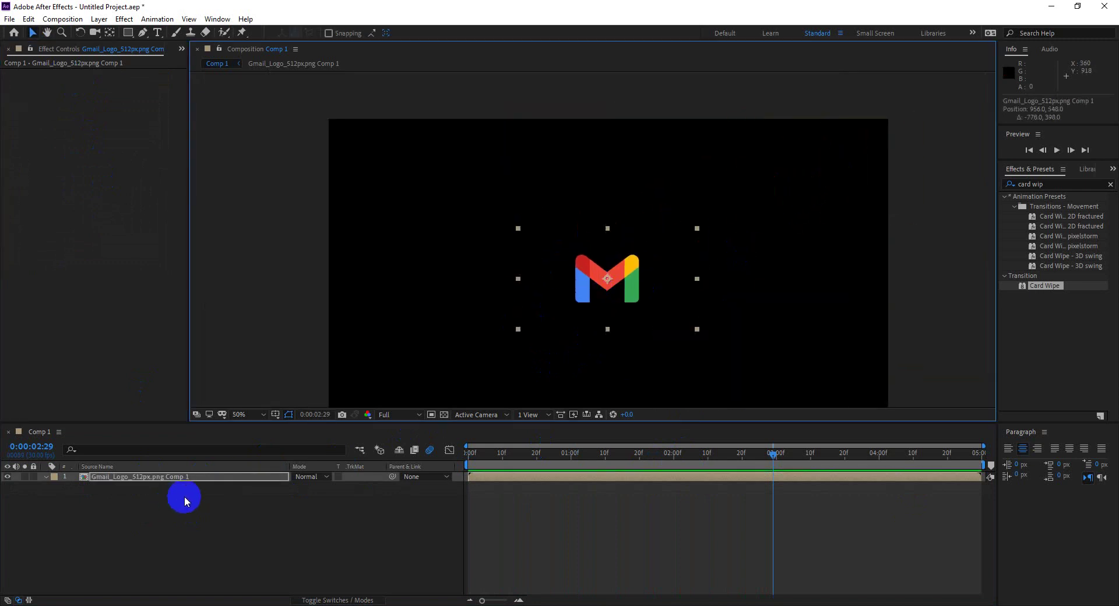
key("s")
left_click(309, 487)
type("100")
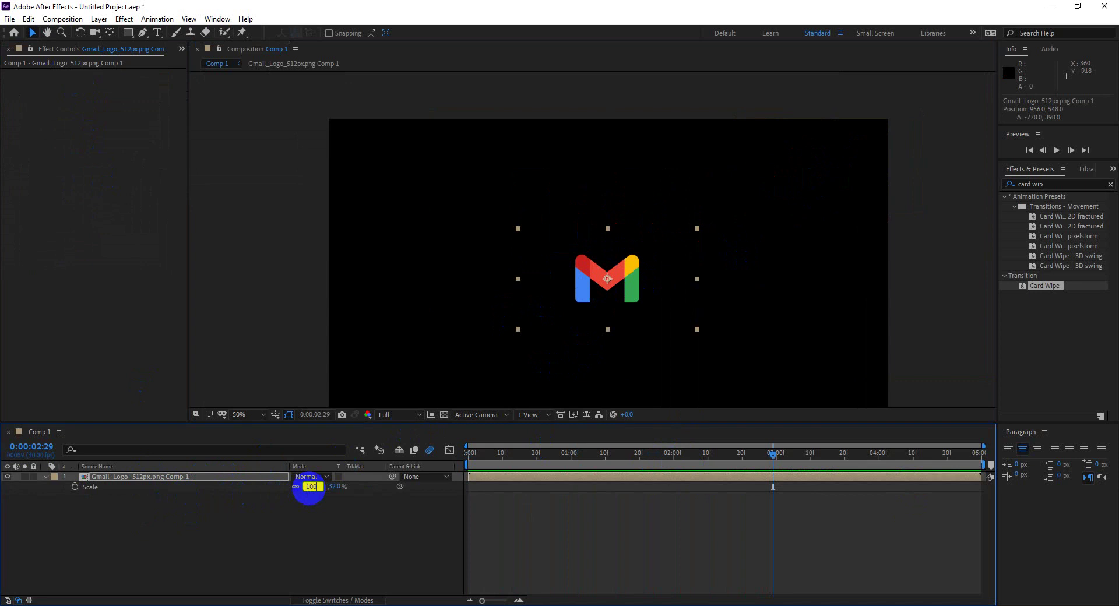
key("Return")
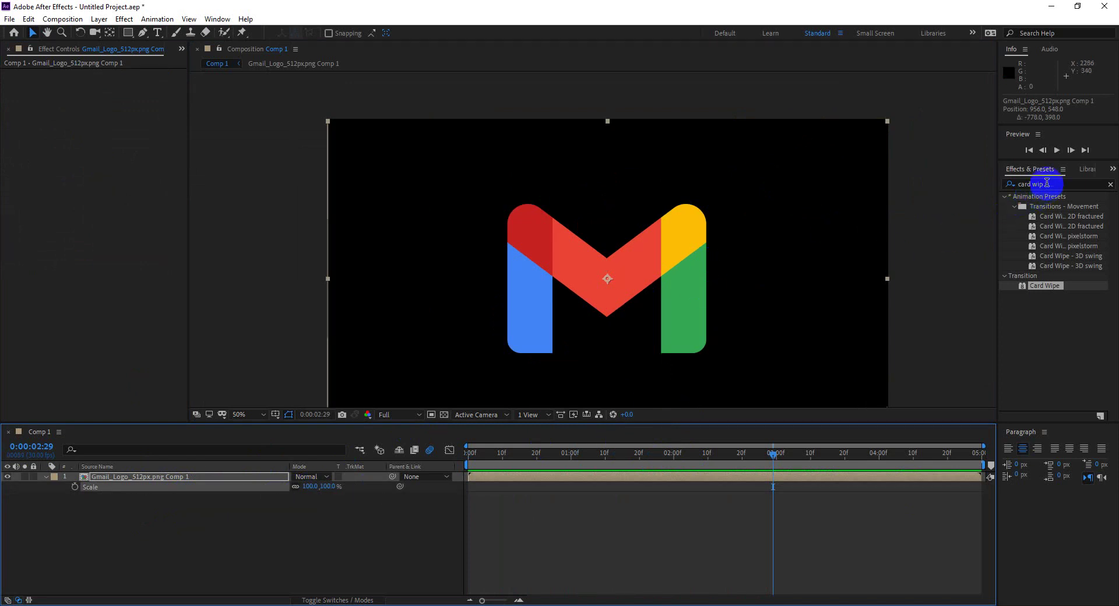
Search 'shatt' in Effects & Presets, drag Shatter onto the composition, and preview it
left_click_drag(1047, 183, 971, 188)
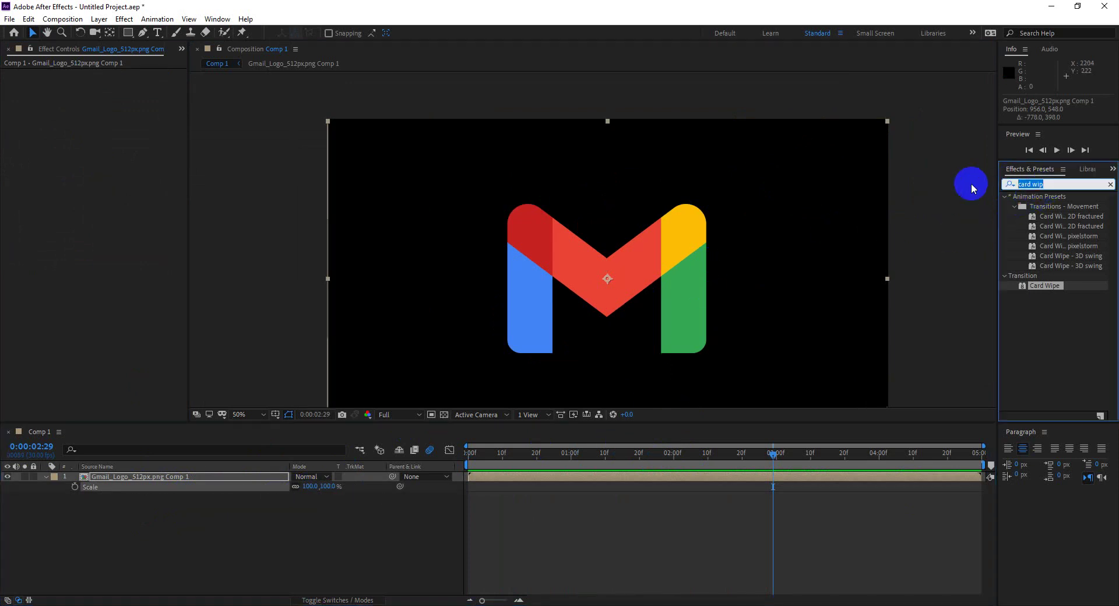
type("shatt")
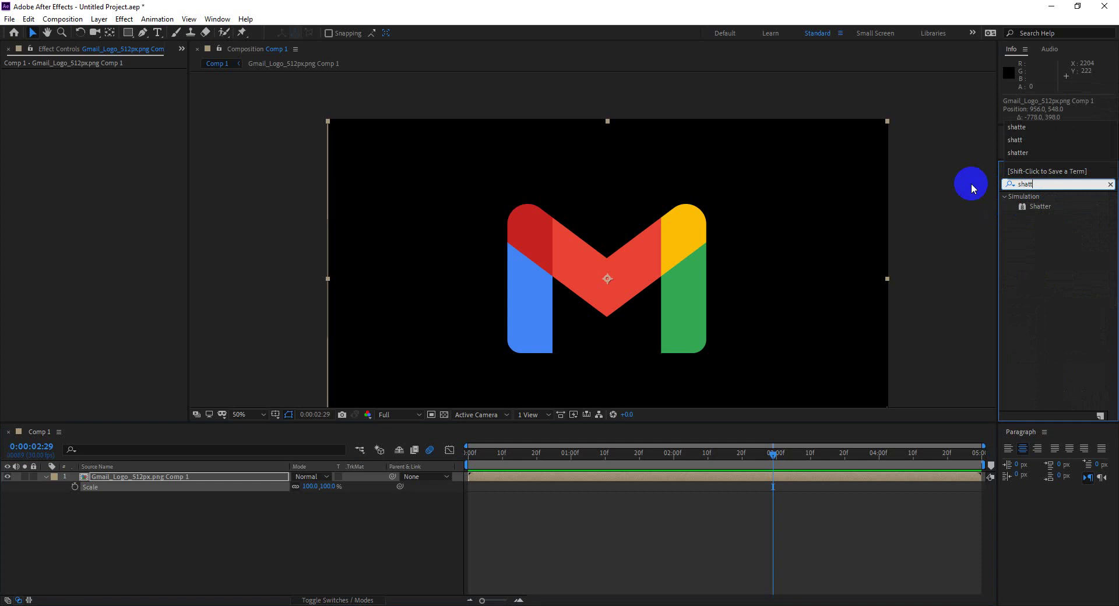
left_click_drag(1021, 202, 703, 179)
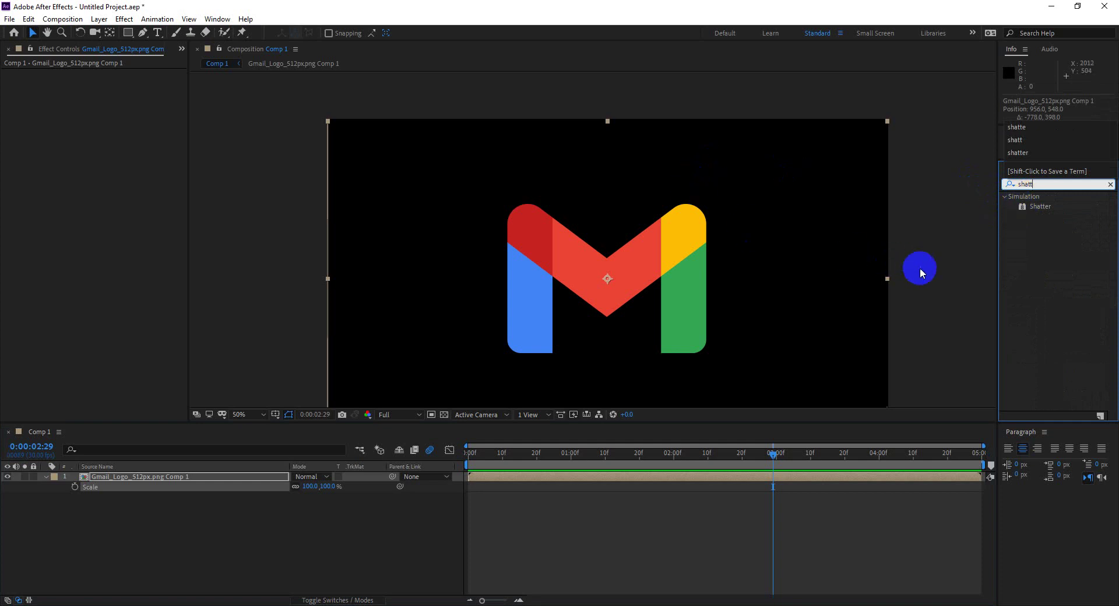
left_click_drag(919, 272, 931, 273)
key("space")
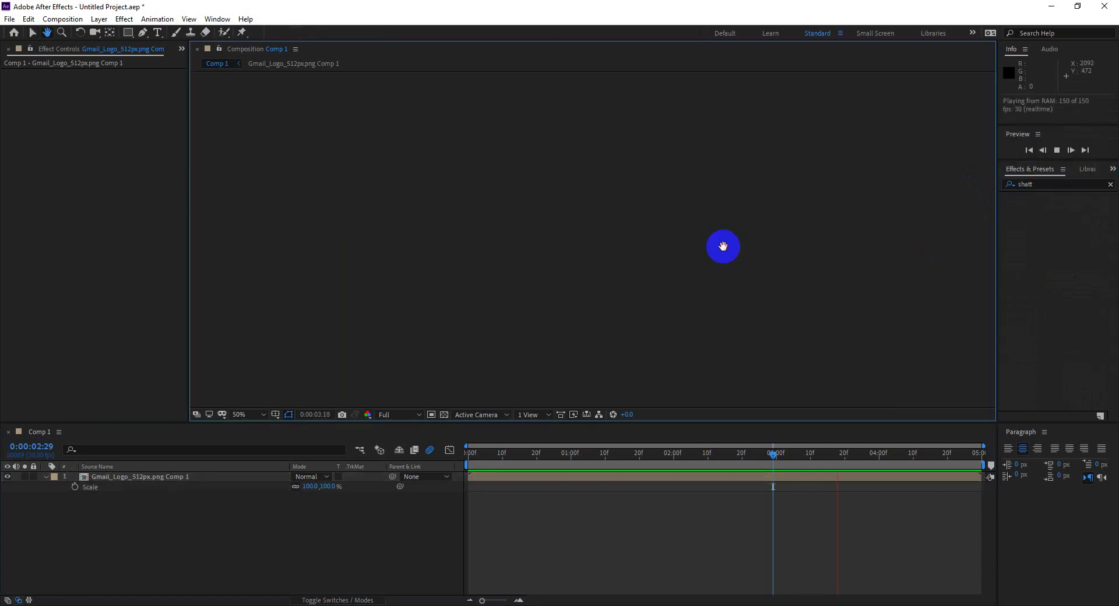
left_click_drag(910, 454, 448, 449)
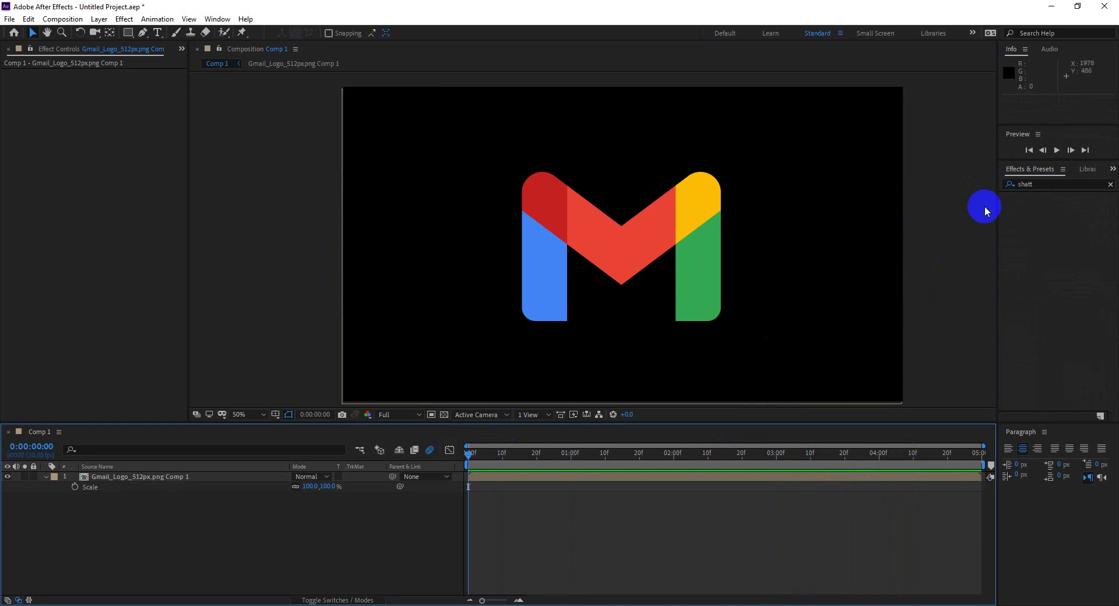
Apply Shatter to the M logo and preview its brick-pattern wireframe bursting apart
left_click(1044, 184)
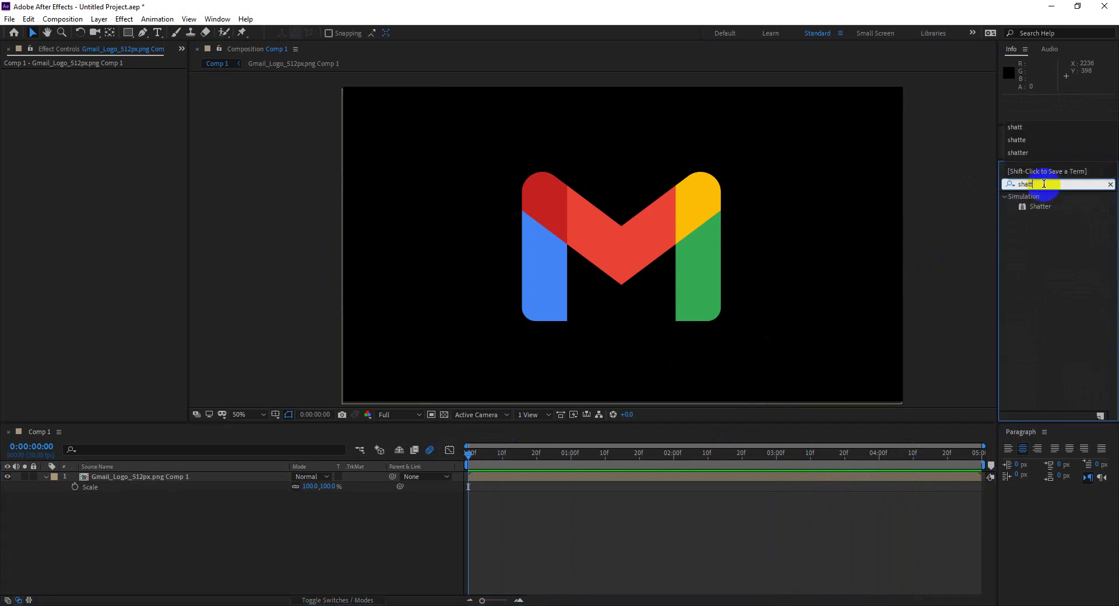
left_click_drag(1041, 206, 627, 245)
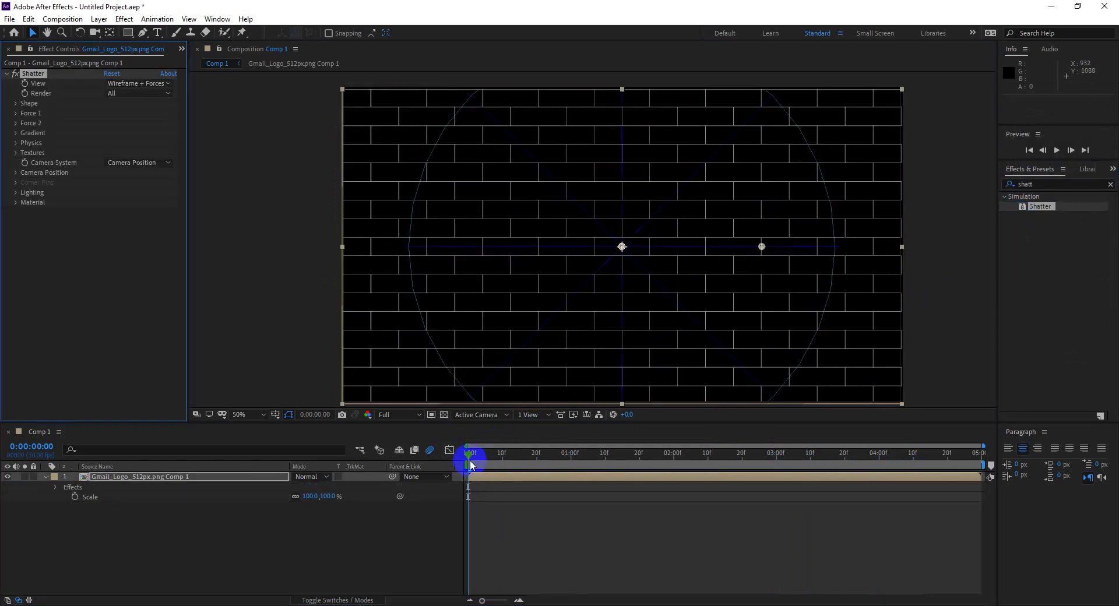
key("space")
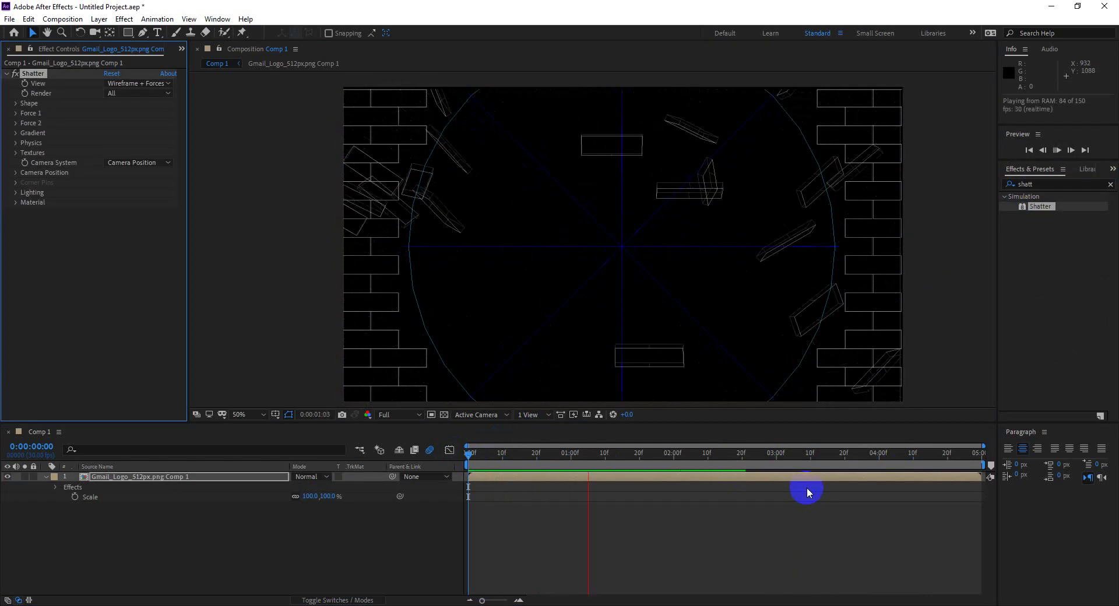
left_click_drag(669, 465, 472, 465)
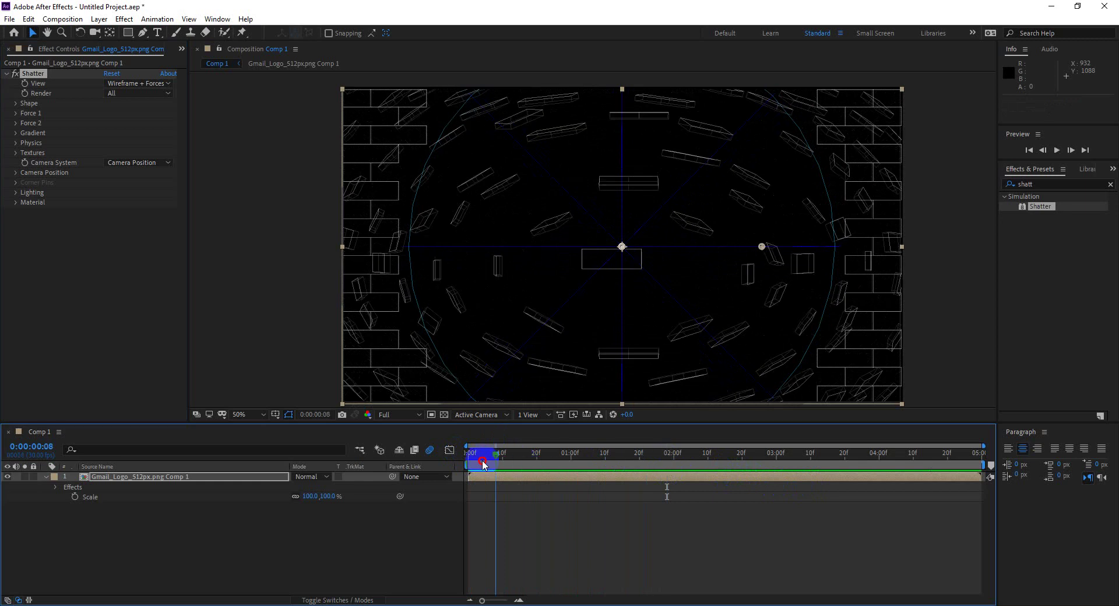
left_click(39, 89)
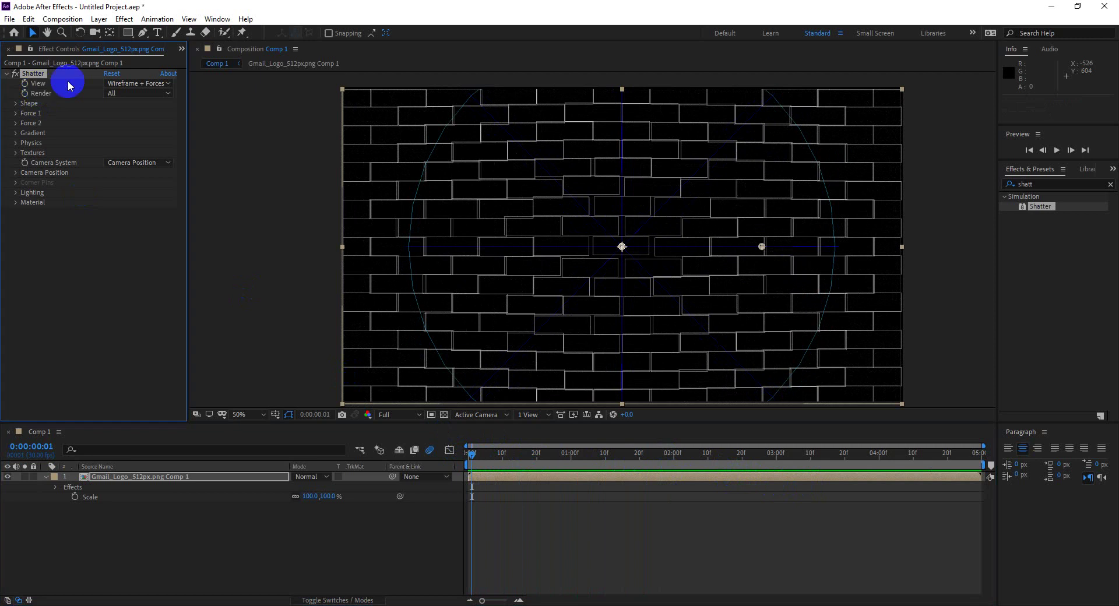
left_click(129, 84)
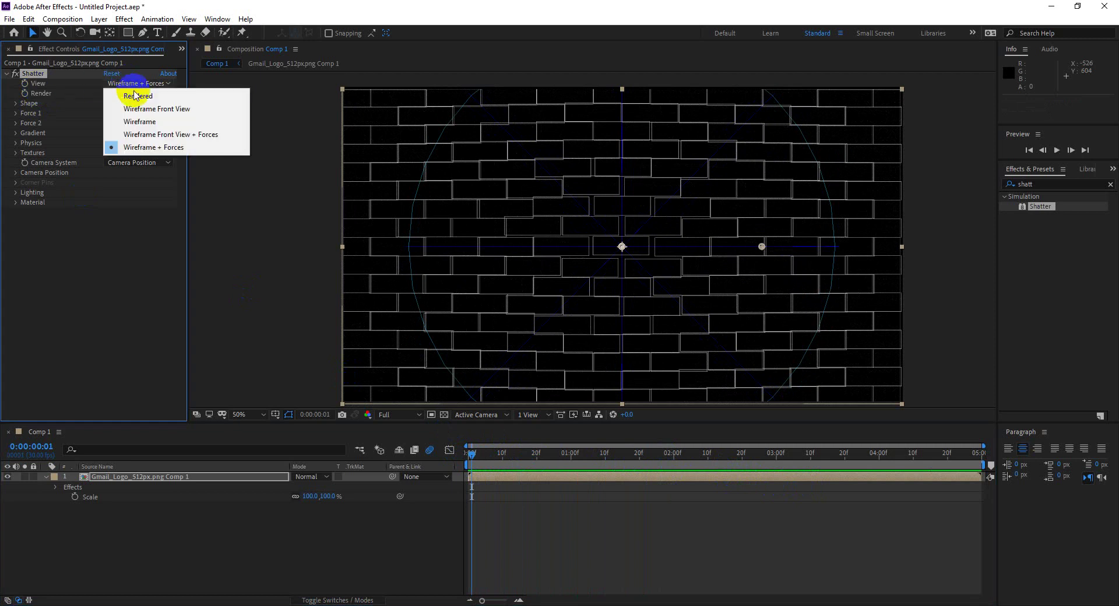
Set Shatter's View to Rendered, preview the shards, and expand the Shape and Force 1 groups
left_click(136, 95)
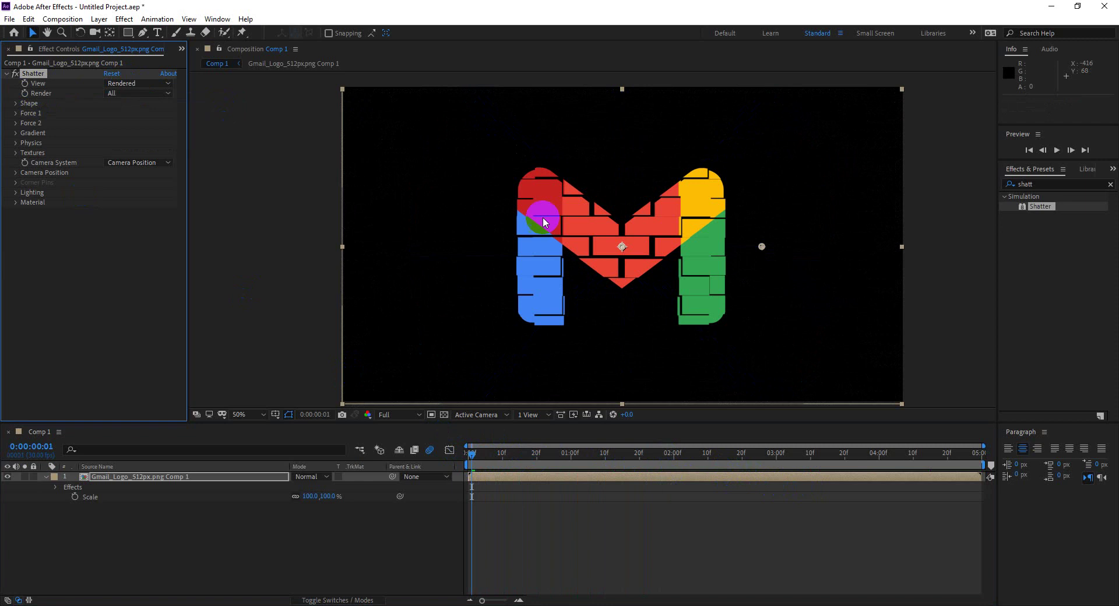
key("space")
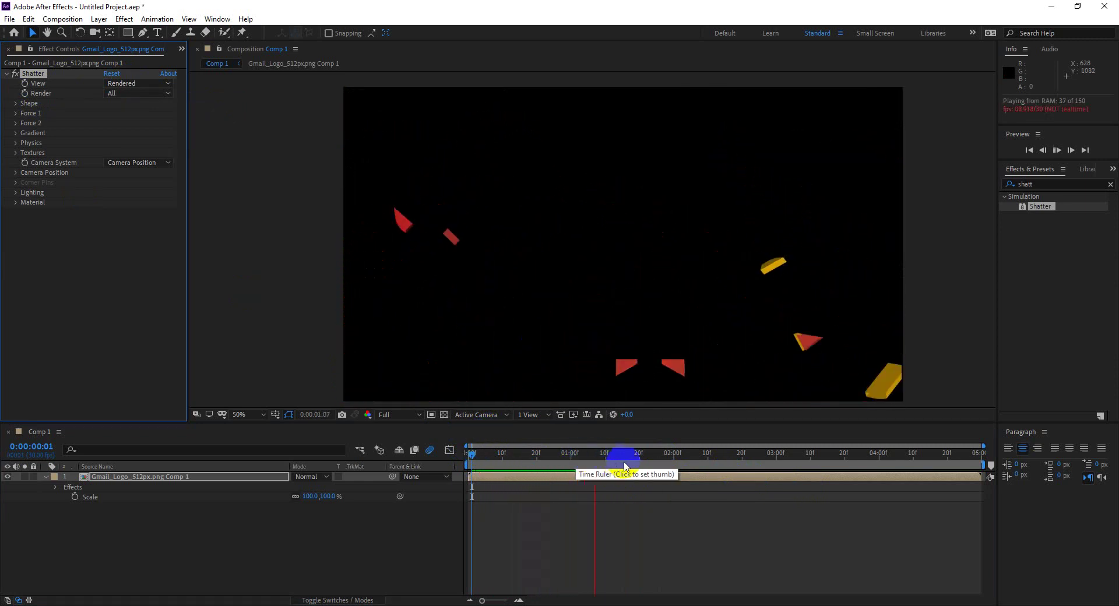
left_click_drag(623, 454, 453, 434)
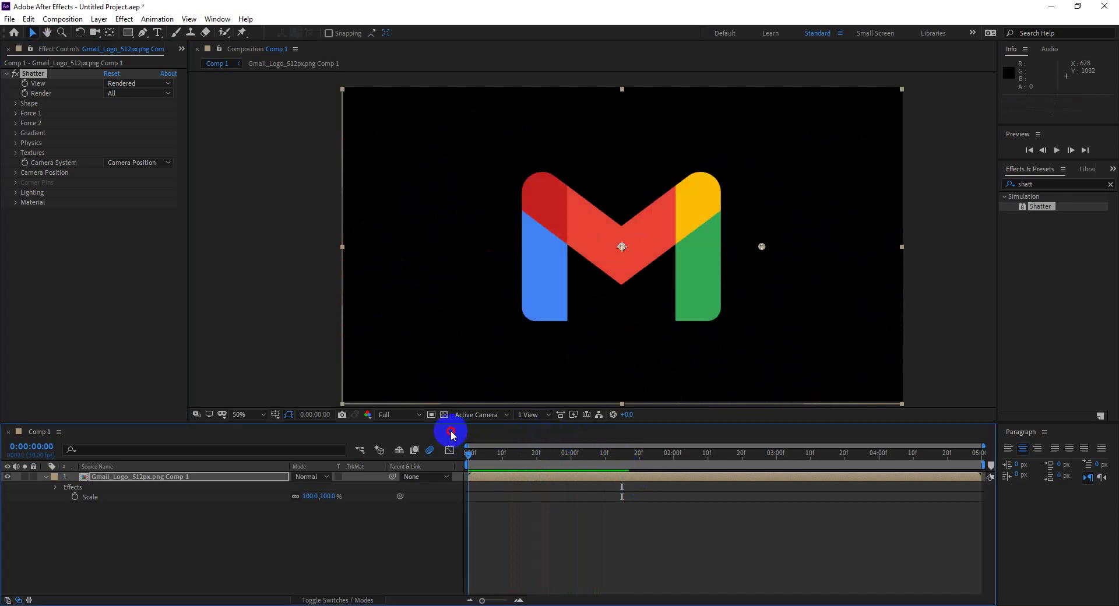
left_click_drag(452, 434, 427, 441)
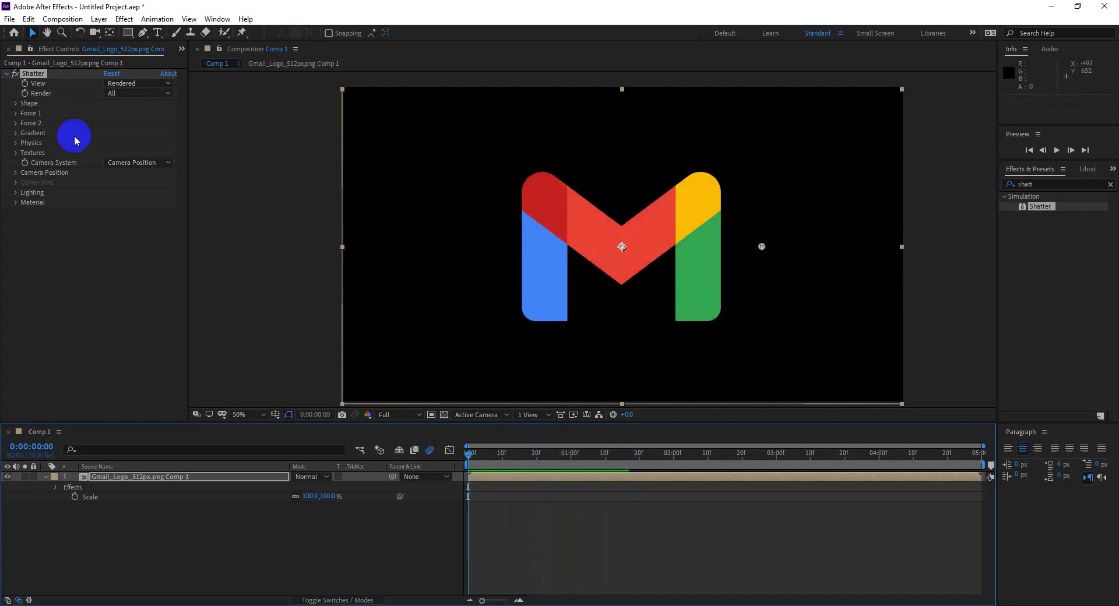
left_click(16, 104)
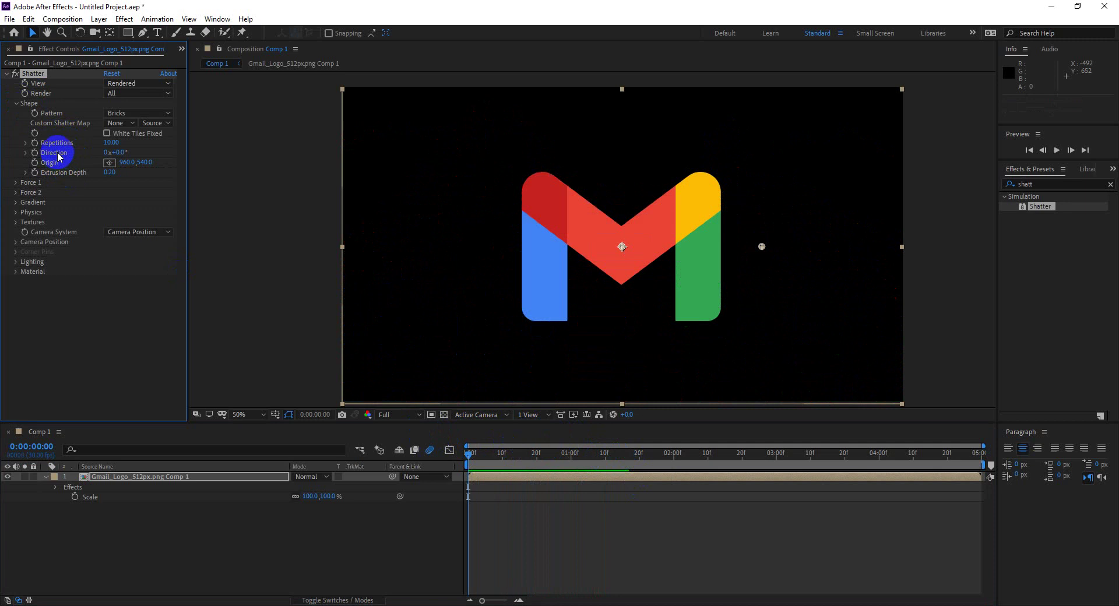
left_click(16, 182)
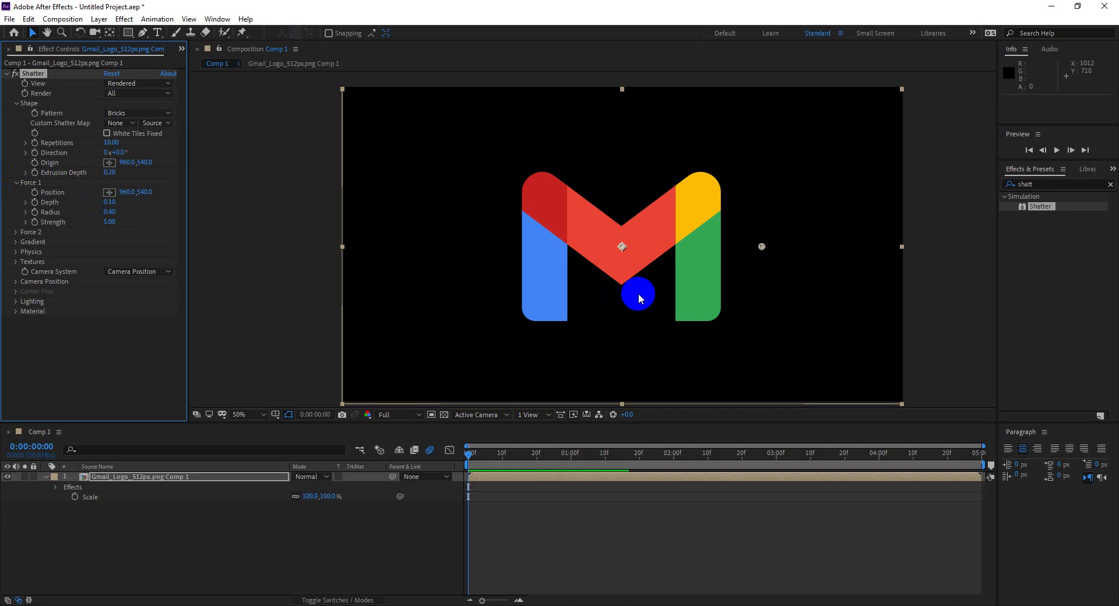
Zoom the comp view to 100% and change the Shatter pattern from Bricks to Glass
left_click_drag(468, 453, 490, 453)
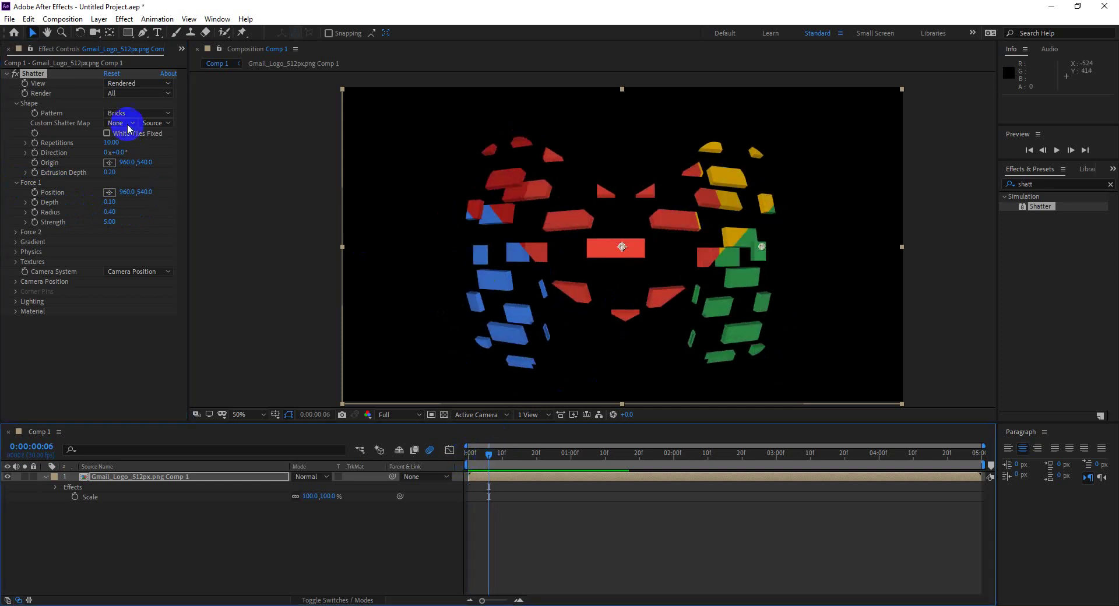
key("slash")
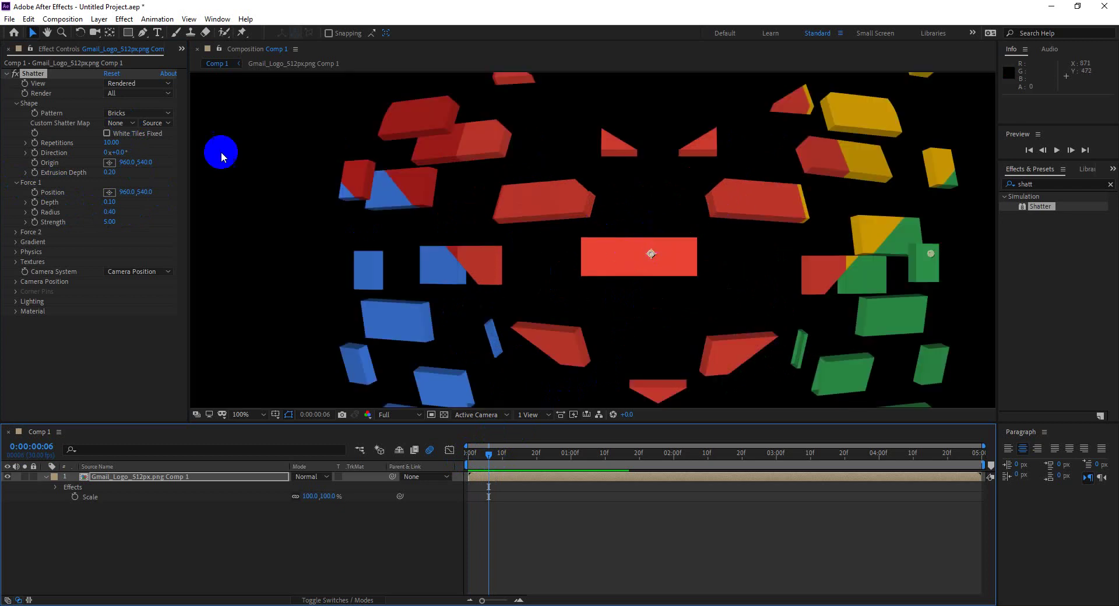
left_click(116, 113)
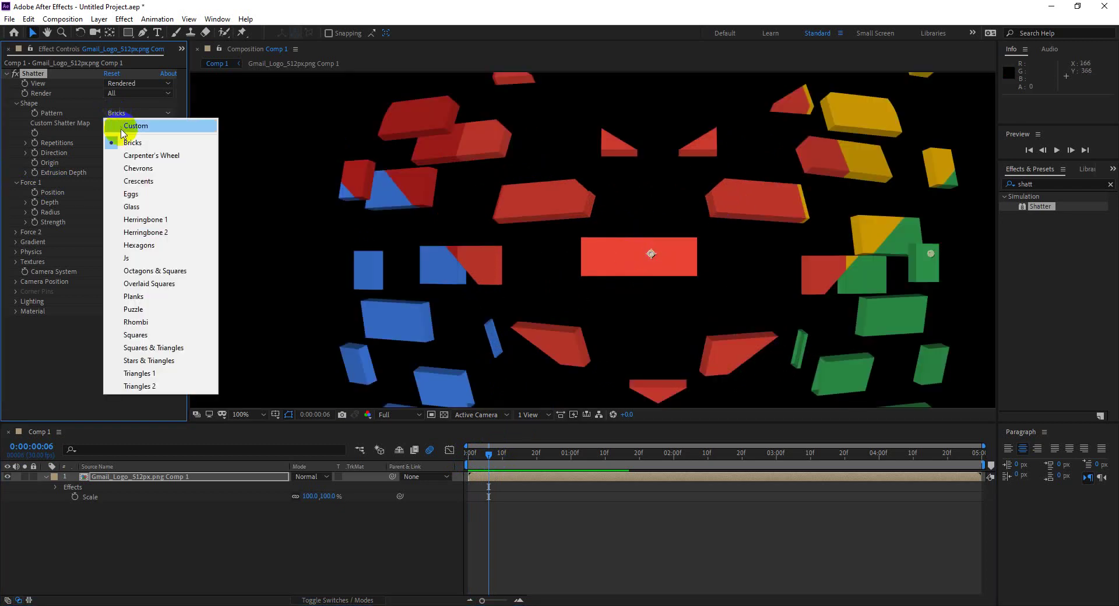
left_click(138, 207)
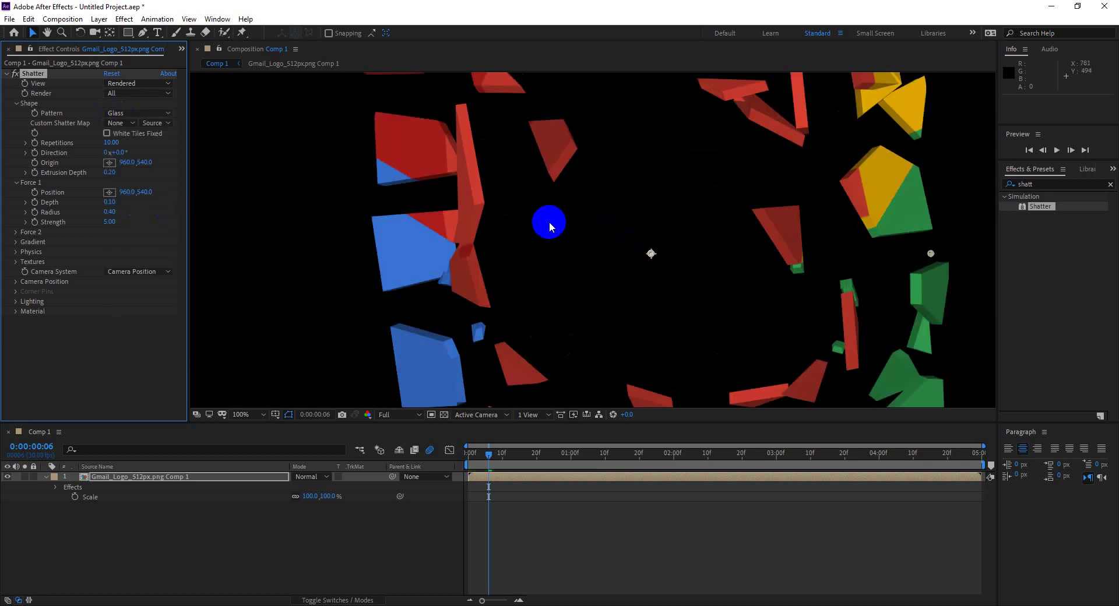
left_click(119, 114)
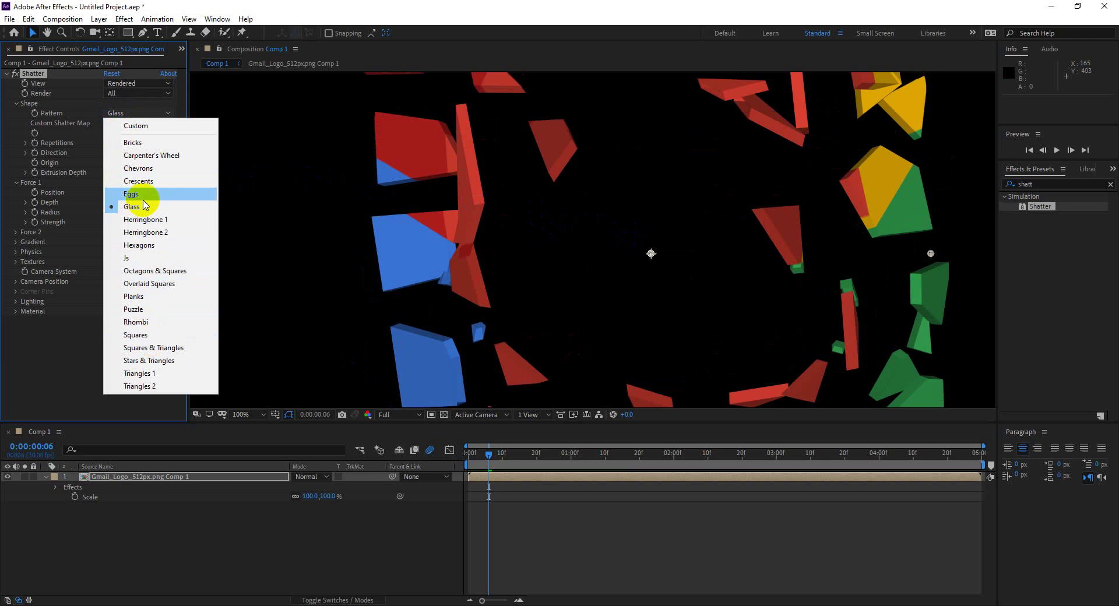
left_click(87, 341)
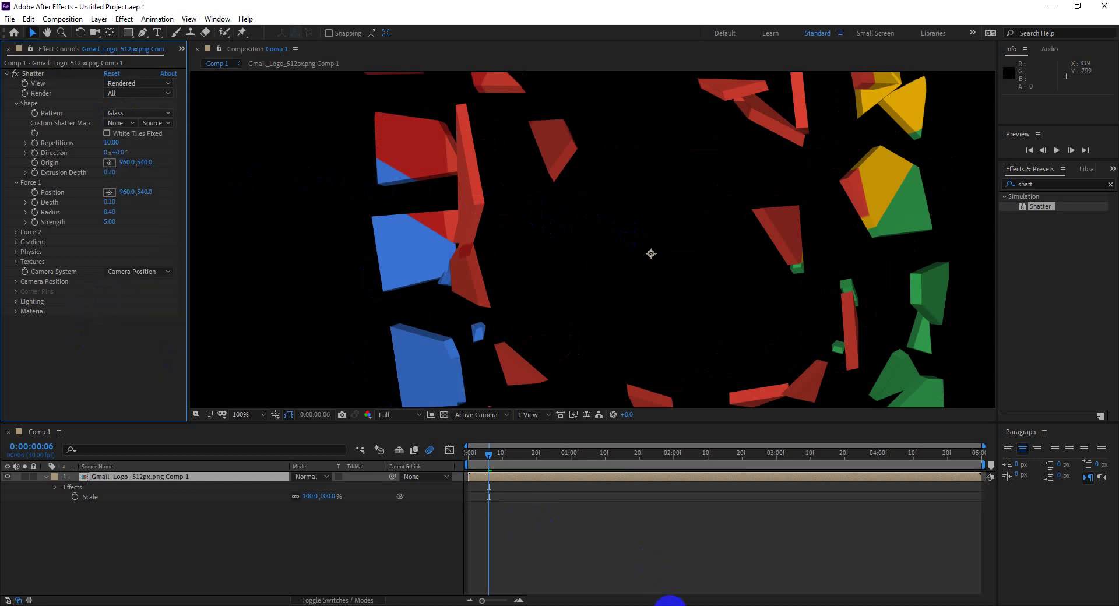
mouse_move(670, 602)
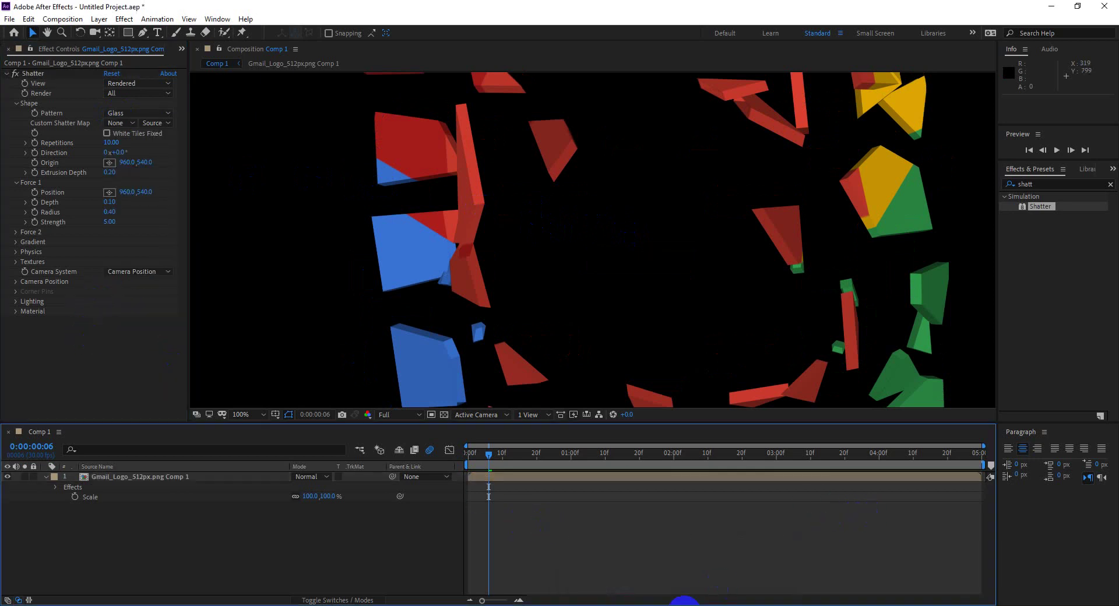
Dismiss the 'Your call ends in 2 minutes' warning in the Google Meet call
left_click(612, 577)
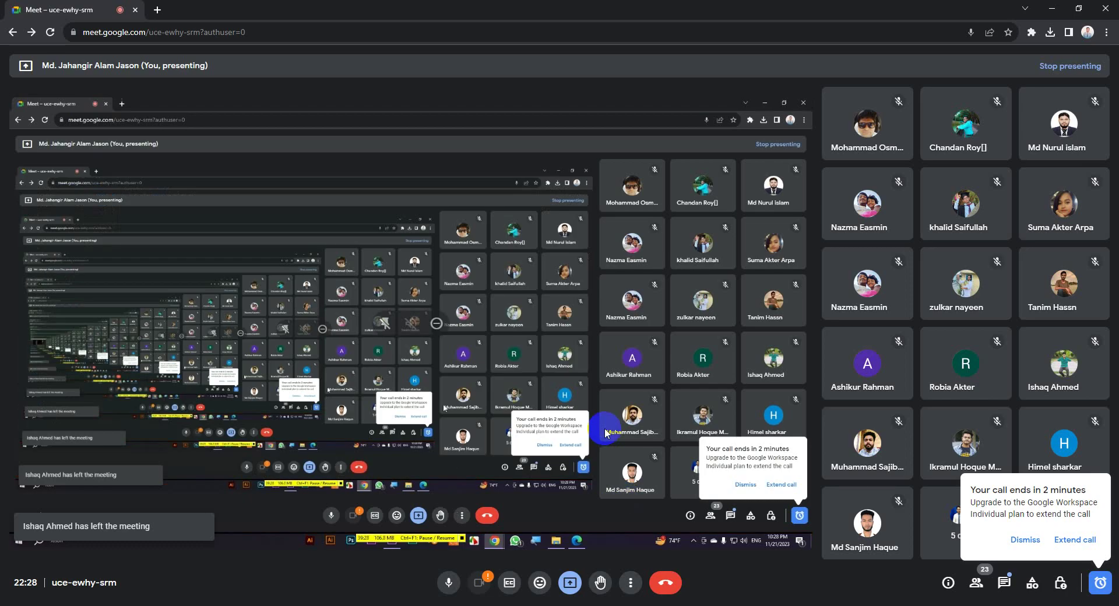
left_click(1025, 540)
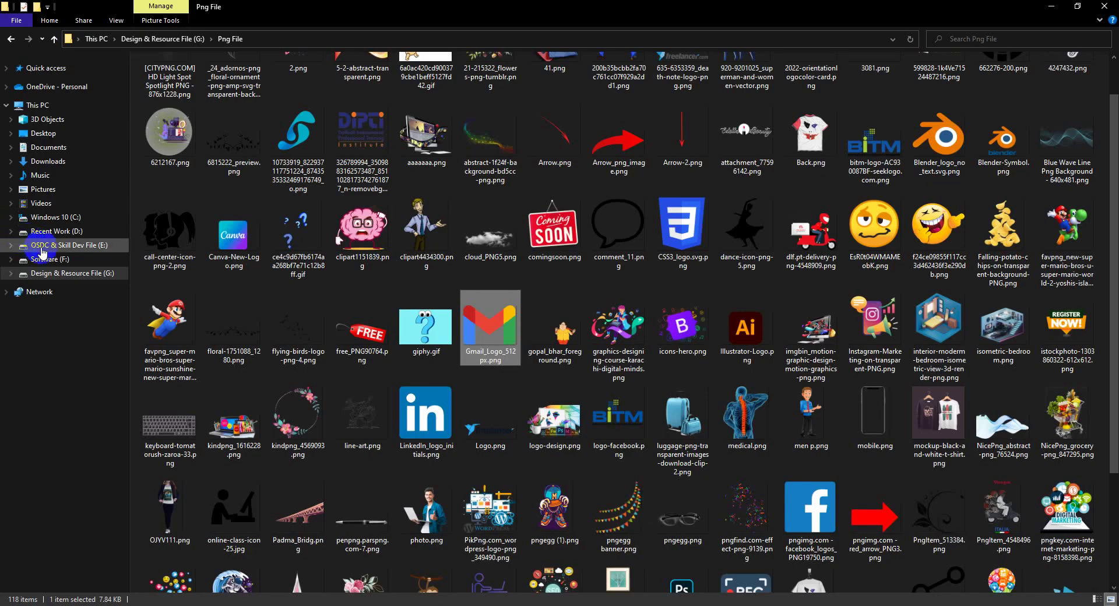
Open Downloads > Footage to see Scene-1 to Scene-8, then return to the Google Meet call
left_click(47, 160)
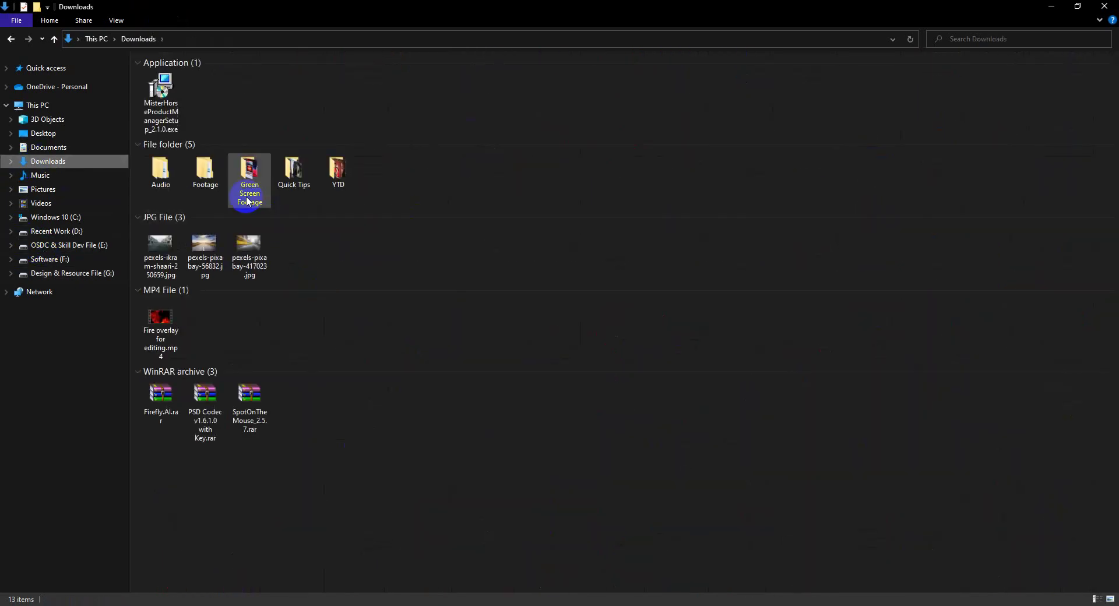
double_click(214, 177)
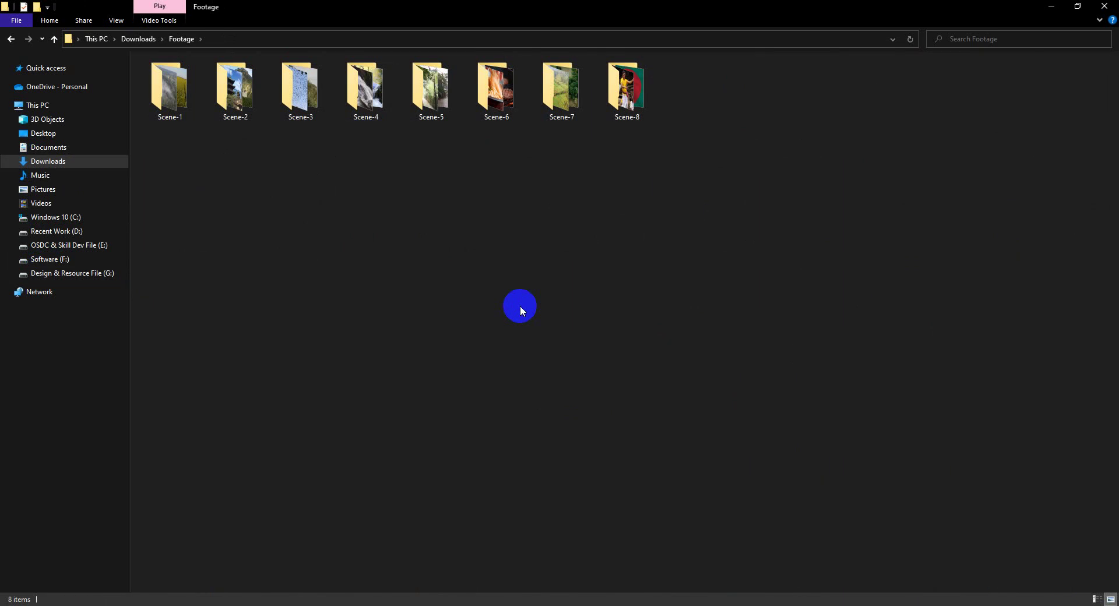
mouse_move(675, 598)
left_click(614, 579)
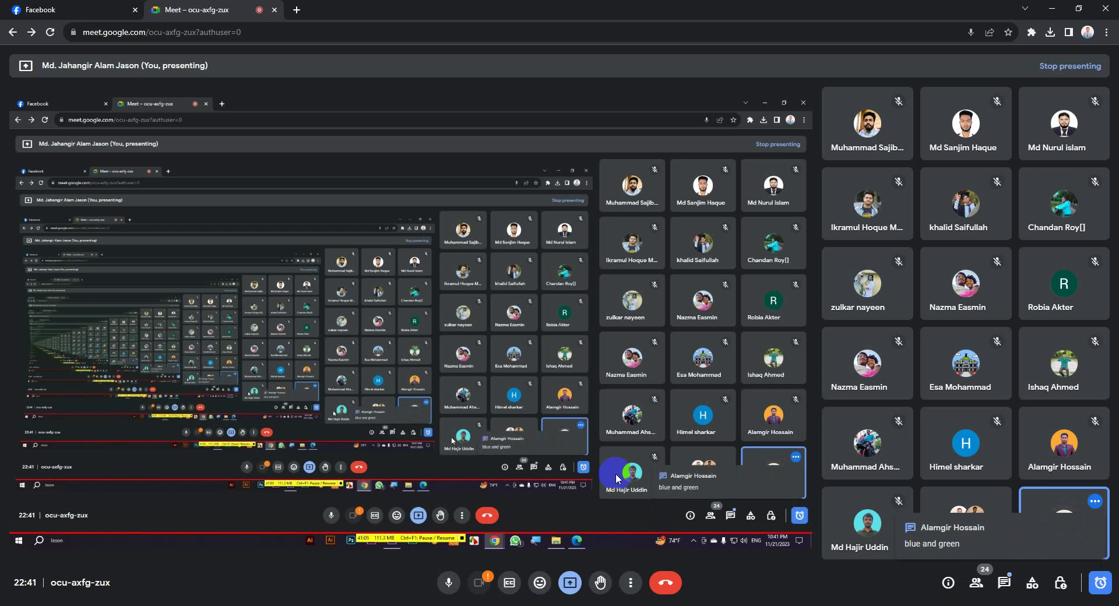
Search YouTube for 'green movie shoot'
left_click(296, 10)
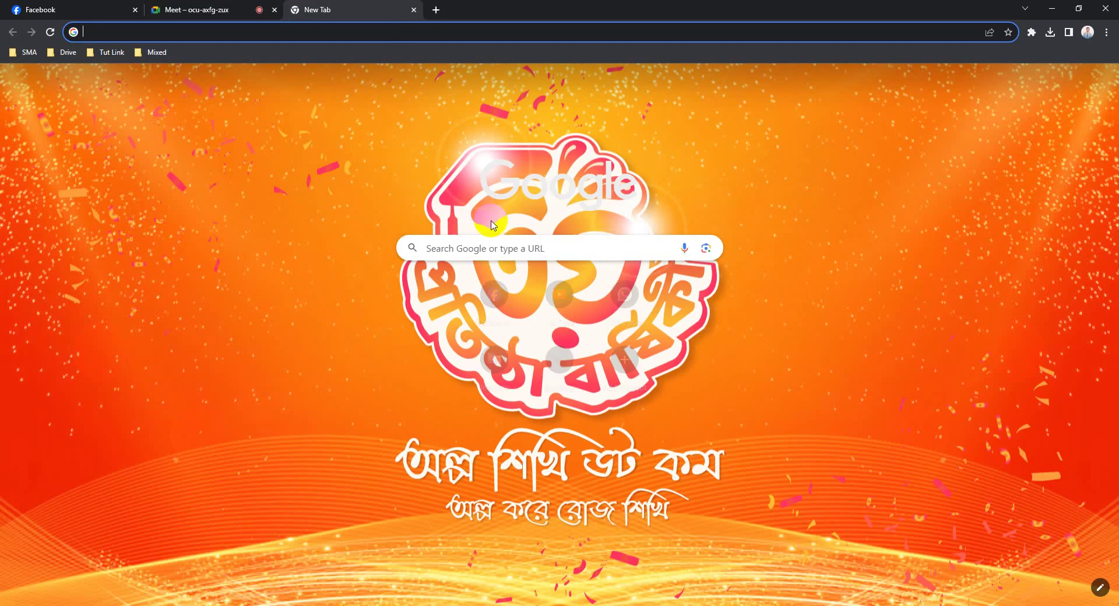
left_click(558, 292)
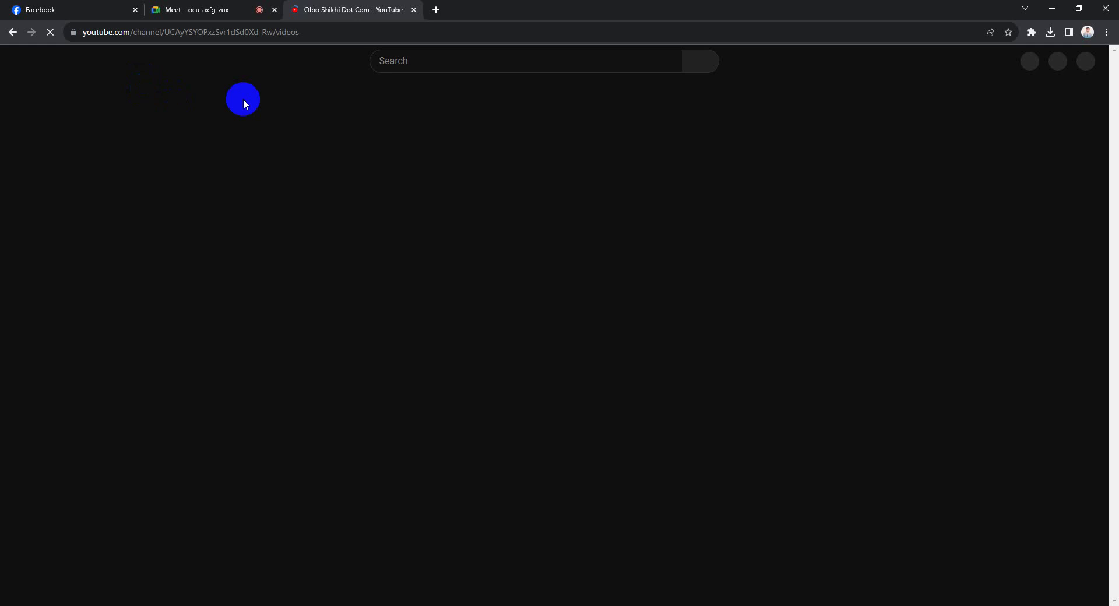
left_click(405, 64)
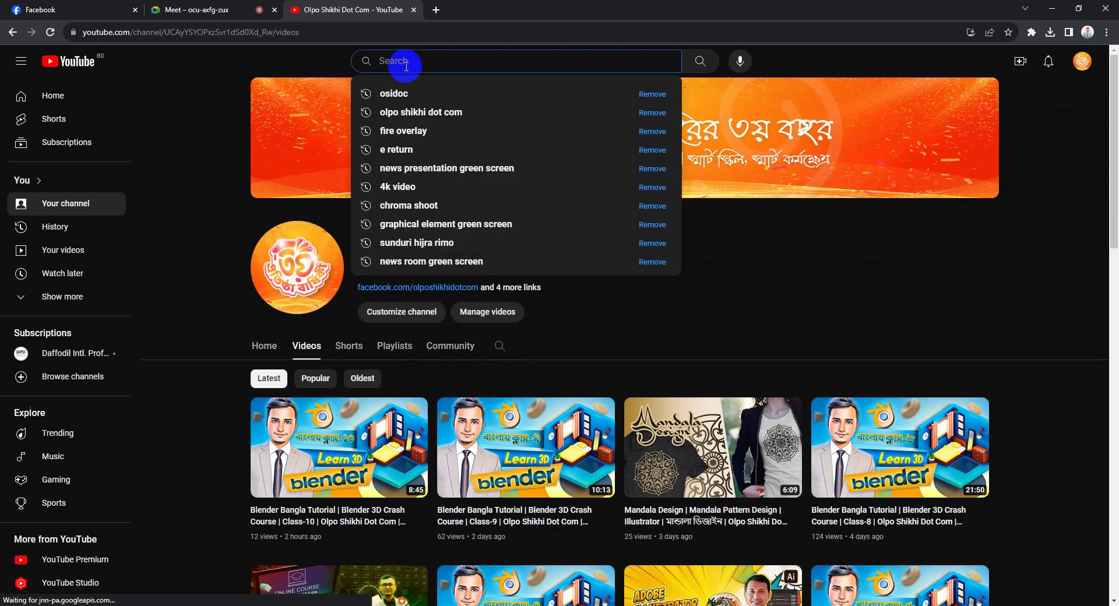
type("gree")
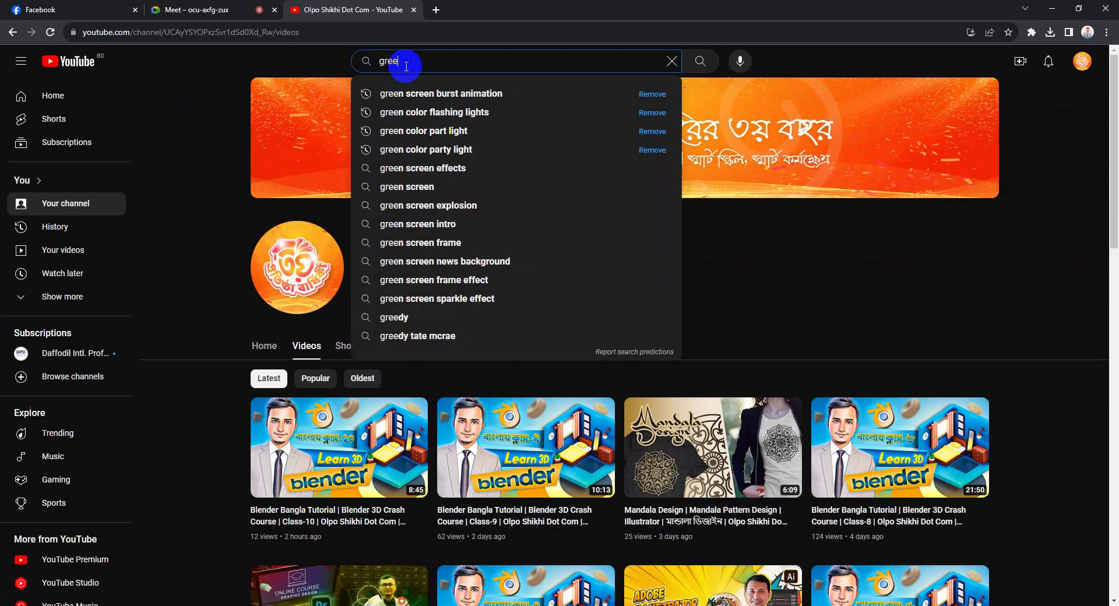
type("n movie ")
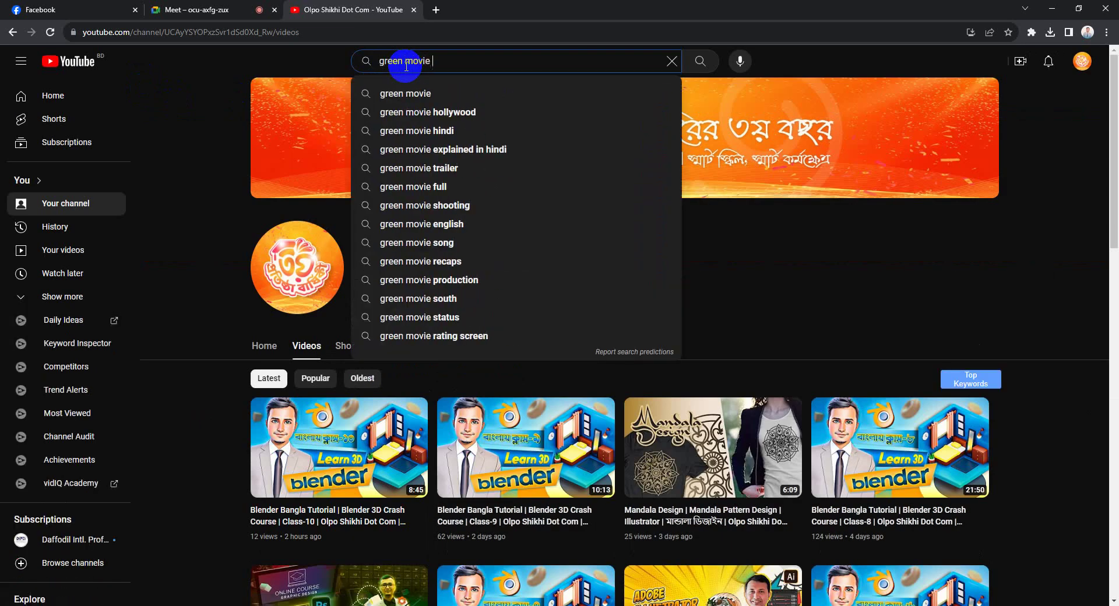
type("shoot")
key("Return")
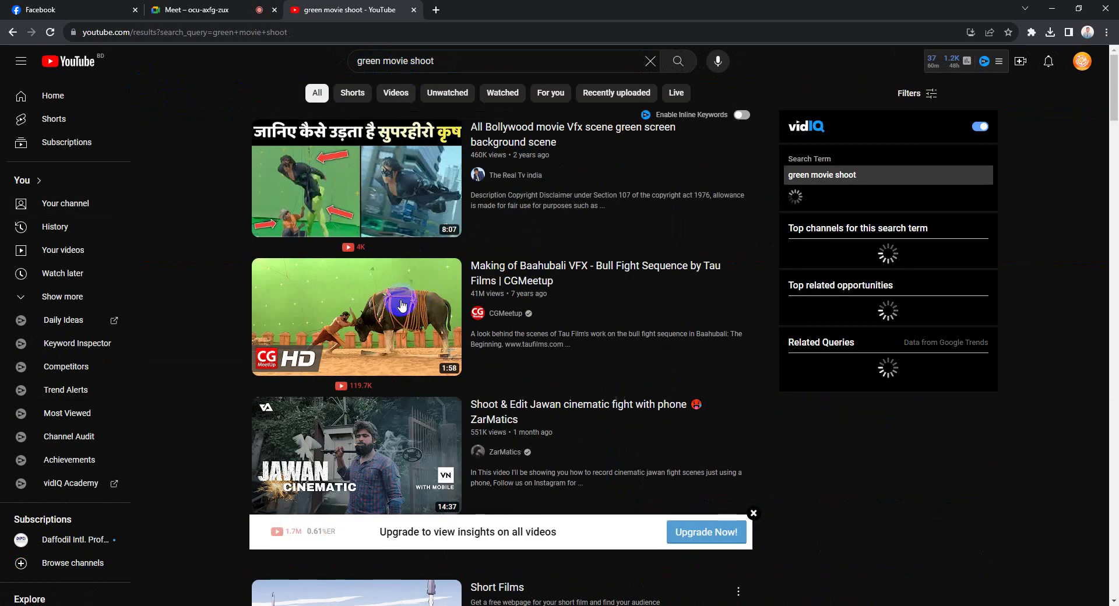
Preview the Making of Bahubali video from past the one-minute mark, then close both YouTube tabs
scroll(390, 188, "down", 1)
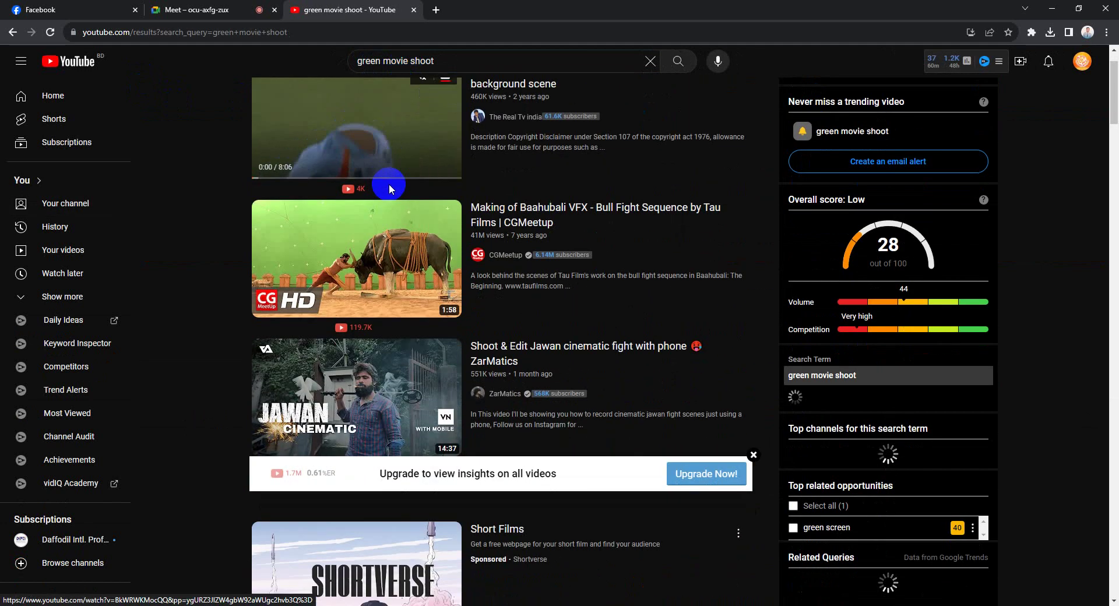
scroll(411, 233, "down", 2)
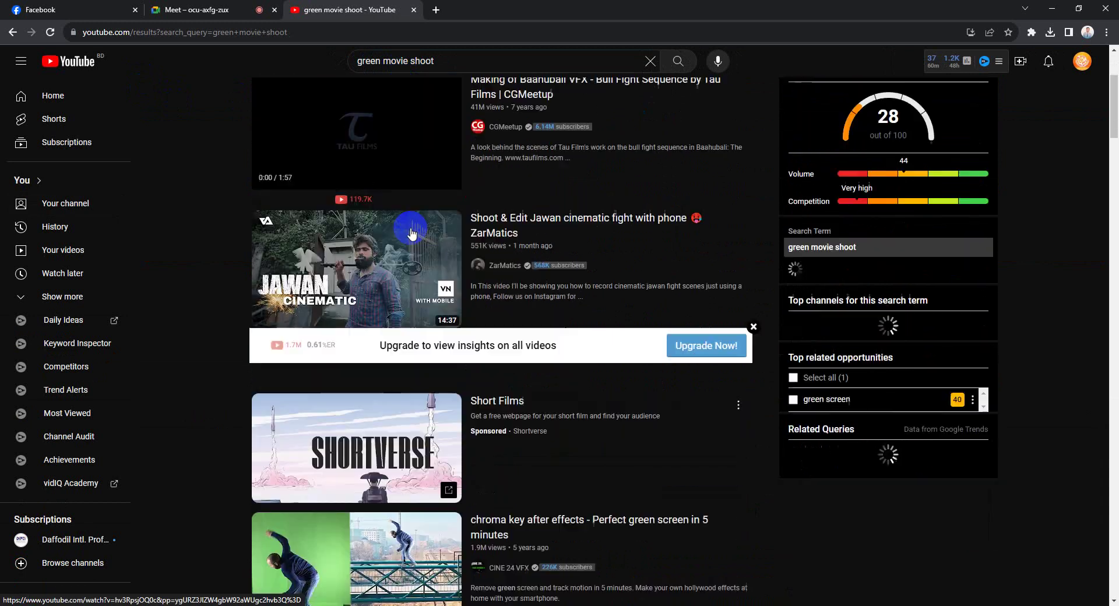
scroll(411, 233, "down", 3)
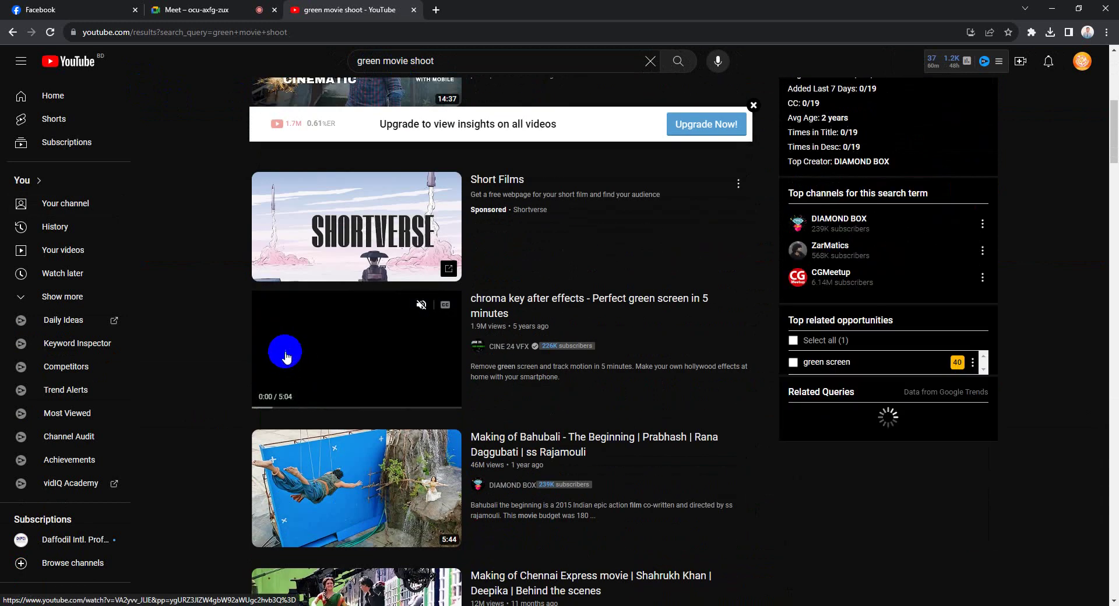
scroll(779, 533, "down", 1)
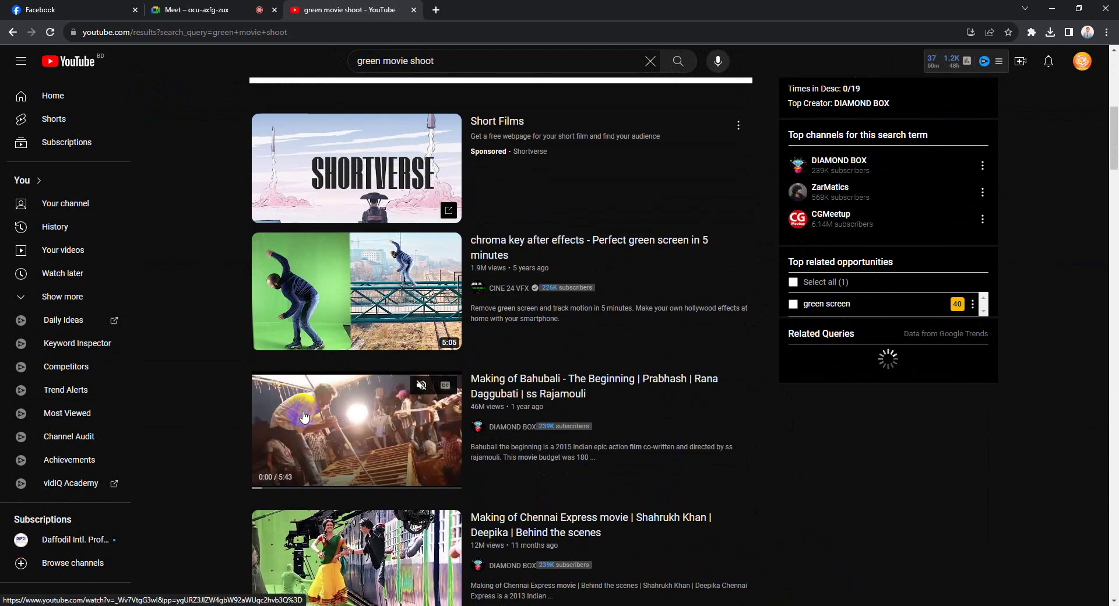
middle_click(363, 387)
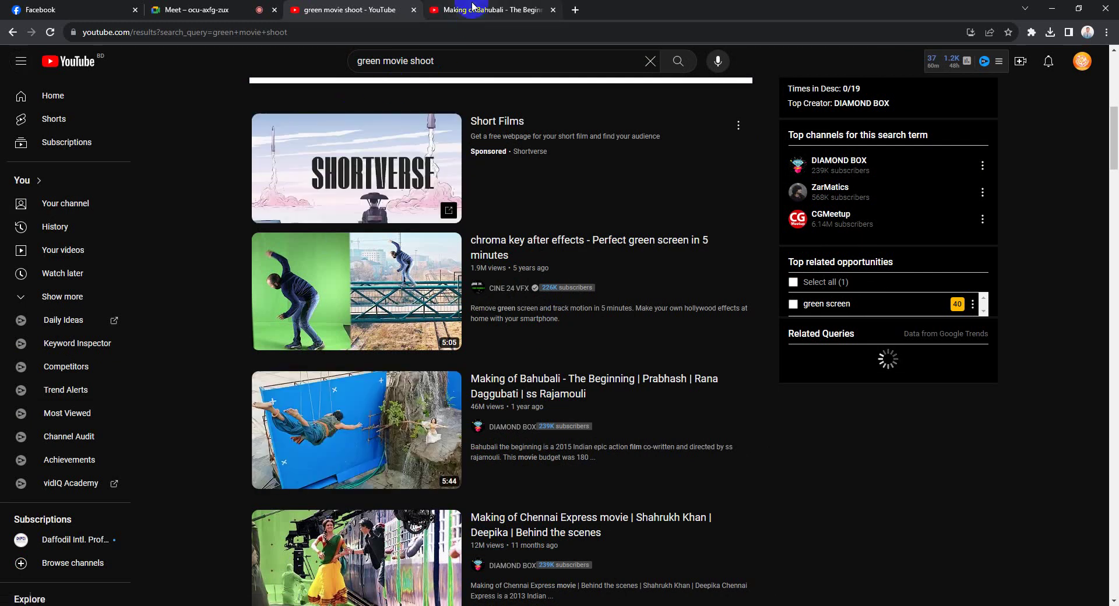
left_click(473, 7)
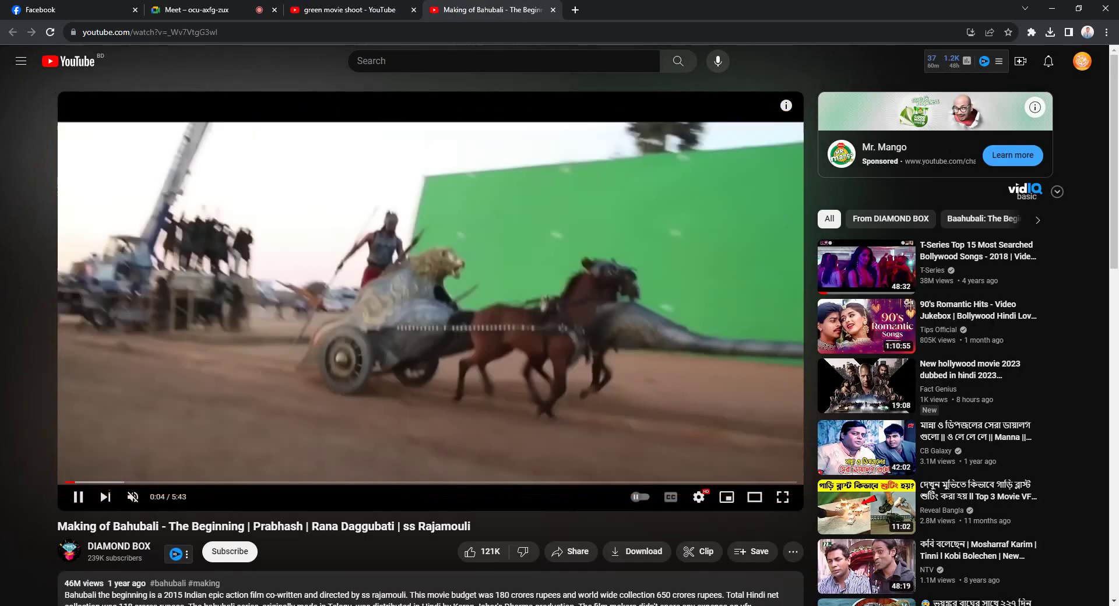
left_click(151, 466)
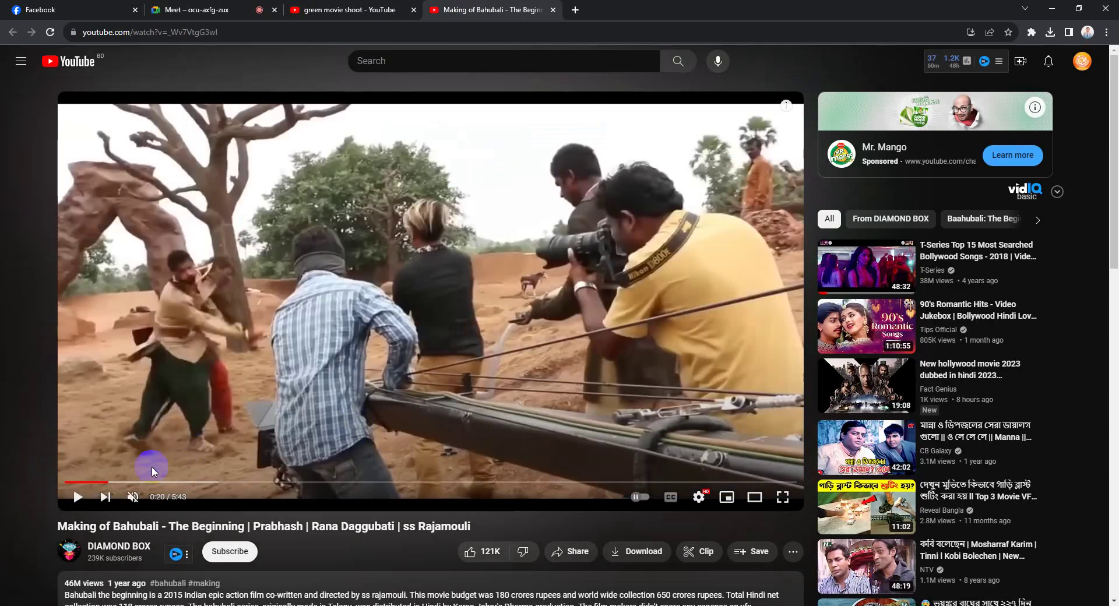
left_click_drag(151, 481, 228, 484)
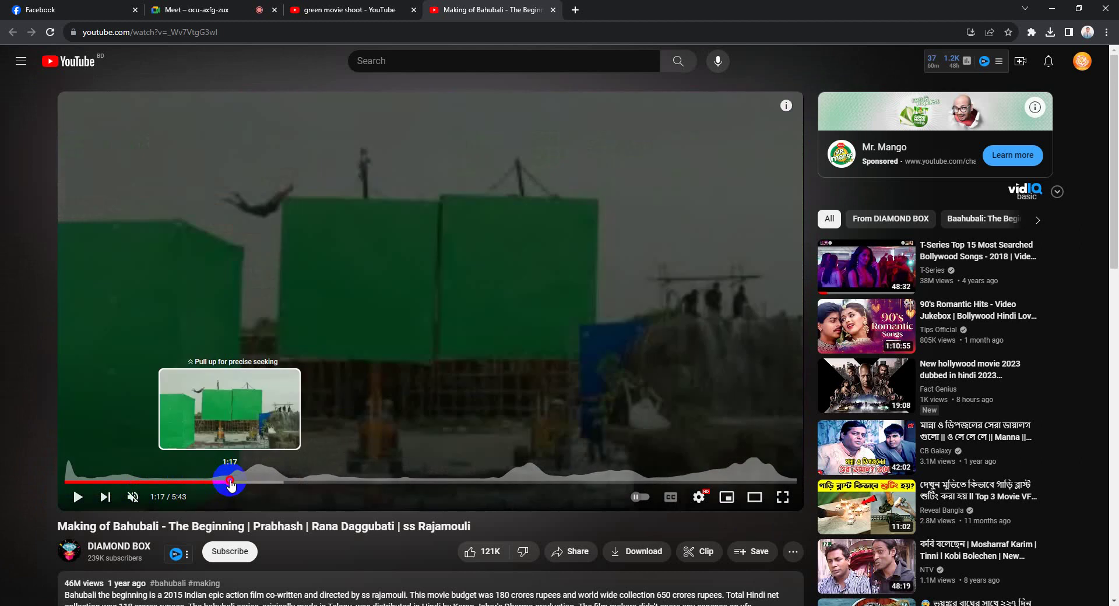
left_click(448, 245)
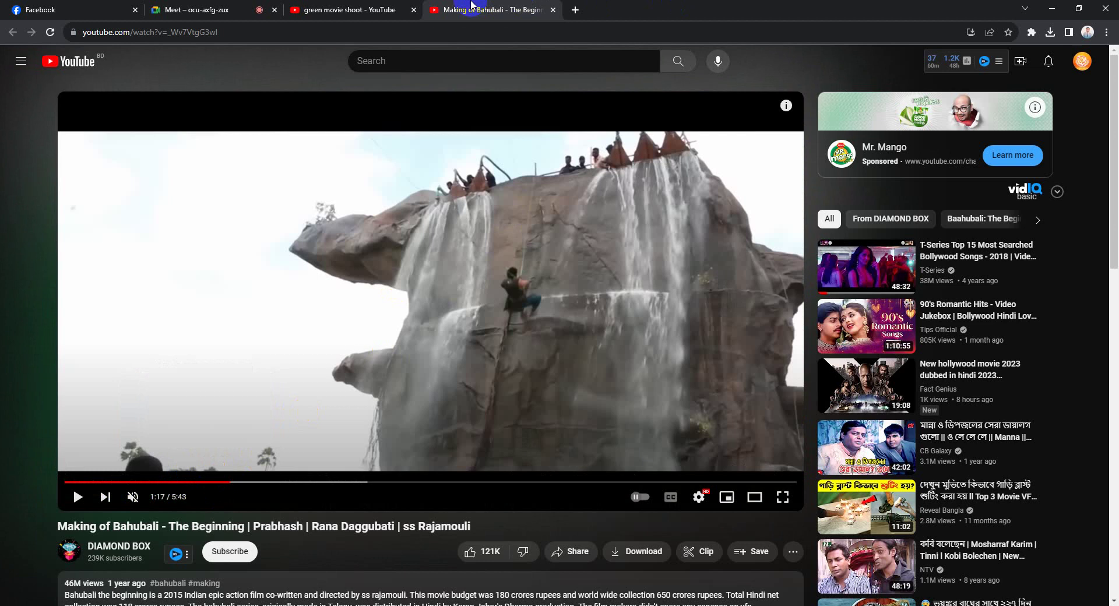
middle_click(471, 5)
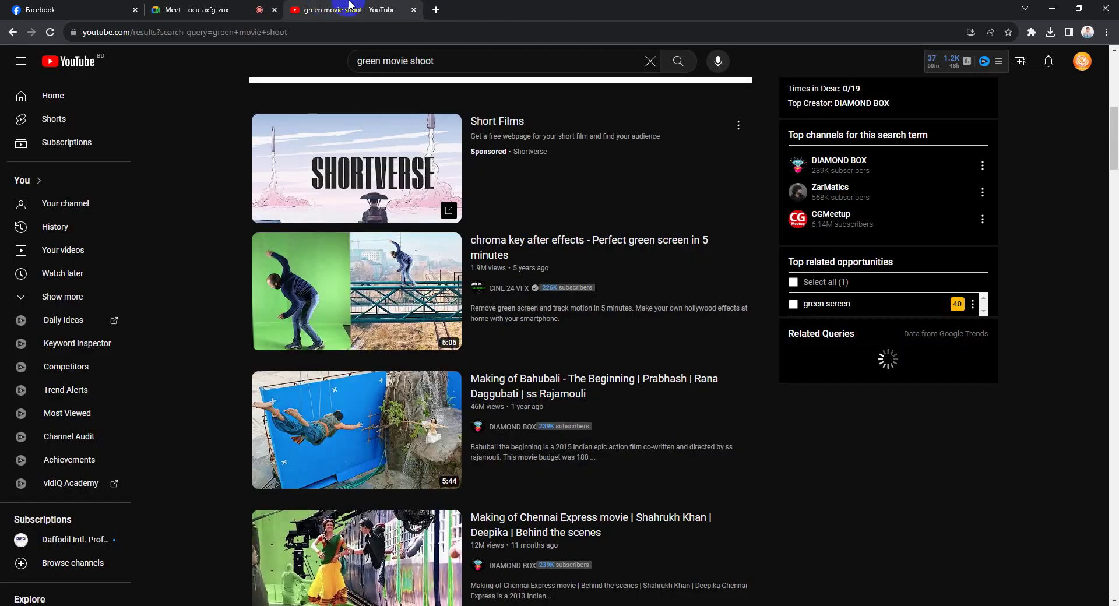
middle_click(325, 8)
Switch back to File Explorer and open the Green Screen Footage folder in Downloads
key("alt+Tab")
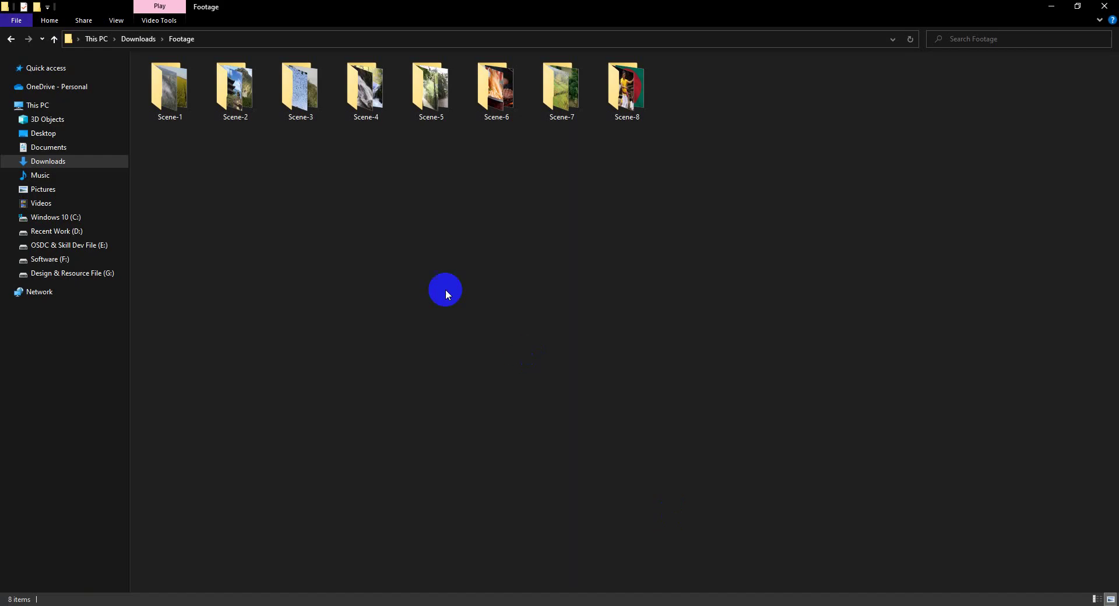
left_click(11, 38)
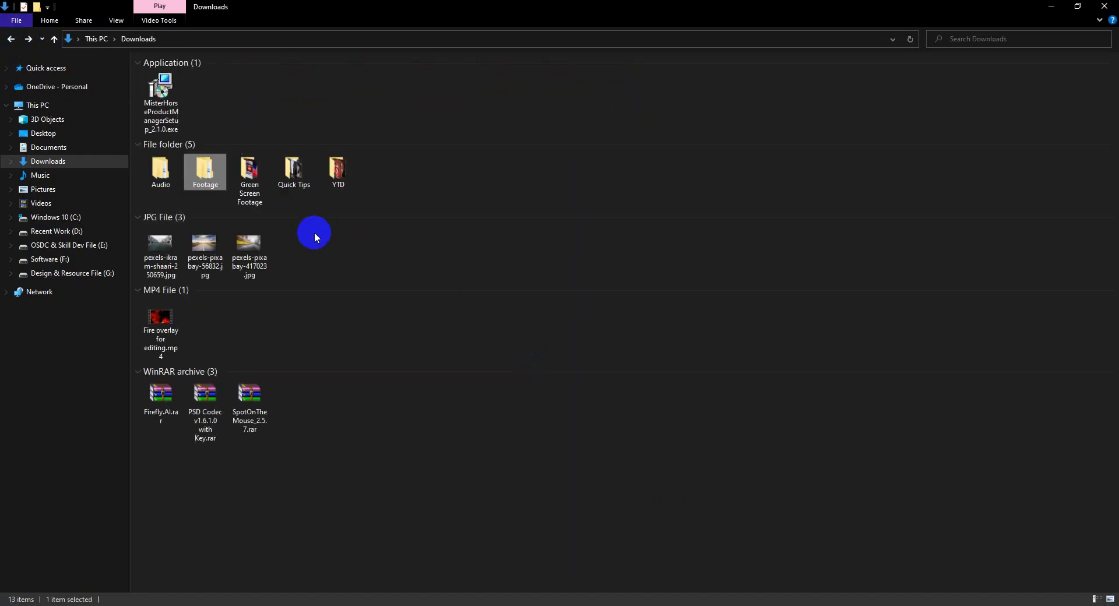
double_click(252, 185)
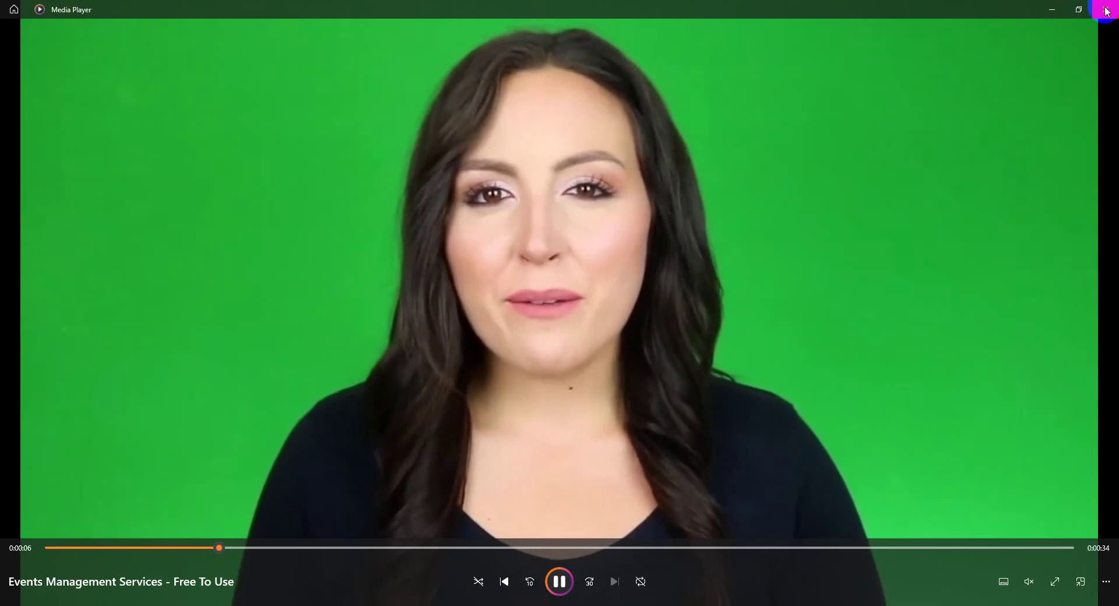
Close the Events Management video, then preview Broadcast Breaking News and Green screen Recording Example clips
left_click(1105, 11)
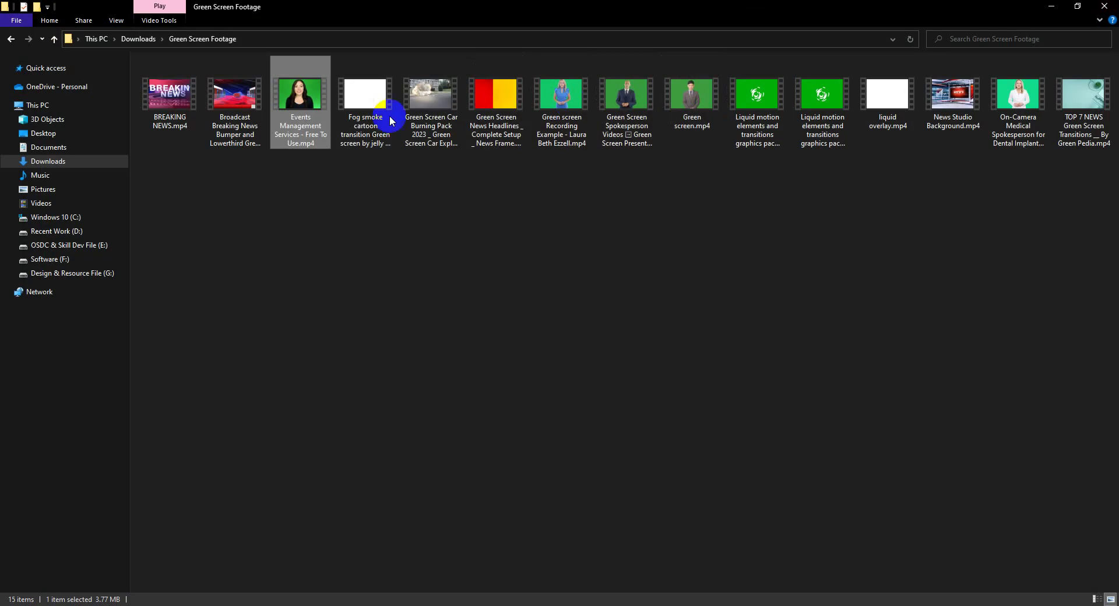
double_click(233, 107)
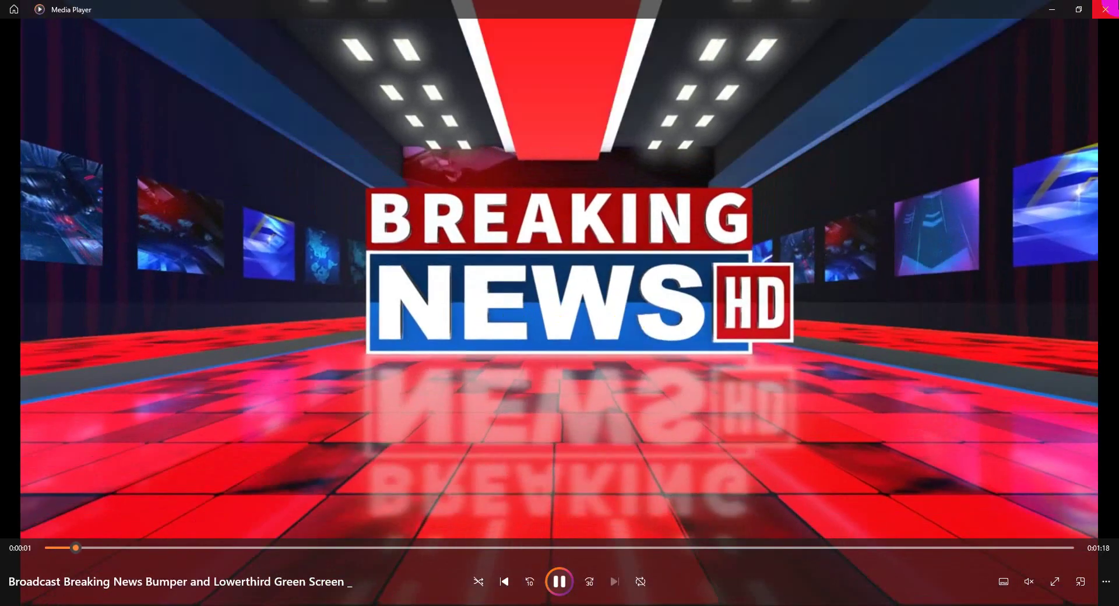
left_click(1102, 11)
double_click(562, 102)
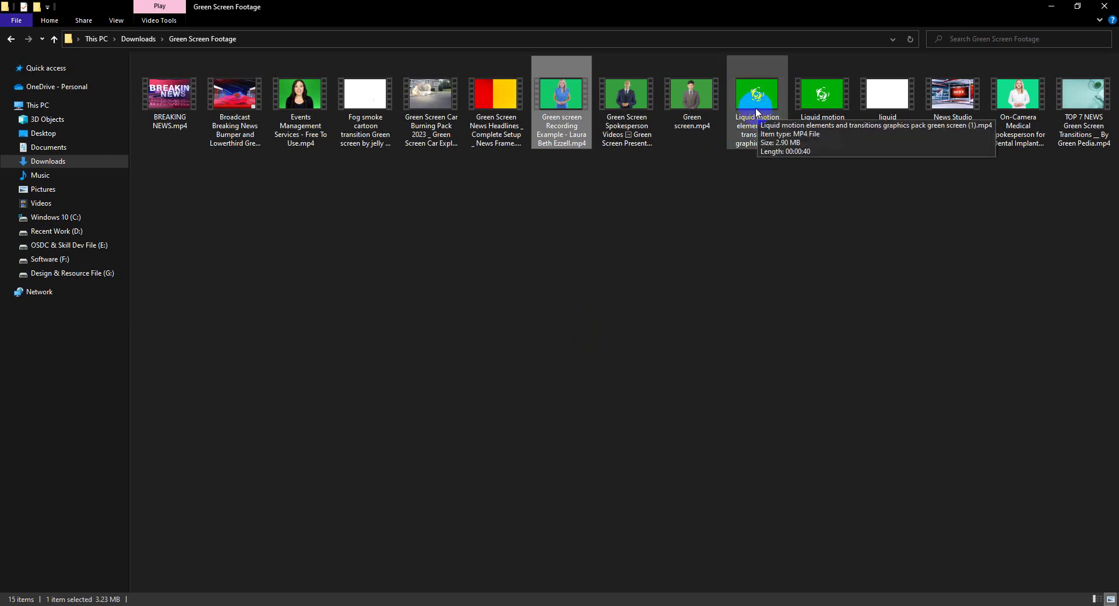
Play the Liquid motion transitions clip from partway through, then close Media Player
double_click(756, 107)
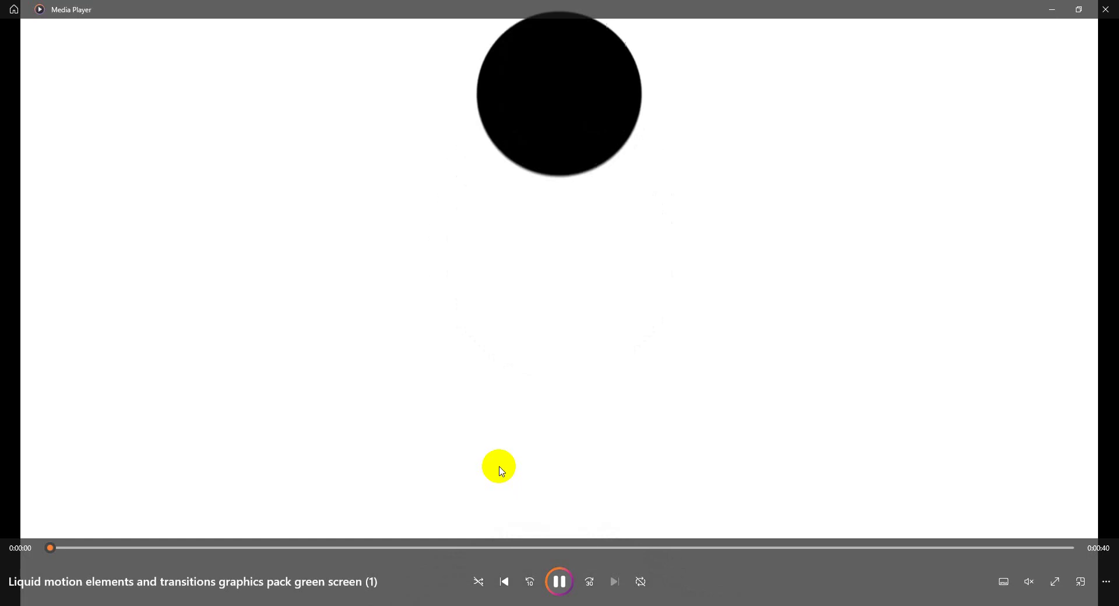
mouse_move(55, 548)
left_mouse_down()
mouse_move(358, 548)
mouse_move(190, 550)
left_mouse_up()
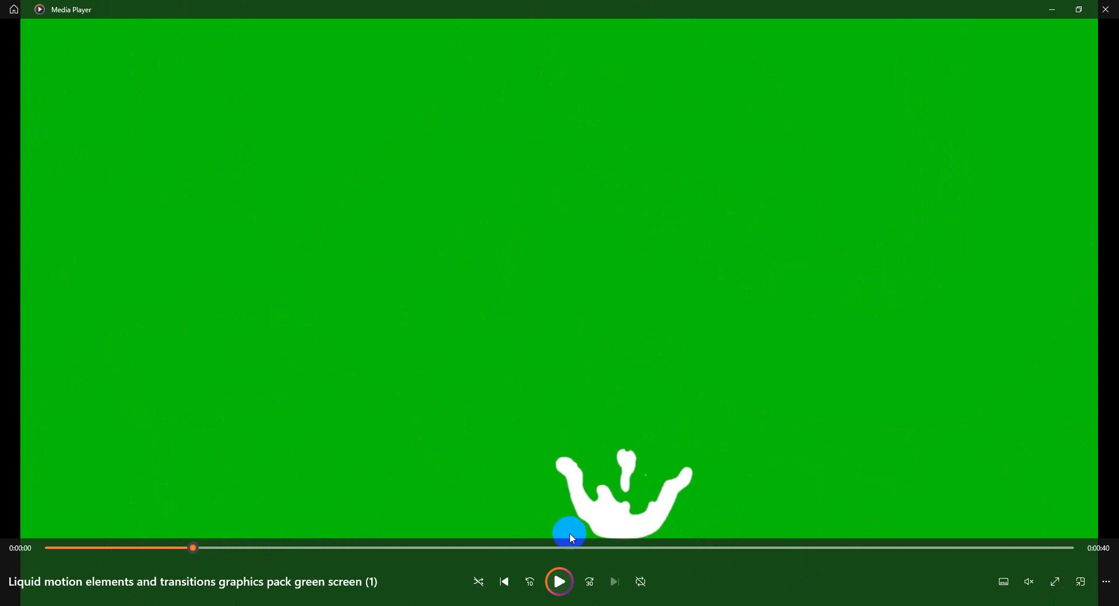
left_click(560, 582)
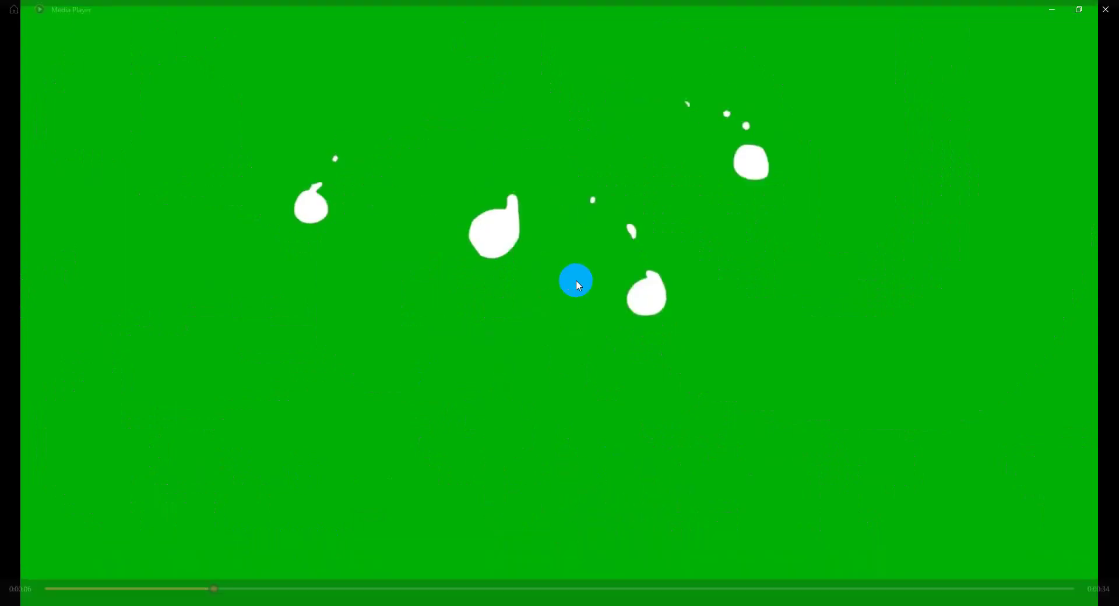
left_click(576, 280)
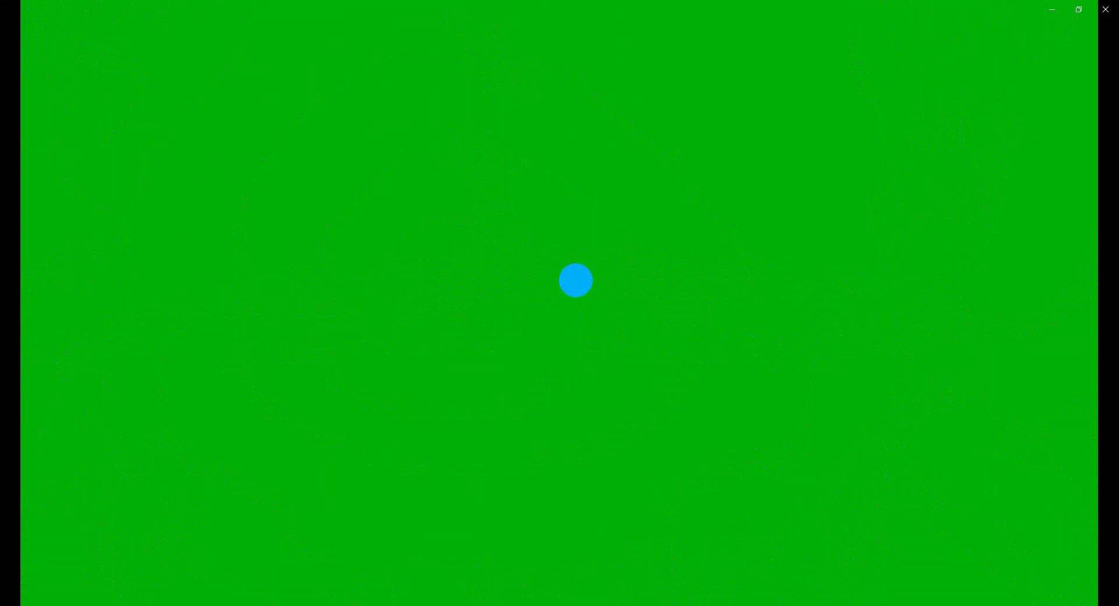
left_click(576, 280)
left_click(576, 280)
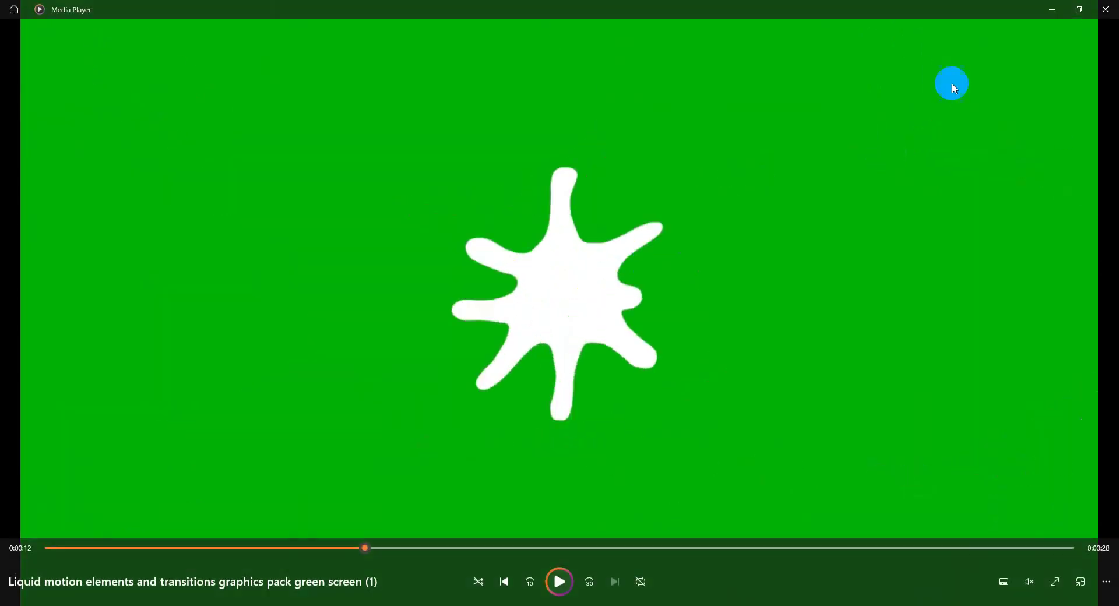
left_click(1096, 10)
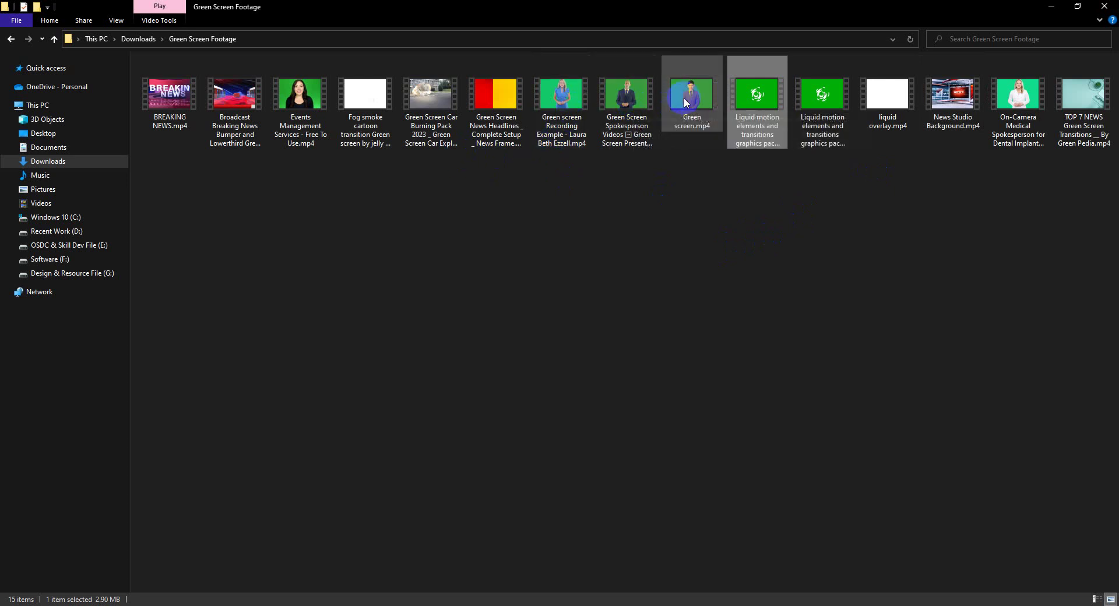
Select six clips including Green screen.mp4, BREAKING NEWS.mp4 and Car Burning Pack, and drag them to After Effects
left_click(666, 103, "ctrl")
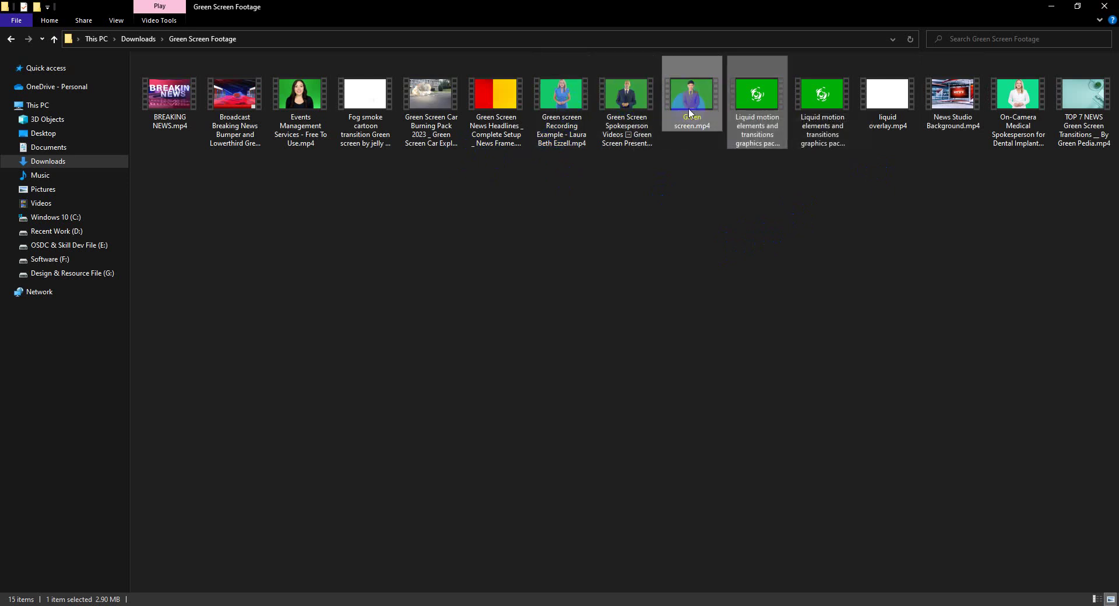
left_click(568, 99, "ctrl")
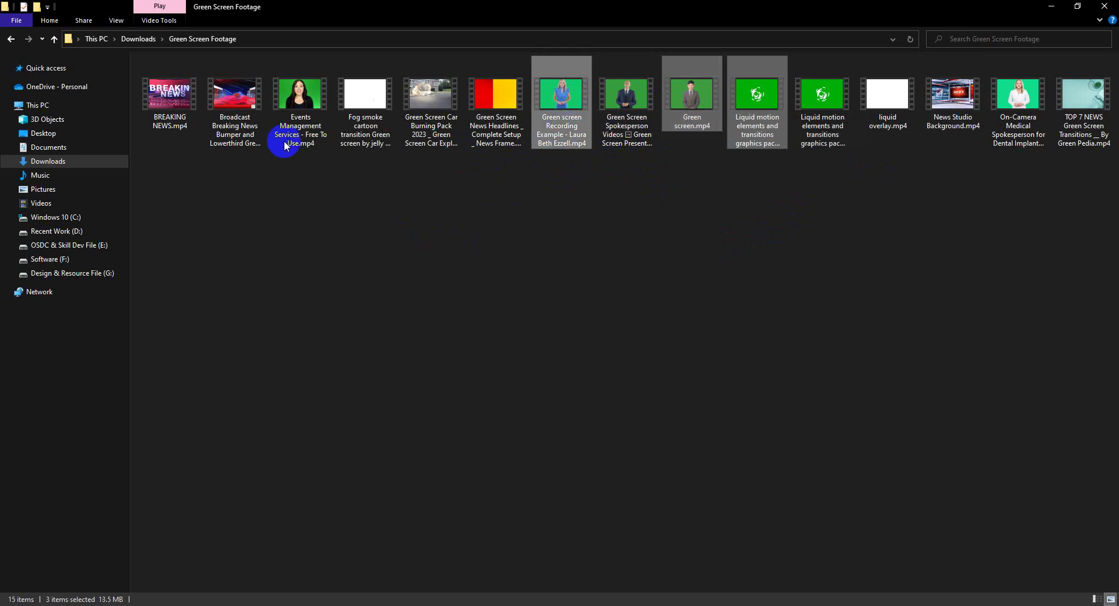
left_click(233, 96, "ctrl")
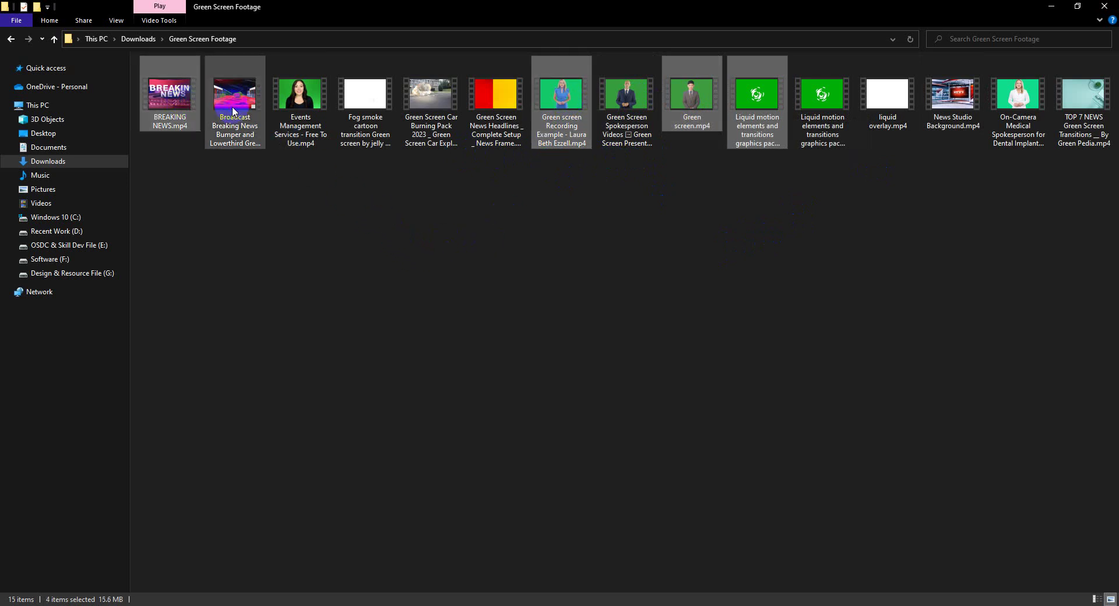
left_click(422, 102, "ctrl")
left_click(834, 233)
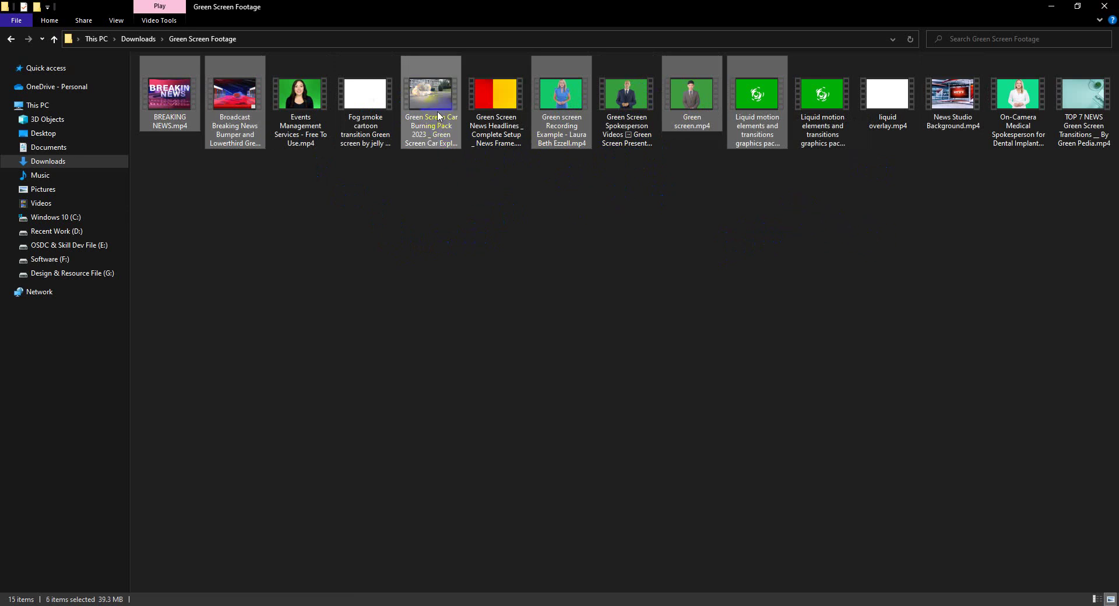
mouse_move(439, 117)
left_mouse_down()
mouse_move(647, 603)
mouse_move(92, 333)
mouse_move(184, 49)
mouse_move(38, 176)
left_mouse_up()
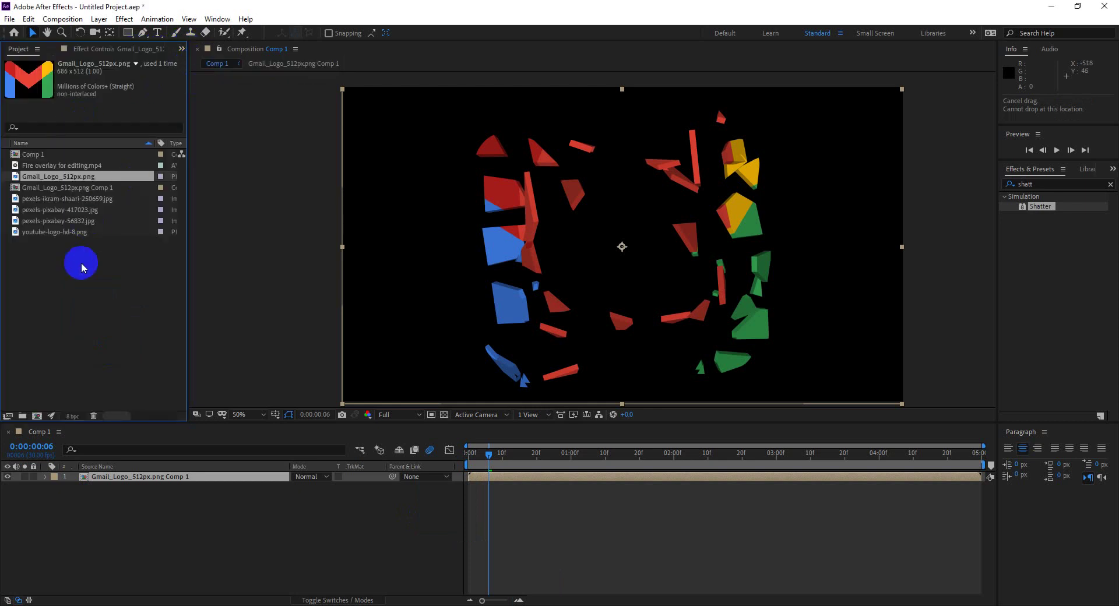
Delete the Fire overlay, Gmail logo image, Gmail composition and YouTube logo from the Project panel
left_click(39, 166)
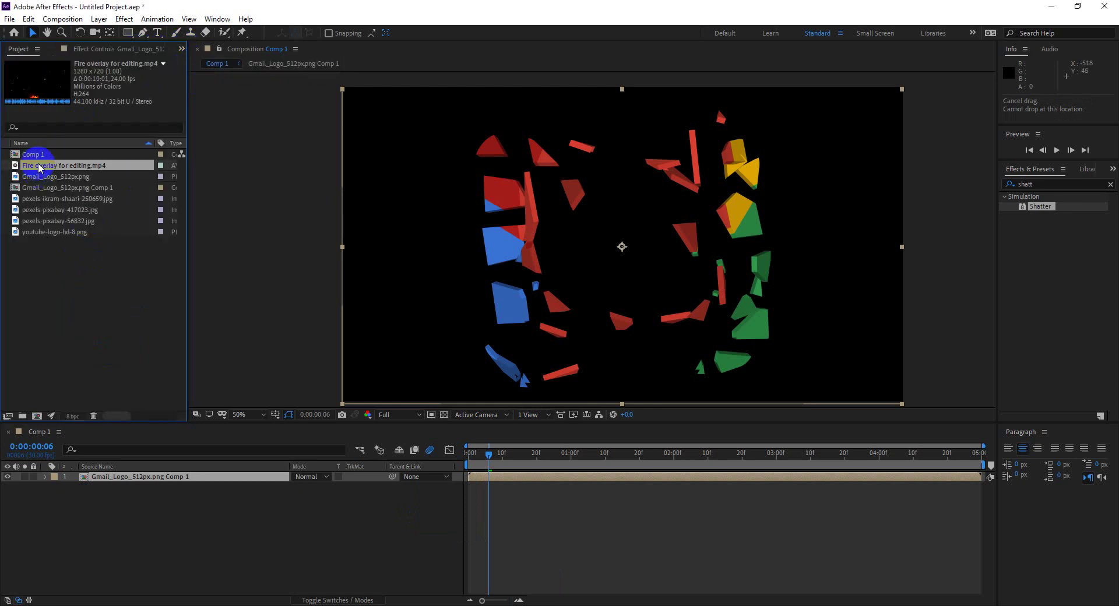
key("Delete")
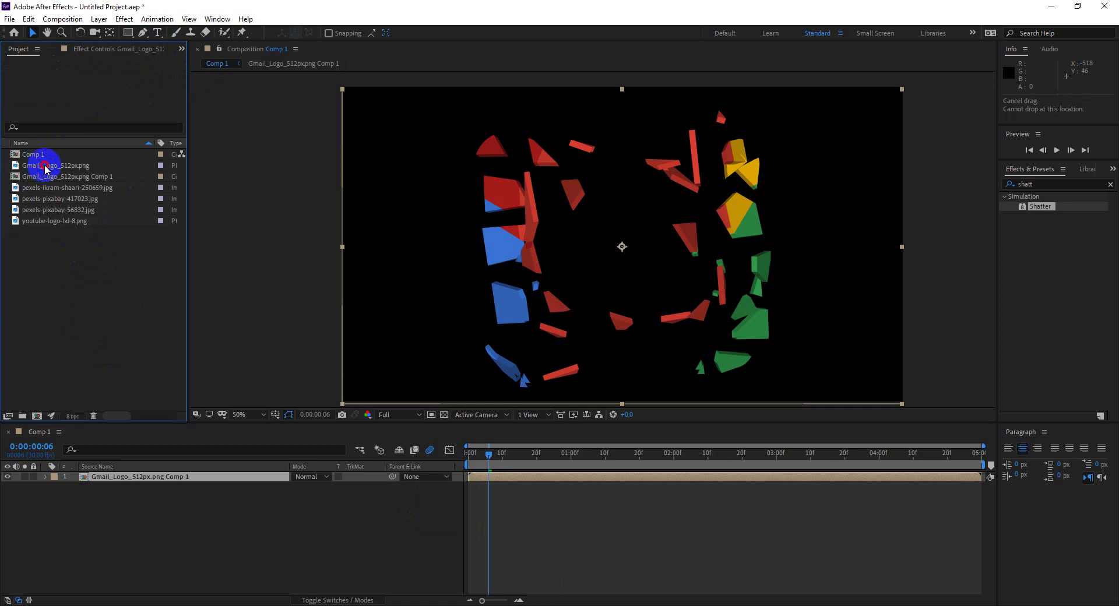
left_click(45, 167)
key("Delete")
left_click(616, 322)
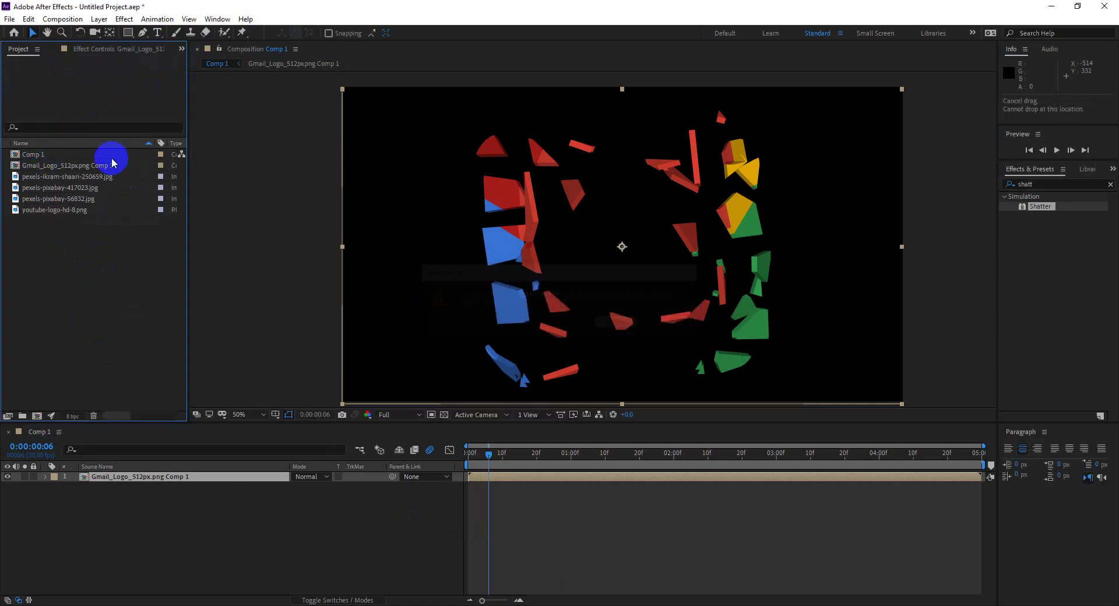
left_click(47, 165)
key("Delete")
left_click(617, 323)
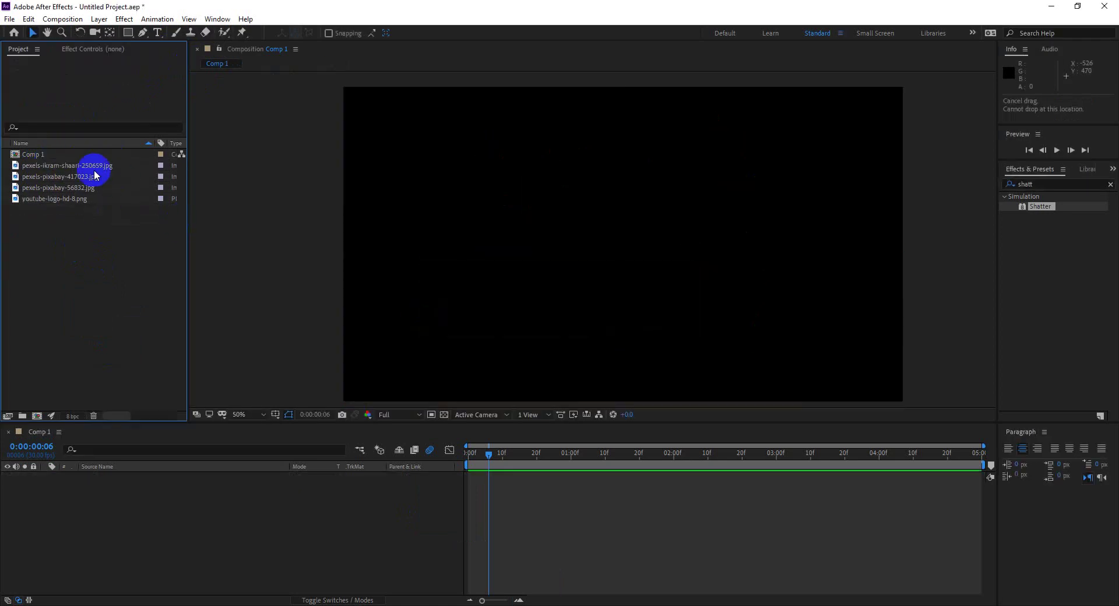
left_click(45, 166)
left_click(42, 178)
left_click(41, 187)
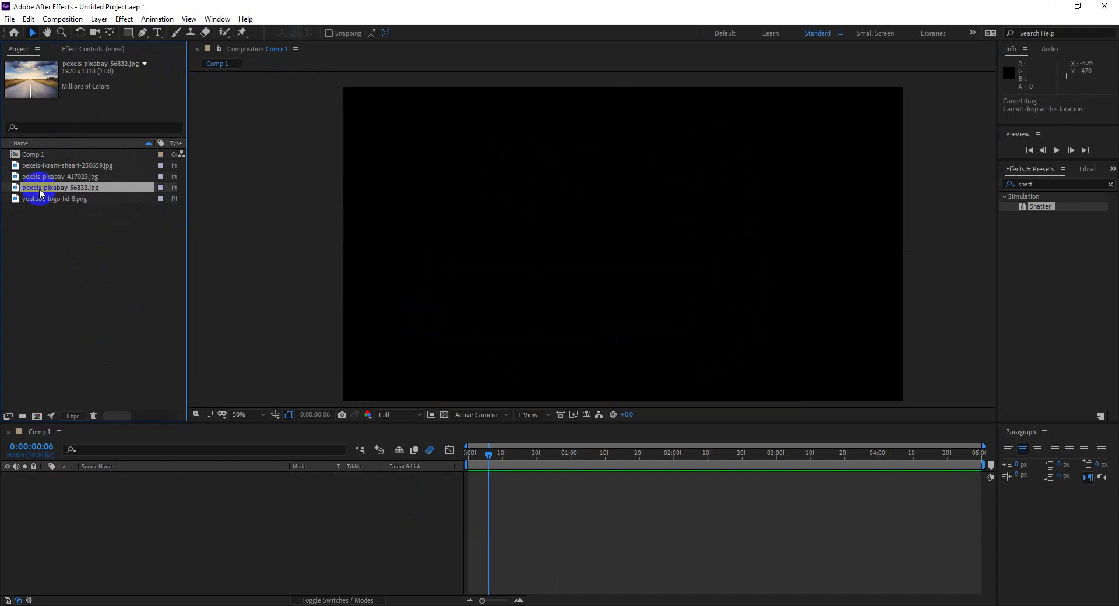
left_click(41, 200)
key("Delete")
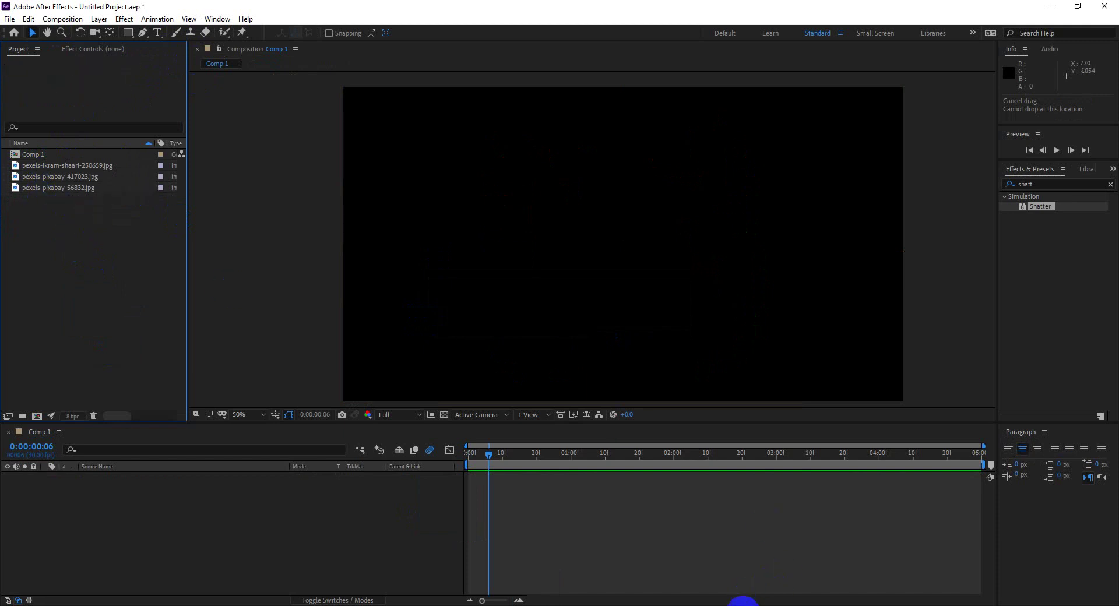
Import the six selected videos into the Project panel and select Green screen.mp4
left_click(743, 603)
mouse_move(422, 145)
left_mouse_down()
mouse_move(534, 457)
mouse_move(42, 255)
left_mouse_up()
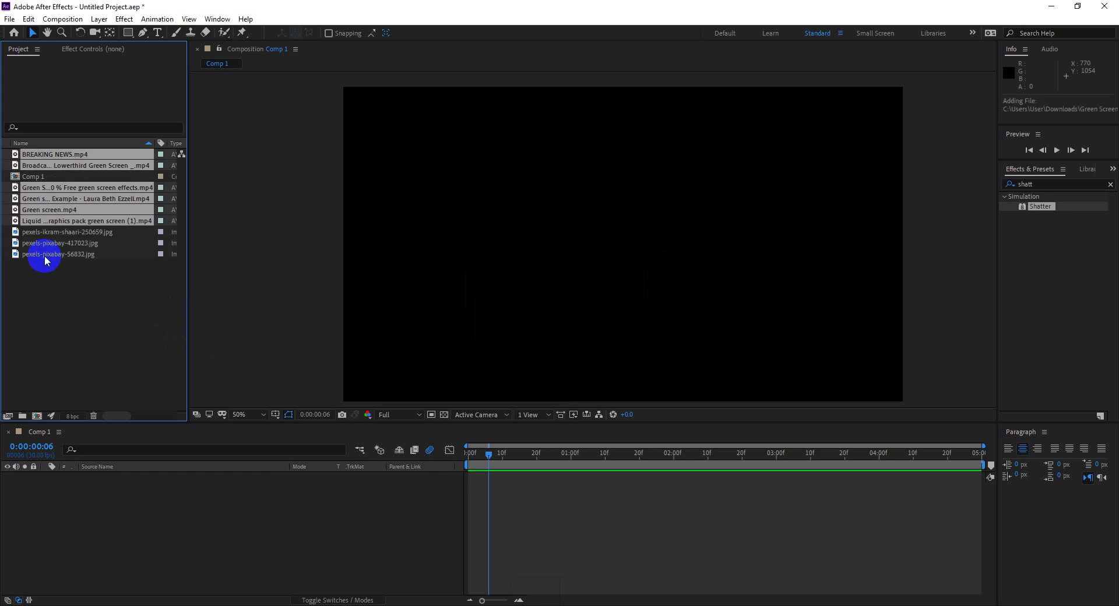
left_click(92, 304)
left_click(41, 155)
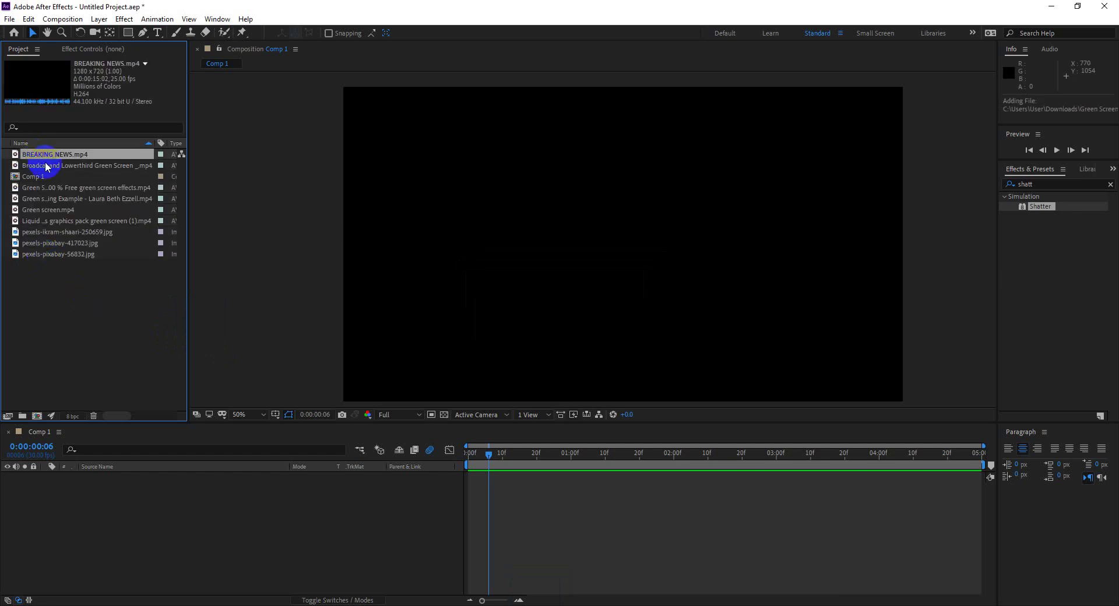
left_click(48, 167)
left_click(35, 188)
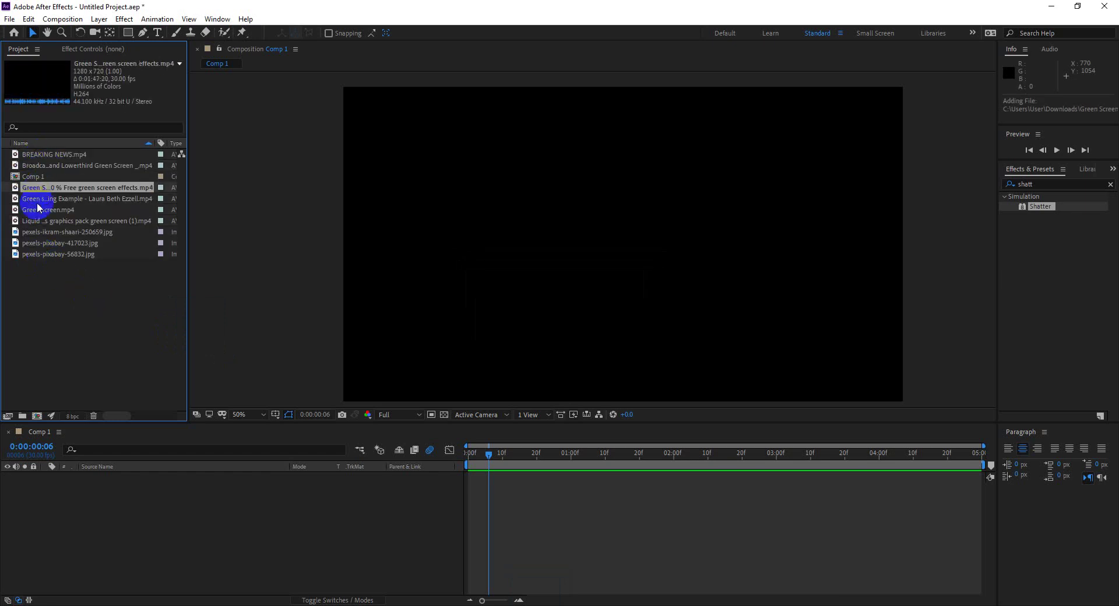
left_click(38, 210)
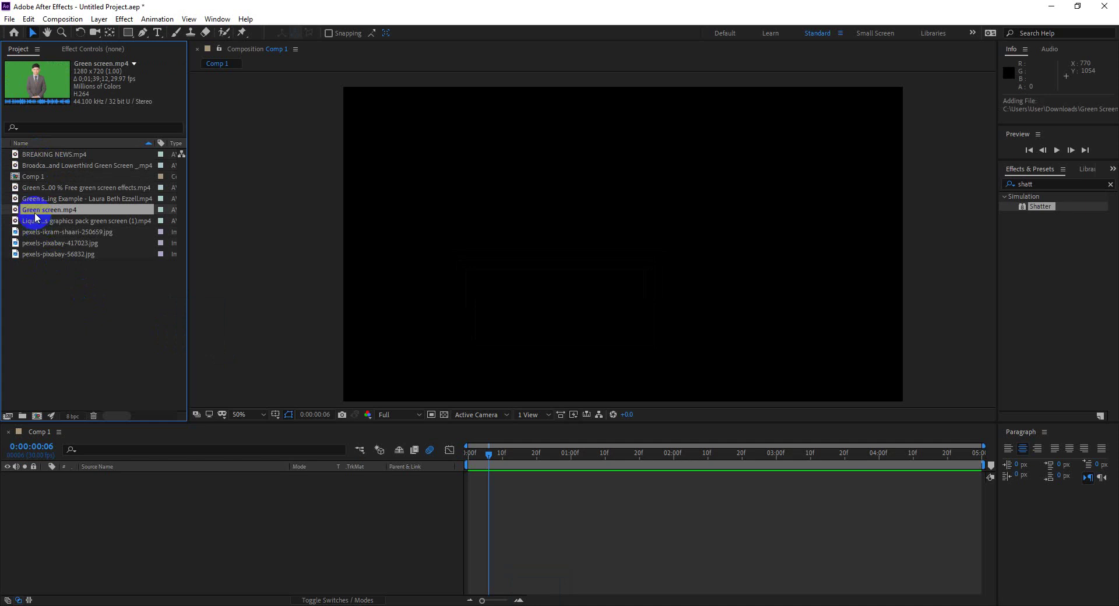
left_click(37, 221)
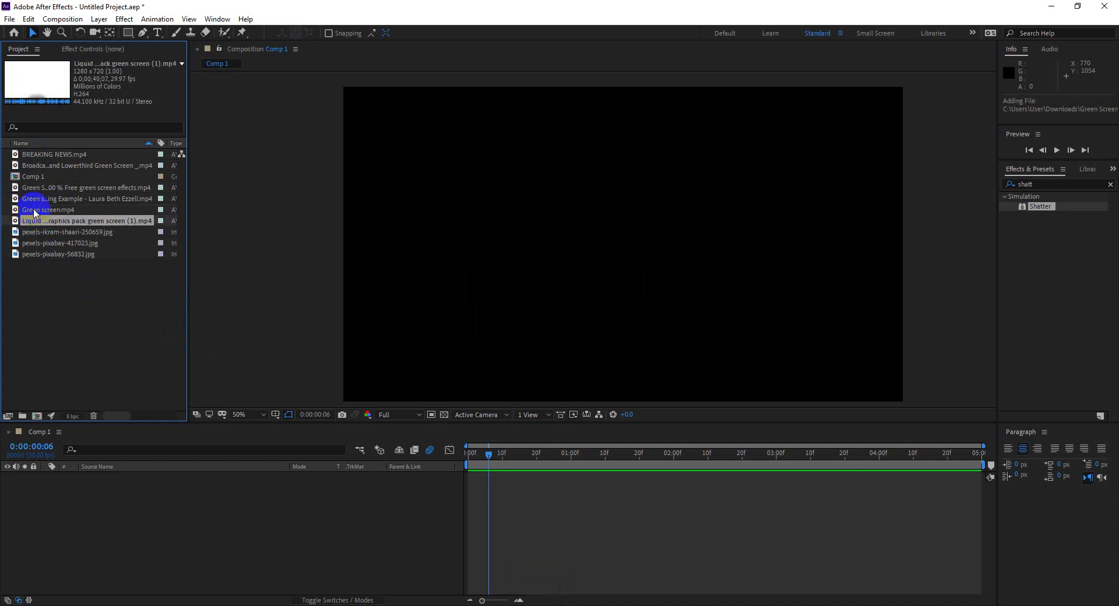
left_click(37, 211)
Add Green screen.mp4 to Comp 1, undoing a trial manual scale back to 100%
left_click_drag(36, 215, 146, 501)
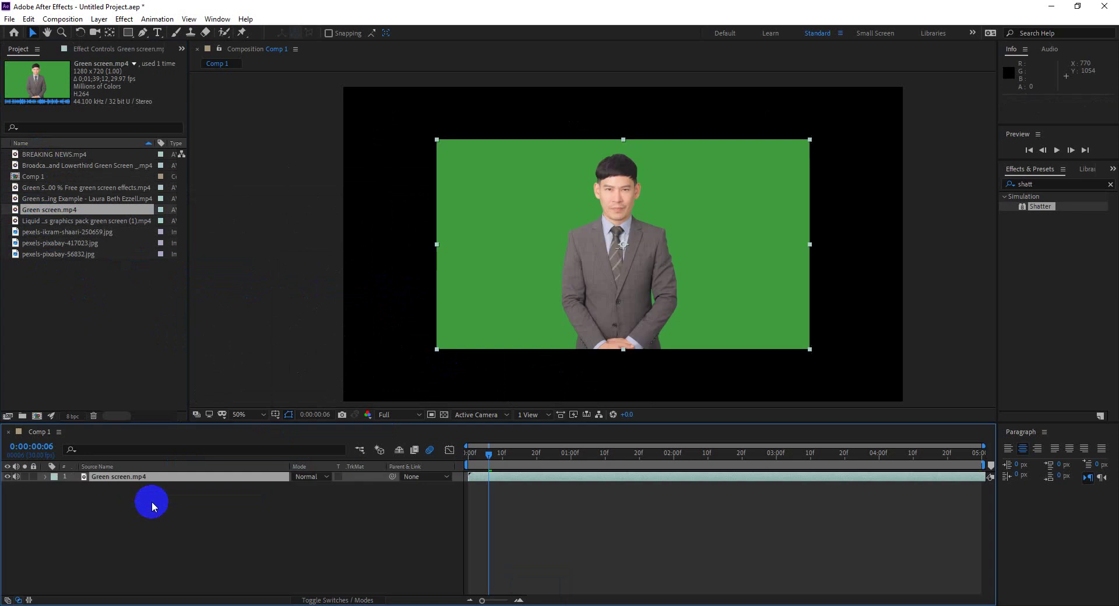
left_click(529, 178)
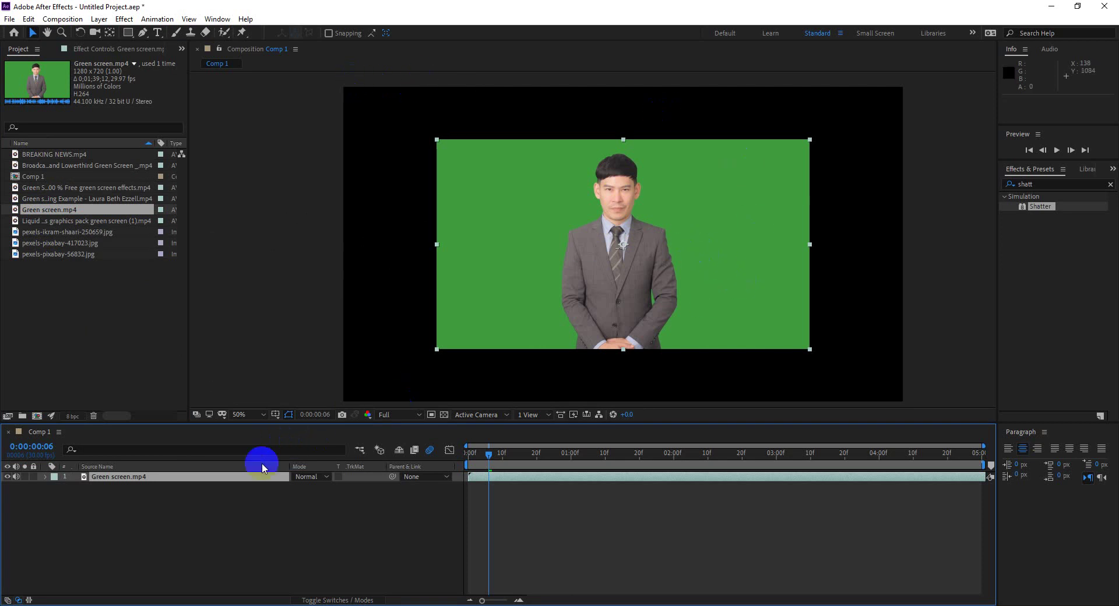
key("s")
left_click_drag(312, 486, 333, 486)
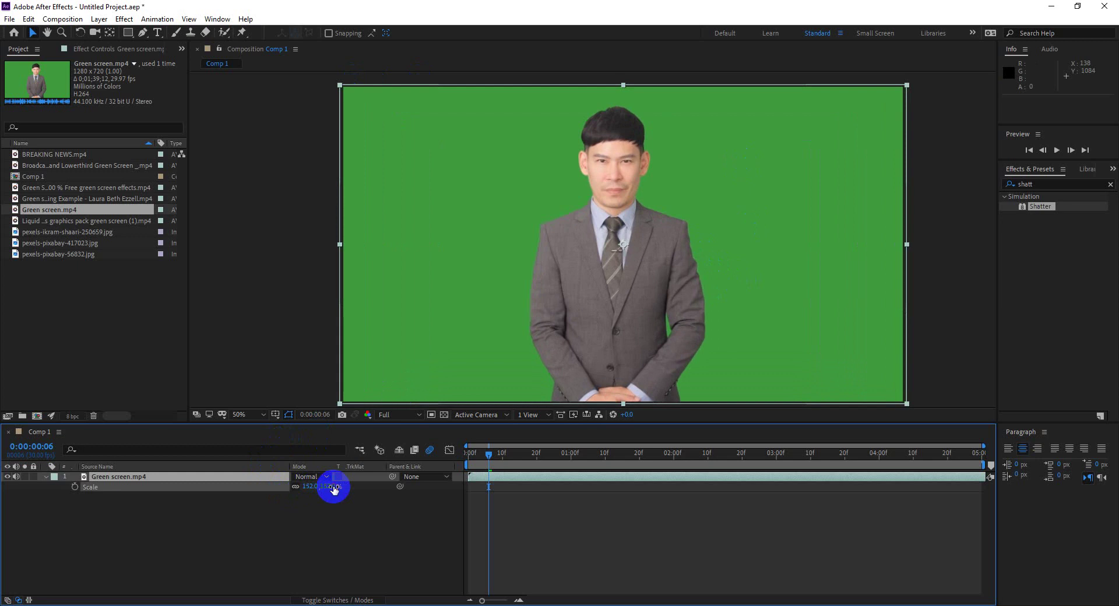
left_click(333, 487)
key("ctrl+z")
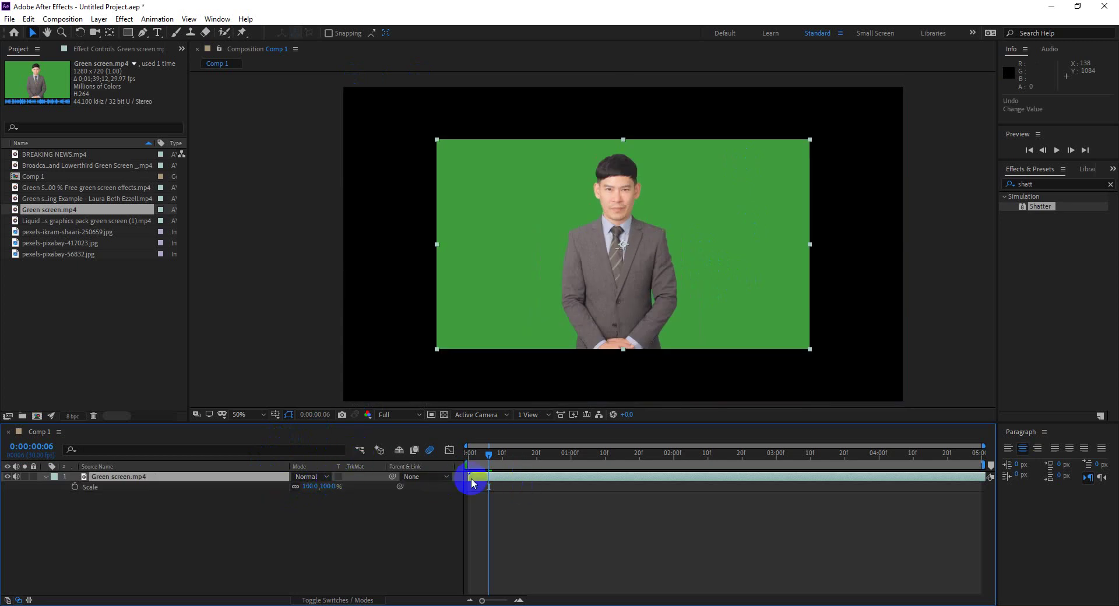
Apply Transform > Fit to Comp so the presenter layer fills the frame at 150%
right_click(497, 476)
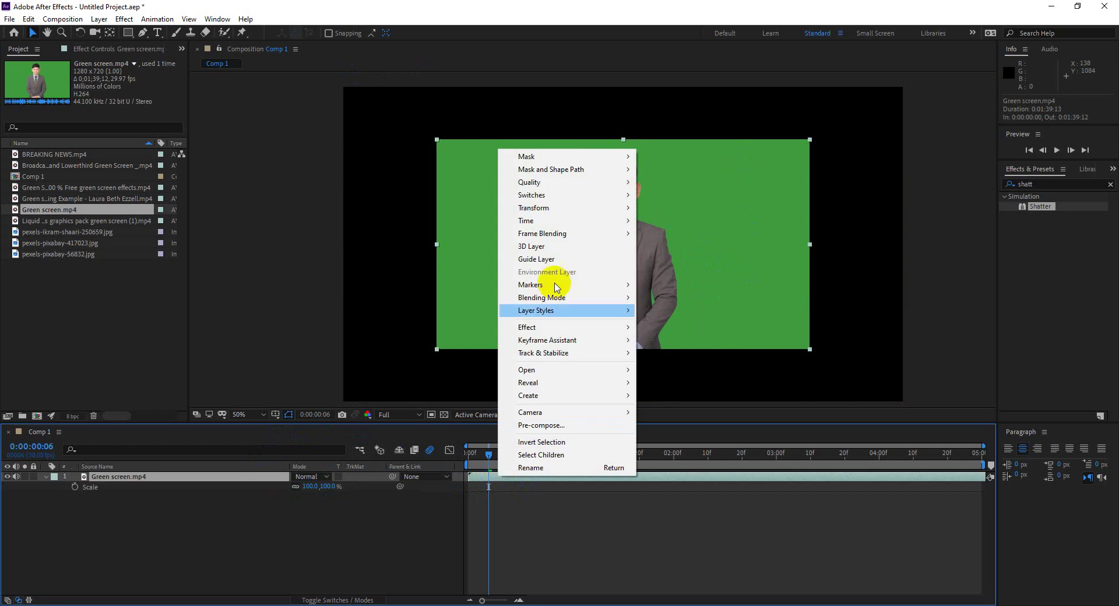
mouse_move(542, 210)
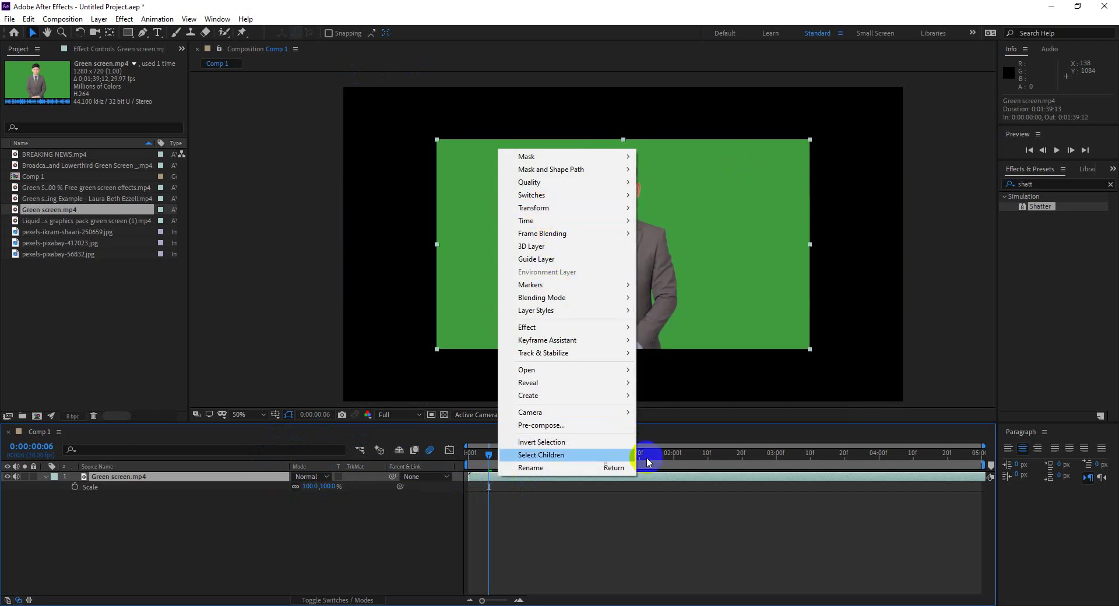
left_click(642, 477)
mouse_move(670, 208)
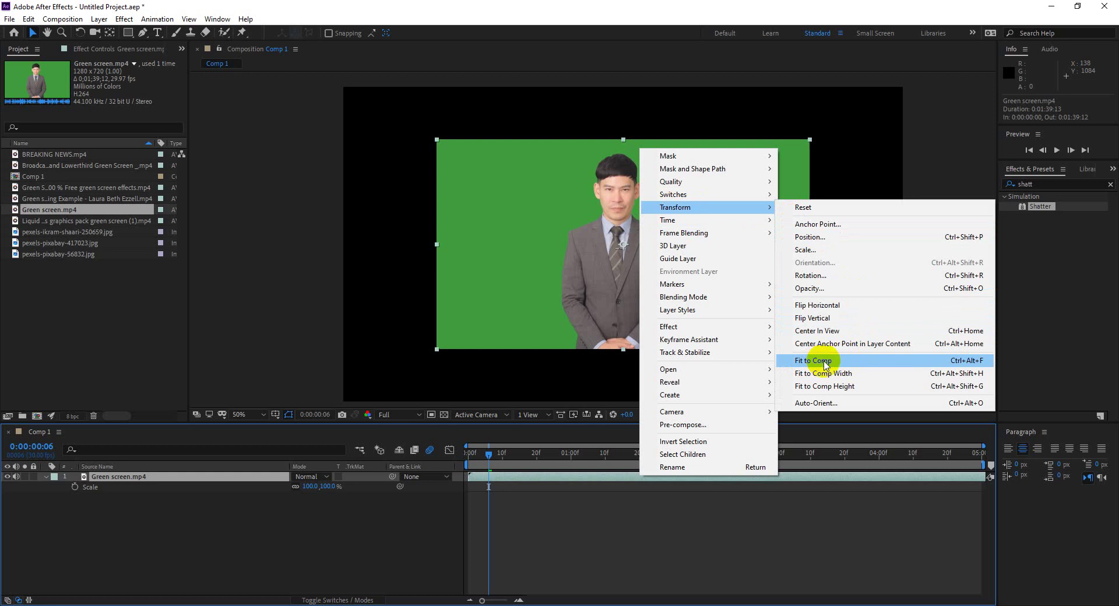
left_click(824, 365)
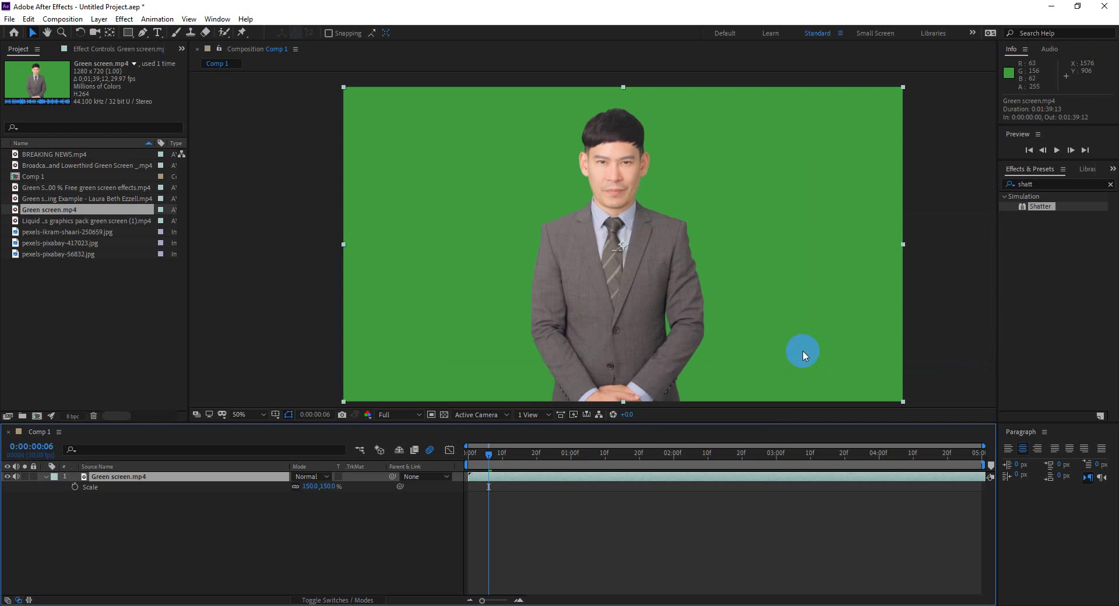
Search Effects & Presets for Keylight and apply Keylight (1.2) to the Green screen.mp4 layer
left_click(1049, 183)
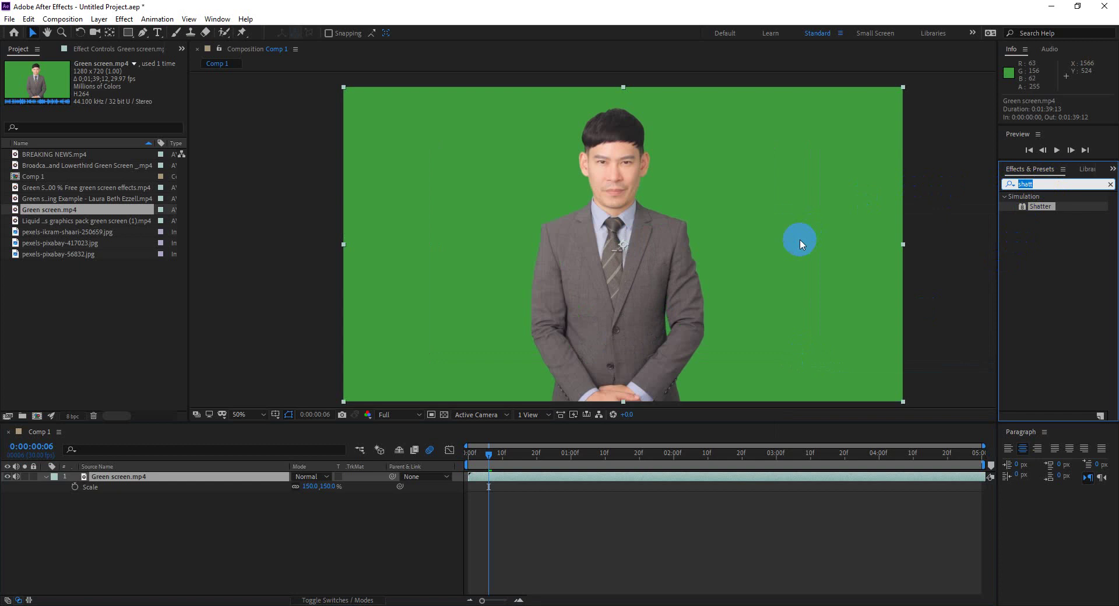
type("ke")
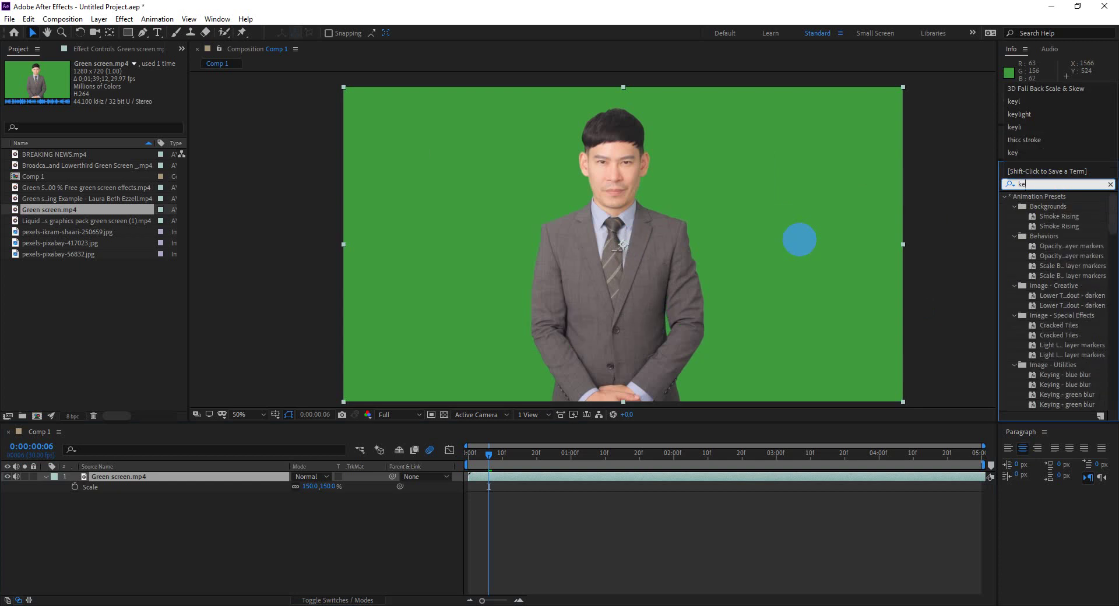
type("y l")
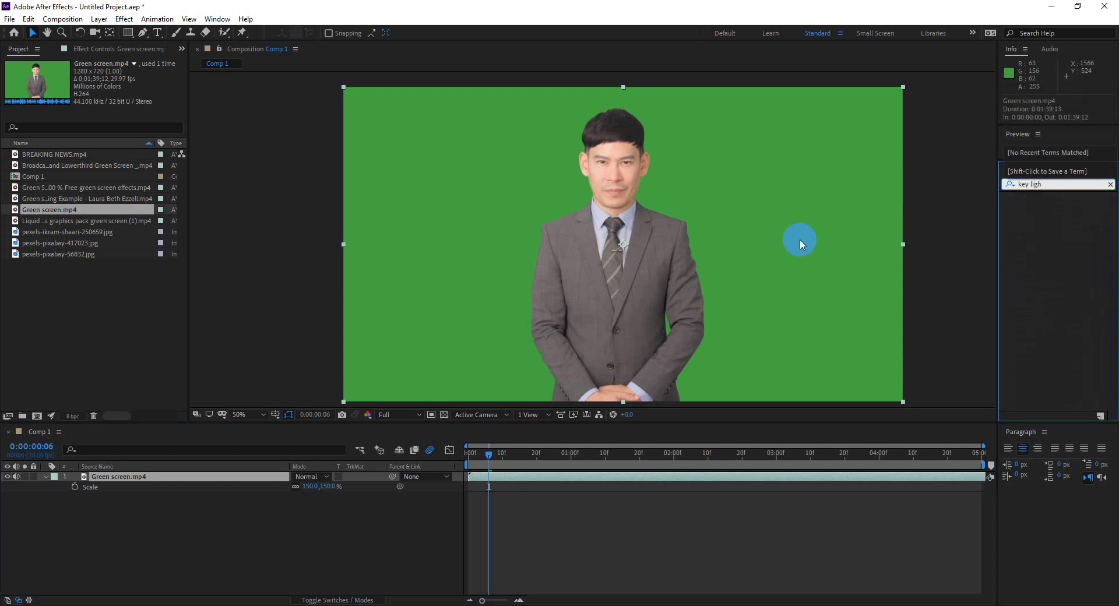
key("BackSpace")
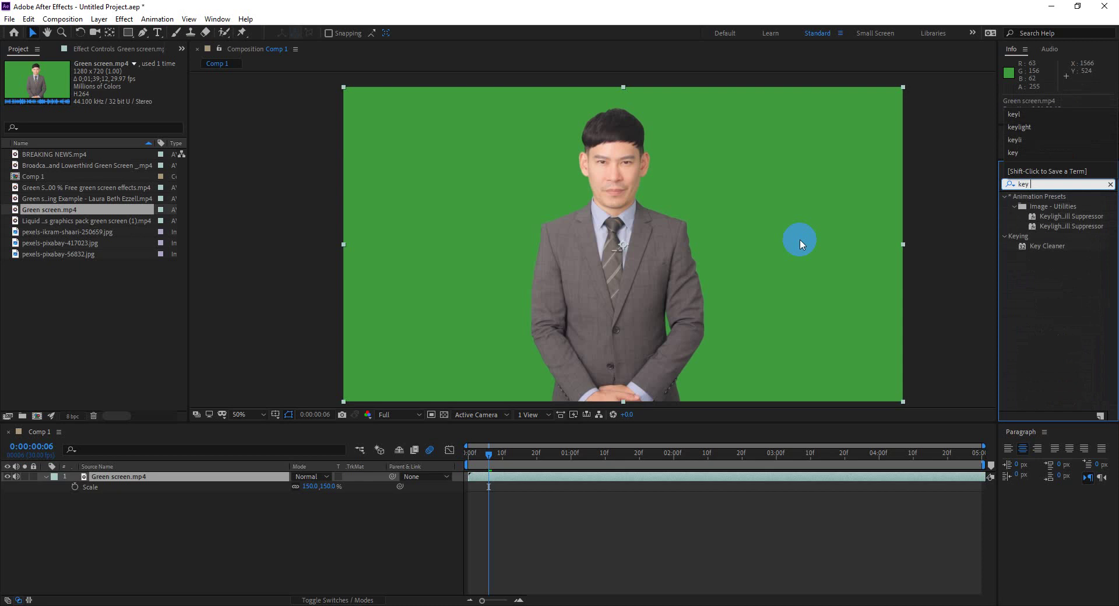
type("lig")
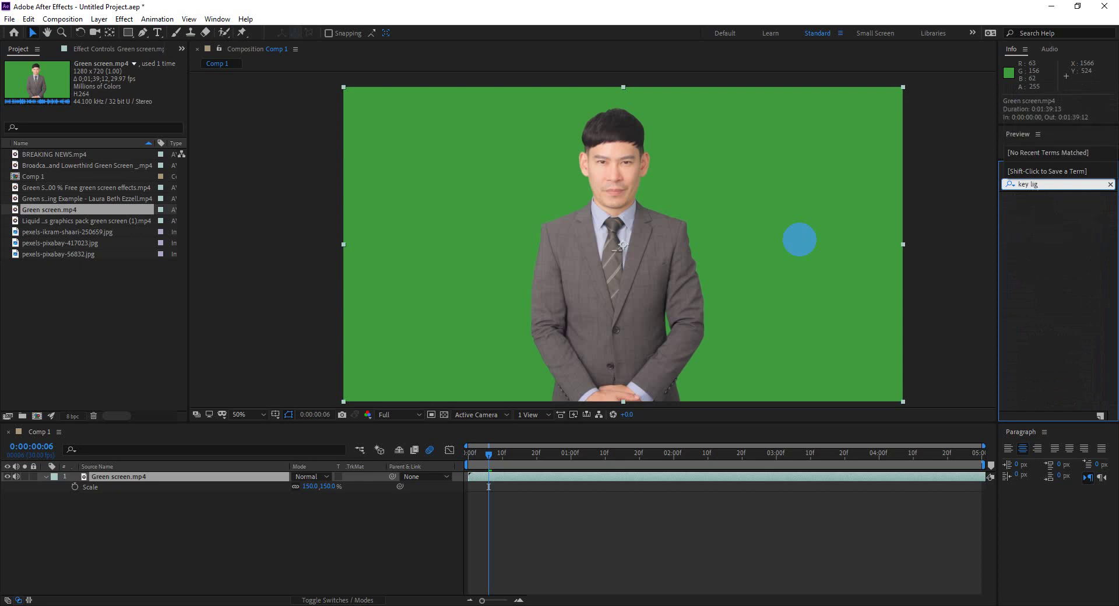
key("BackSpace")
key("BackSpace")
key("BackSpace")
key("BackSpace")
type("lig")
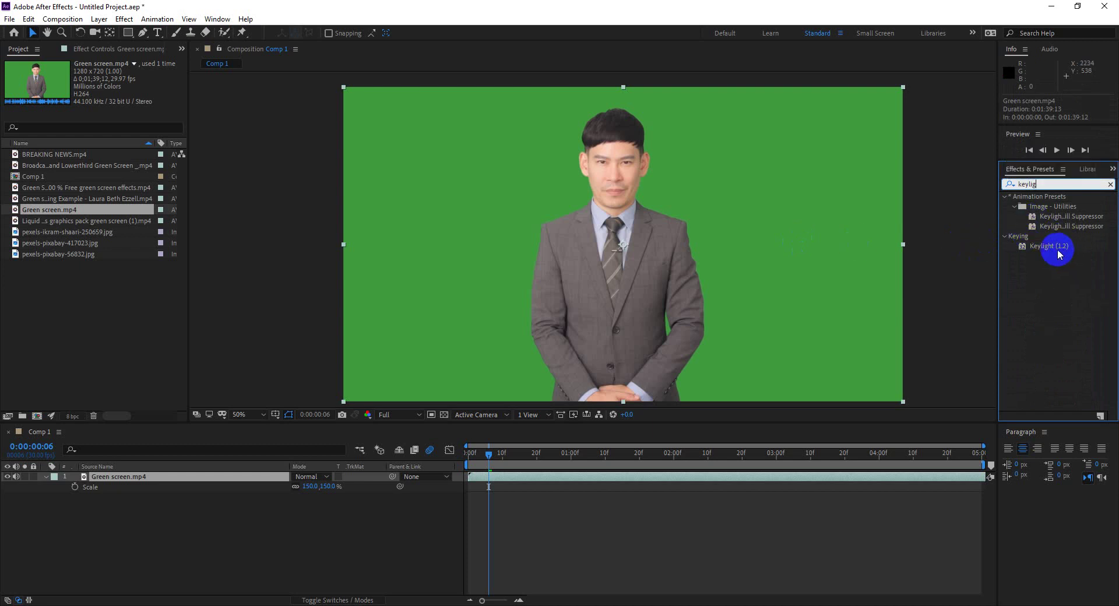
left_click_drag(1058, 255, 638, 203)
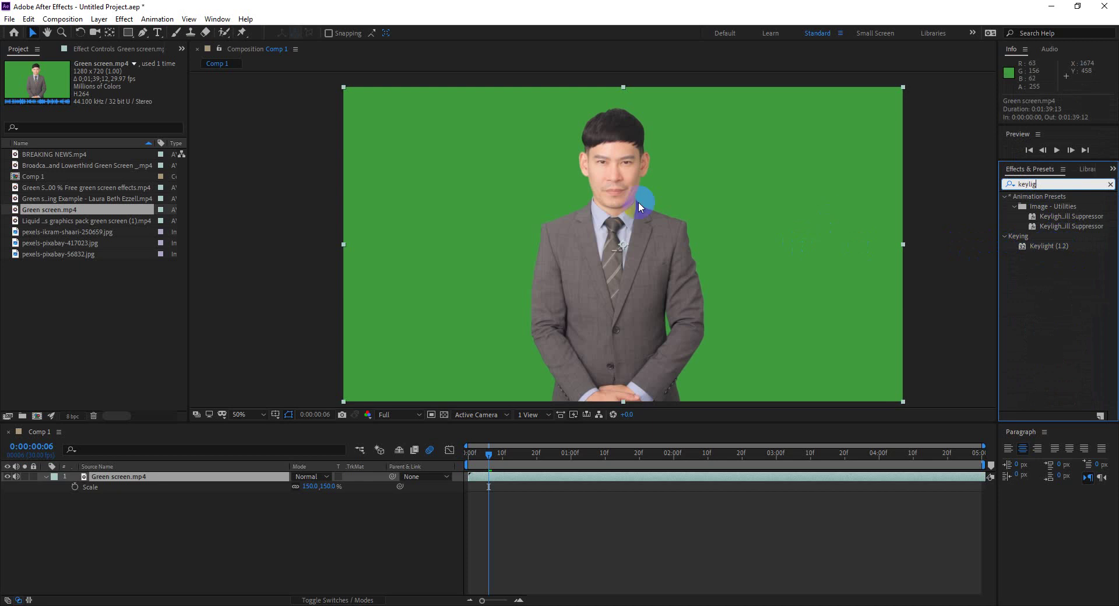
double_click(1037, 251)
Remove the duplicate Keylight effect from the presenter layer
double_click(1050, 249)
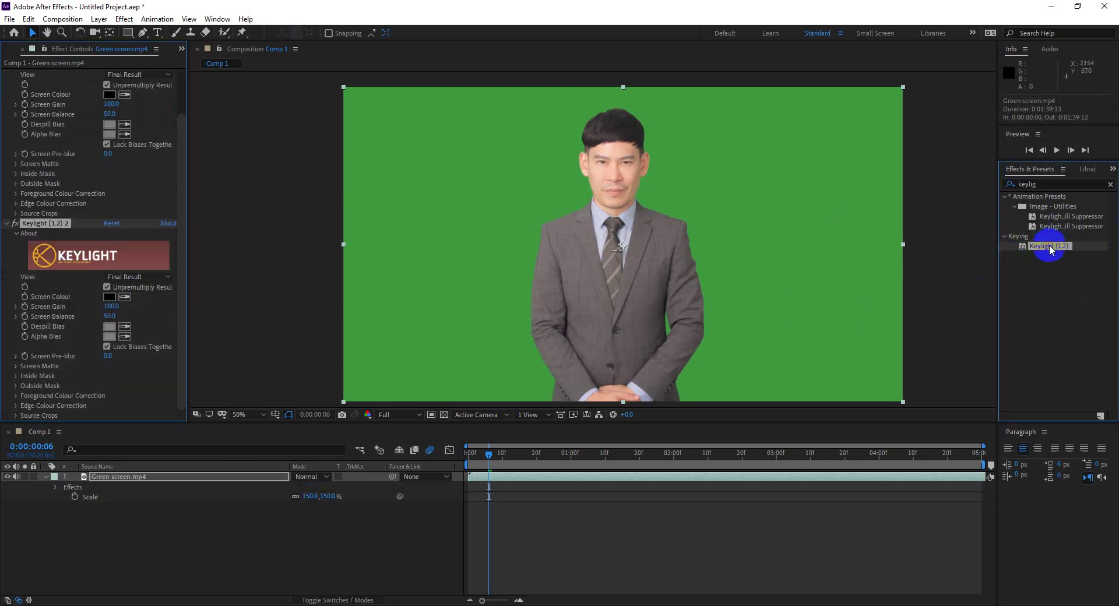
scroll(21, 212, "up", 2)
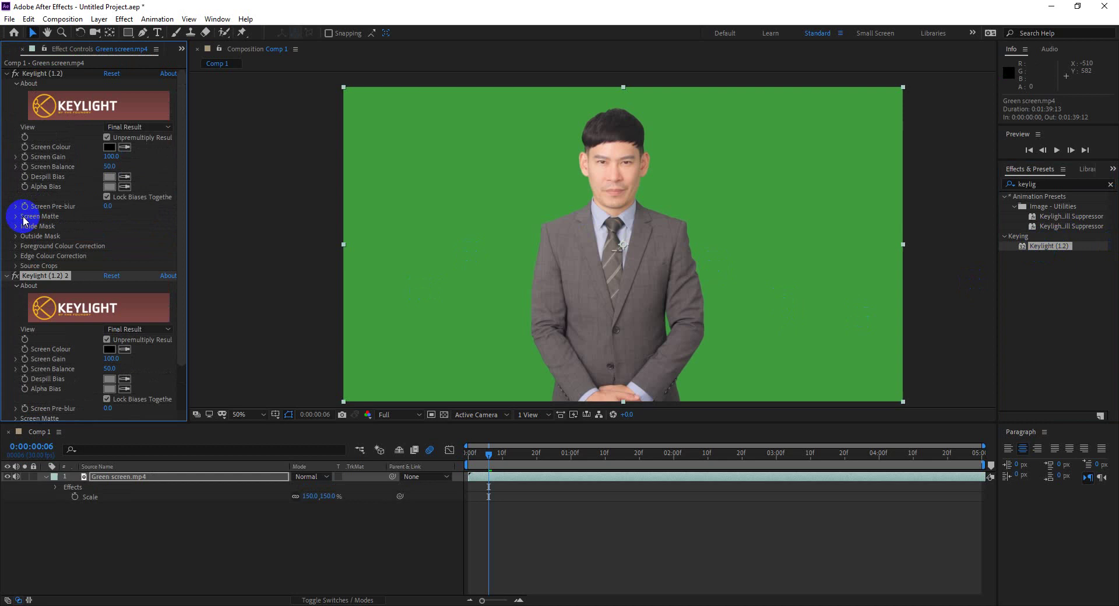
left_click(50, 81)
key("Delete")
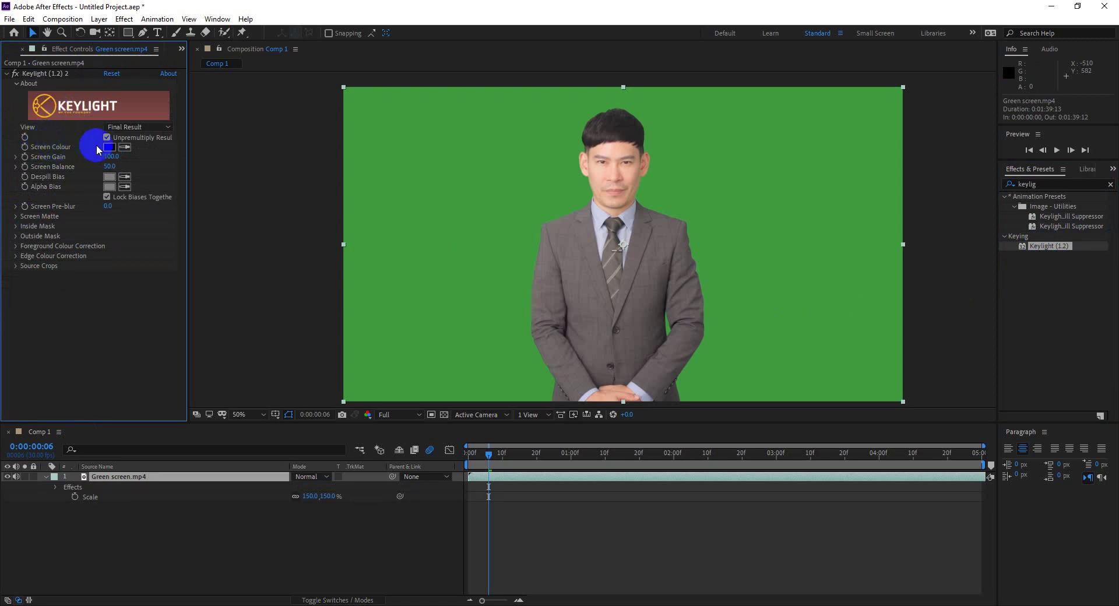
Set Keylight's Screen Colour to the green backdrop and preview the keyed presenter over black
left_click(125, 148)
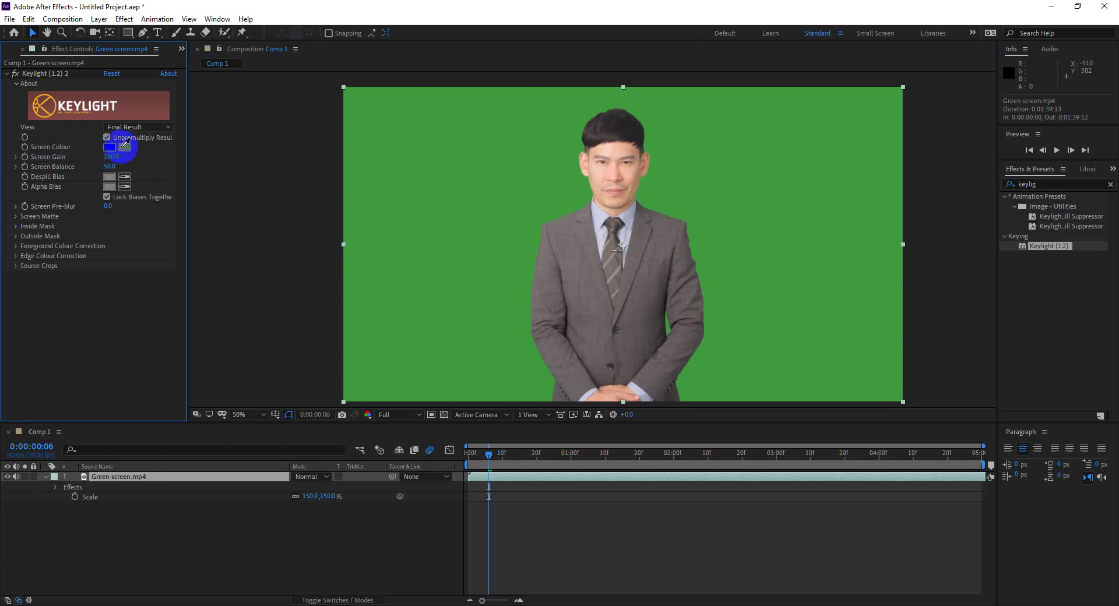
left_click(539, 186)
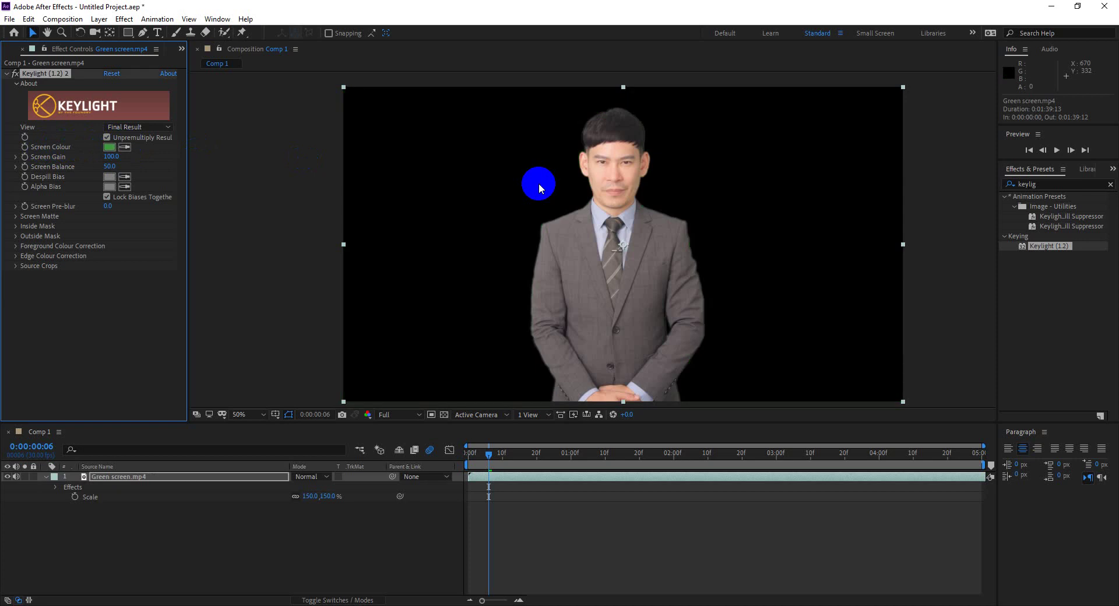
left_click(418, 531)
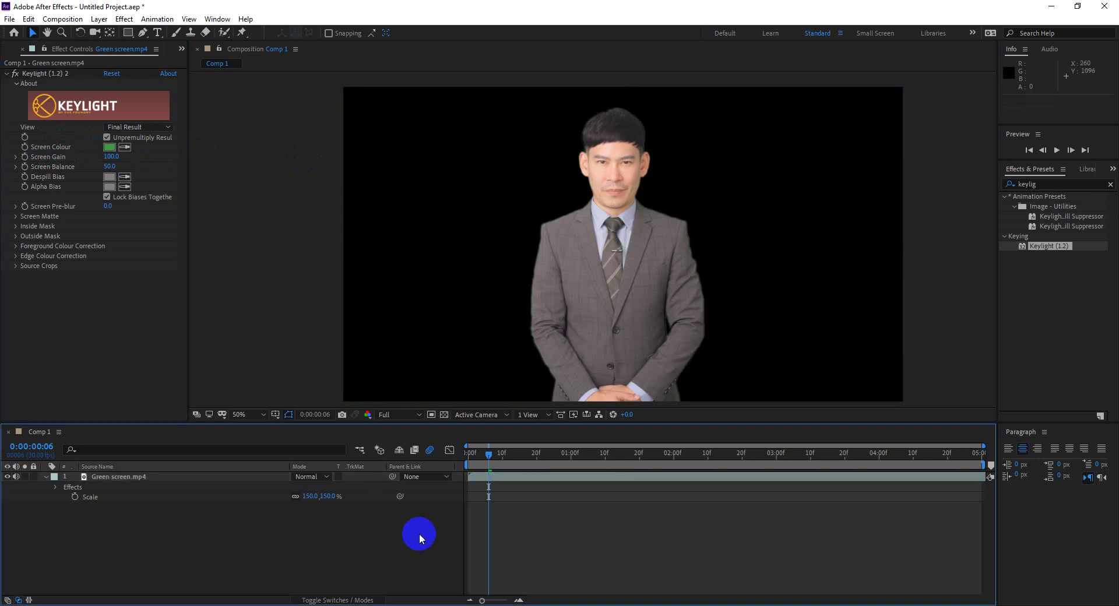
key("space")
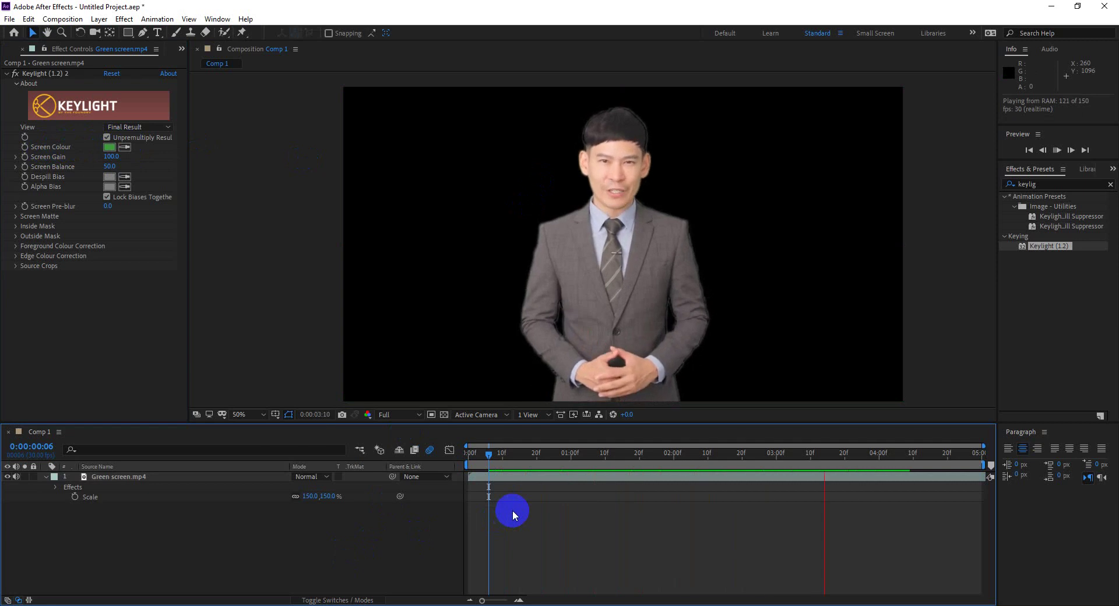
key("space")
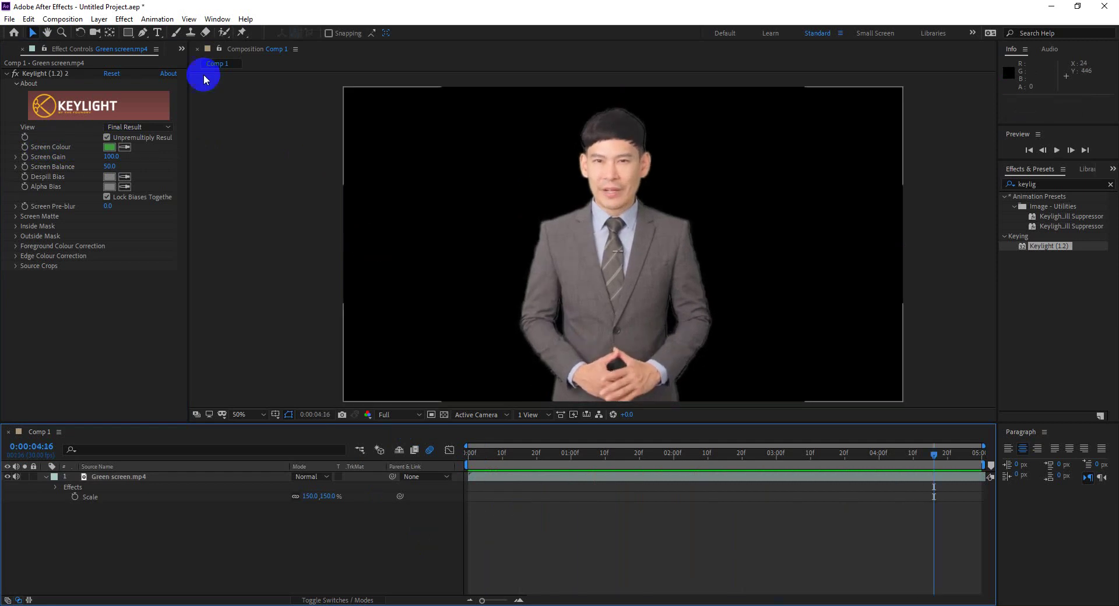
Place BREAKING NEWS.mp4 in Comp 1 as a layer beneath the Green screen.mp4 presenter
left_click(182, 49)
left_click(205, 62)
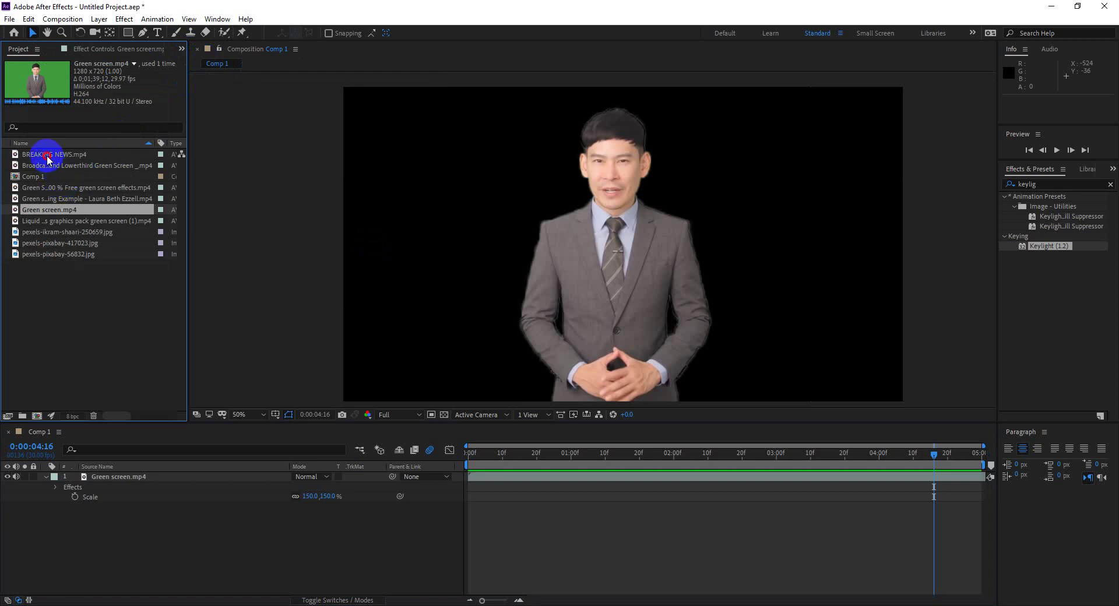
left_click_drag(47, 155, 952, 487)
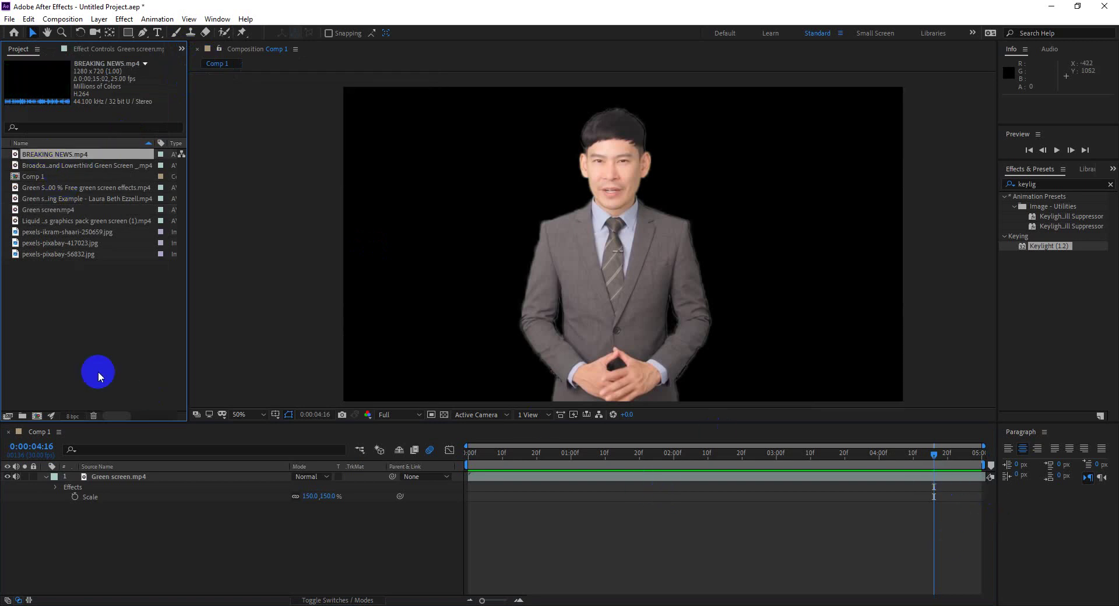
mouse_move(951, 487)
left_mouse_down()
mouse_move(123, 536)
mouse_move(116, 551)
left_mouse_up()
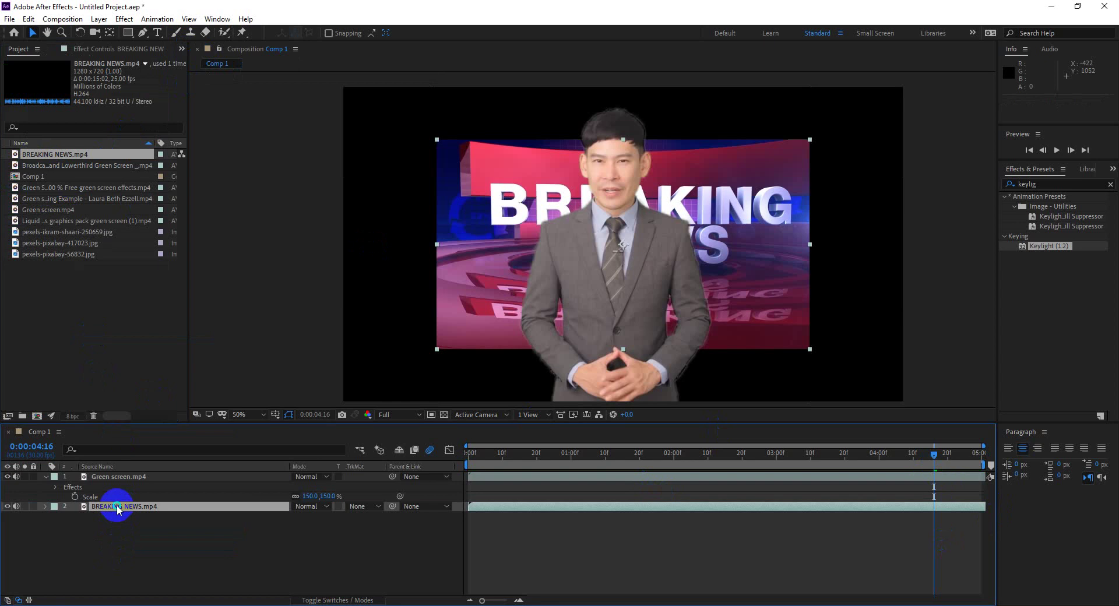
Fit the BREAKING NEWS layer to the composition width and mute its audio
right_click(117, 509)
mouse_move(166, 237)
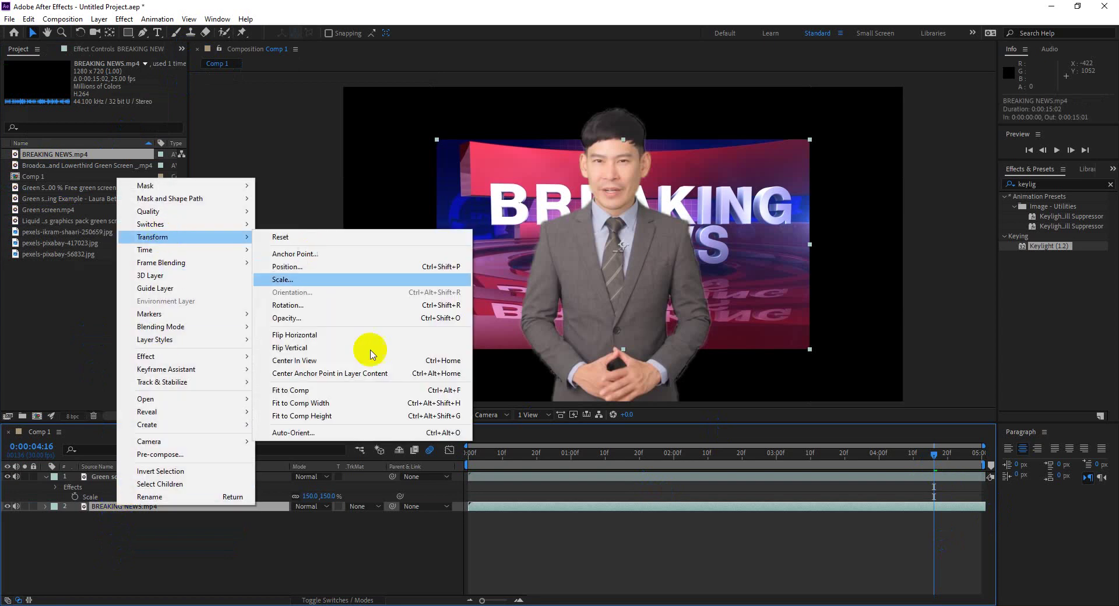
left_click(306, 402)
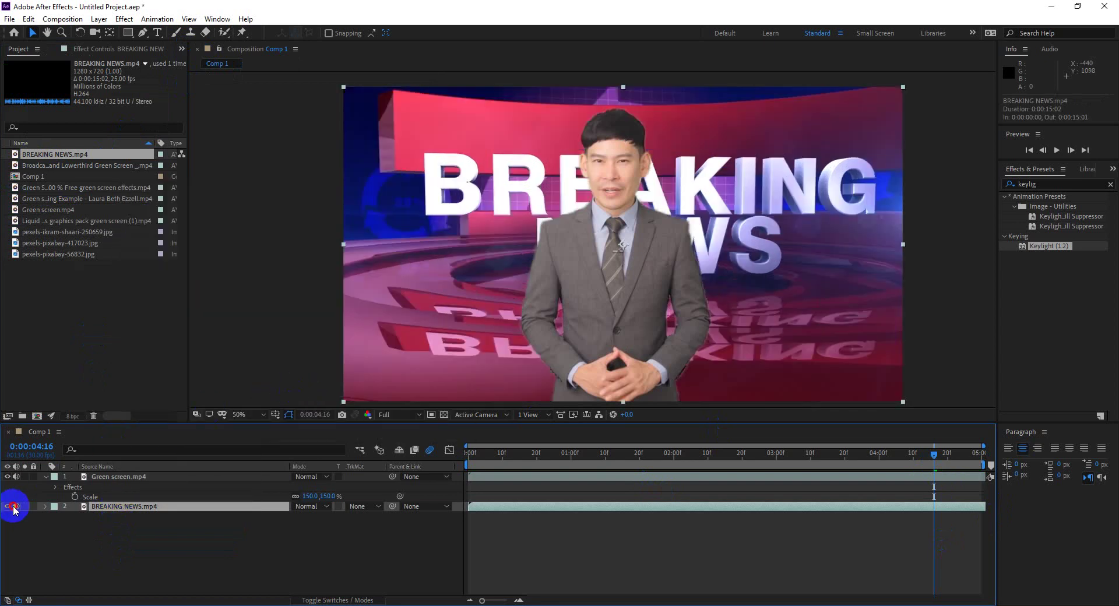
left_click(14, 506)
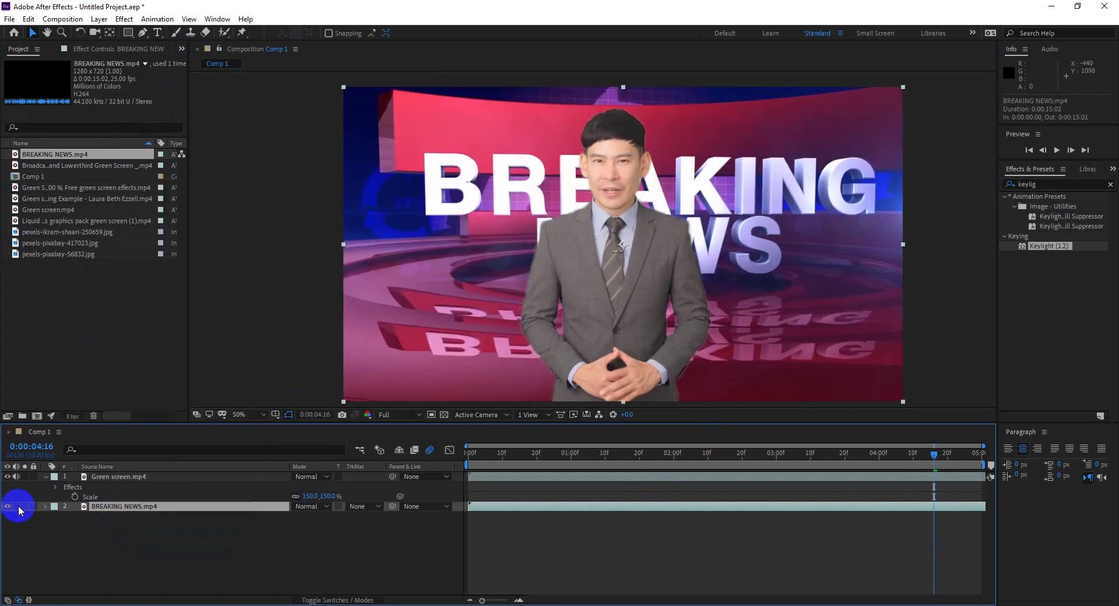
left_click(47, 478)
left_click_drag(934, 455, 445, 453)
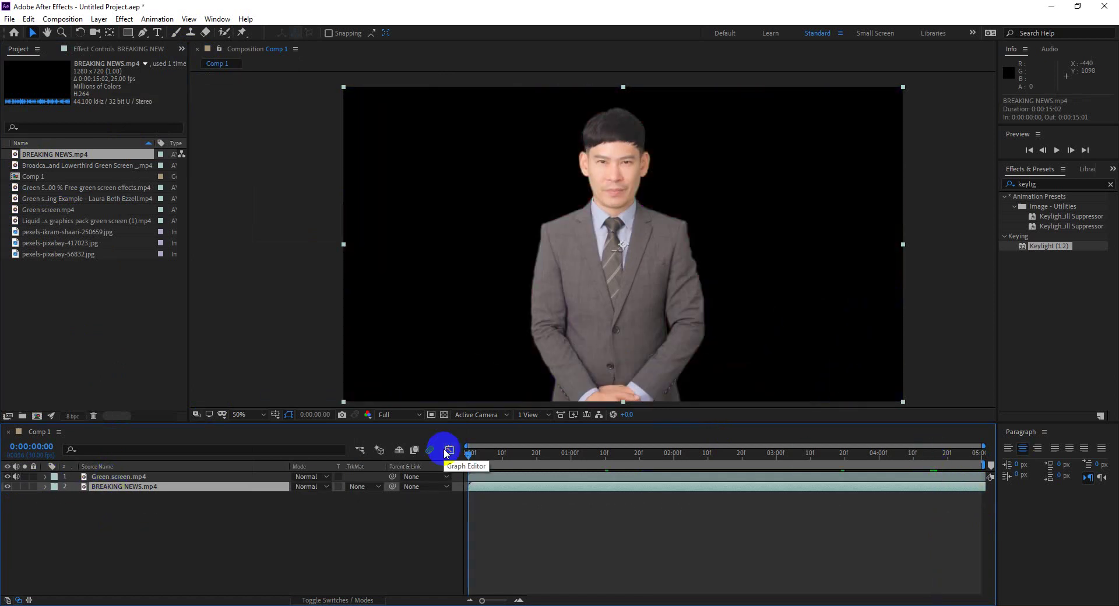
Lengthen Comp 1's duration to 0:00:20:00
key("ctrl+k")
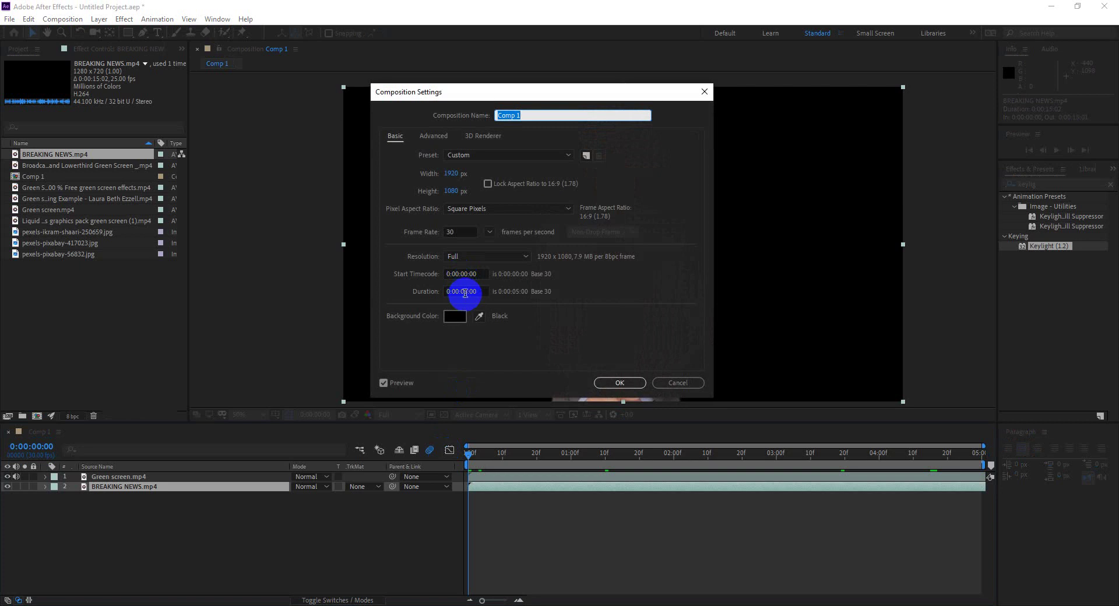
left_click(471, 291)
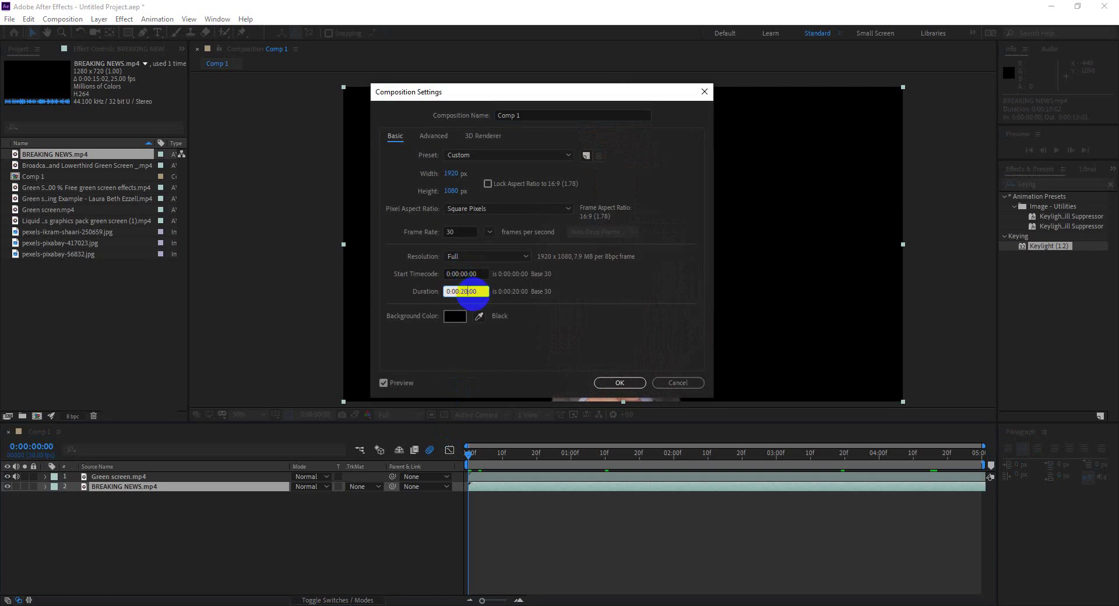
left_click(606, 381)
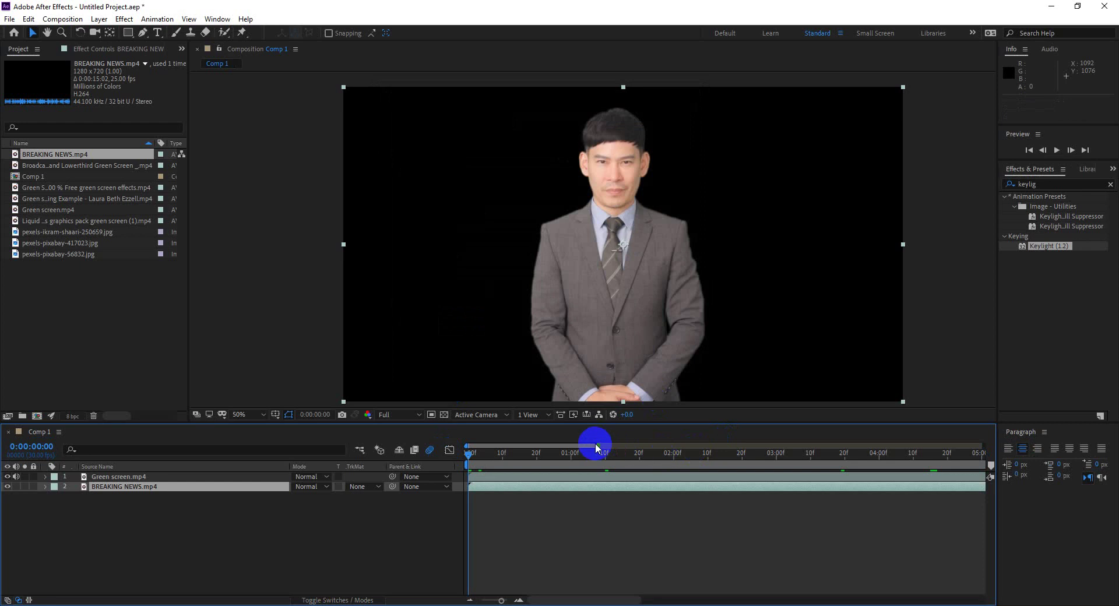
Start the BREAKING NEWS background 7 frames earlier, hide the presenter layer, and preview it
left_click_drag(596, 447, 991, 446)
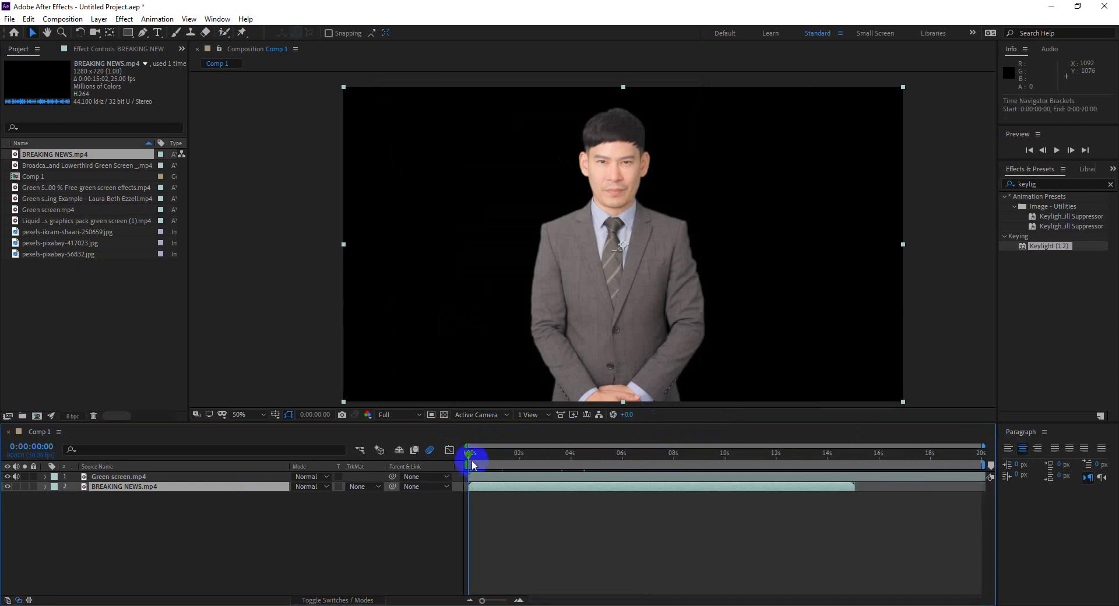
left_click_drag(474, 456, 469, 457)
left_click_drag(484, 493, 479, 489)
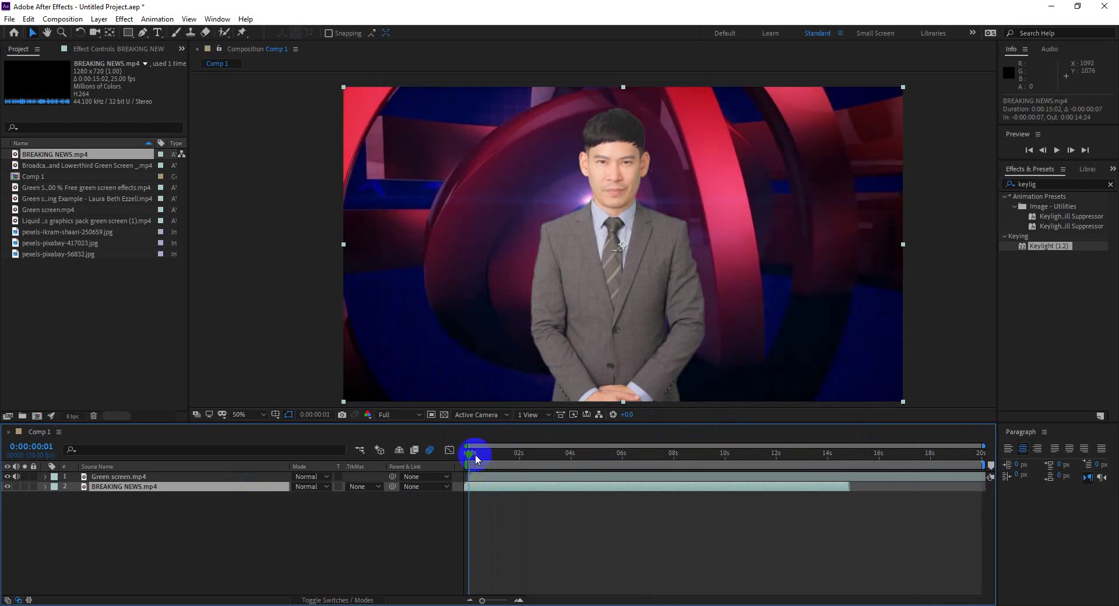
left_click(8, 476)
key("space")
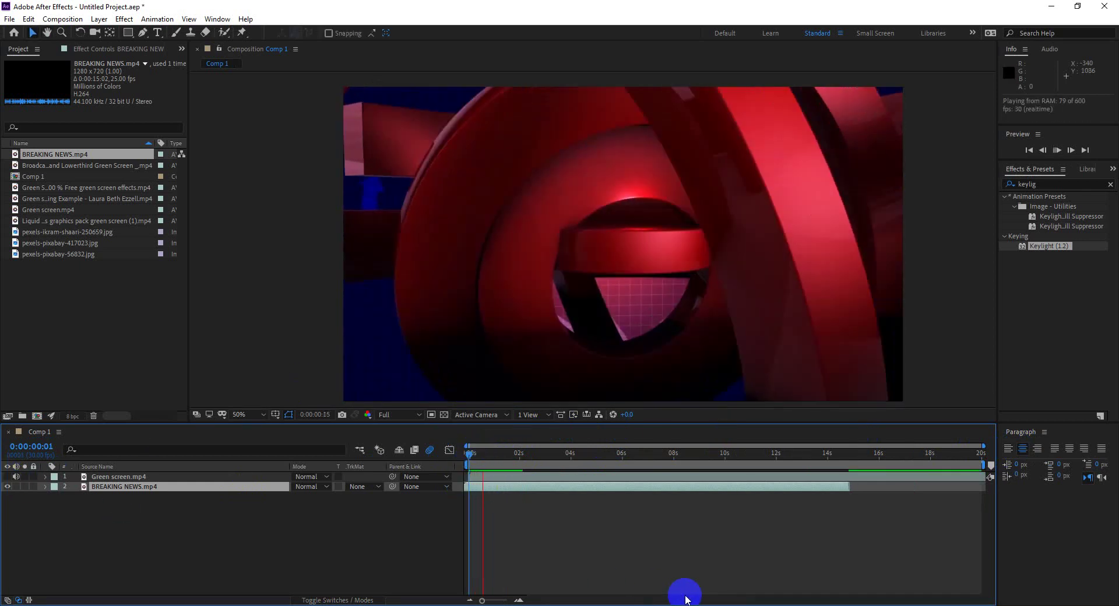
Preview the BREAKING NEWS background playing alone in Comp 1
key("space")
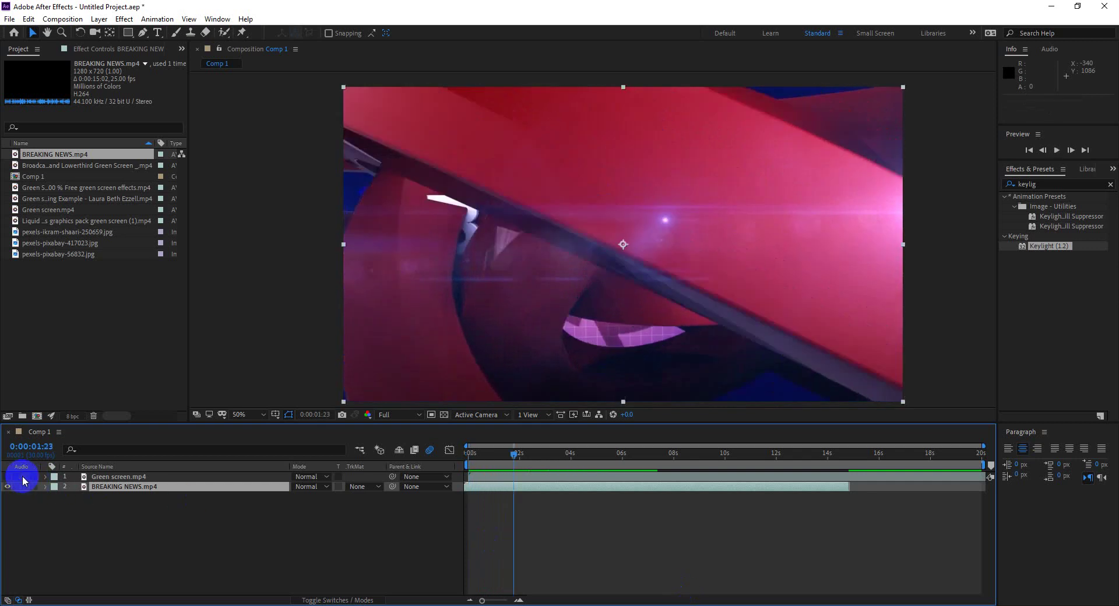
key("space")
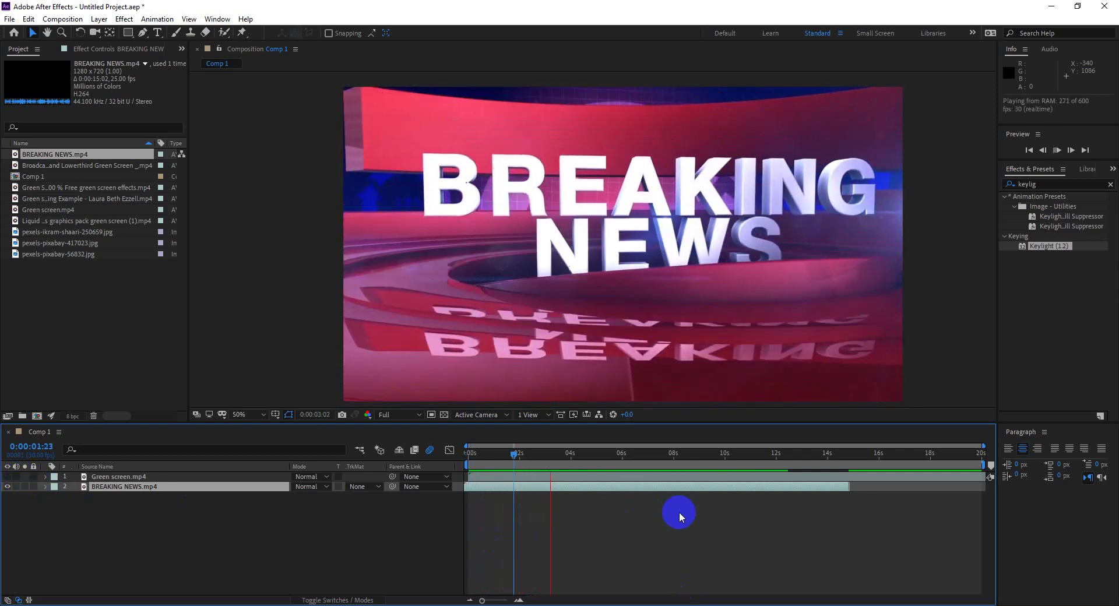
left_click(576, 487)
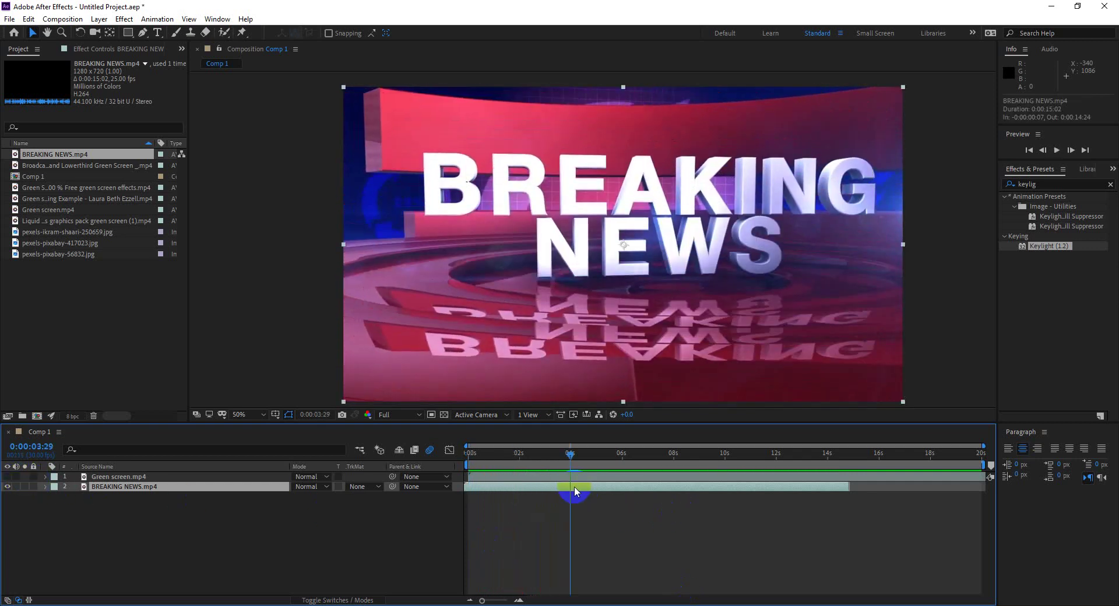
left_click(704, 524)
key("space")
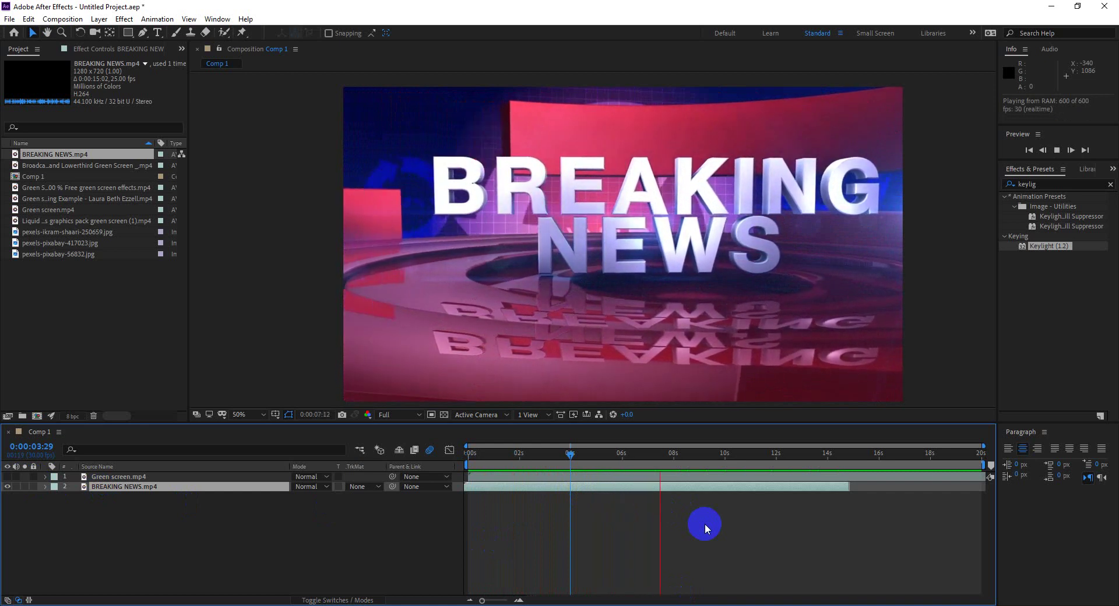
key("space")
Browse the Project panel footage and images, then bring up the Green Screen Footage folder
left_click(38, 167)
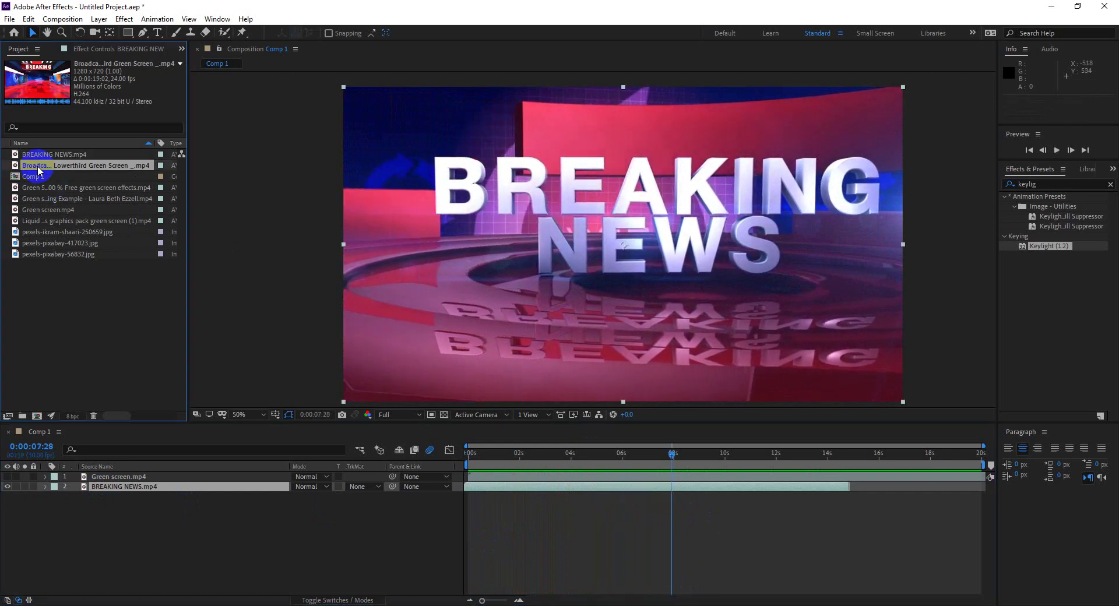
left_click(40, 188)
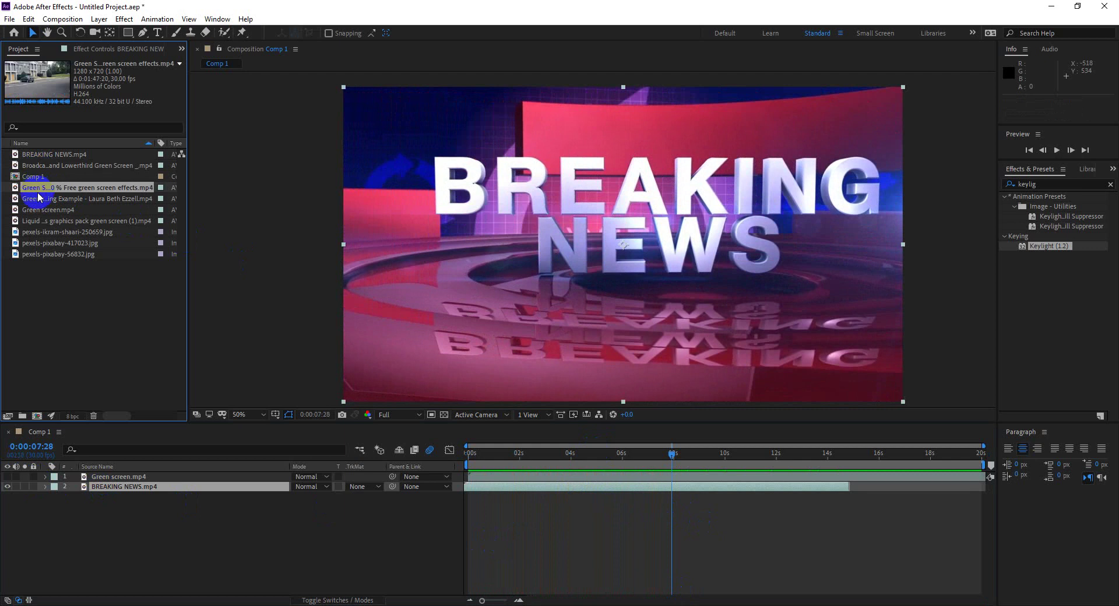
left_click(39, 199)
left_click(40, 211)
left_click(41, 222)
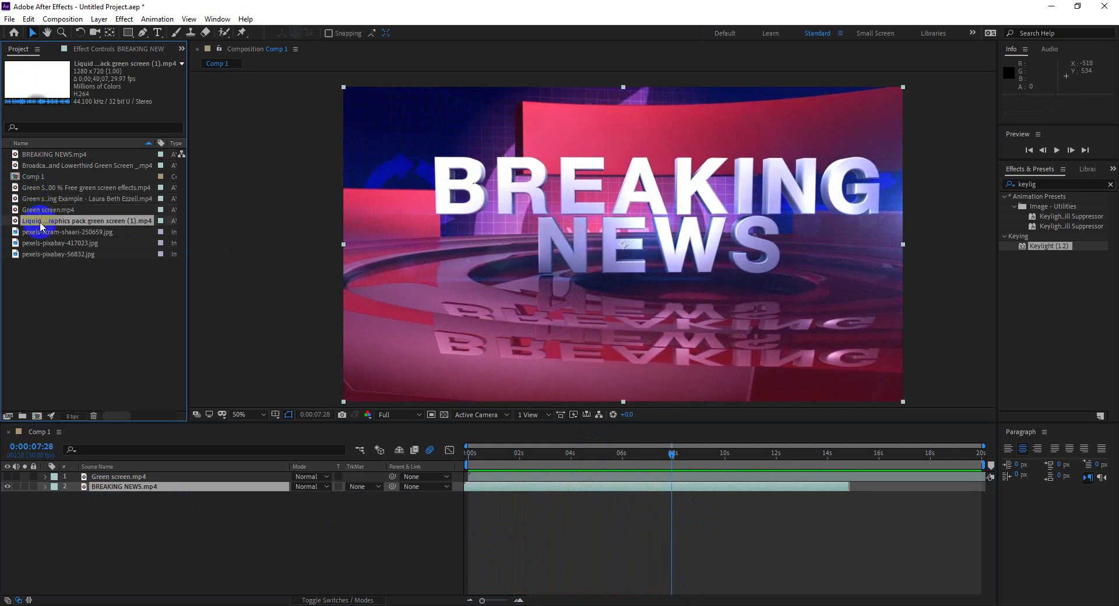
left_click(41, 233)
left_click(43, 244)
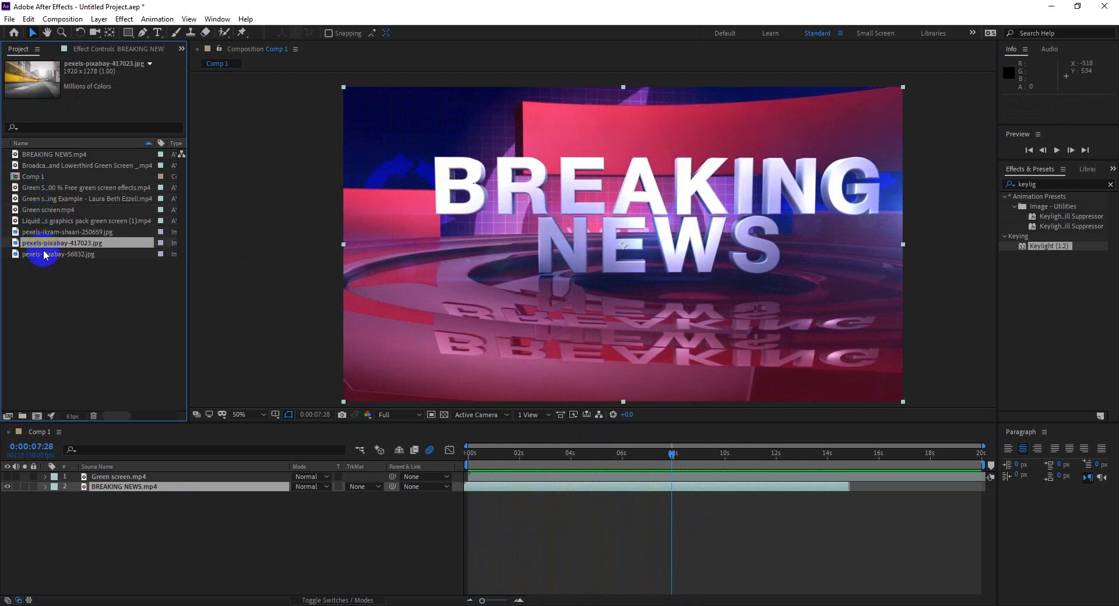
left_click(41, 255)
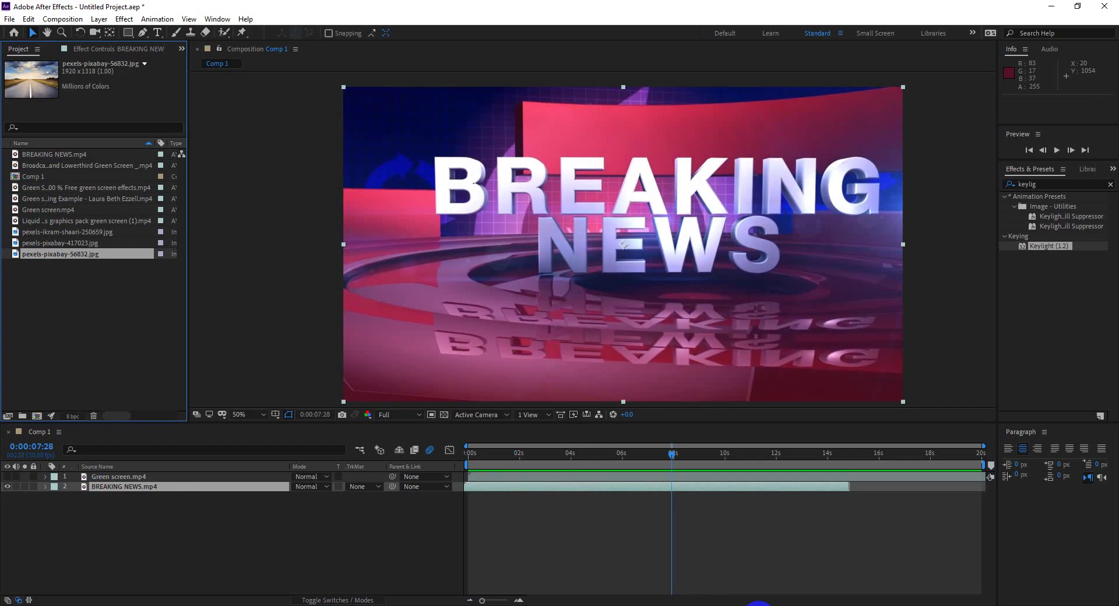
left_click(758, 605)
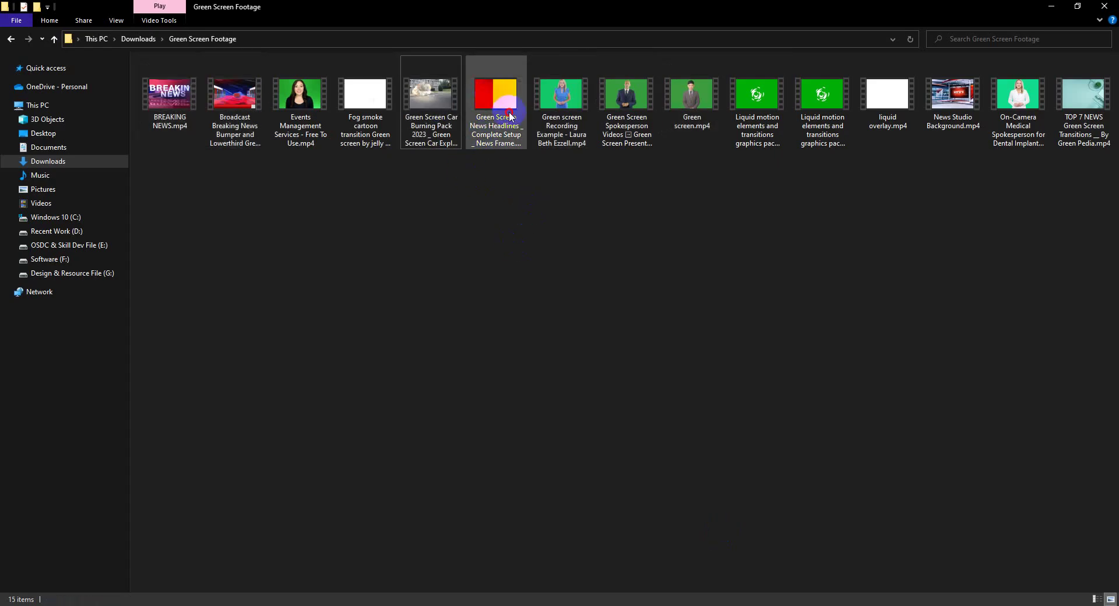
Import Green Screen News Headlines _ Complete Setup _ News Frame.mp4 into the After Effects project
left_click_drag(509, 115, 720, 106)
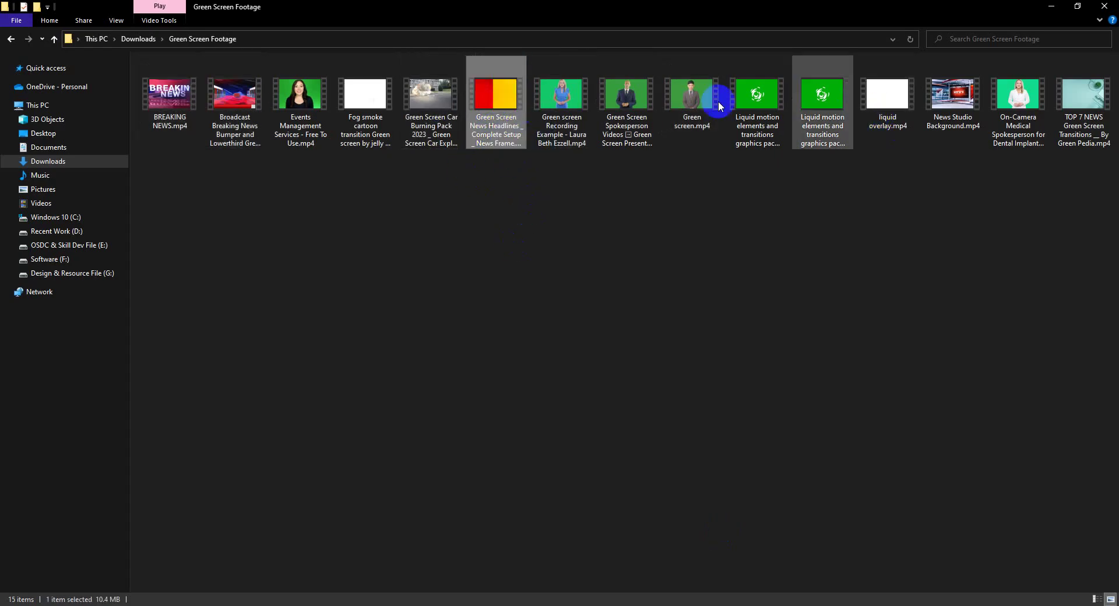
left_click_drag(720, 106, 490, 105)
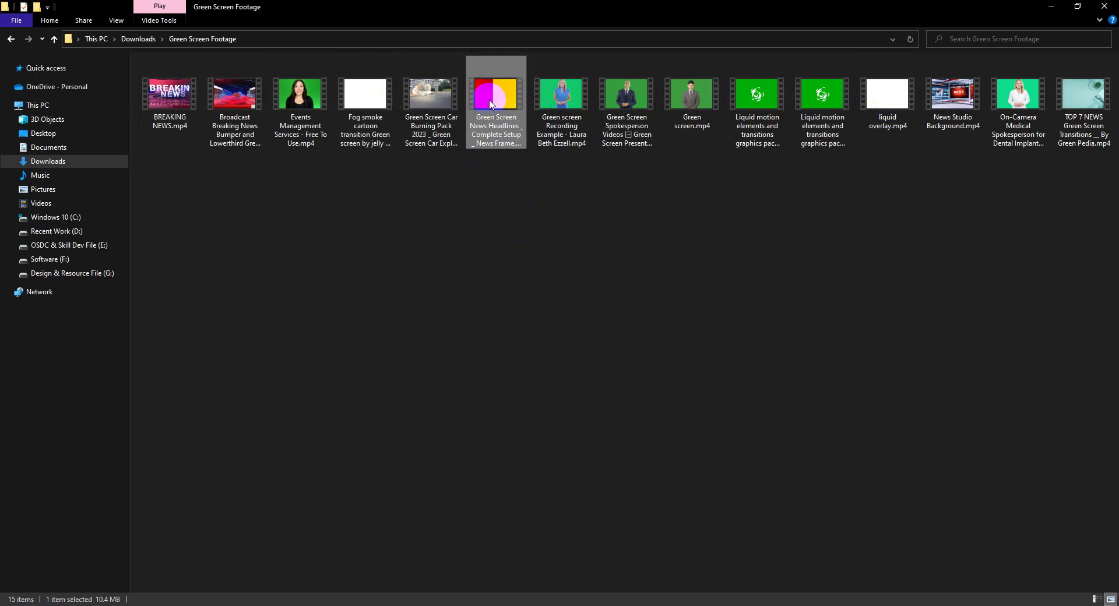
double_click(491, 104)
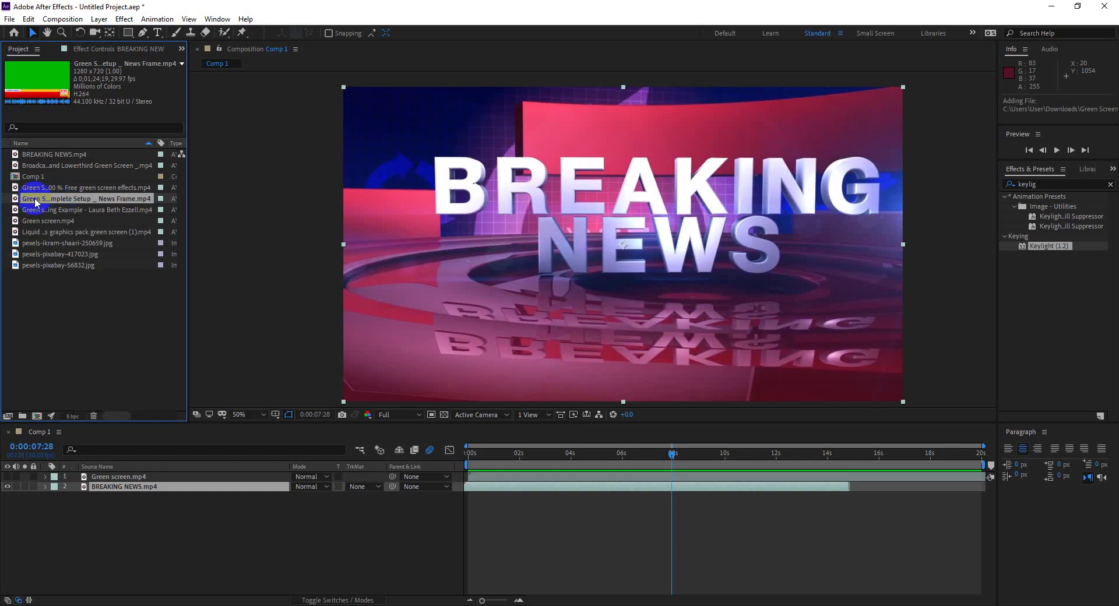
Add the News Frame clip to Comp 1 as layer 1 and scrub to where it settles
left_click_drag(33, 201, 503, 473)
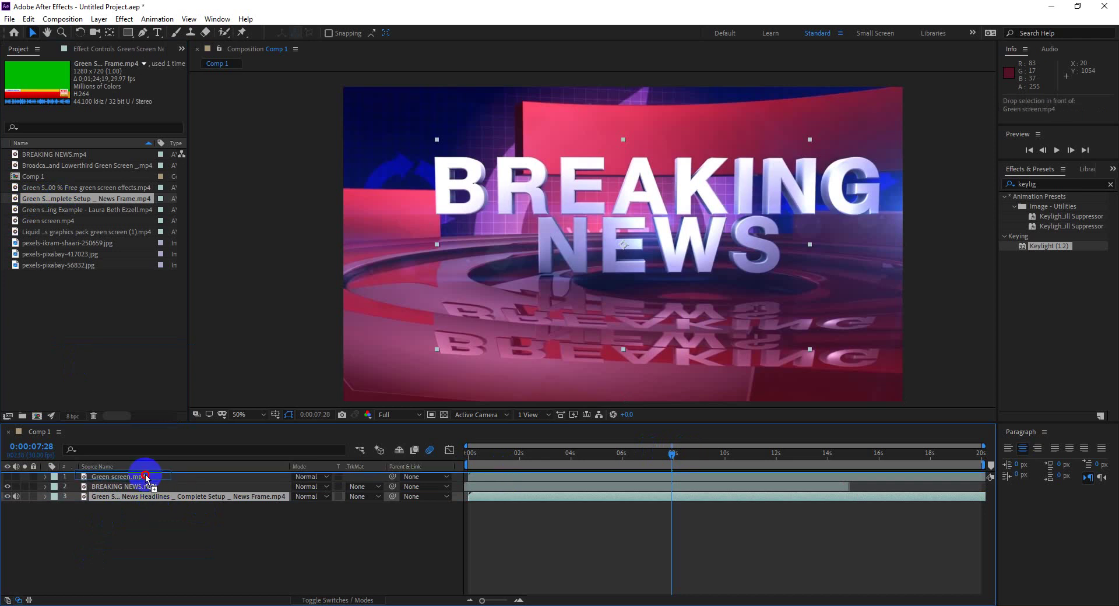
left_click_drag(149, 490, 145, 473)
mouse_move(671, 456)
left_mouse_down()
mouse_move(563, 473)
mouse_move(783, 464)
left_mouse_up()
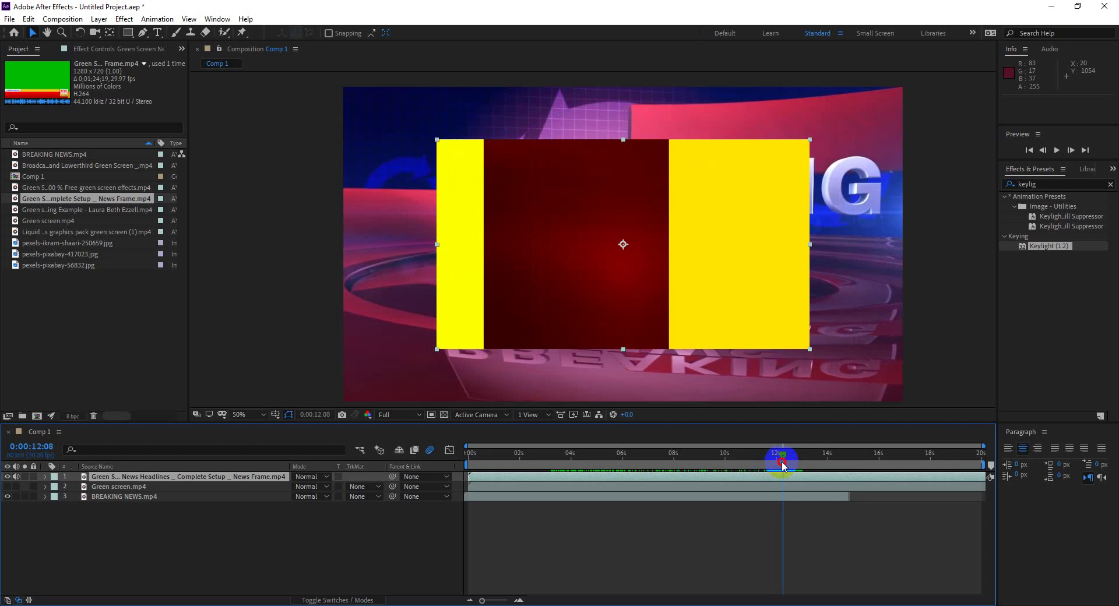
left_click_drag(783, 464, 782, 466)
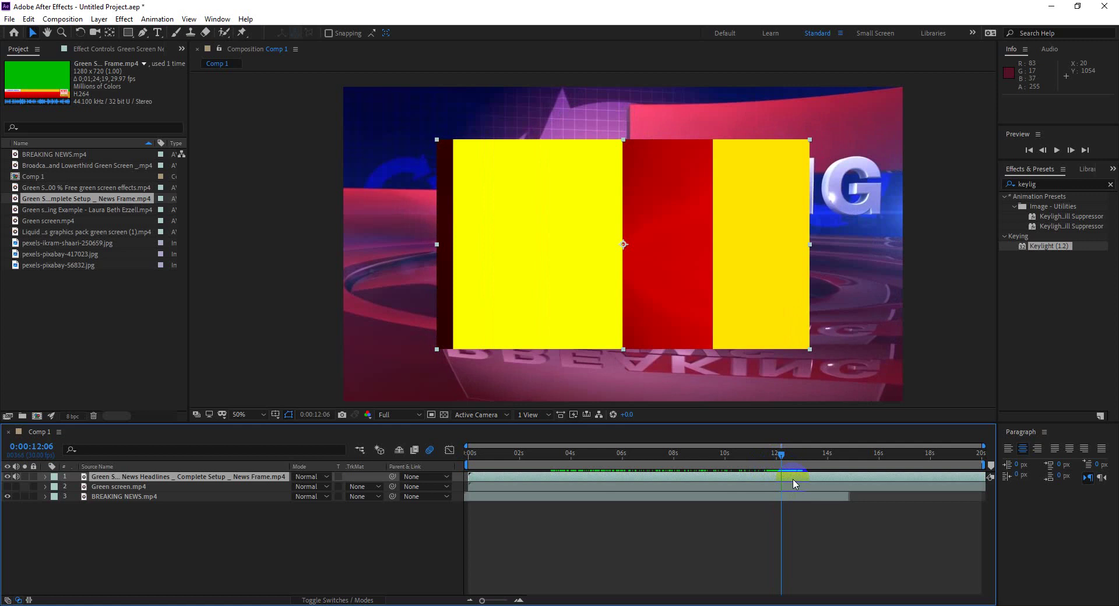
left_click(501, 515)
Split the News Frame layer at 0:00:12:06 and delete the part before the split
left_click(27, 19)
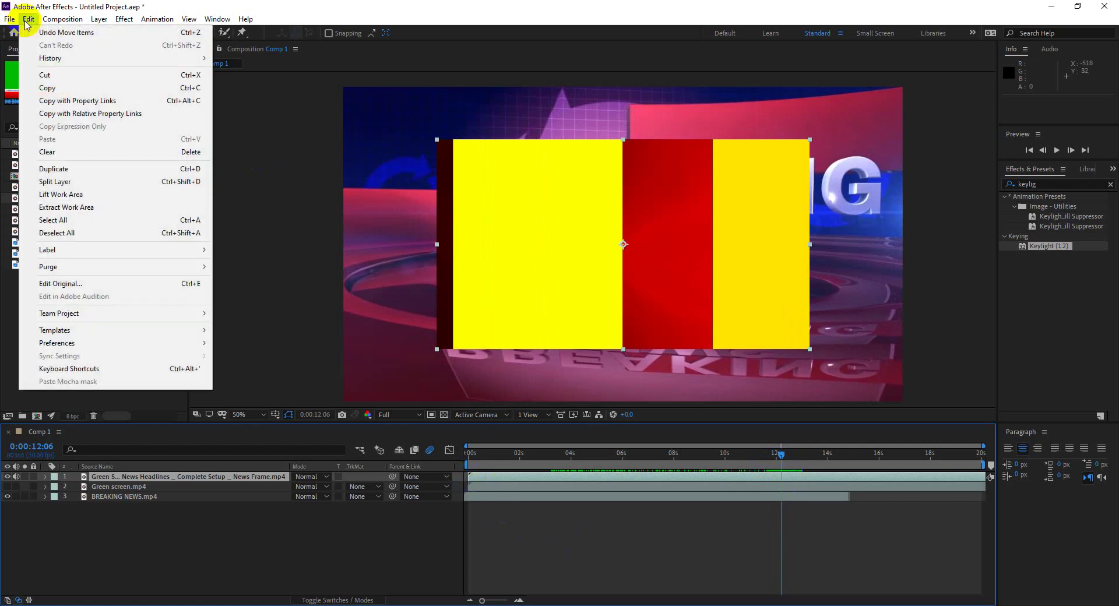
left_click(69, 189)
left_click(681, 487)
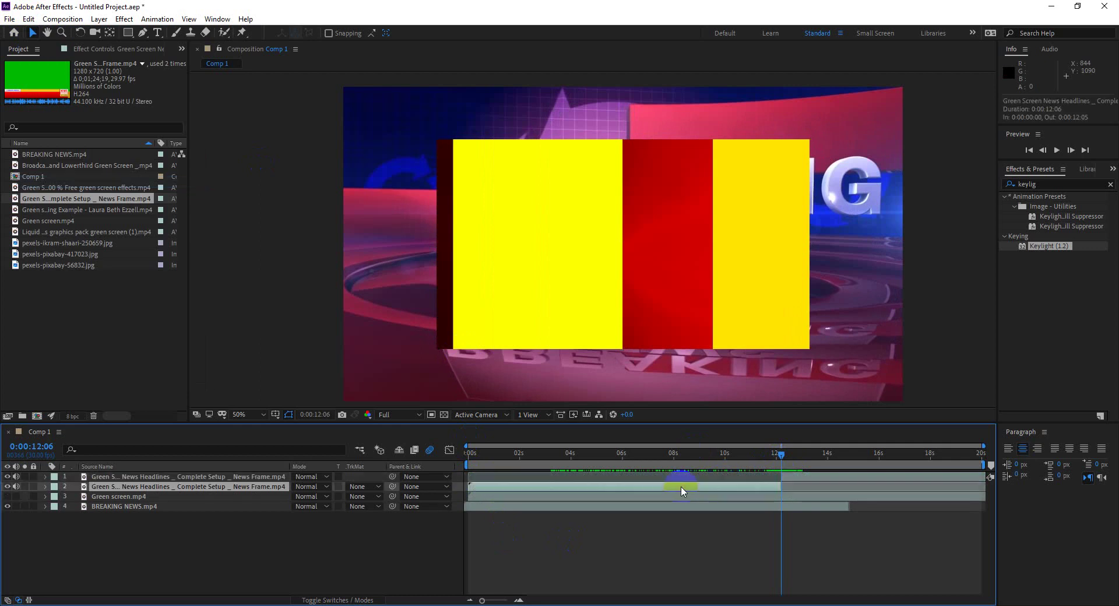
key("Delete")
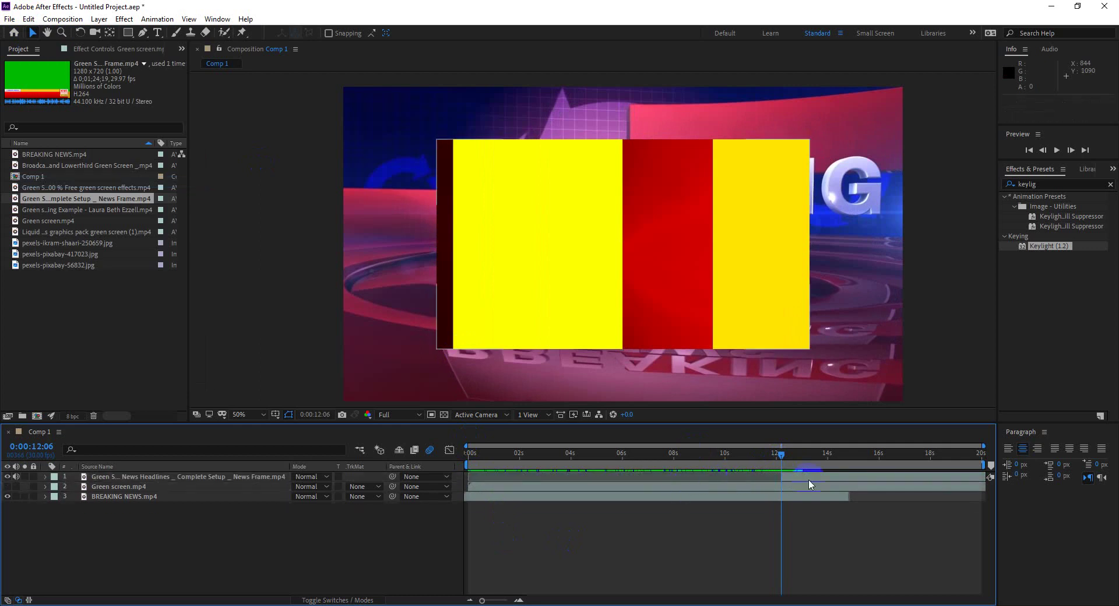
Slide the News Frame clip to start near 6 seconds and fit it to the comp
mouse_move(783, 463)
left_mouse_down()
mouse_move(570, 452)
mouse_move(652, 459)
left_mouse_up()
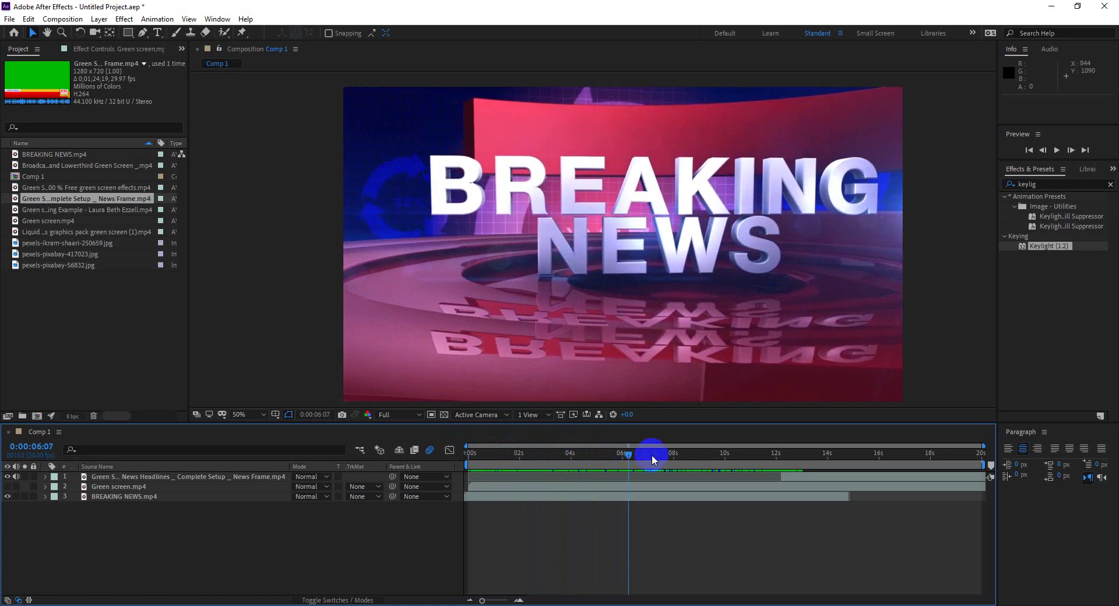
left_click(758, 477)
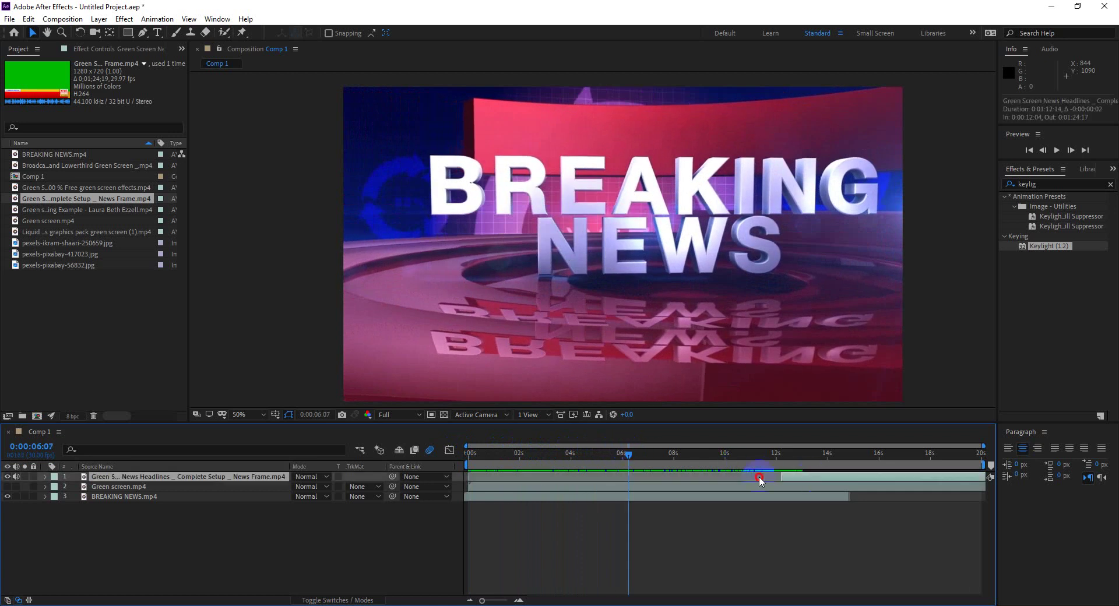
left_click_drag(659, 480, 660, 478)
right_click(660, 479)
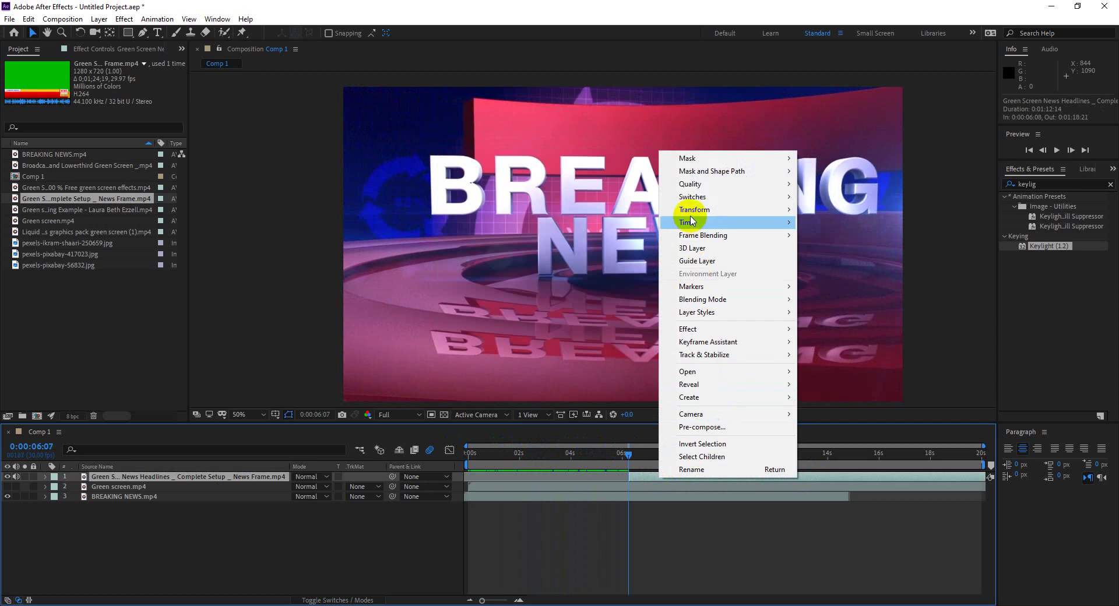
mouse_move(691, 213)
left_click(851, 362)
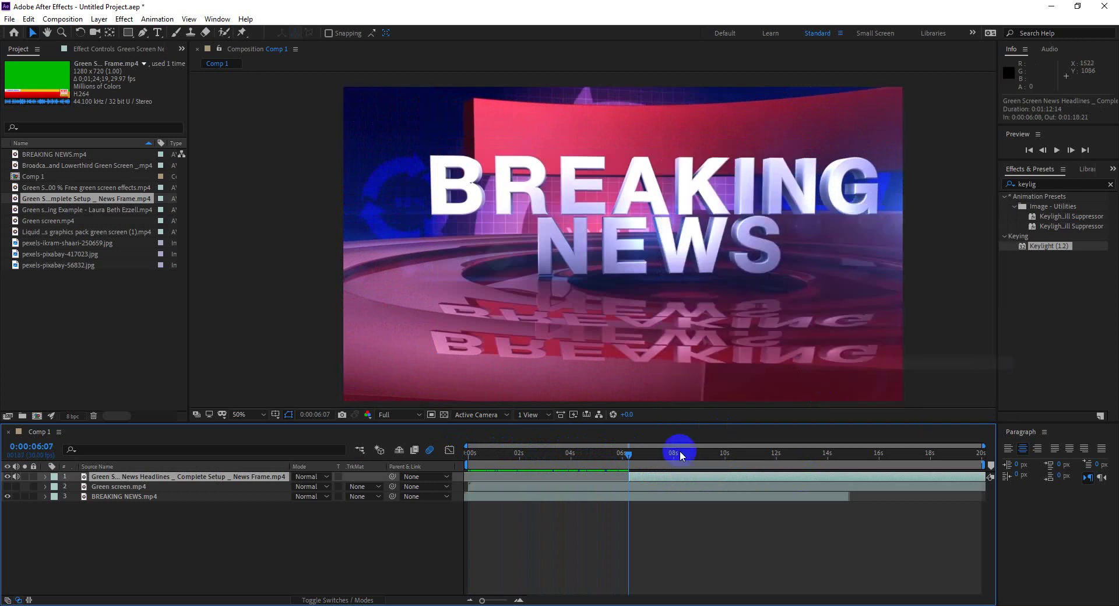
Split the News Frame clip at 0:00:09:05 and delete the piece after it
key("space")
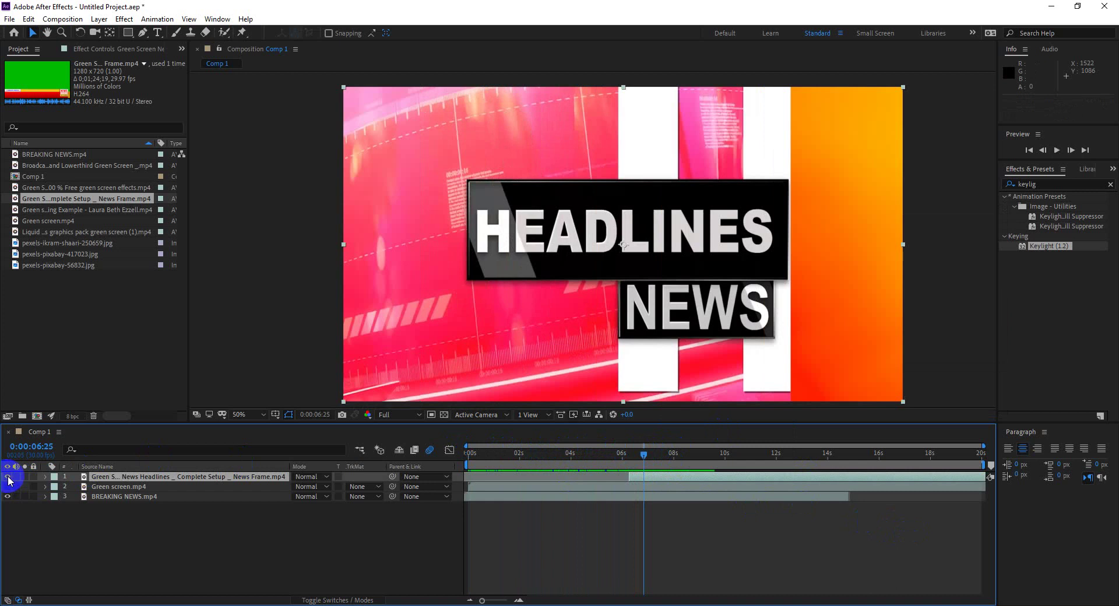
key("space")
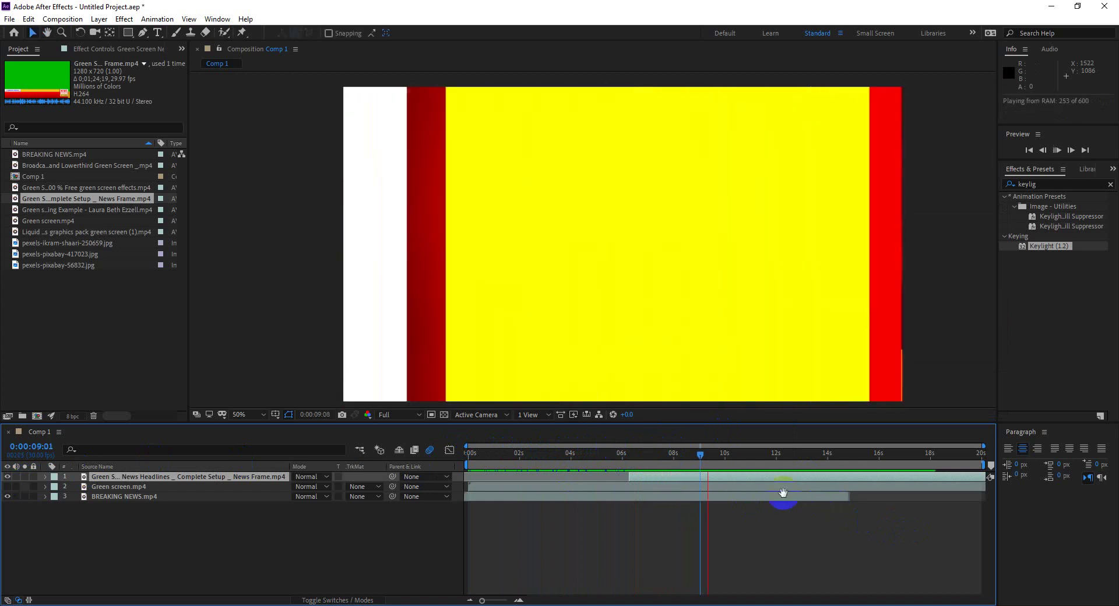
left_click(738, 476)
left_click_drag(720, 454, 704, 463)
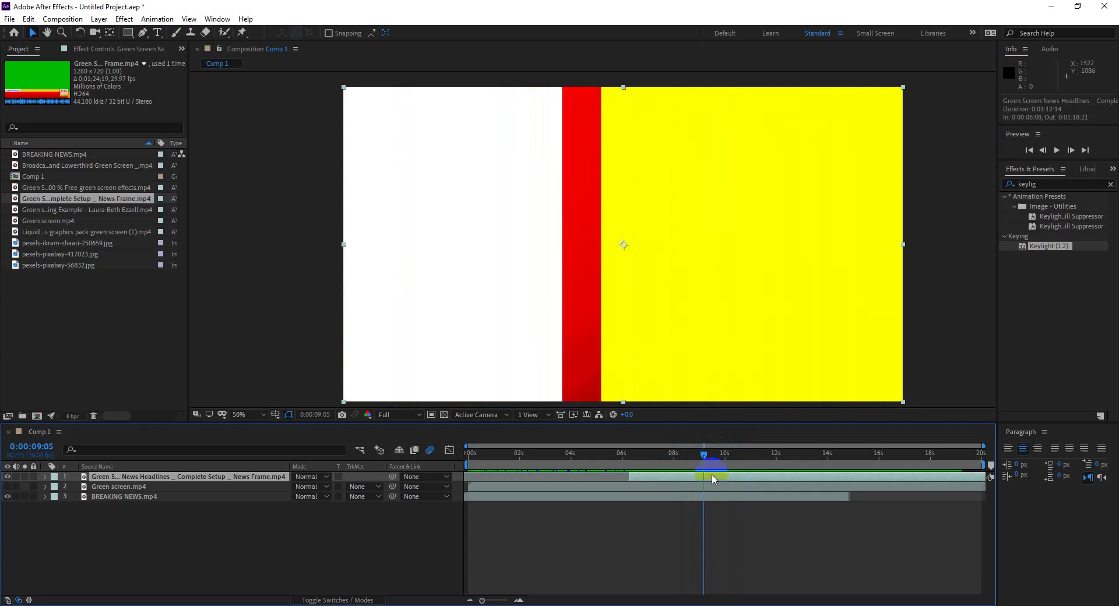
key("ctrl+shift+d")
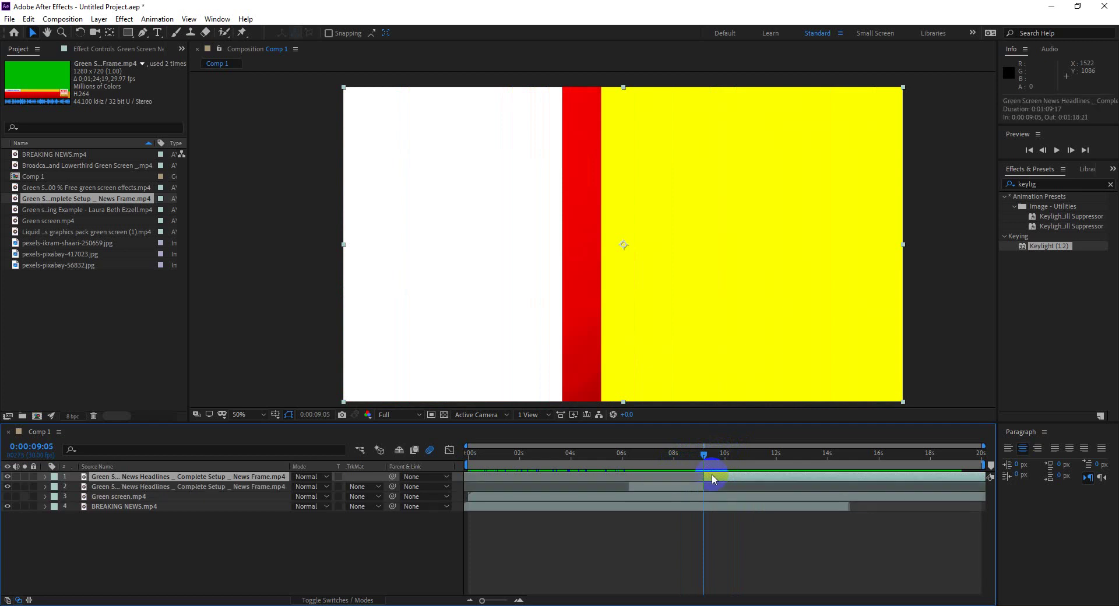
key("Delete")
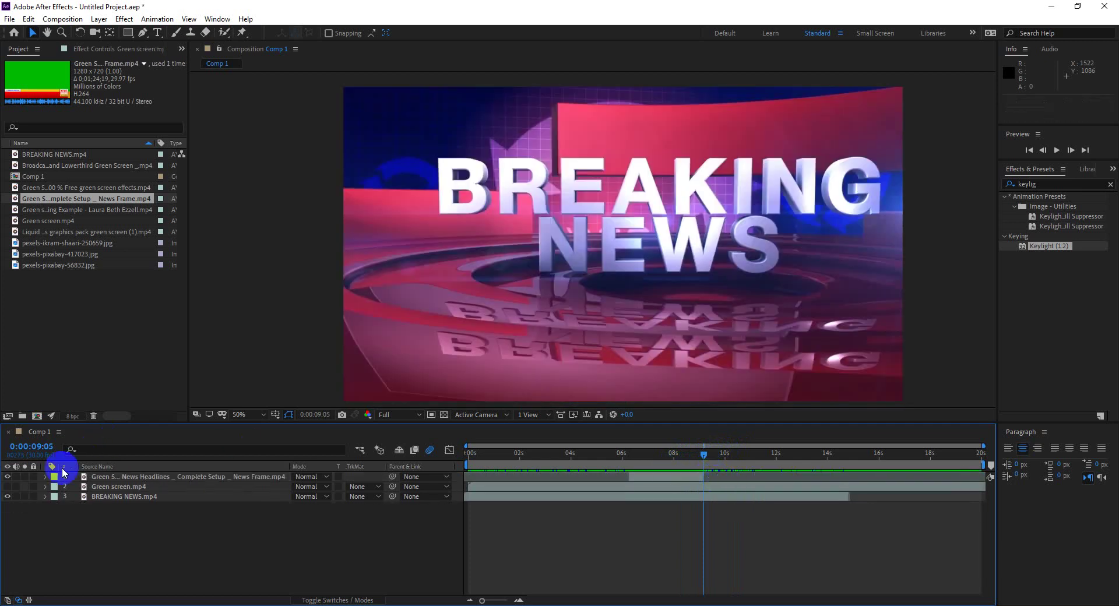
Show the presenter layer again and try the Broadcast lower-third clip, then remove it
left_click(101, 501)
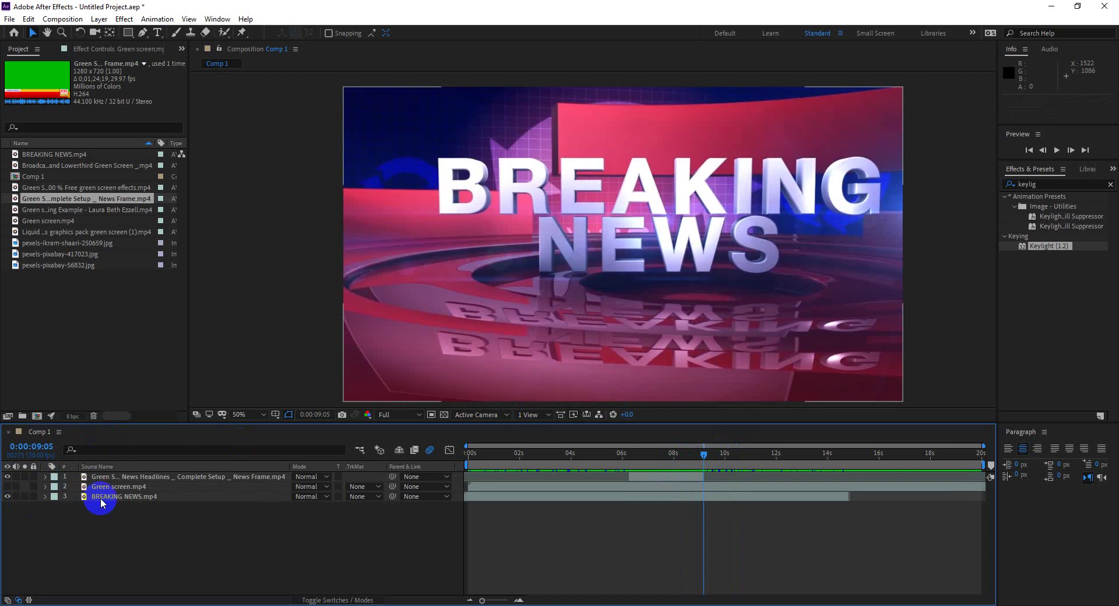
left_click(541, 496)
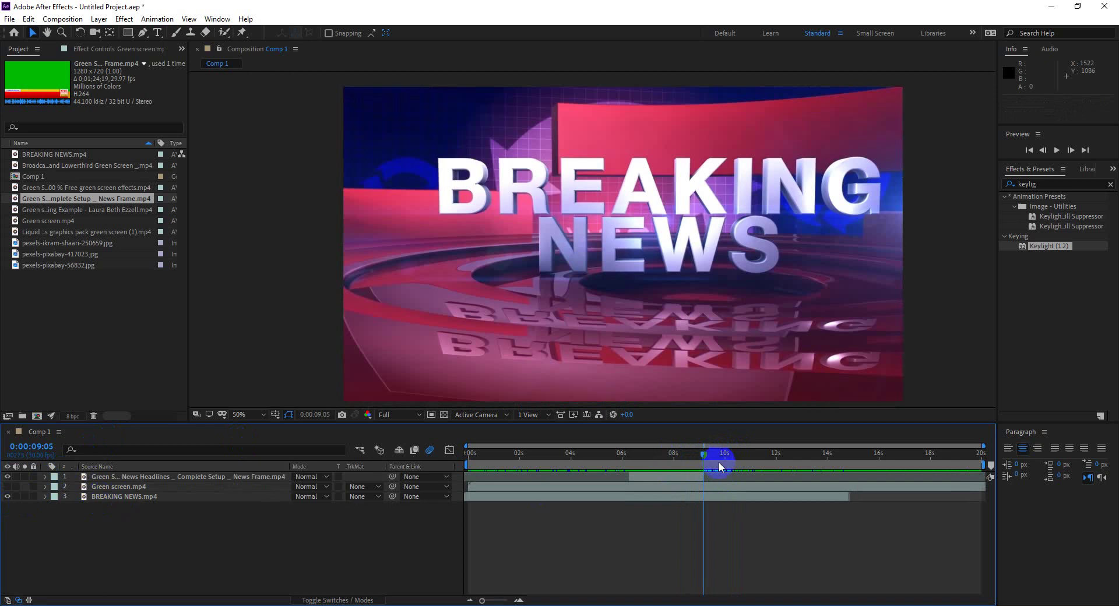
left_click(8, 488)
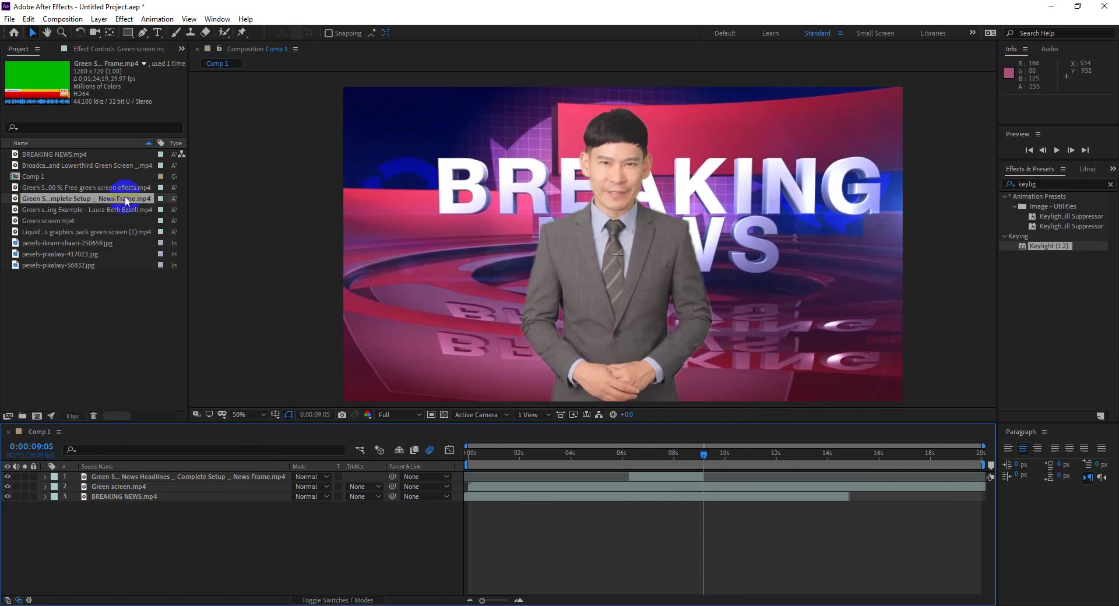
left_click(38, 169)
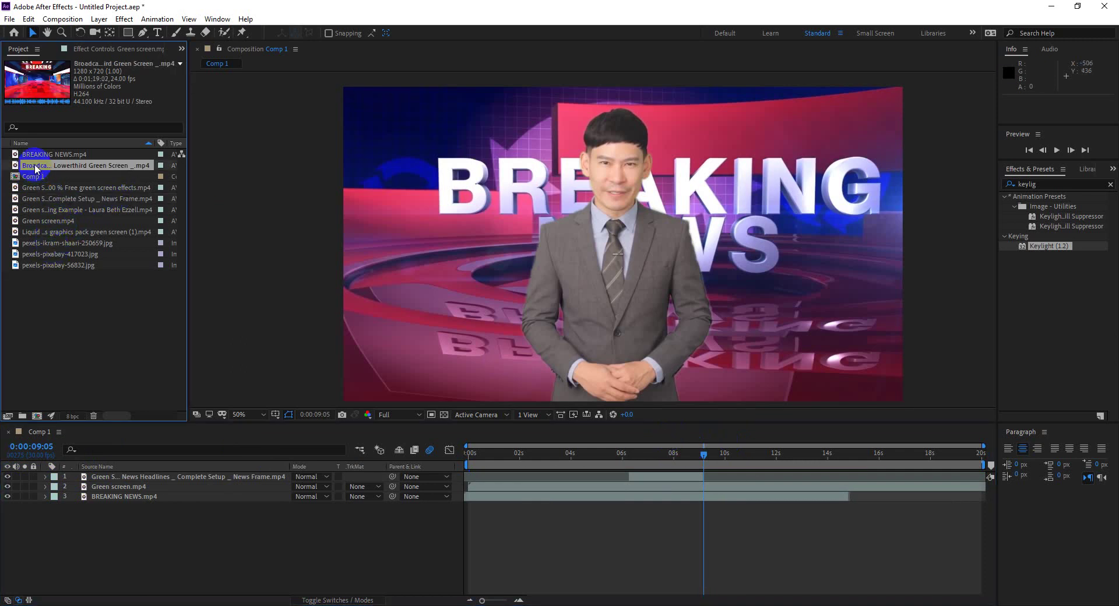
left_click_drag(36, 169, 96, 478)
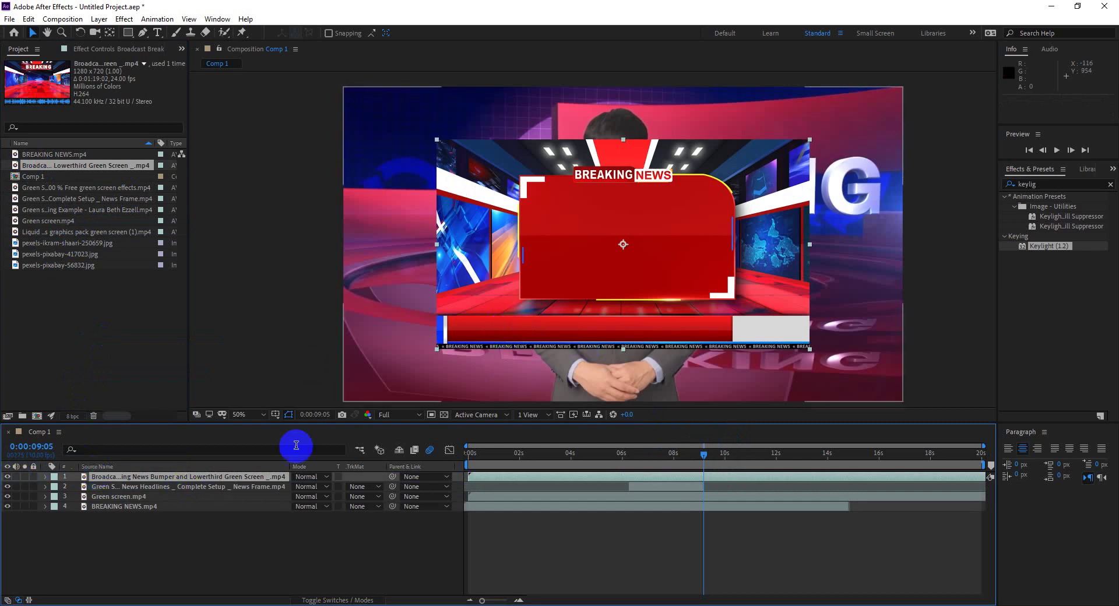
key("Delete")
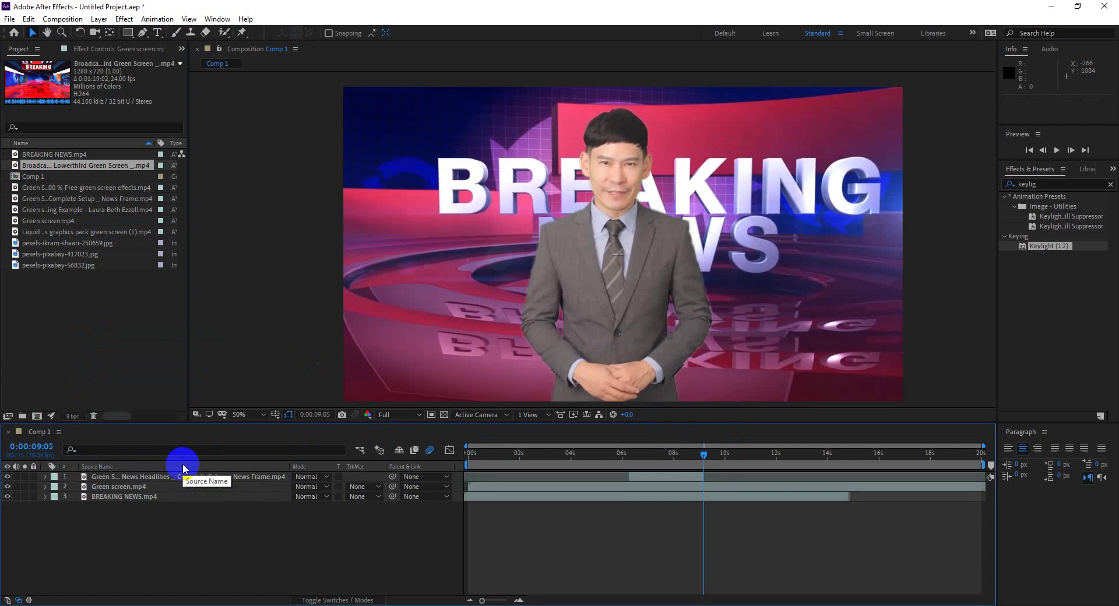
Import News Studio Background.mp4 from the green screen footage folder into the project
key("alt+Tab")
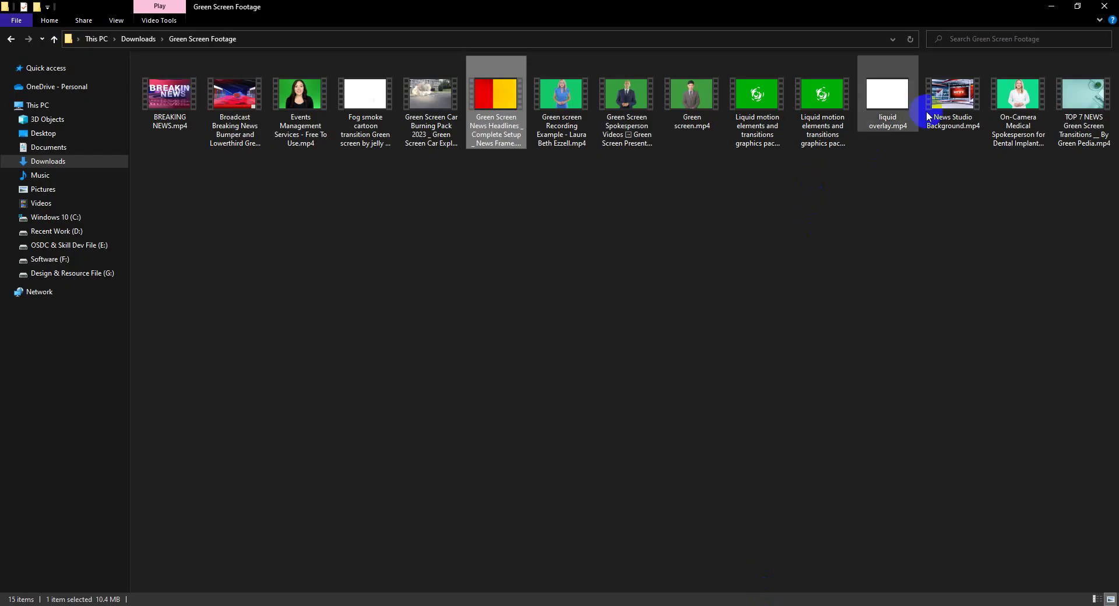
mouse_move(950, 102)
left_mouse_down()
mouse_move(703, 583)
mouse_move(535, 605)
left_mouse_up()
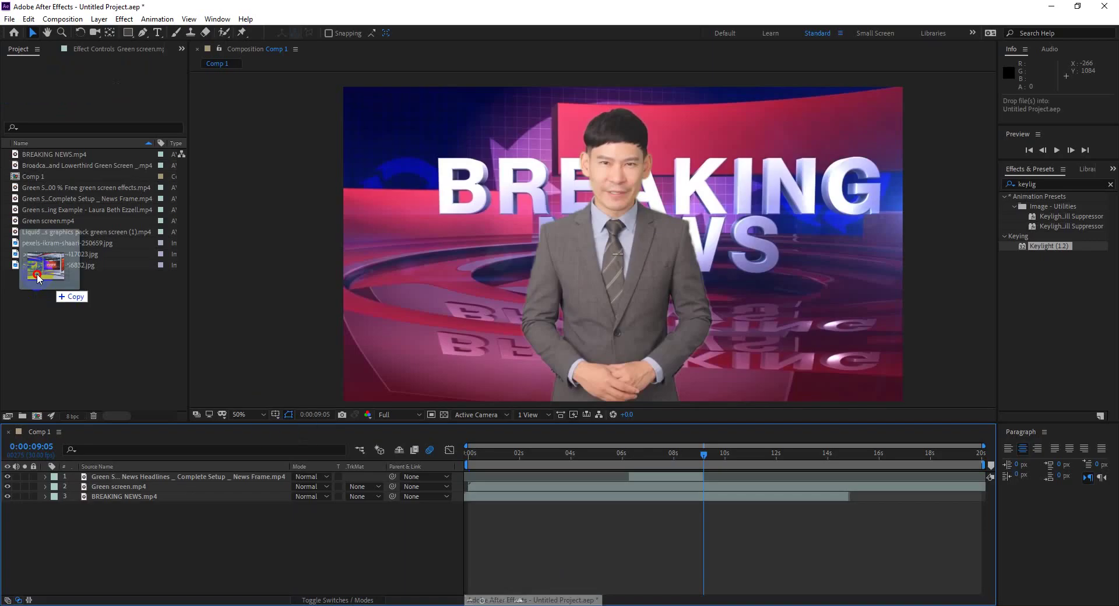
left_click_drag(535, 605, 50, 320)
Add News Studio Background.mp4 as the top layer, fit it to the comp, starting at 0:00:09:05
mouse_move(58, 245)
left_mouse_down()
mouse_move(149, 496)
mouse_move(150, 475)
left_mouse_up()
right_click(151, 475)
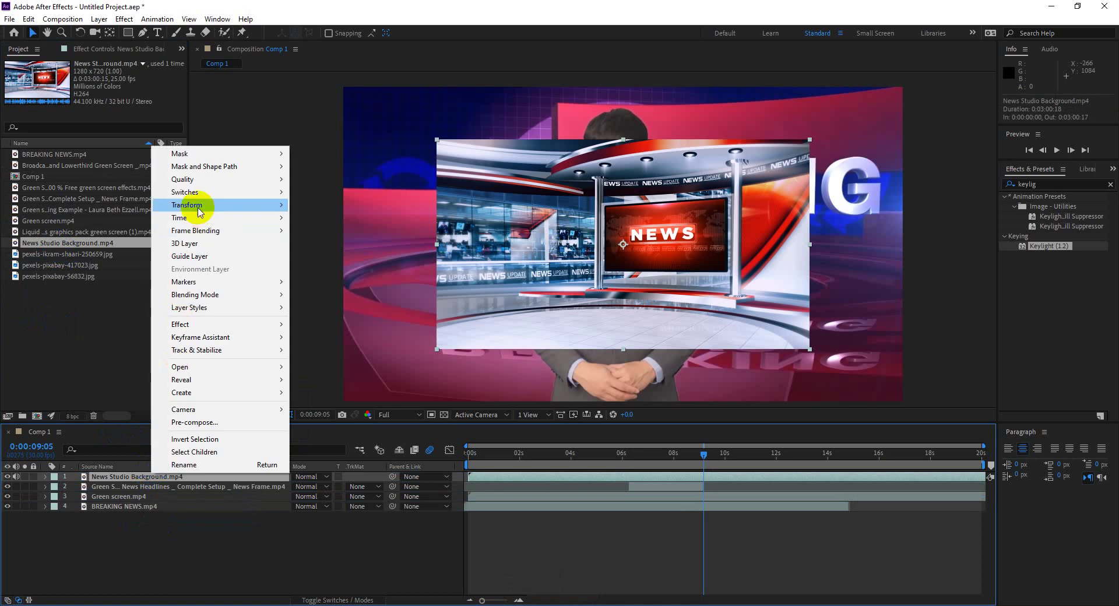
mouse_move(199, 212)
left_click(337, 356)
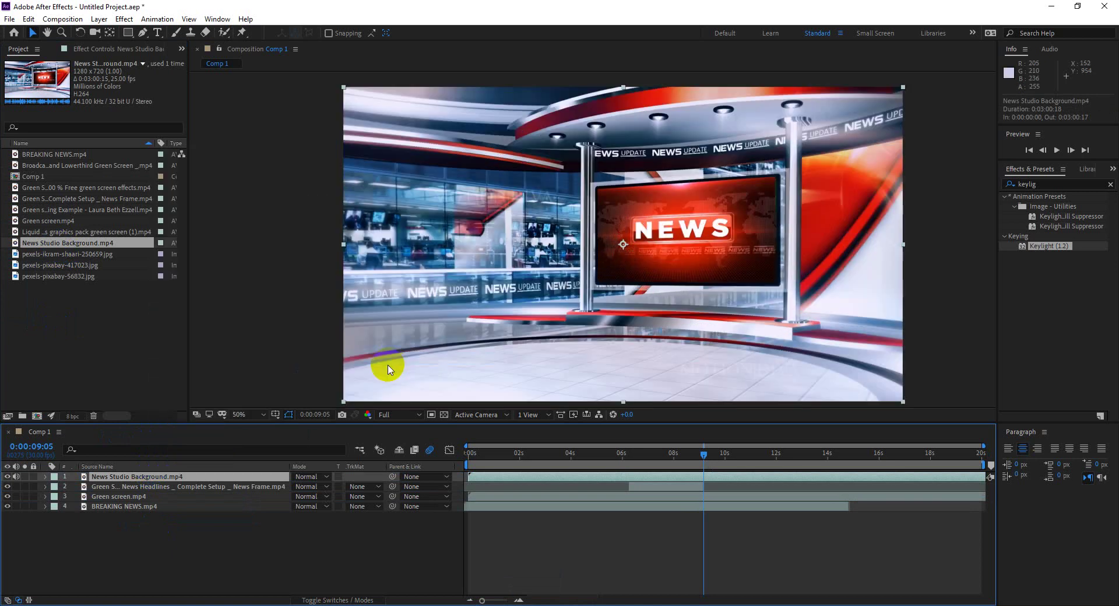
left_click_drag(495, 477, 730, 479)
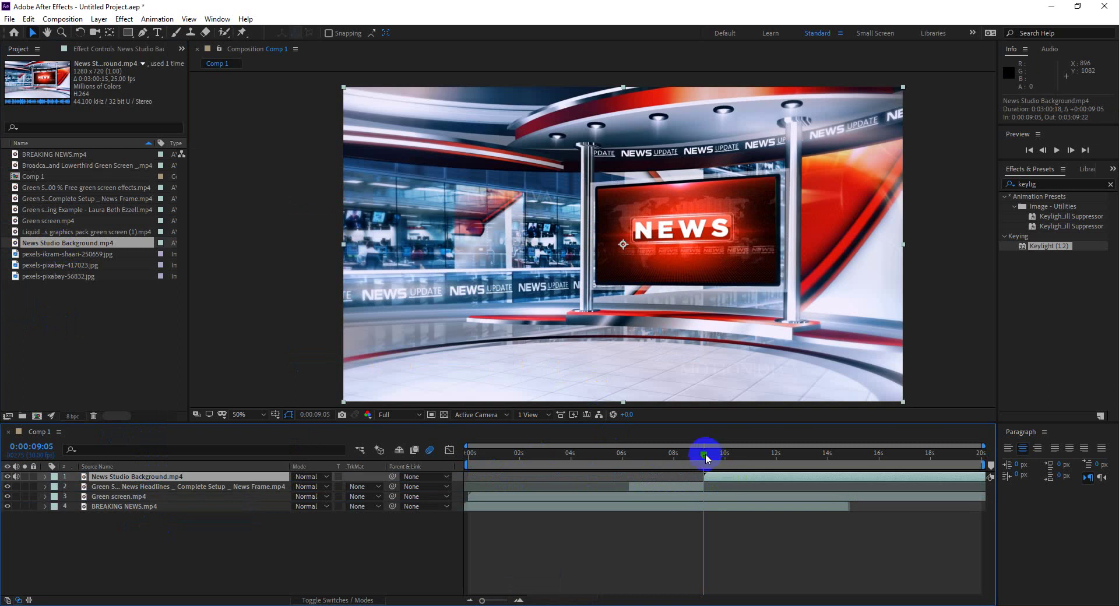
left_click_drag(705, 453, 568, 454)
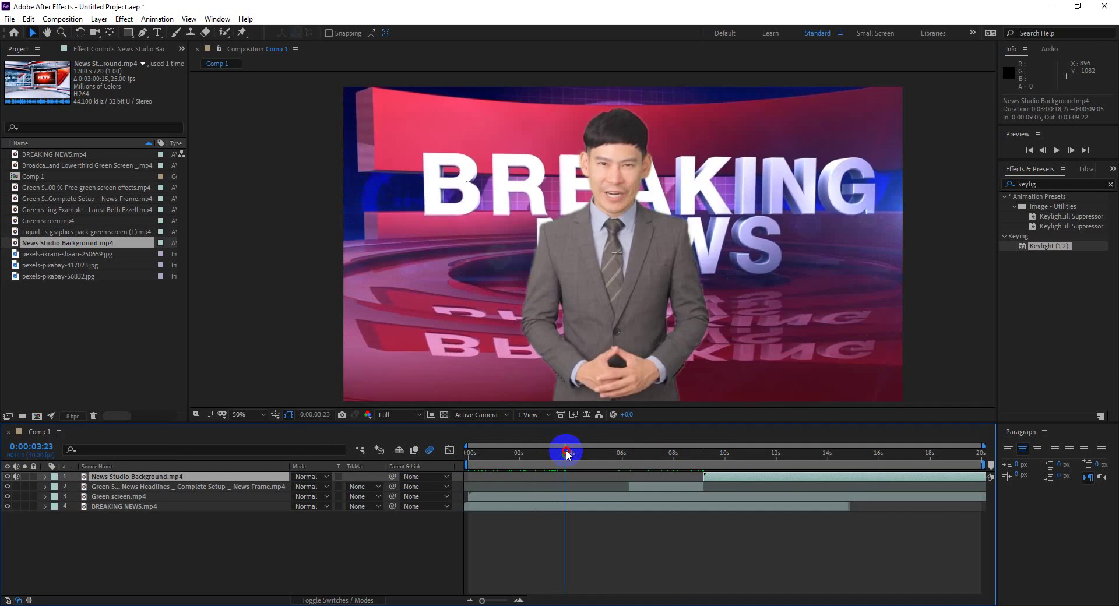
Bring the presenter layer to the top of the stack and push its start later
left_click(536, 497)
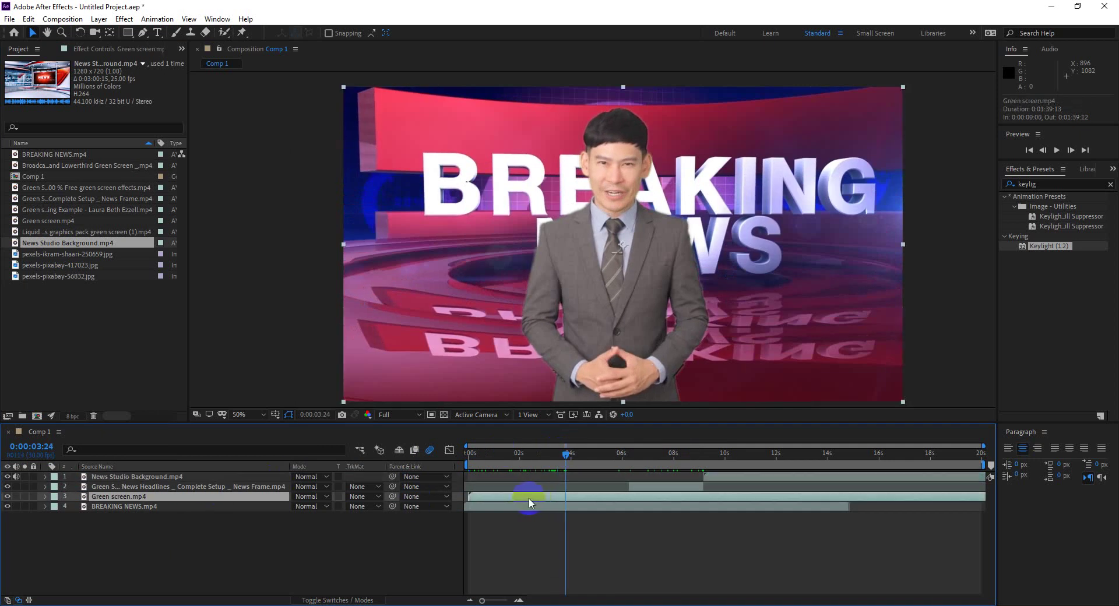
key("ctrl+shift+bracketright")
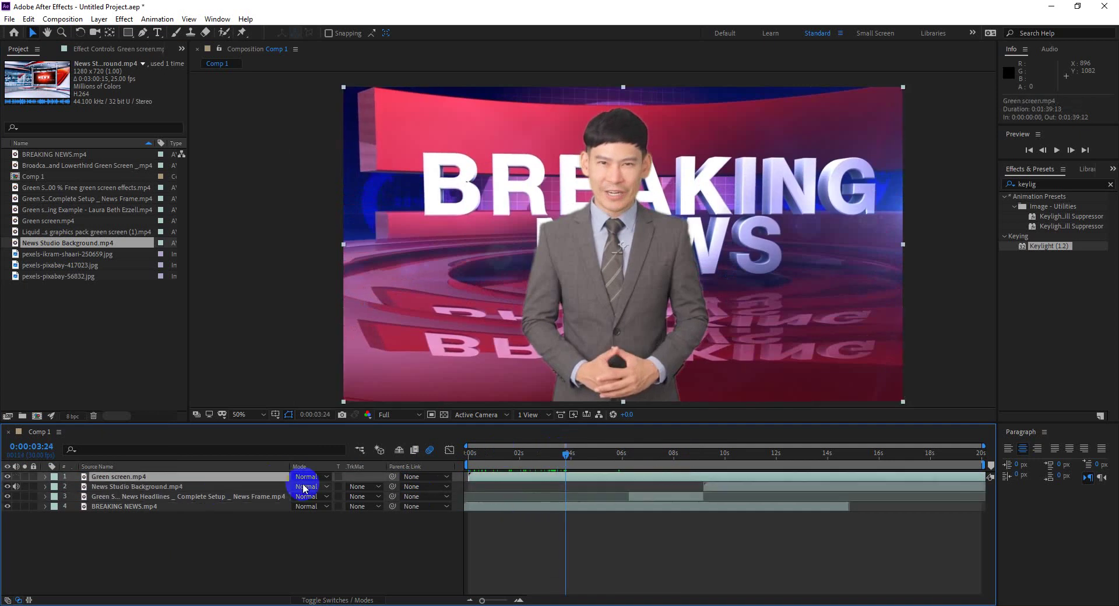
left_click(478, 469)
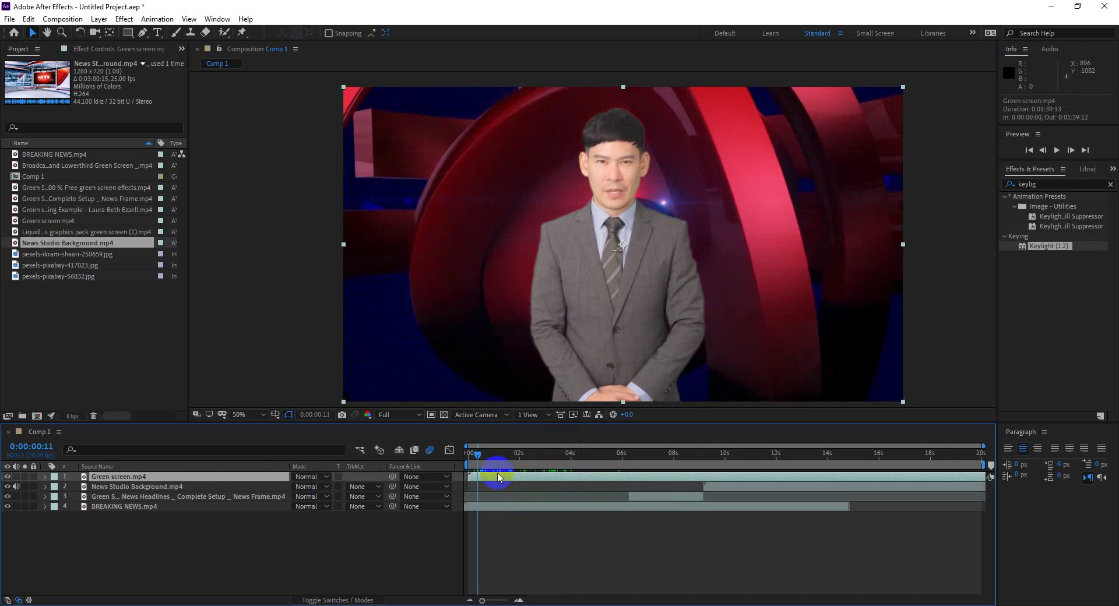
left_click_drag(494, 475, 672, 478)
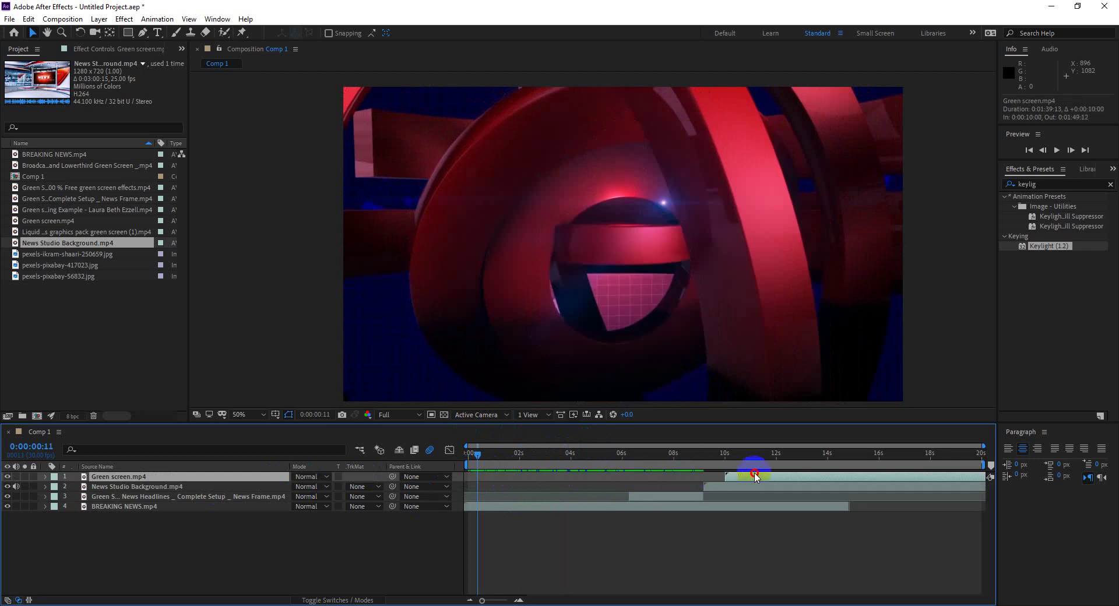
Shift the headlines transition earlier and start studio background and presenter together at 0:00:06:22
left_click_drag(493, 458, 568, 458)
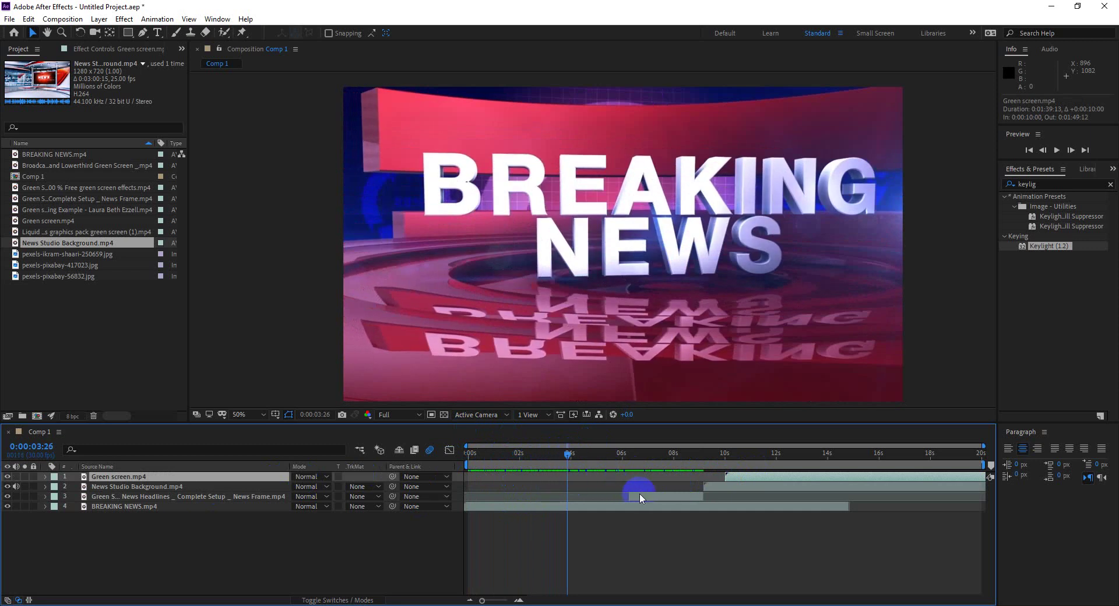
left_click_drag(641, 498, 579, 500)
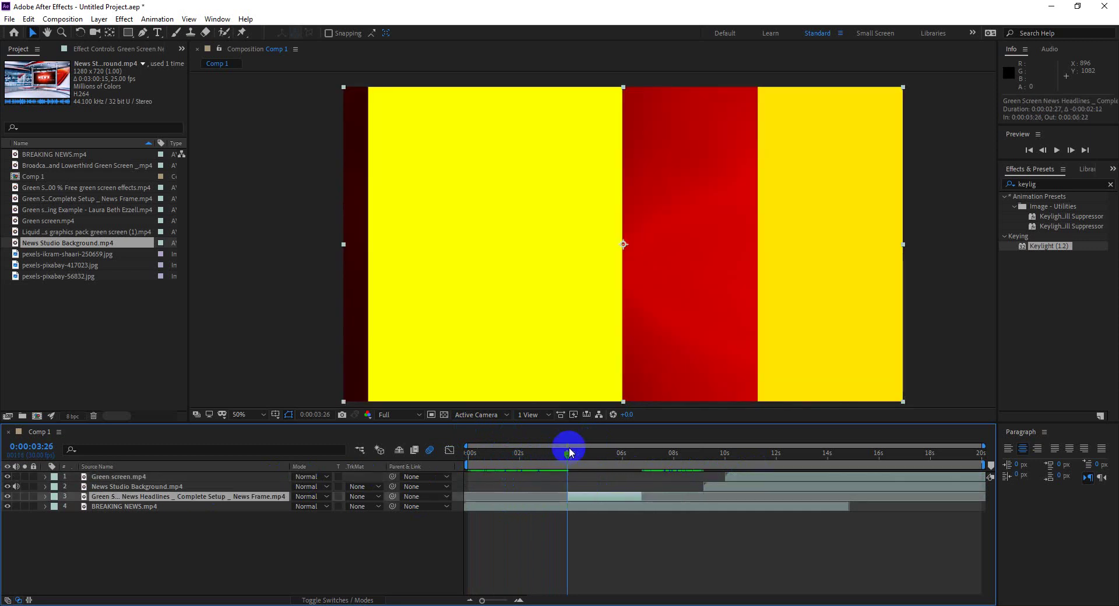
left_click_drag(566, 452, 631, 455)
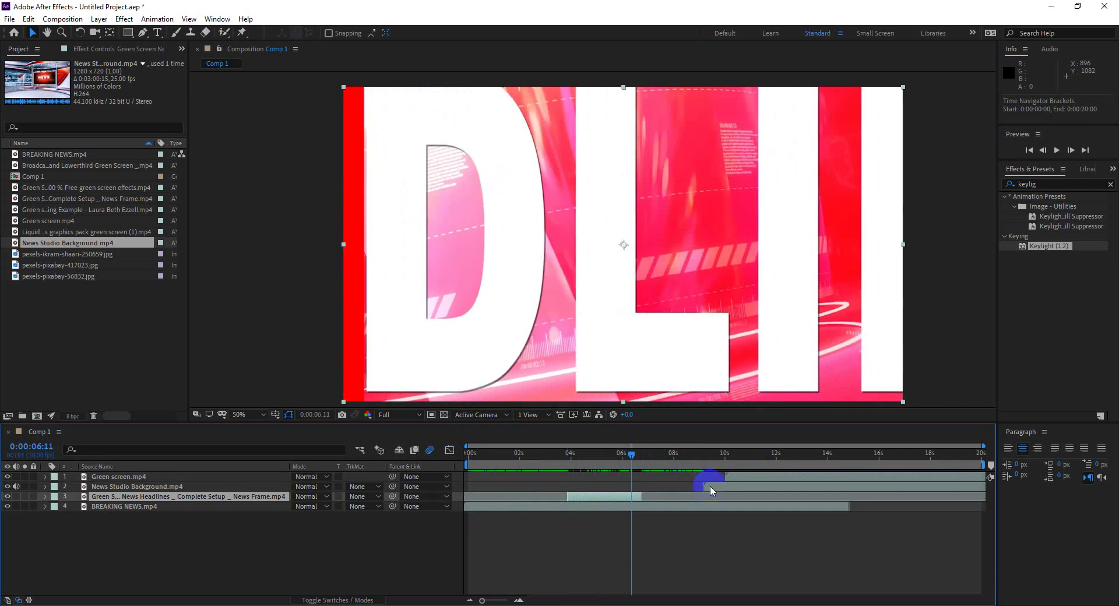
left_click_drag(710, 491, 667, 492)
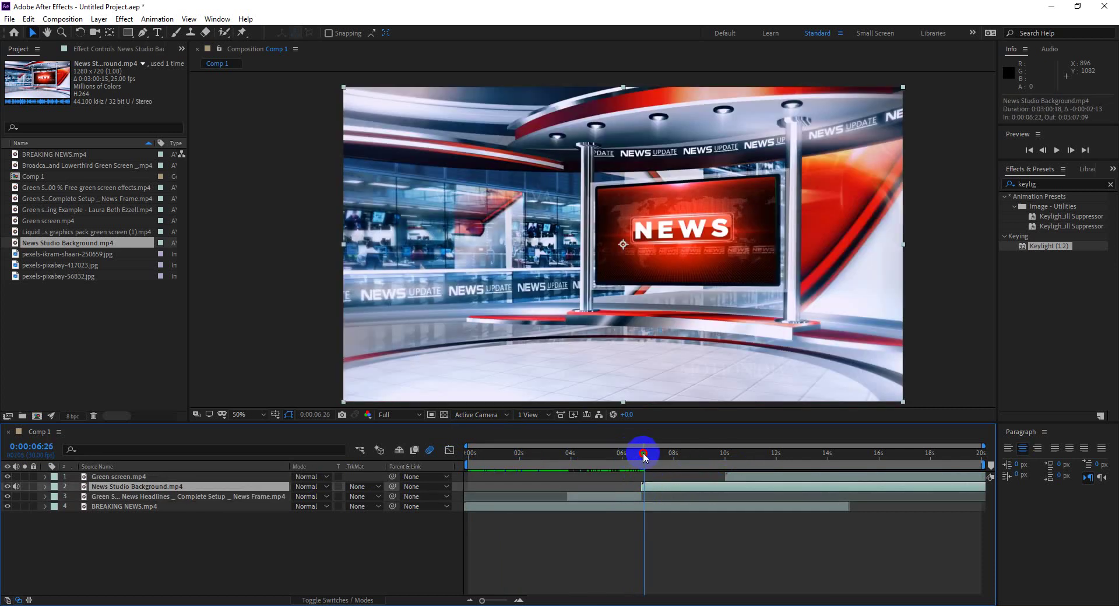
left_click_drag(630, 452, 641, 452)
left_click_drag(739, 481, 460, 450)
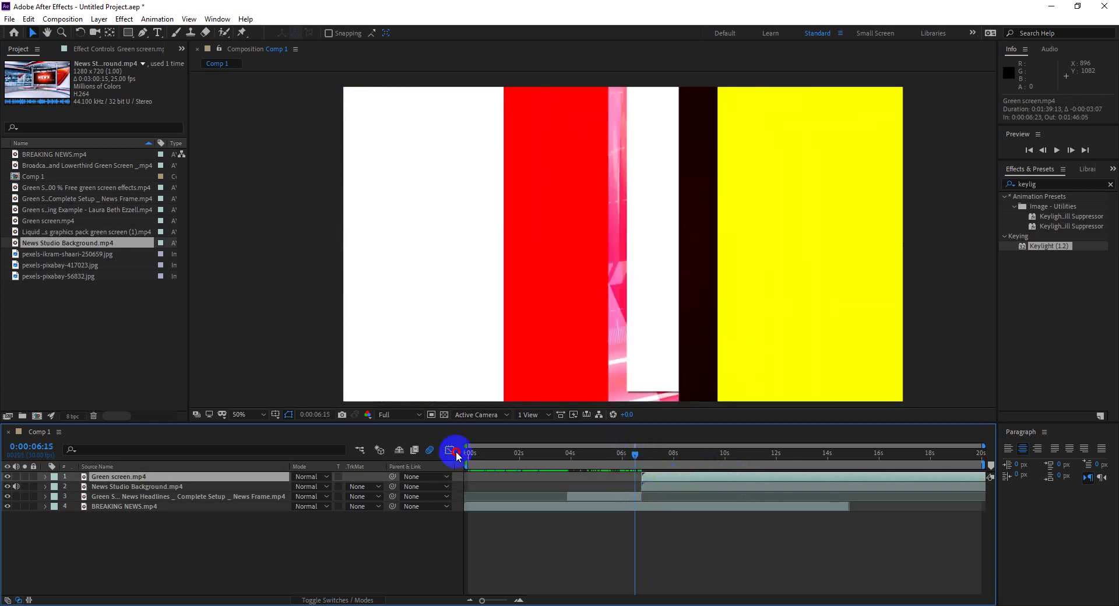
Preview the sequence, then select both the studio background and presenter layers
key("space")
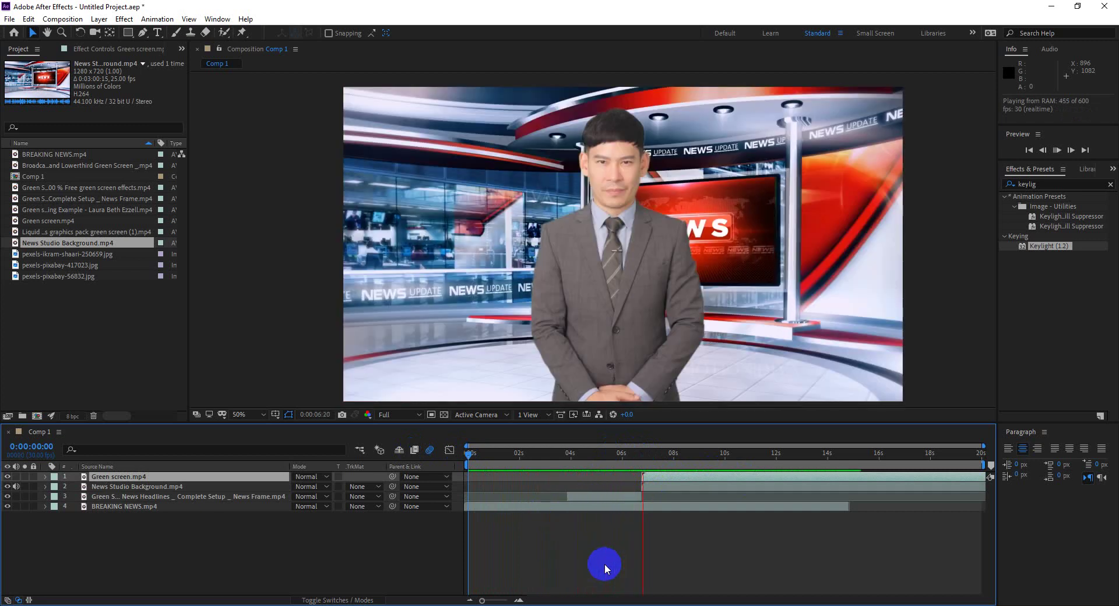
key("space")
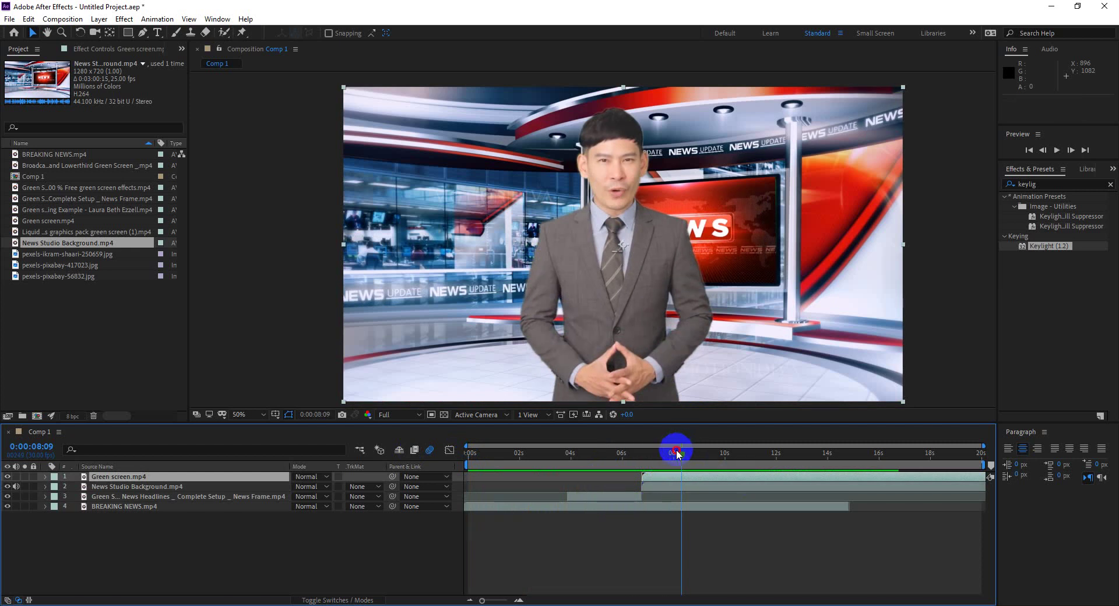
left_click_drag(676, 449, 643, 455)
left_click(659, 487)
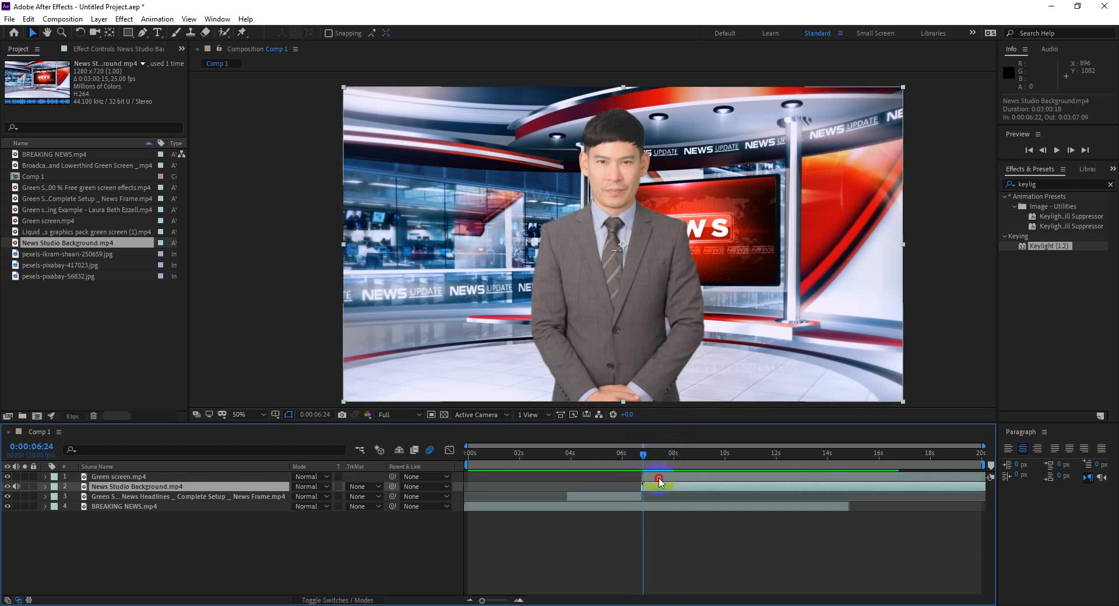
left_click(658, 478, "shift")
Pre-compose the presenter and studio layers into Pre-comp 1 and start it slightly earlier
right_click(131, 479)
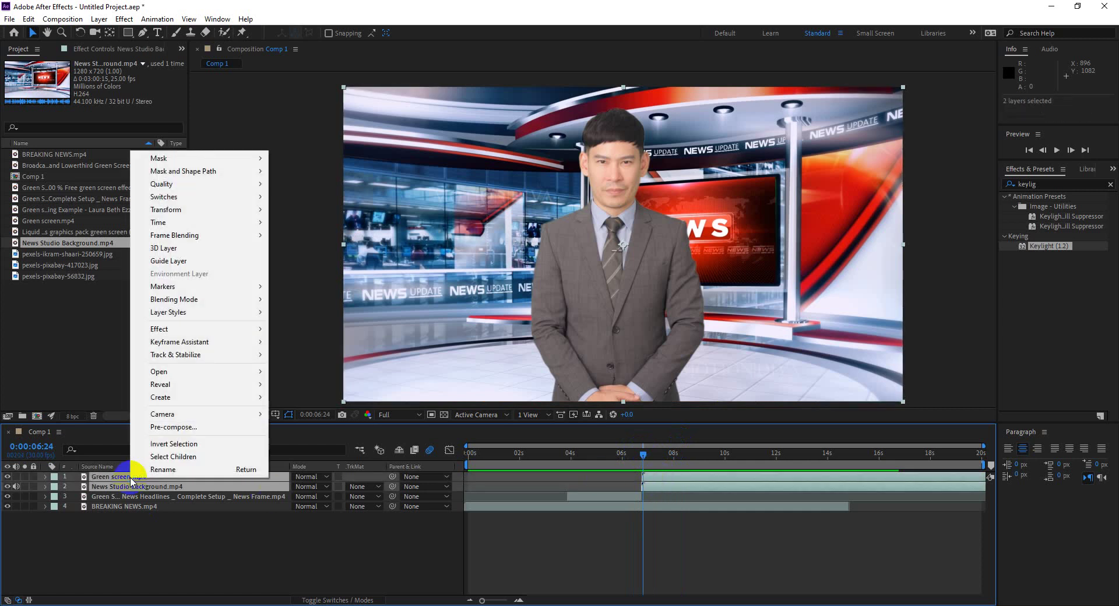
left_click(174, 428)
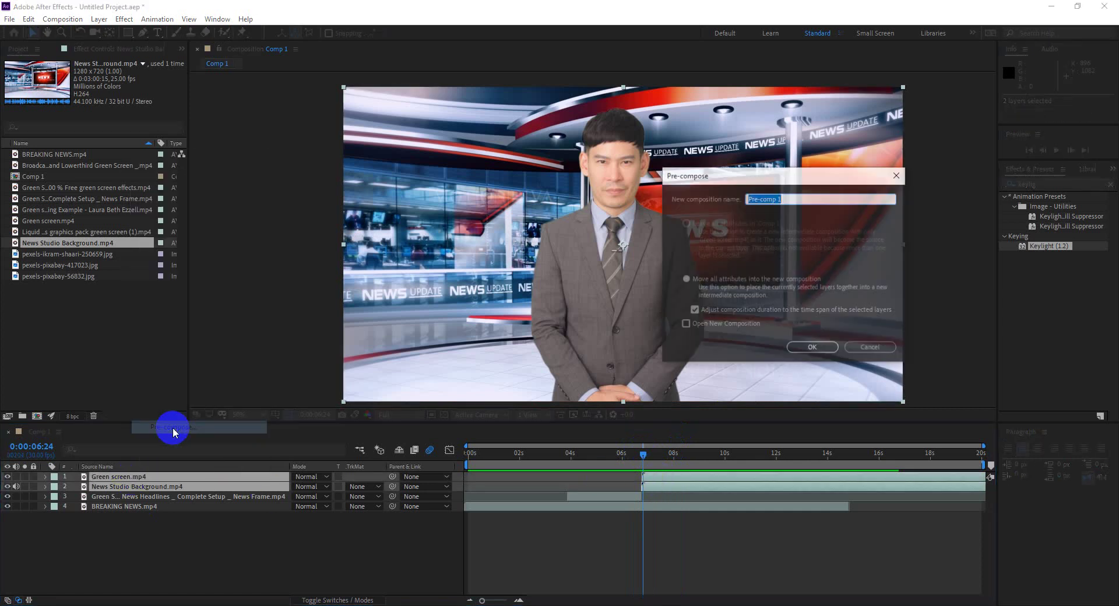
left_click(793, 350)
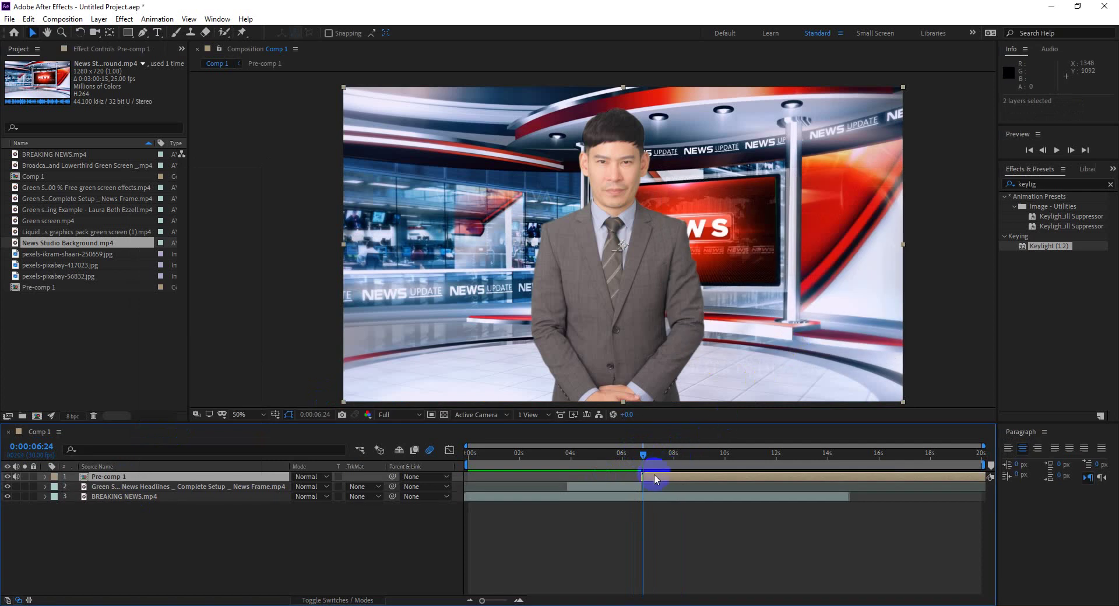
left_click_drag(654, 475, 637, 477)
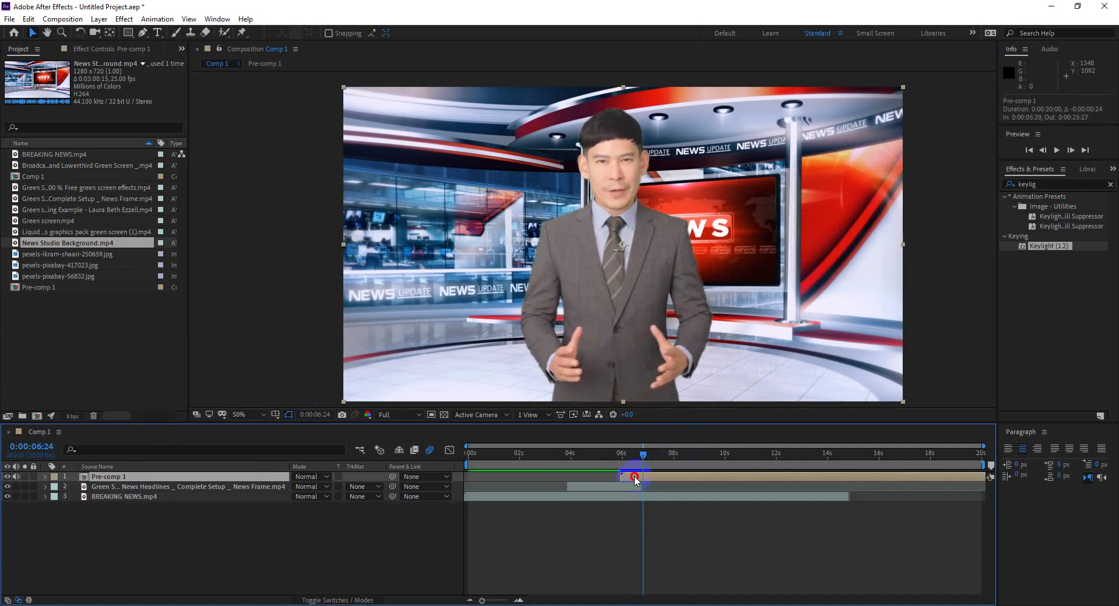
Fade Pre-comp 1 in from 0% opacity at 0:00:05:27 to 100% at 0:00:06:22
mouse_move(644, 459)
left_mouse_down()
mouse_move(618, 450)
mouse_move(630, 482)
left_mouse_up()
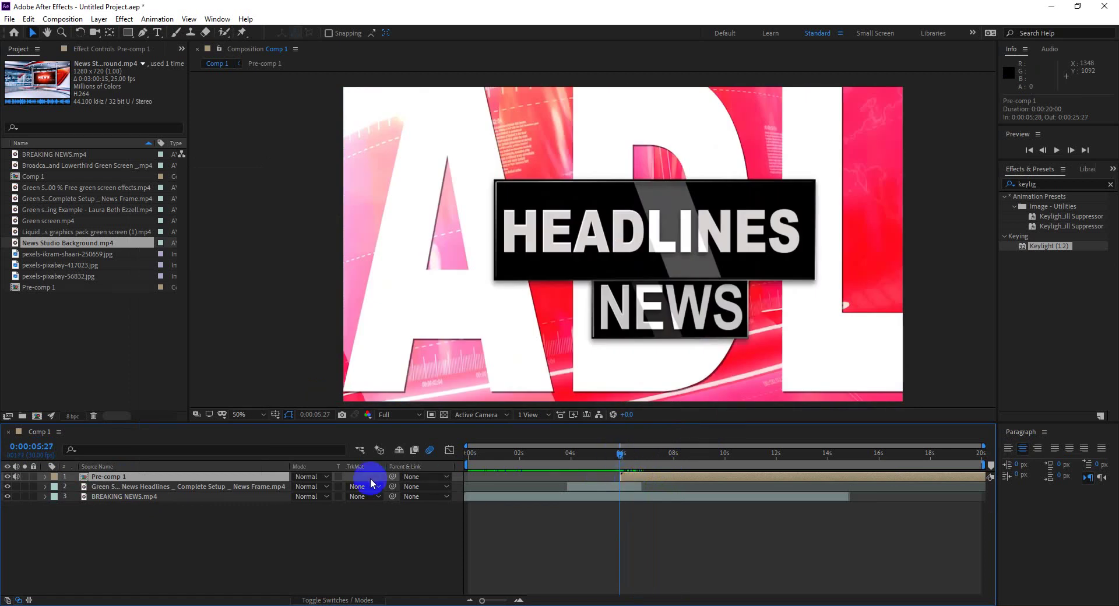
key("t")
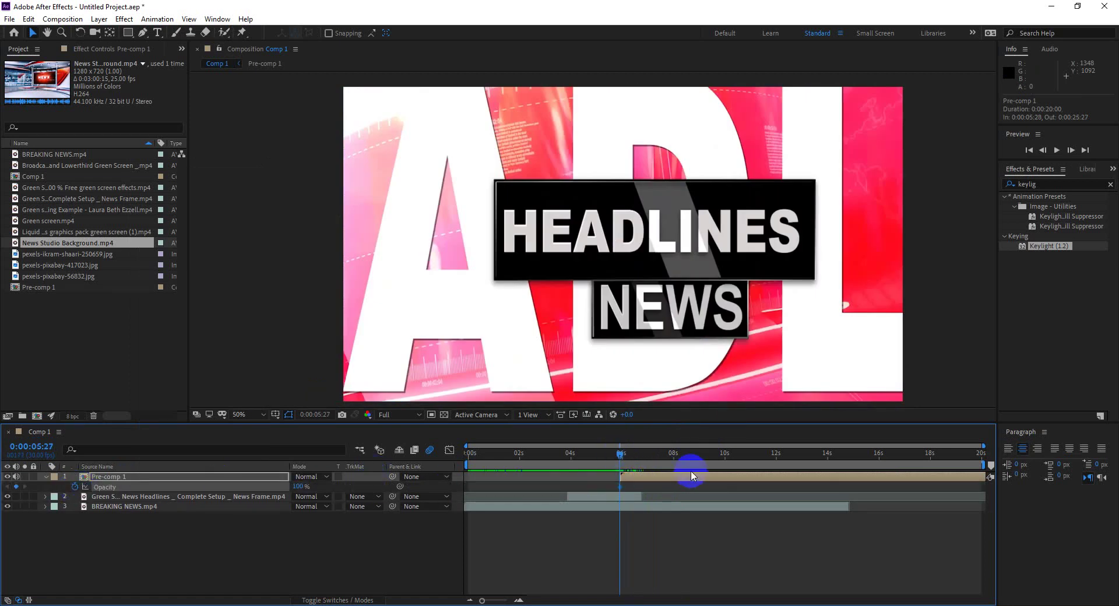
left_click_drag(621, 454, 643, 458)
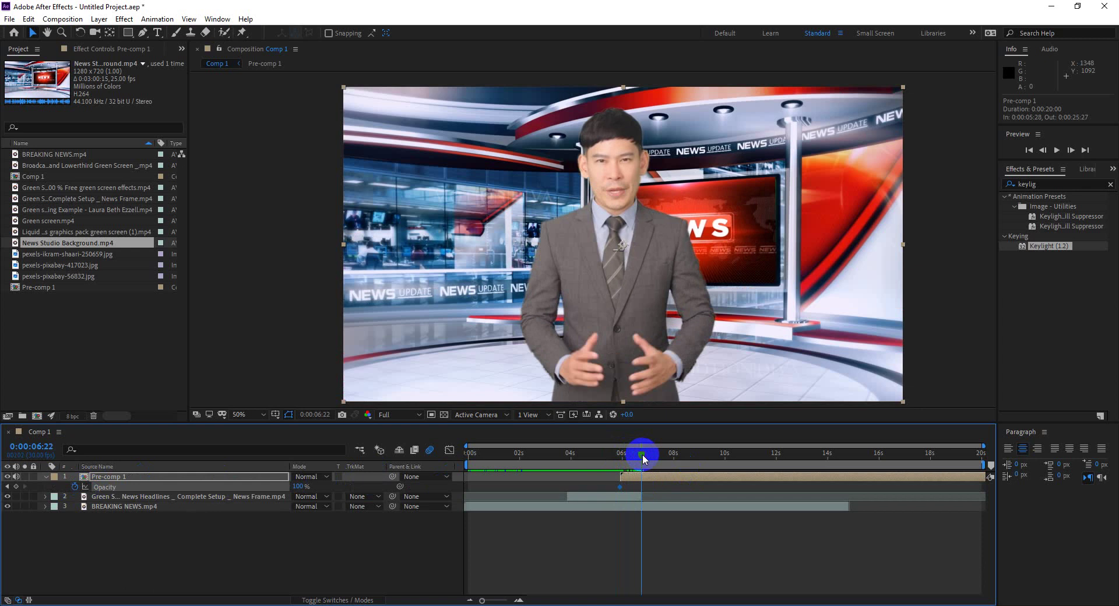
left_click(7, 487)
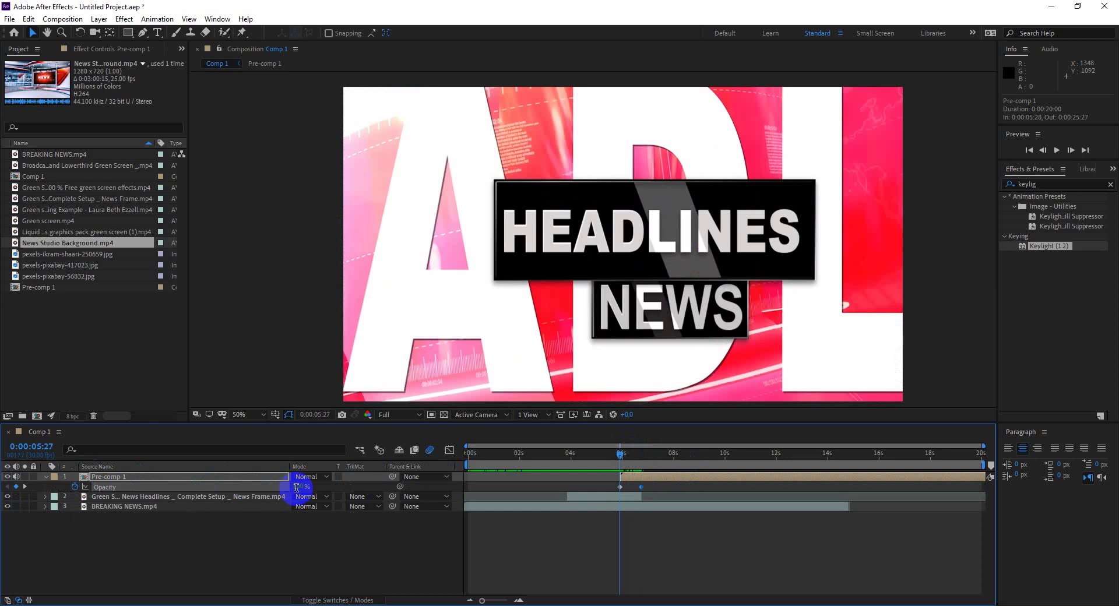
type("0")
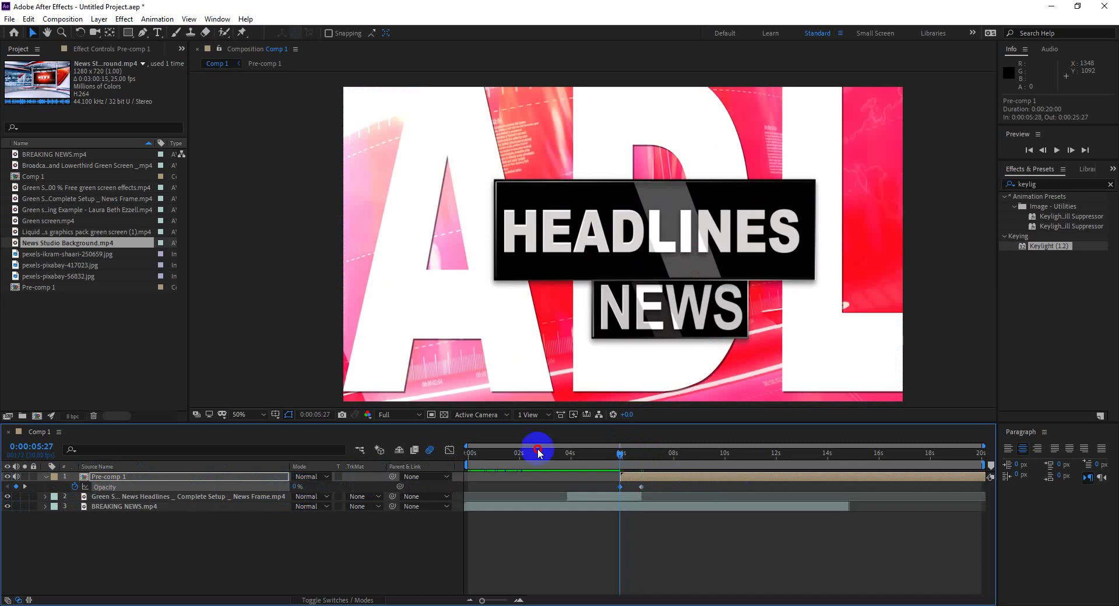
key("Home")
left_click(427, 451)
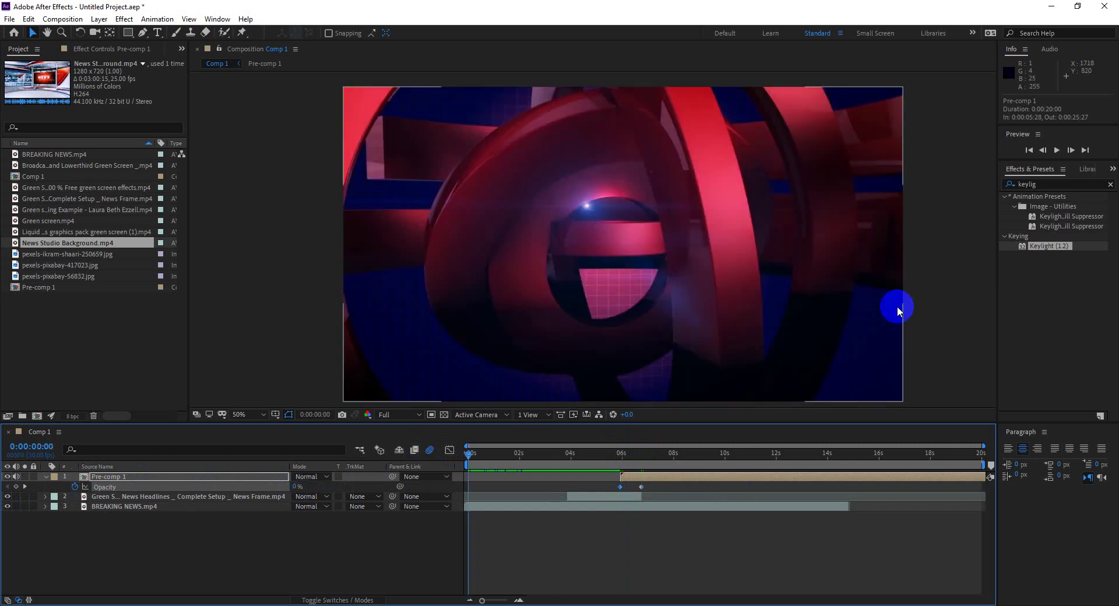
left_click(949, 302)
key("grave")
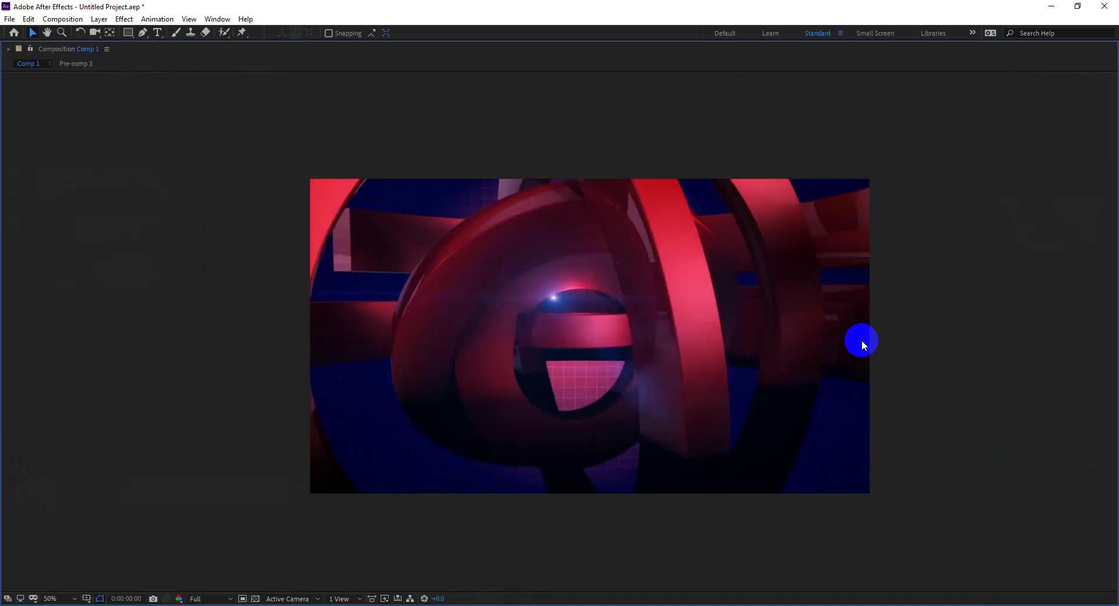
scroll(823, 418, "up", 2)
key("space")
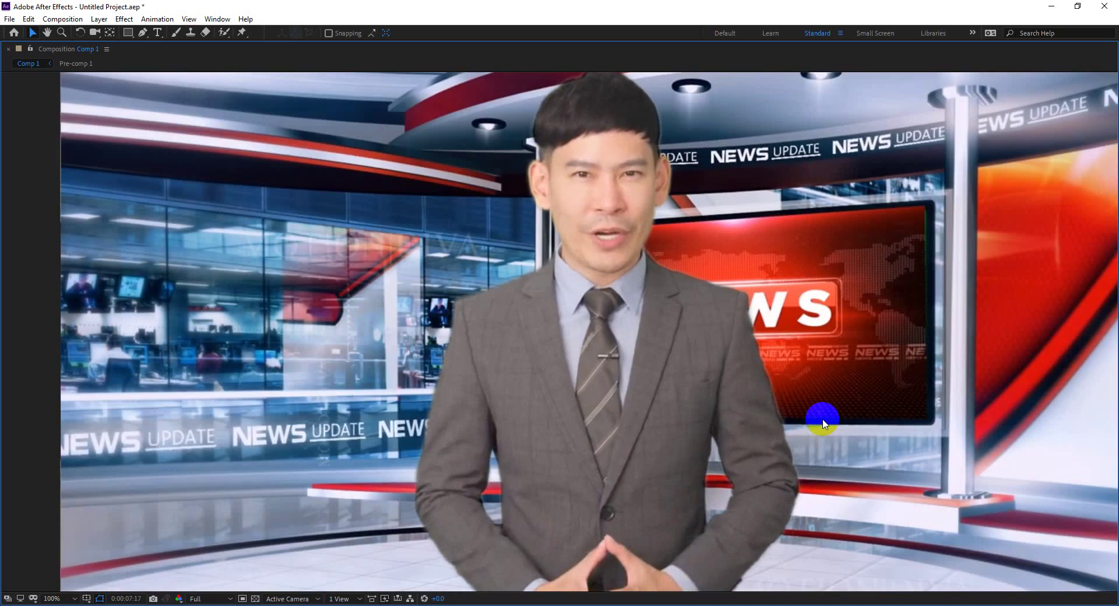
key("grave")
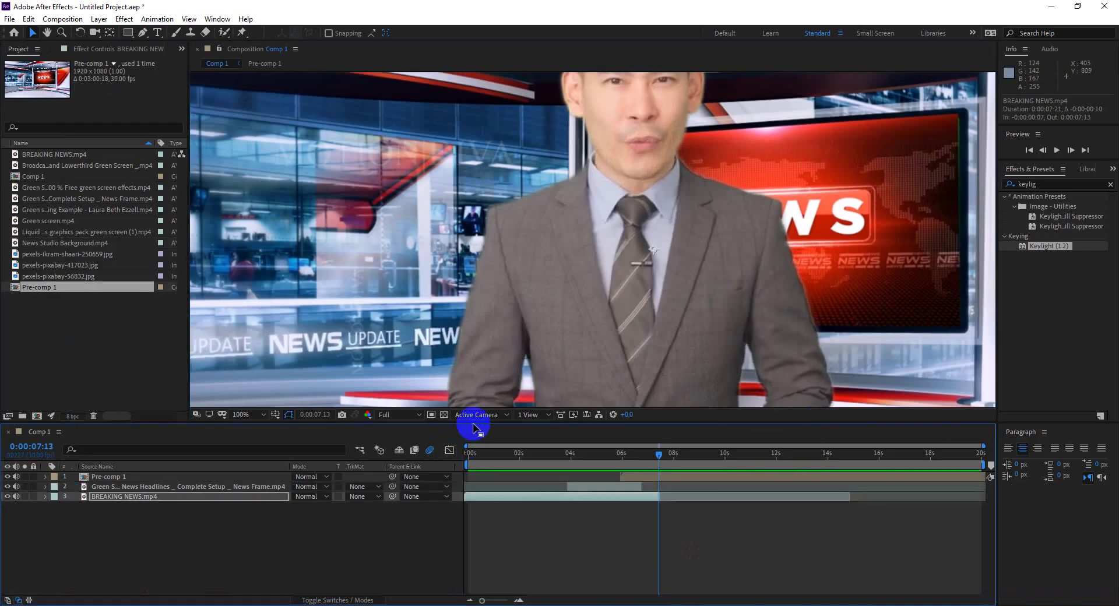
scroll(518, 164, "down", 4)
scroll(535, 179, "up", 2)
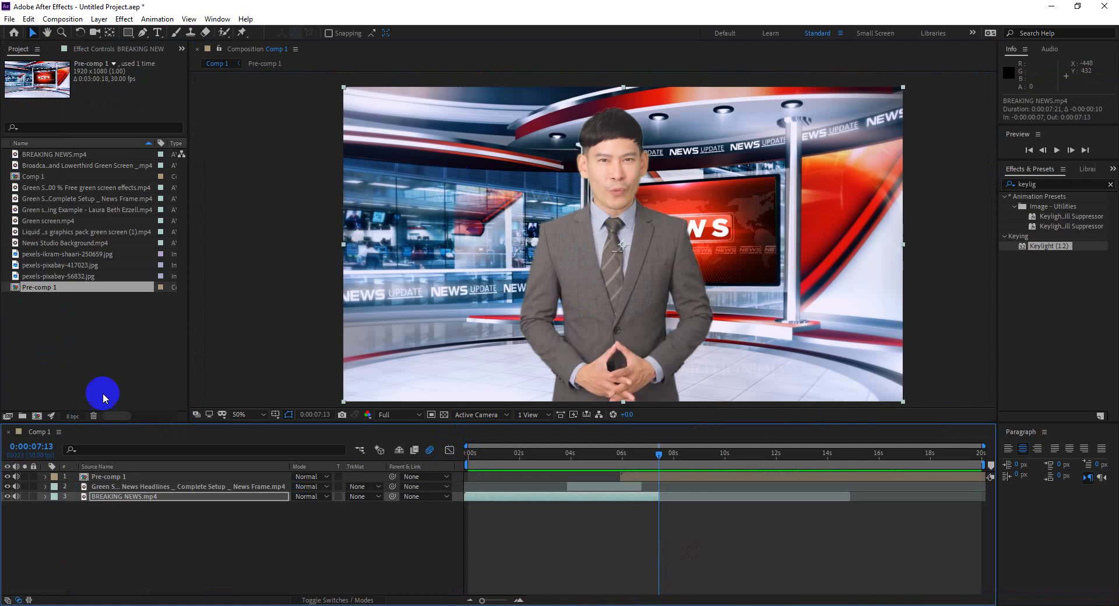
Delete every layer from Comp 1
left_click(145, 476)
key("ctrl+a")
key("Delete")
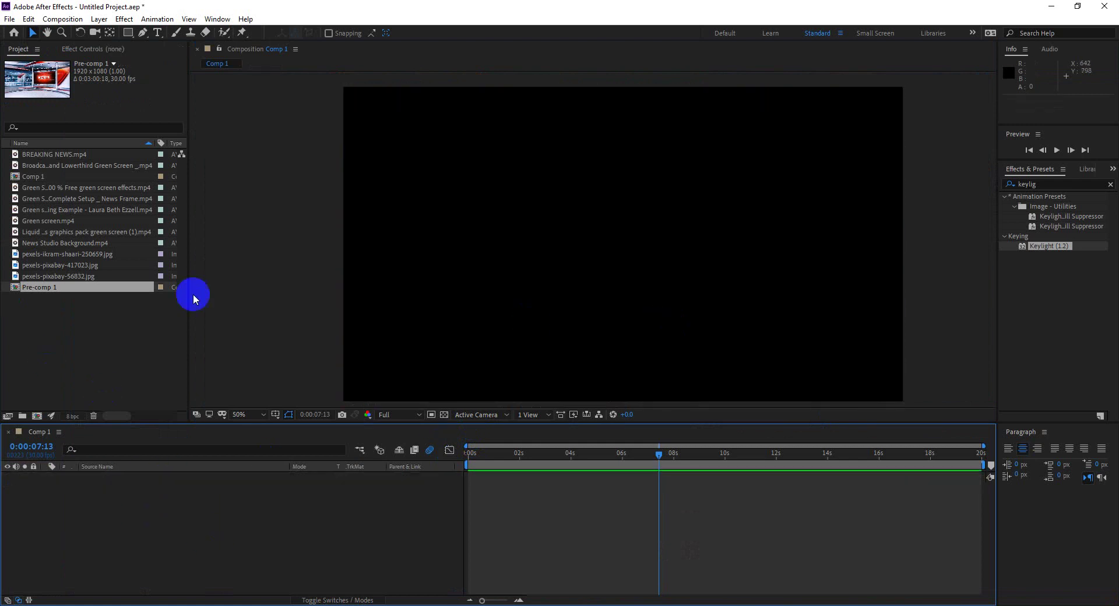
Add the Liquid motion elements green-screen clip from the footage list to Comp 1
left_click(36, 187)
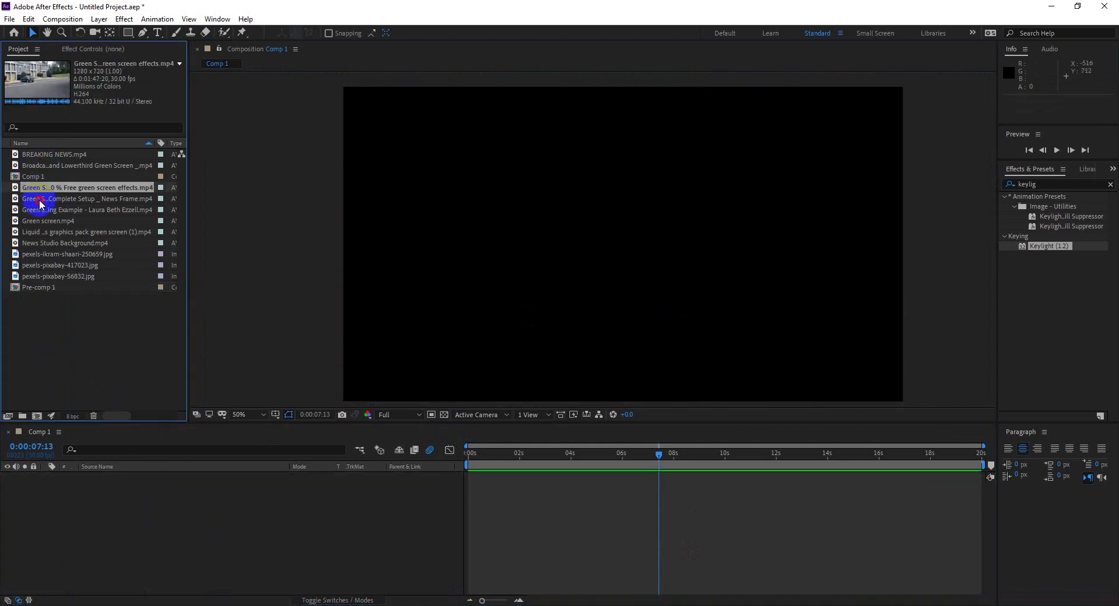
left_click(41, 199)
left_click(41, 220)
left_click(42, 232)
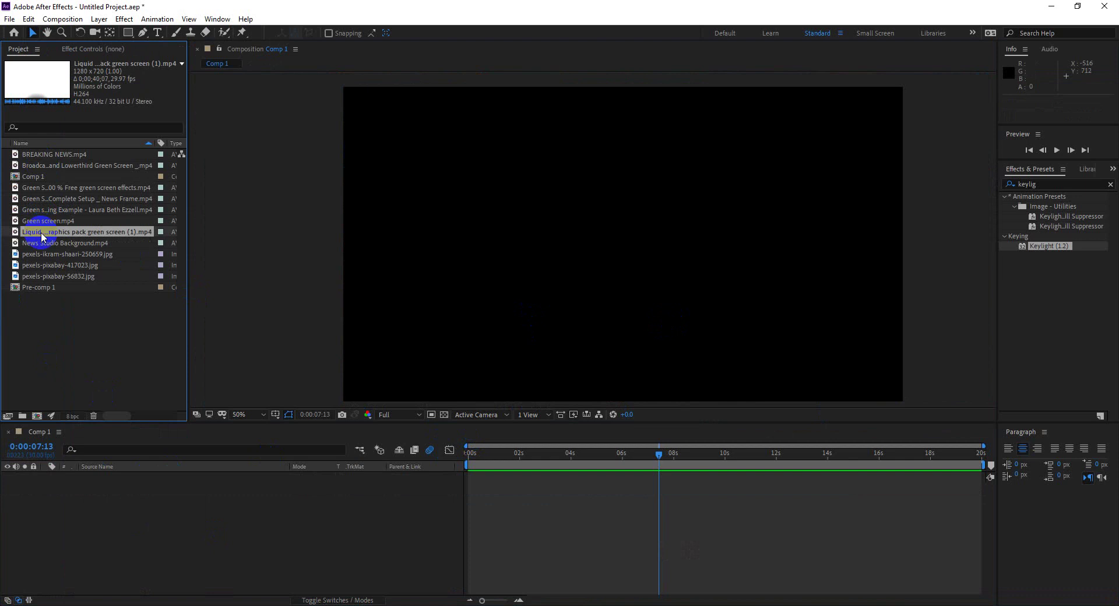
left_click(42, 243)
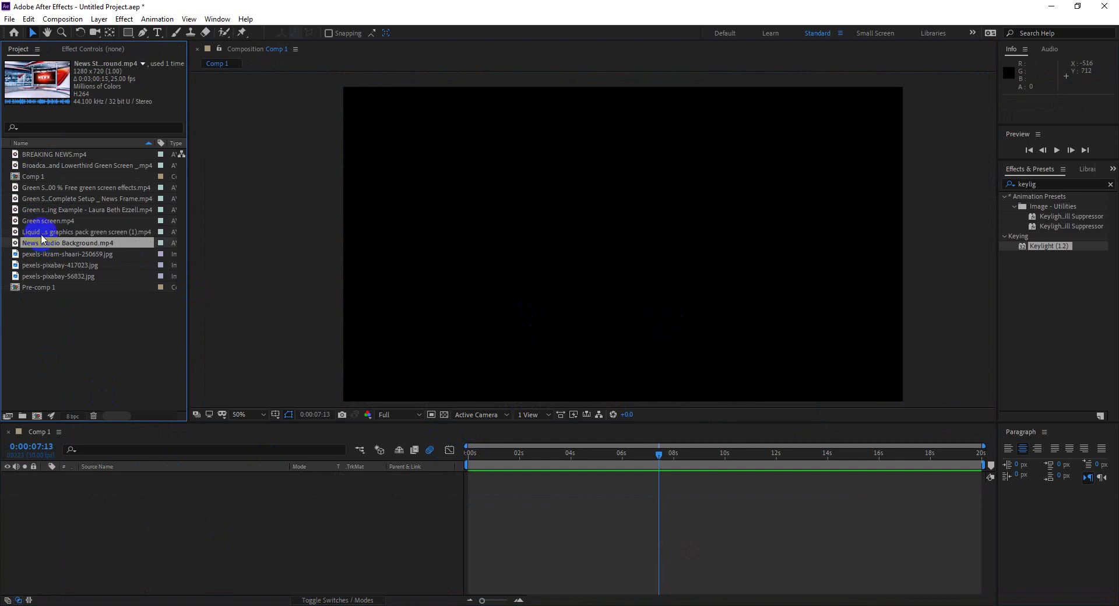
left_click(53, 233)
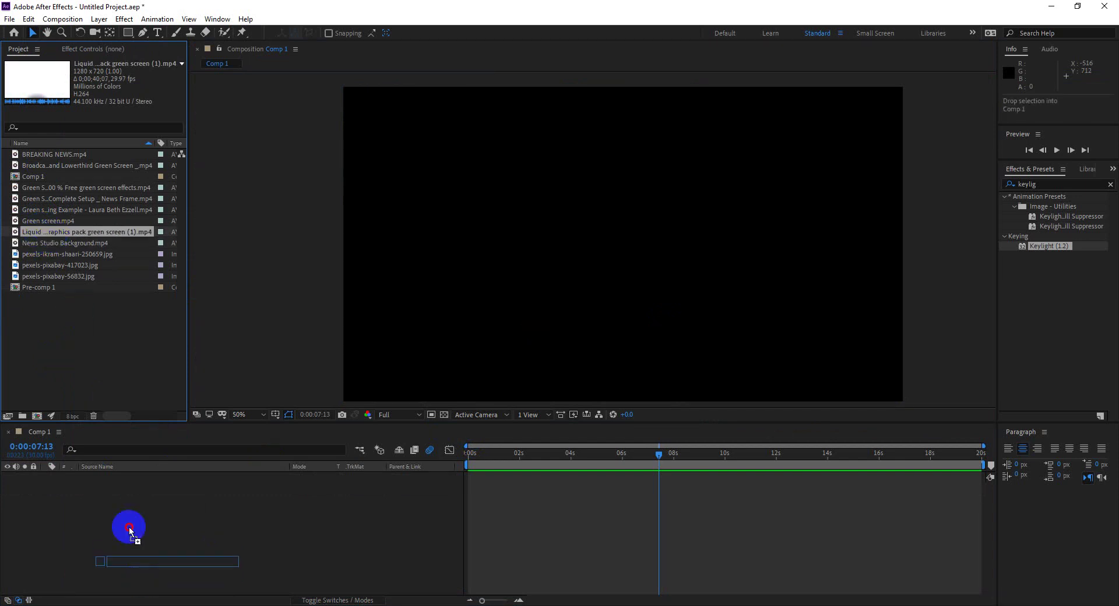
left_click_drag(52, 237, 130, 529)
Adjust the splash clip's start time and fit it to fill the comp frame
mouse_move(658, 461)
left_mouse_down()
mouse_move(500, 454)
mouse_move(691, 454)
mouse_move(627, 460)
left_mouse_up()
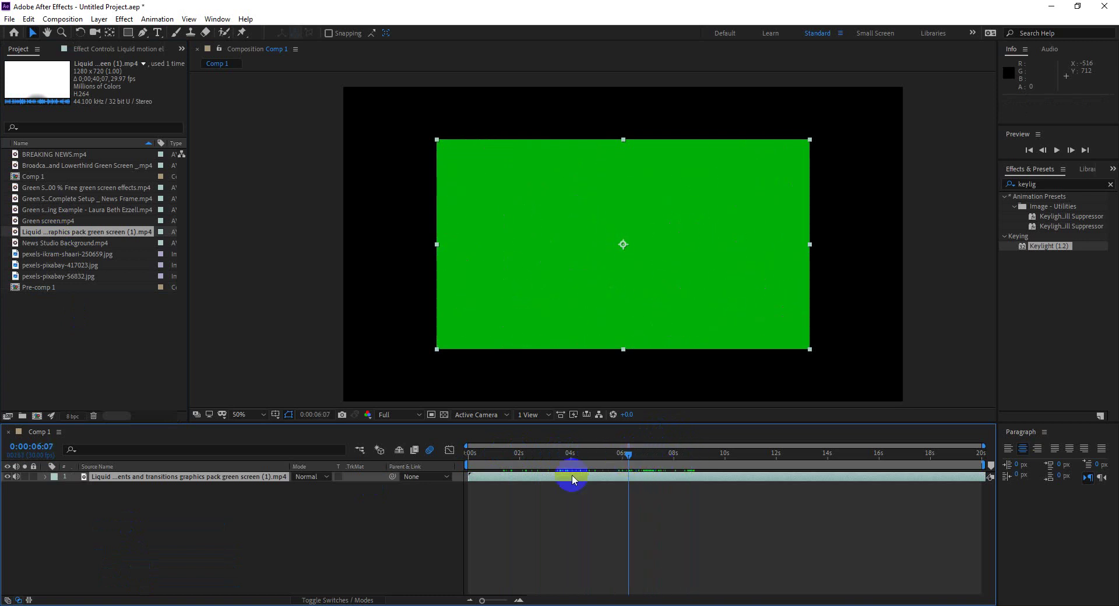
mouse_move(469, 476)
left_mouse_down()
mouse_move(614, 485)
mouse_move(492, 481)
left_mouse_up()
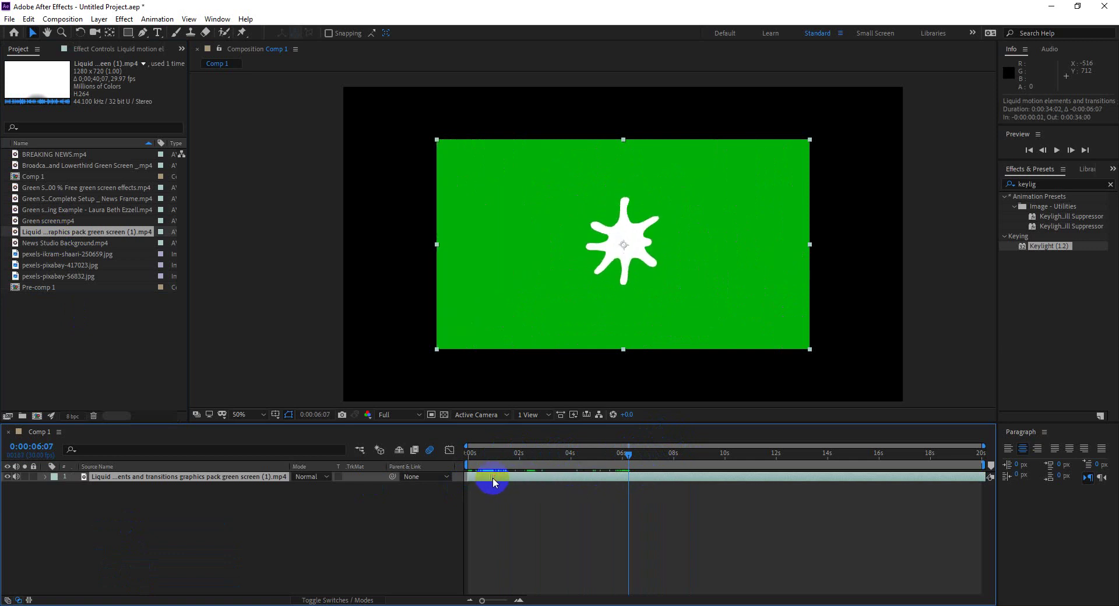
right_click(492, 481)
mouse_move(541, 209)
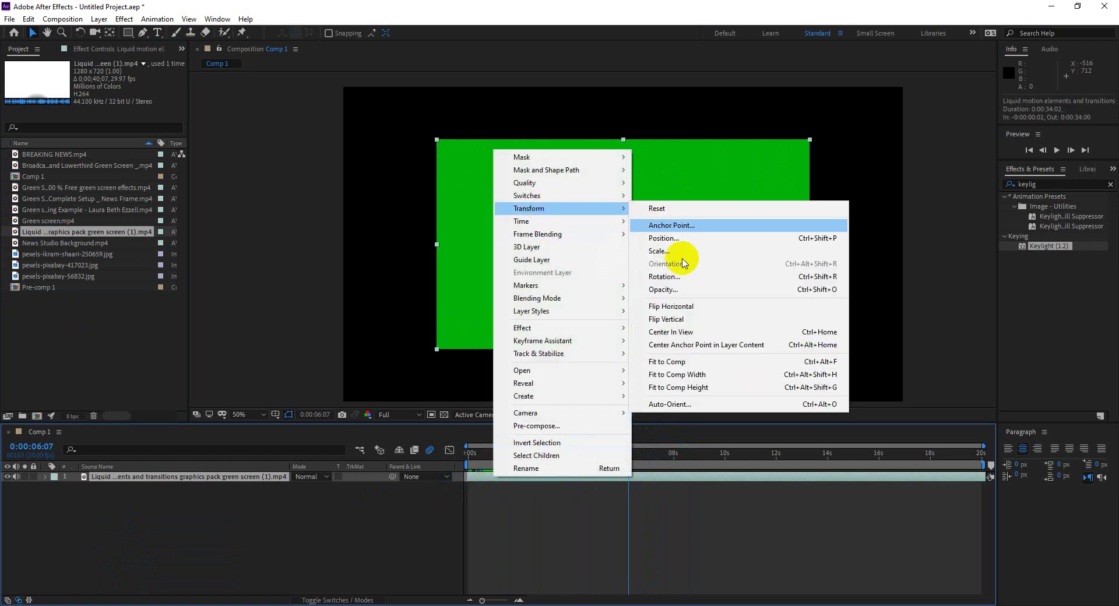
left_click(679, 361)
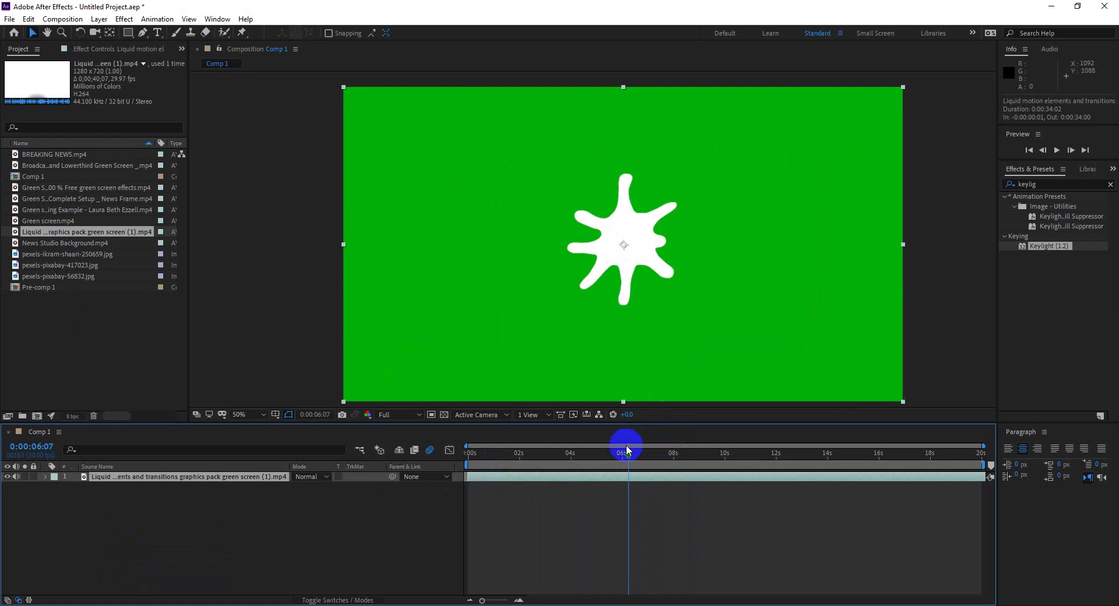
Apply Keylight to the splash clip and sample the green background as its Screen Colour
double_click(1043, 247)
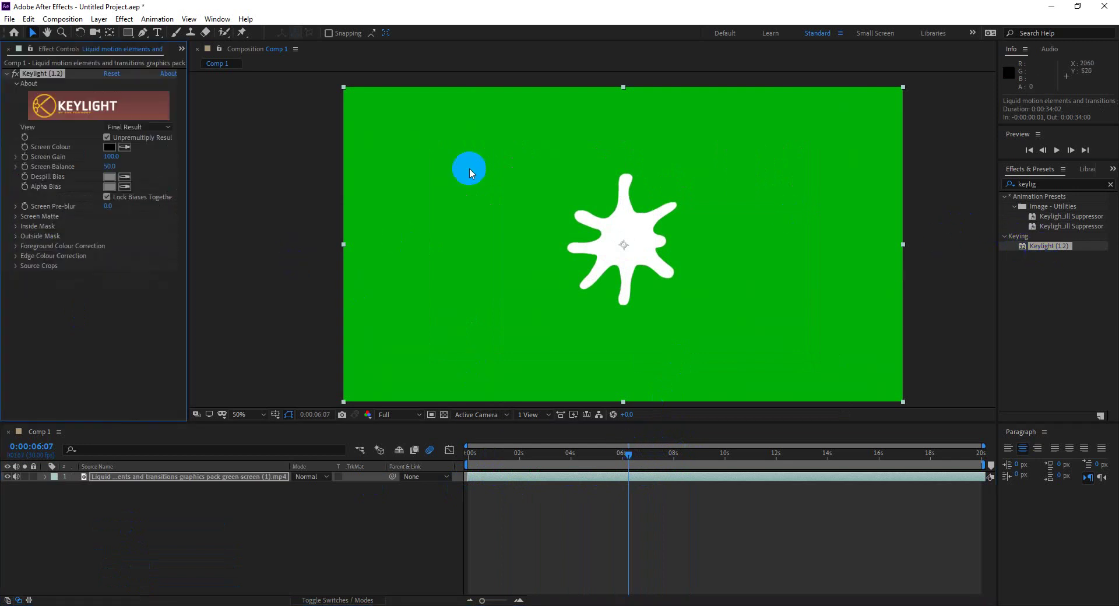
left_click(512, 181)
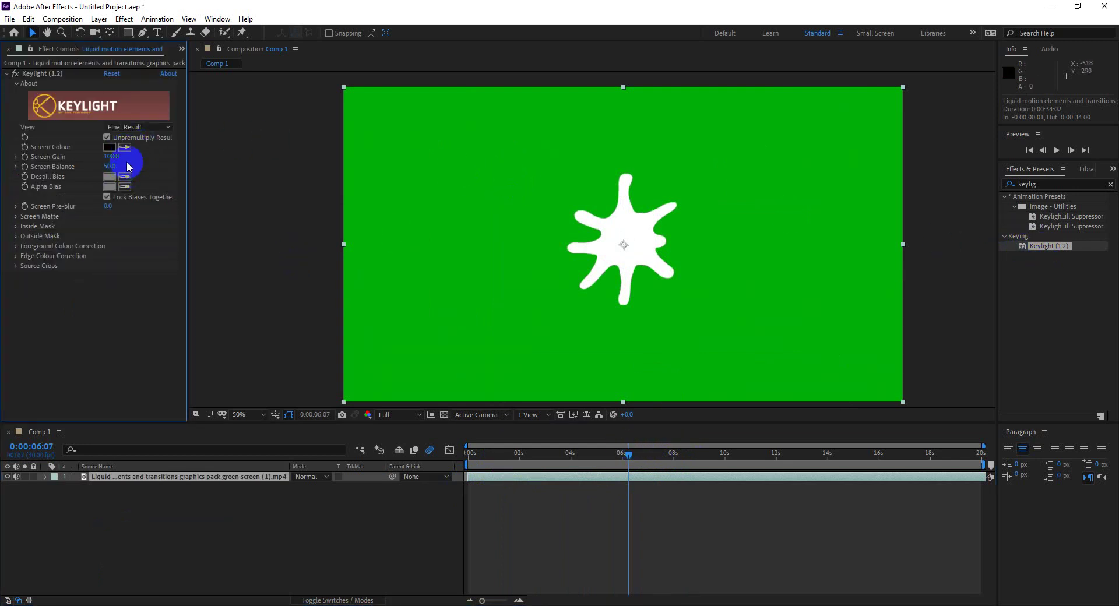
left_click(502, 162)
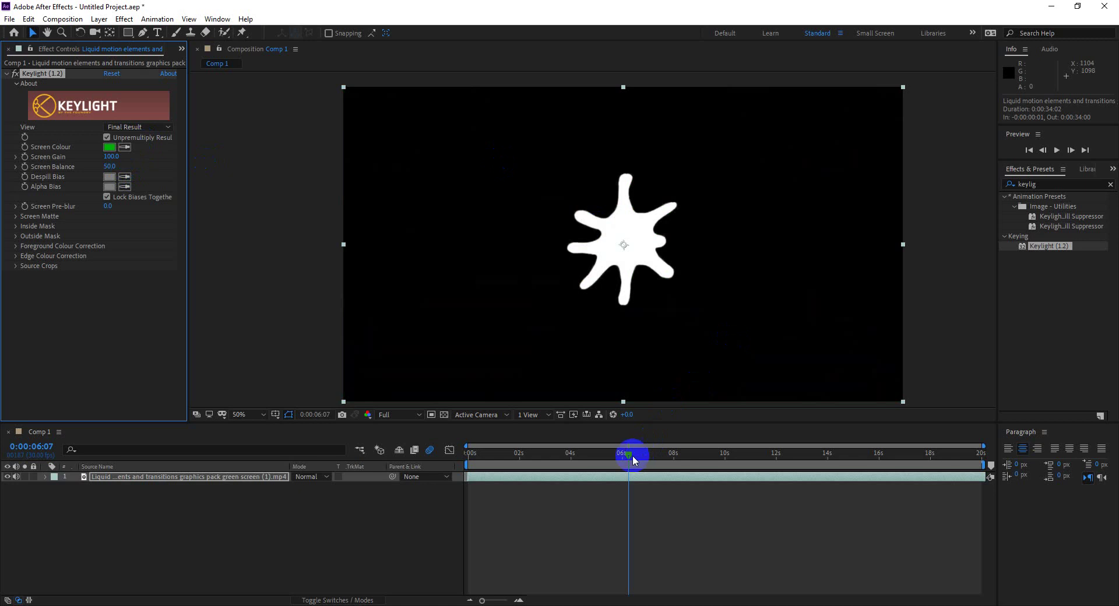
Preview the keyed splash from the start, then park the playhead at 6:11 where the splash is largest
left_click_drag(628, 453, 406, 450)
key("space")
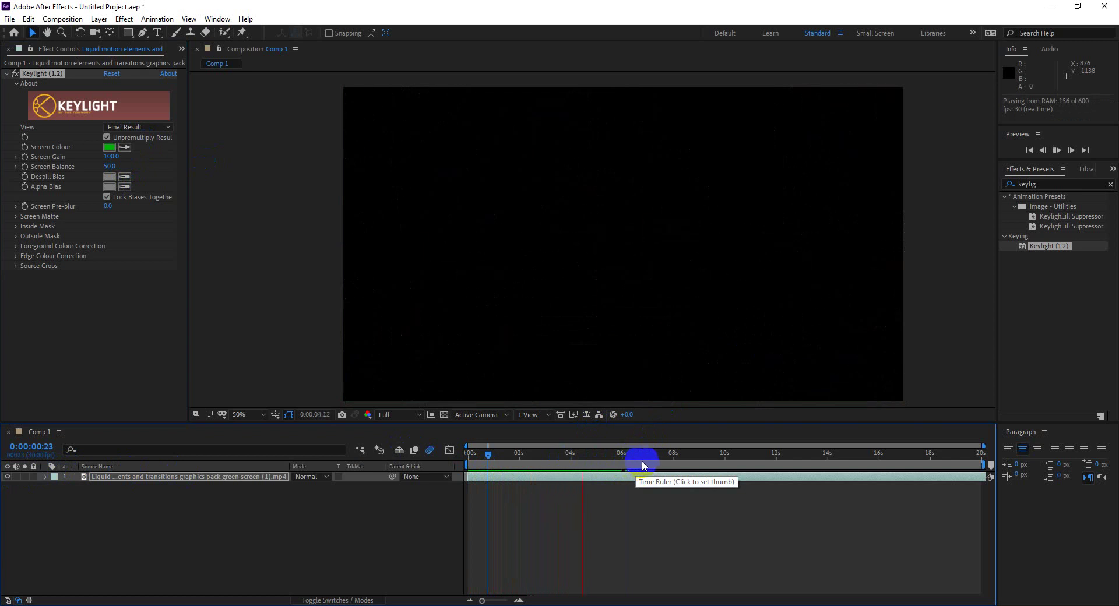
left_click_drag(751, 463, 631, 454)
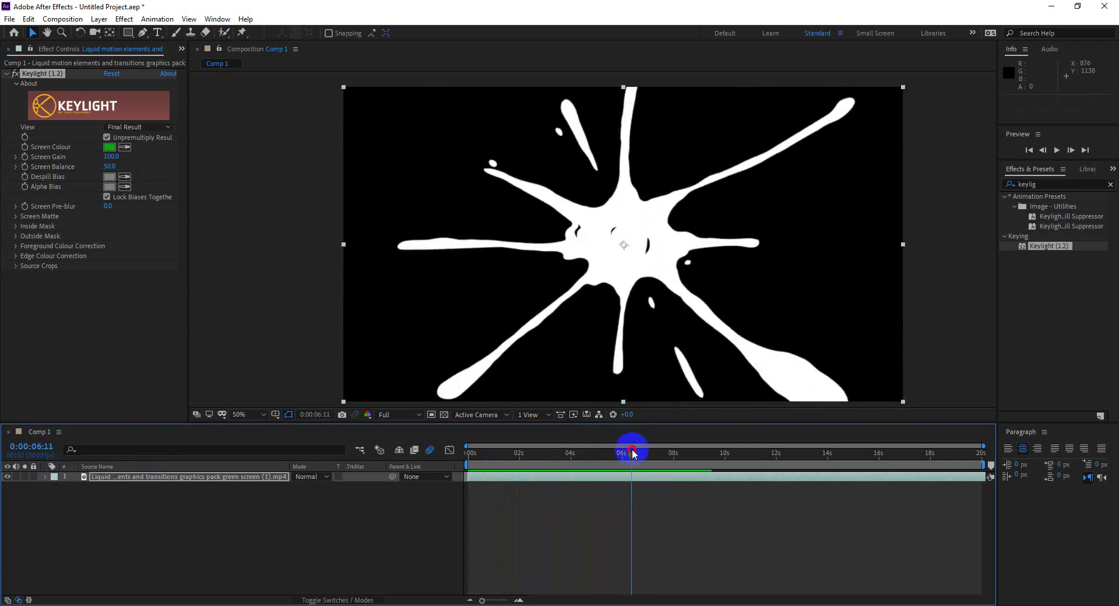
left_click_drag(1037, 184, 993, 178)
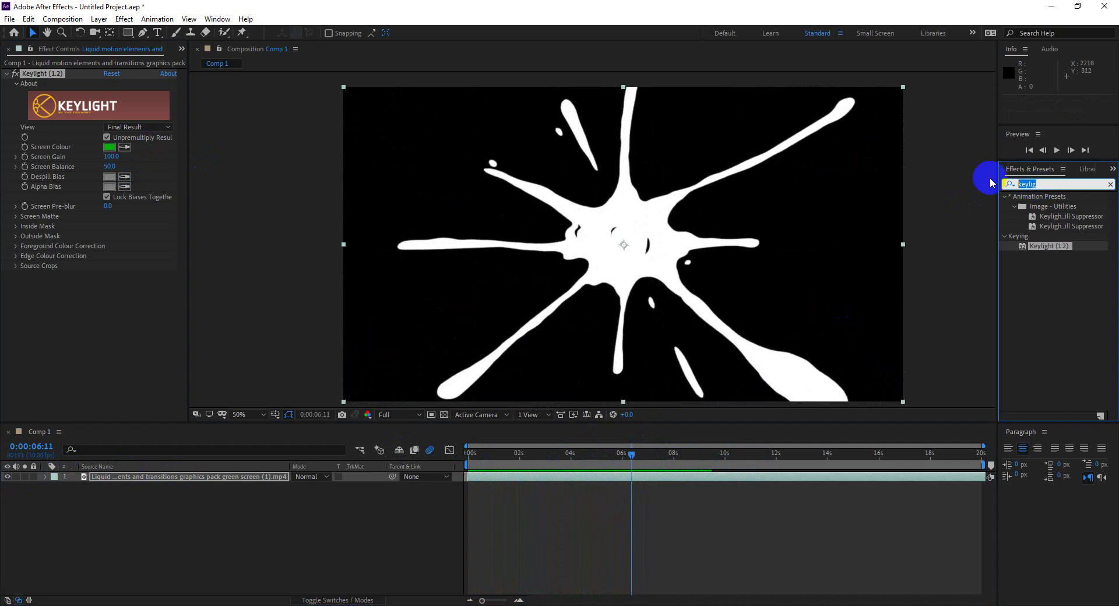
type("tint")
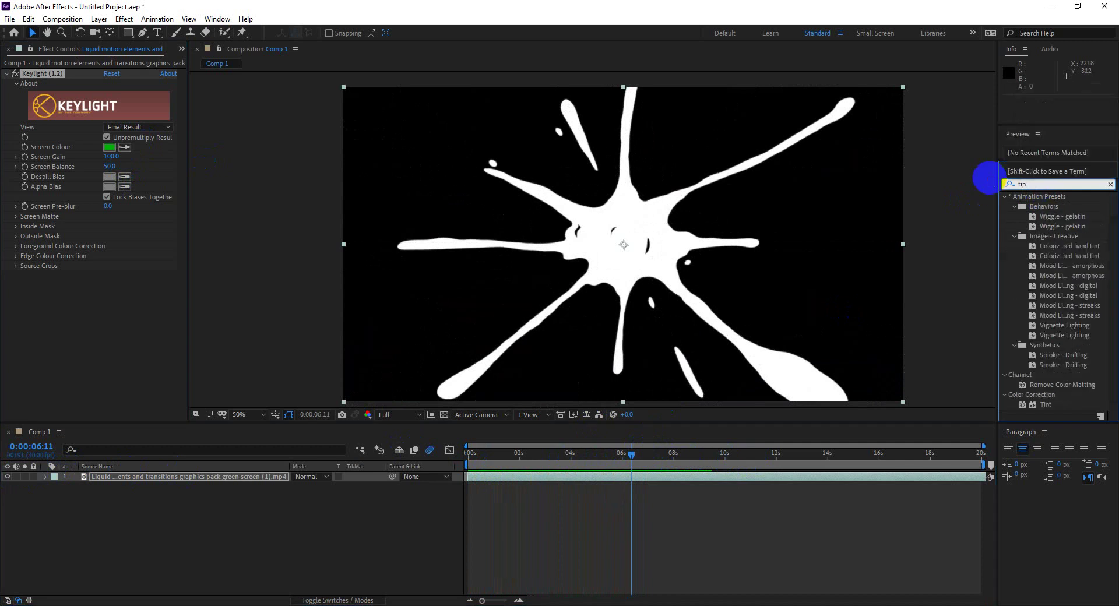
left_click_drag(1046, 246, 152, 479)
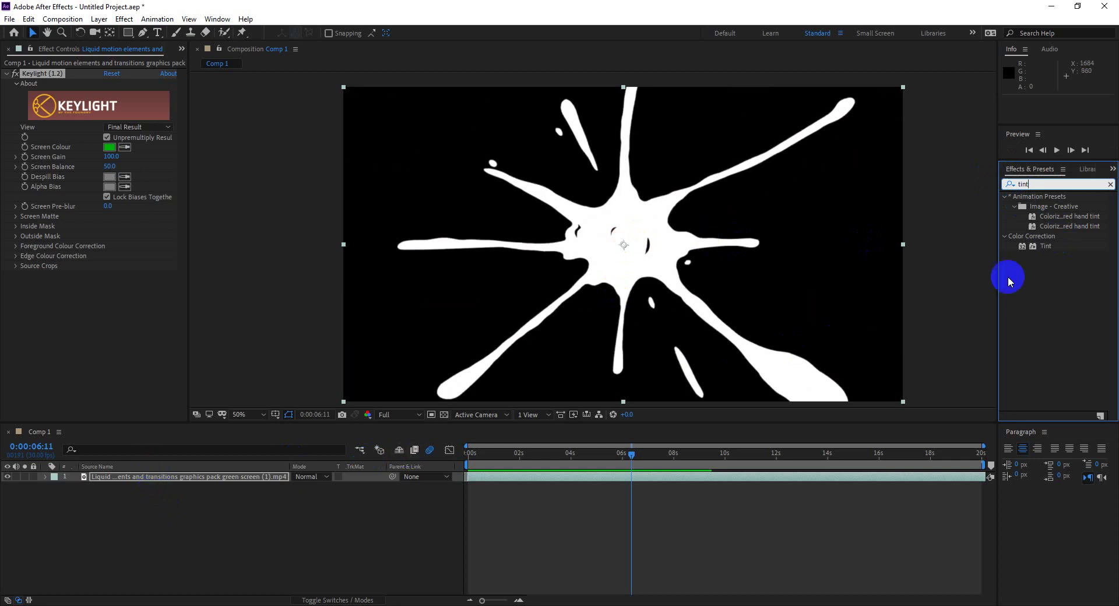
mouse_move(152, 479)
left_mouse_down()
mouse_move(1049, 250)
mouse_move(750, 256)
mouse_move(627, 239)
left_mouse_up()
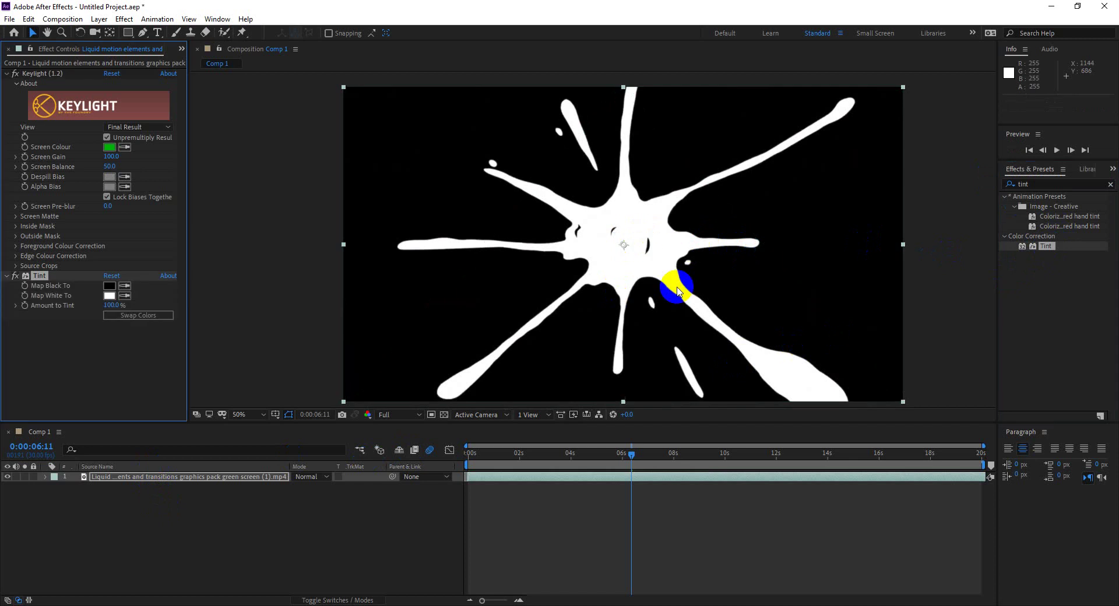
left_click(109, 285)
left_click_drag(820, 253, 867, 233)
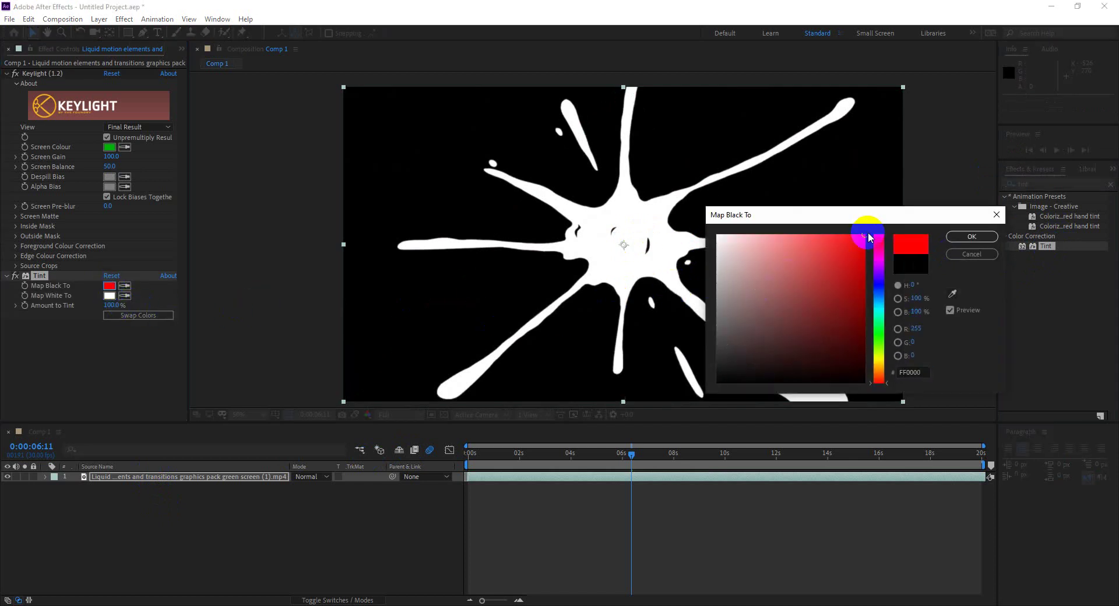
left_click(971, 236)
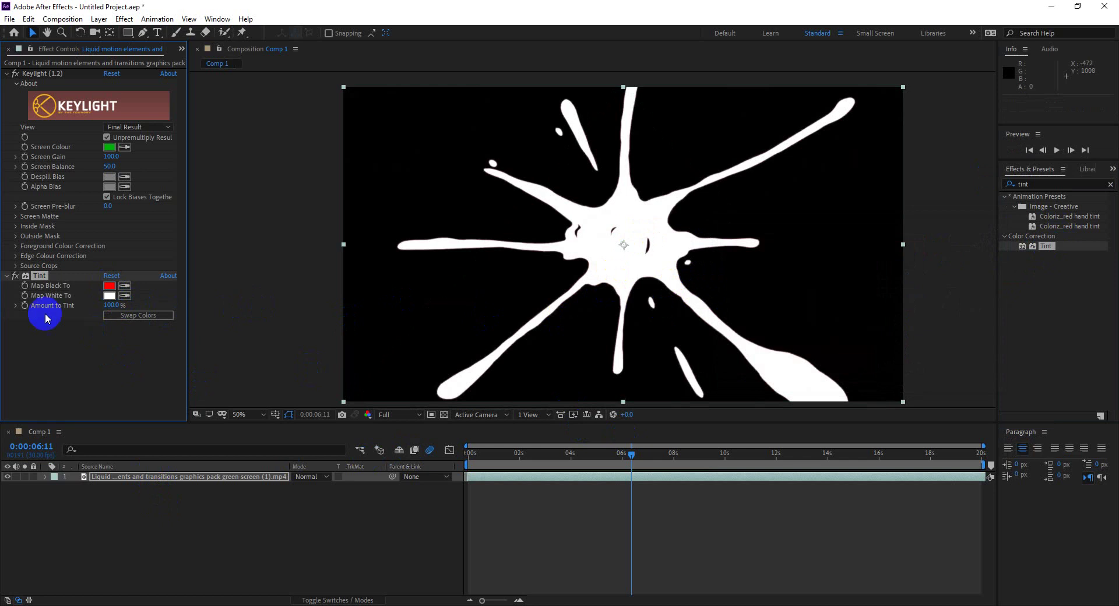
left_click(69, 276)
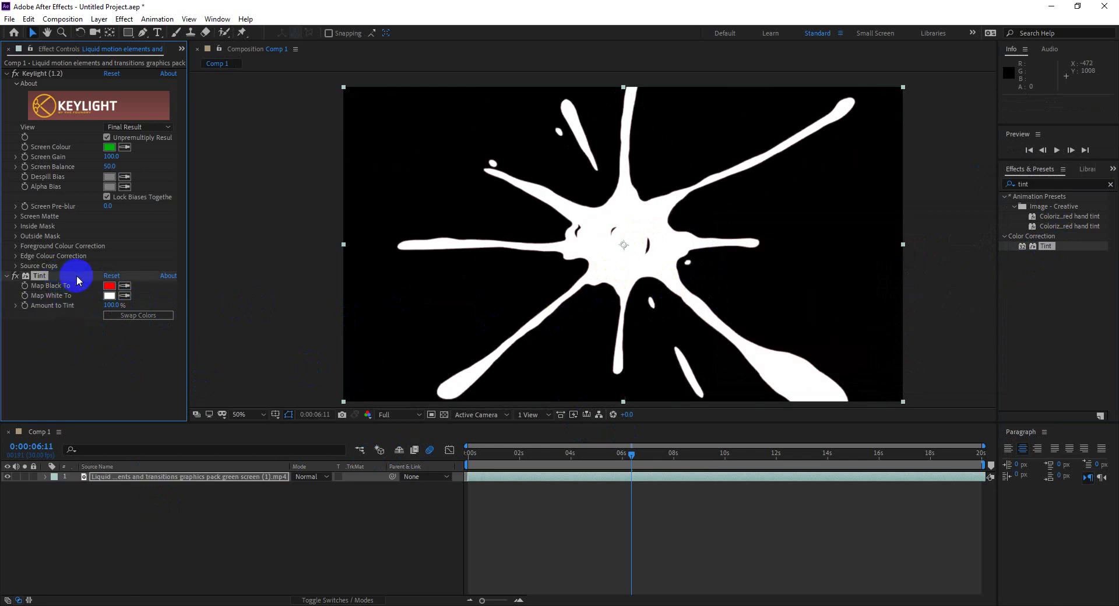
left_click(107, 298)
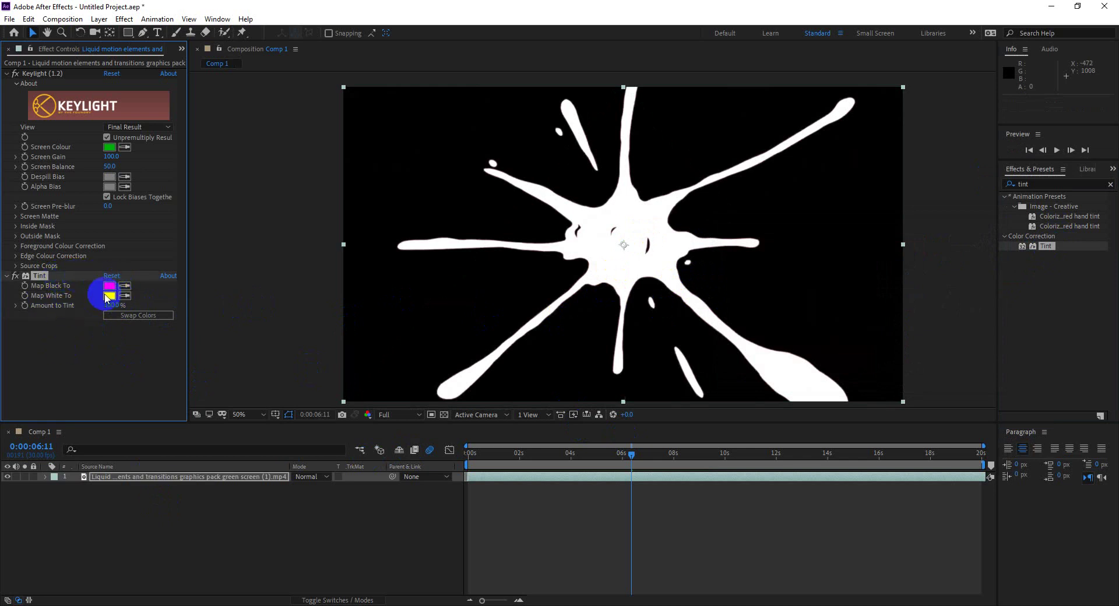
key("Delete")
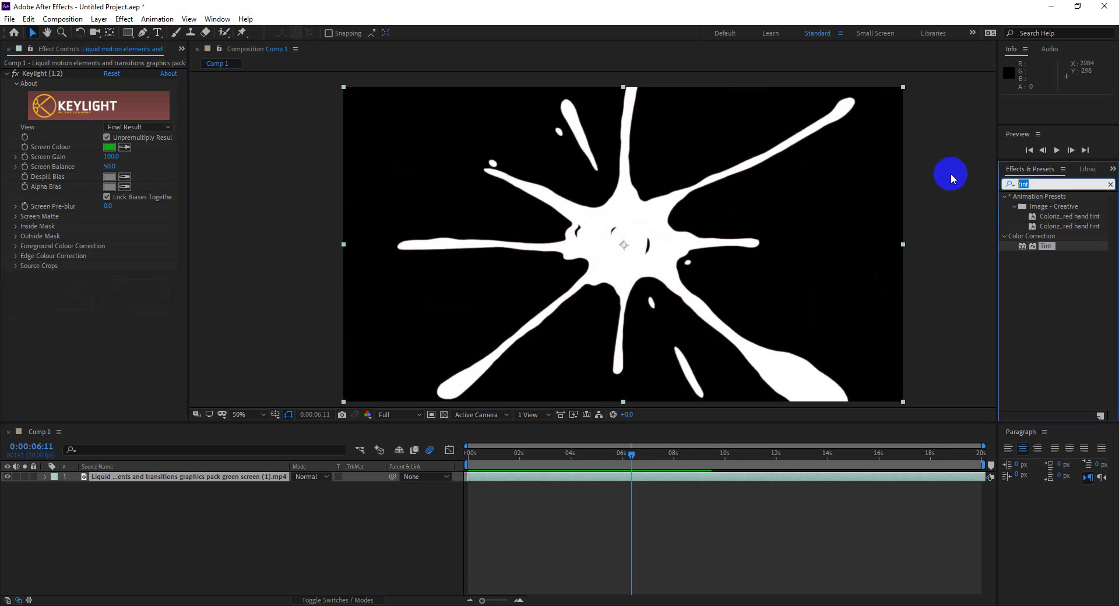
Add a Fill effect set to FFF600 yellow on the splash layer and preview it from the start
type("fill")
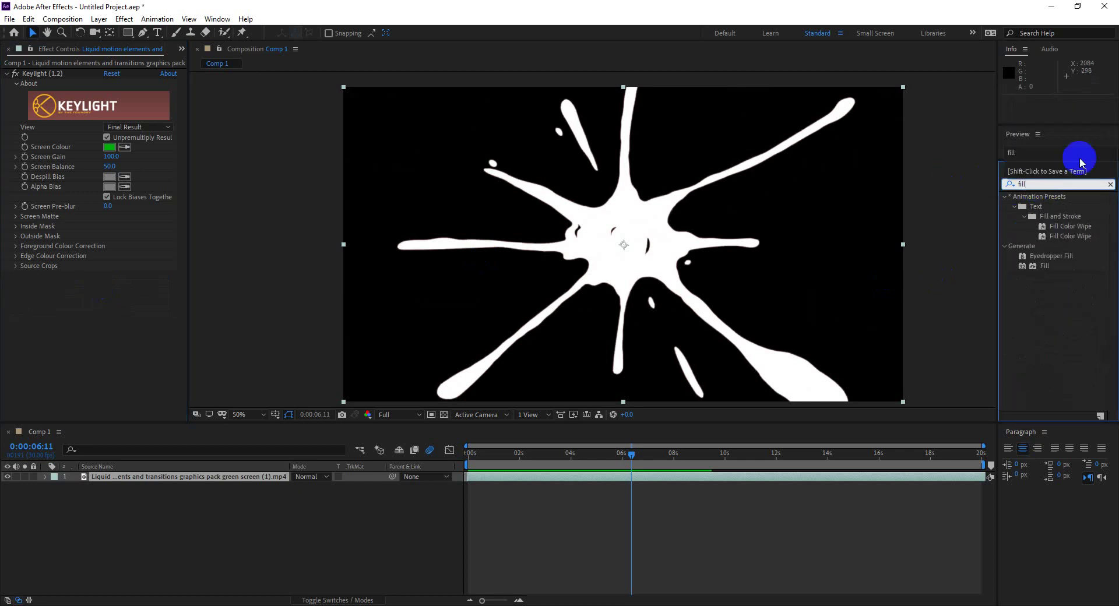
mouse_move(1043, 266)
left_mouse_down()
mouse_move(636, 257)
mouse_move(643, 273)
left_mouse_up()
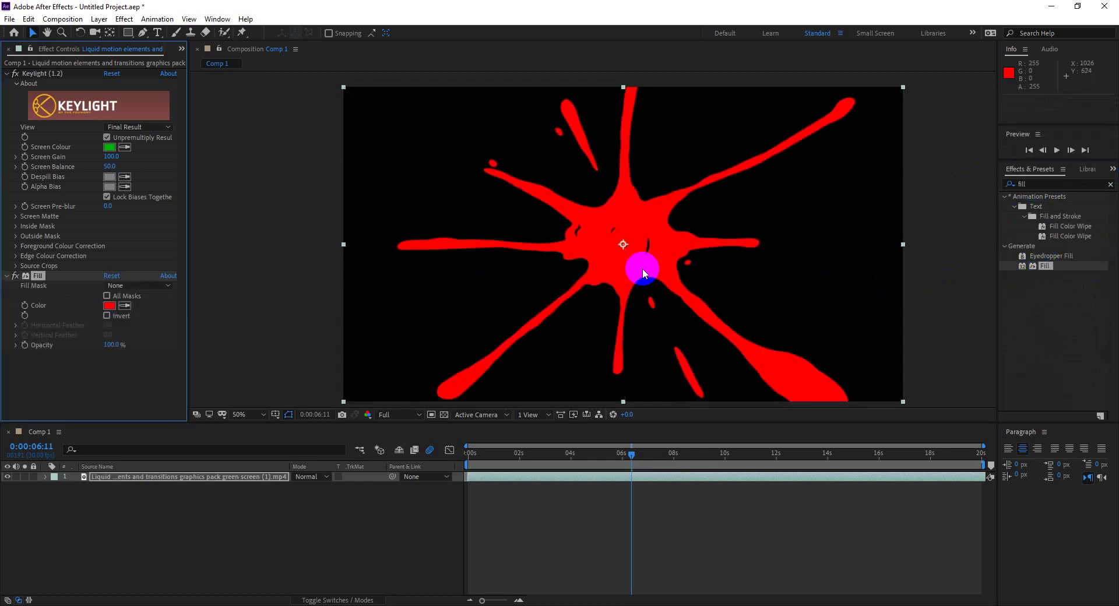
left_click(110, 305)
left_click(878, 359)
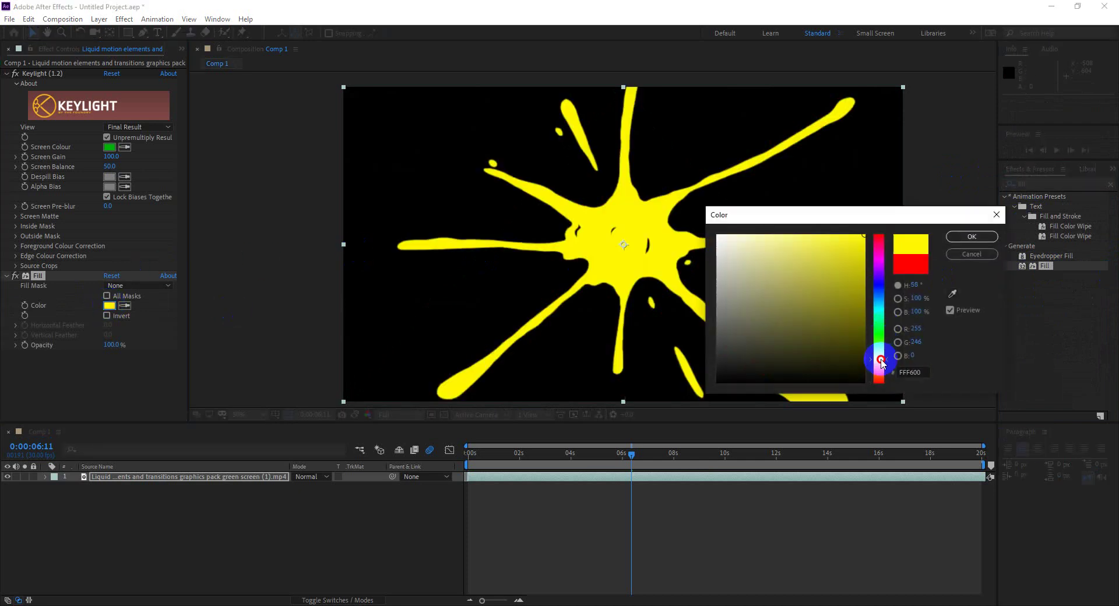
left_click(959, 237)
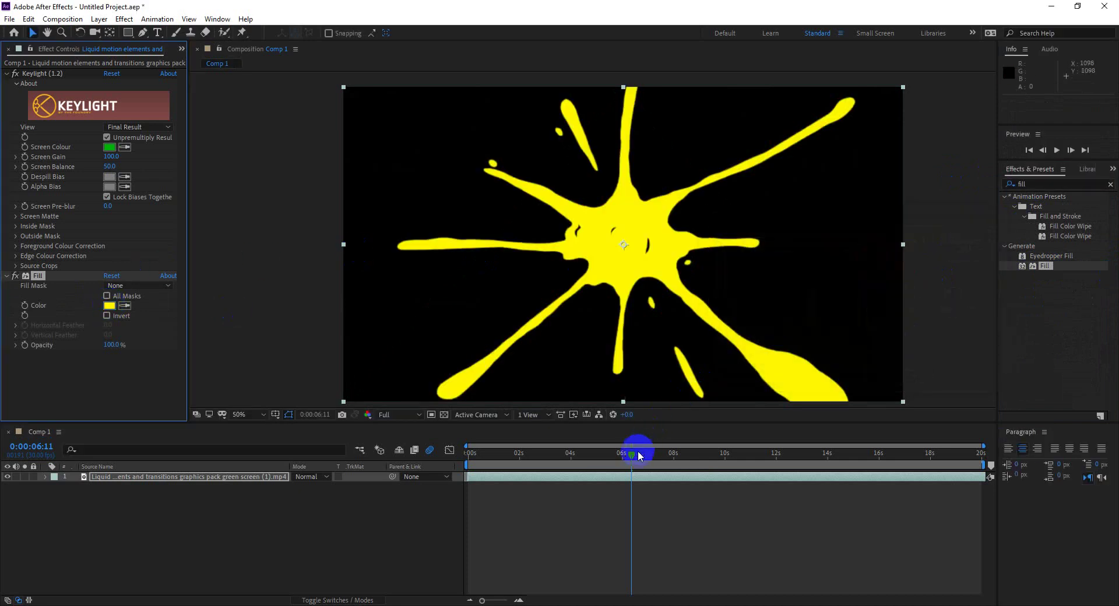
left_click_drag(635, 453, 400, 452)
key("space")
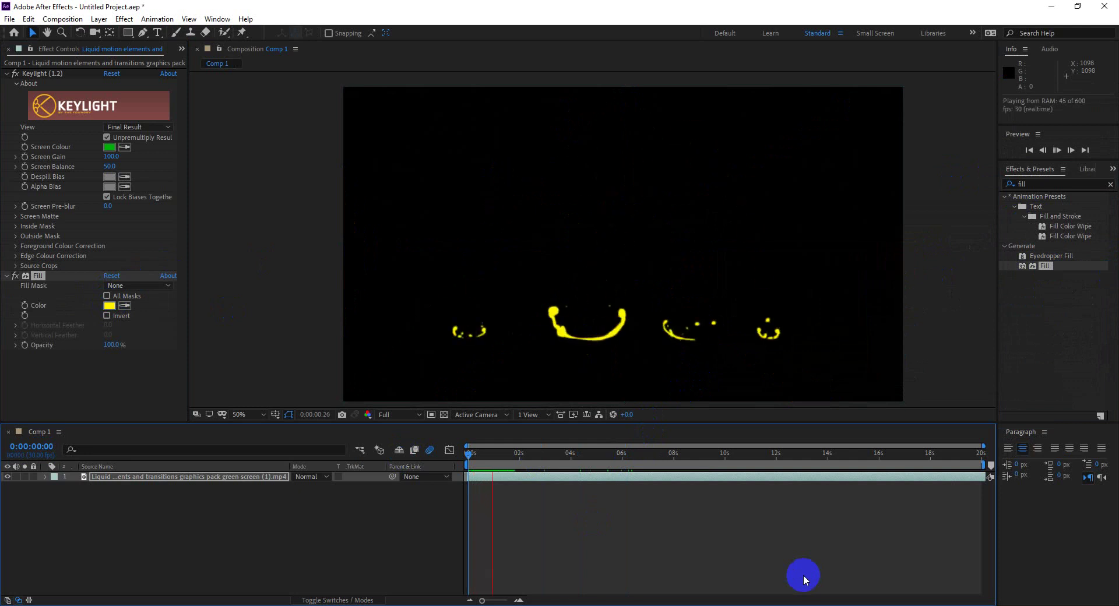
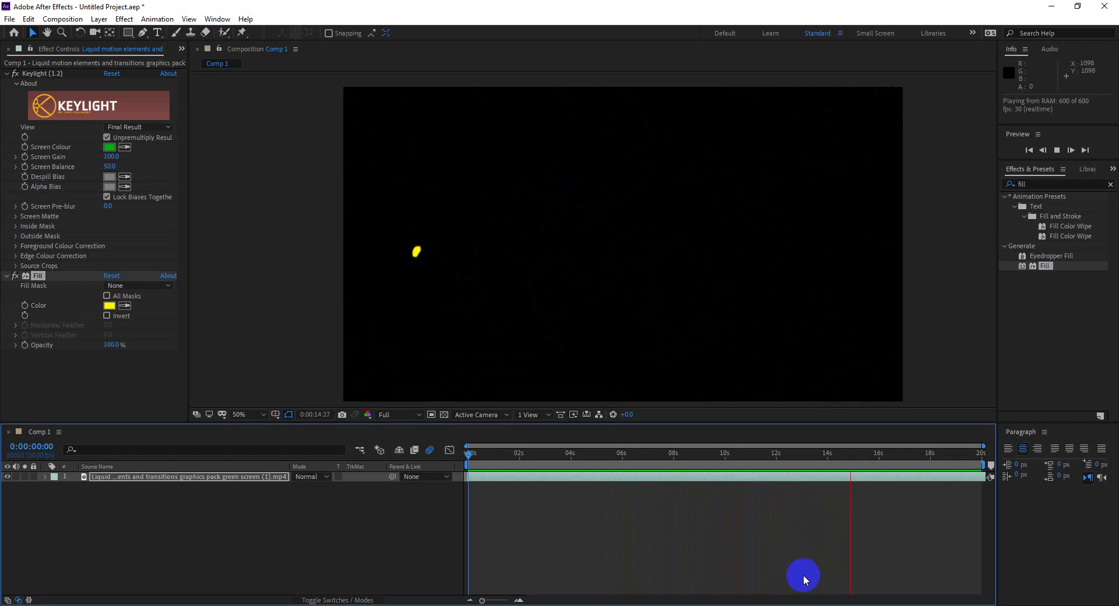
Stop the preview and delete the Keylight and Fill effects from the liquid clip
key("space")
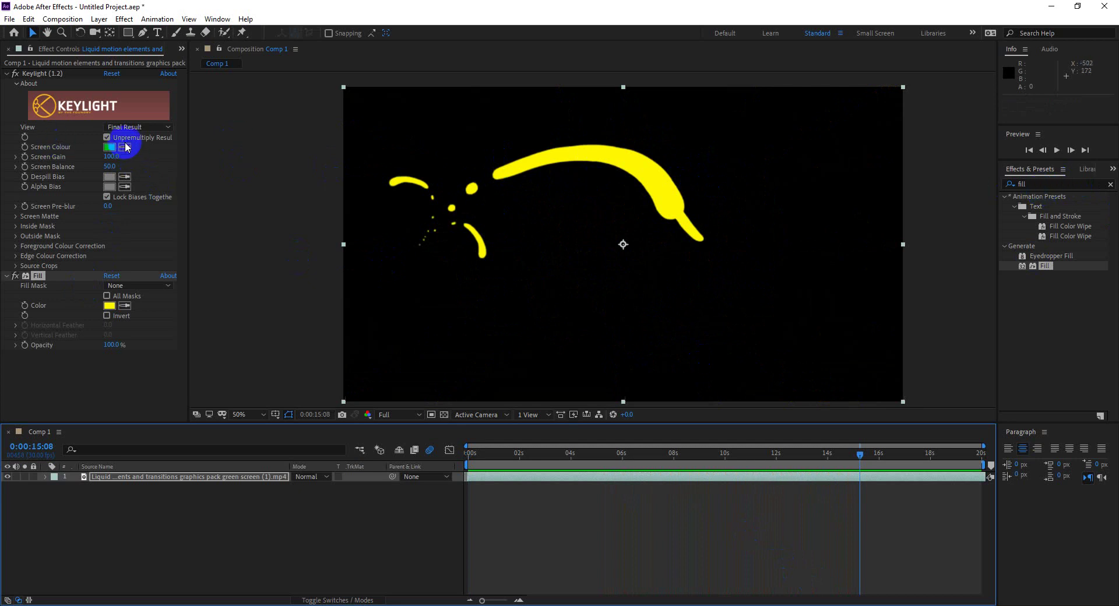
left_click(63, 75)
key("Delete")
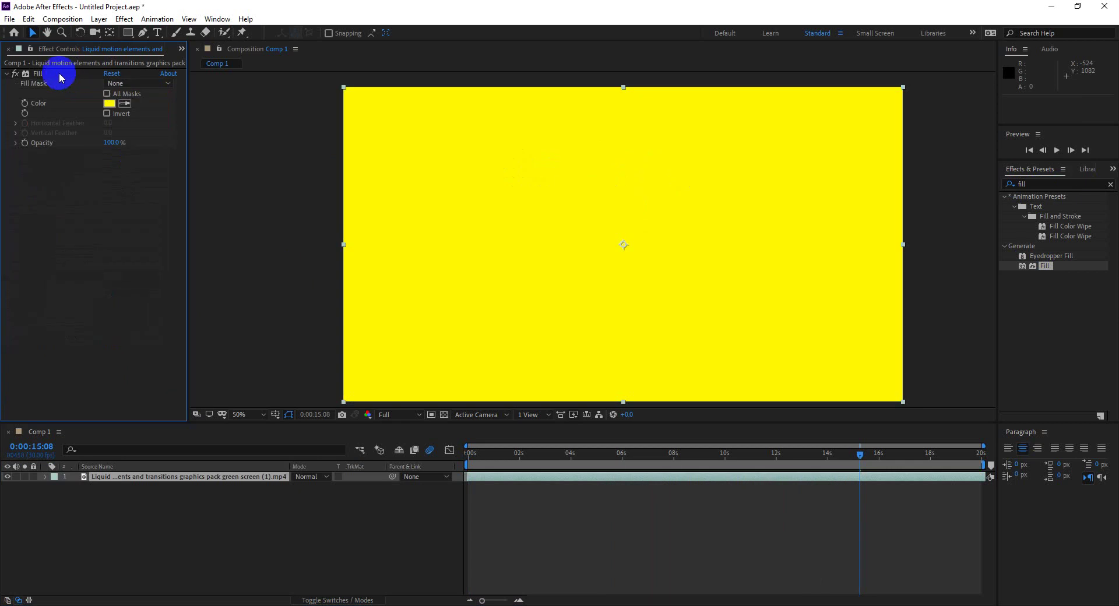
left_click(53, 75)
key("Delete")
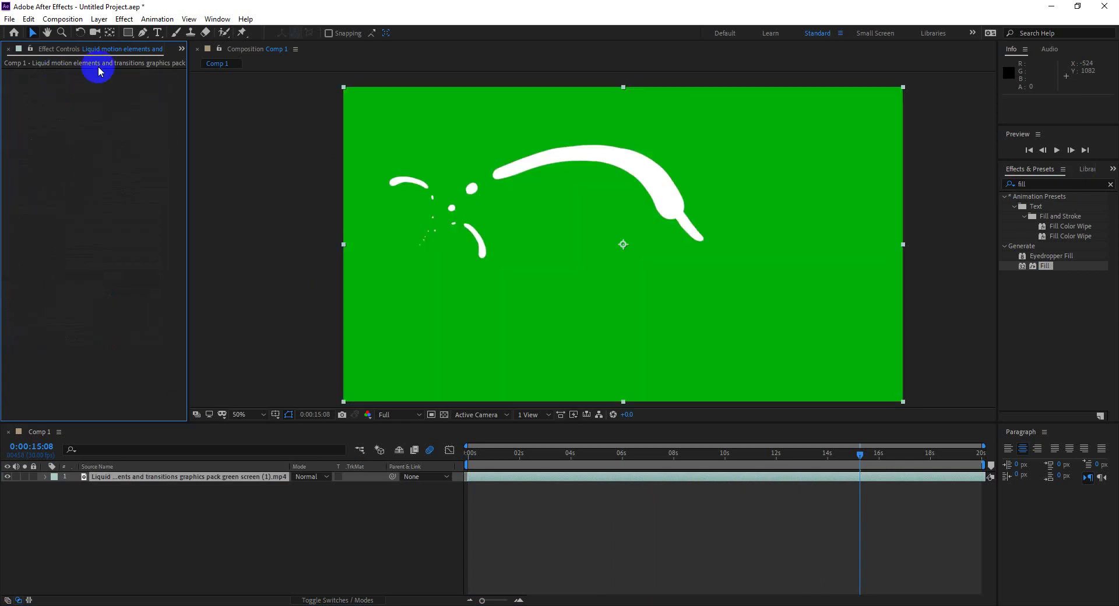
Delete the liquid green-screen clip layer from Comp 1
left_click(183, 51)
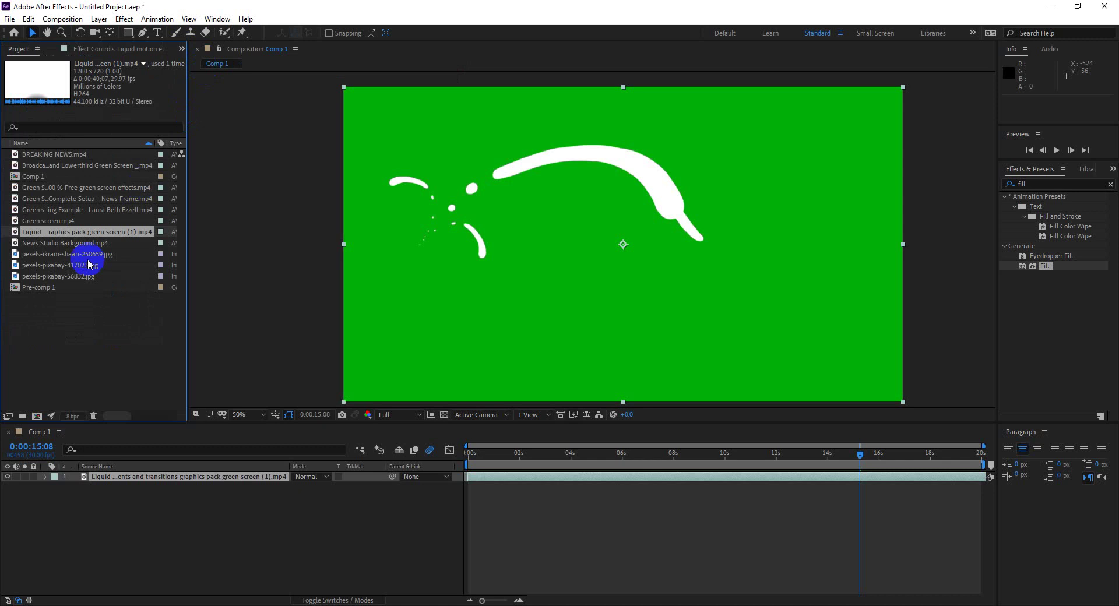
left_click_drag(860, 455, 525, 454)
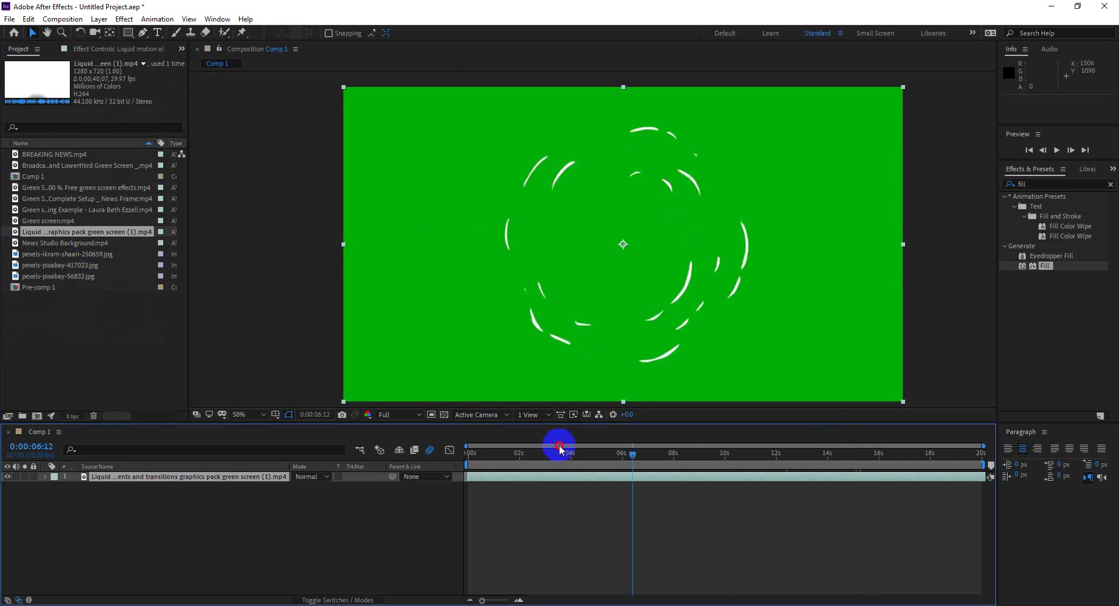
key("Delete")
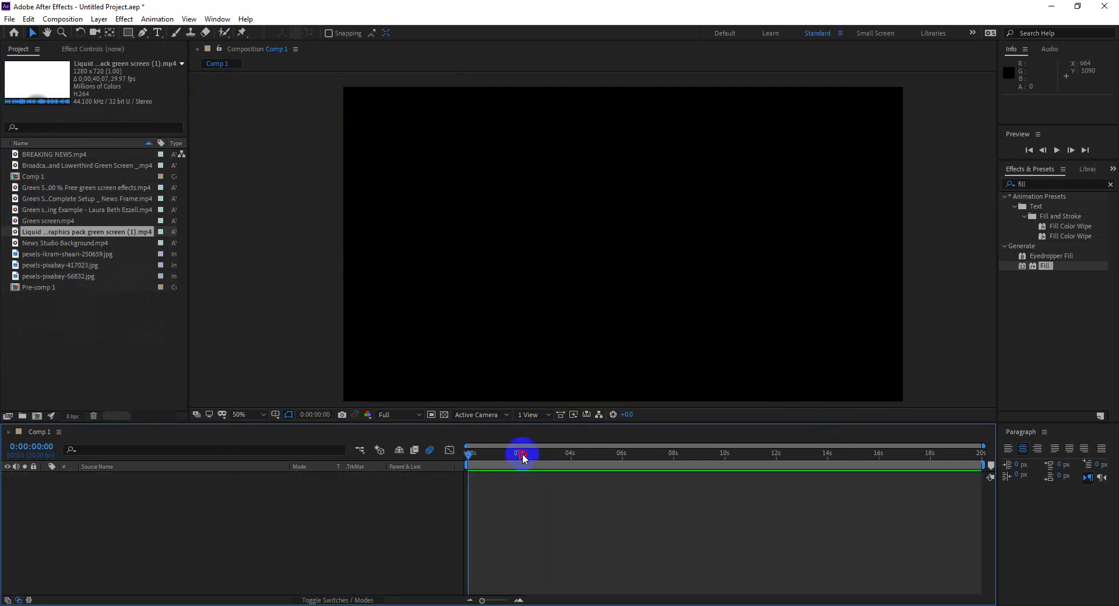
mouse_move(525, 453)
left_mouse_down()
mouse_move(663, 466)
mouse_move(442, 462)
left_mouse_up()
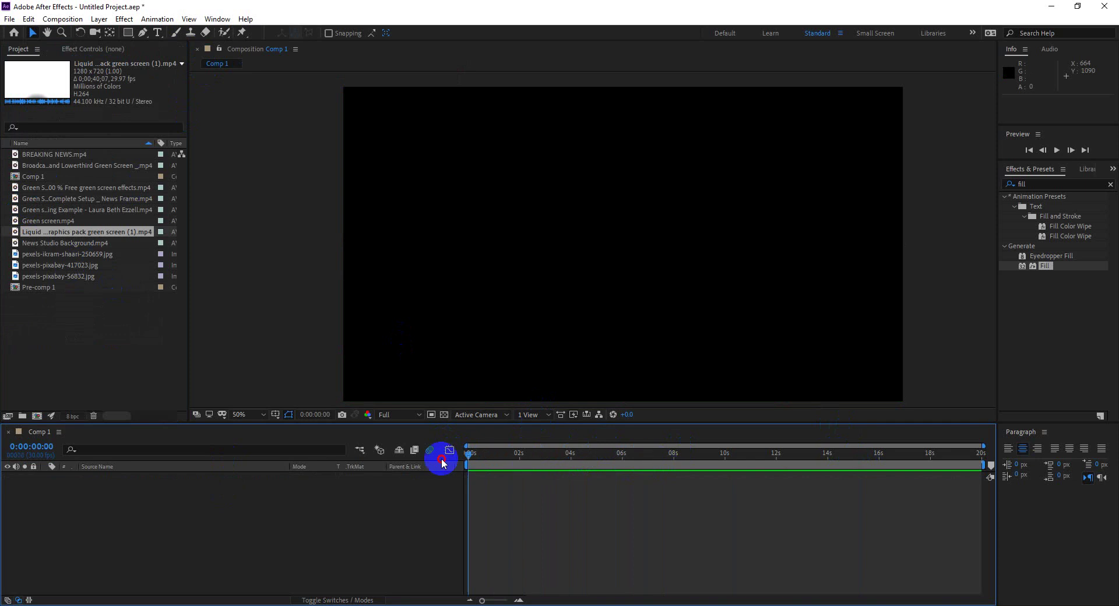
Try pexels-pixabay-417023.jpg in Comp 1, remove it, and add pexels-ikram-shaari-250659.jpg instead
left_click(51, 256)
left_click(41, 266)
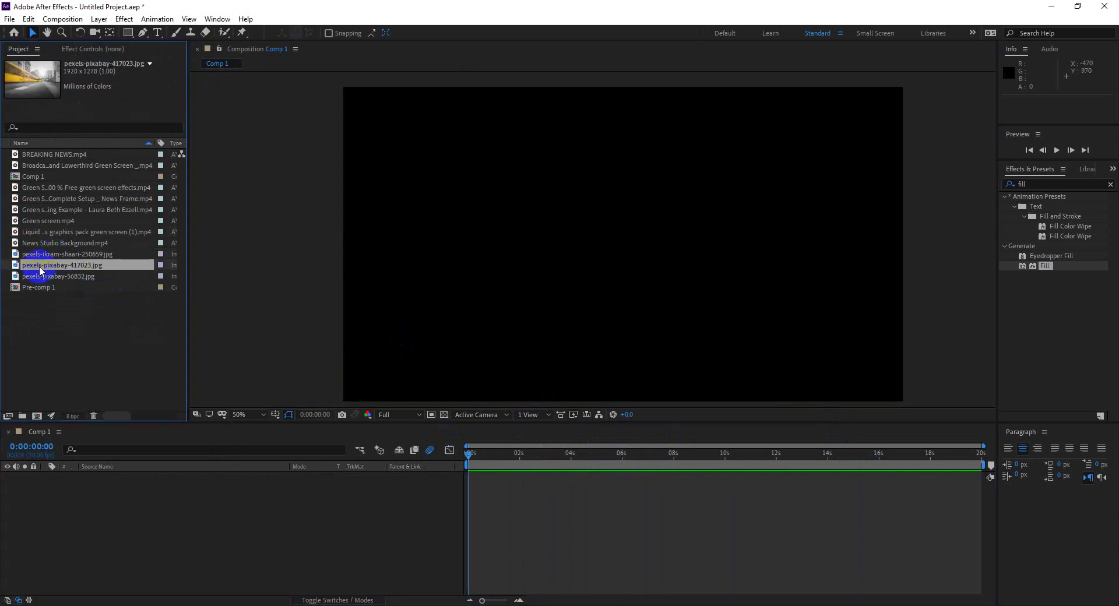
left_click_drag(40, 266, 167, 500)
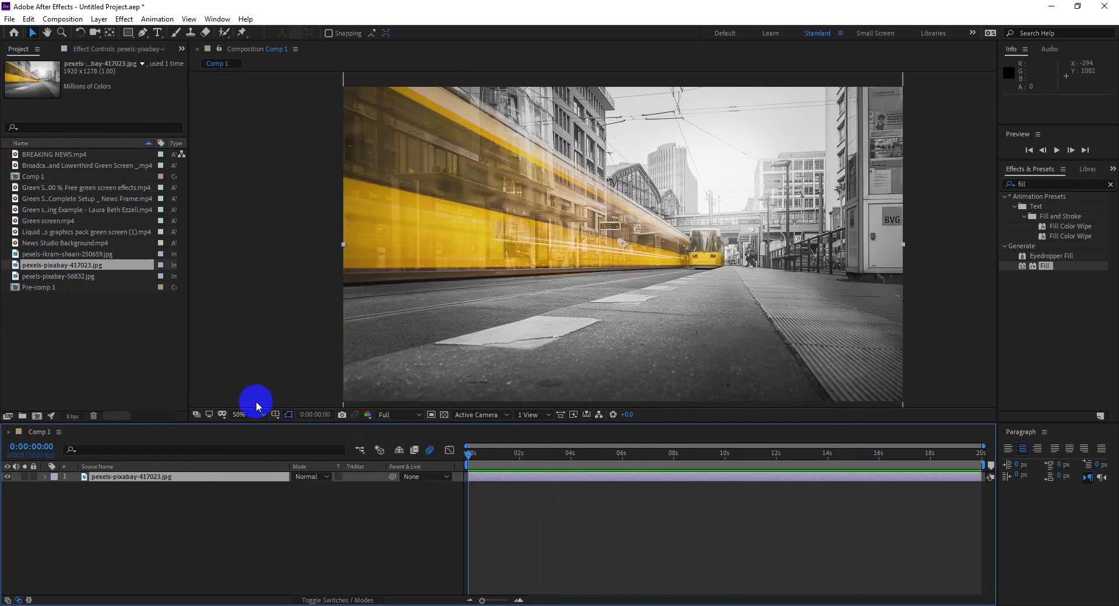
key("Delete")
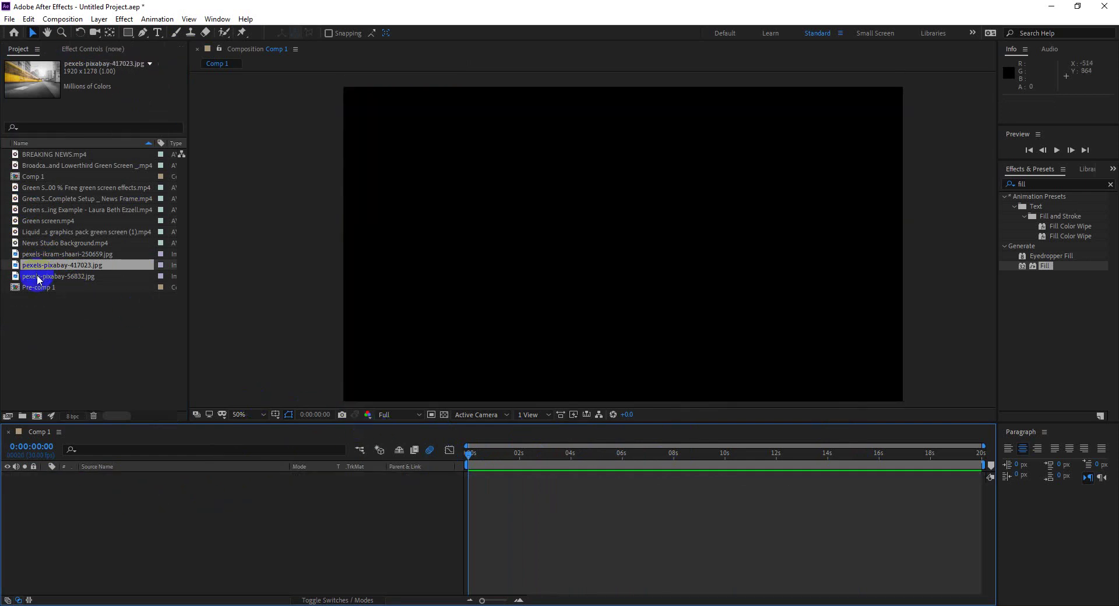
left_click(36, 276)
left_click_drag(41, 260, 178, 493)
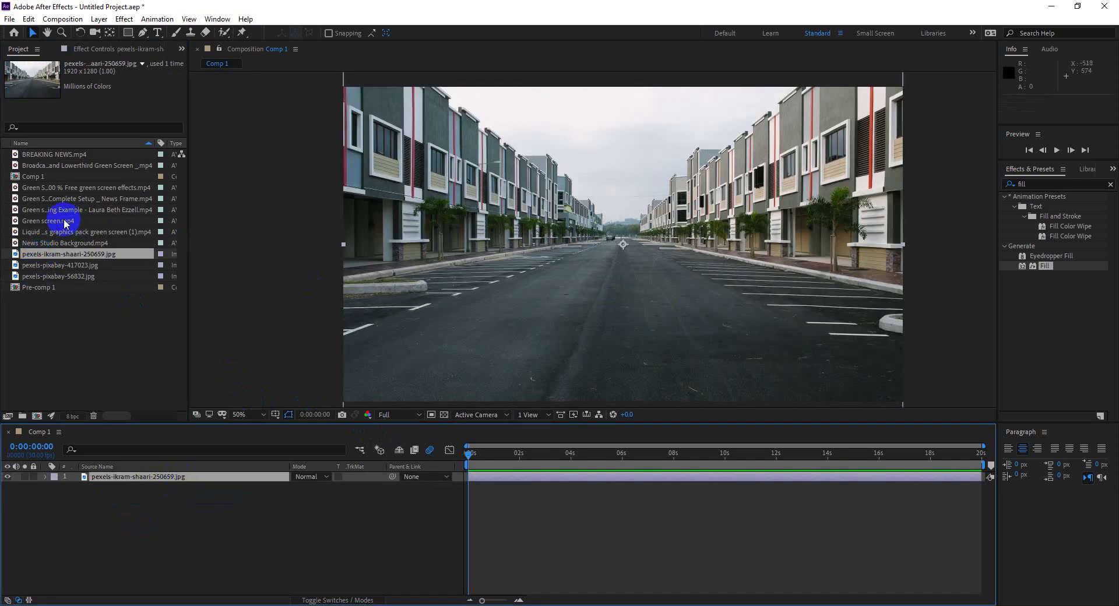
Place the car explosion clip above the street photo and slide it to start at 0 s
left_click(38, 190)
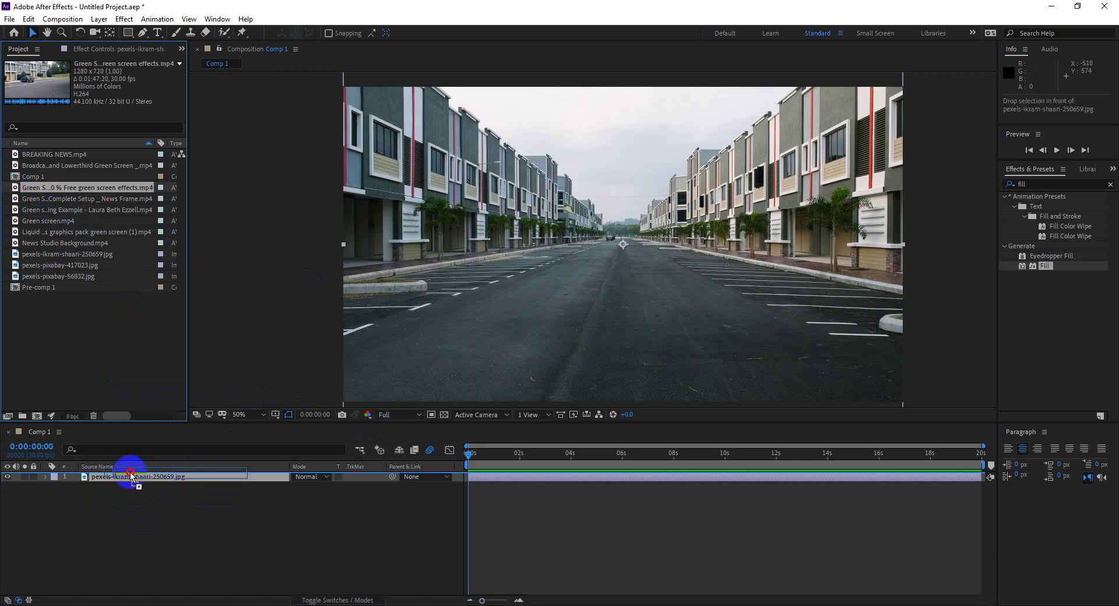
left_click_drag(38, 190, 130, 477)
left_click_drag(471, 452, 582, 456)
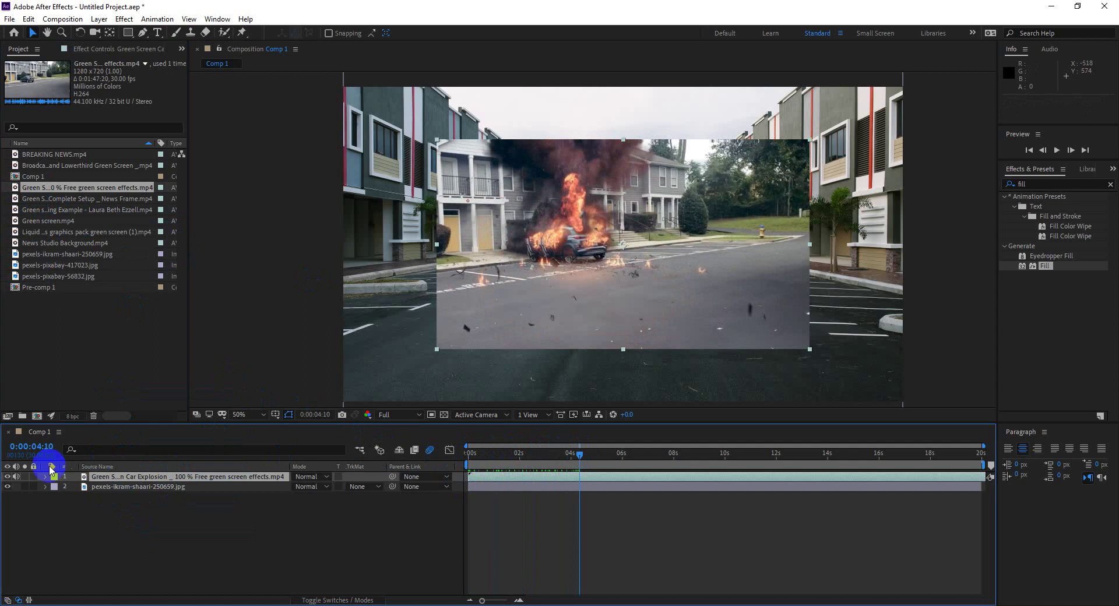
left_click(581, 477)
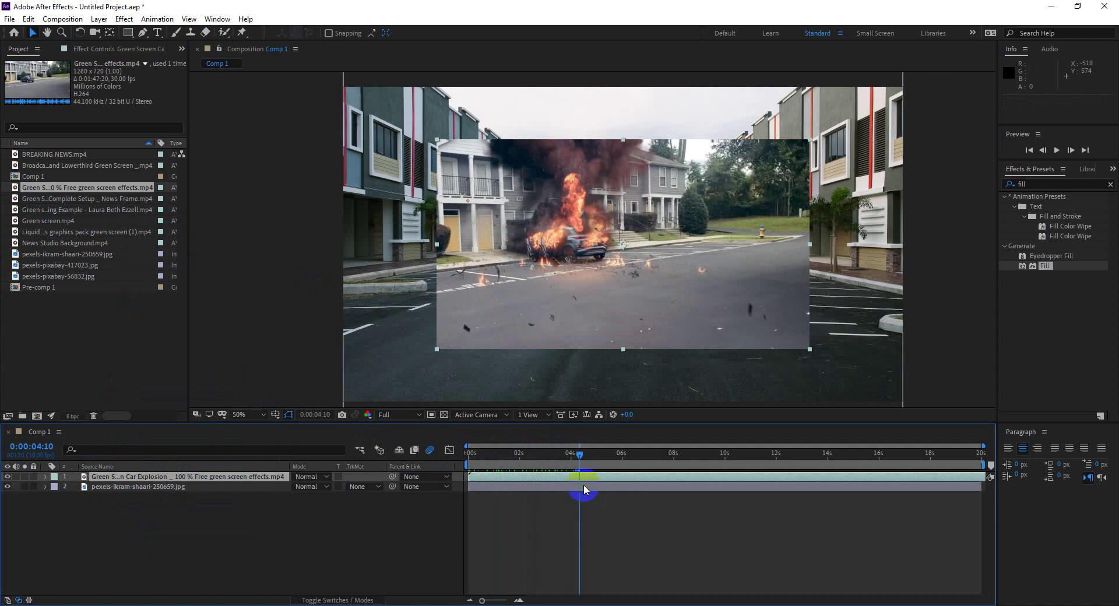
left_click_drag(579, 453, 565, 453)
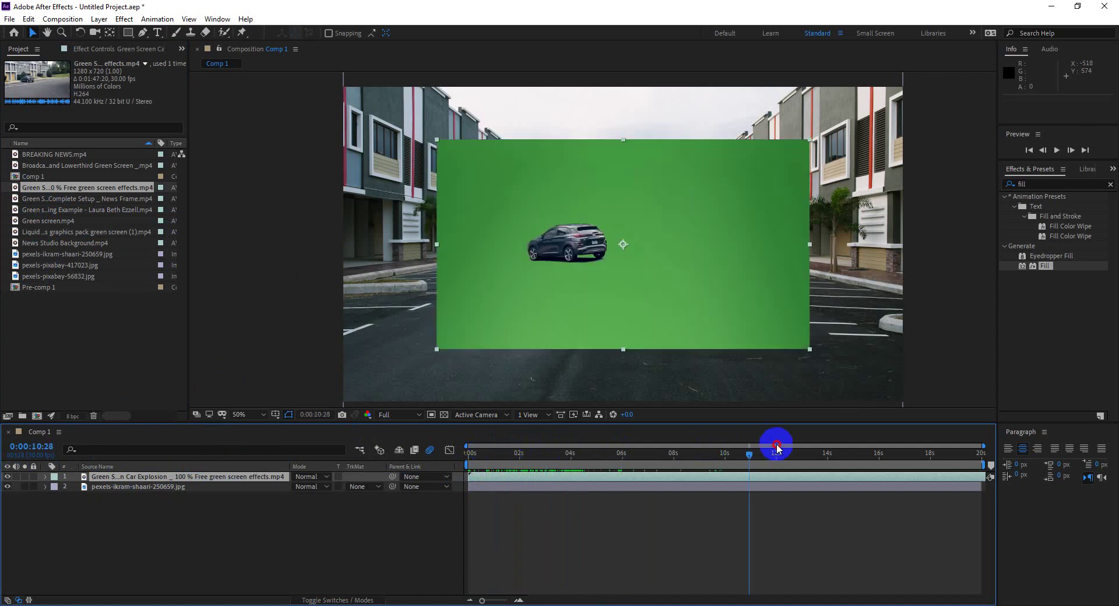
mouse_move(565, 453)
left_mouse_down()
mouse_move(815, 446)
mouse_move(718, 457)
mouse_move(729, 458)
left_mouse_up()
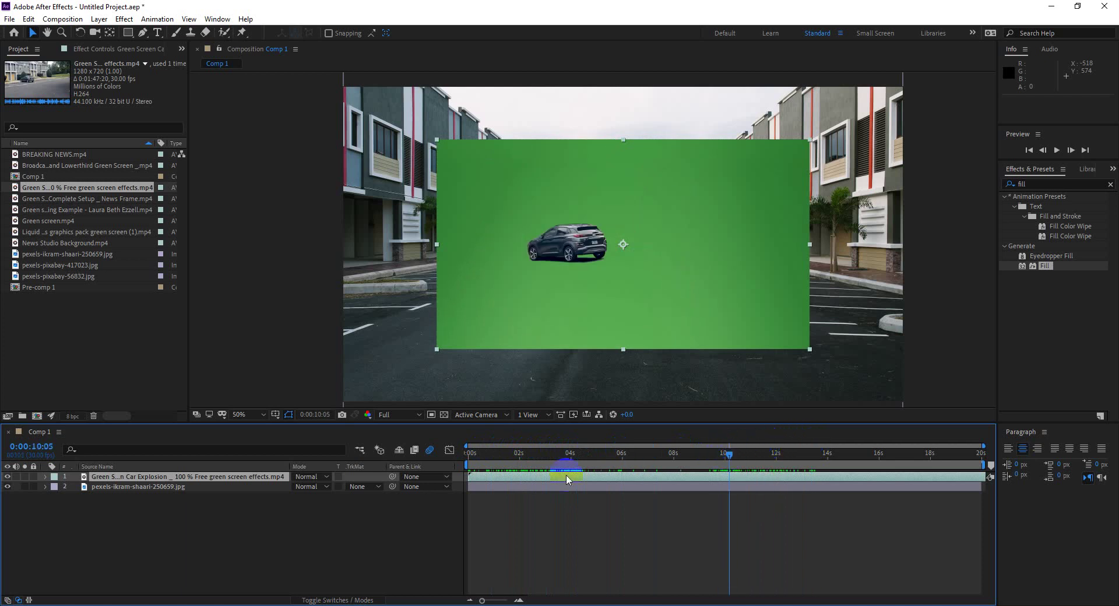
mouse_move(567, 479)
left_mouse_down()
mouse_move(472, 483)
mouse_move(709, 476)
left_mouse_up()
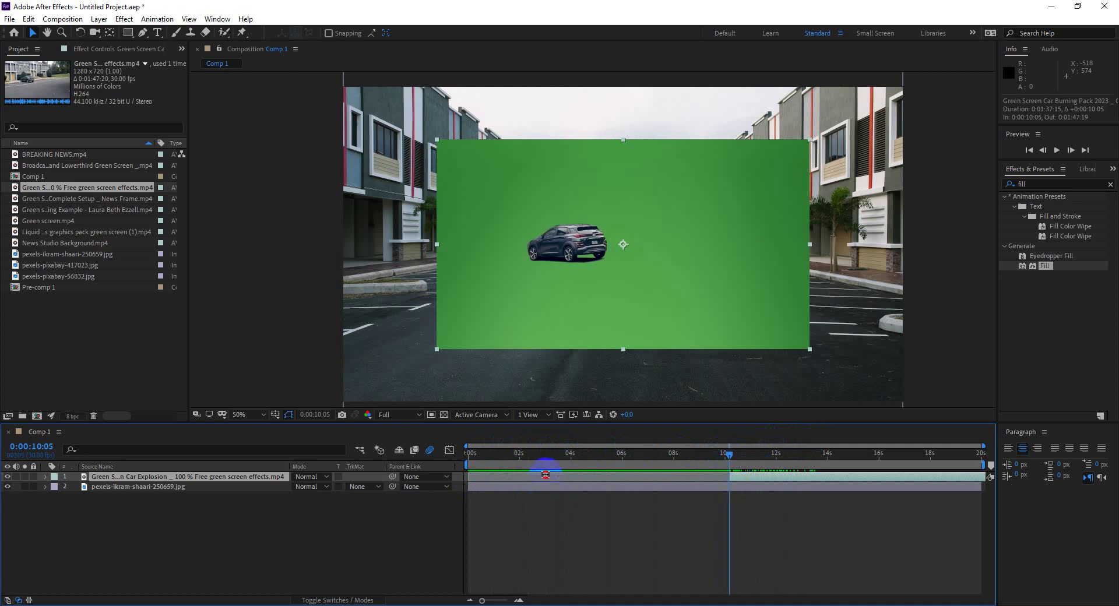
left_click_drag(744, 481, 485, 479)
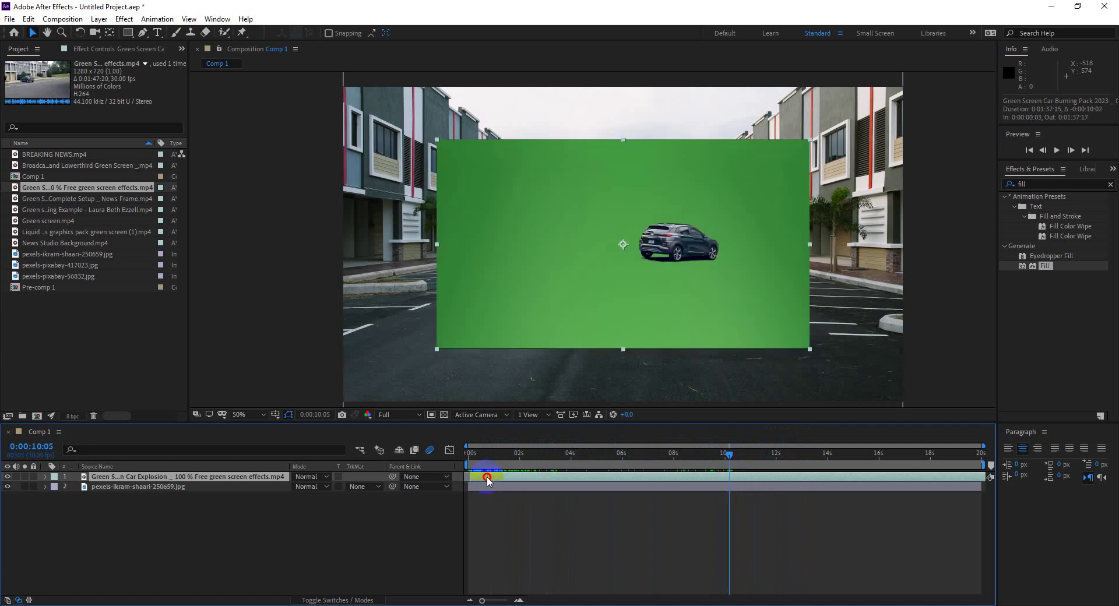
Fit the explosion layer to the comp and end the work area at 0:00:07:15
right_click(504, 480)
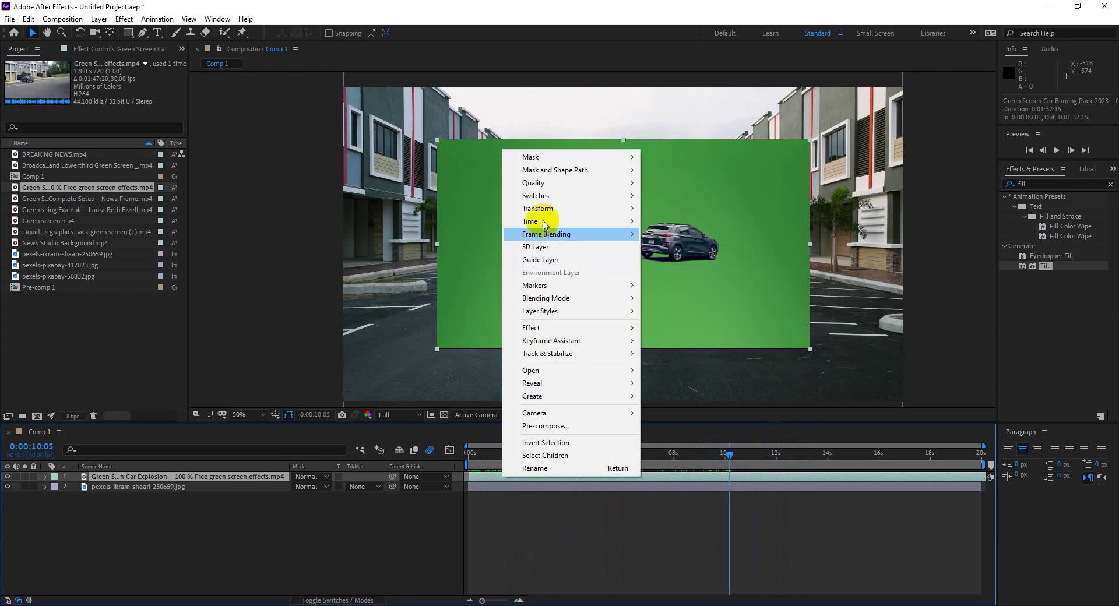
mouse_move(539, 208)
left_click(698, 362)
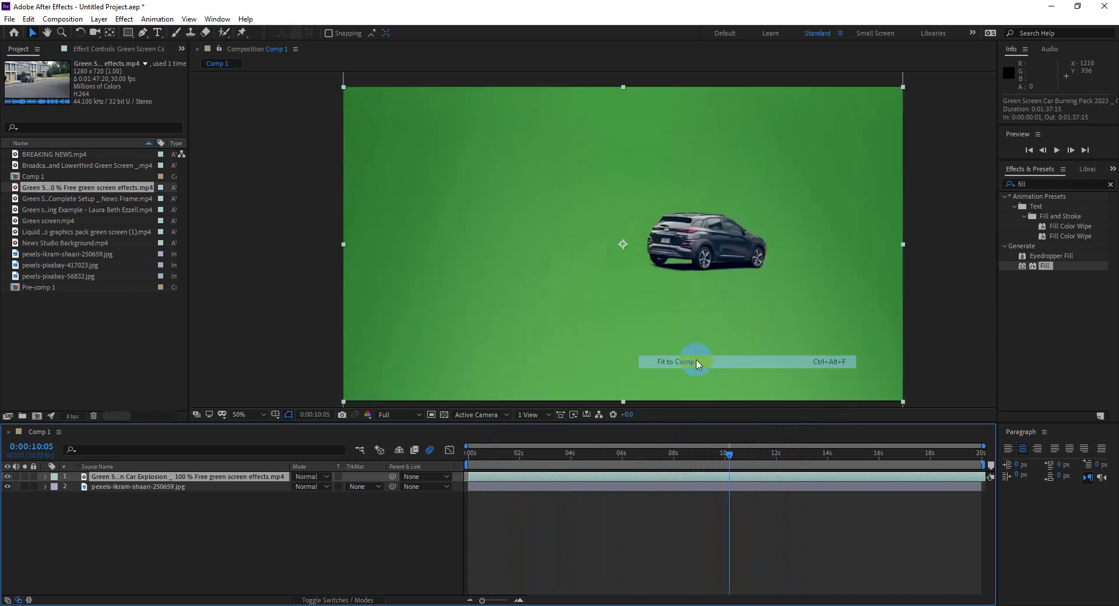
mouse_move(728, 453)
left_mouse_down()
mouse_move(511, 455)
mouse_move(662, 453)
left_mouse_up()
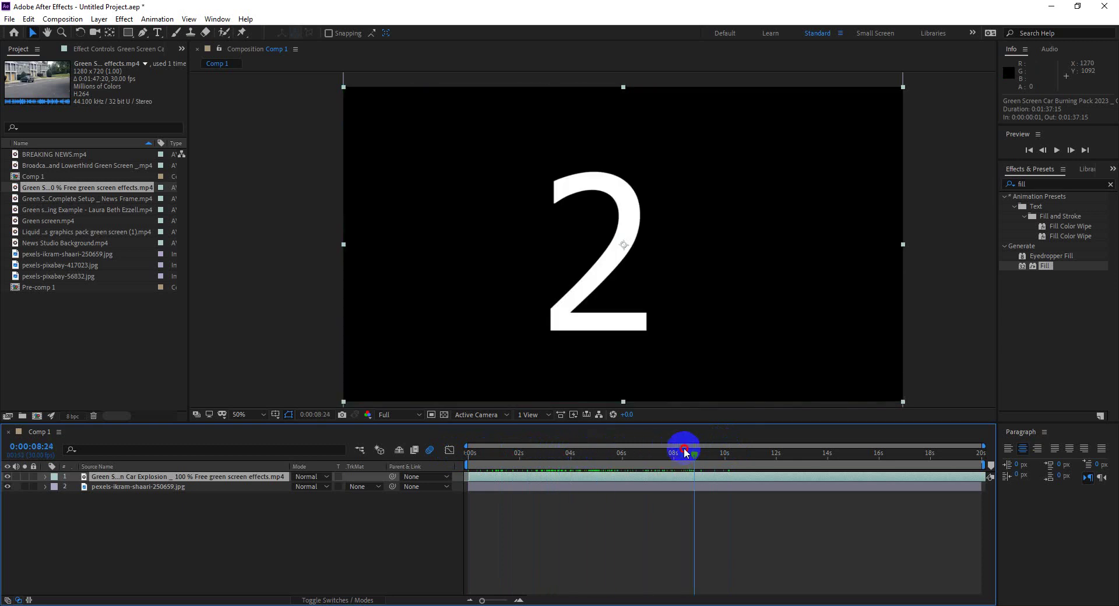
key("n")
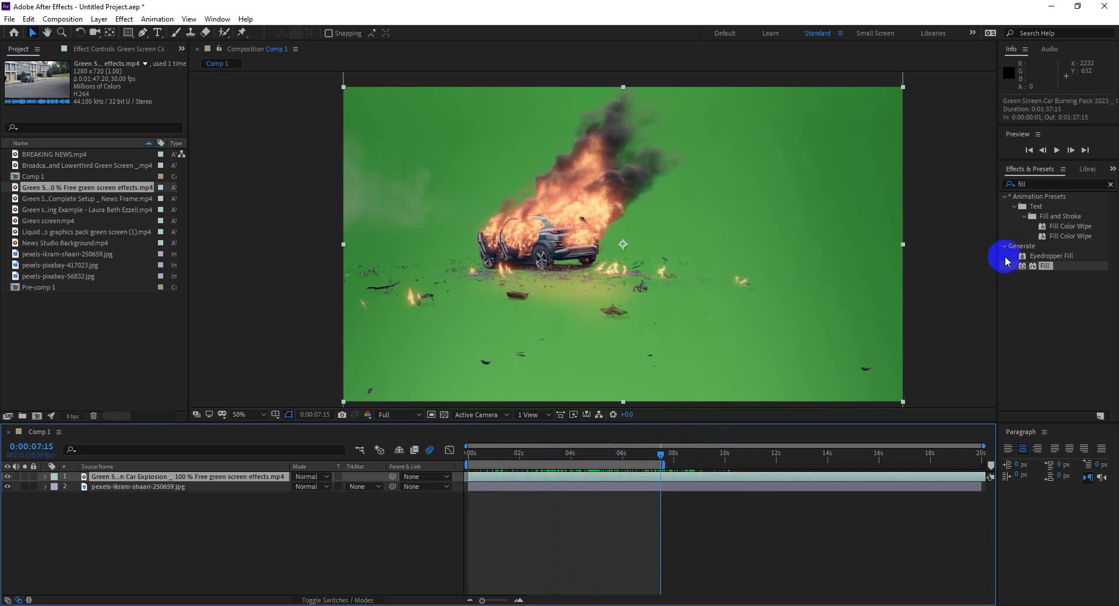
Apply Keylight (1.2) to the explosion clip and sample its green background as Screen Colour
left_click(1032, 183)
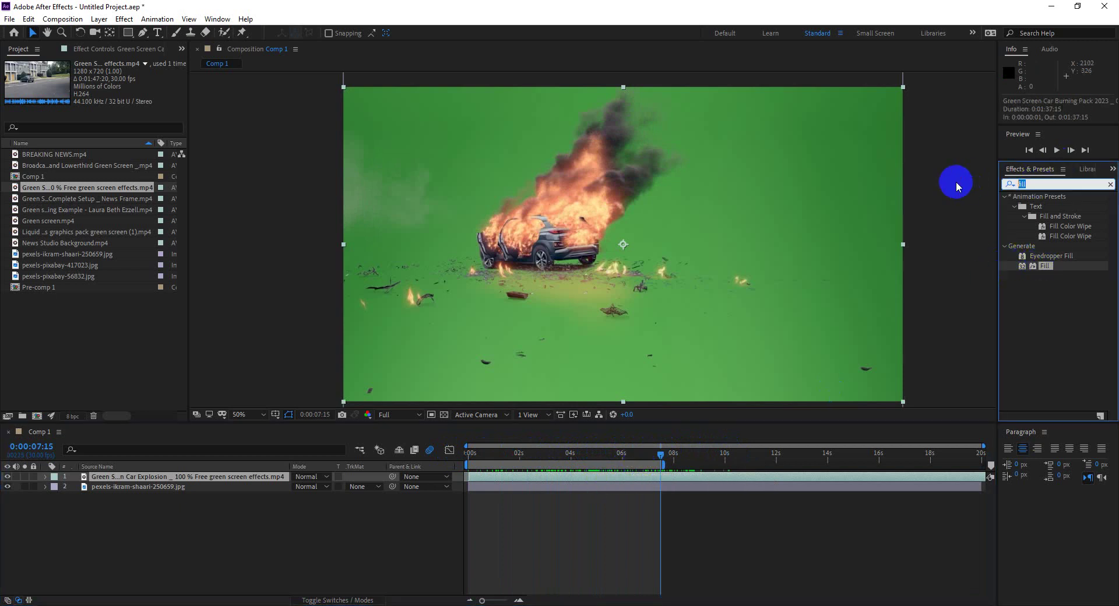
type("key")
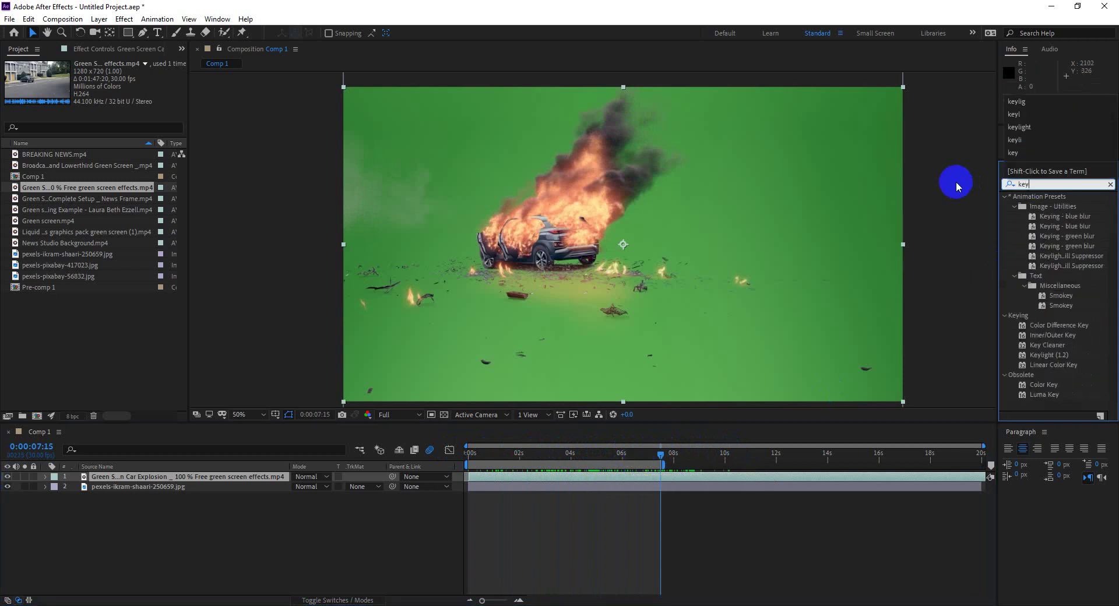
type("li")
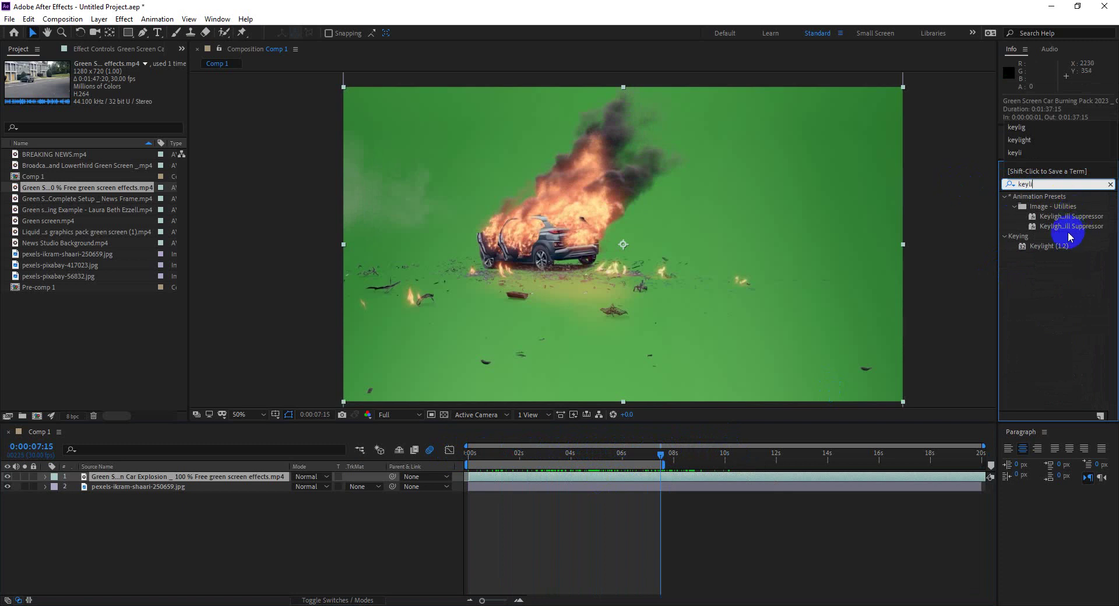
left_click(1052, 249)
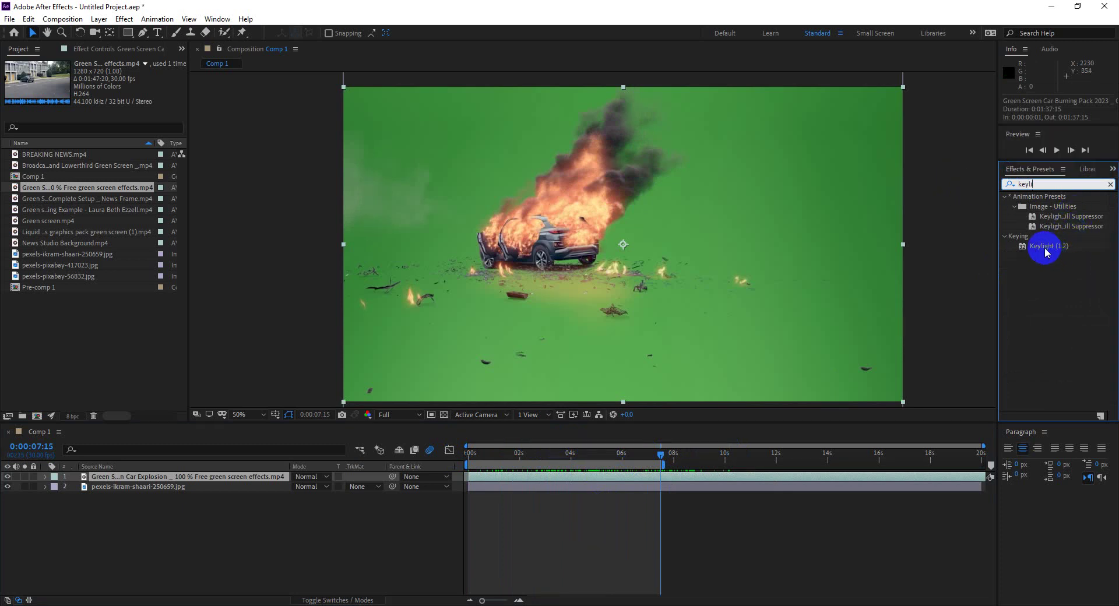
left_click_drag(1047, 253, 632, 225)
left_click(124, 147)
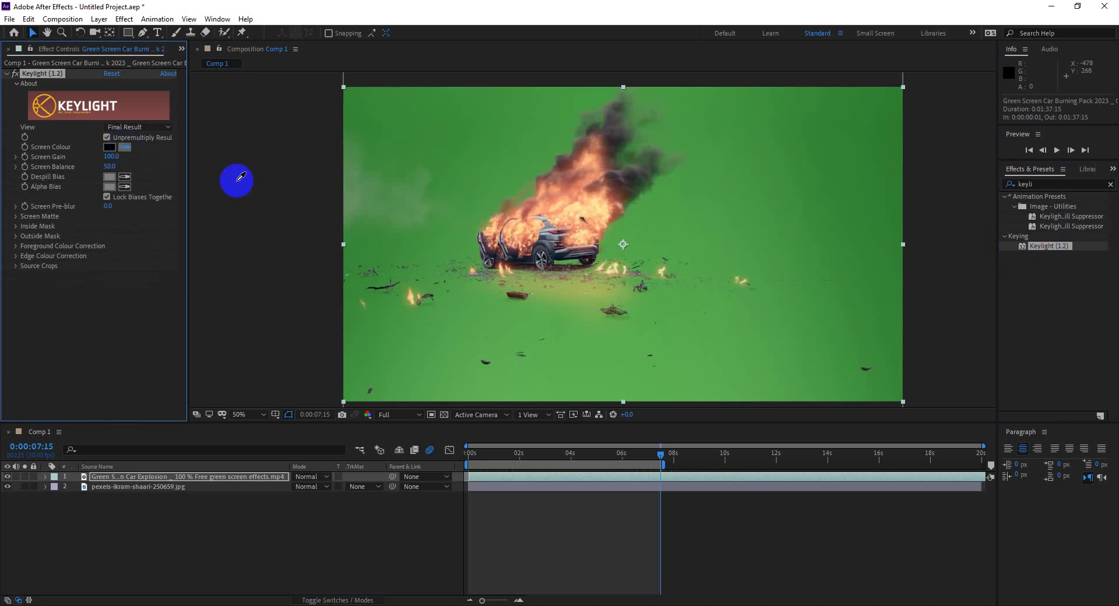
left_click(752, 238)
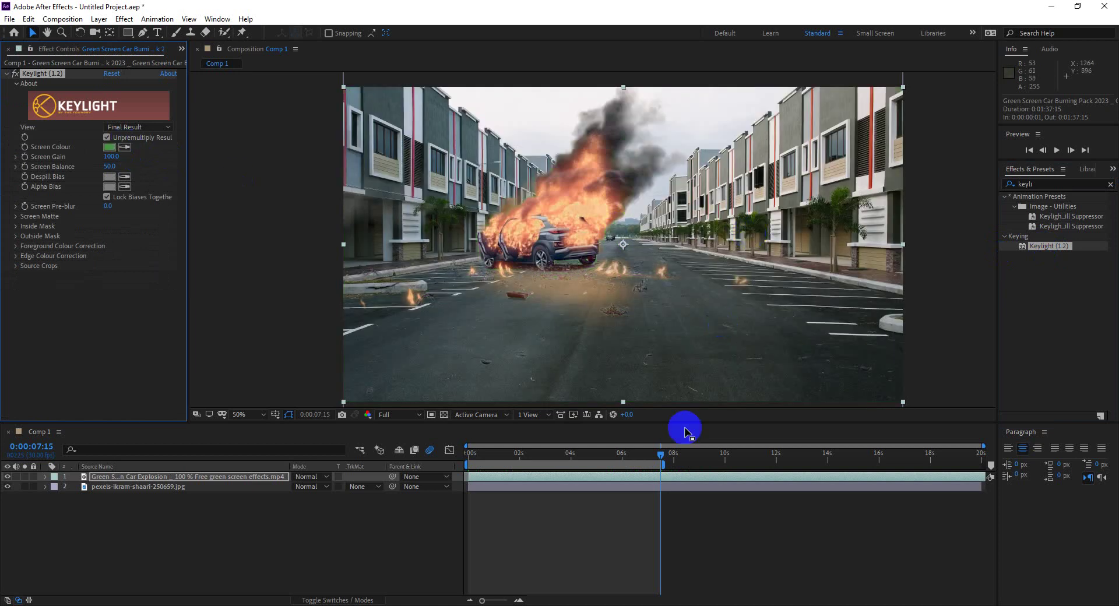
mouse_move(662, 453)
left_mouse_down()
mouse_move(469, 452)
mouse_move(483, 477)
left_mouse_up()
left_click(398, 453)
left_click(489, 477)
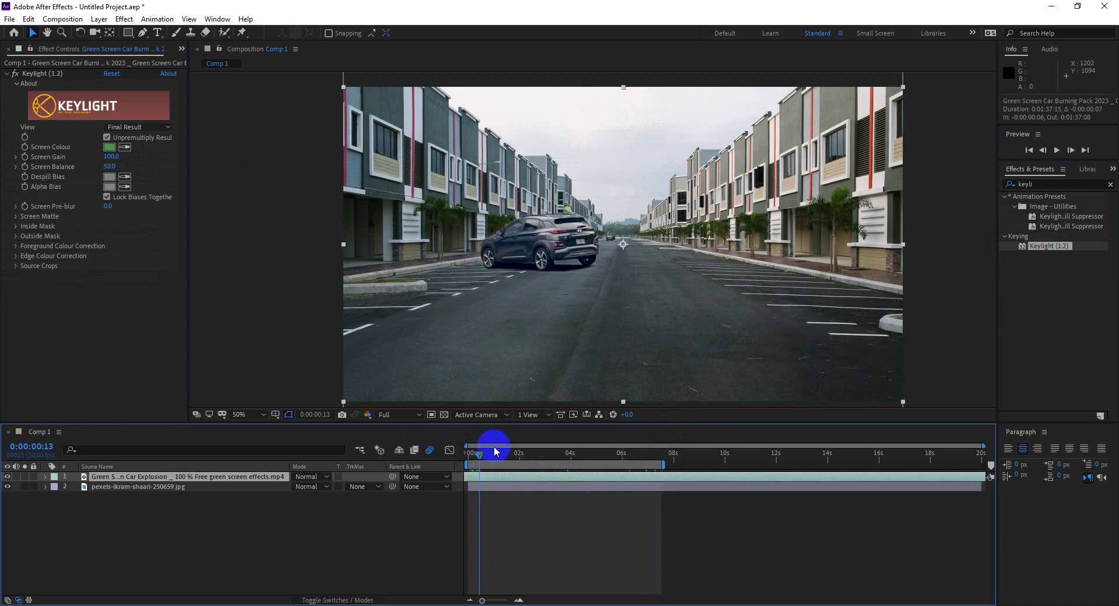
left_click_drag(482, 454, 658, 463)
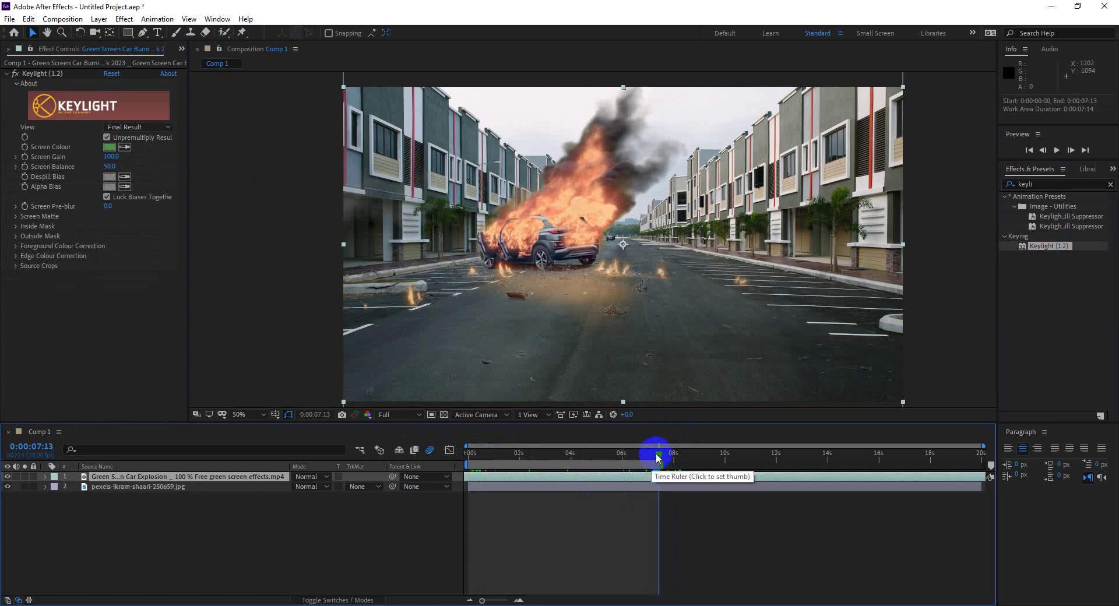
left_click(458, 453)
key("space")
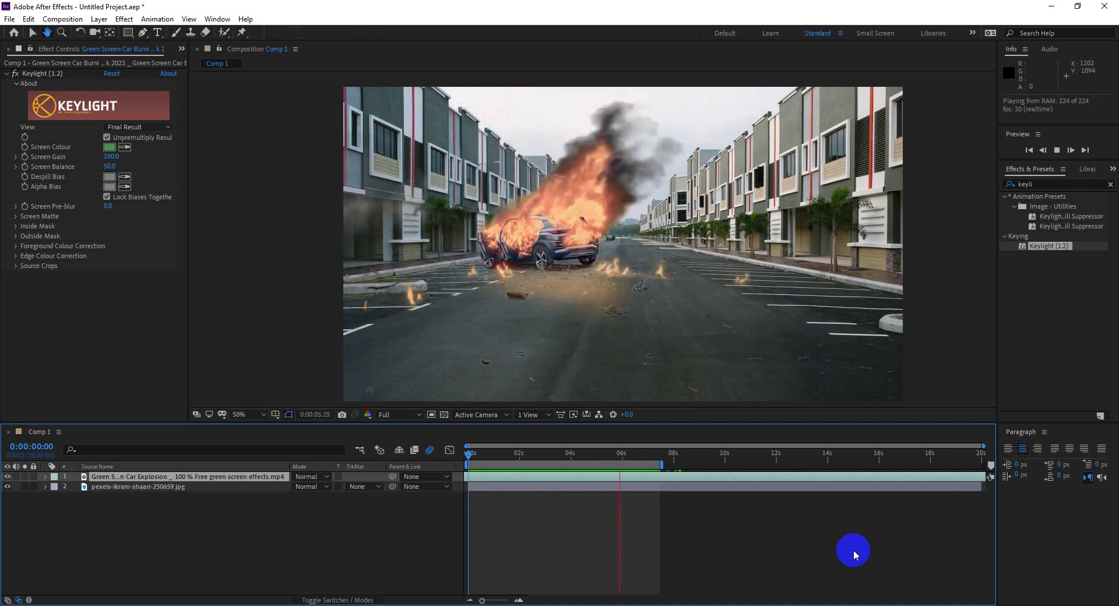
key("space")
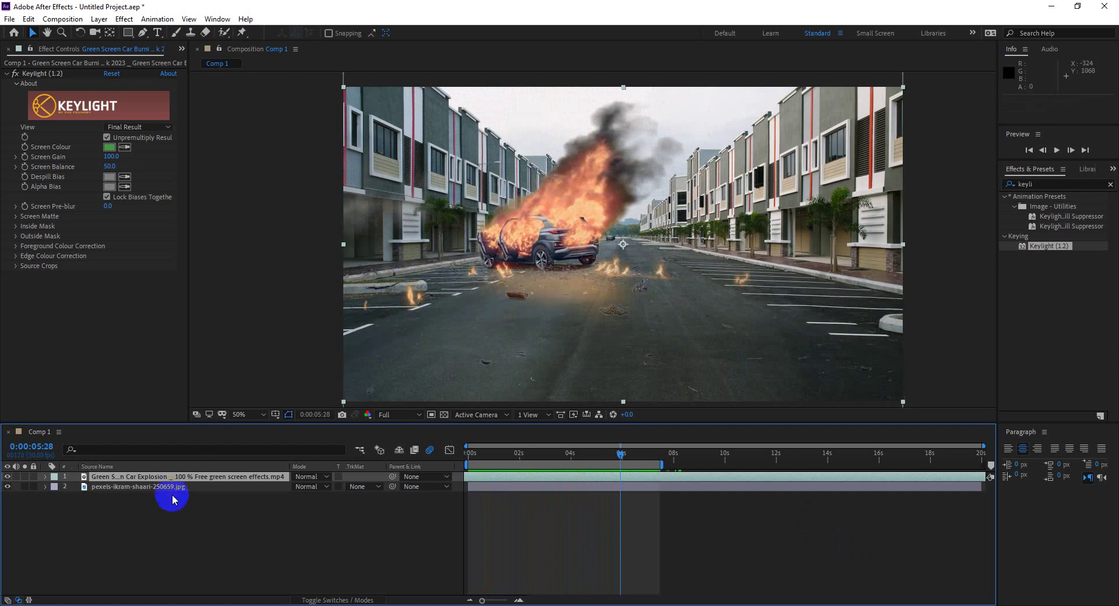
left_click(638, 454)
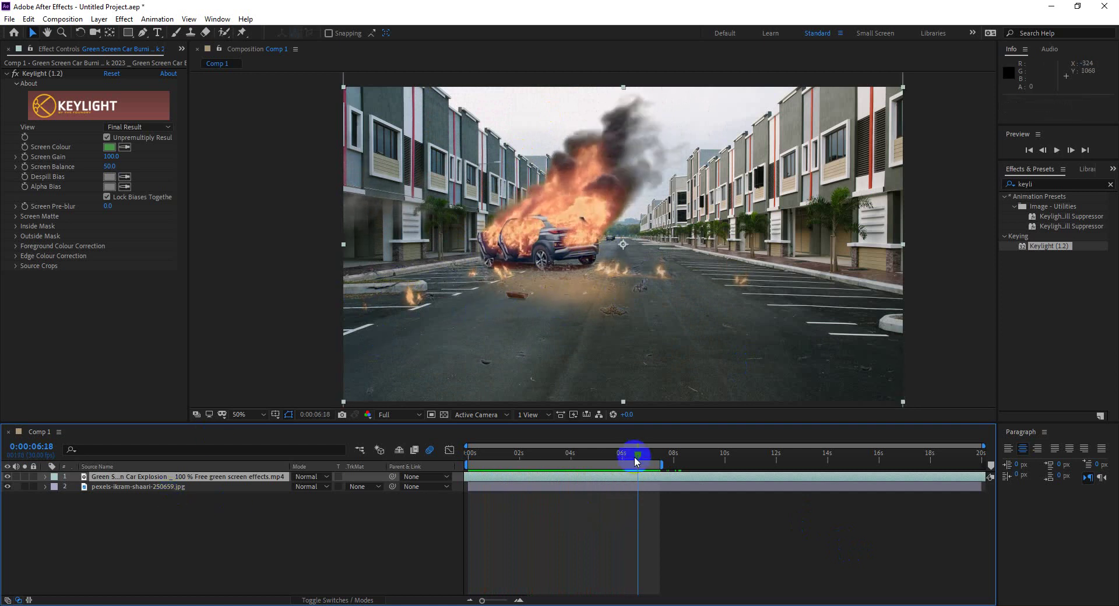
left_click_drag(635, 460, 467, 453)
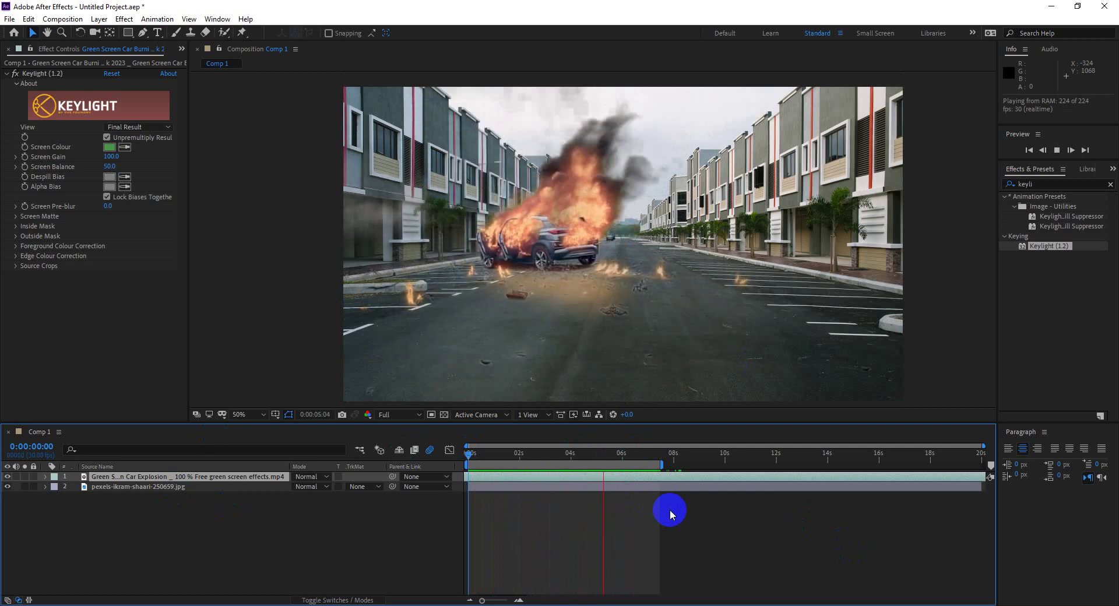
key("space")
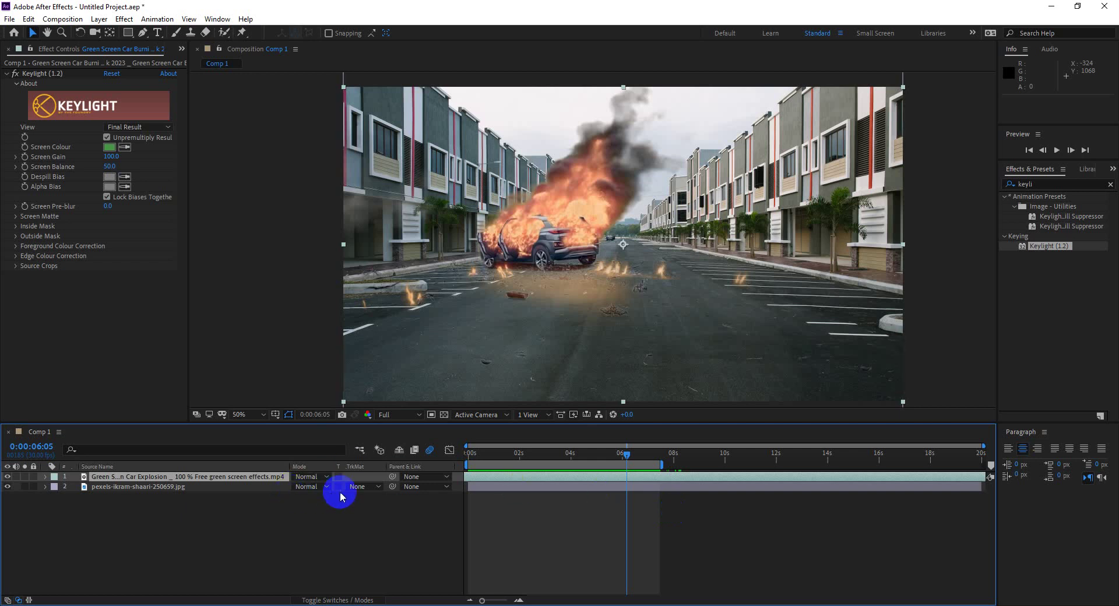
left_click_drag(549, 454, 593, 458)
key("space")
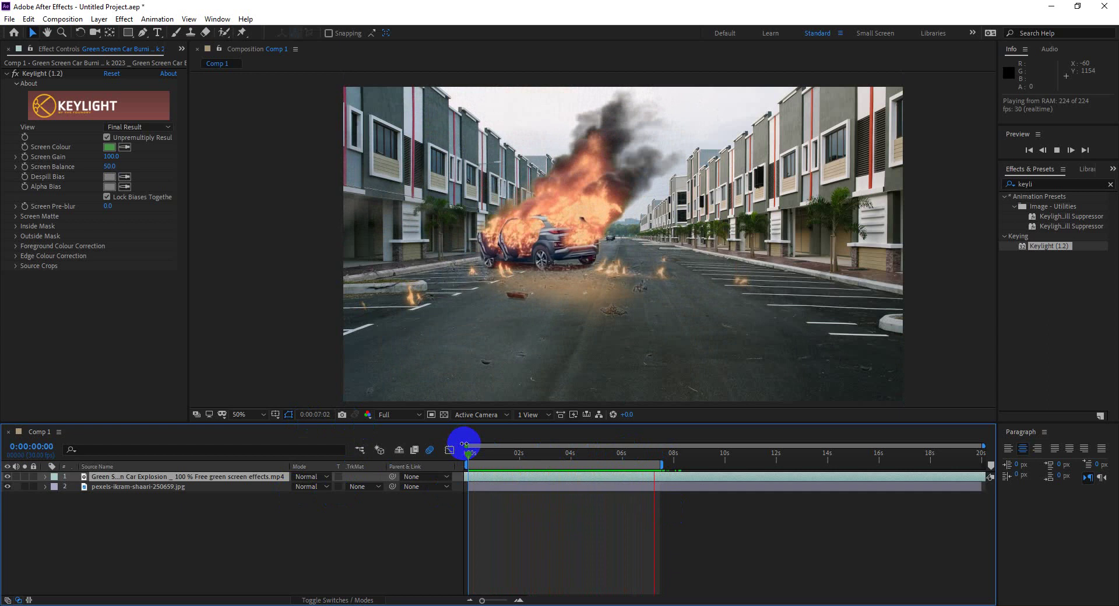
key("space")
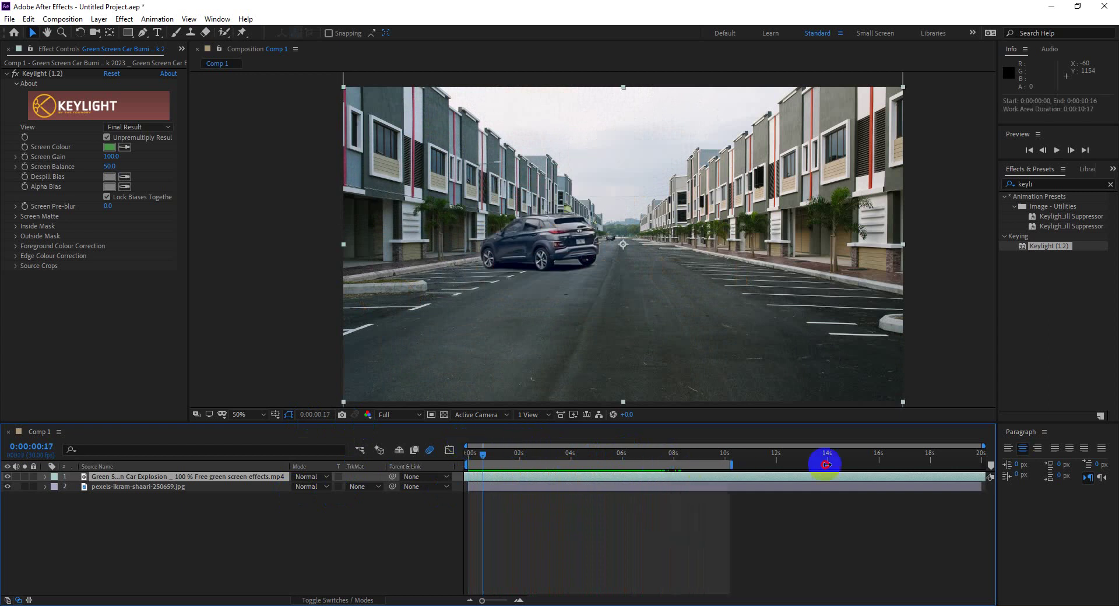
Stretch the work area to 20 seconds and slide the explosion clip earlier toward the burning car
left_click_drag(662, 465, 985, 465)
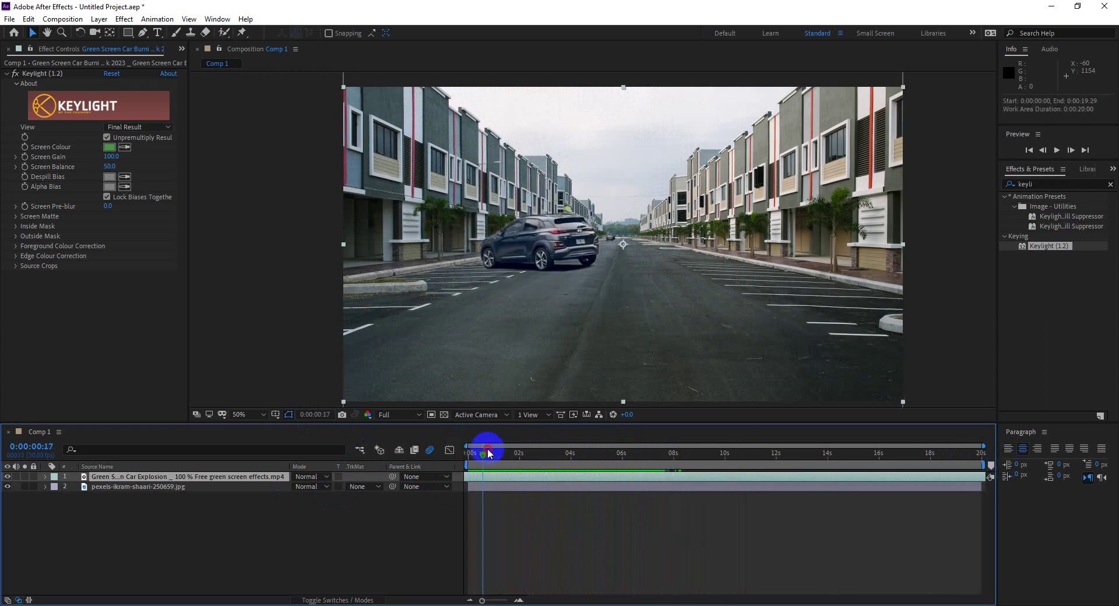
mouse_move(488, 454)
left_mouse_down()
mouse_move(857, 456)
mouse_move(961, 477)
mouse_move(965, 463)
mouse_move(906, 444)
mouse_move(923, 442)
left_mouse_up()
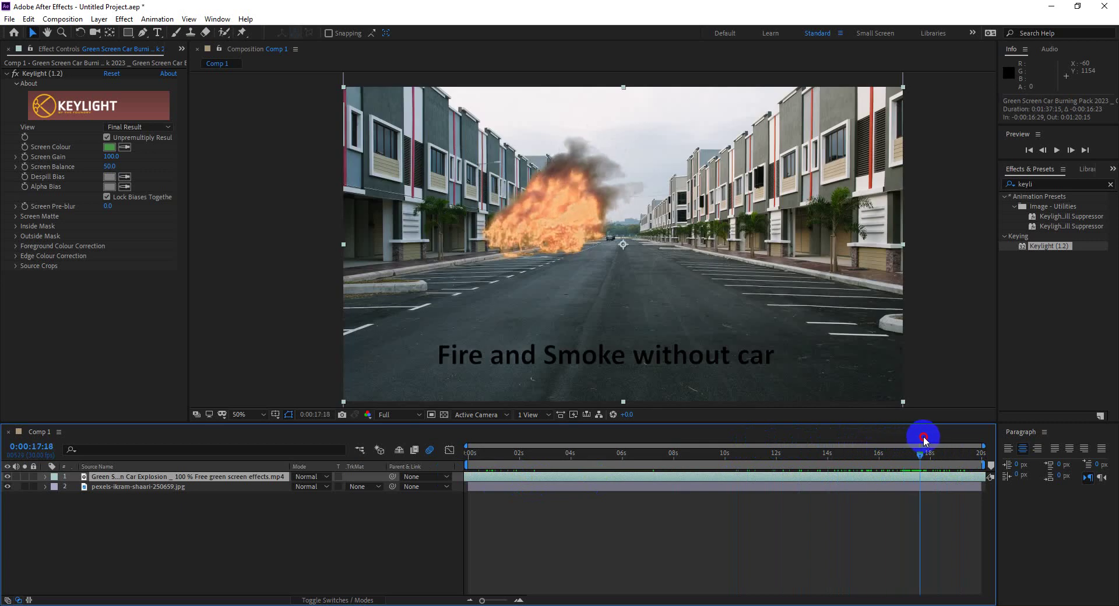
left_click_drag(837, 477, 532, 475)
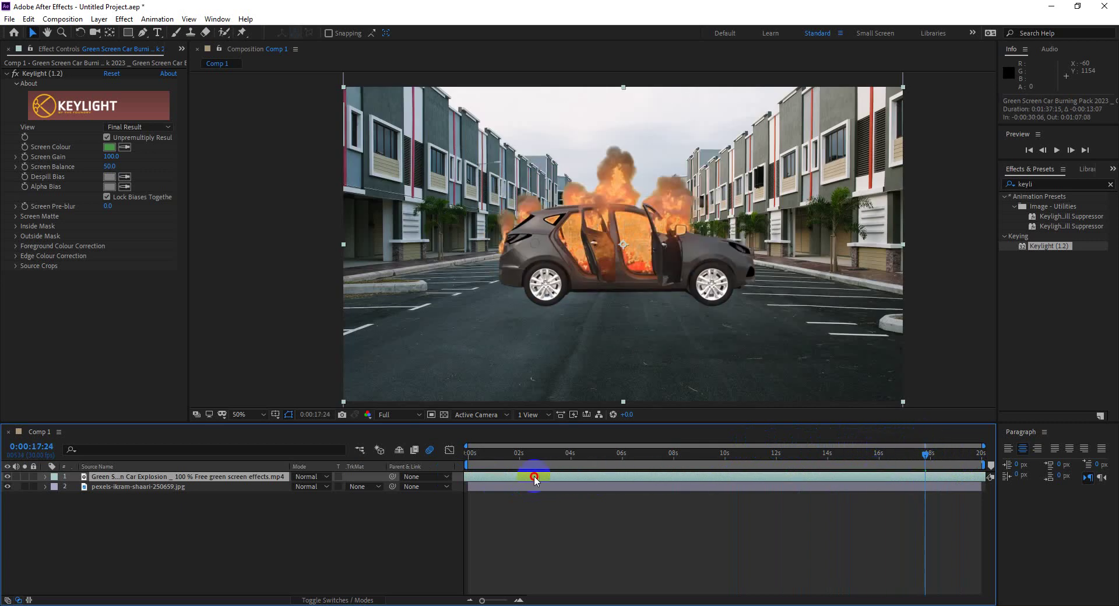
mouse_move(681, 459)
left_mouse_down()
mouse_move(663, 460)
mouse_move(757, 466)
mouse_move(974, 444)
left_mouse_up()
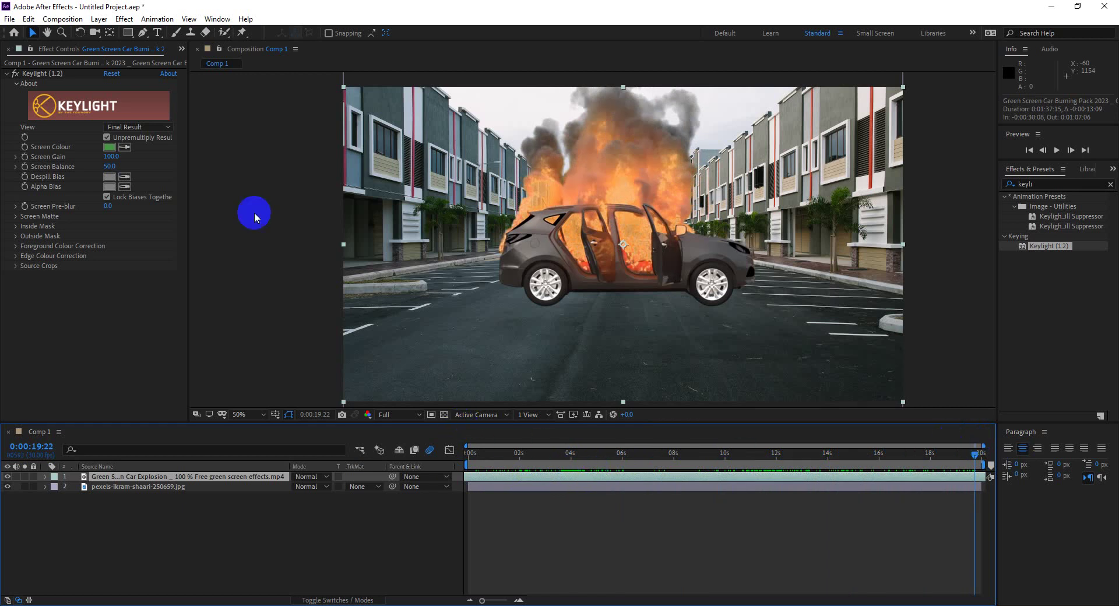
Reopen the Project panel and inspect the Green screen, news frame, effects and liquid clips
left_click(182, 50)
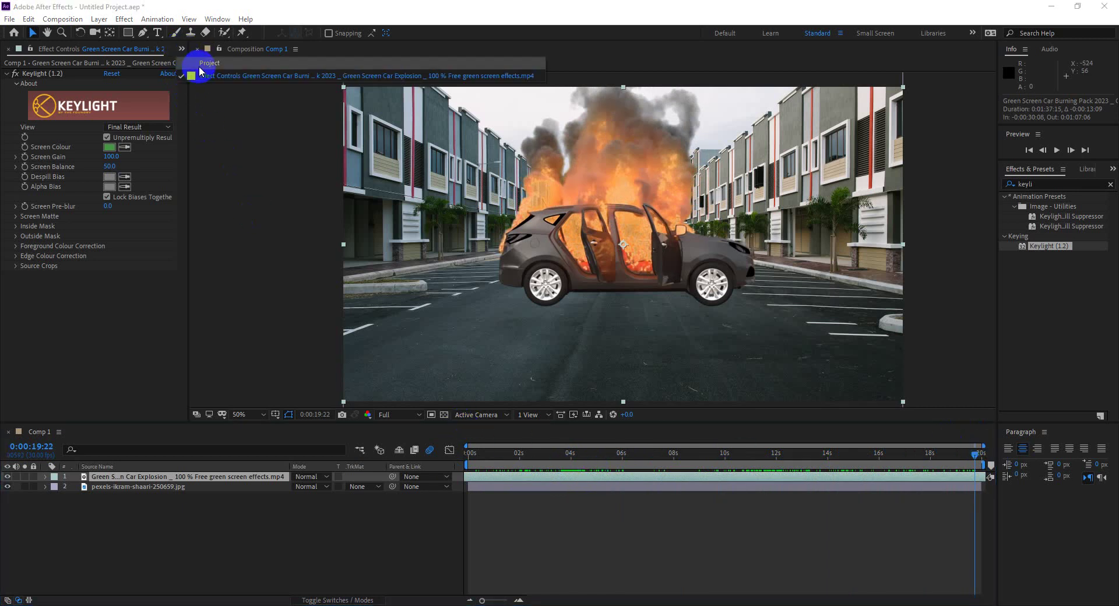
left_click(209, 63)
left_click(34, 221)
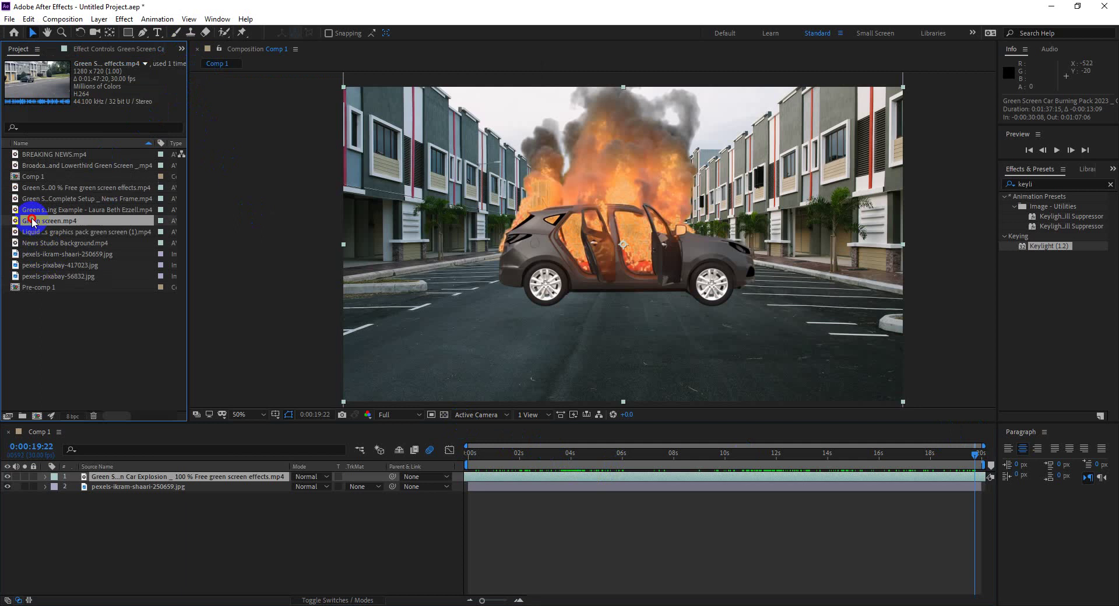
left_click(33, 211)
left_click(36, 198)
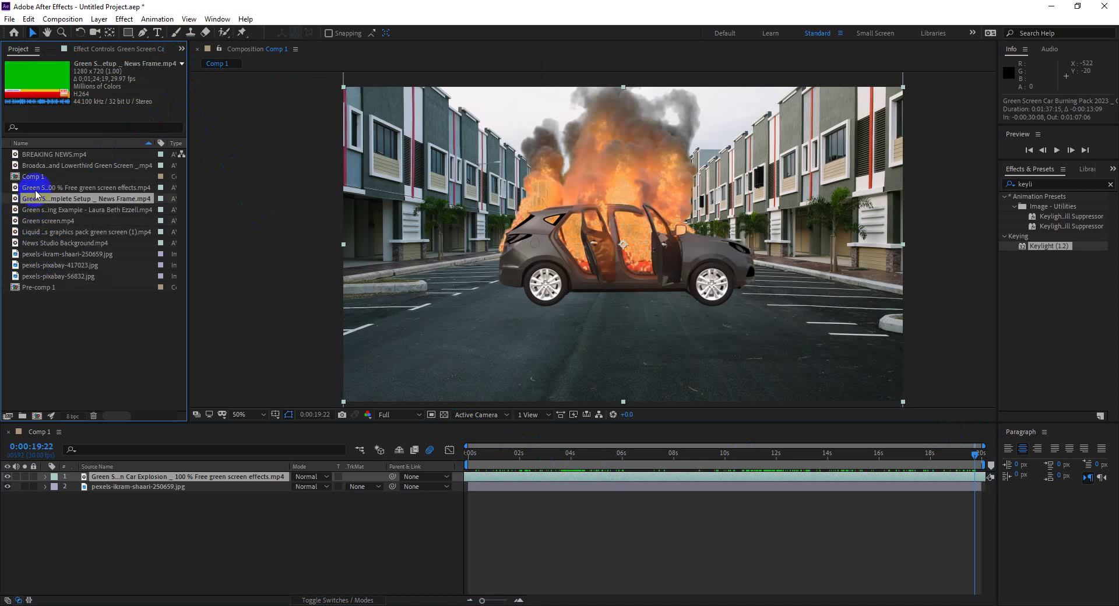
left_click(35, 187)
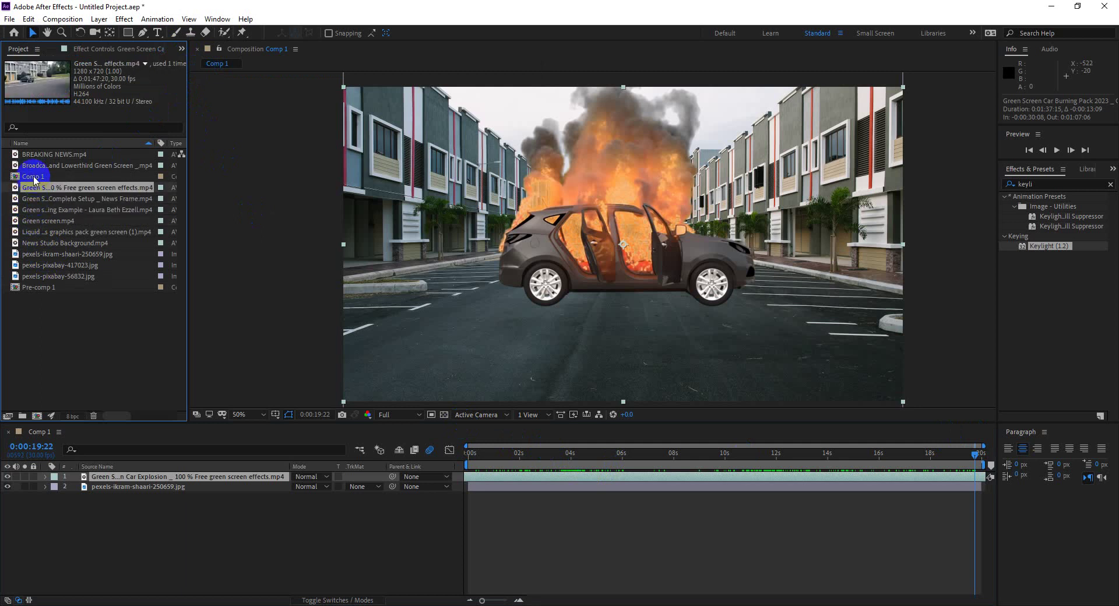
left_click(34, 166)
left_click(41, 222)
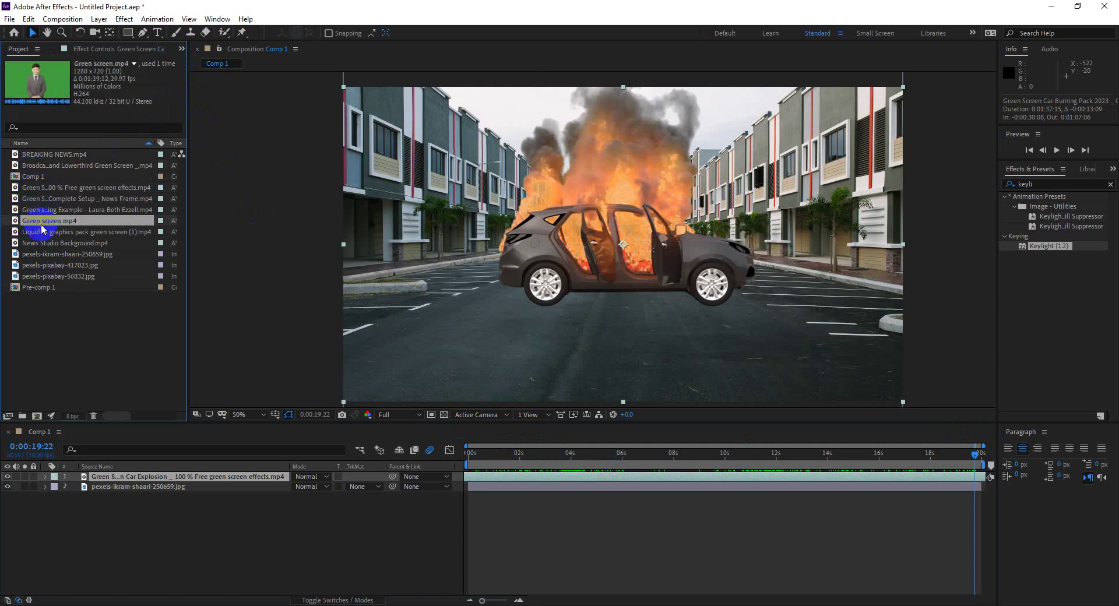
left_click(41, 231)
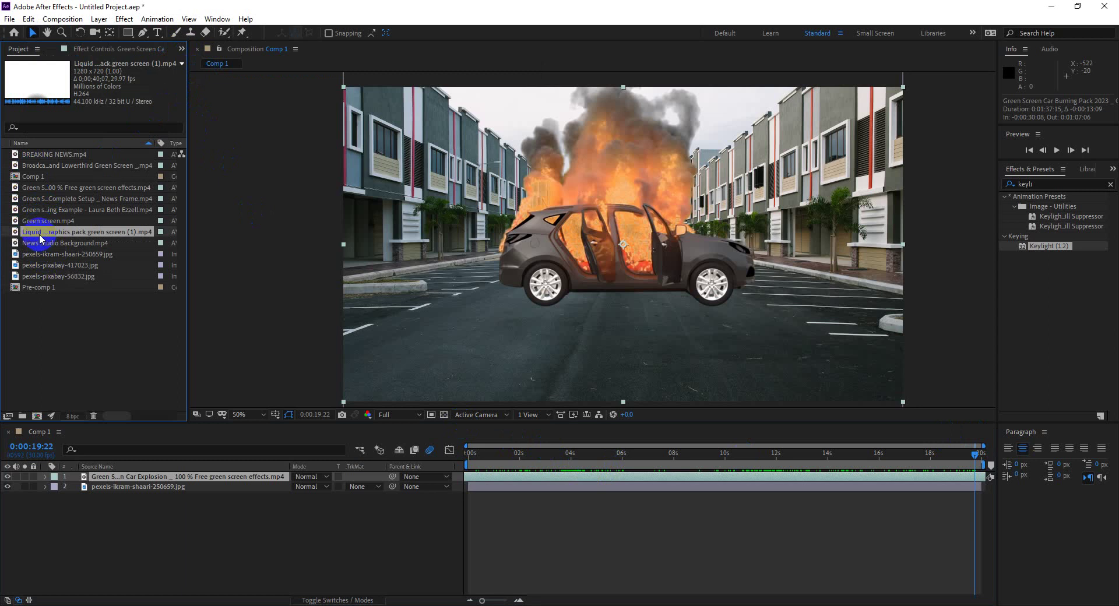
Drag the Fog smoke cartoon transition clip from the Green Screen Footage folder into After Effects
key("alt+Tab")
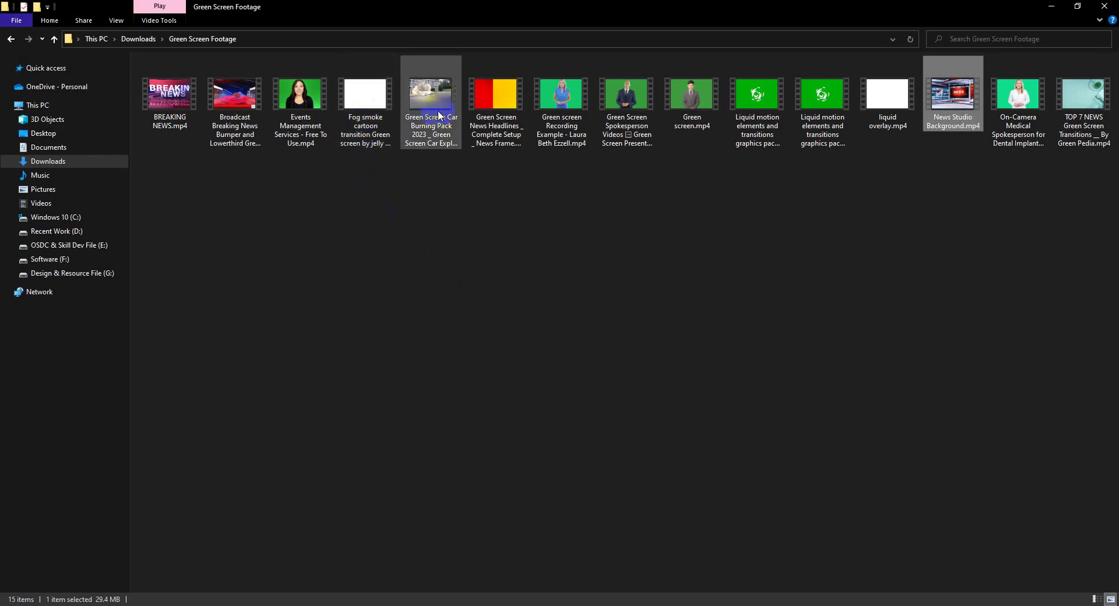
left_click(363, 107)
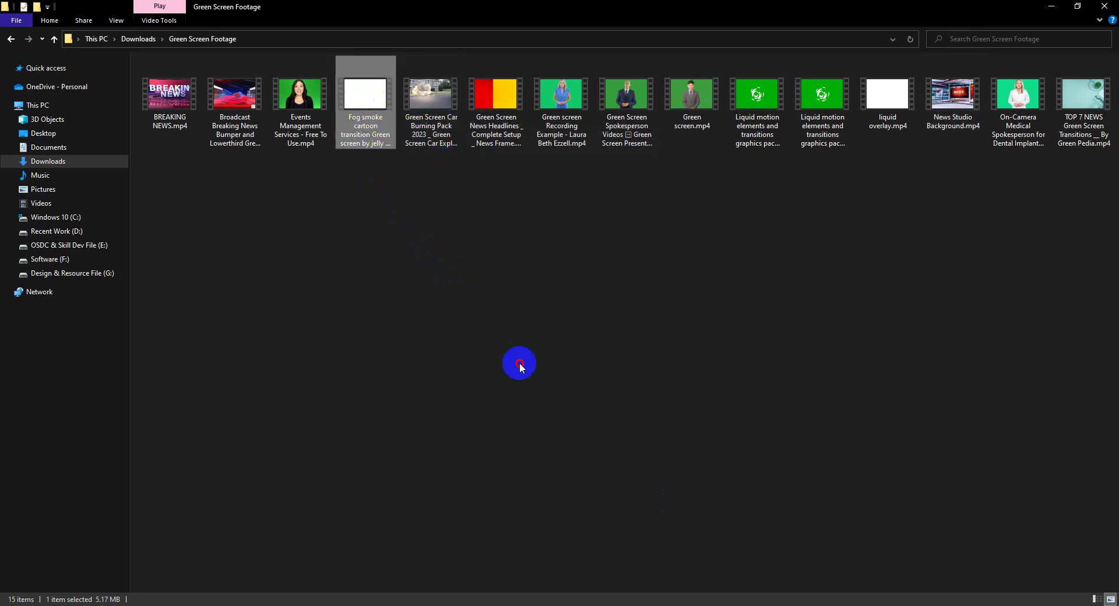
left_click_drag(519, 365, 83, 368)
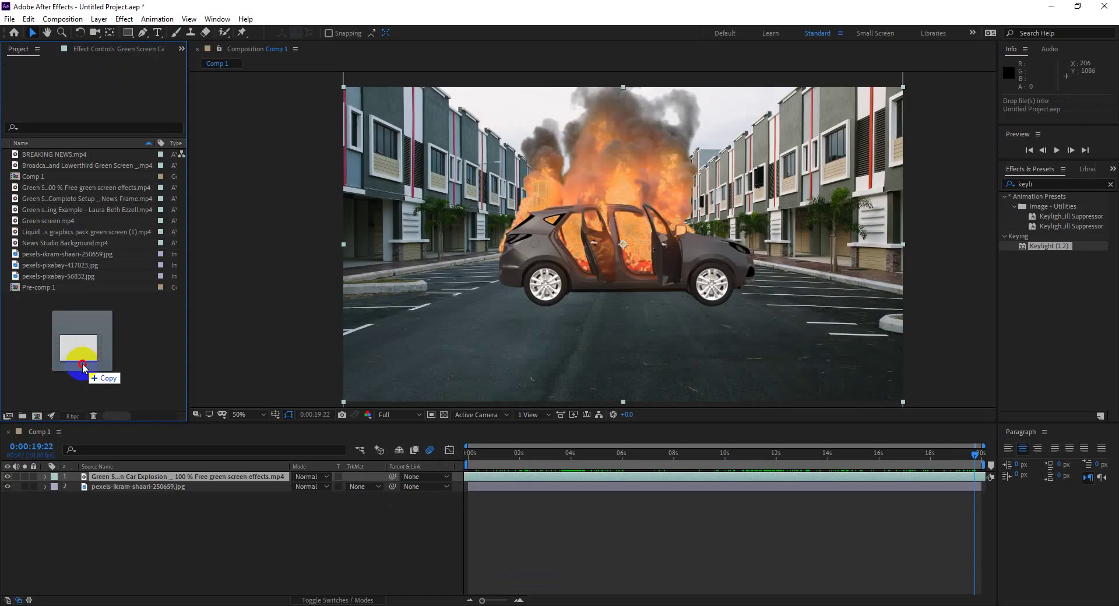
Put the Fog smoke clip on top in Comp 1 and apply Fit to Comp
mouse_move(53, 188)
left_mouse_down()
mouse_move(140, 515)
mouse_move(106, 476)
mouse_move(367, 476)
left_mouse_up()
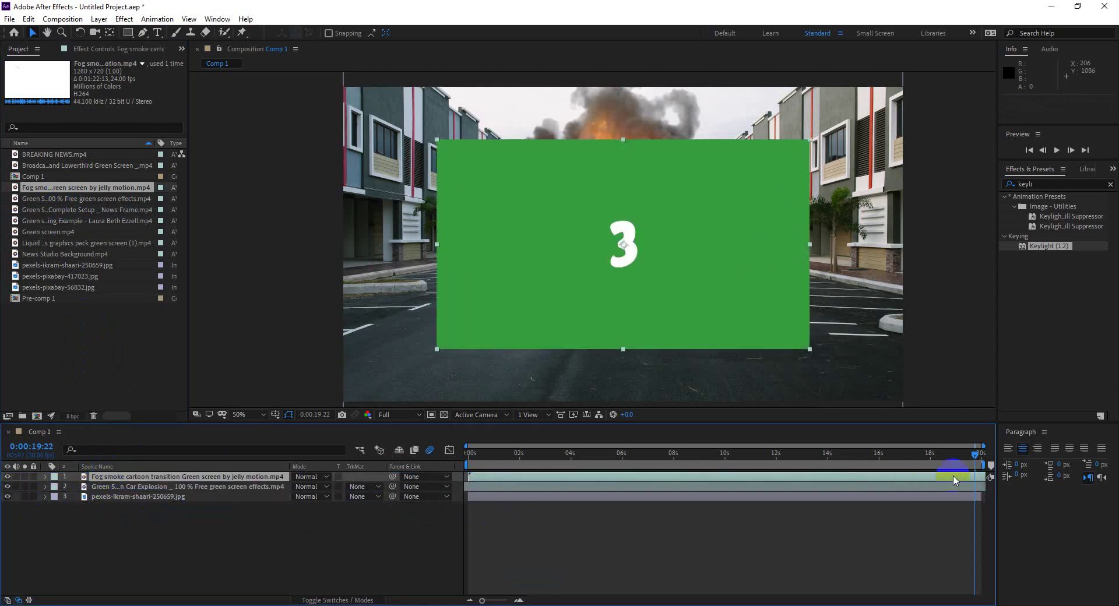
mouse_move(692, 457)
left_mouse_down()
mouse_move(719, 458)
mouse_move(559, 456)
mouse_move(590, 454)
mouse_move(493, 481)
left_mouse_up()
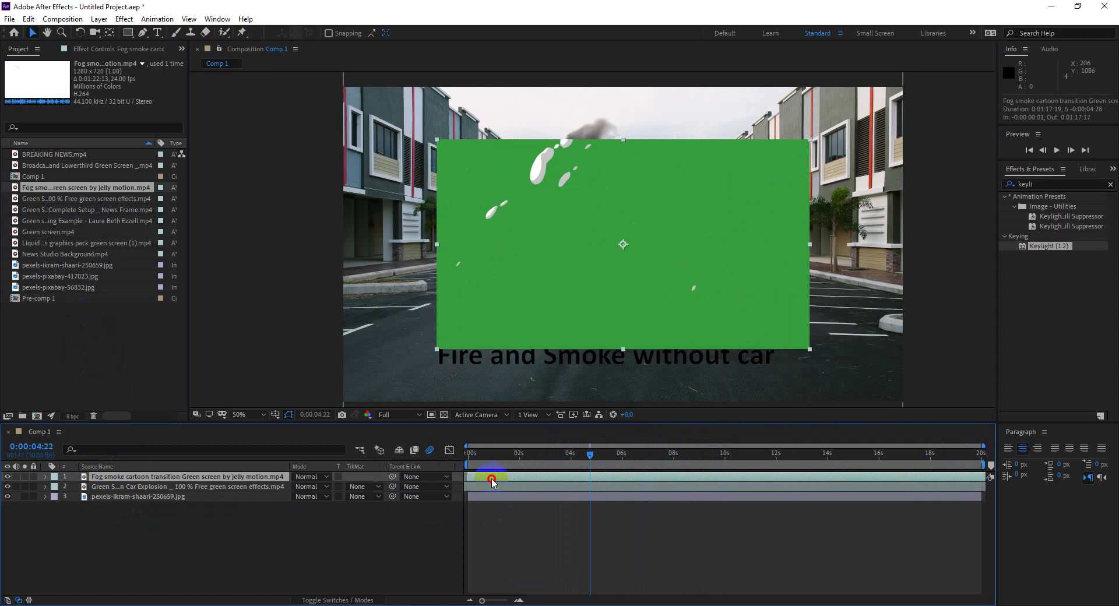
left_click_drag(590, 460, 453, 460)
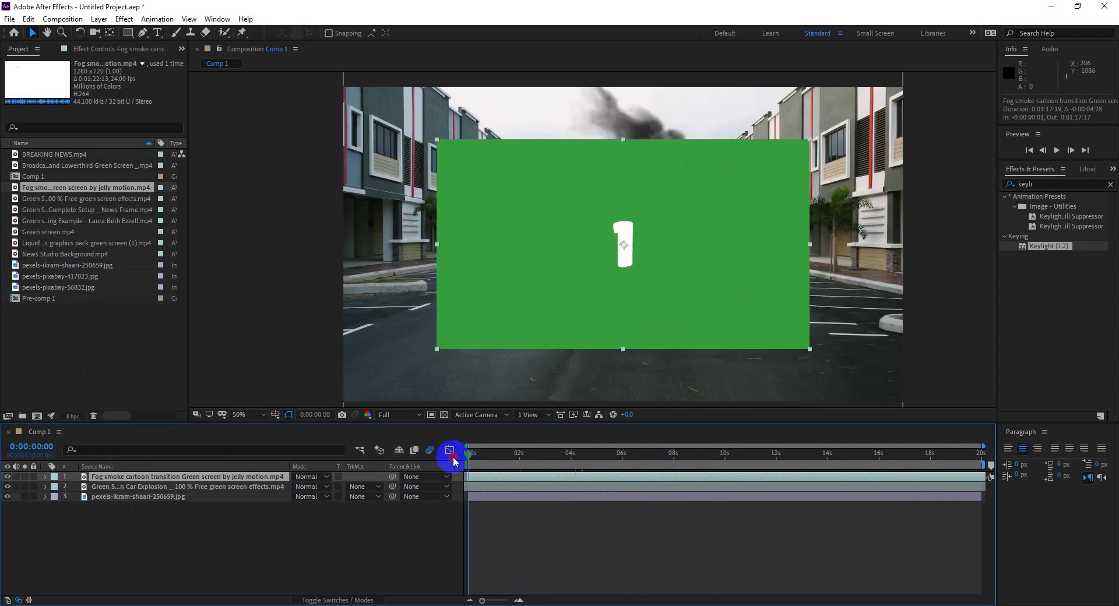
right_click(483, 481)
mouse_move(539, 209)
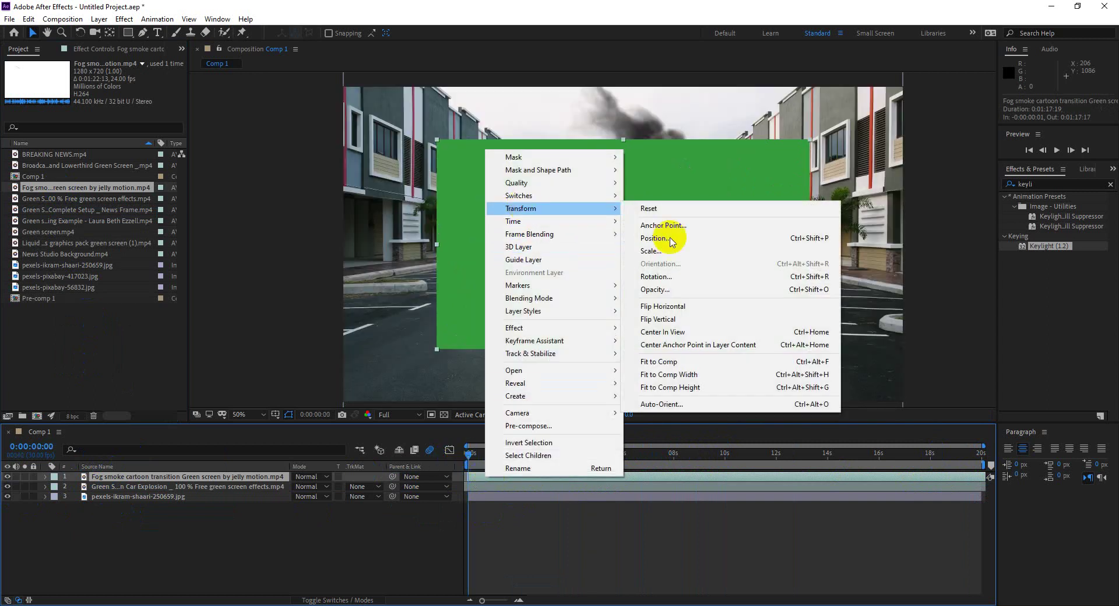
left_click(666, 361)
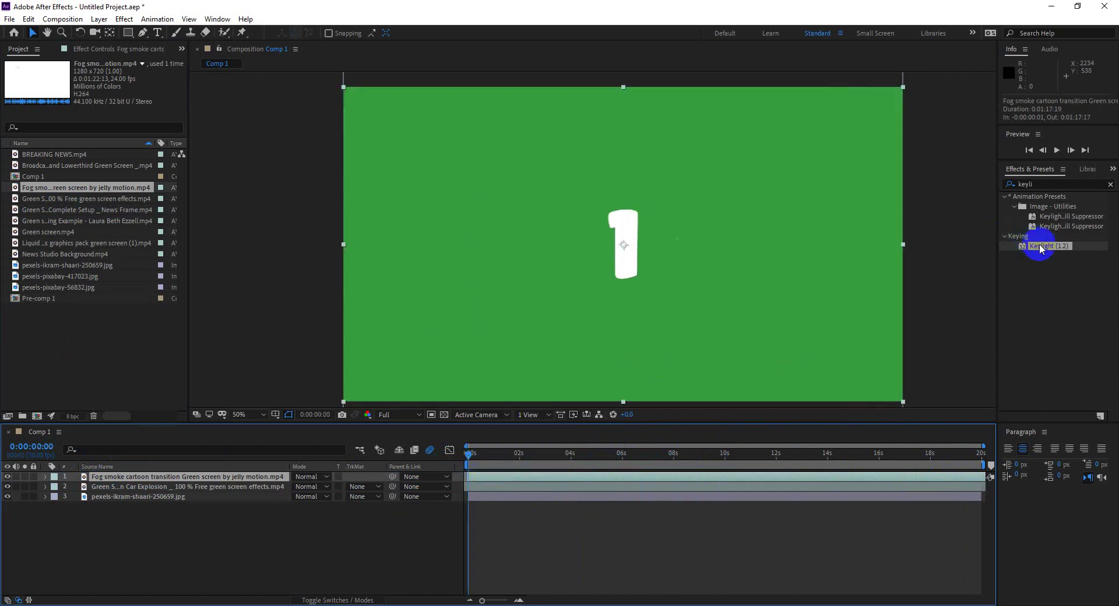
Apply Keylight to the fog smoke layer and sample its green background
double_click(1042, 246)
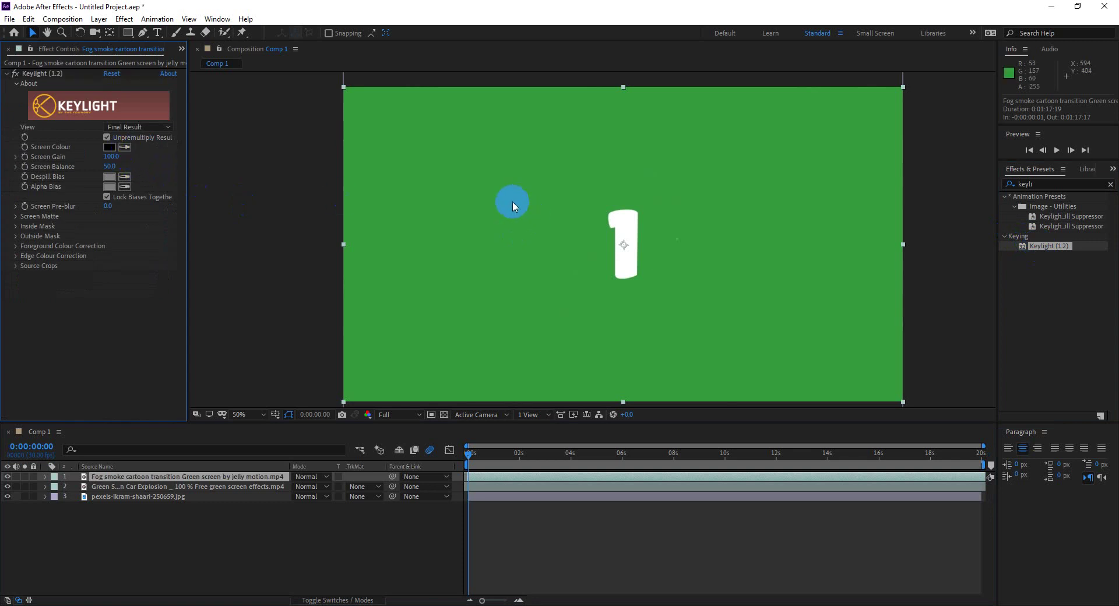
left_click(125, 148)
left_click(411, 199)
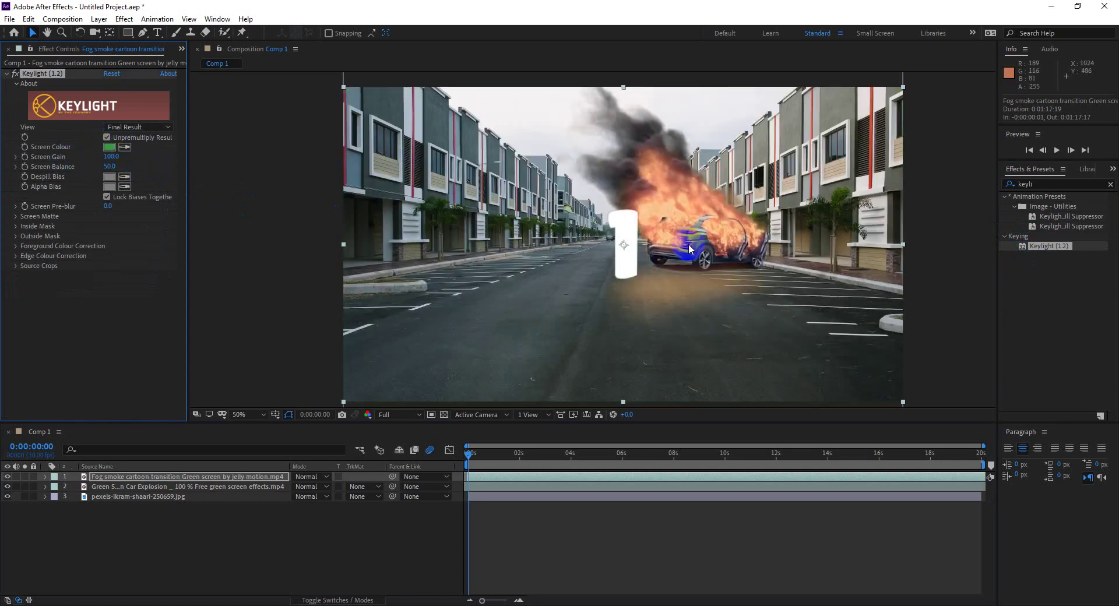
Set Keylight's Screen Matte Clip Black to 53 and preview the composition
left_click(545, 524)
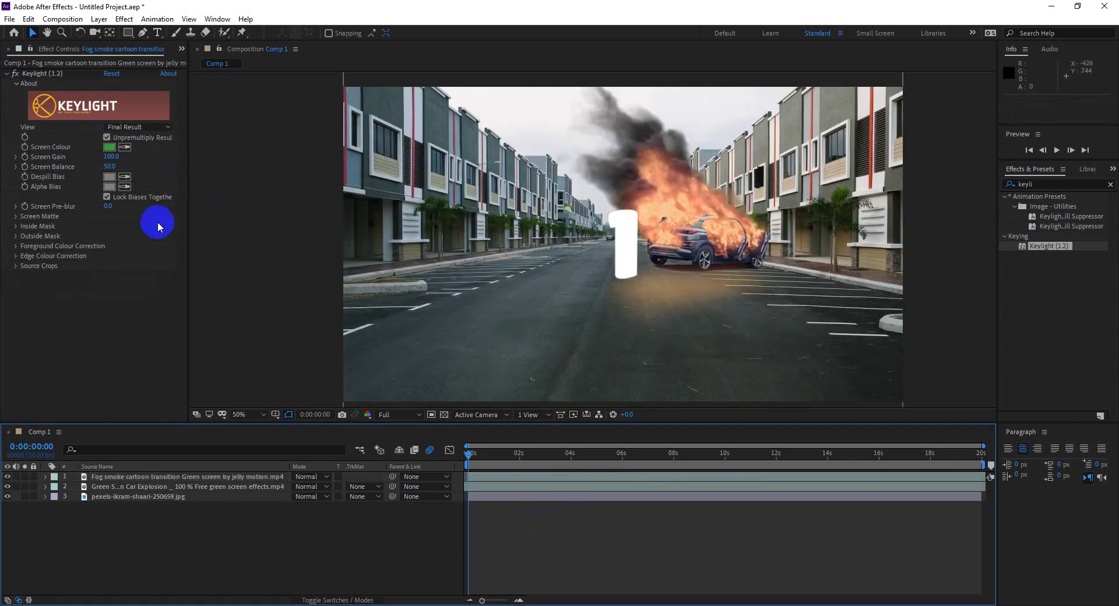
scroll(628, 230, "up", 4)
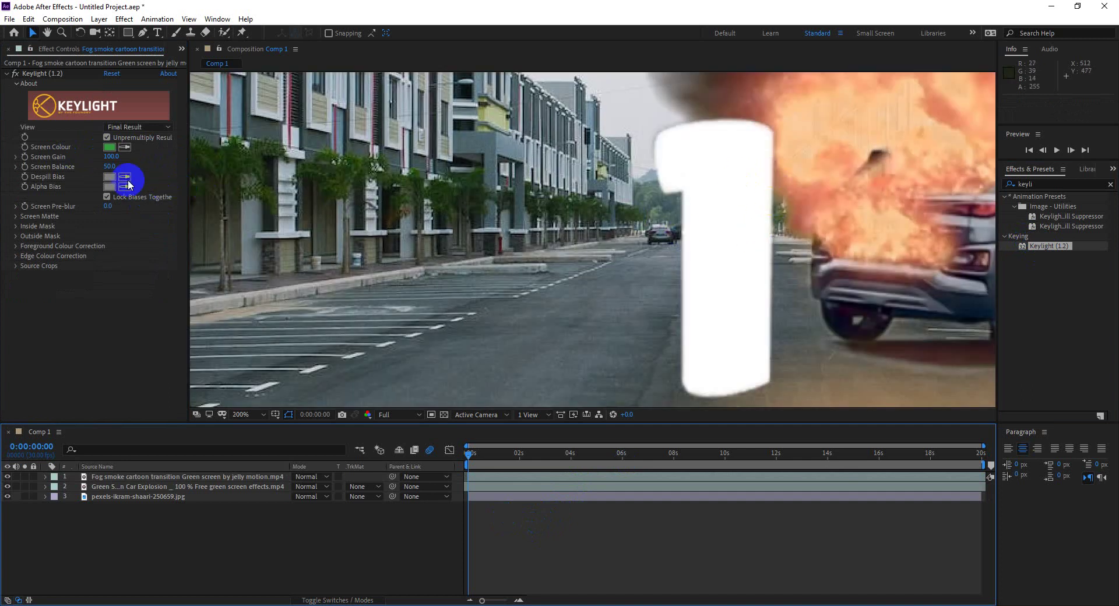
left_click(16, 217)
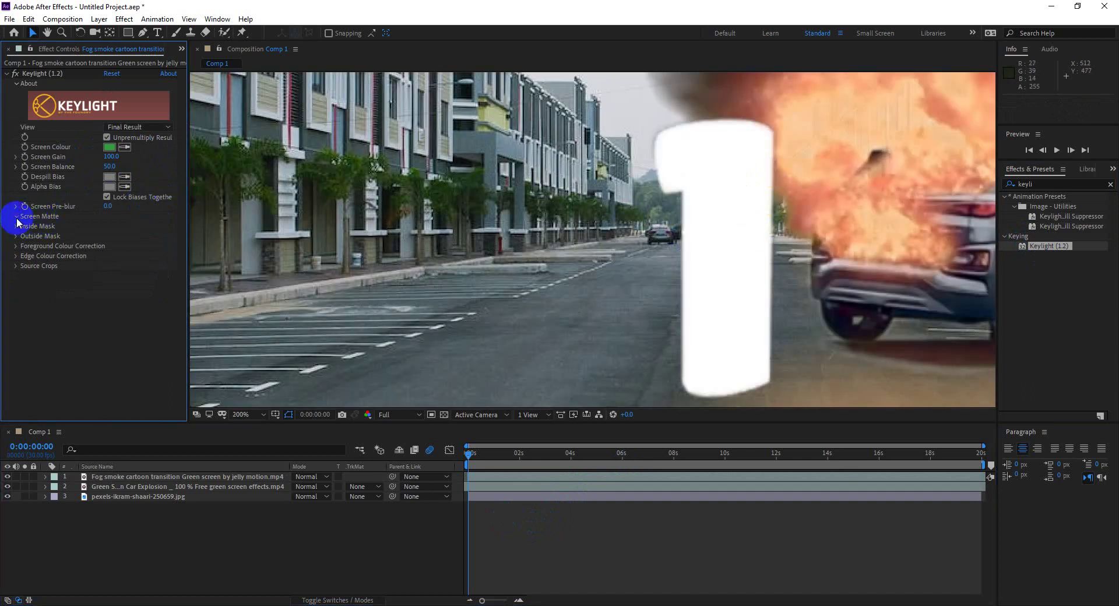
scroll(711, 220, "up", 2)
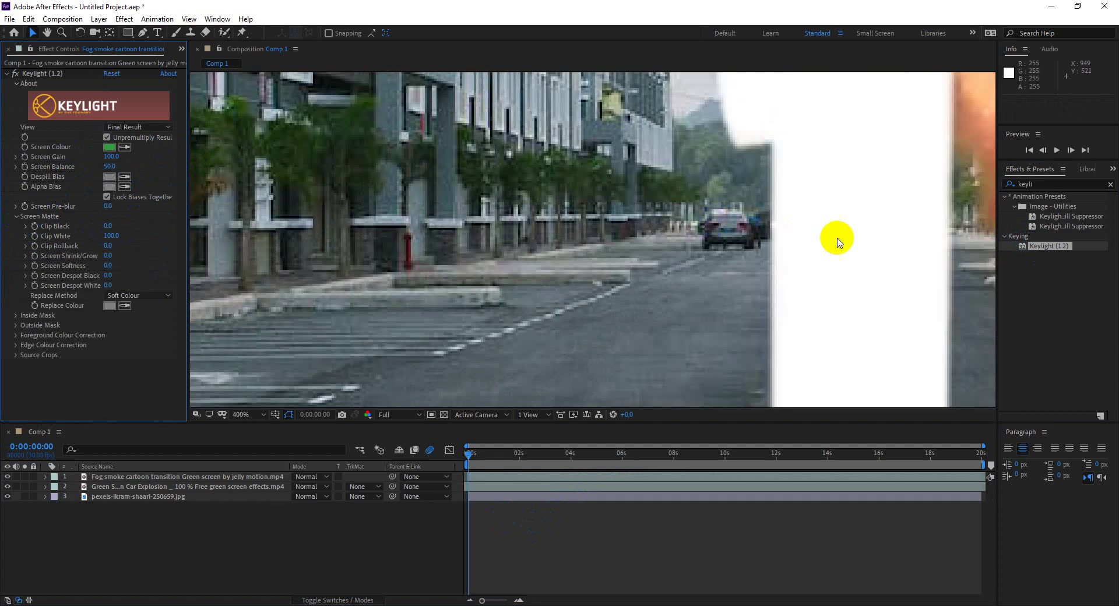
left_click_drag(108, 229, 122, 225)
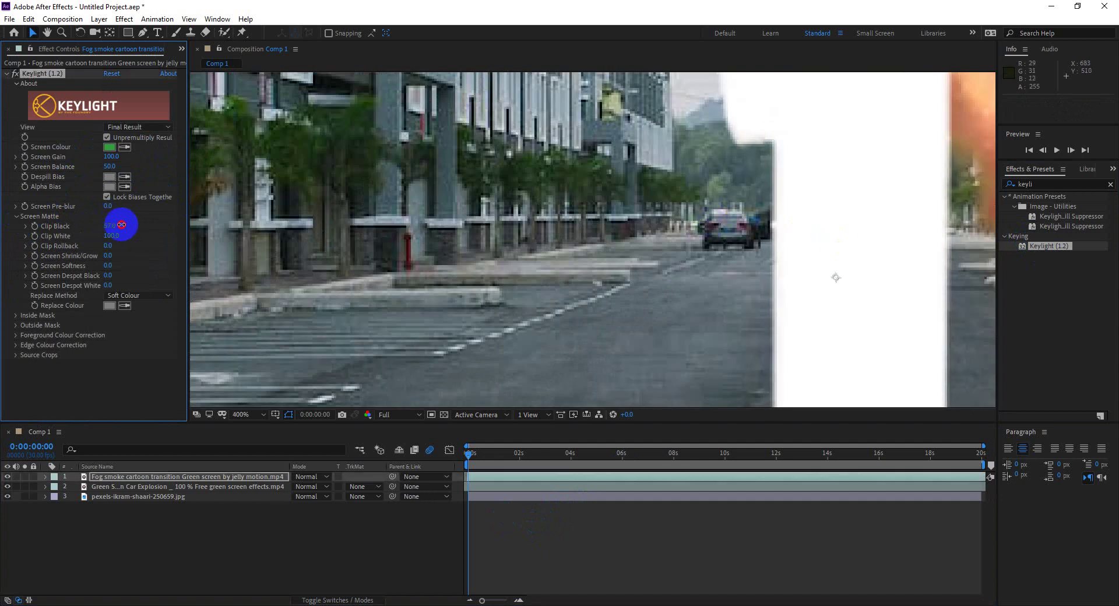
scroll(613, 291, "down", 4)
scroll(615, 338, "down", 2)
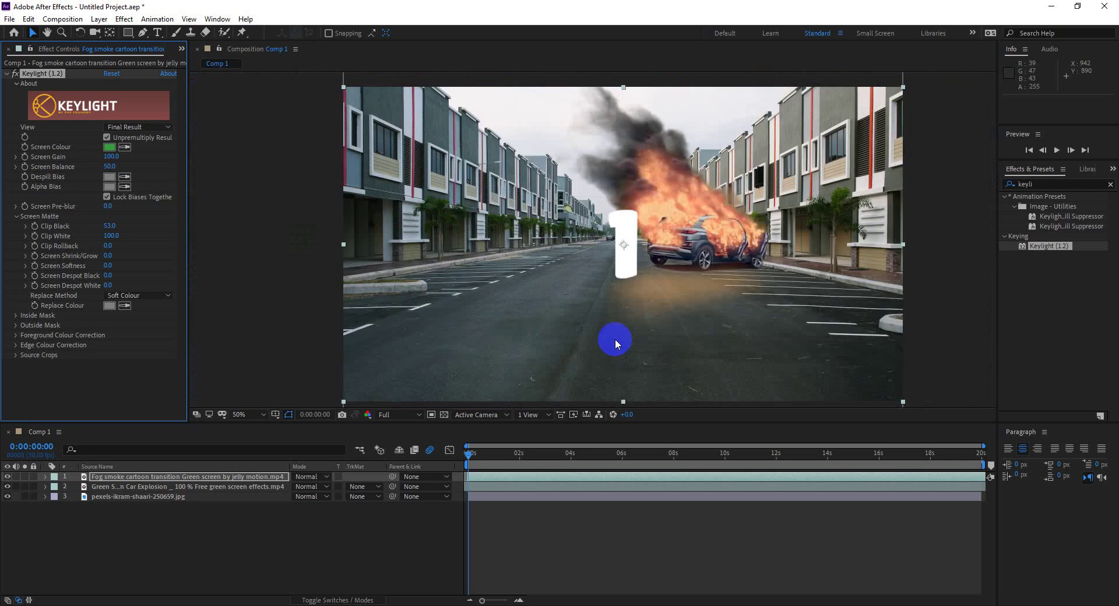
key("space")
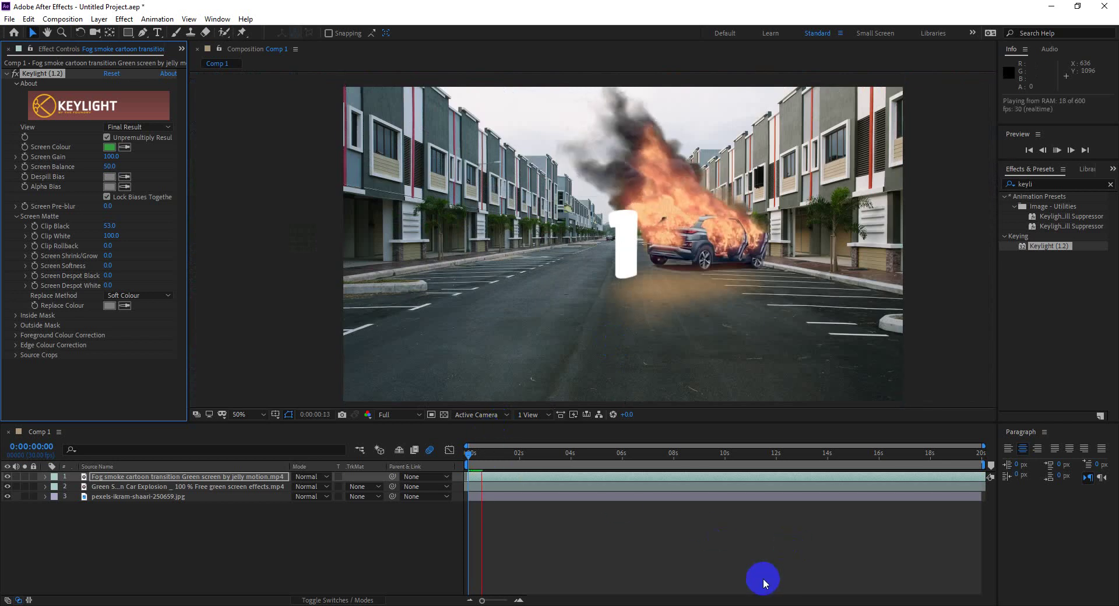
Hide the car explosion layer and scrub through the fog smoke transition over the street
key("space")
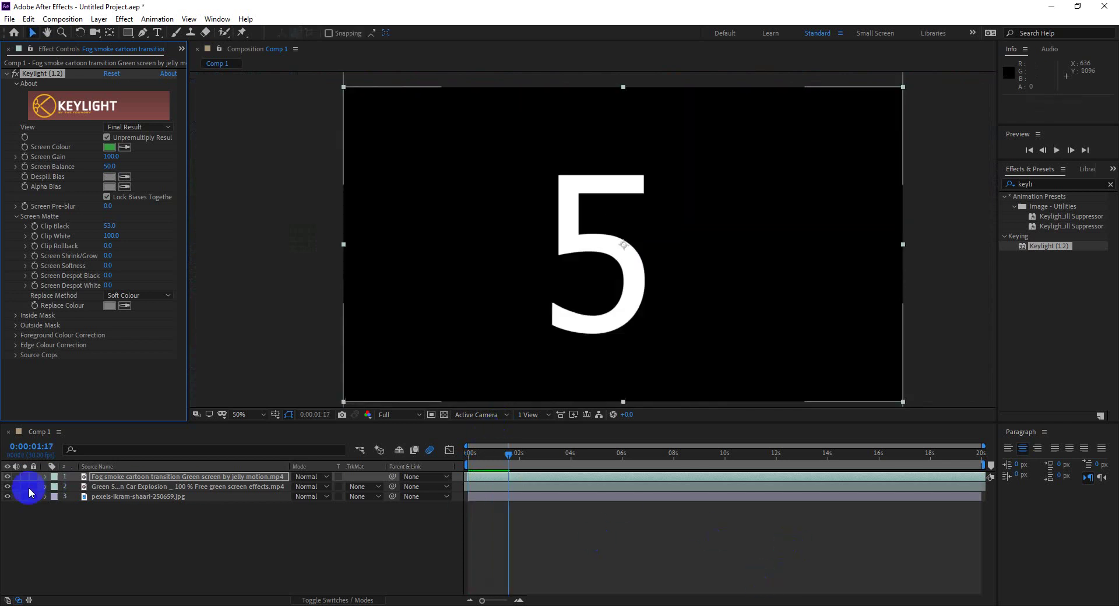
left_click(8, 487)
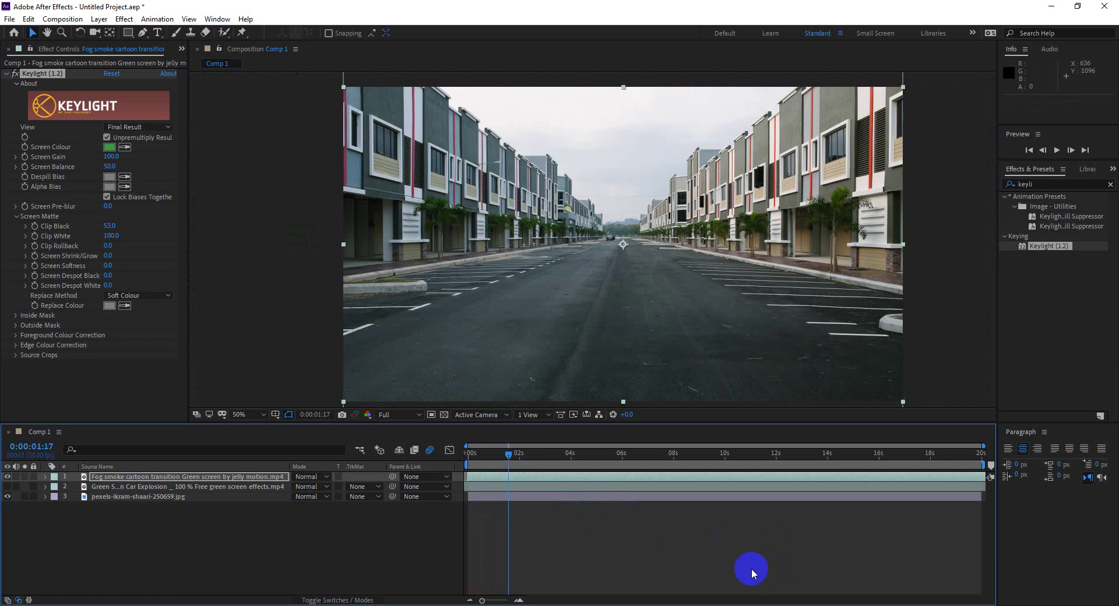
key("space")
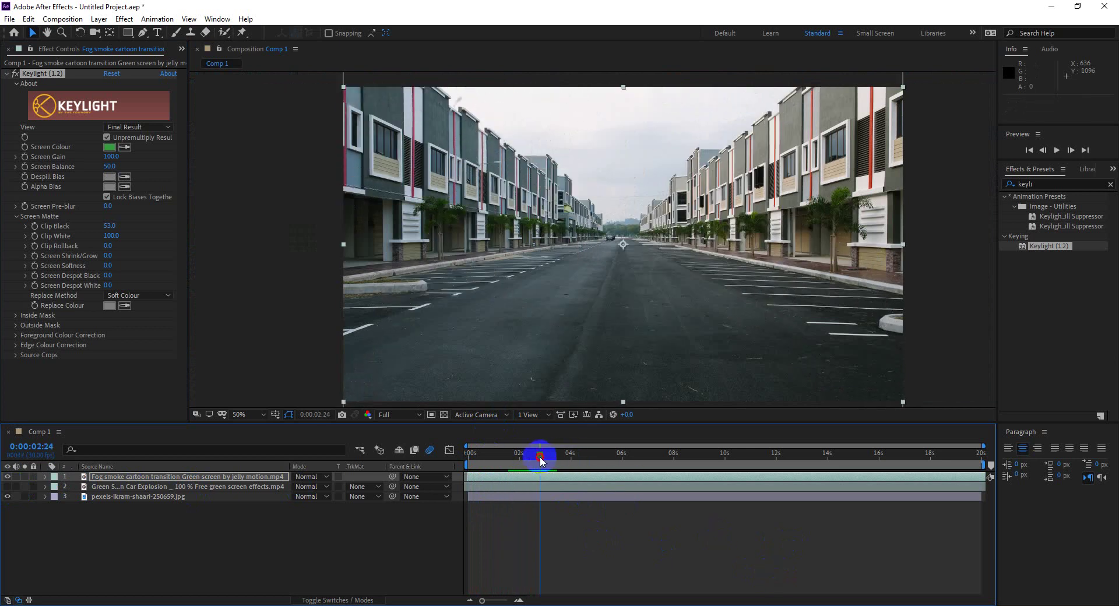
left_click(466, 454)
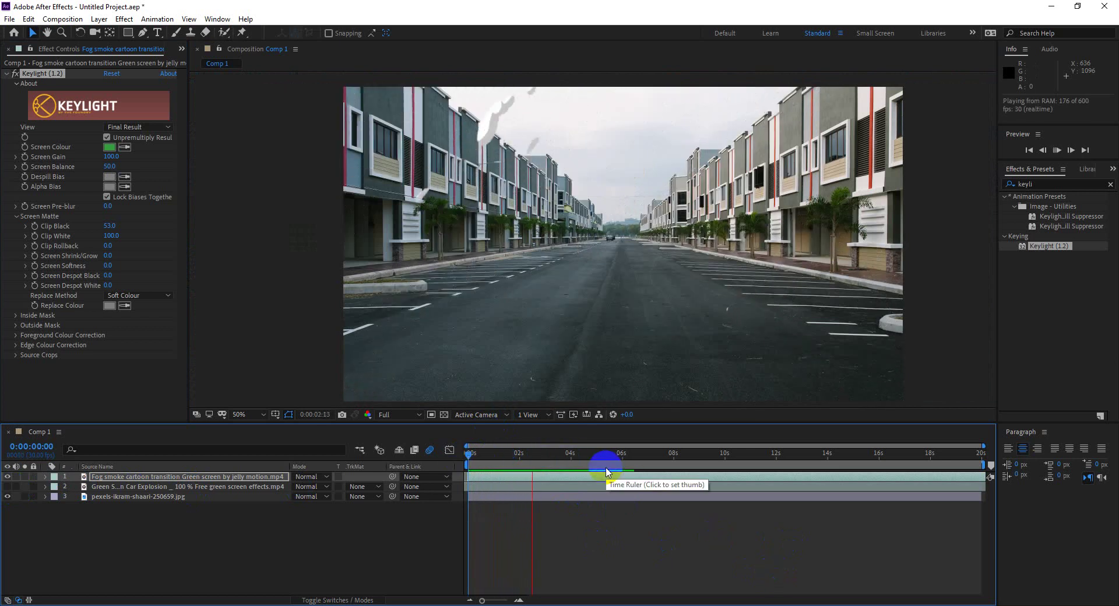
mouse_move(533, 454)
left_mouse_down()
mouse_move(501, 454)
mouse_move(520, 455)
left_mouse_up()
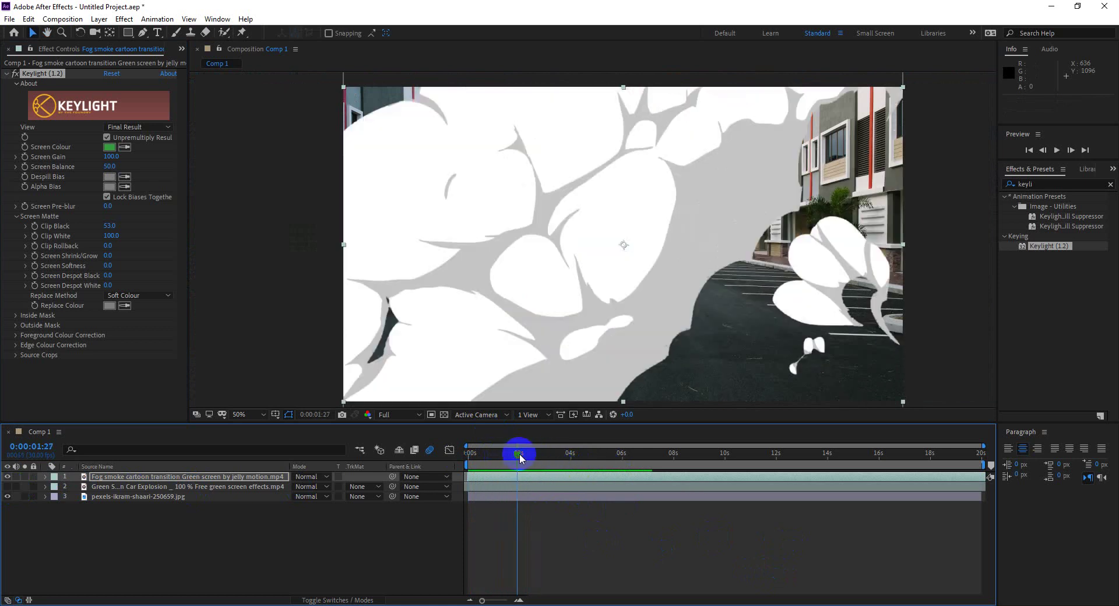
left_click(477, 455)
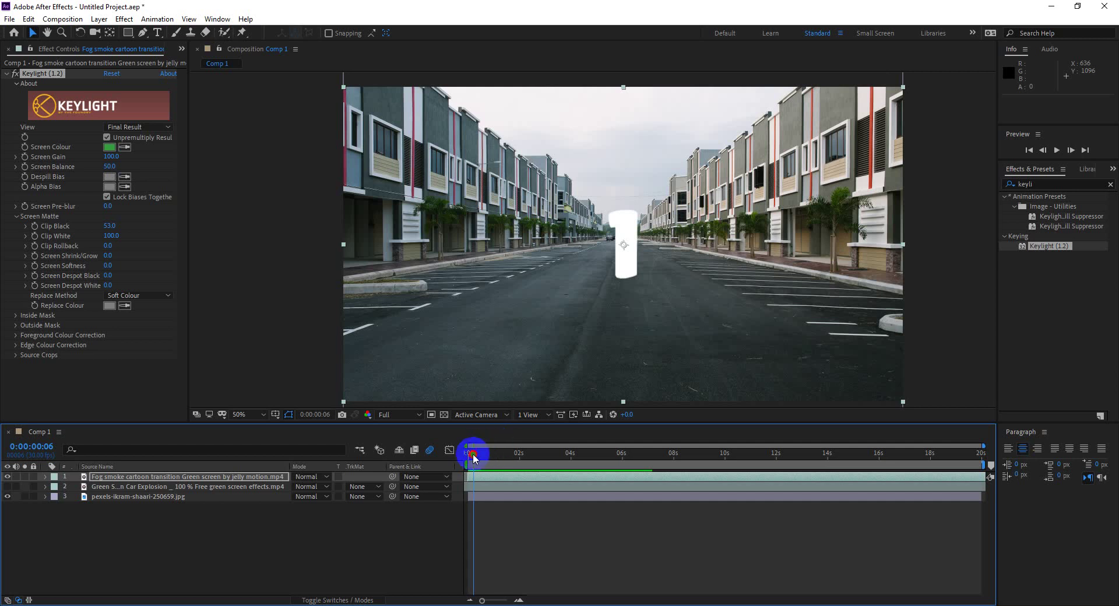
left_click_drag(480, 454, 514, 456)
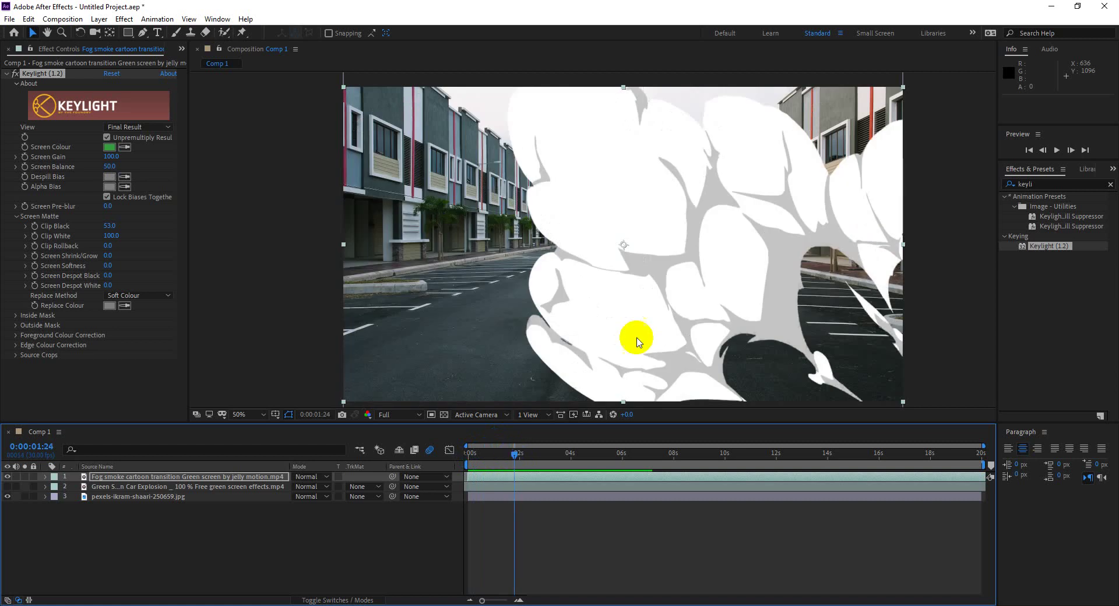
left_click_drag(504, 463, 375, 452)
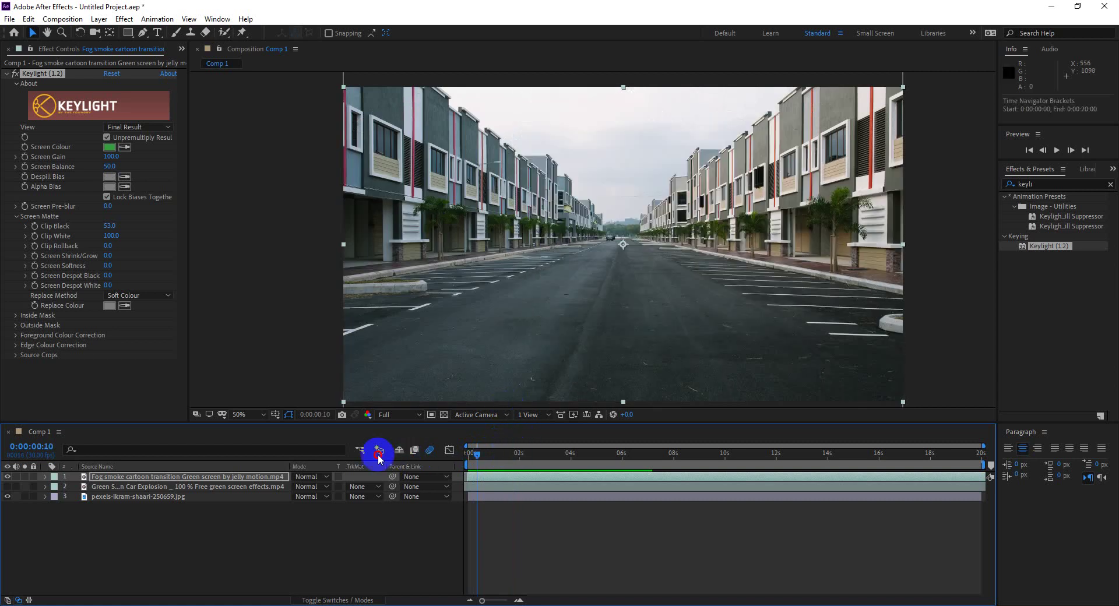
Select all three layers and turn off their visibility so Comp 1 shows black
left_click(769, 551)
left_click_drag(131, 521, 111, 473)
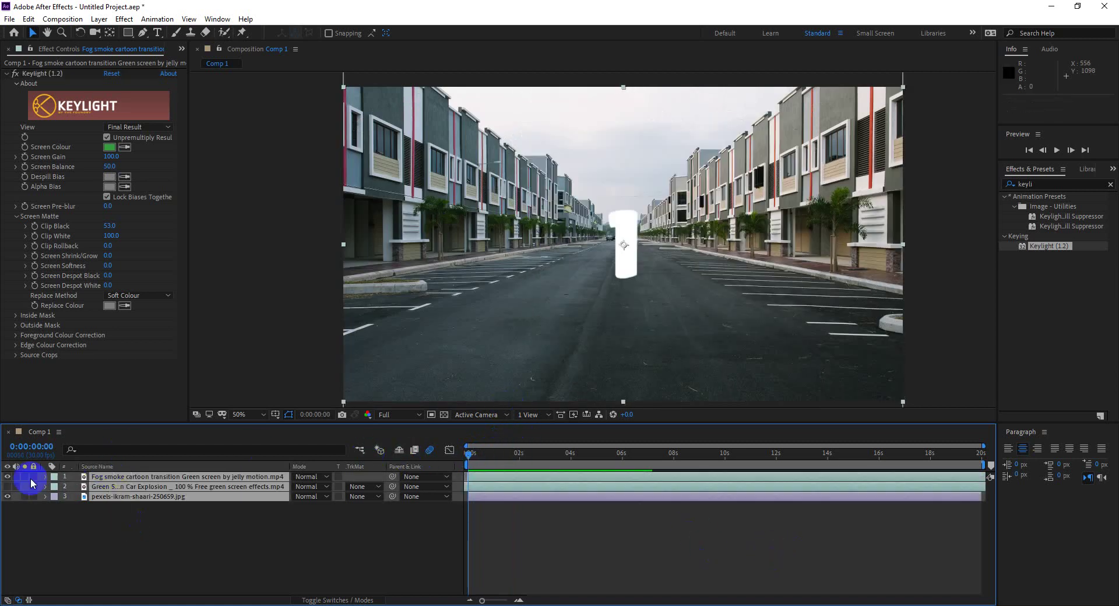
left_click_drag(7, 477, 7, 502)
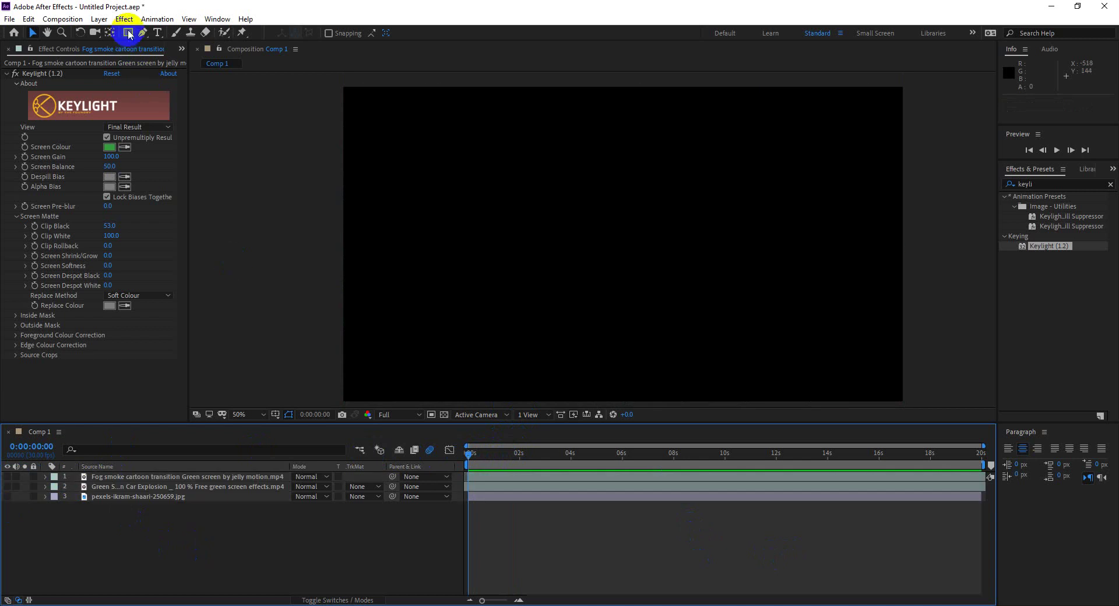
Draw a small circle with the Ellipse tool and give it a white fill
left_click_drag(128, 32, 149, 63)
left_click_drag(542, 189, 633, 284)
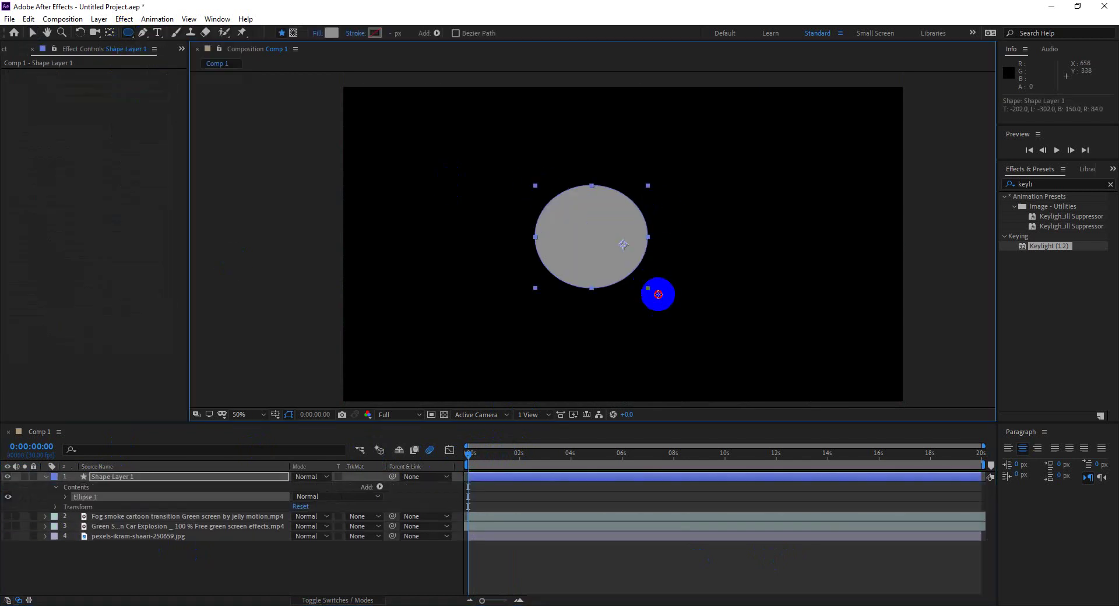
left_click_drag(622, 245, 600, 250)
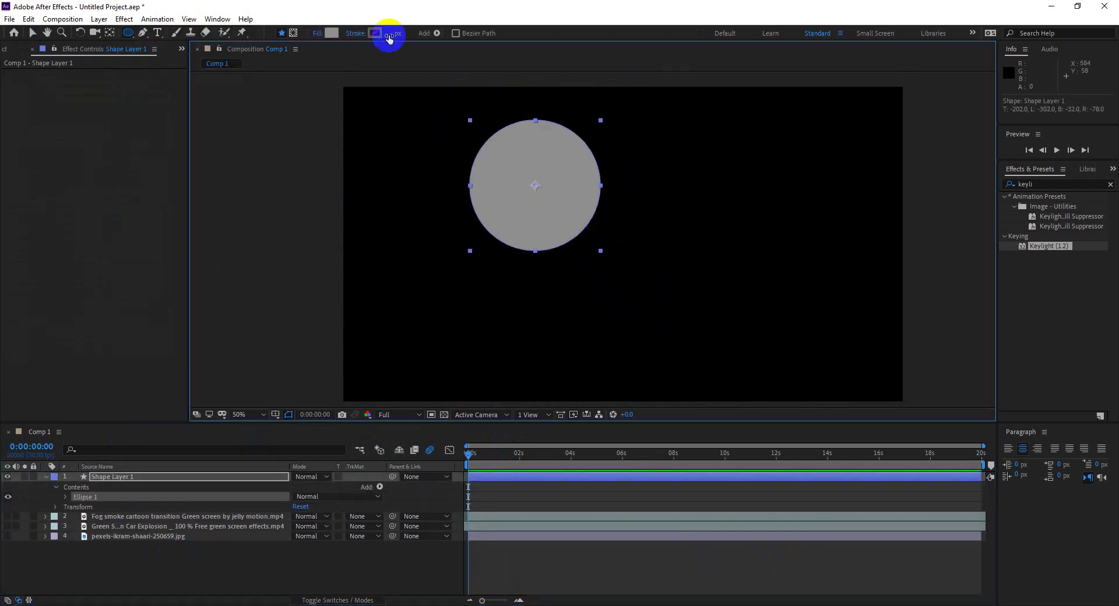
left_click(331, 33)
left_click(727, 246)
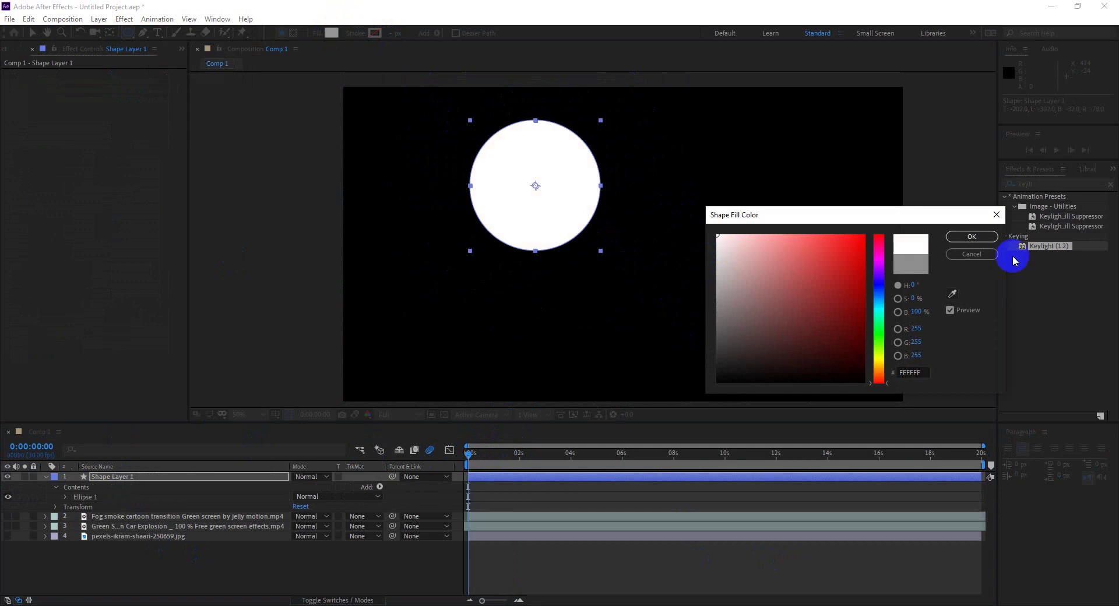
left_click(970, 237)
Move the circle toward the comp centre and apply Roughen Edges, found by searching 'roug'
left_click(31, 34)
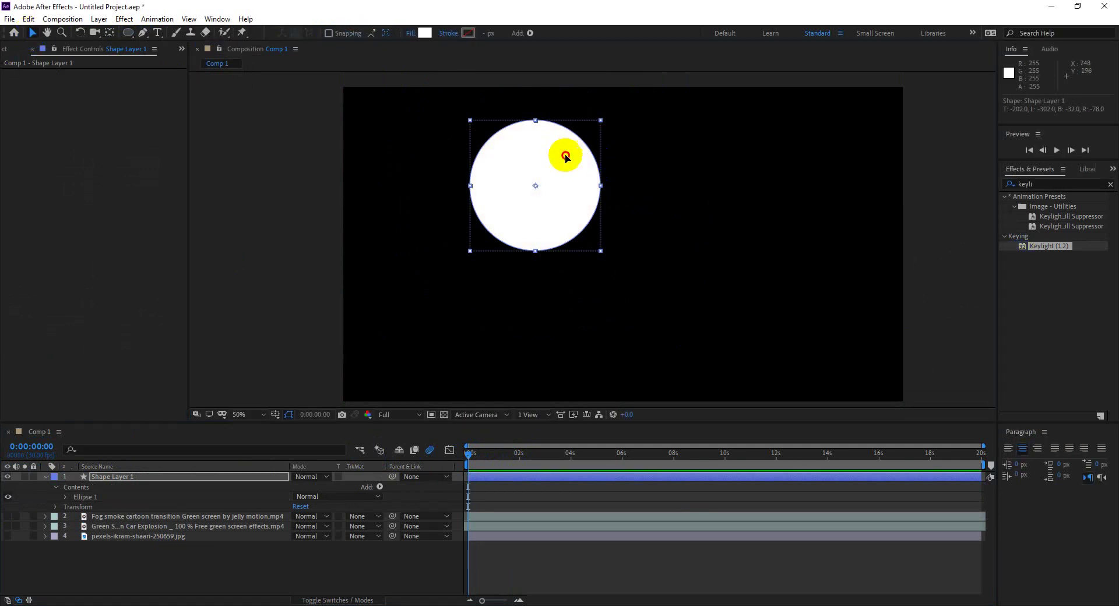
left_click_drag(564, 155, 649, 218)
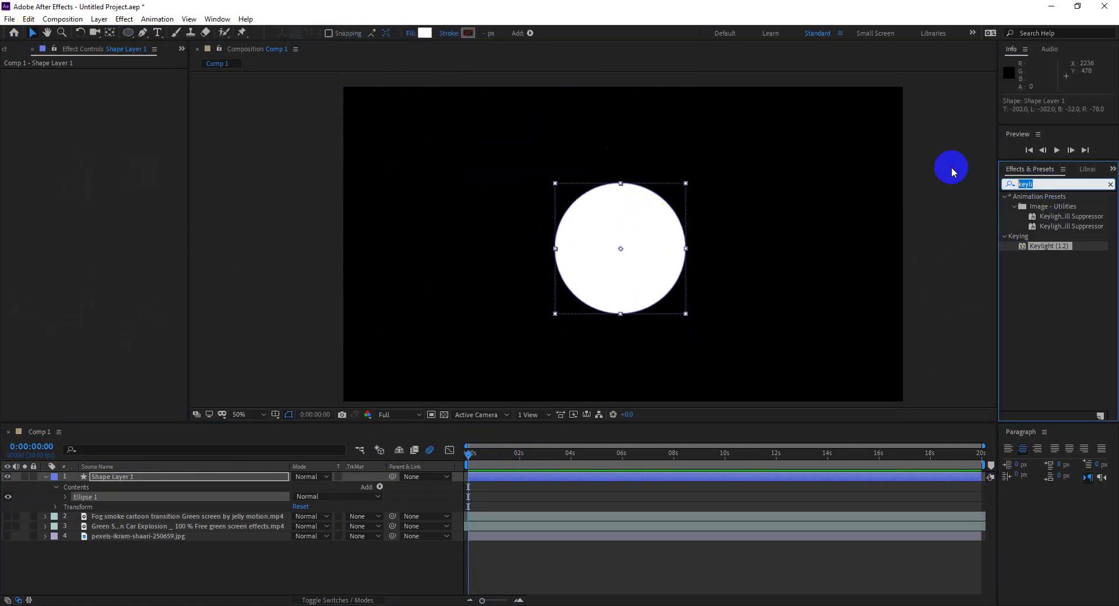
key("BackSpace")
key("BackSpace")
key("BackSpace")
type("roug")
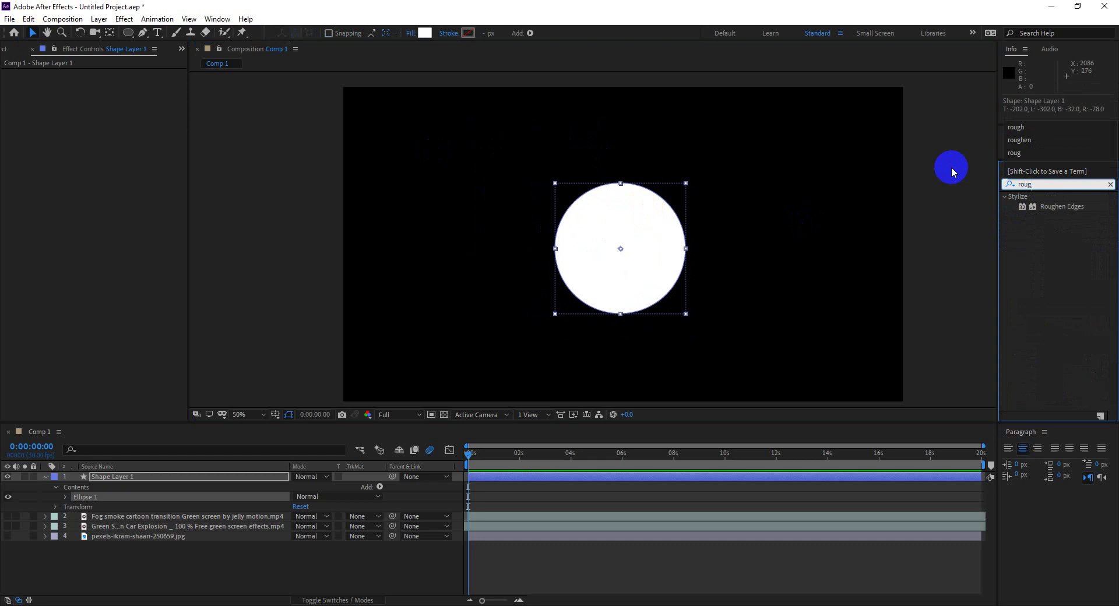
mouse_move(1062, 206)
left_mouse_down()
mouse_move(630, 224)
mouse_move(665, 228)
left_mouse_up()
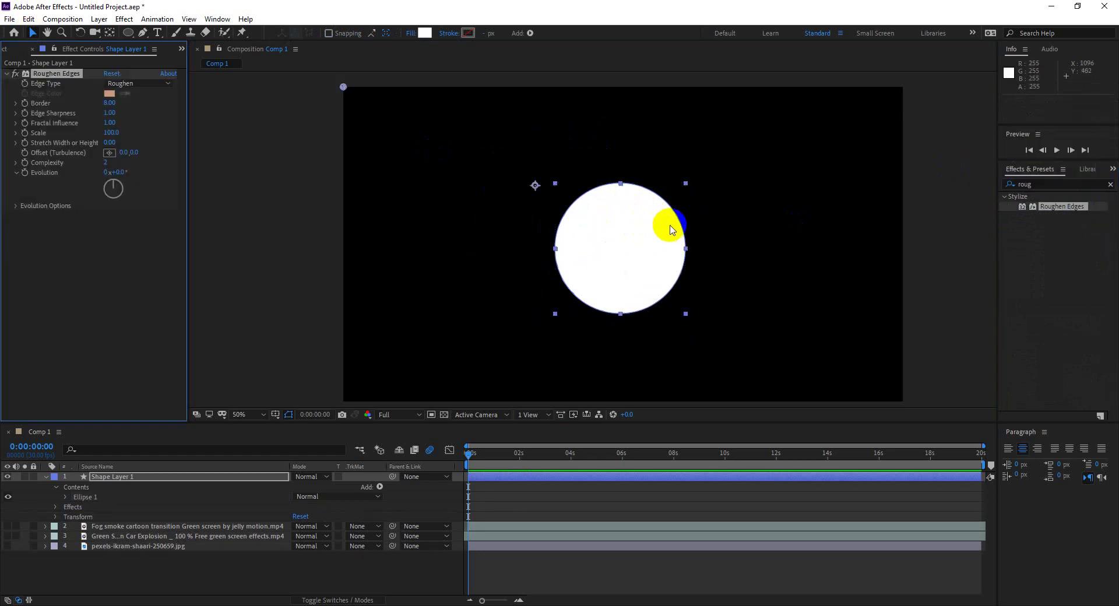
Try the Rusty edge type, then use Roughen with Border 82.50, finer sharper detail and longer spikes
scroll(669, 218, "up", 2)
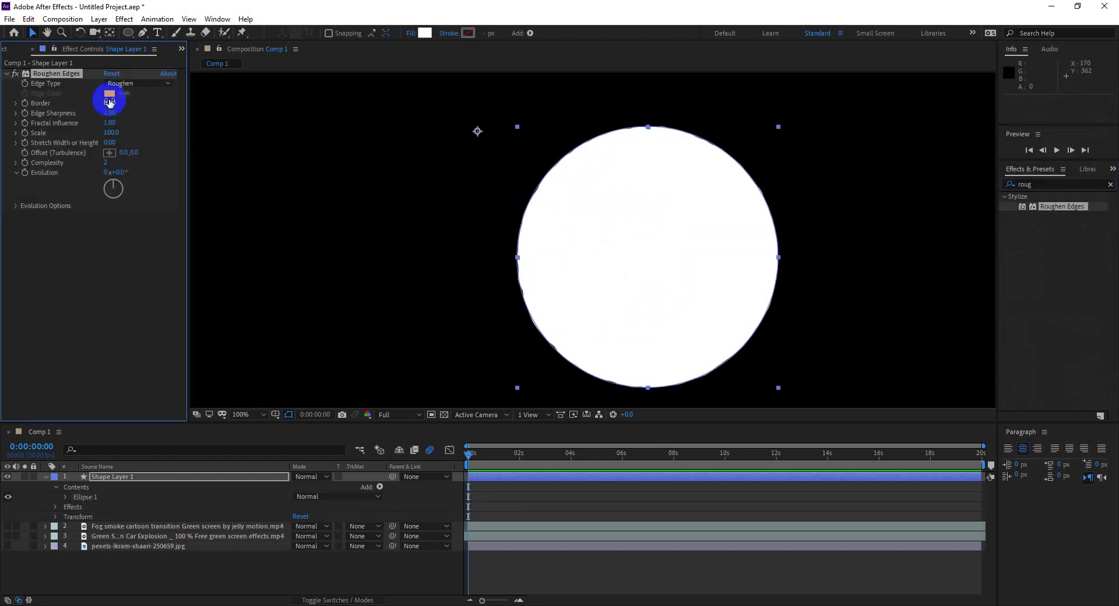
left_click(118, 83)
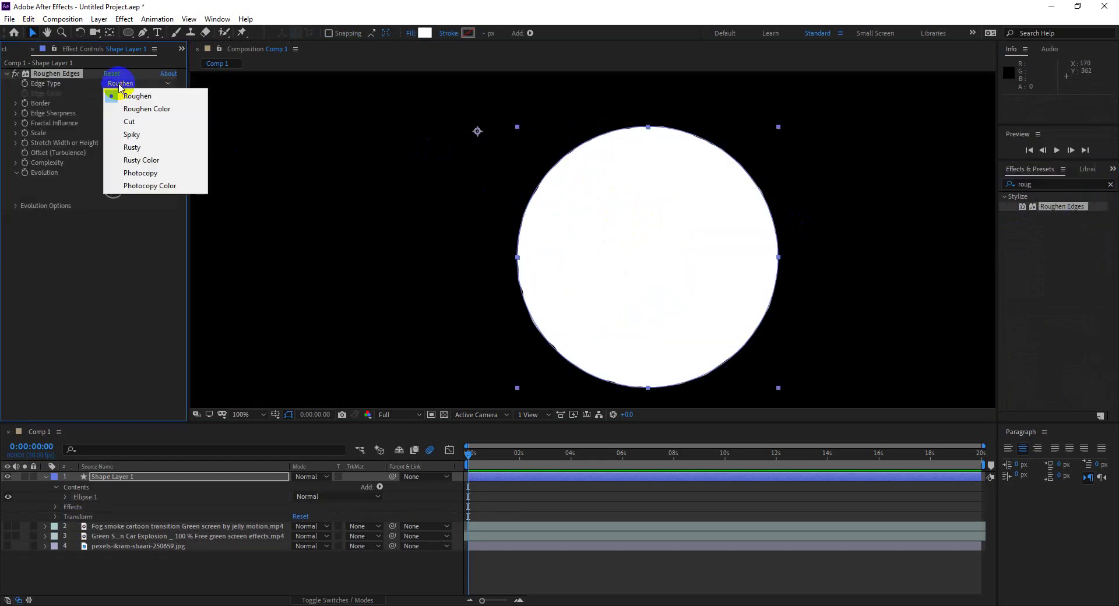
left_click(133, 147)
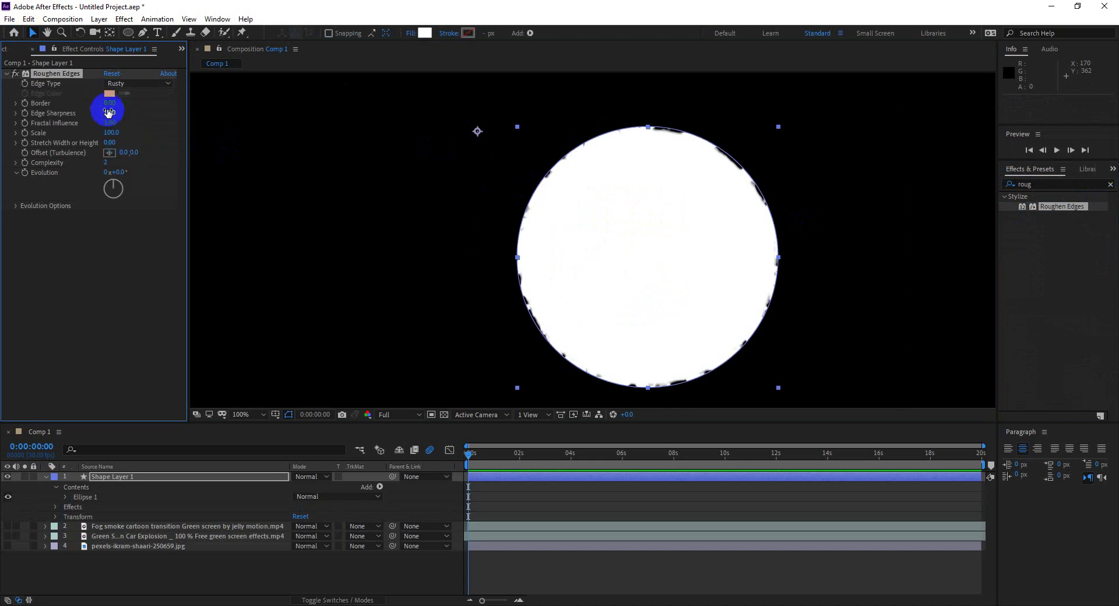
left_click_drag(108, 111, 744, 185)
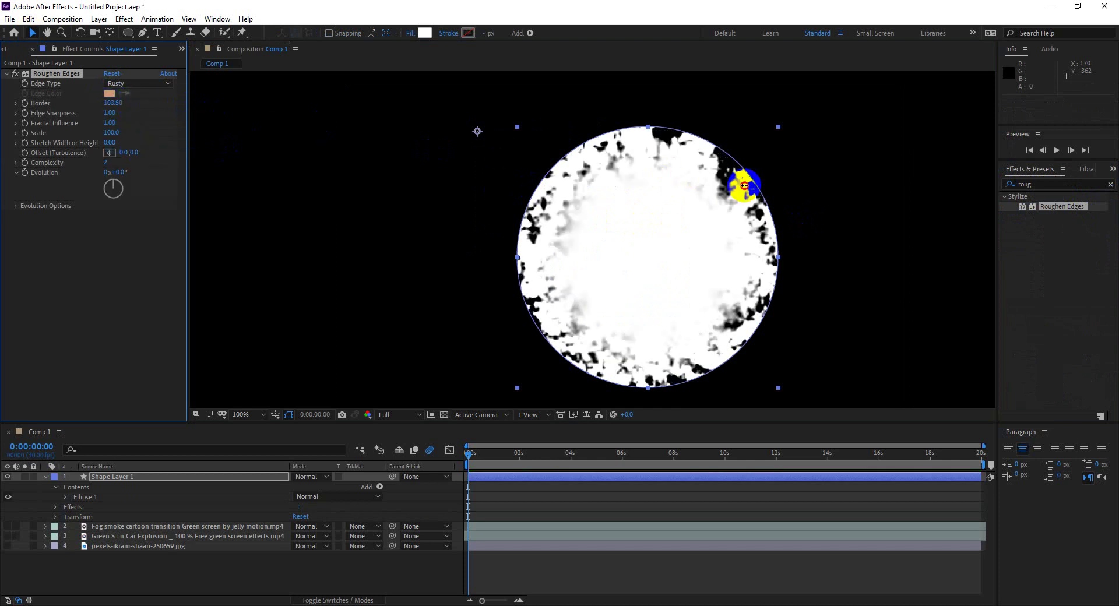
left_click(115, 87)
left_click(130, 95)
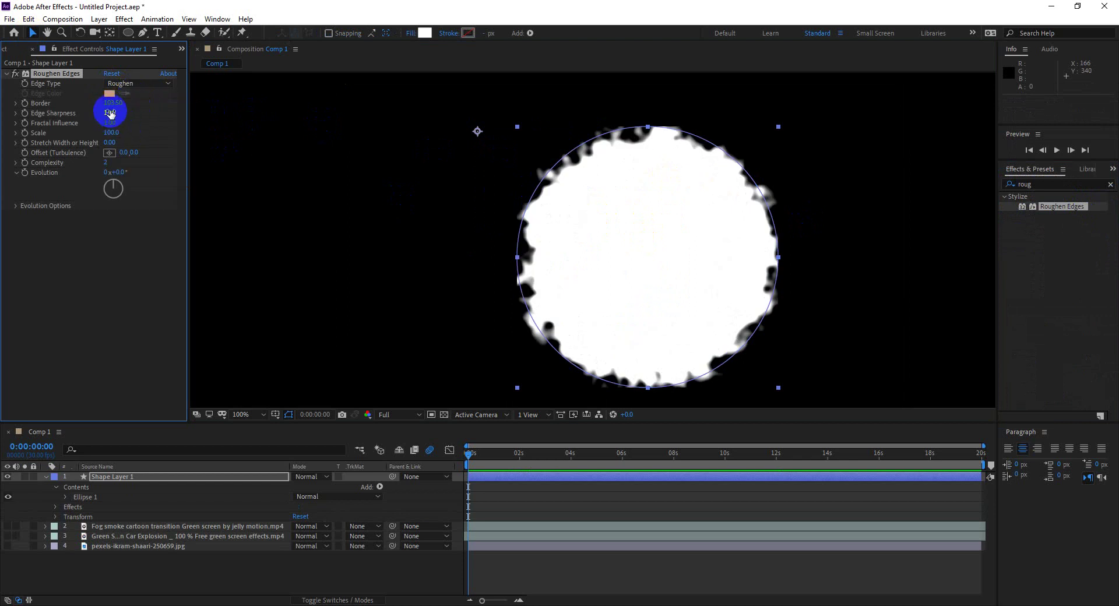
mouse_move(109, 112)
left_mouse_down()
mouse_move(46, 118)
mouse_move(181, 109)
left_mouse_up()
left_click_drag(109, 132, 81, 129)
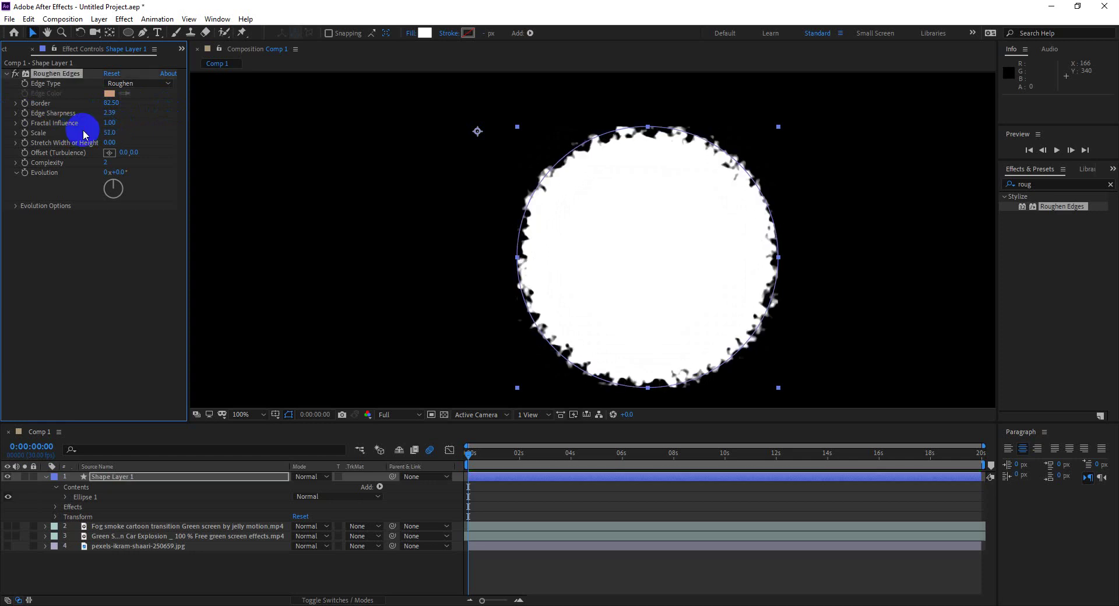
left_click_drag(107, 142, 155, 135)
Preview the roughened circle, return the playhead to the start, and delete Roughen Edges
key("space")
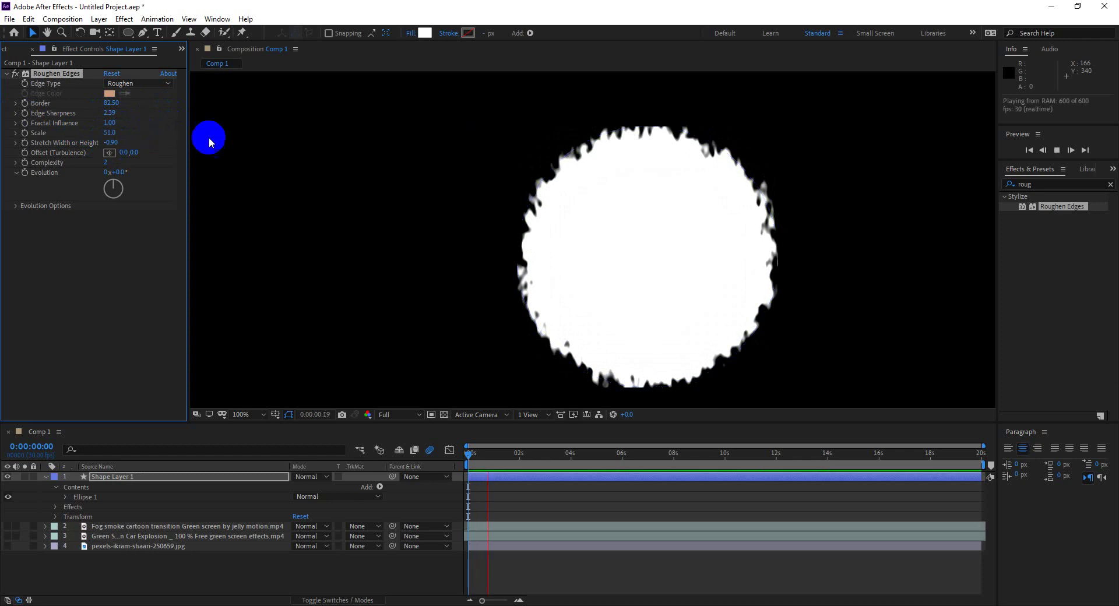
key("space")
left_click_drag(489, 455, 457, 445)
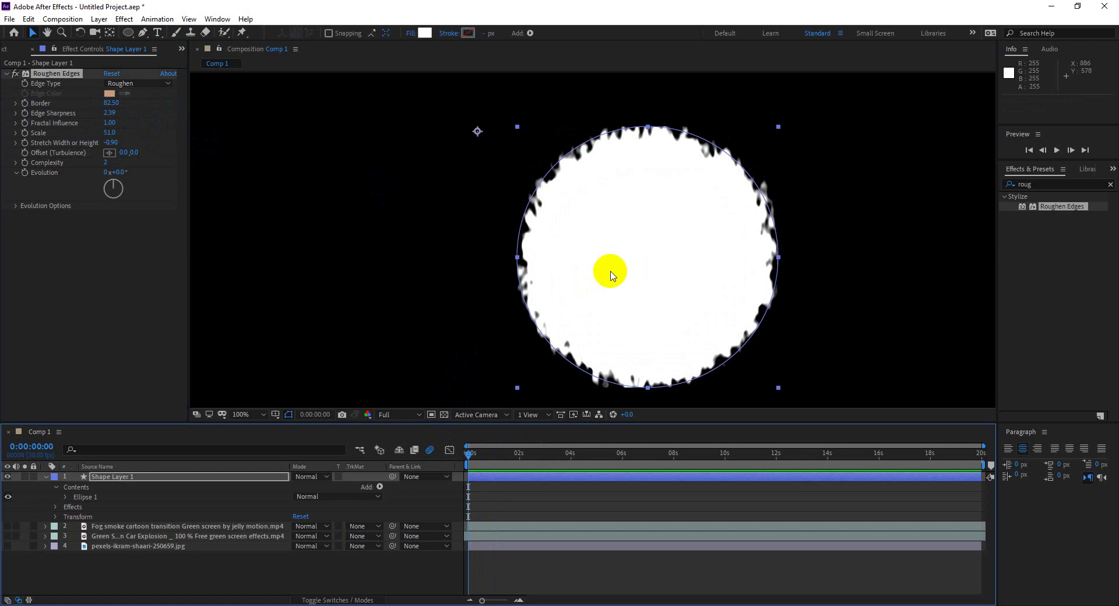
key("Delete")
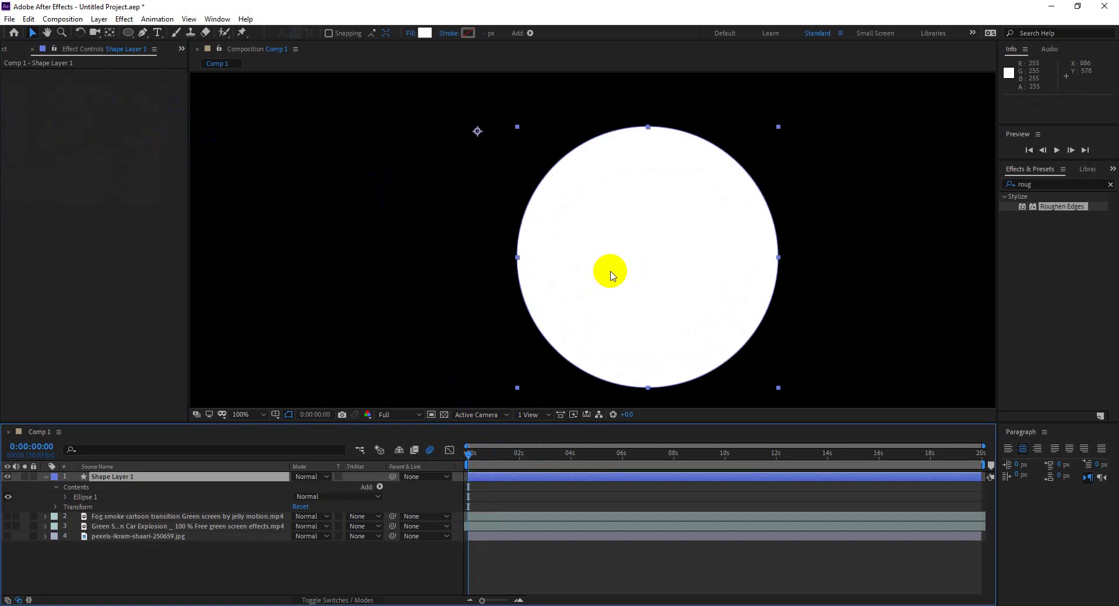
Delete Shape Layer 1, the white circle, from Comp 1
left_click(611, 265)
key("Delete")
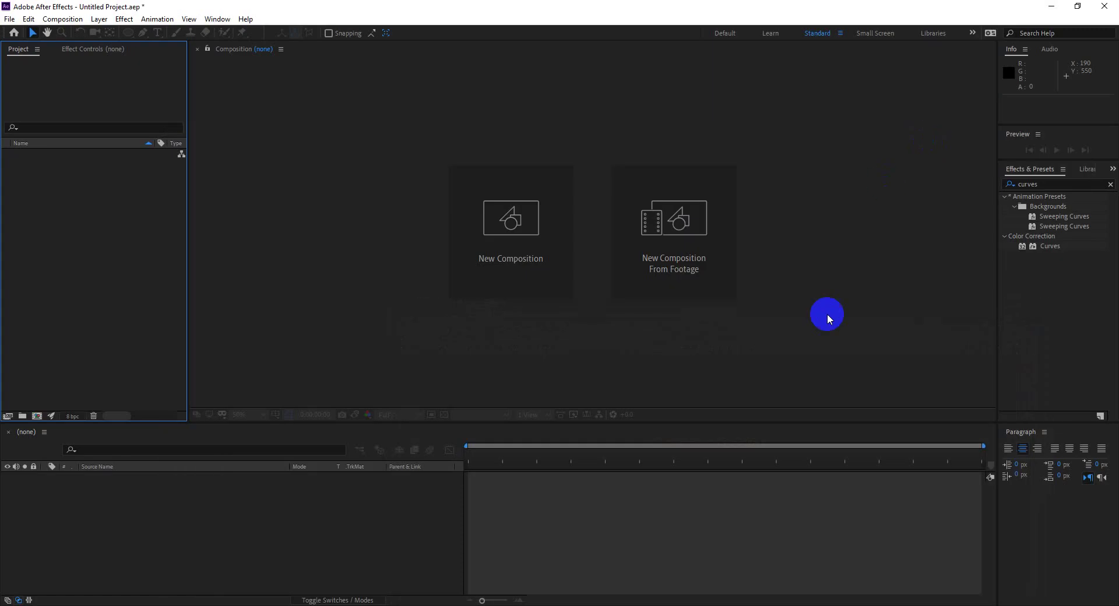
Switch from the Meet window to Facebook and open the চাকরি বাকরি (দেশি চাকরির খোঁজ) group
mouse_move(676, 600)
left_click(637, 559)
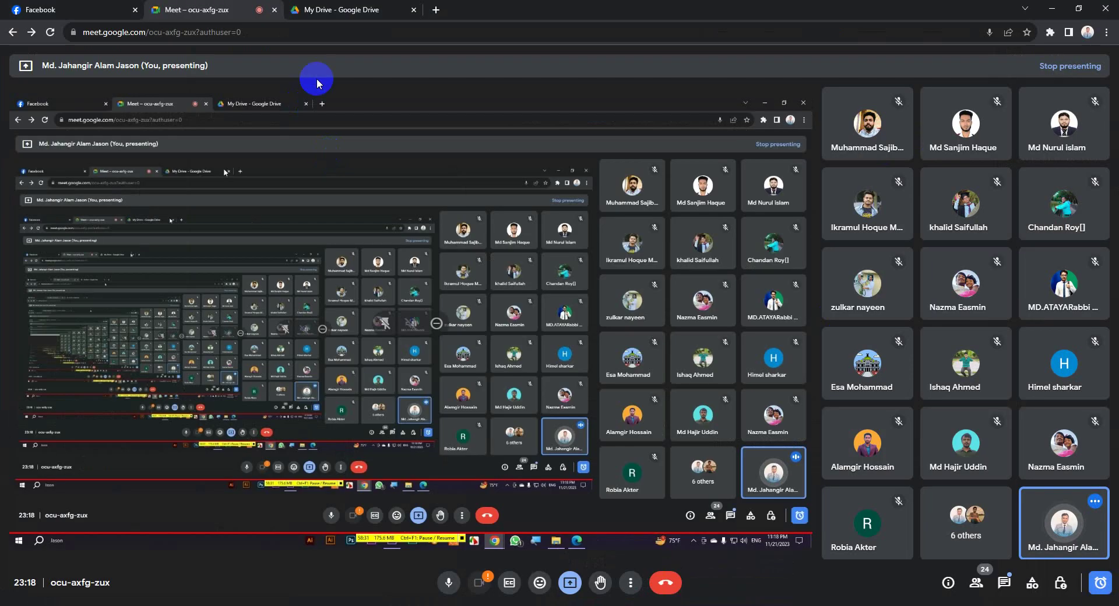
left_click(44, 9)
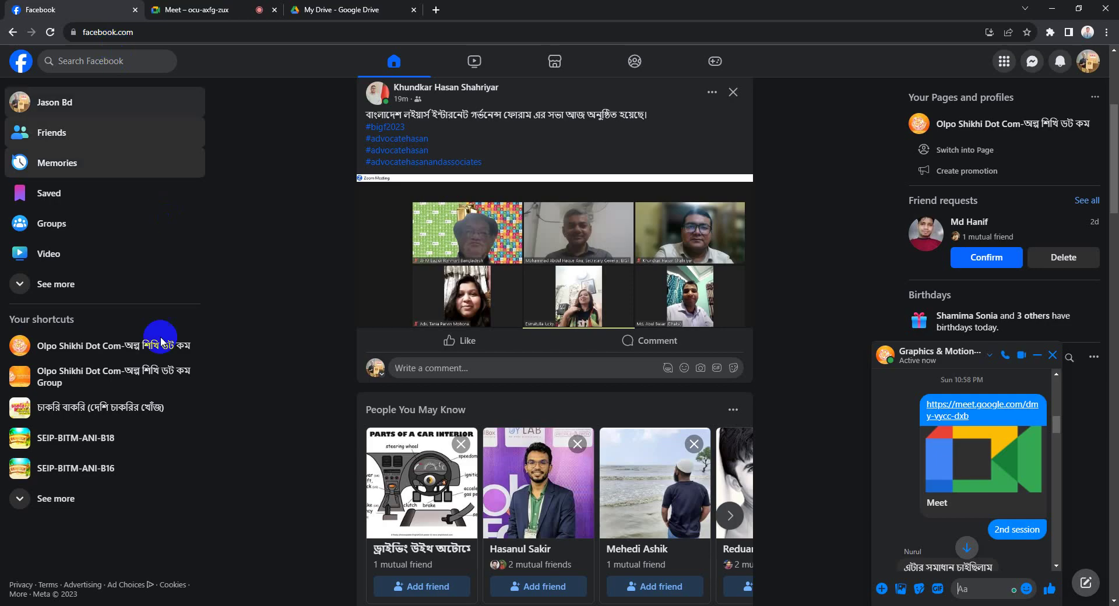
left_click(85, 411, "ctrl+shift")
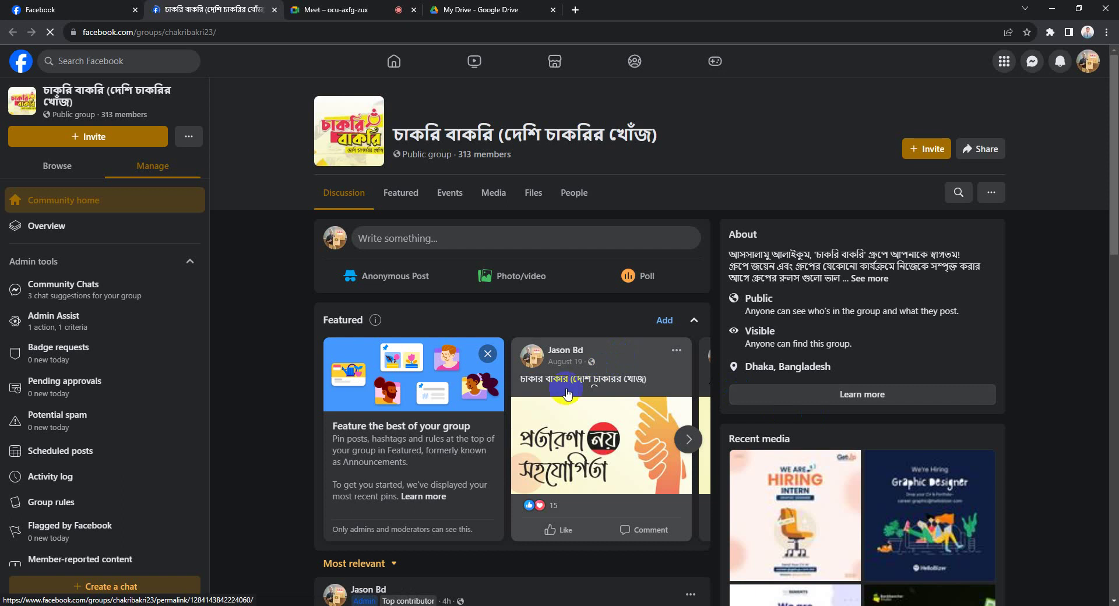
Scroll through the group's job-hiring posts, then return to the top of the Discussion feed
scroll(601, 366, "down", 7)
scroll(555, 318, "down", 3)
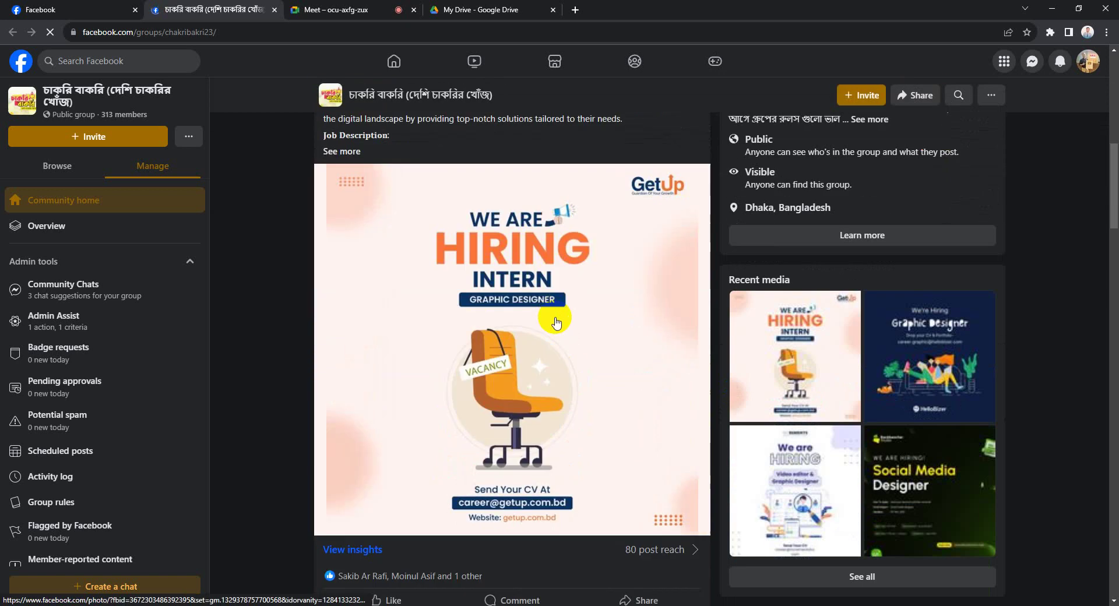
scroll(554, 318, "down", 4)
scroll(555, 318, "down", 6)
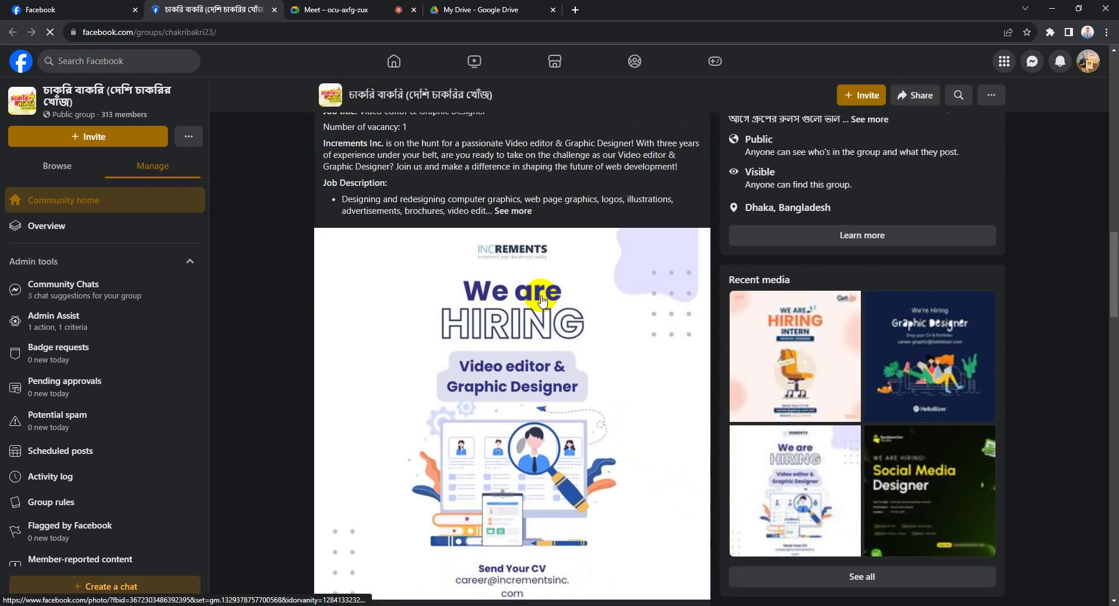
scroll(560, 327, "down", 6)
scroll(583, 354, "down", 8)
scroll(583, 354, "down", 6)
scroll(585, 387, "down", 6)
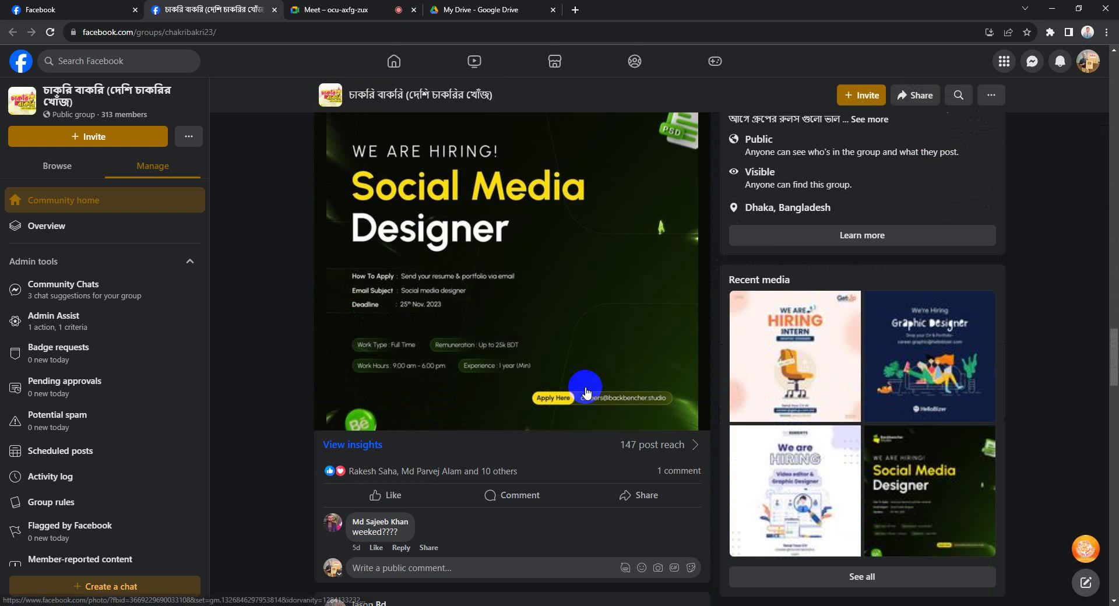
scroll(585, 387, "down", 5)
scroll(580, 380, "down", 2)
scroll(580, 384, "down", 6)
scroll(580, 385, "down", 4)
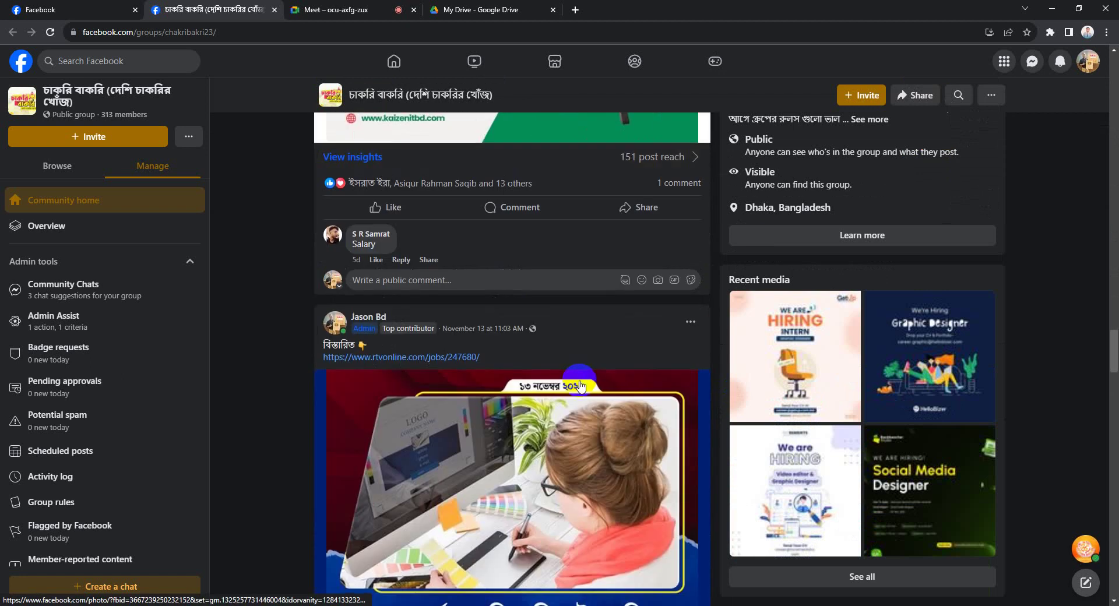
scroll(580, 384, "down", 6)
scroll(580, 386, "down", 6)
scroll(580, 385, "up", 3)
scroll(581, 386, "down", 5)
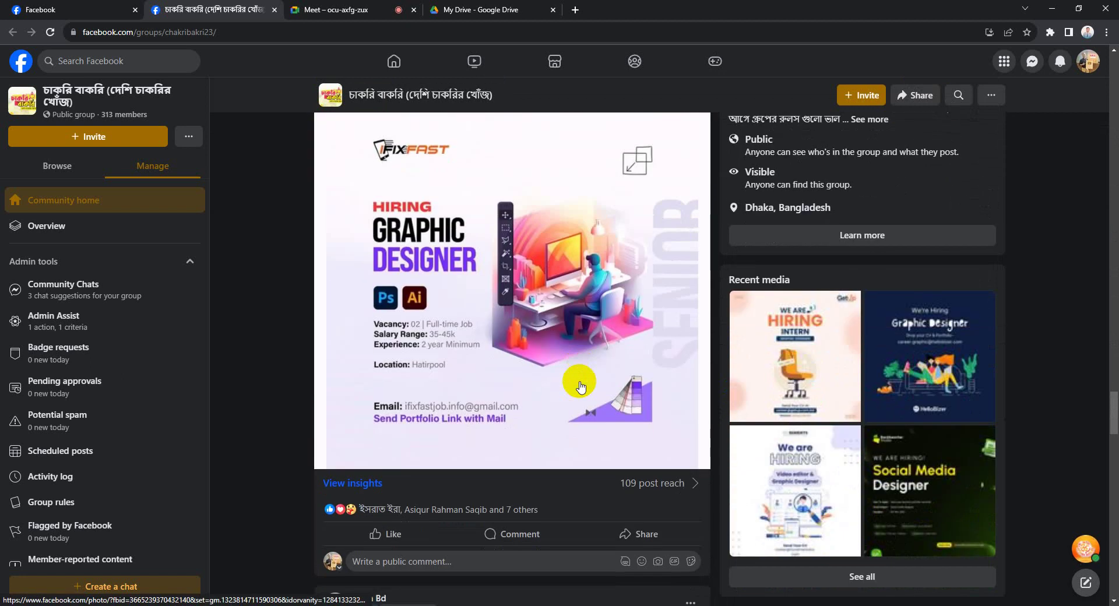
scroll(580, 386, "down", 5)
scroll(581, 386, "down", 3)
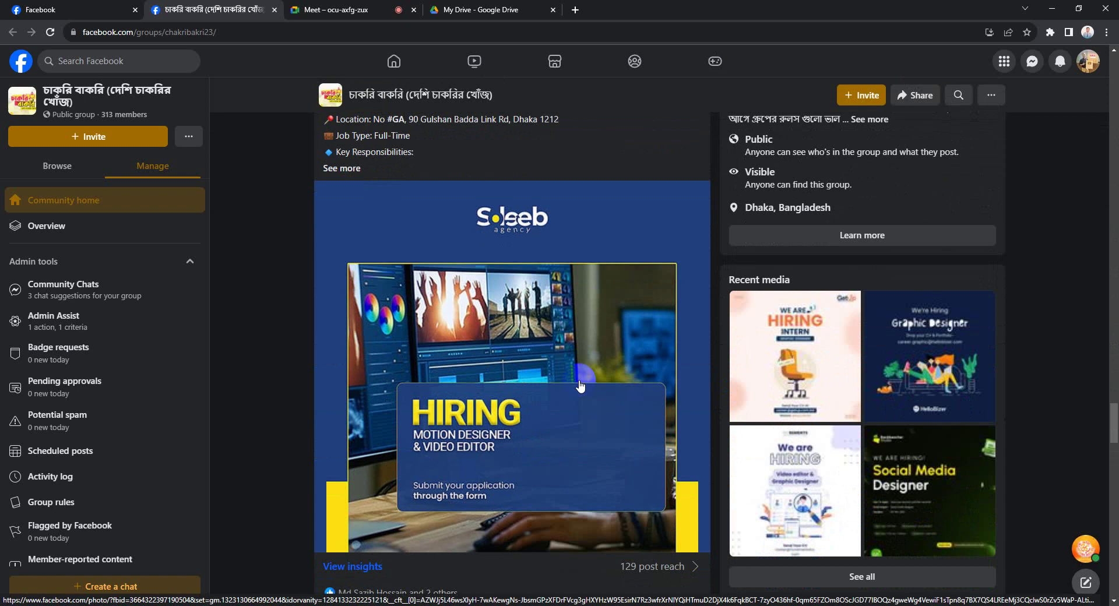
scroll(580, 385, "down", 5)
scroll(573, 362, "down", 5)
scroll(572, 362, "down", 5)
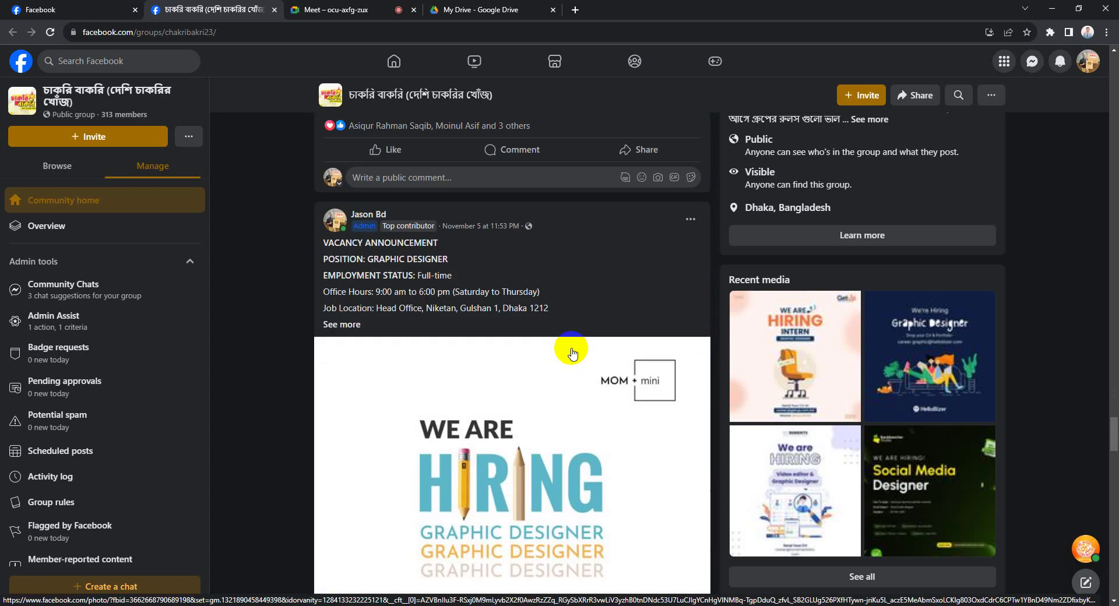
scroll(571, 355, "down", 5)
scroll(571, 355, "down", 5)
scroll(571, 355, "down", 5)
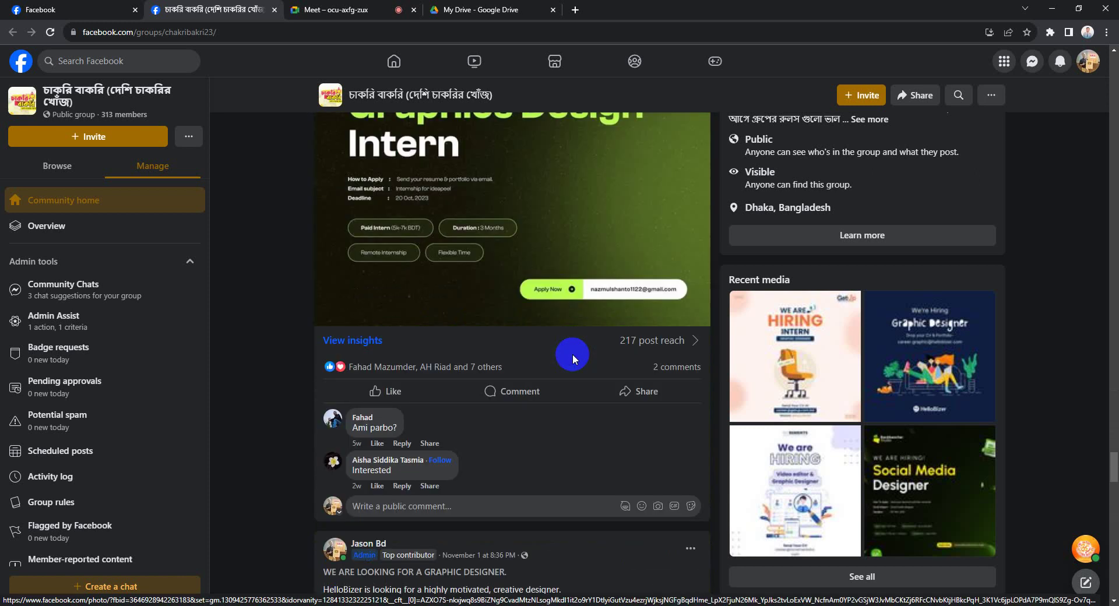
scroll(572, 355, "down", 5)
scroll(573, 354, "down", 5)
scroll(572, 355, "down", 5)
scroll(572, 352, "down", 5)
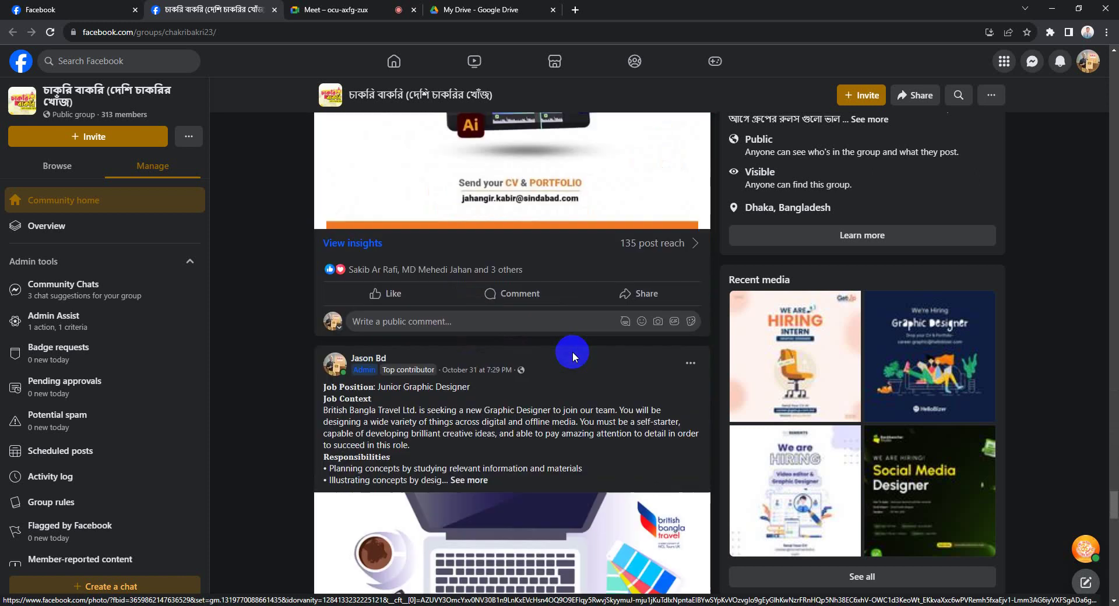
scroll(572, 351, "up", 5)
scroll(573, 351, "up", 5)
scroll(573, 346, "up", 5)
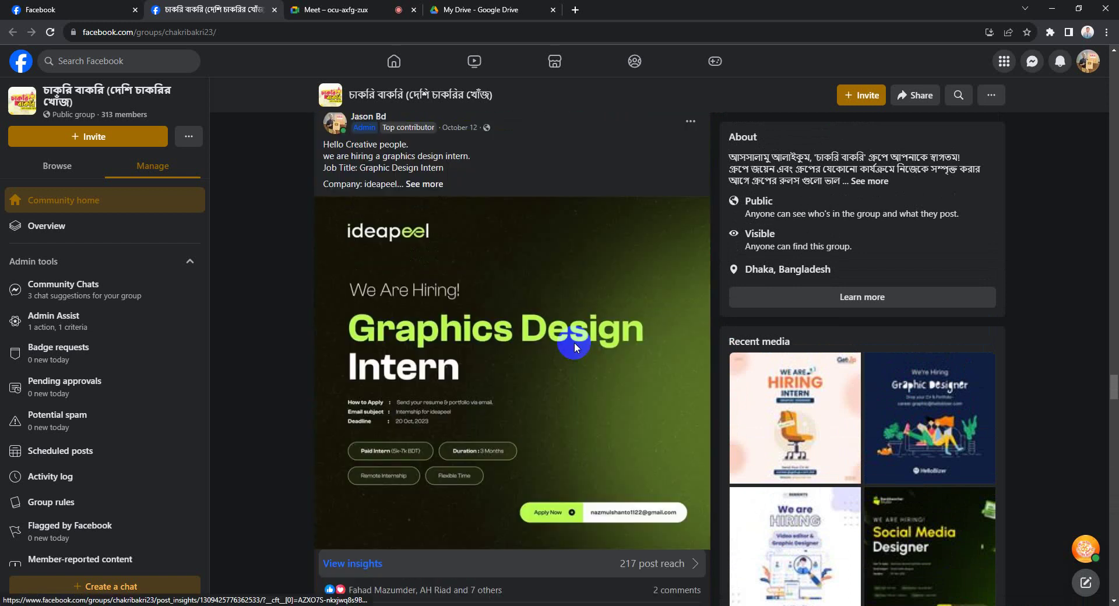
scroll(575, 341, "up", 5)
left_click_drag(1113, 373, 1113, 55)
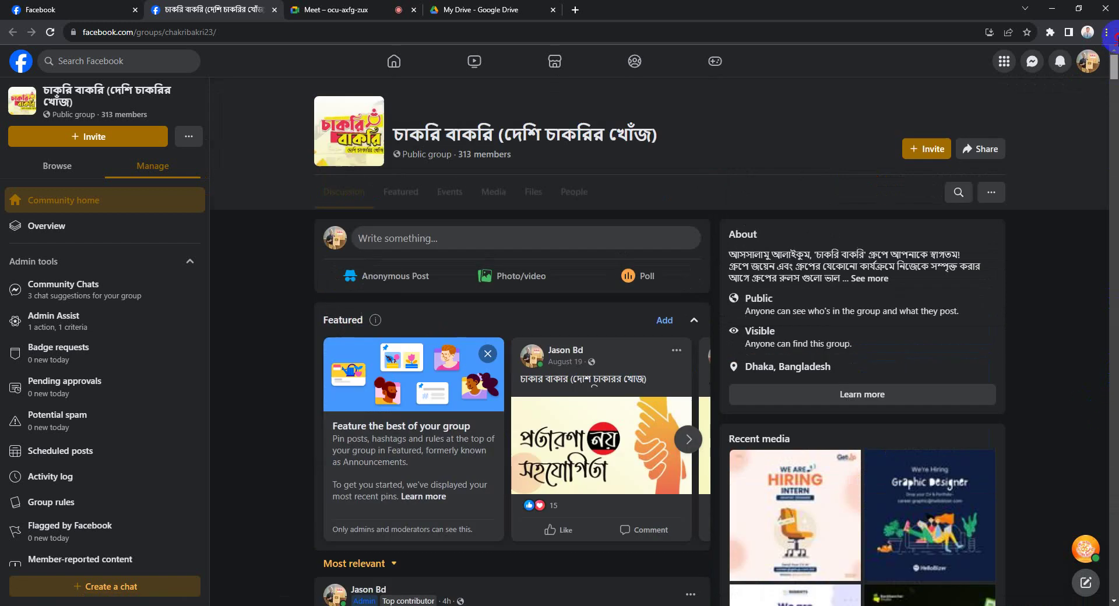
Go to behance.net in a new tab and scroll down the For You feed
left_click(575, 10)
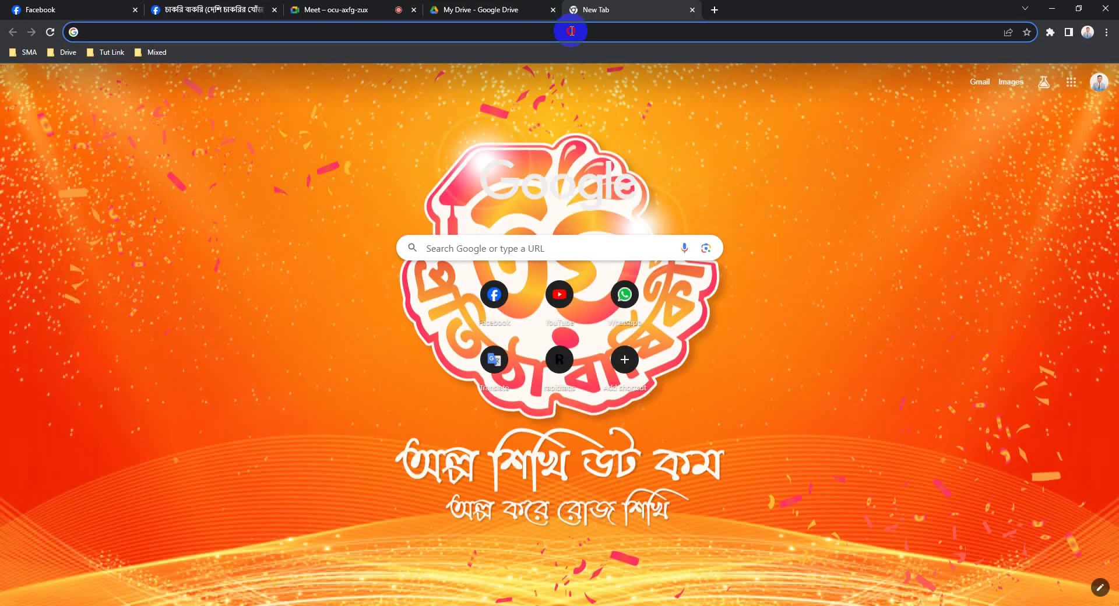
left_click(568, 32)
type("behance")
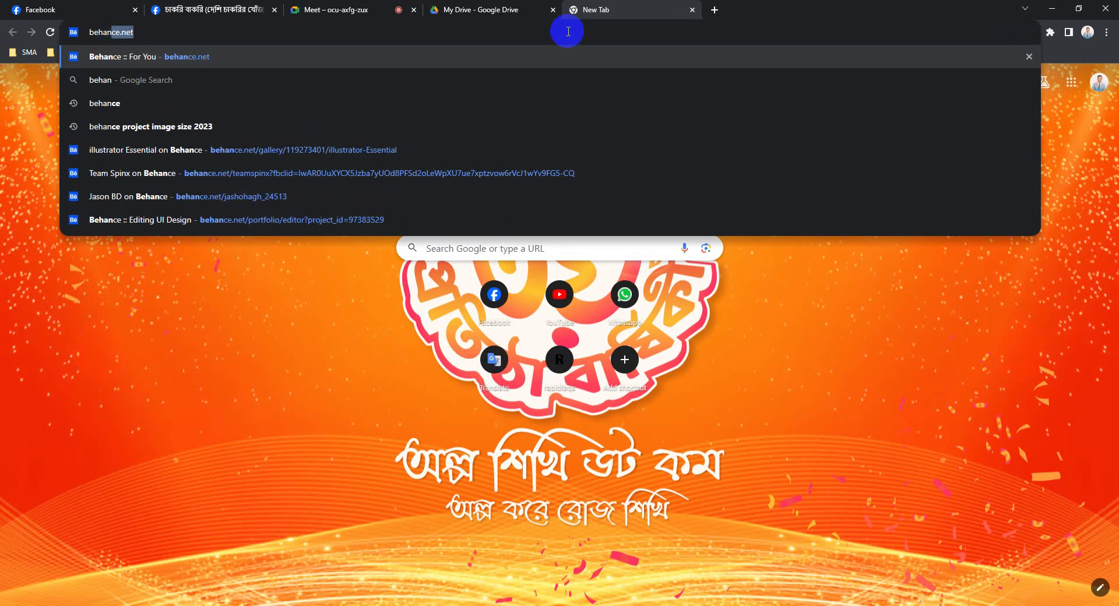
key("Return")
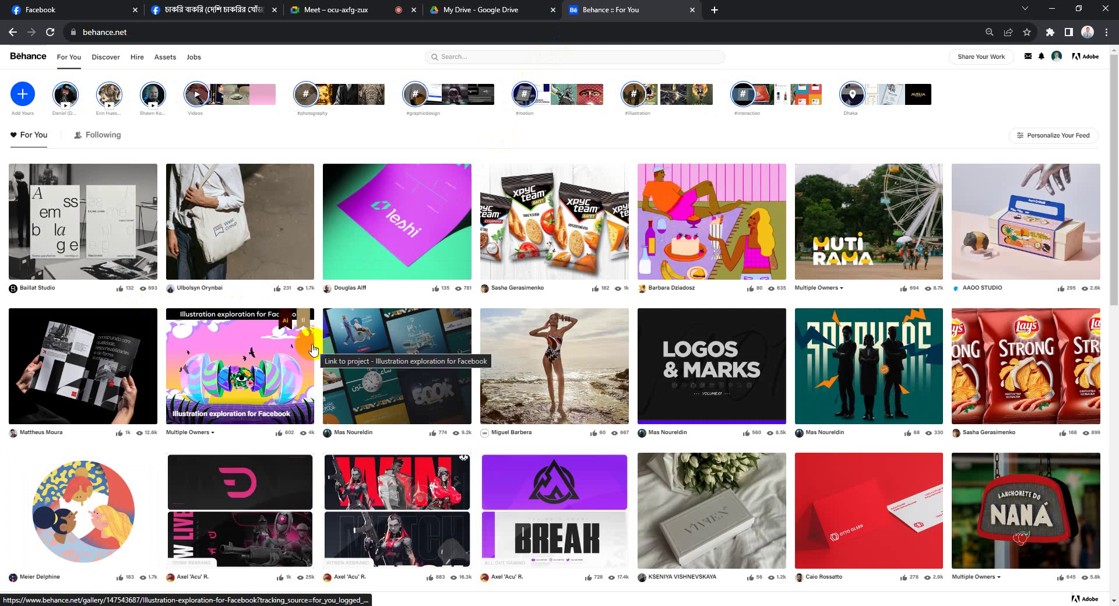
scroll(313, 349, "down", 3)
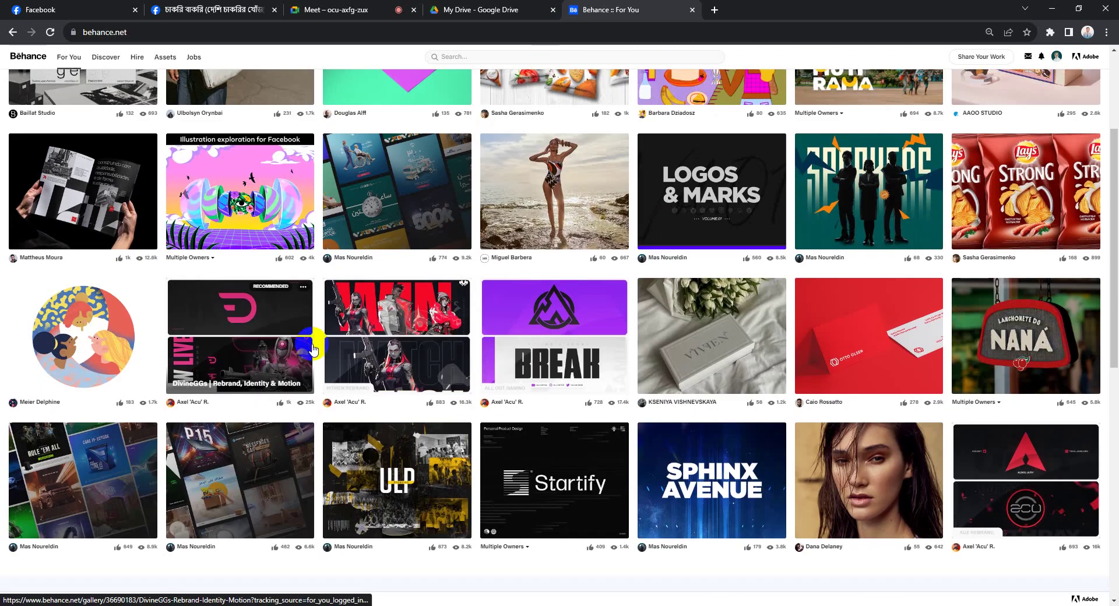
scroll(739, 412, "down", 3)
mouse_move(523, 373)
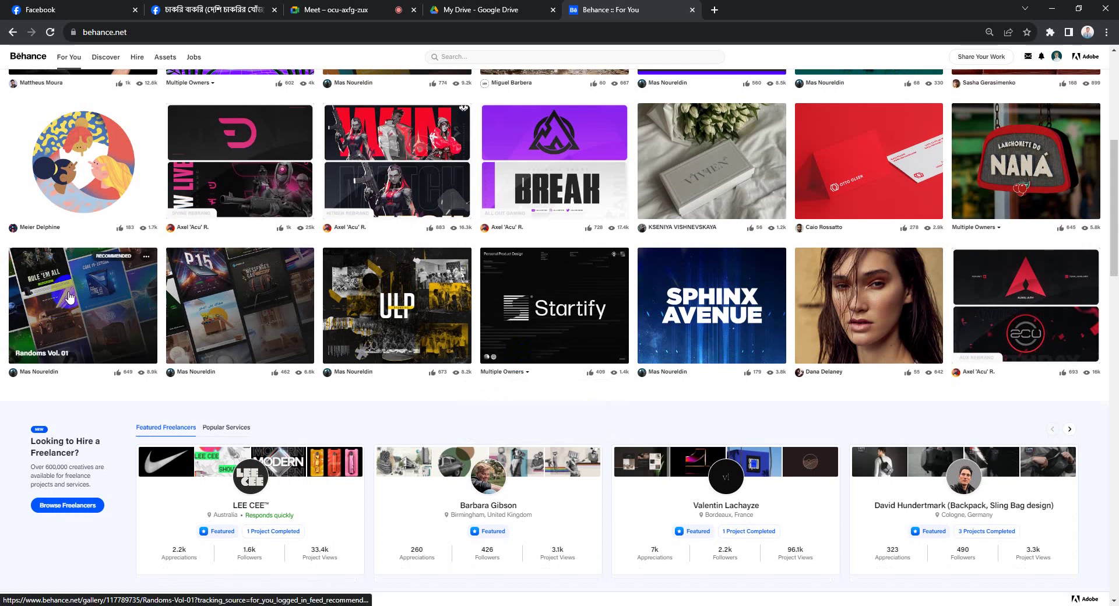
Open the Randoms Vol. 01 project, view its Core i9-10900K image full-size, then close it
left_click(49, 300)
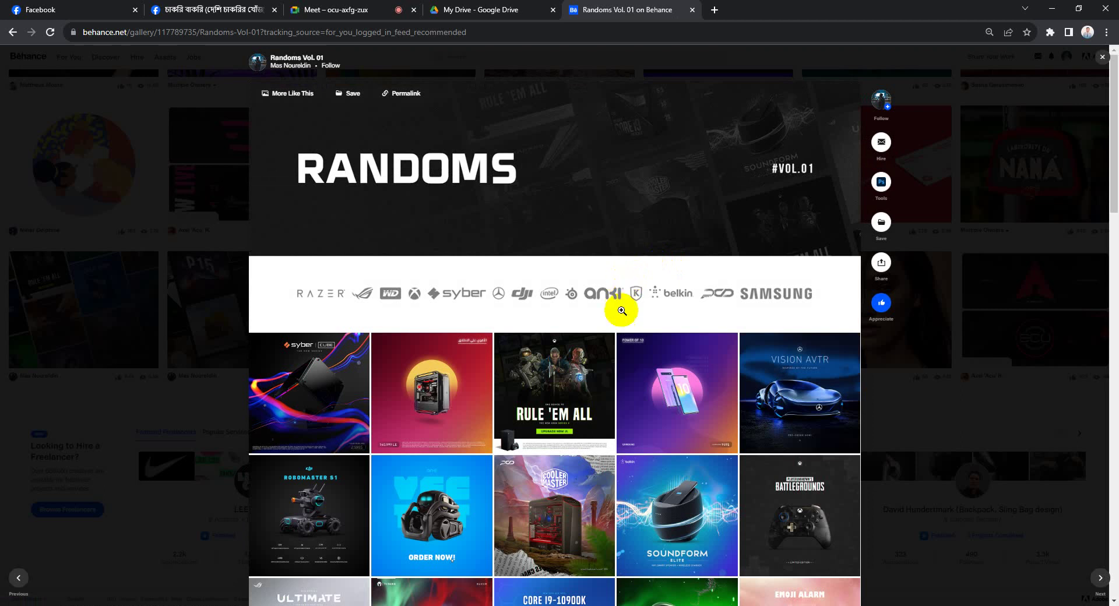
scroll(620, 307, "down", 7)
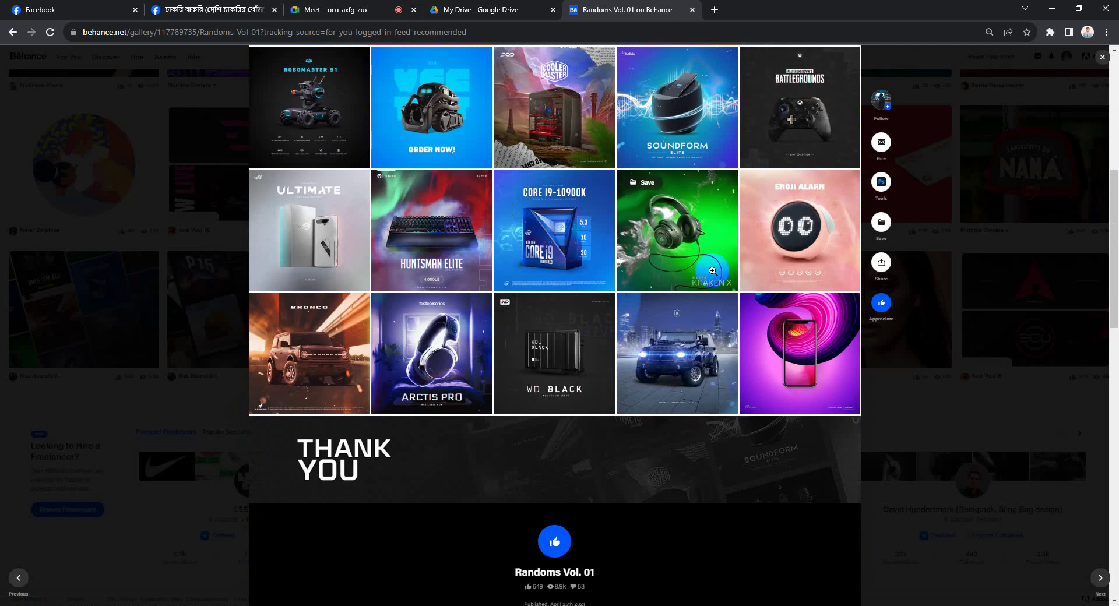
left_click(576, 209)
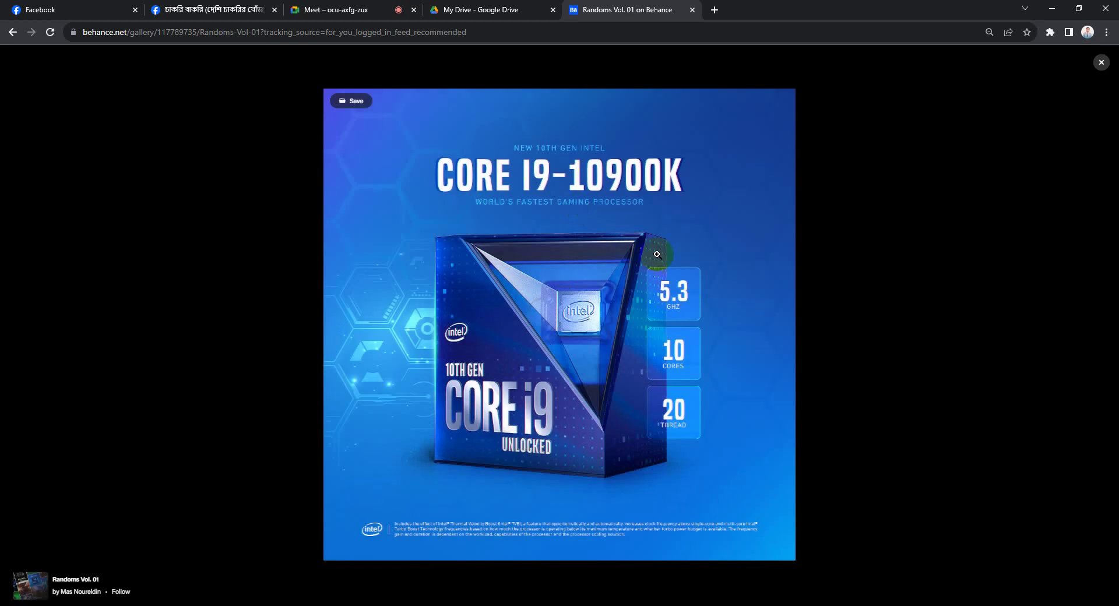
left_click(1101, 62)
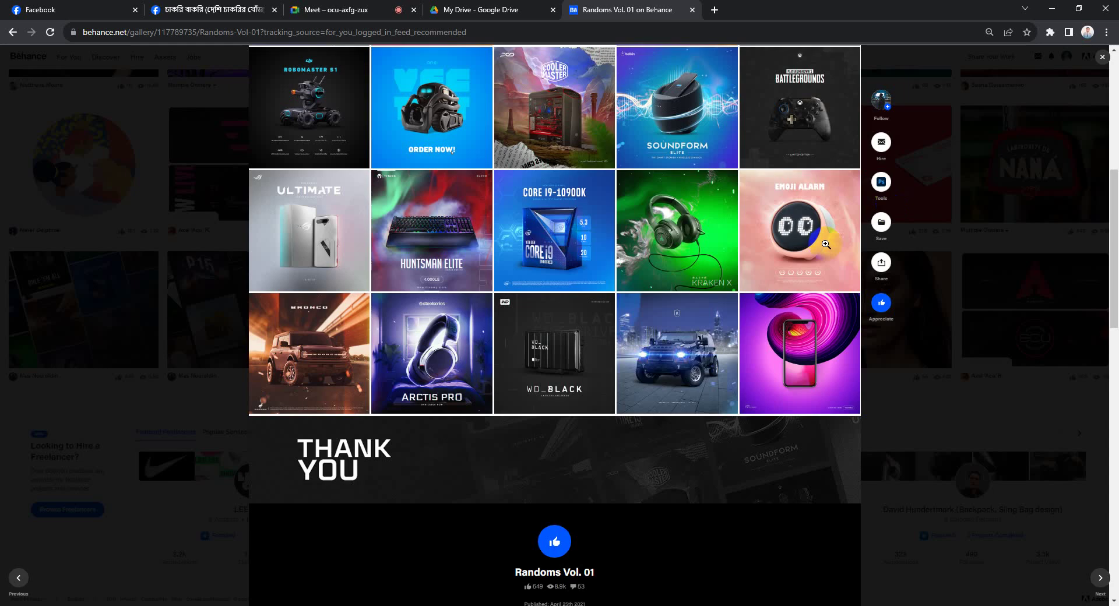
scroll(764, 297, "up", 4)
scroll(764, 298, "up", 3)
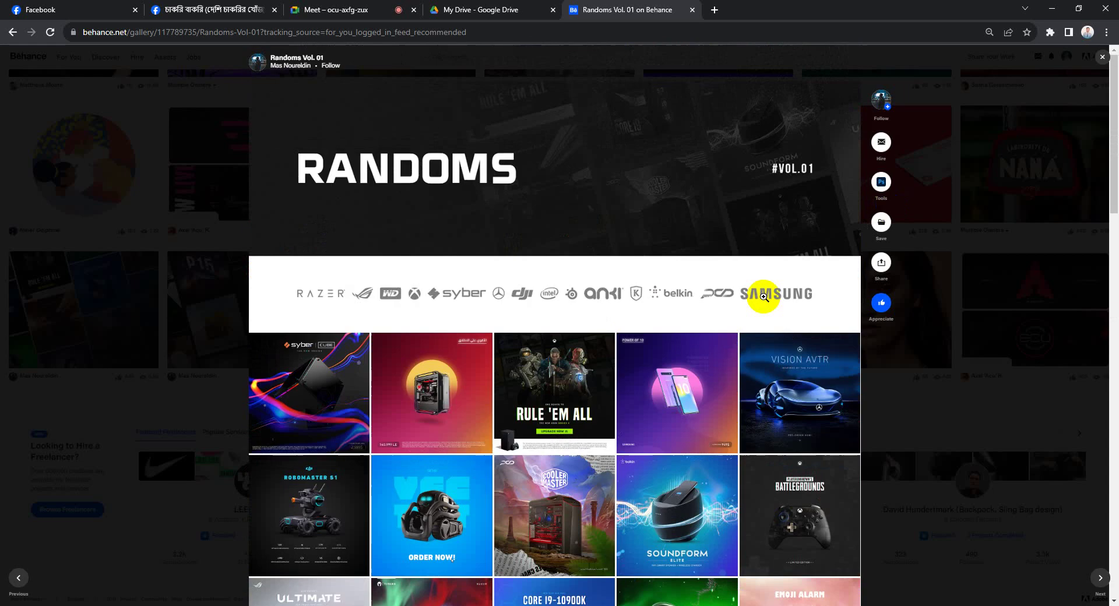
left_click(1103, 58)
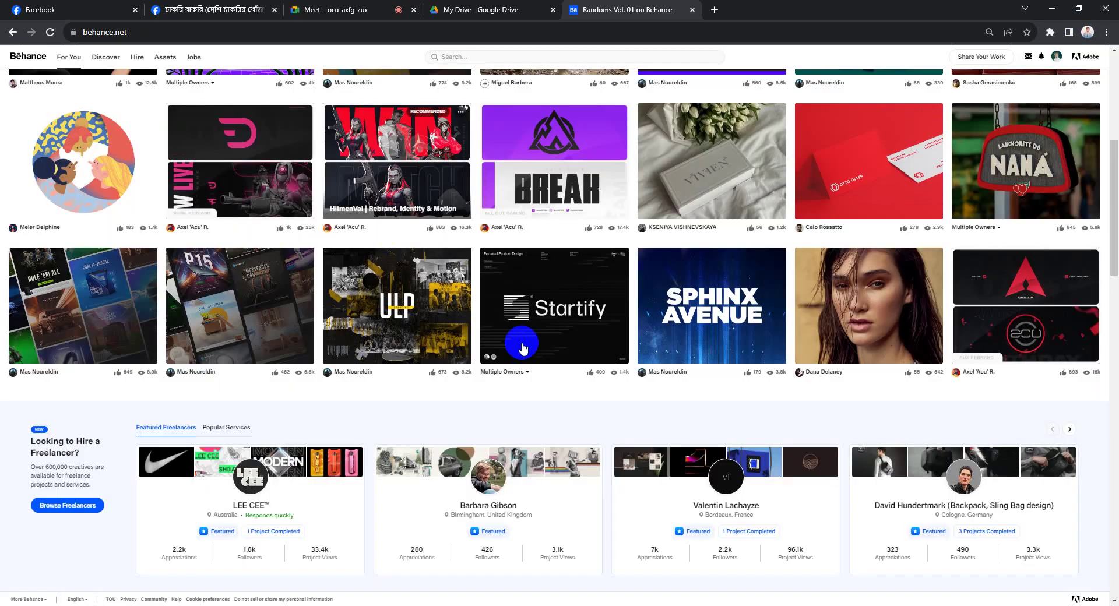
Scroll back up the For You feed and select the entire URL in the address bar
scroll(594, 358, "up", 5)
scroll(594, 359, "up", 1)
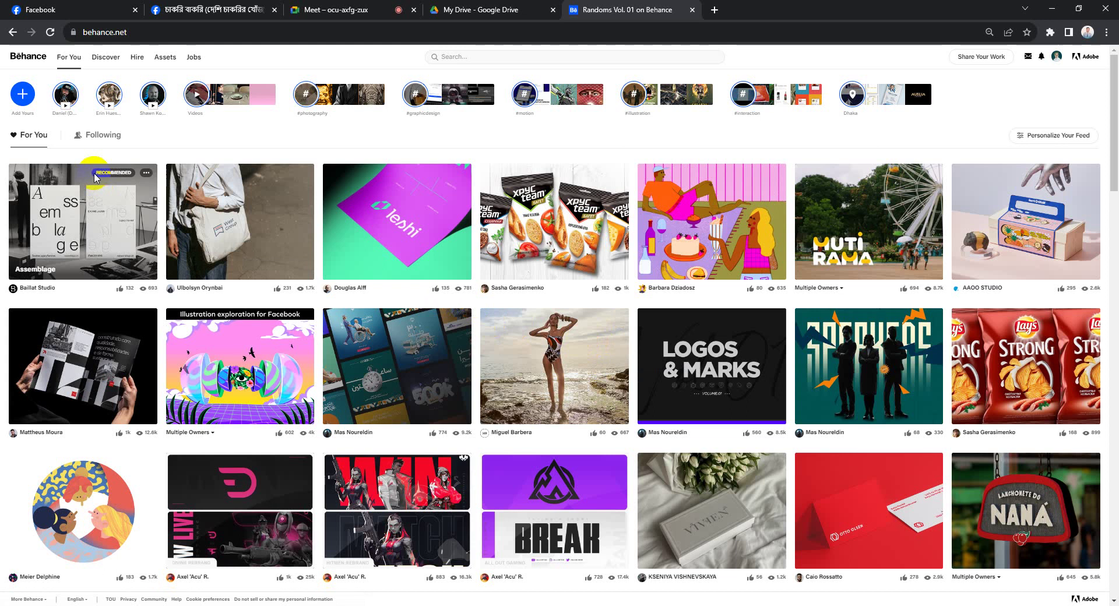
scroll(479, 349, "down", 5)
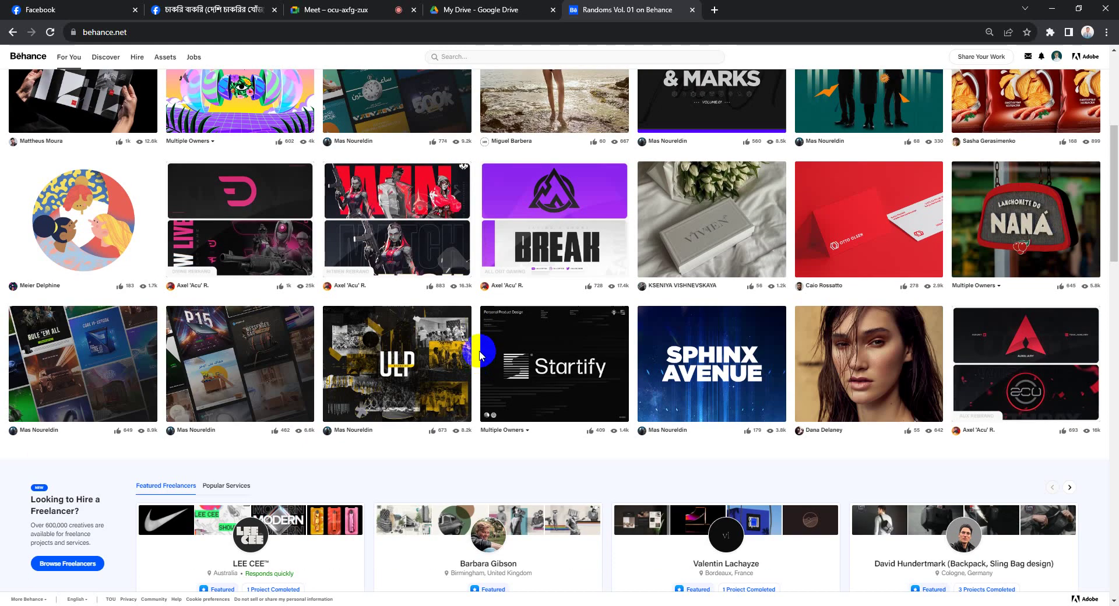
scroll(478, 350, "up", 3)
scroll(475, 345, "up", 2)
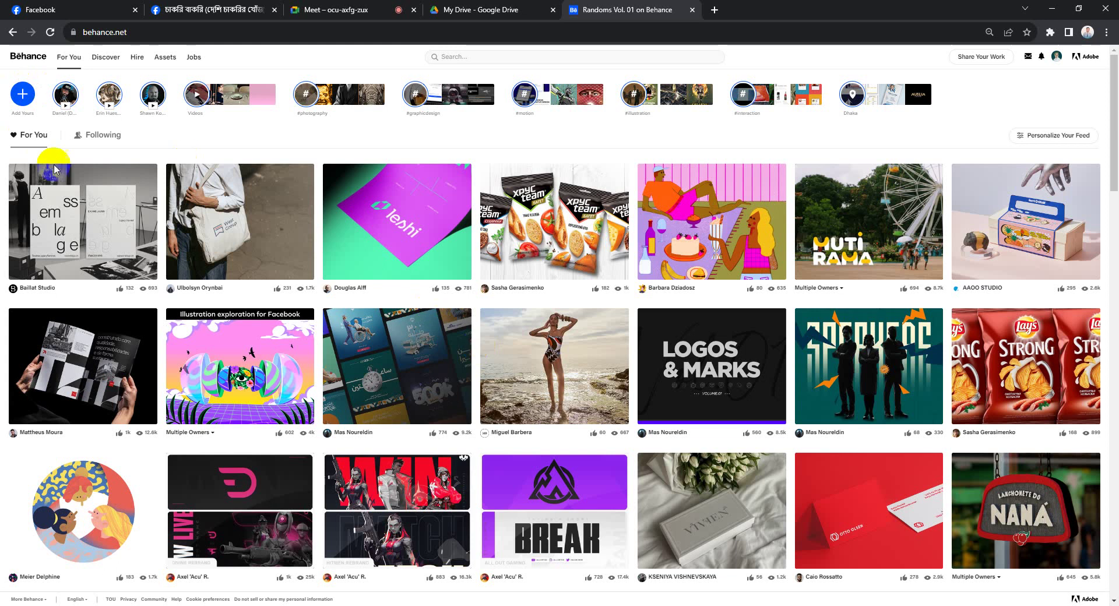
left_click(135, 32)
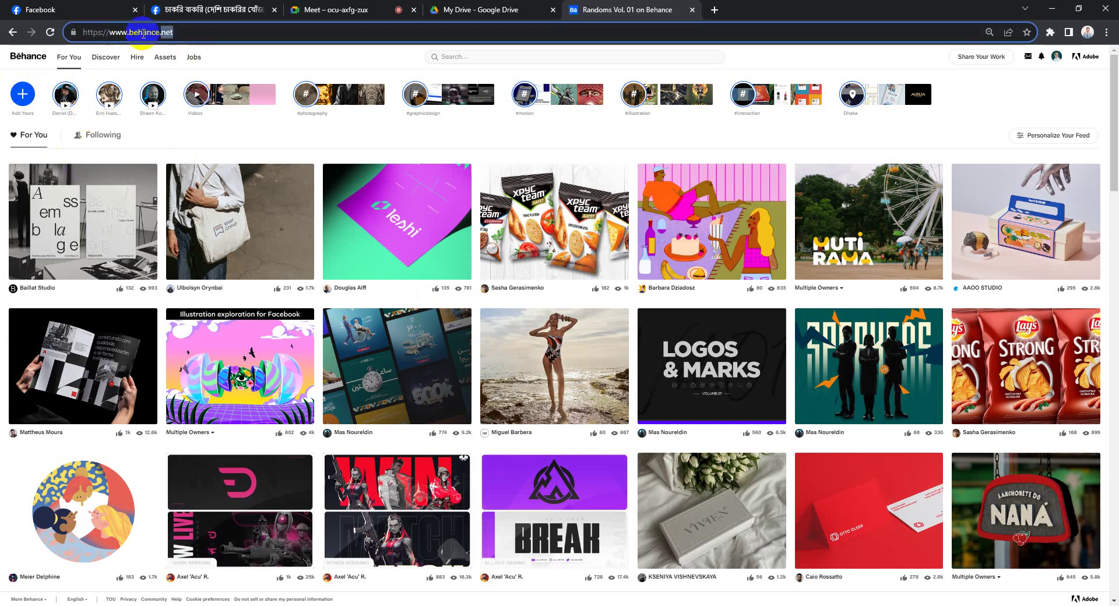
double_click(173, 34)
triple_click(191, 32)
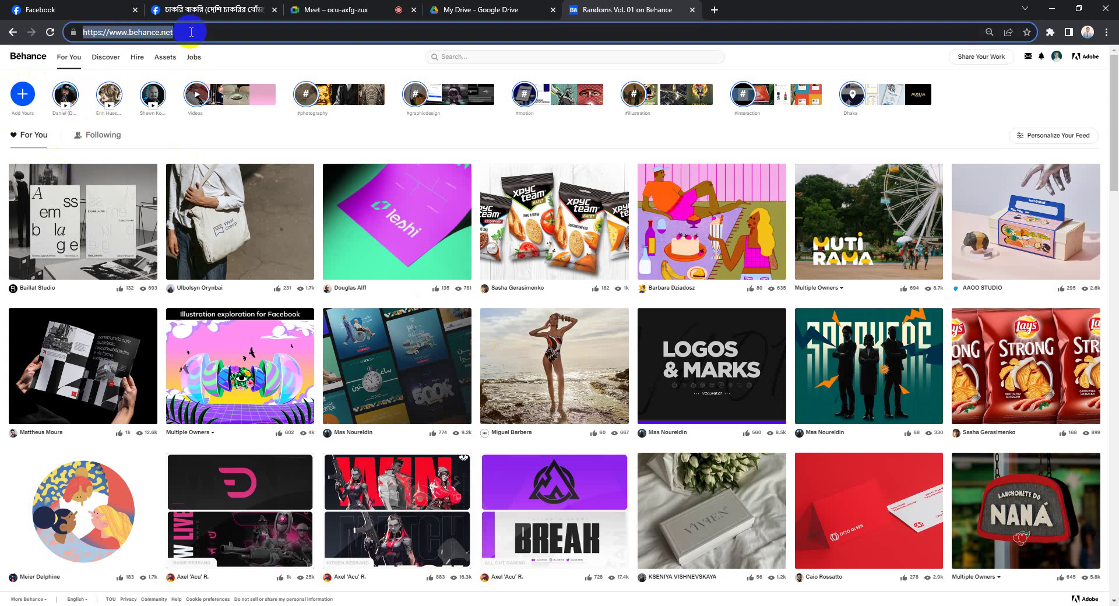
Search Google for 'brand identity design in behance'
type("brand")
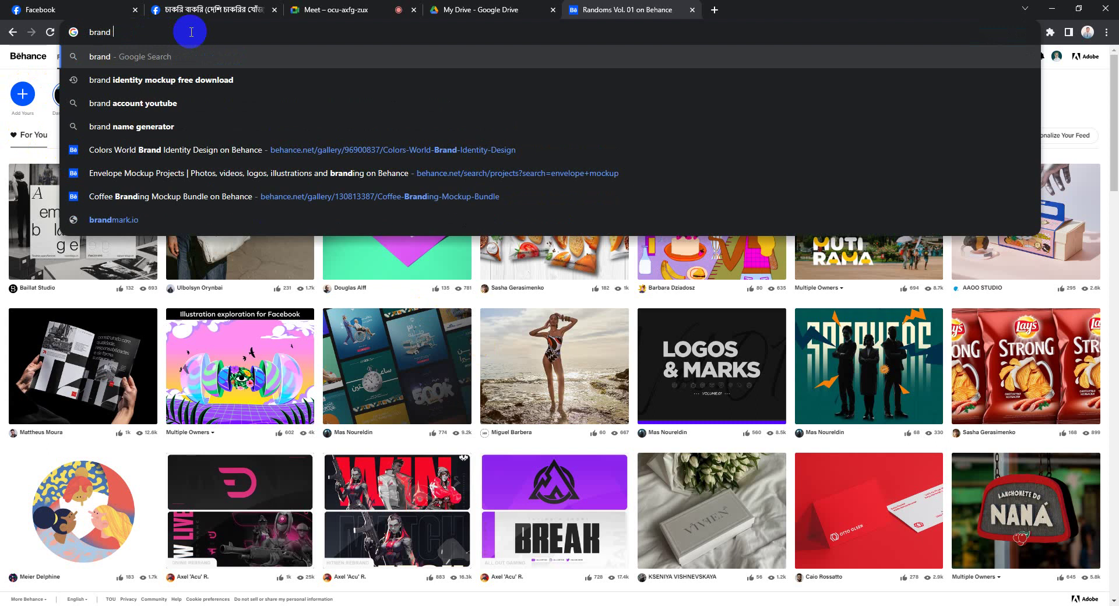
type(" identi")
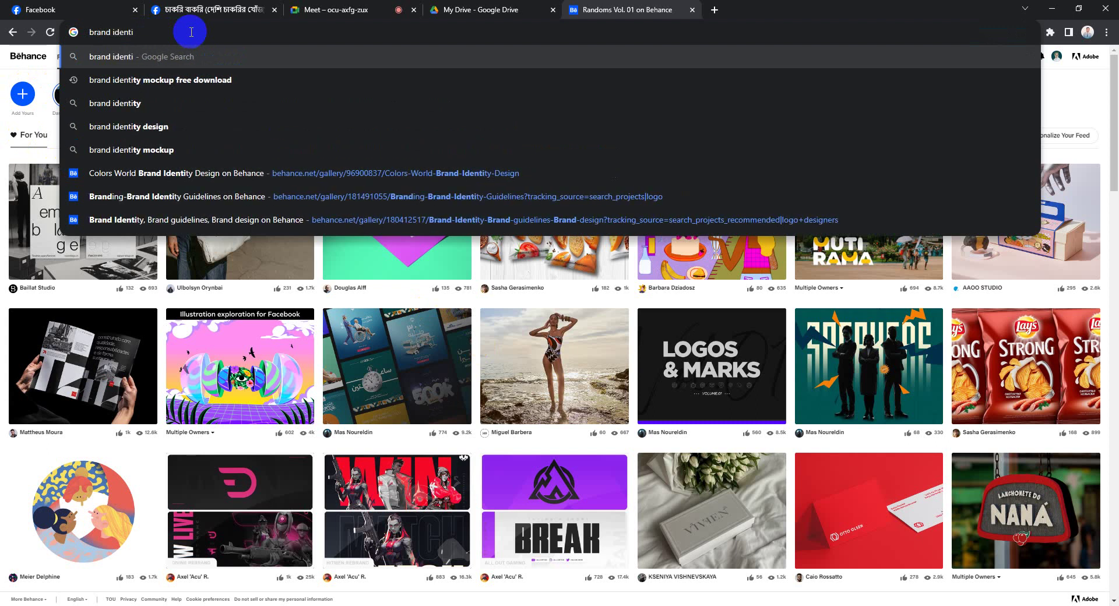
key("Down")
key("Up")
type("ty")
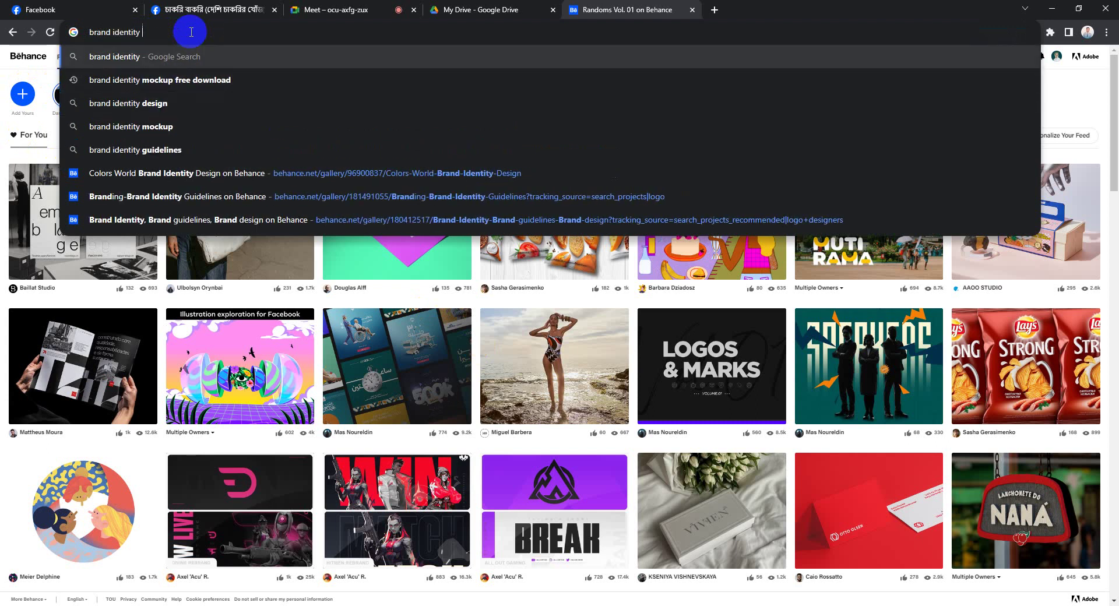
type(" design")
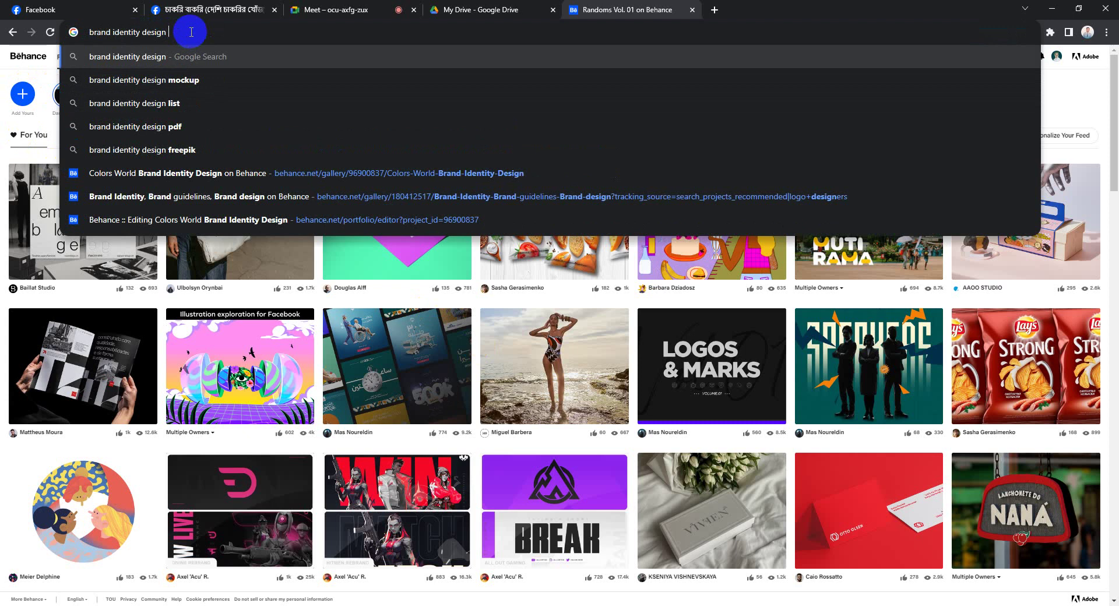
type(" in beha")
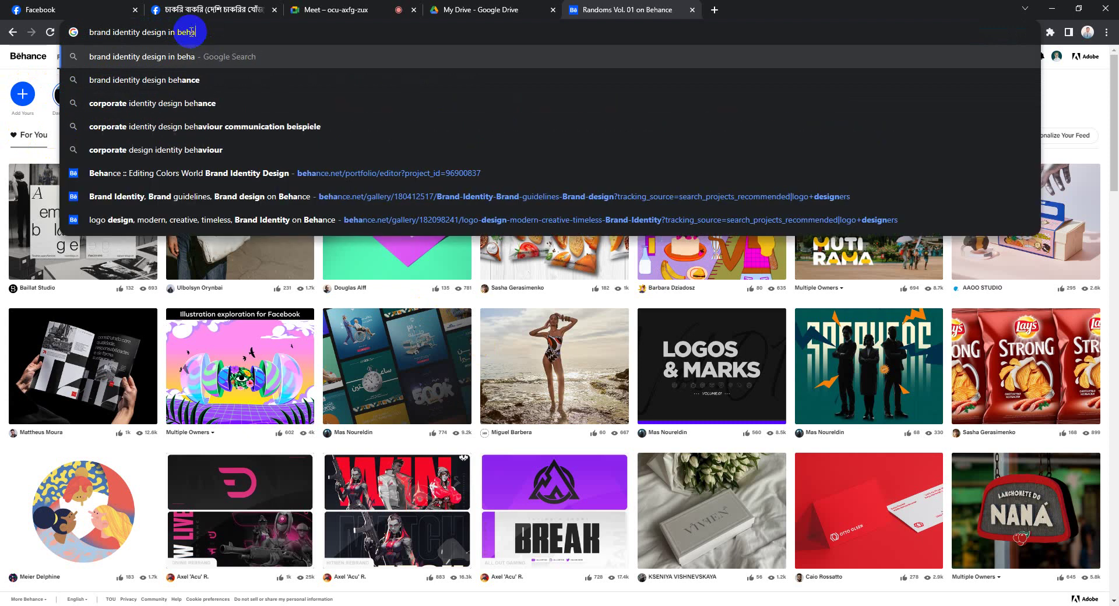
type("nce")
key("Return")
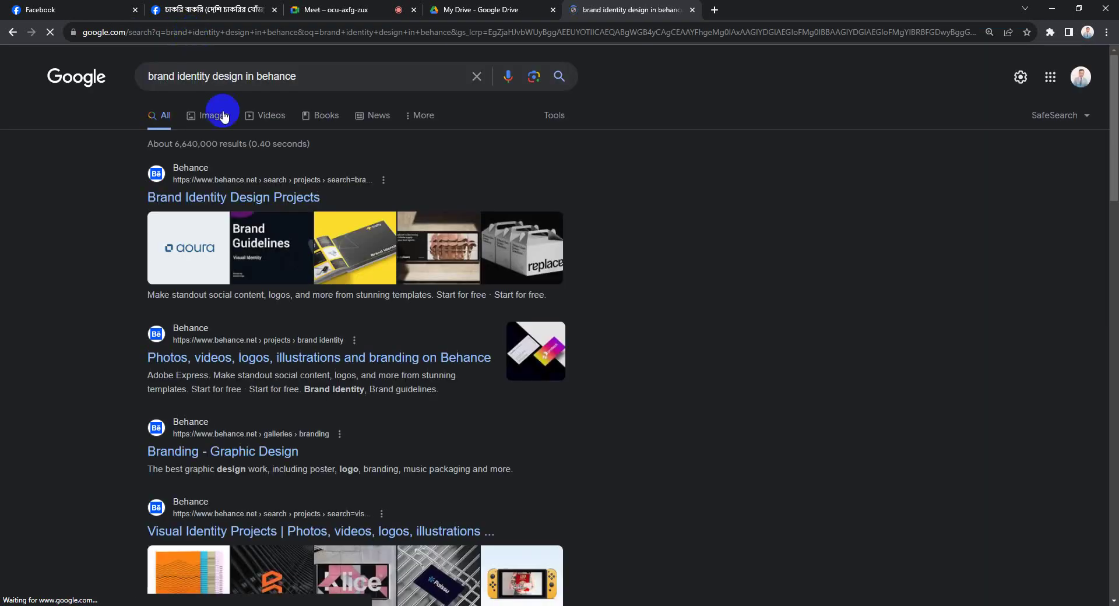
Open three Behance results in new tabs and switch to the brand identity project results
middle_click(213, 358)
middle_click(231, 449)
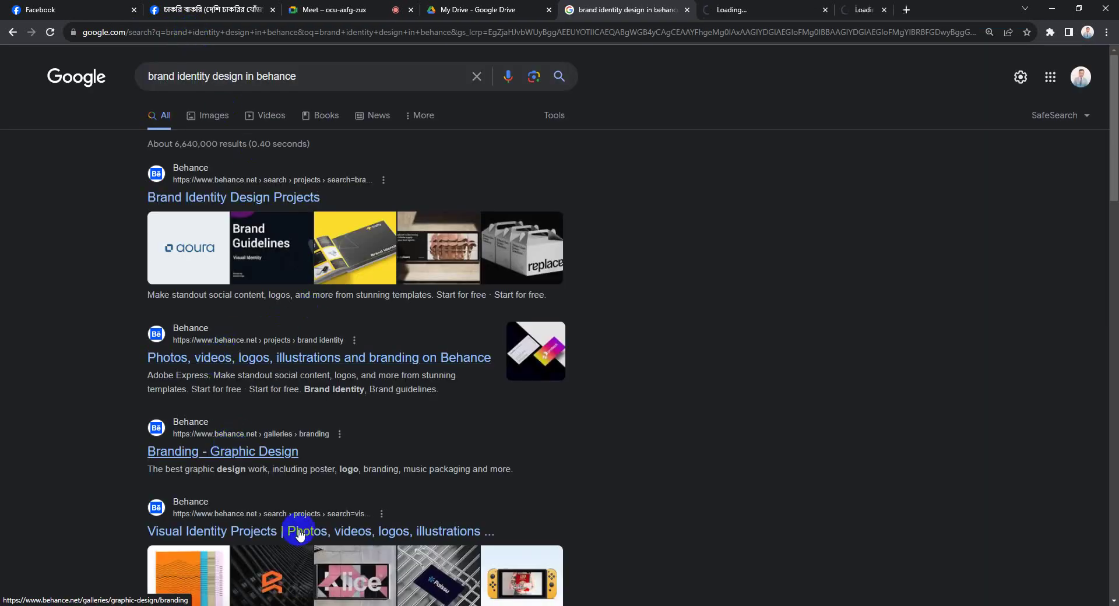
middle_click(300, 528)
left_click(634, 10)
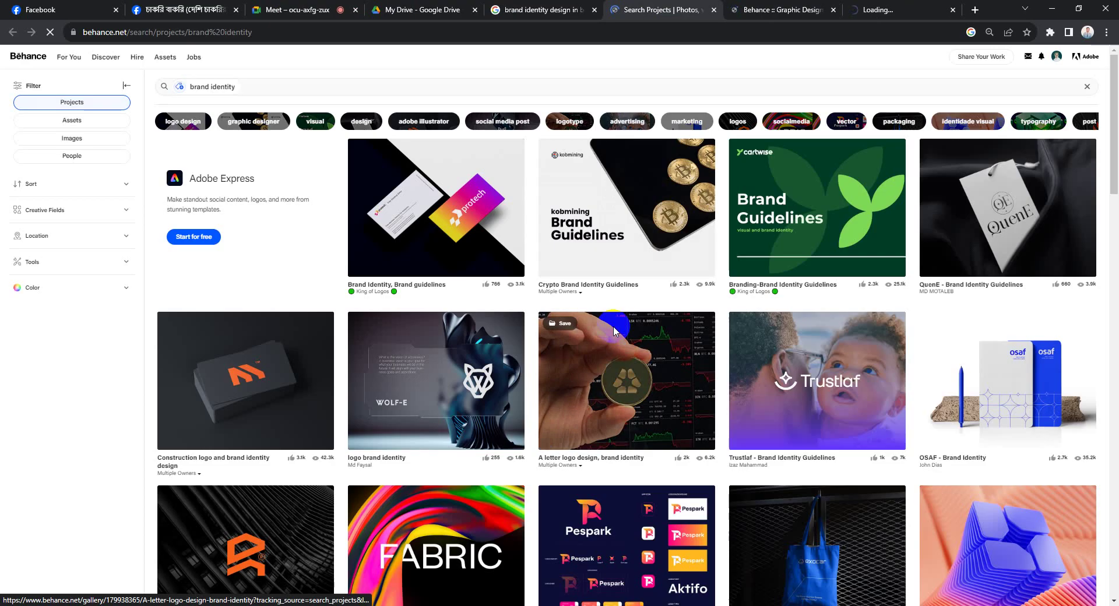
left_click(601, 209)
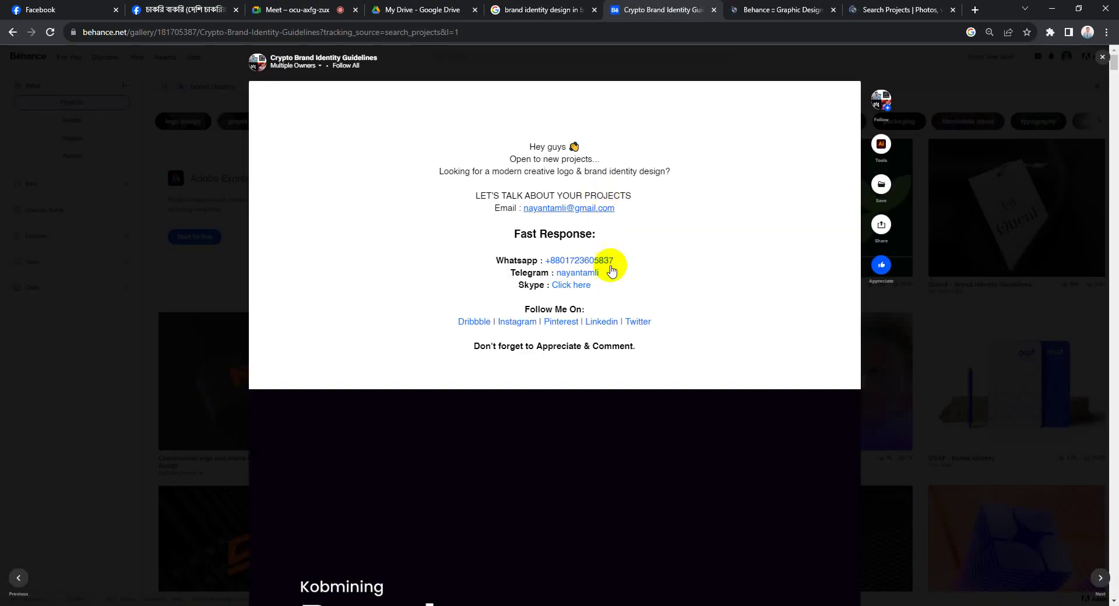
scroll(609, 310, "down", 5)
scroll(610, 312, "down", 5)
scroll(392, 227, "down", 2)
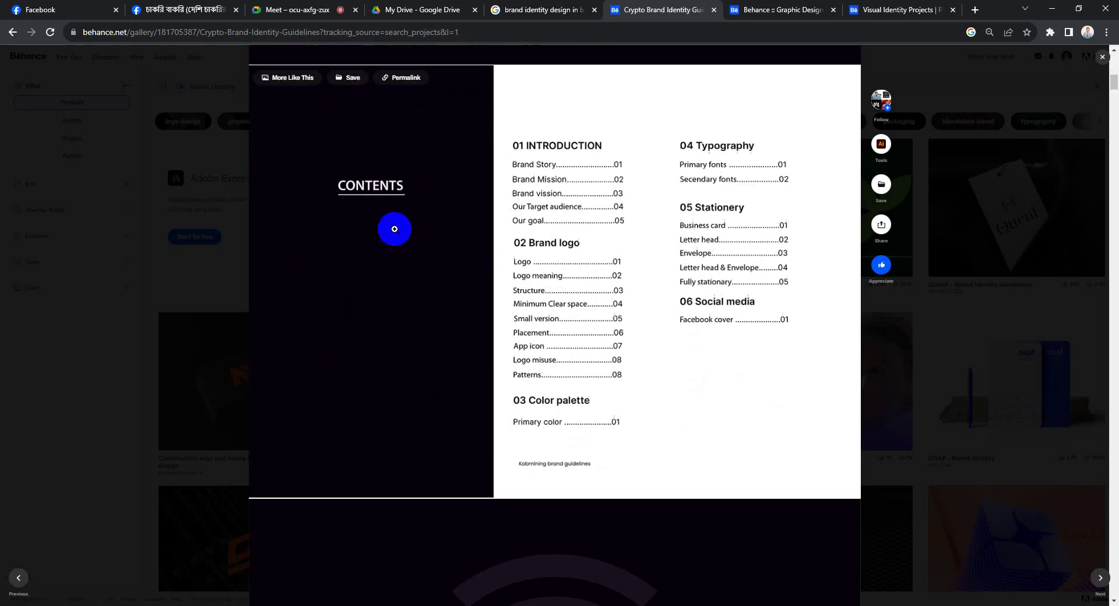
scroll(400, 230, "down", 4)
scroll(400, 231, "down", 4)
scroll(400, 231, "down", 4)
scroll(401, 230, "down", 2)
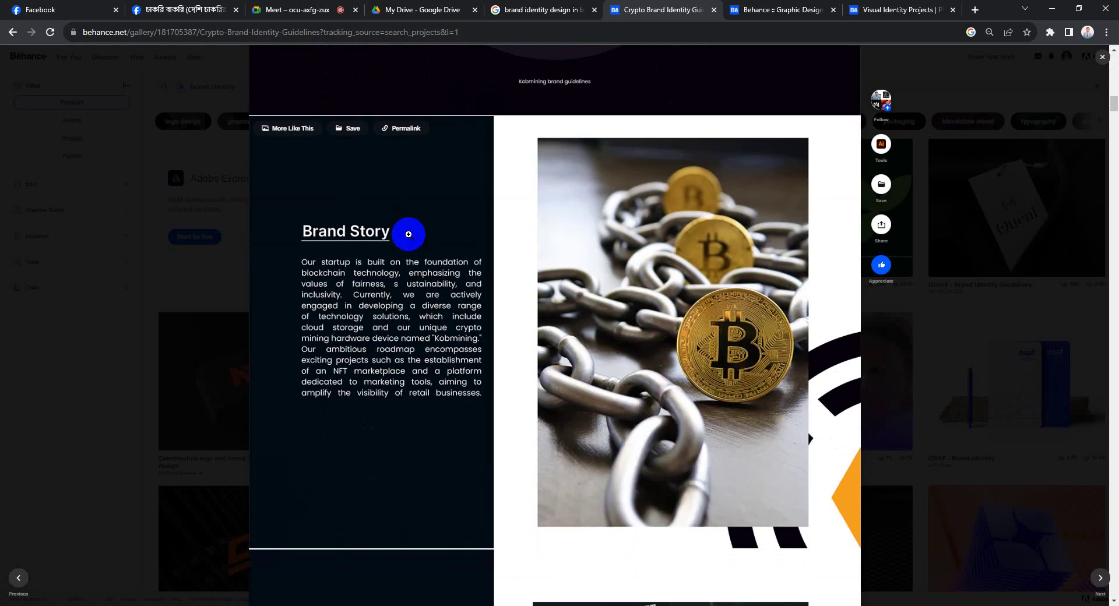
scroll(407, 232, "down", 2)
scroll(408, 231, "down", 4)
scroll(407, 231, "down", 4)
scroll(505, 283, "down", 5)
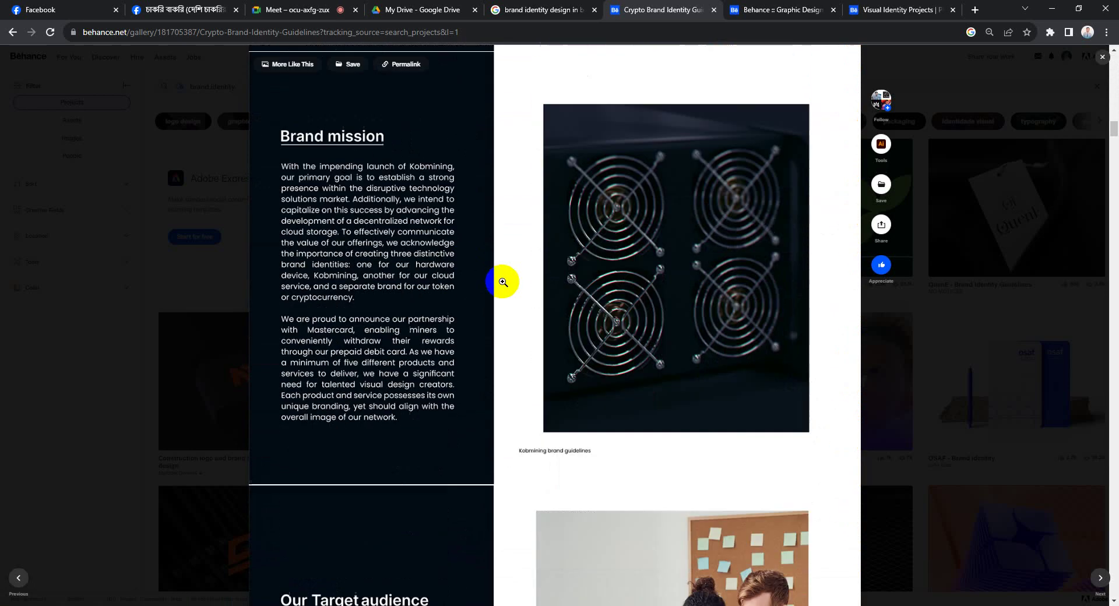
scroll(505, 283, "down", 8)
scroll(505, 282, "down", 6)
scroll(505, 284, "down", 8)
scroll(505, 285, "down", 6)
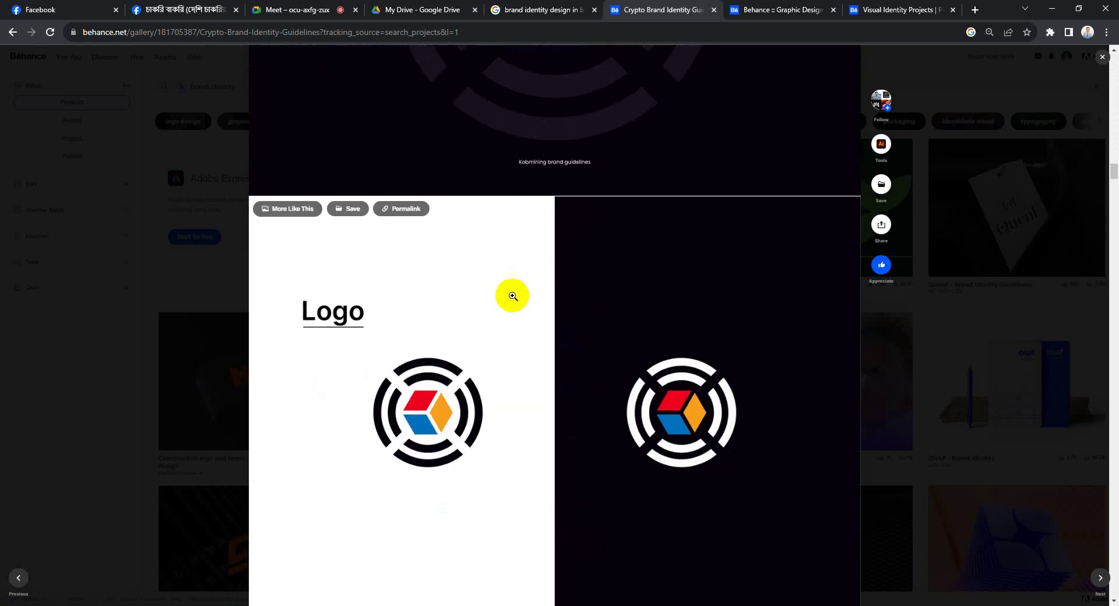
scroll(511, 295, "down", 6)
scroll(512, 295, "down", 4)
scroll(513, 296, "down", 6)
scroll(513, 296, "down", 3)
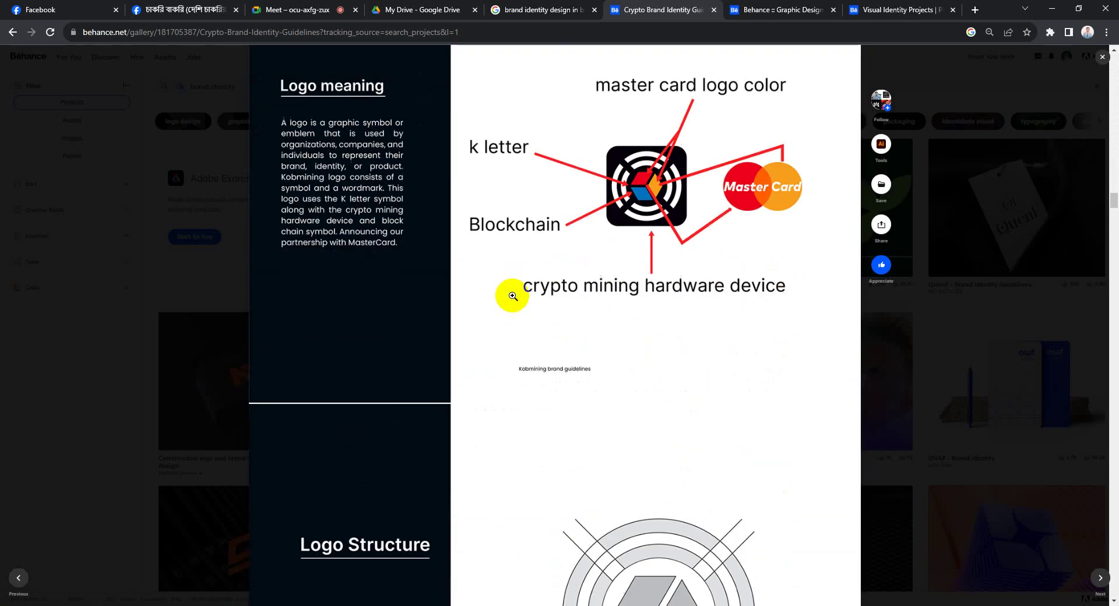
scroll(513, 296, "down", 3)
scroll(513, 296, "down", 4)
scroll(513, 296, "down", 5)
scroll(513, 296, "down", 5)
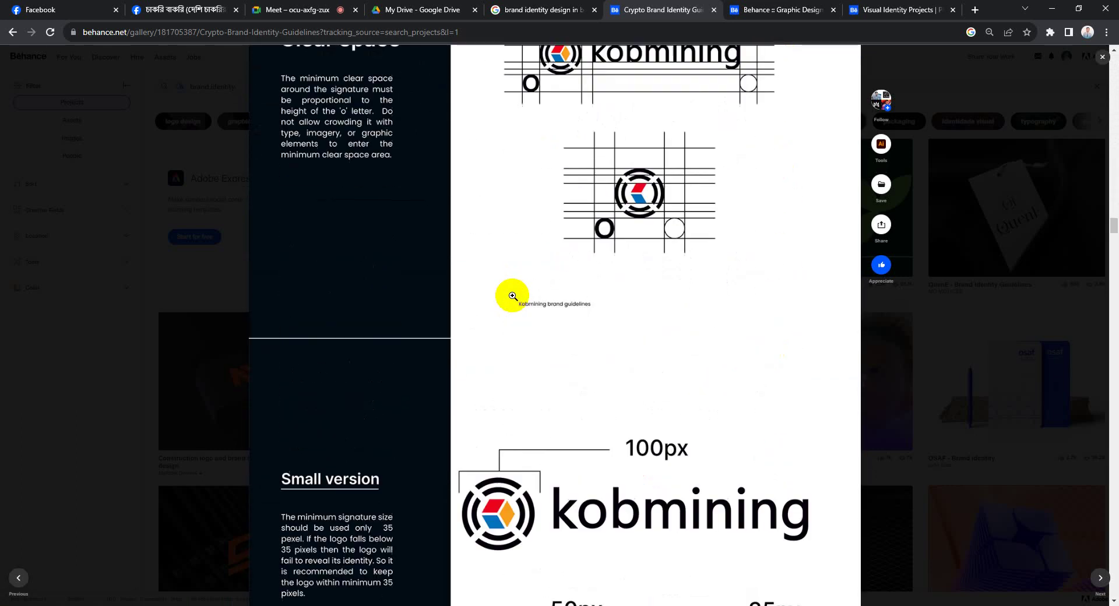
scroll(513, 296, "down", 1)
scroll(513, 296, "down", 5)
scroll(513, 296, "down", 4)
scroll(513, 295, "down", 4)
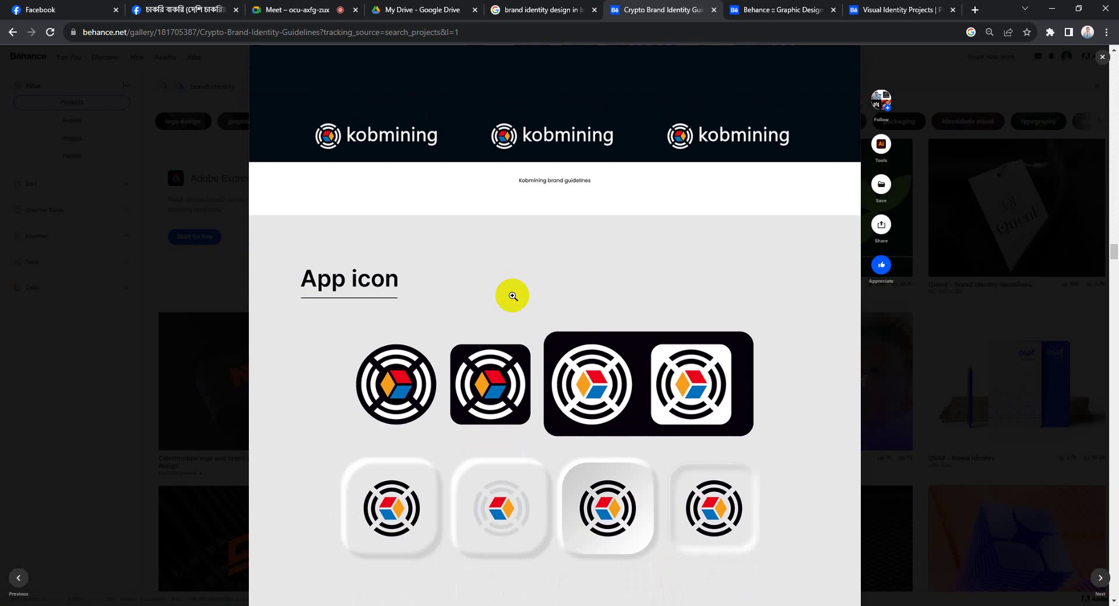
scroll(512, 296, "down", 5)
scroll(512, 296, "down", 4)
scroll(513, 296, "down", 3)
scroll(512, 295, "down", 5)
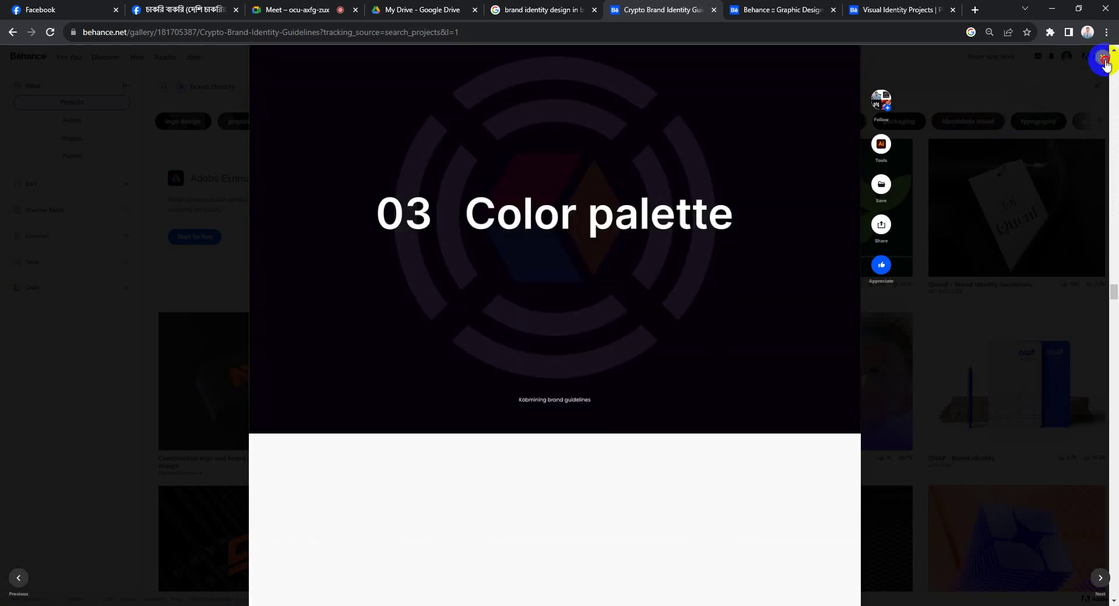
Open the Cartwise Branding-Brand Identity Guidelines project, scroll through all of it, then close it
left_click(1103, 59)
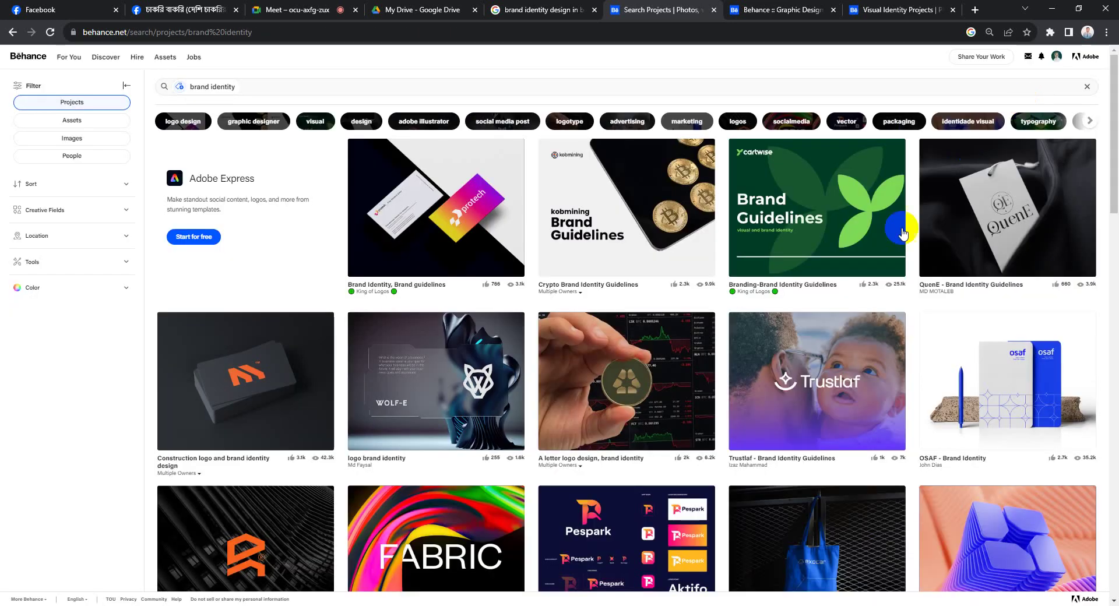
left_click(832, 224)
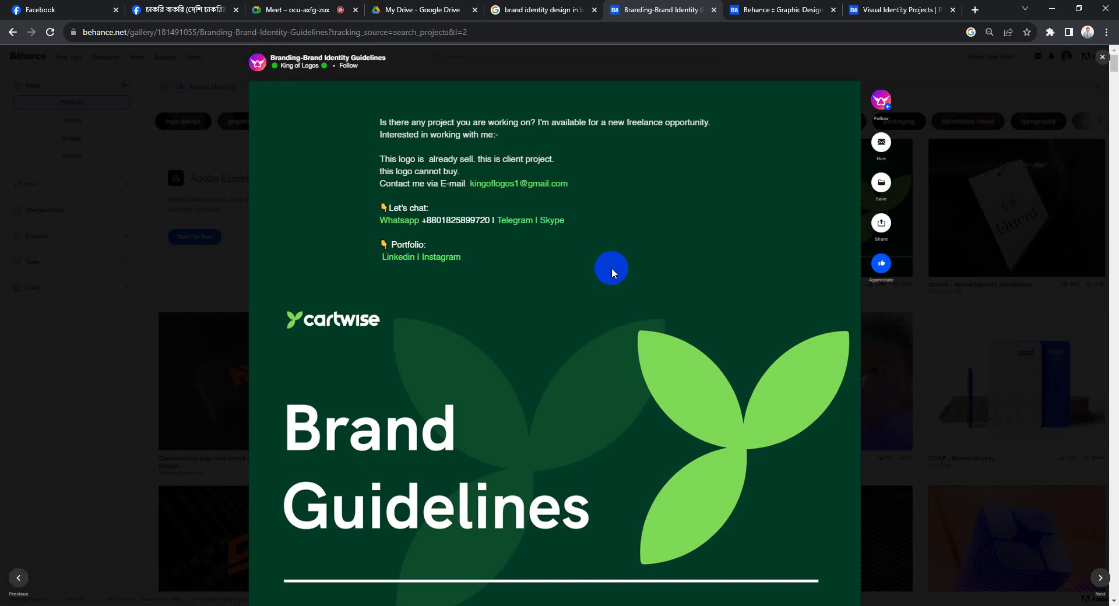
scroll(651, 268, "down", 10)
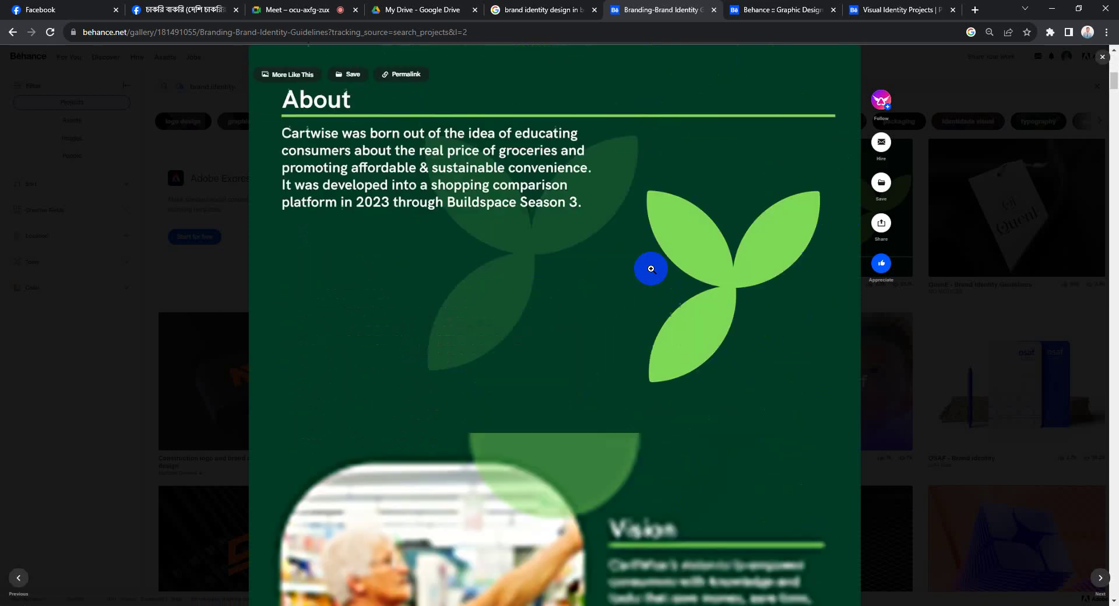
scroll(652, 269, "down", 5)
scroll(652, 269, "down", 3)
scroll(652, 268, "down", 4)
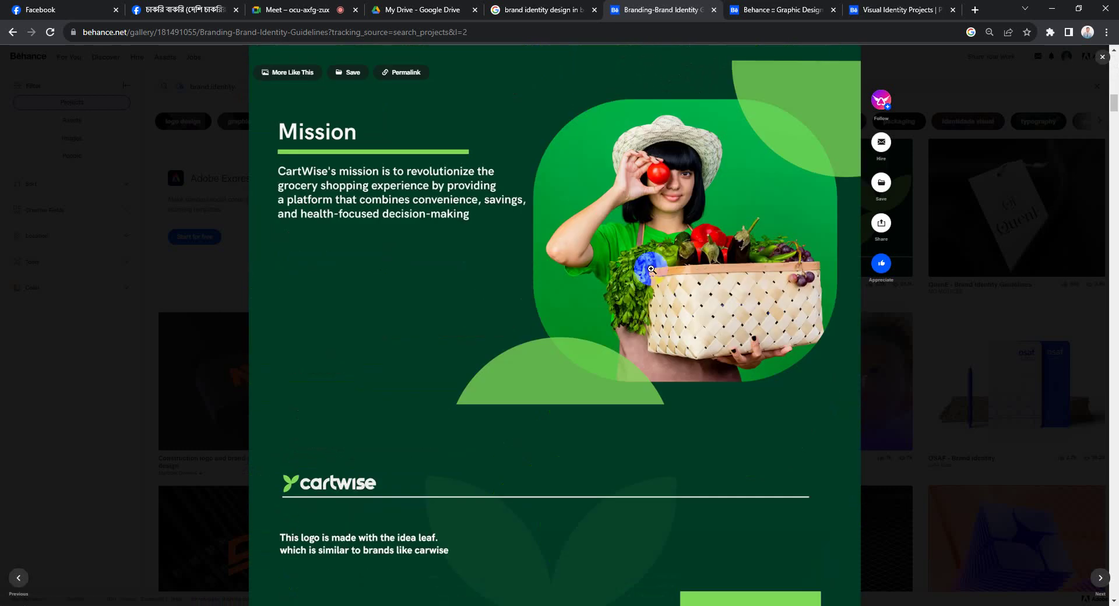
scroll(651, 268, "down", 2)
scroll(651, 268, "down", 5)
scroll(652, 269, "down", 3)
scroll(651, 268, "down", 3)
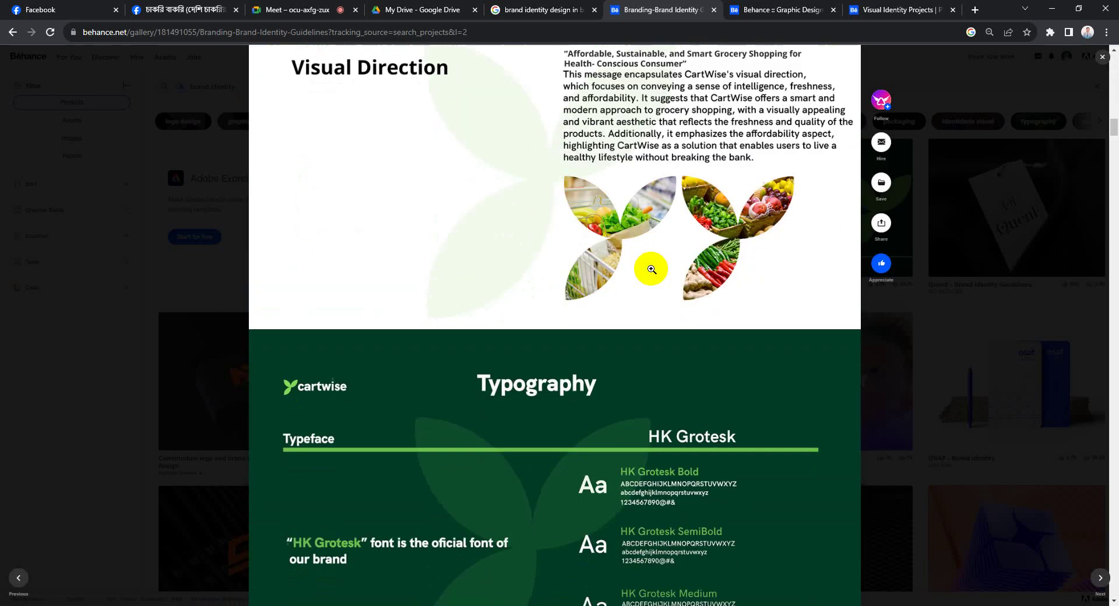
scroll(652, 268, "down", 2)
scroll(651, 268, "down", 1)
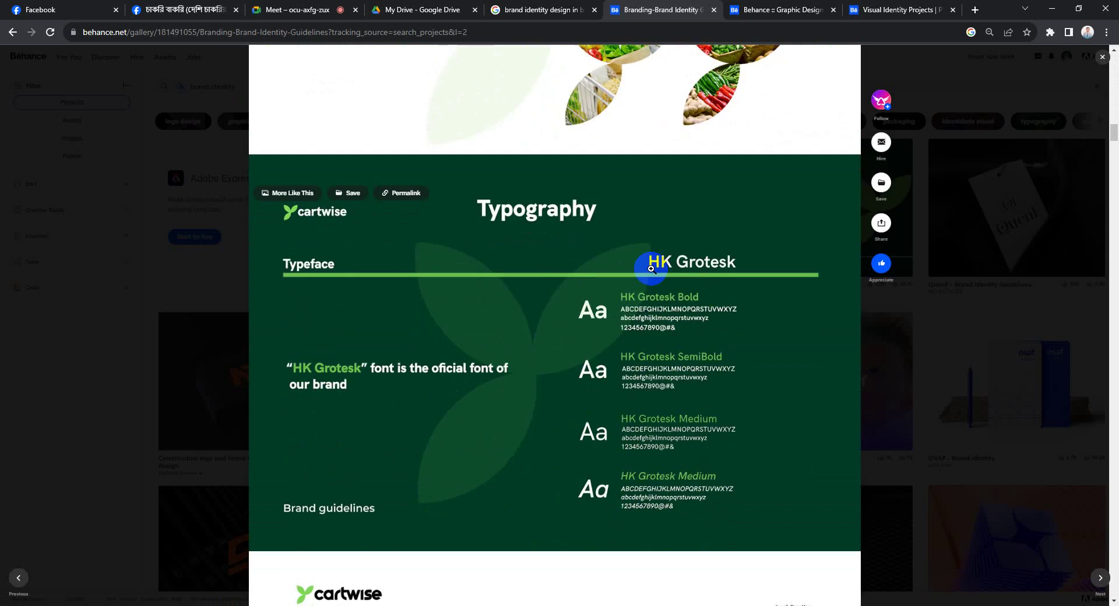
scroll(652, 269, "down", 3)
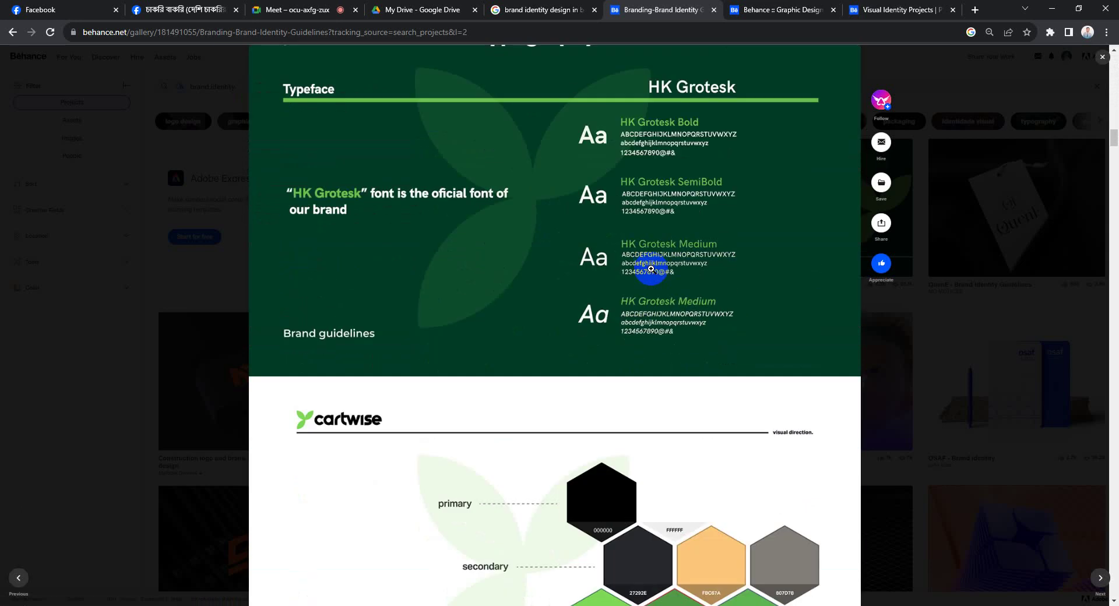
scroll(651, 269, "down", 1)
scroll(652, 271, "down", 1)
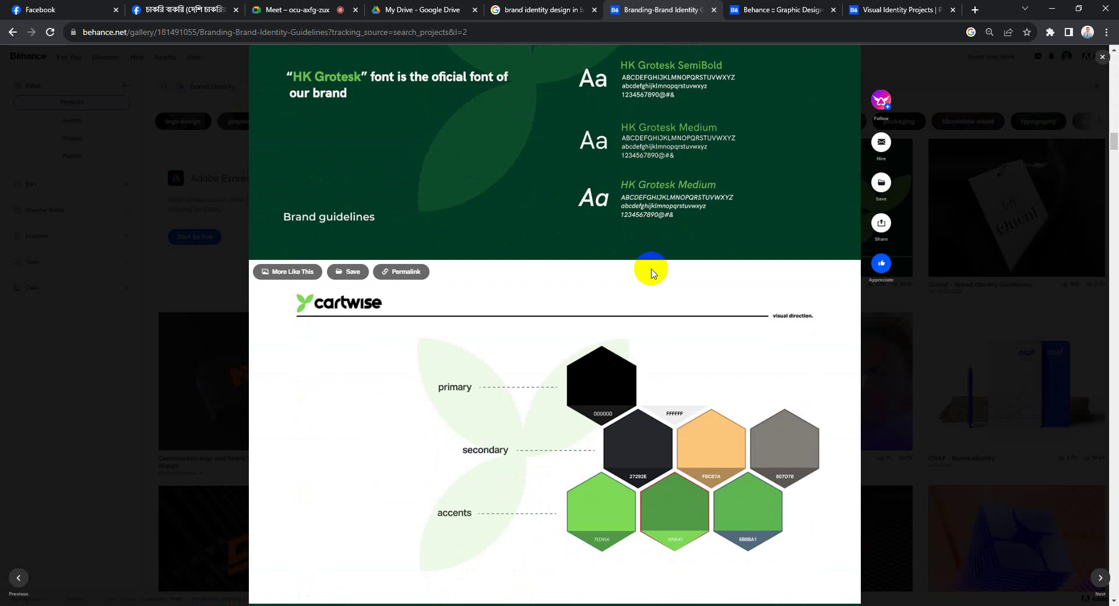
scroll(654, 279, "down", 2)
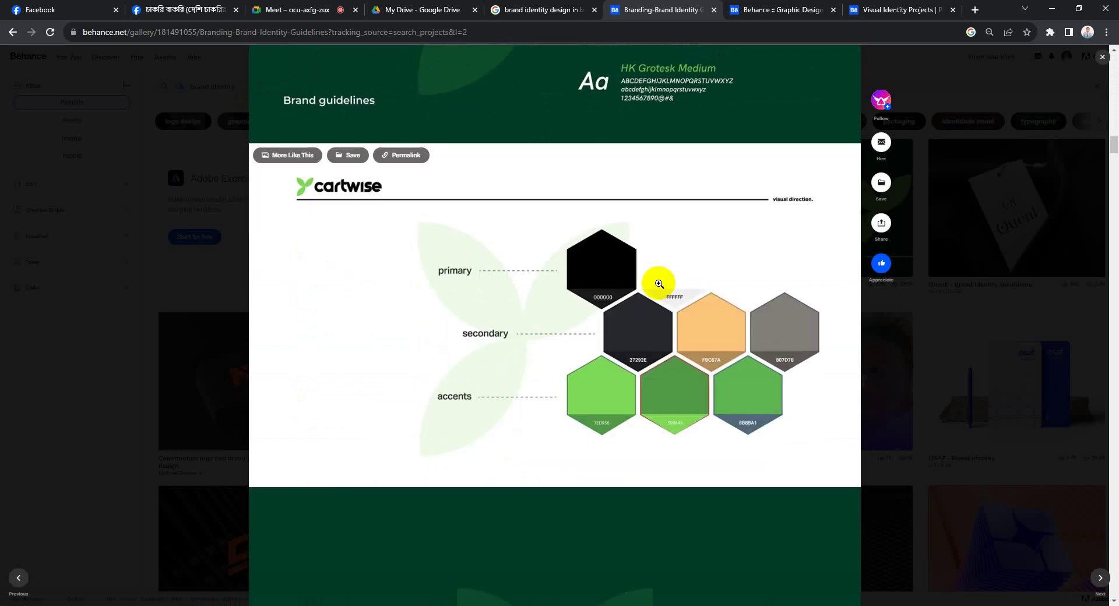
scroll(657, 282, "down", 2)
scroll(659, 283, "down", 2)
scroll(659, 283, "down", 3)
scroll(660, 283, "down", 2)
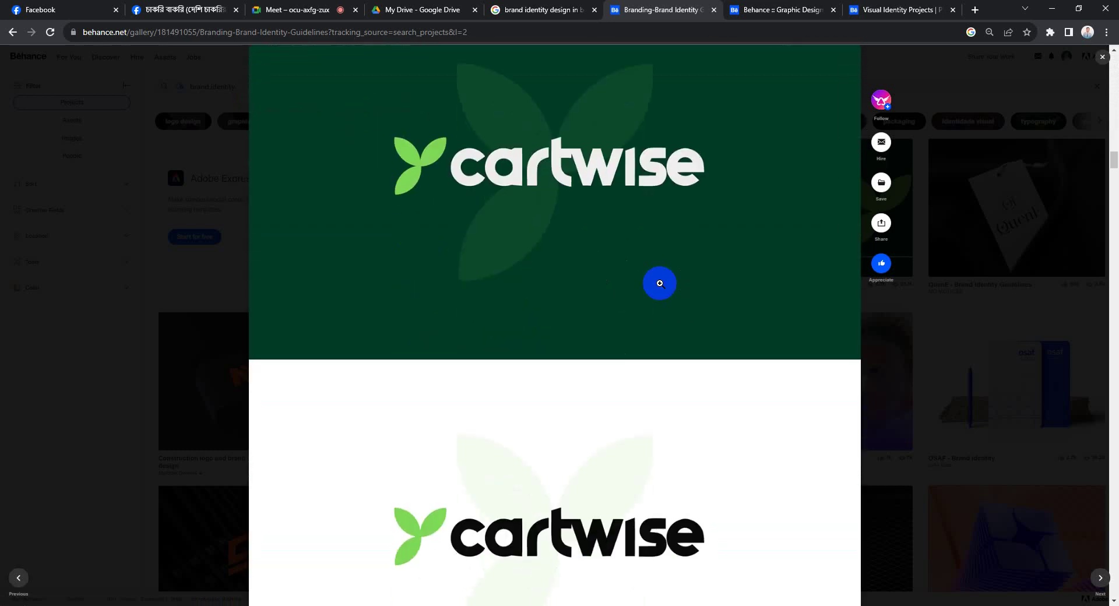
scroll(660, 284, "down", 2)
scroll(660, 284, "down", 3)
scroll(660, 283, "down", 2)
scroll(660, 284, "down", 4)
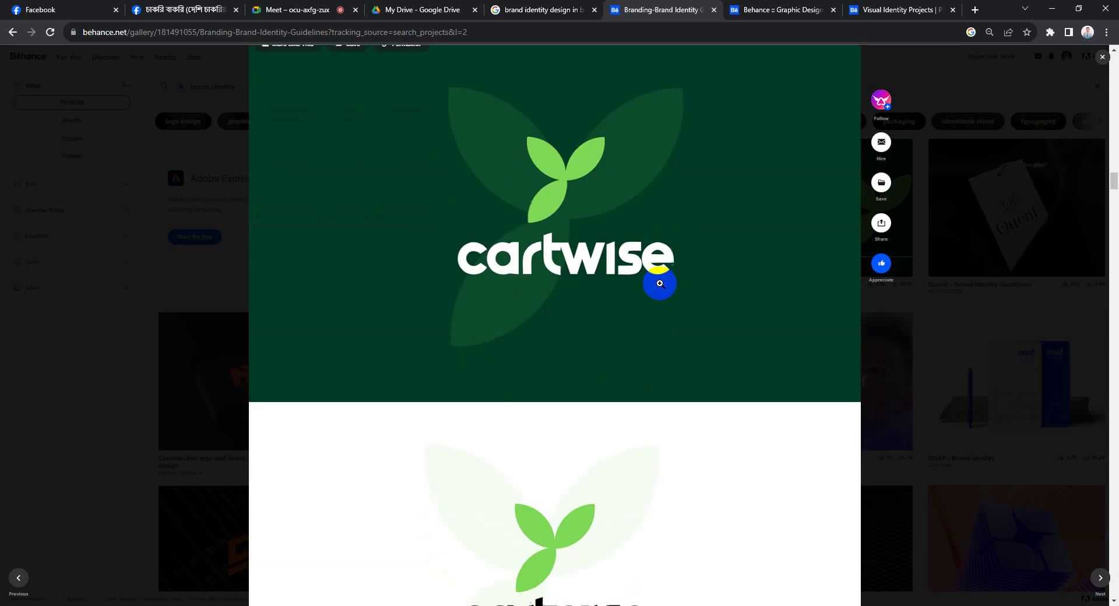
scroll(661, 286, "down", 2)
scroll(661, 288, "down", 1)
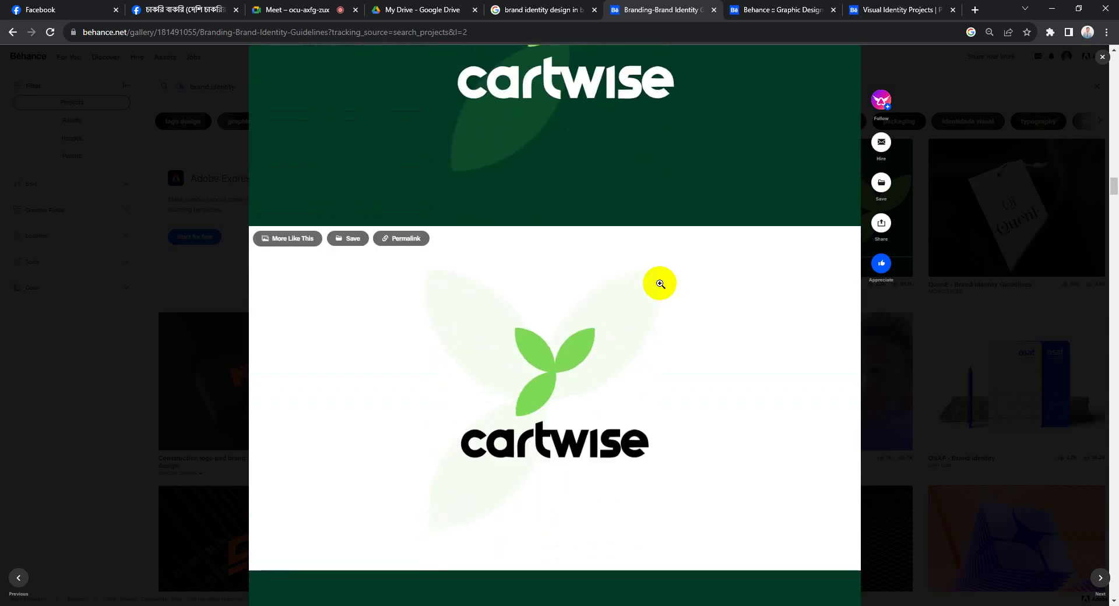
scroll(660, 284, "down", 1)
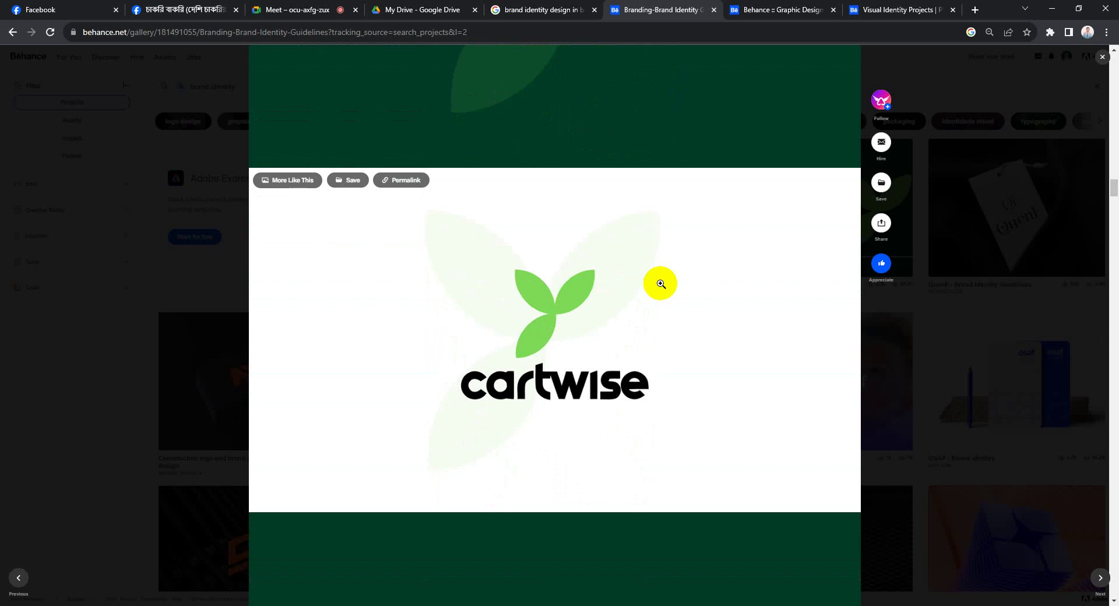
scroll(655, 325, "down", 10)
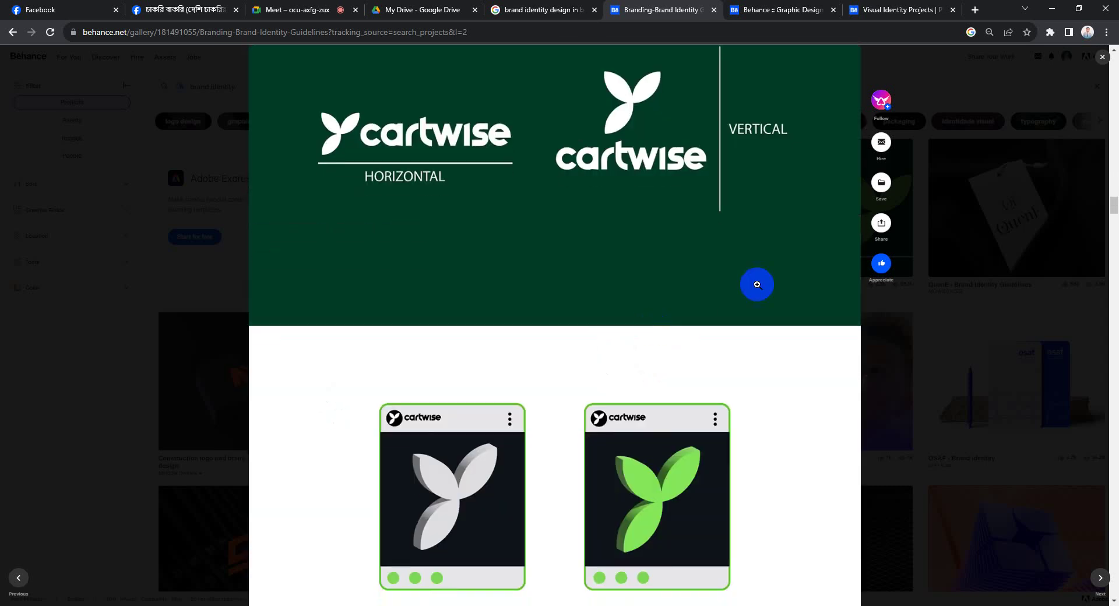
left_click(1103, 57)
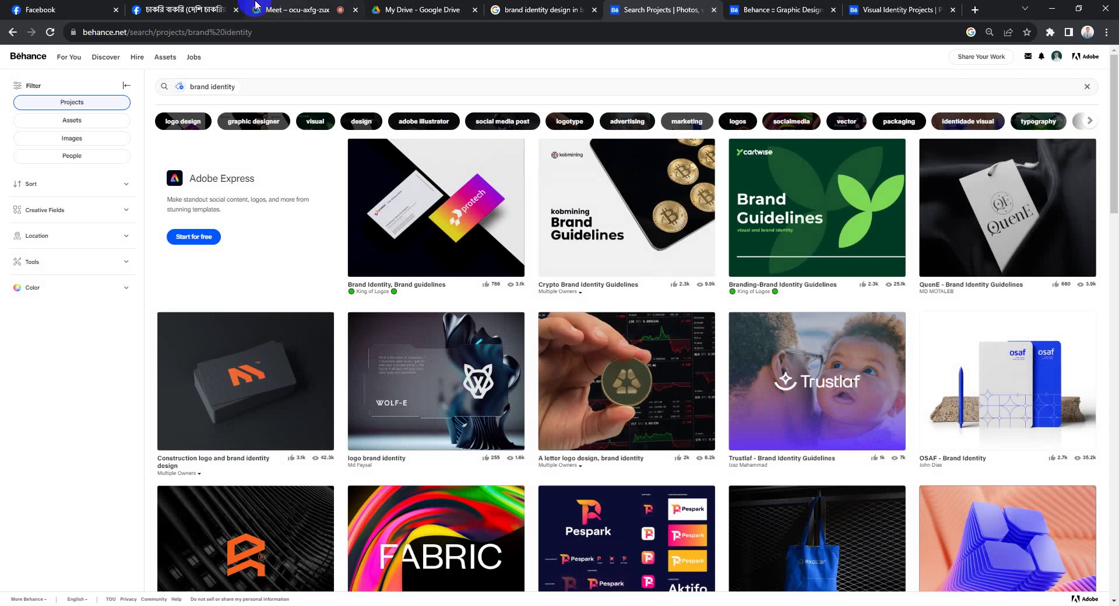
Expand the GetUp intern post in the job group feed and highlight its 8000 BDT salary
left_click(192, 9)
scroll(558, 326, "down", 6)
scroll(461, 312, "down", 2)
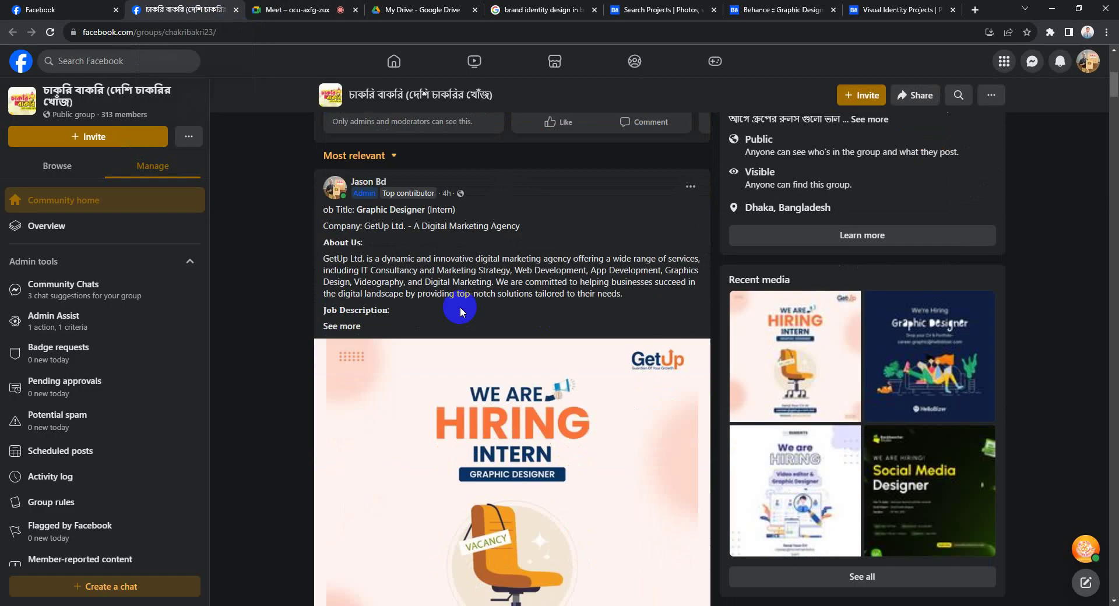
left_click(341, 325)
scroll(442, 320, "down", 2)
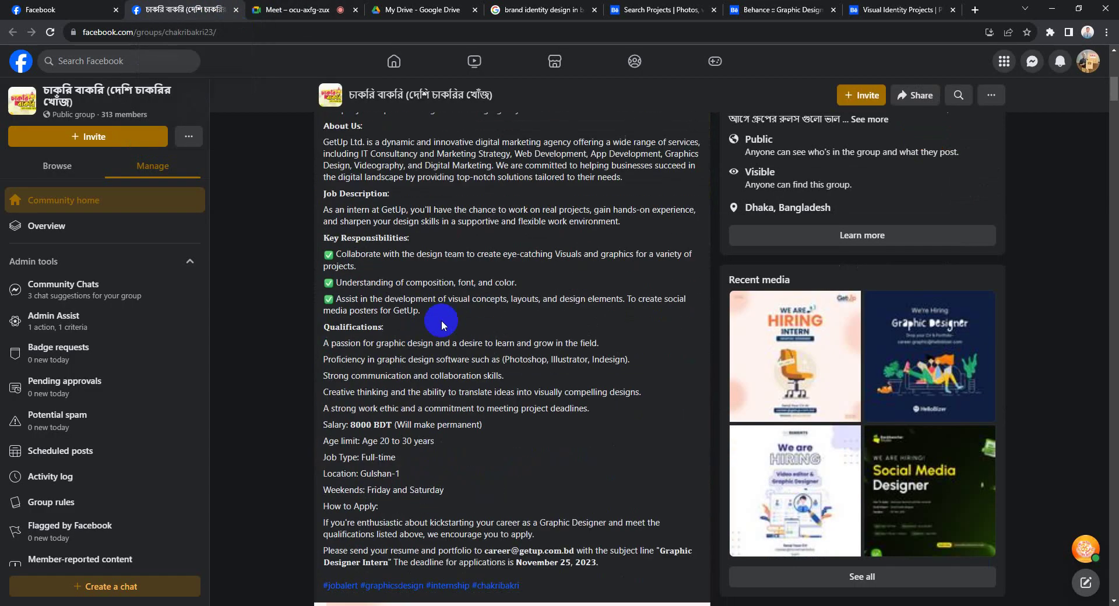
scroll(442, 320, "down", 2)
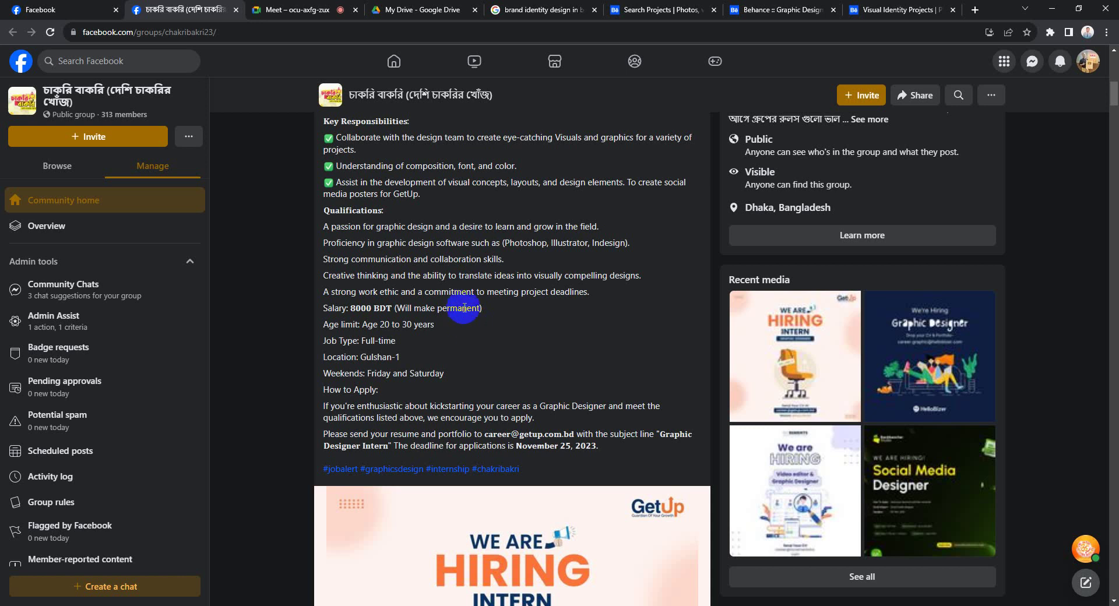
scroll(463, 305, "down", 1)
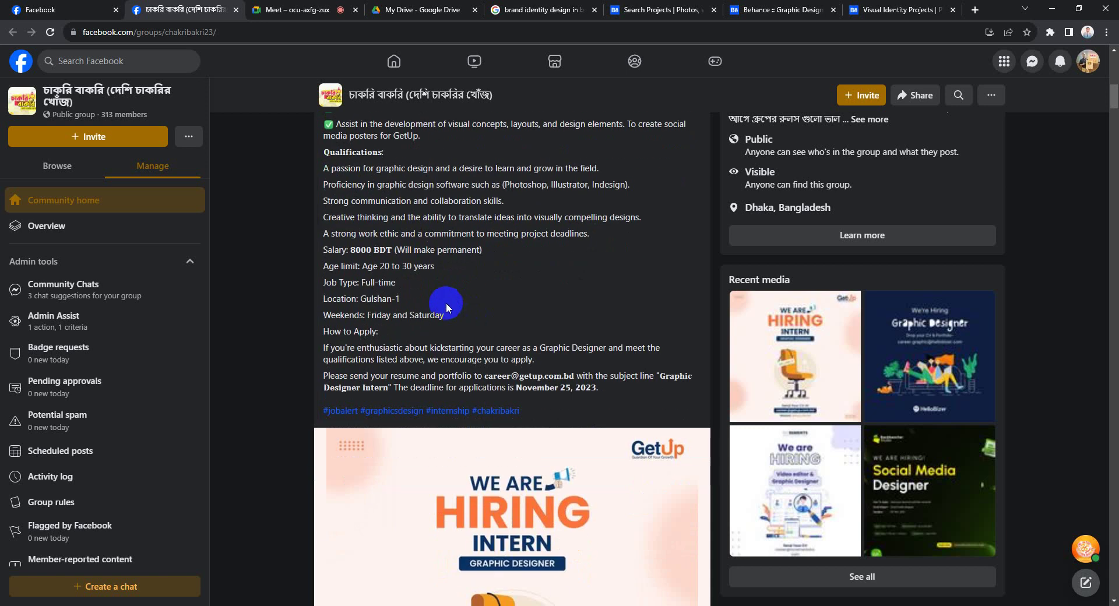
scroll(446, 302, "up", 1)
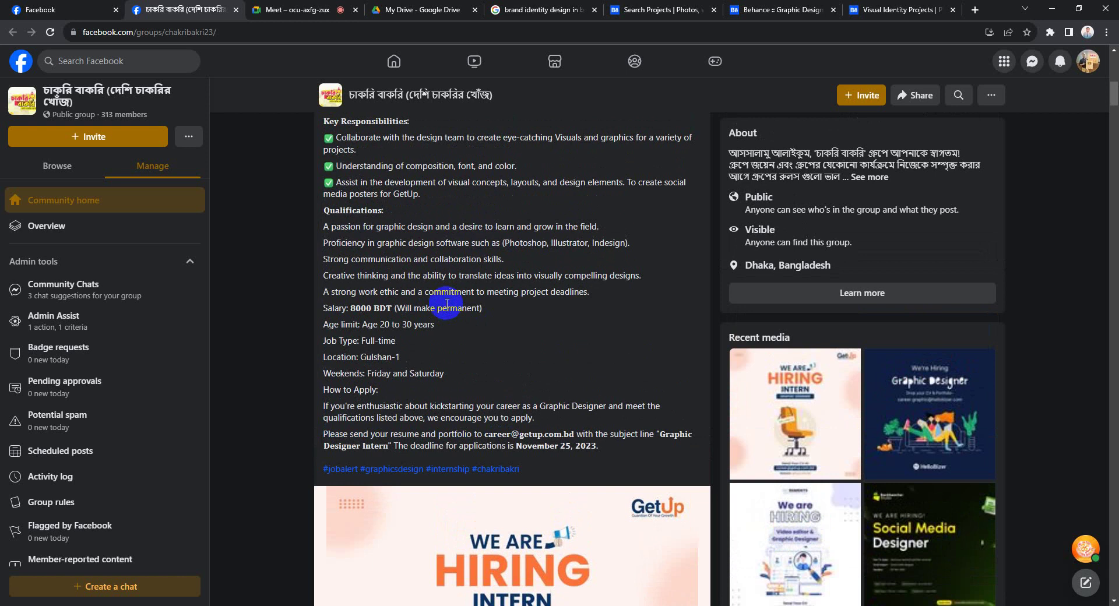
scroll(440, 300, "down", 1)
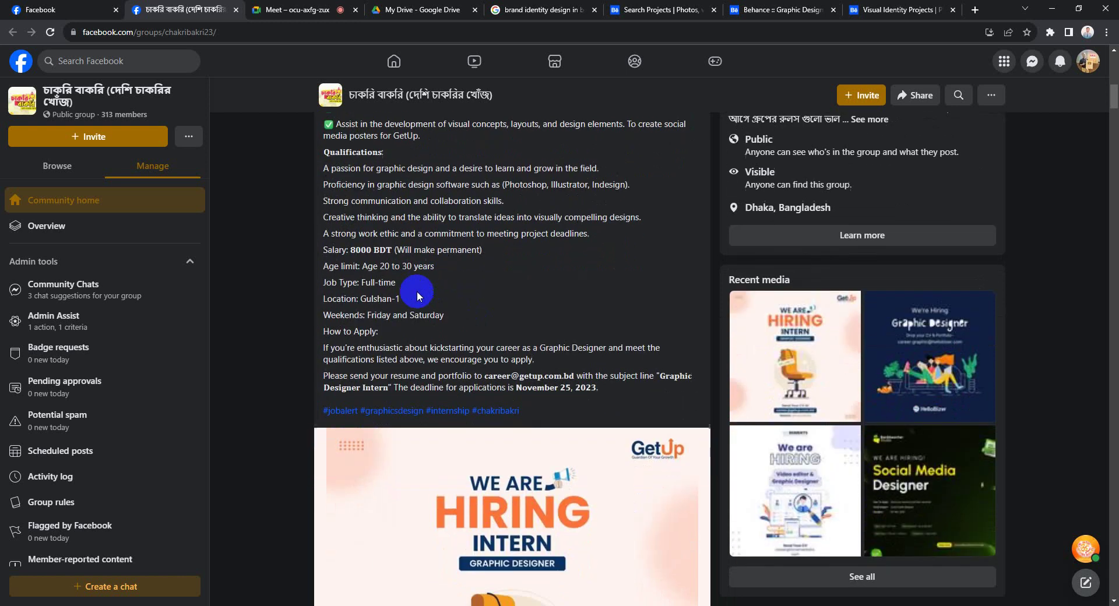
mouse_move(351, 250)
left_mouse_down()
mouse_move(368, 260)
mouse_move(371, 249)
left_mouse_up()
Expand the Increments graphic designer post; highlight its 35,000–45,000 salary and portfolio requirements
scroll(484, 318, "down", 6)
scroll(495, 350, "down", 8)
scroll(513, 361, "up", 3)
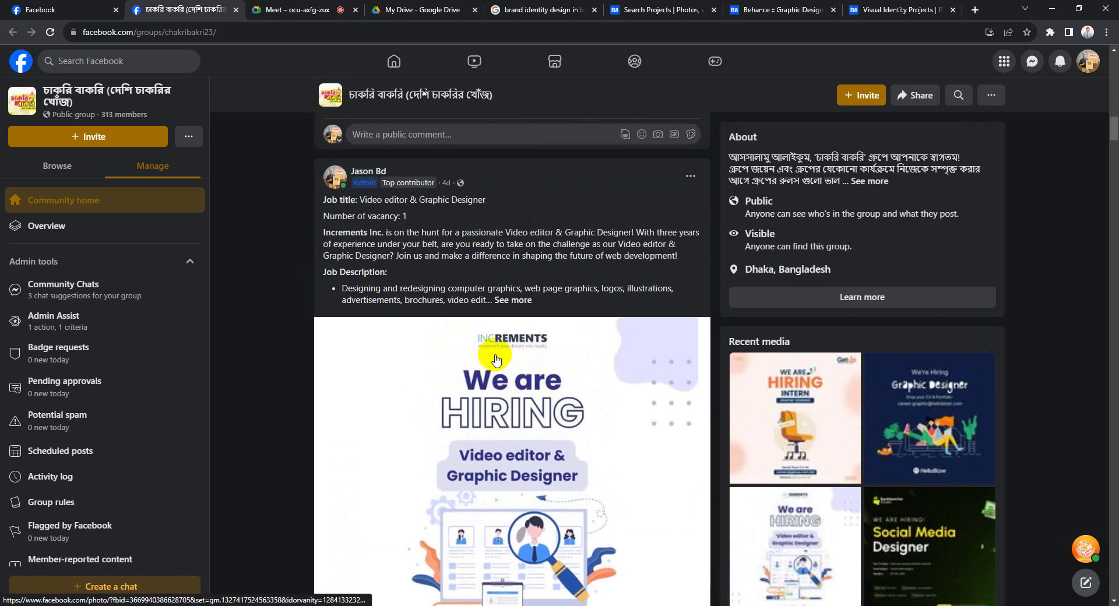
left_click(512, 301)
scroll(472, 322, "down", 7)
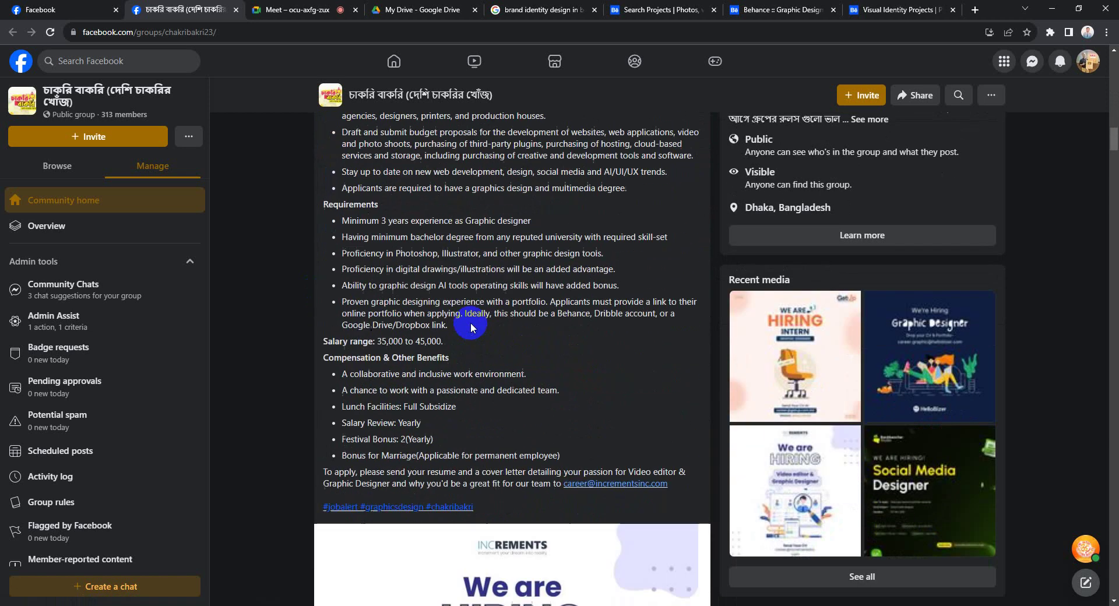
scroll(415, 269, "up", 1)
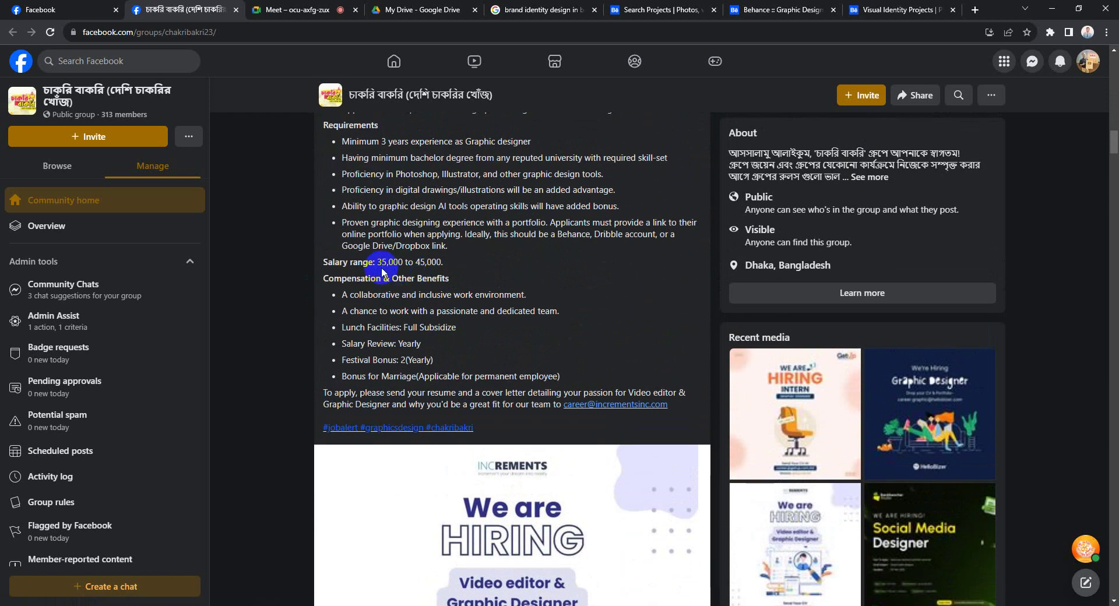
left_click_drag(378, 262, 436, 263)
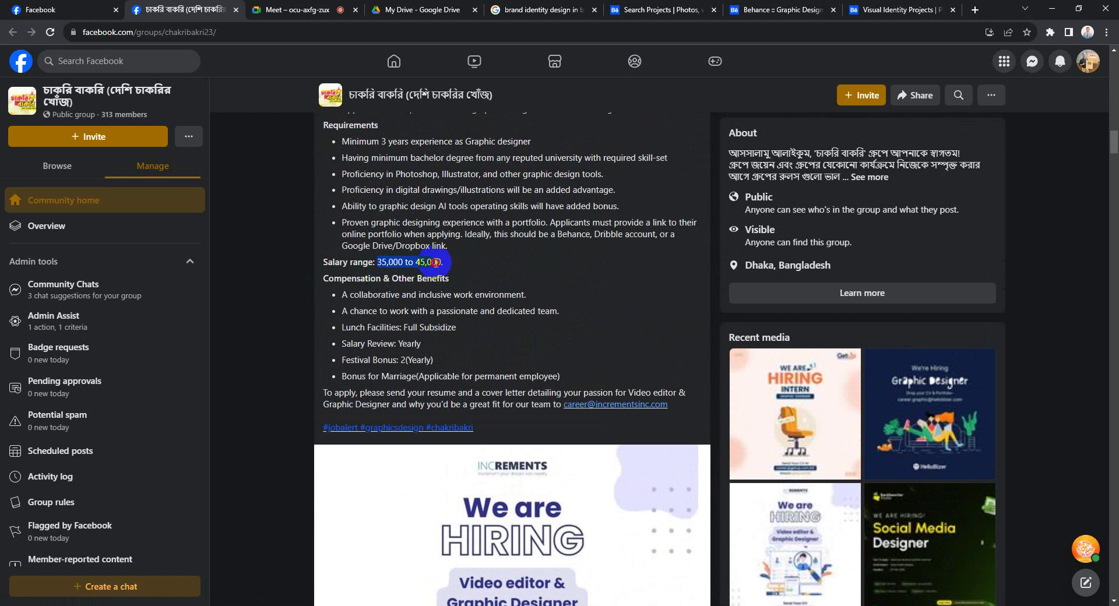
scroll(431, 265, "up", 1)
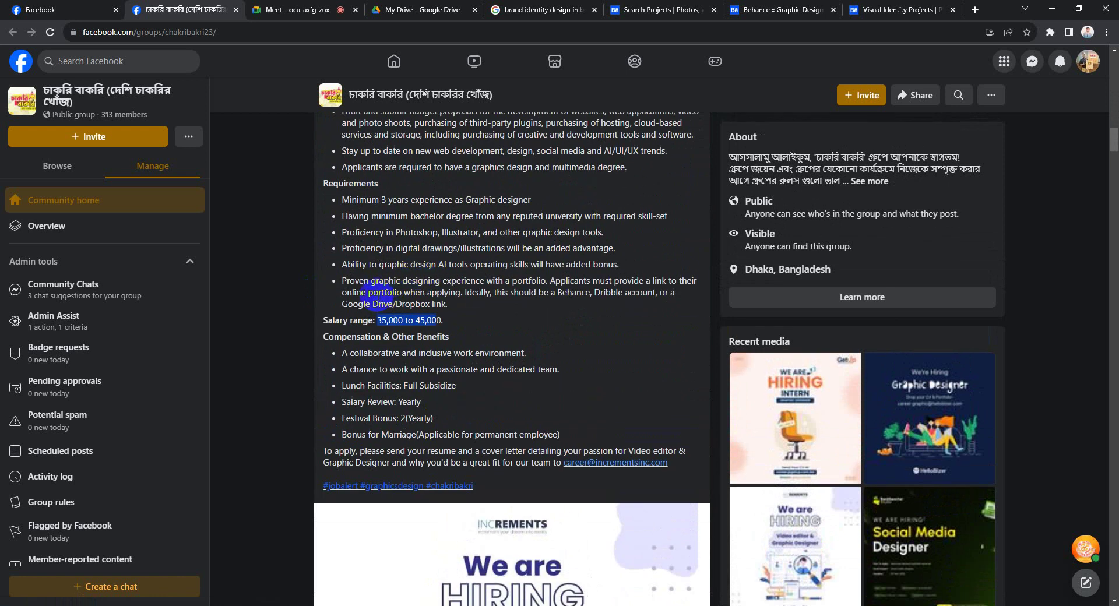
left_click_drag(343, 281, 545, 282)
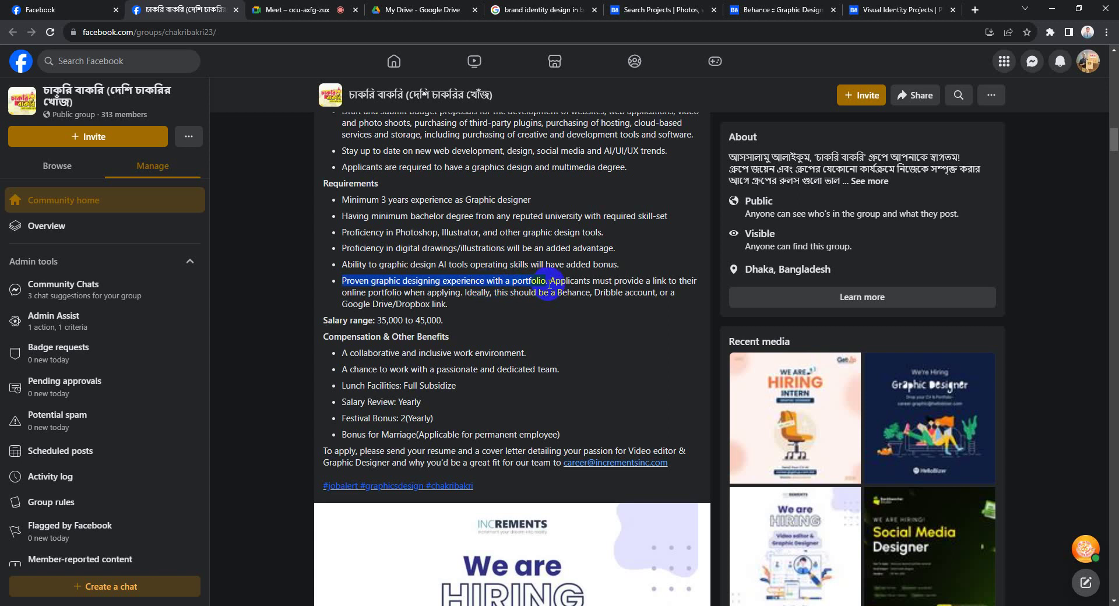
left_click(394, 321)
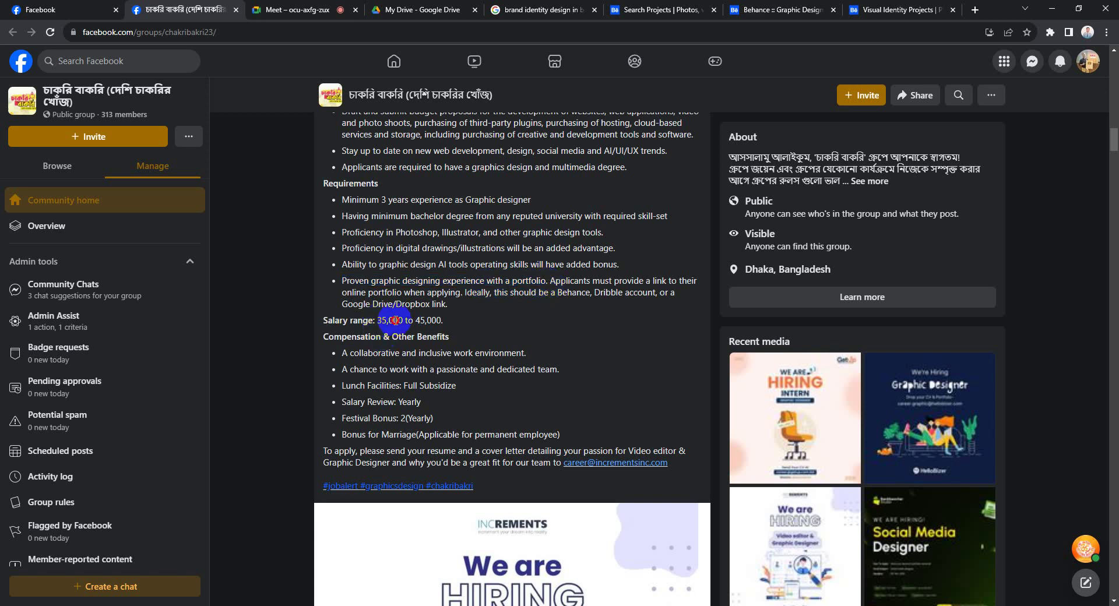
left_click_drag(395, 321, 455, 322)
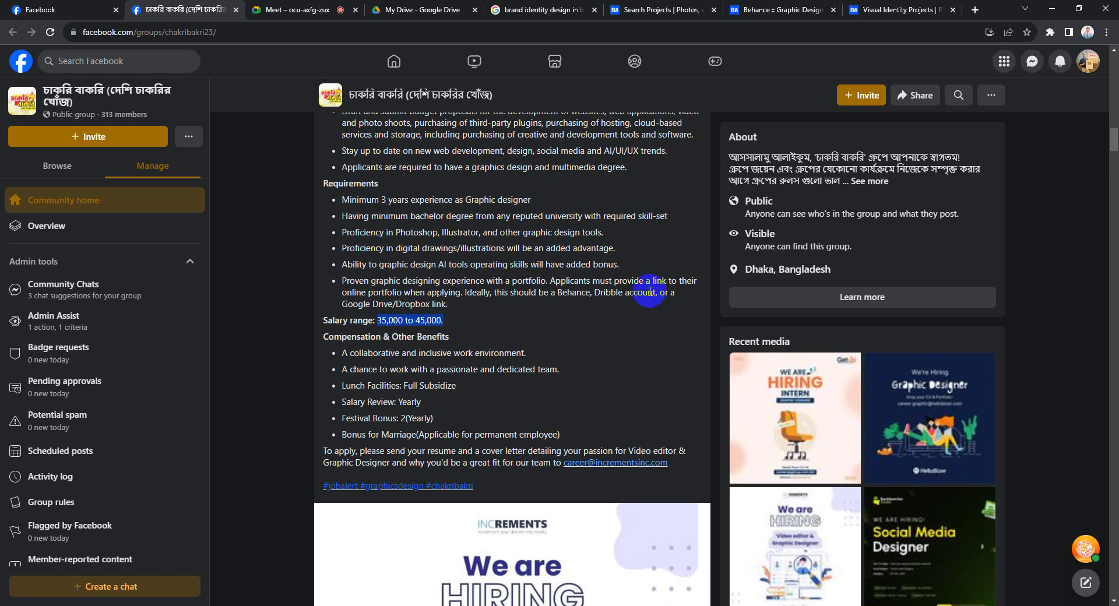
mouse_move(558, 292)
left_mouse_down()
mouse_move(622, 298)
mouse_move(443, 304)
left_mouse_up()
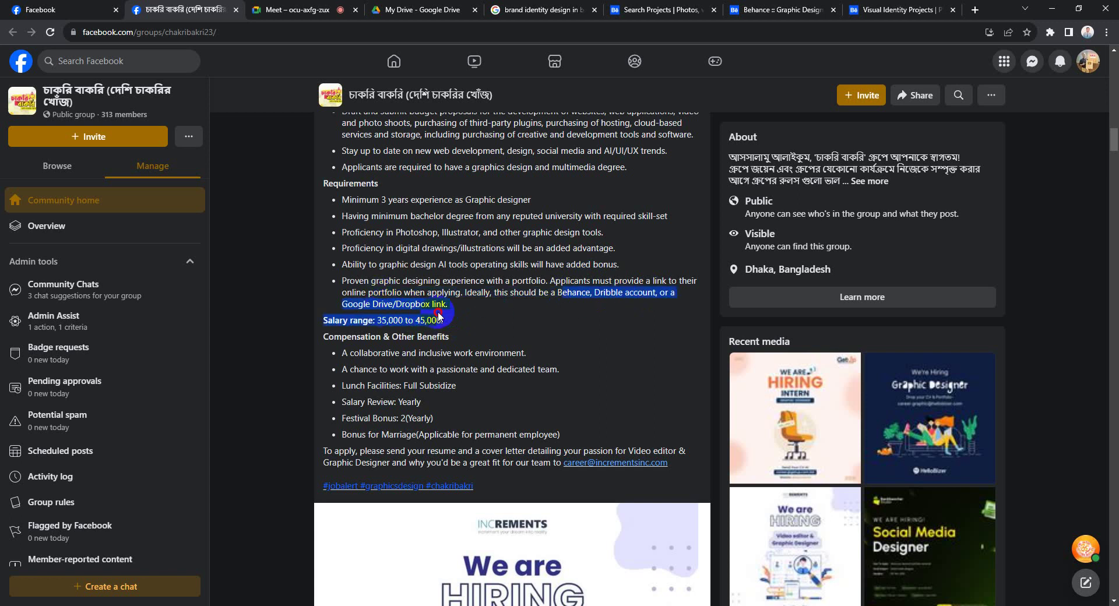
left_click(570, 298)
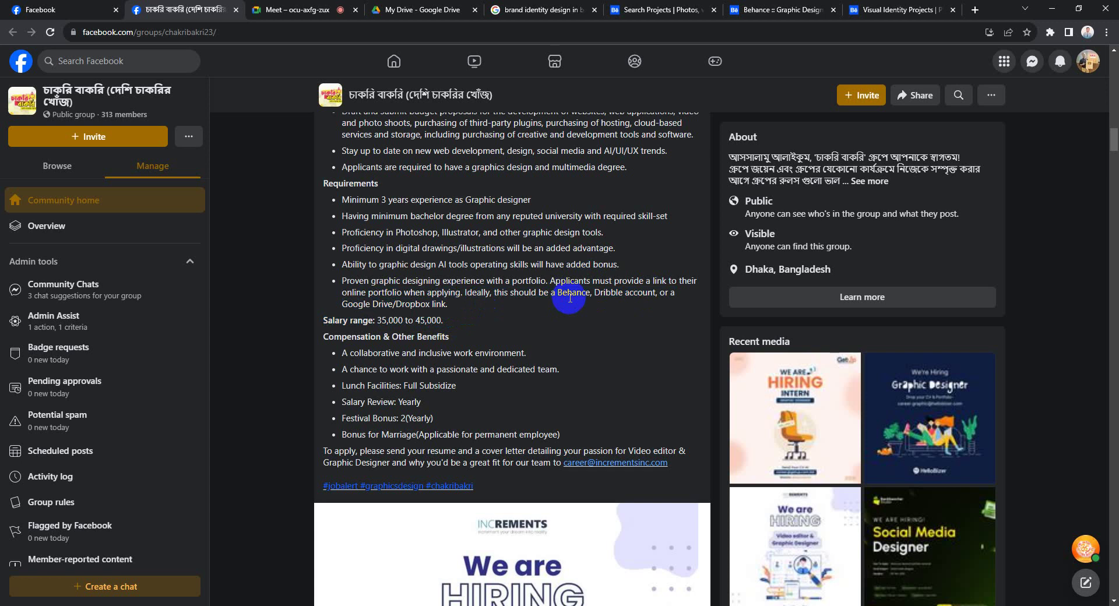
scroll(569, 298, "up", 2)
scroll(570, 314, "down", 6)
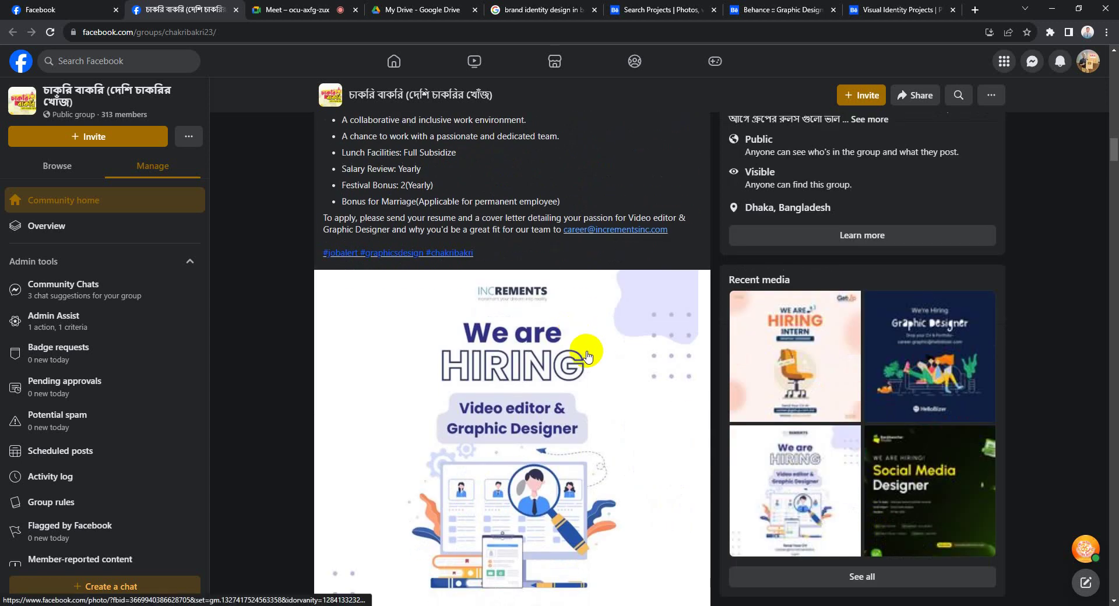
scroll(587, 356, "down", 2)
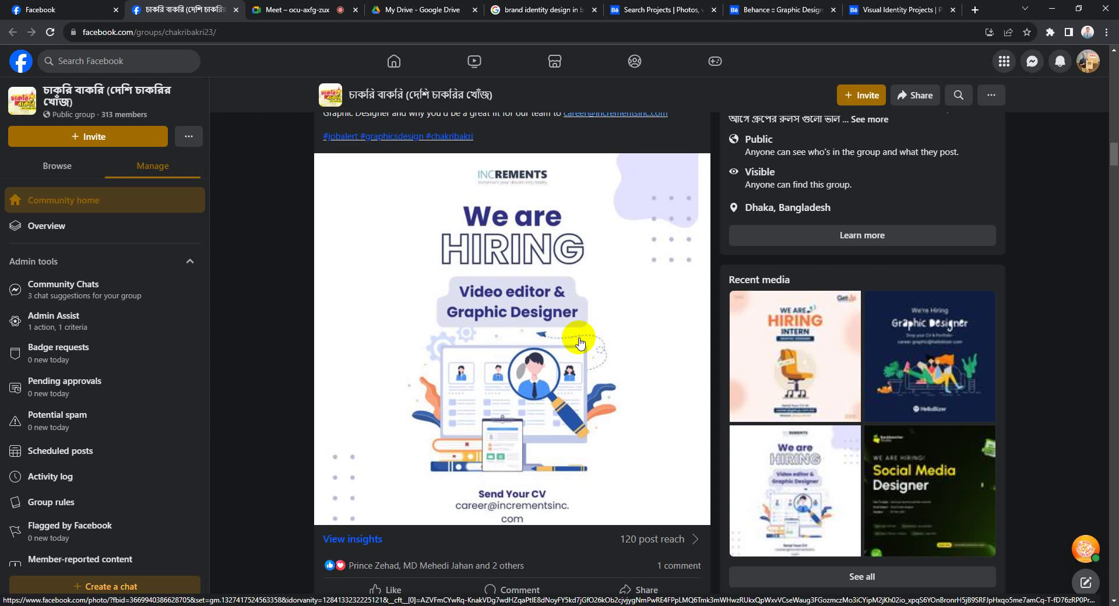
scroll(576, 394, "down", 5)
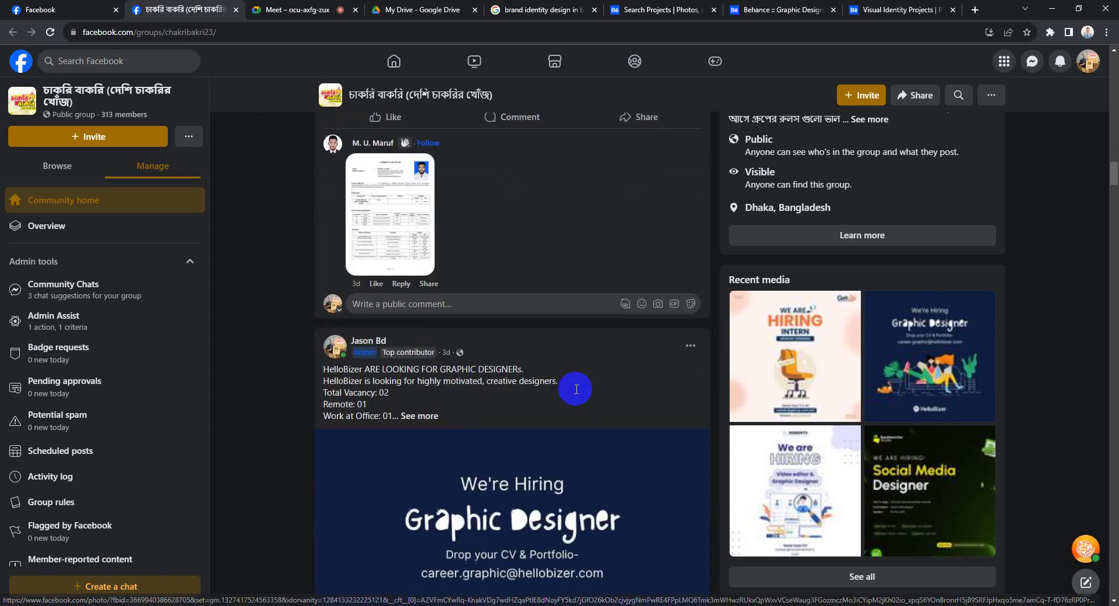
scroll(576, 395, "down", 2)
scroll(576, 395, "down", 5)
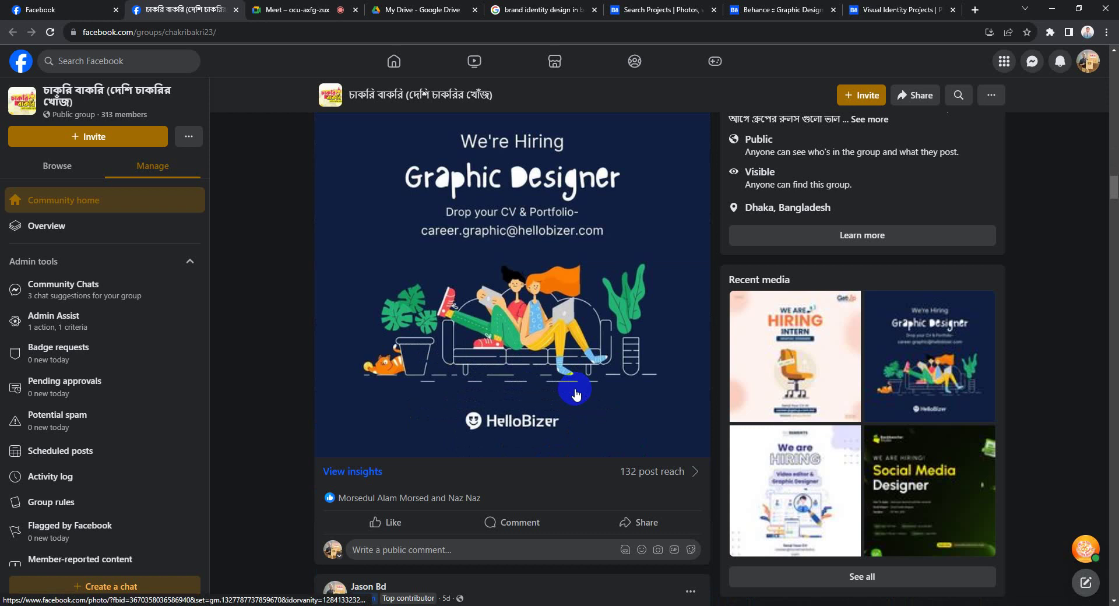
scroll(572, 387, "up", 10)
scroll(536, 333, "down", 6)
scroll(536, 333, "down", 6)
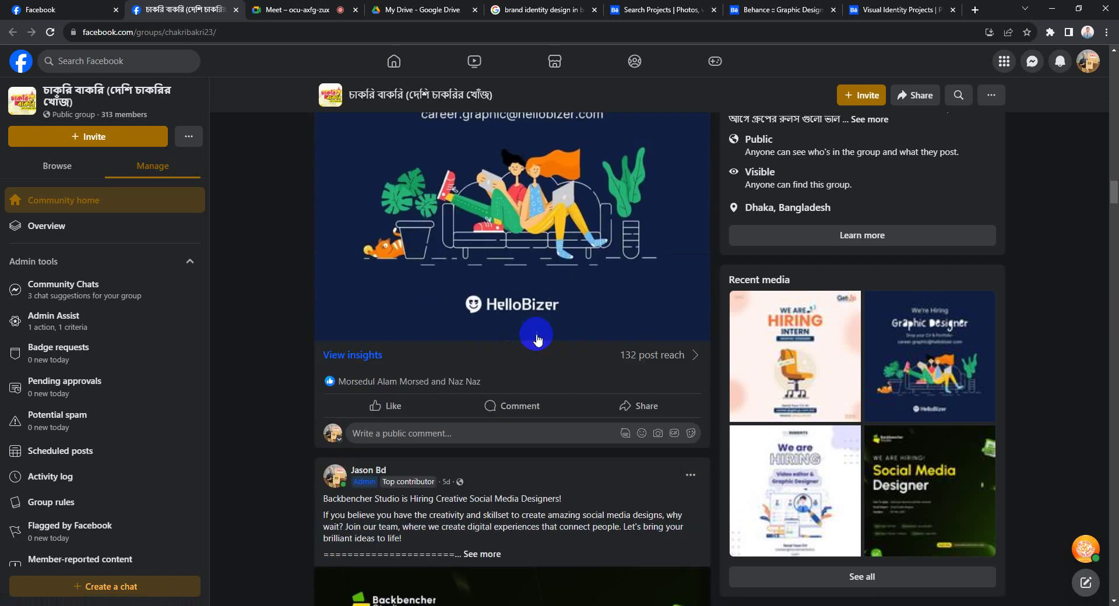
scroll(536, 338, "down", 1)
scroll(536, 338, "down", 5)
scroll(536, 338, "down", 6)
scroll(535, 340, "down", 3)
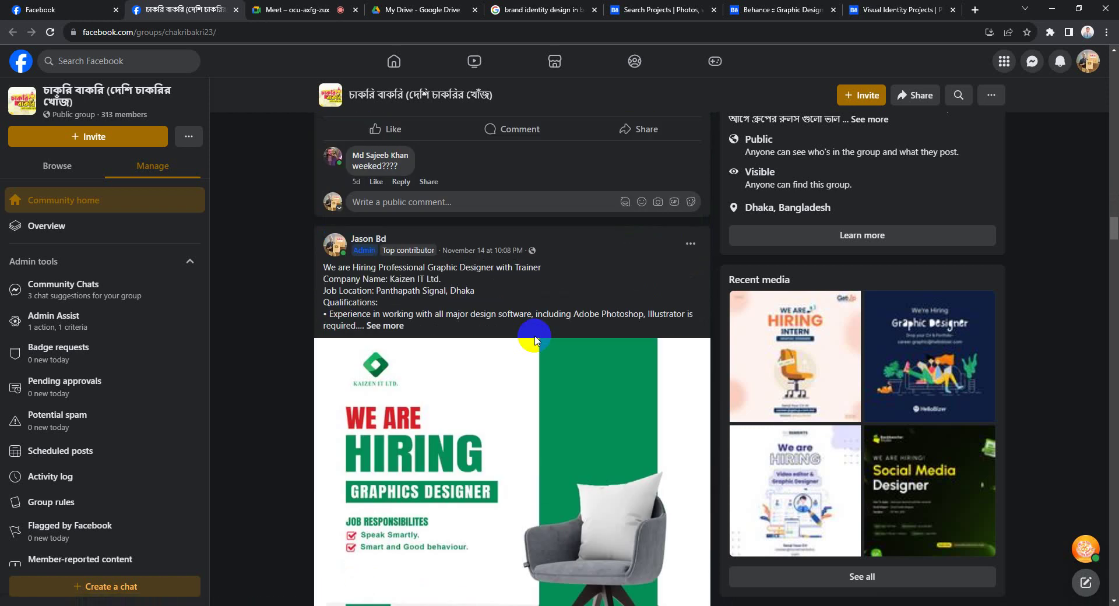
scroll(535, 338, "down", 7)
scroll(535, 338, "down", 5)
scroll(535, 338, "down", 2)
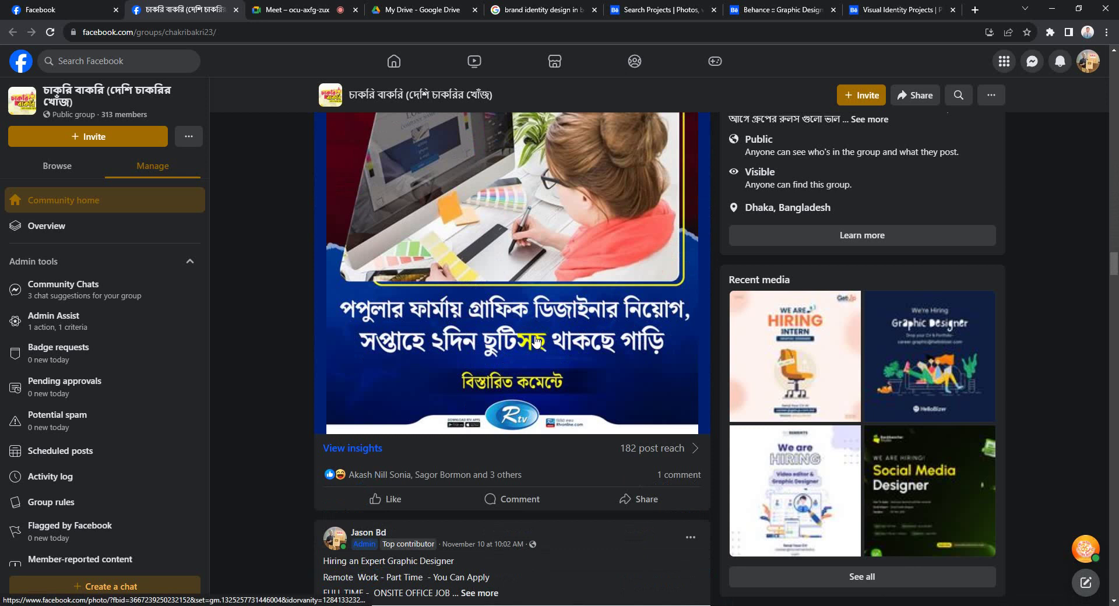
scroll(536, 340, "down", 3)
scroll(536, 341, "down", 4)
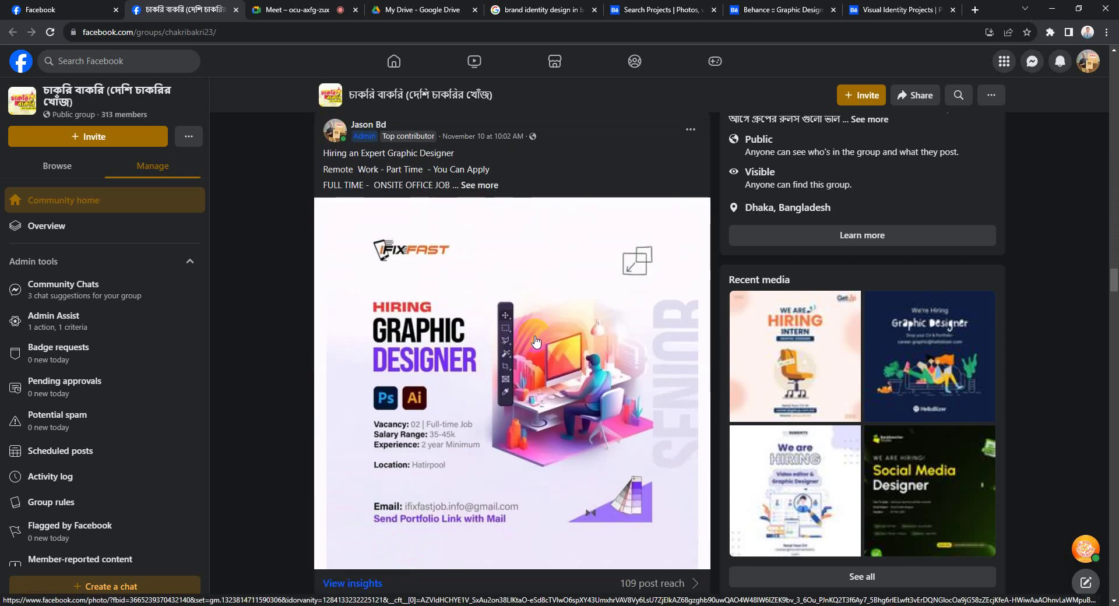
scroll(536, 340, "down", 4)
scroll(535, 341, "down", 5)
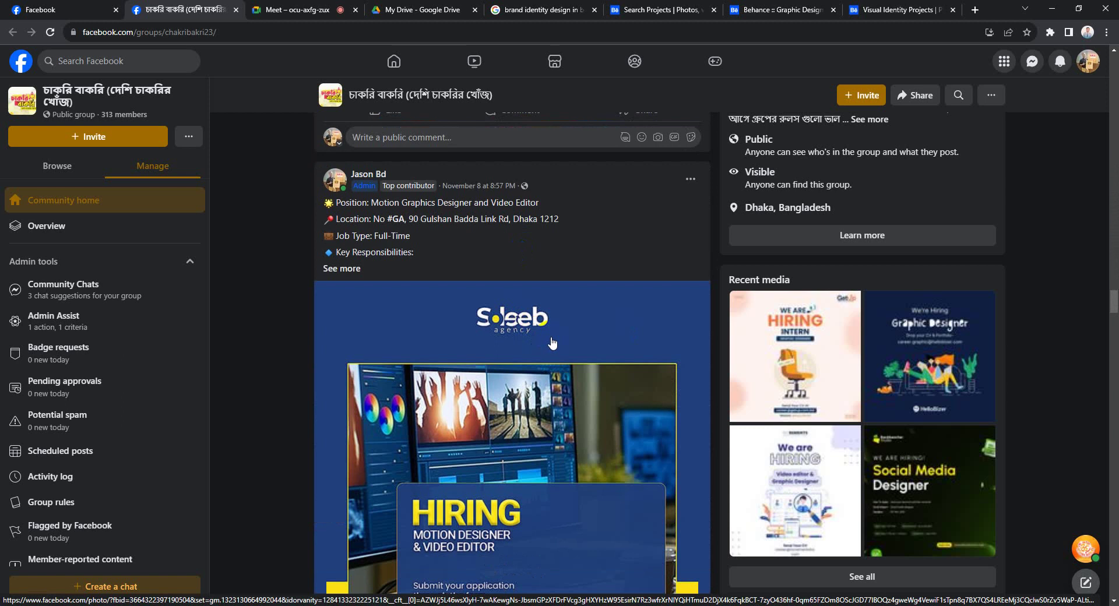
scroll(524, 408, "down", 5)
scroll(559, 437, "down", 4)
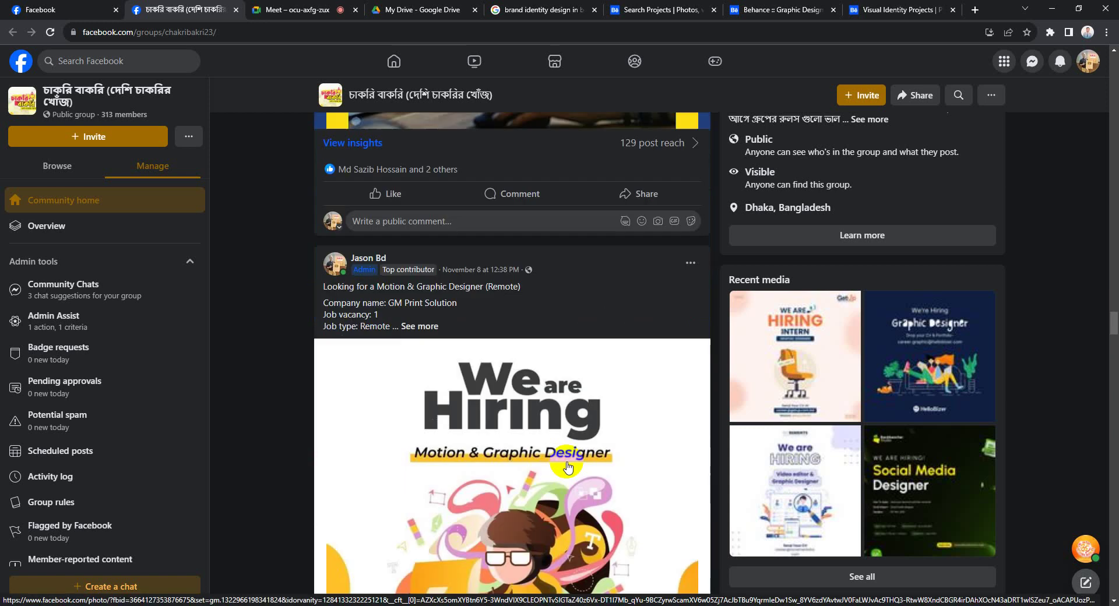
scroll(568, 467, "down", 1)
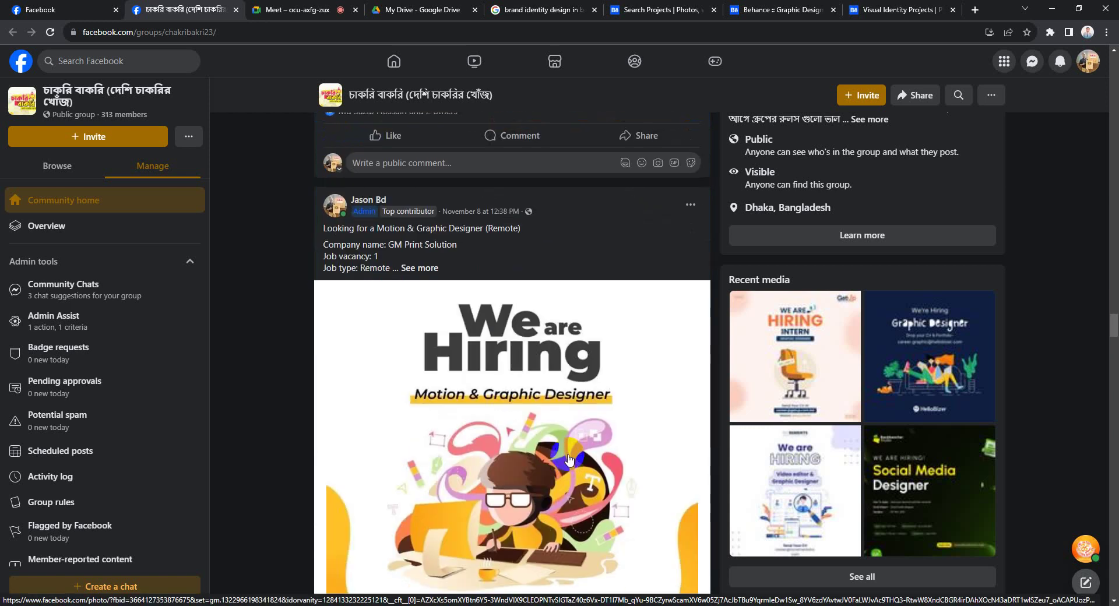
scroll(568, 456, "up", 4)
scroll(568, 454, "up", 2)
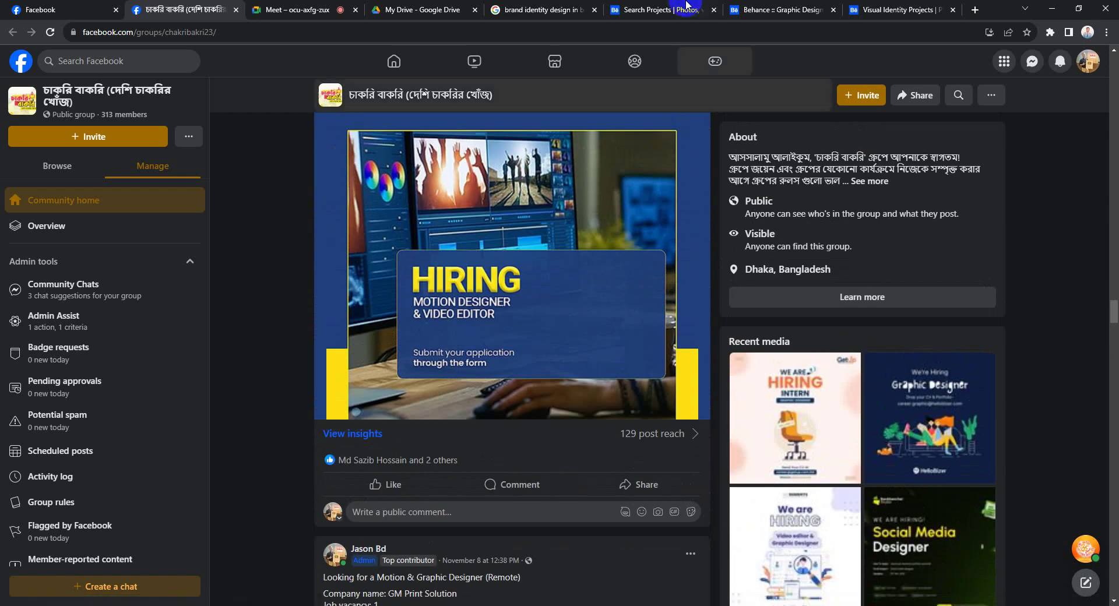
Close the extra Behance tabs and return to the brand identity search results
left_click(713, 9)
left_click(713, 9)
left_click(588, 7)
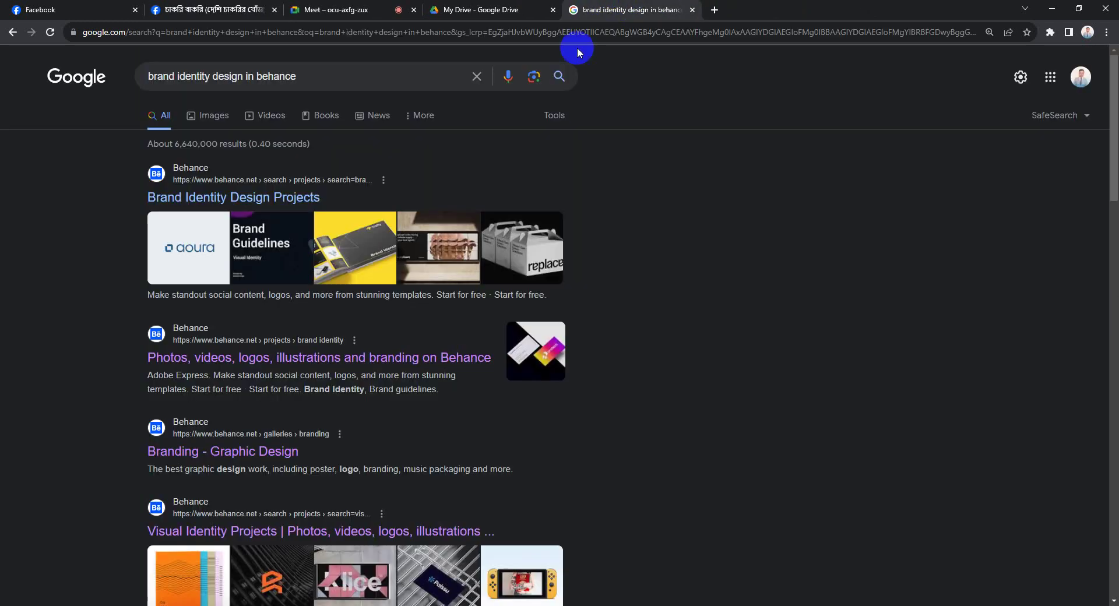
Replace the search query with freelancer.com and run the search
triple_click(332, 77)
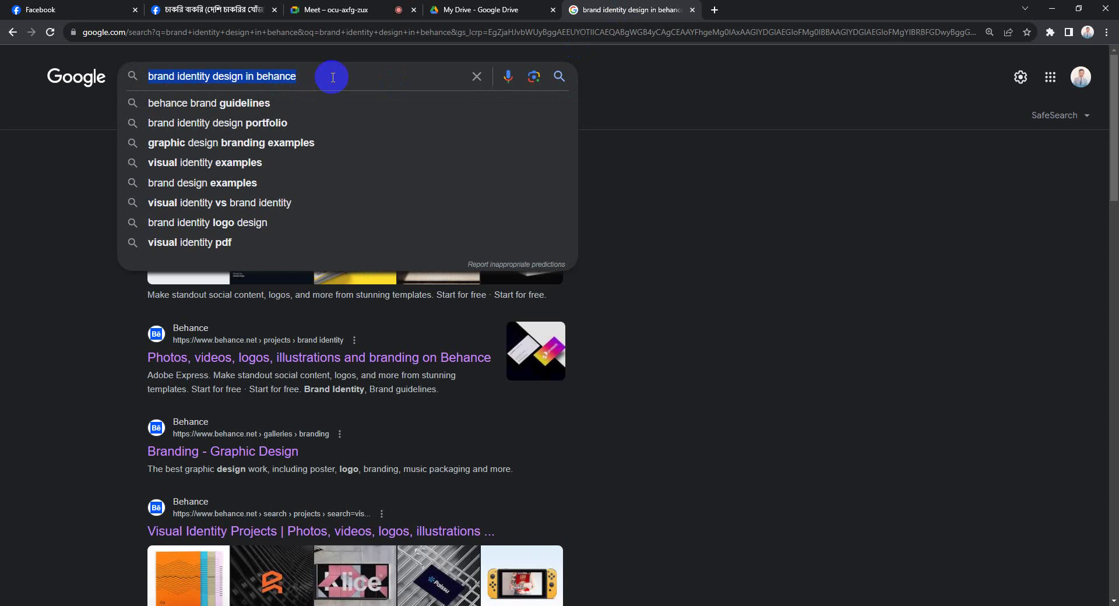
type("fr")
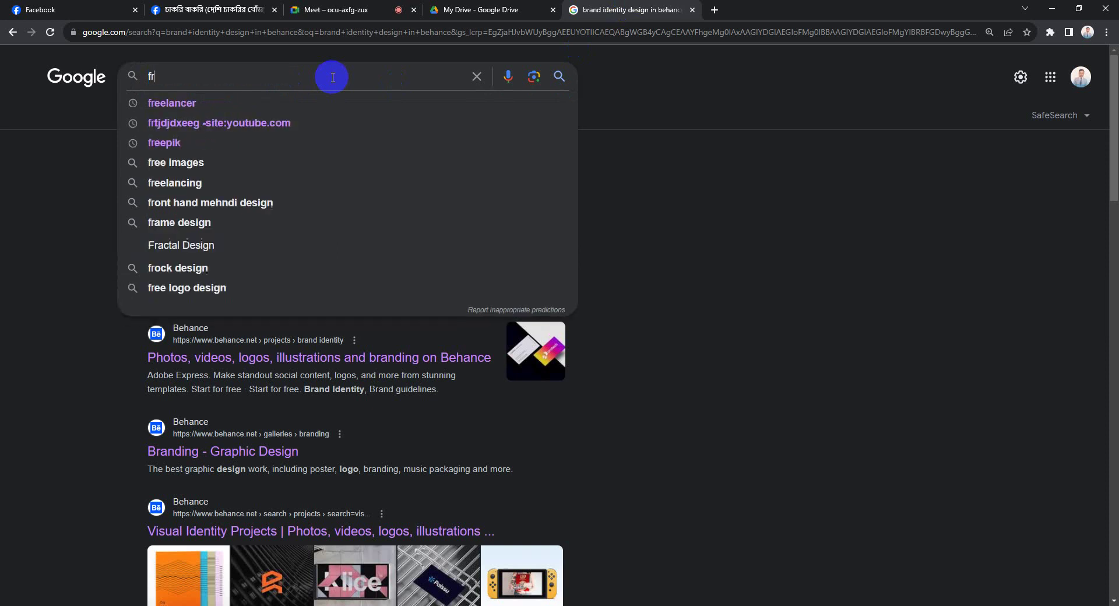
type("eelanc")
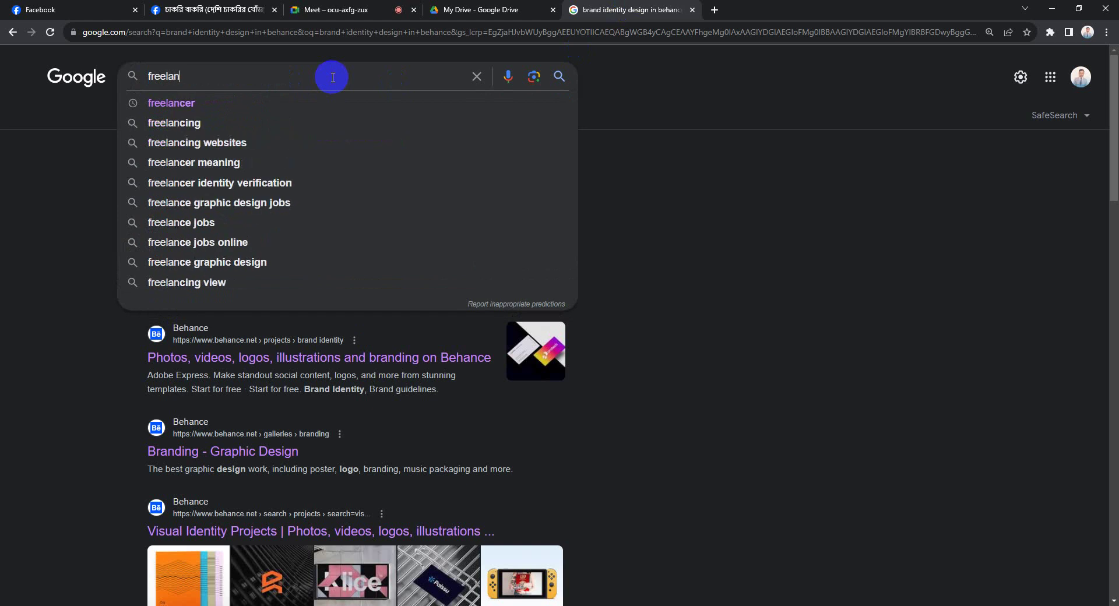
type("er.co")
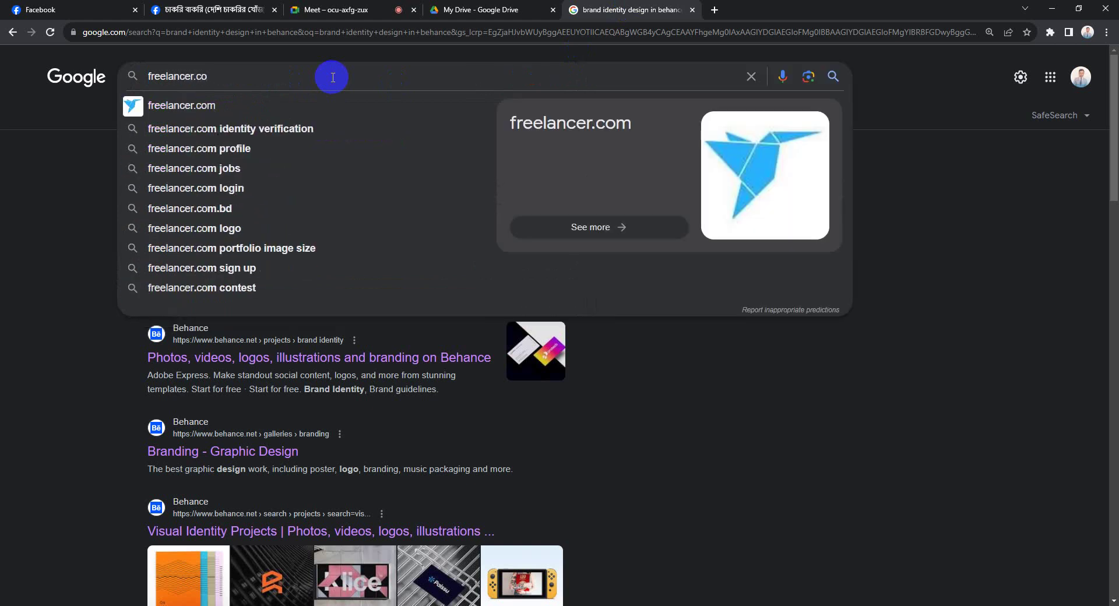
left_click(243, 112)
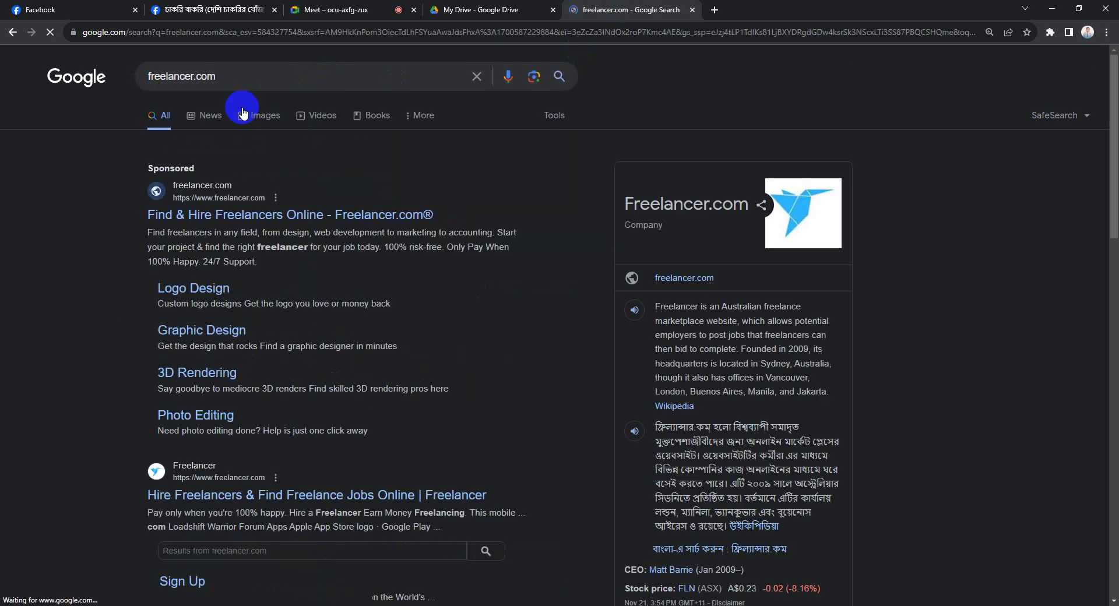
Scroll through the Freelancer.com homepage to look over its hire-a-freelancer banner
scroll(256, 326, "down", 5)
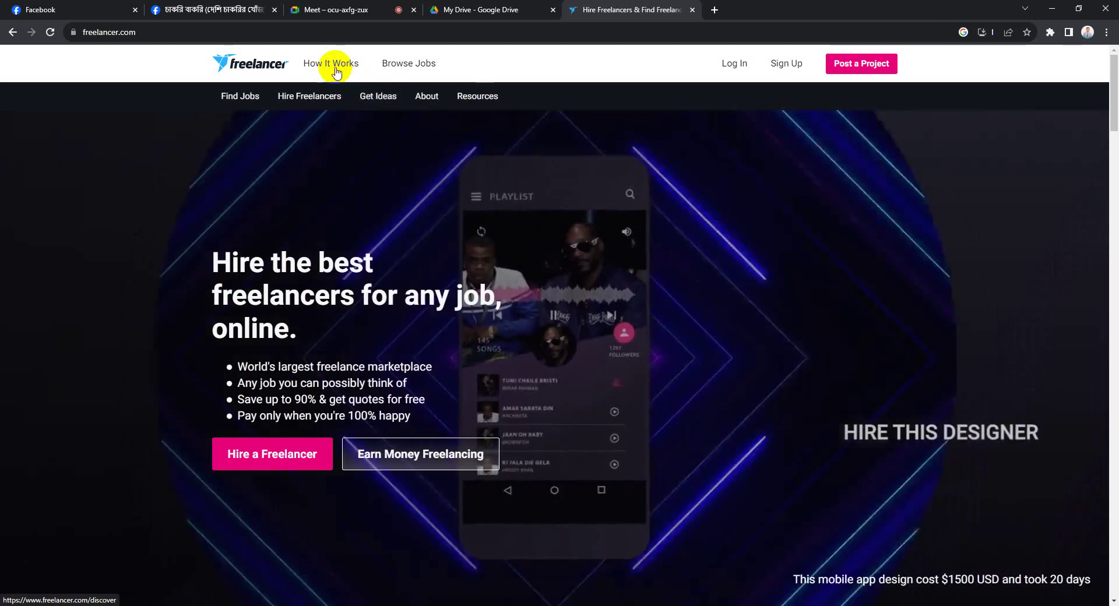
mouse_move(422, 91)
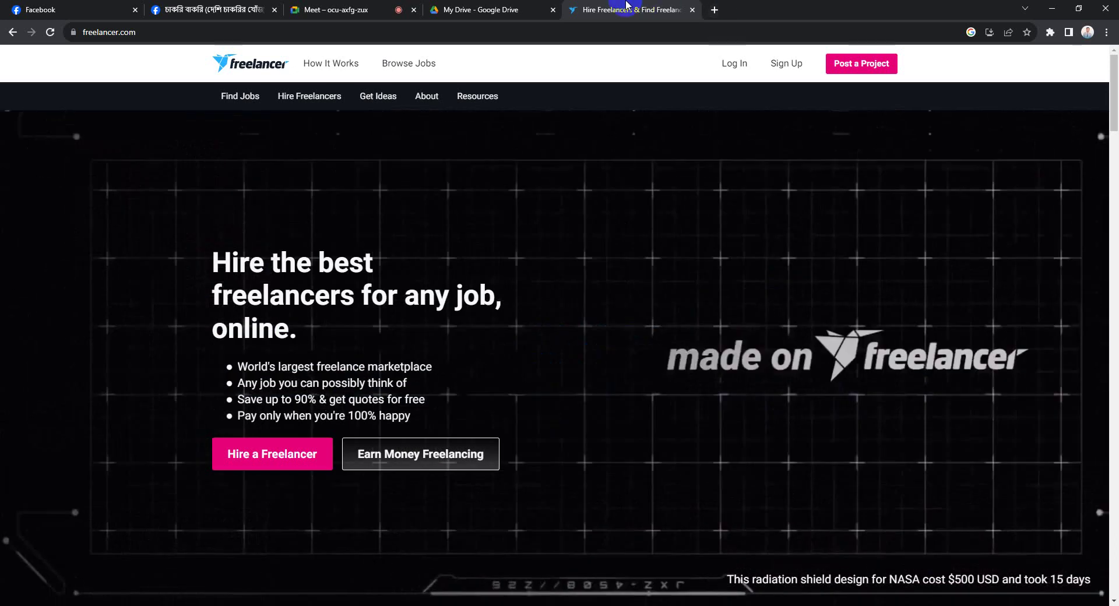
Close the Freelancer.com tab and go back to the Google Meet presentation tab
left_click(692, 10)
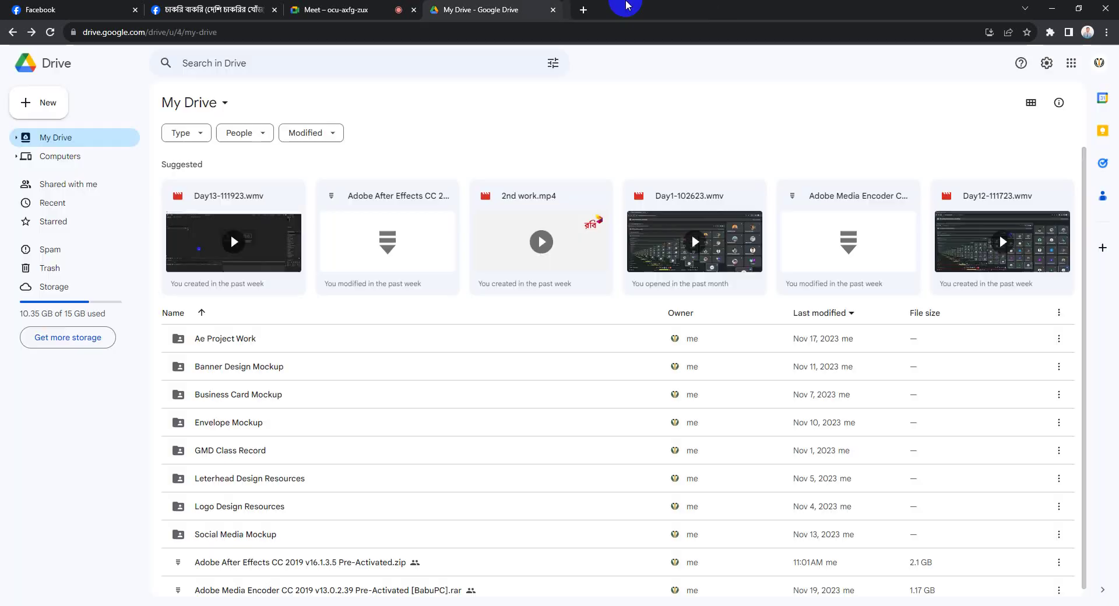
left_click(165, 6)
left_click(369, 8)
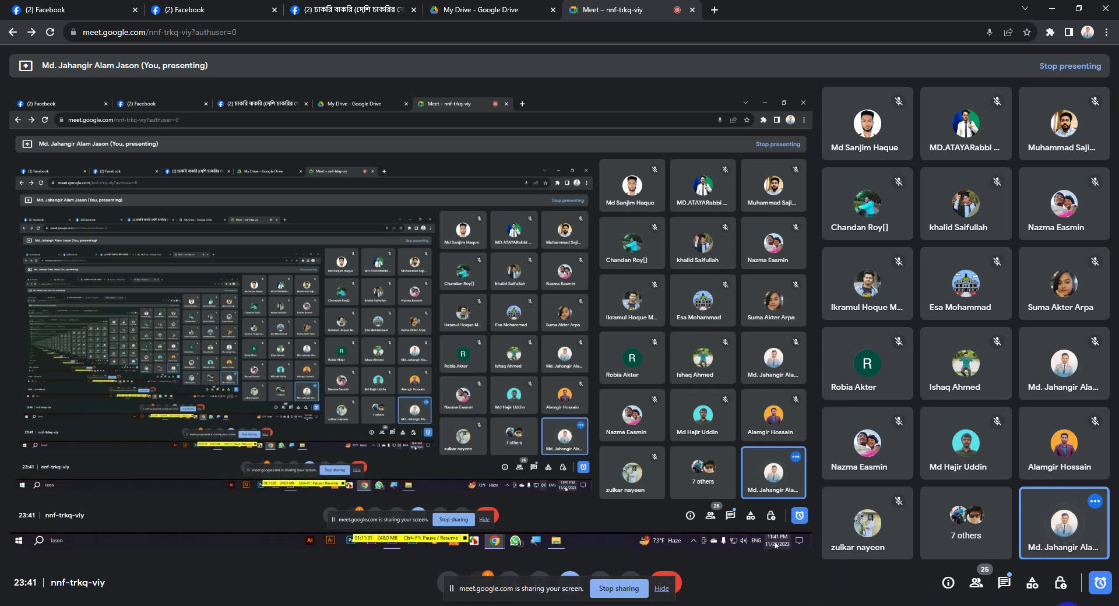
Check the date and time in the taskbar calendar, then close it
left_click(1073, 605)
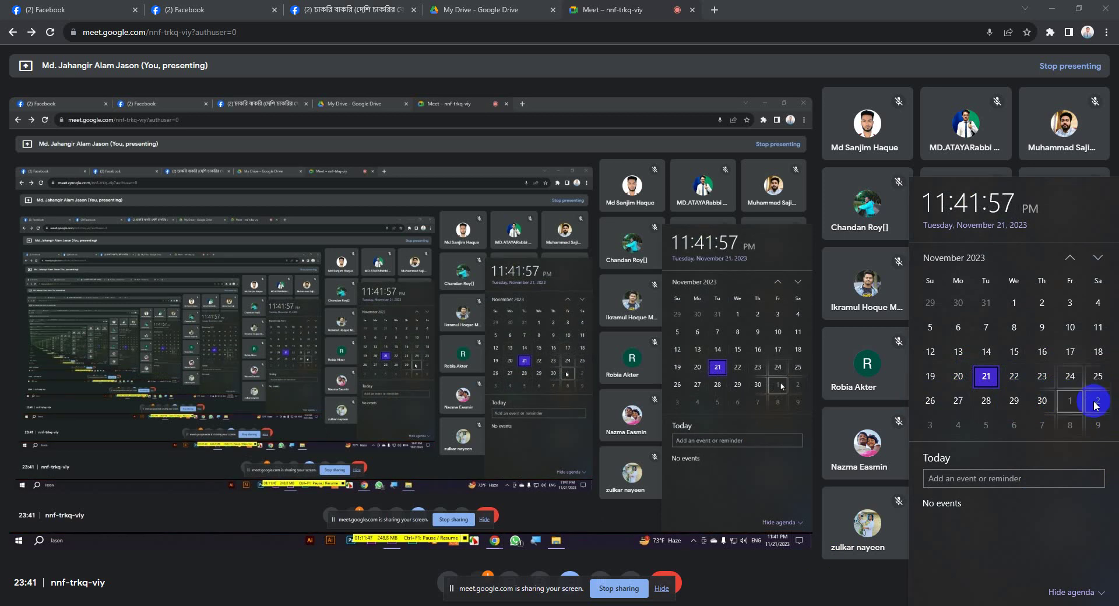
left_click(832, 594)
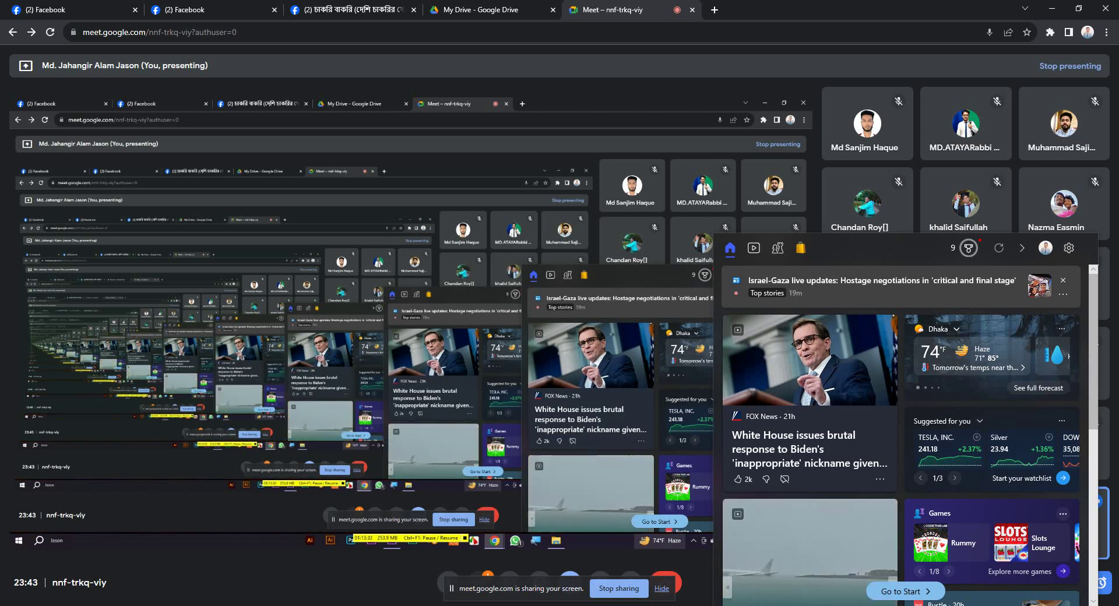
Dismiss the news feed, briefly check the taskbar calendar, and close it again
left_click(956, 98)
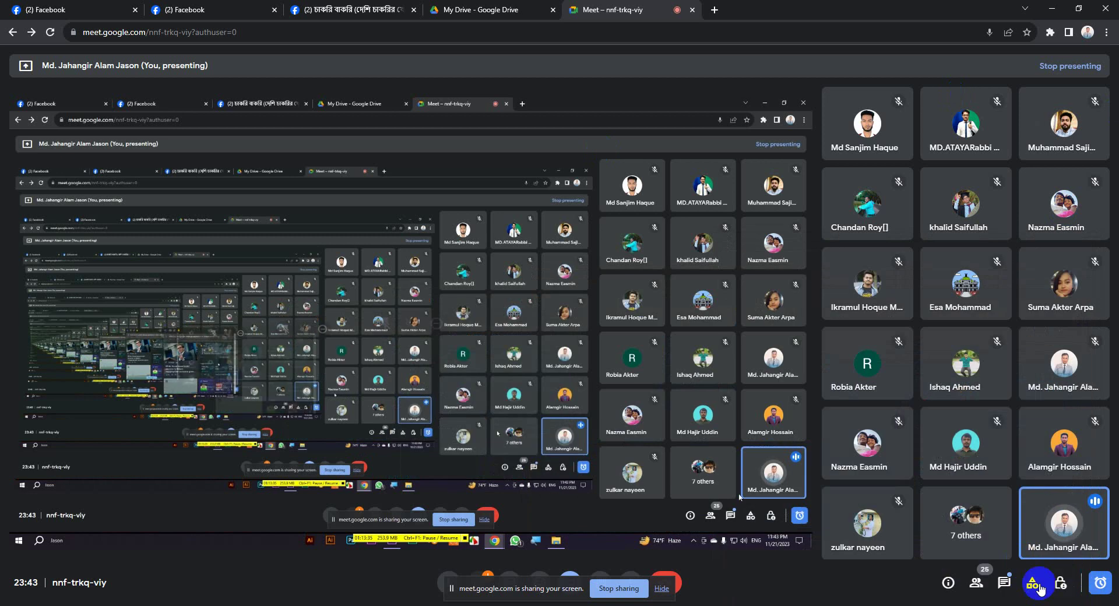
left_click(1005, 584)
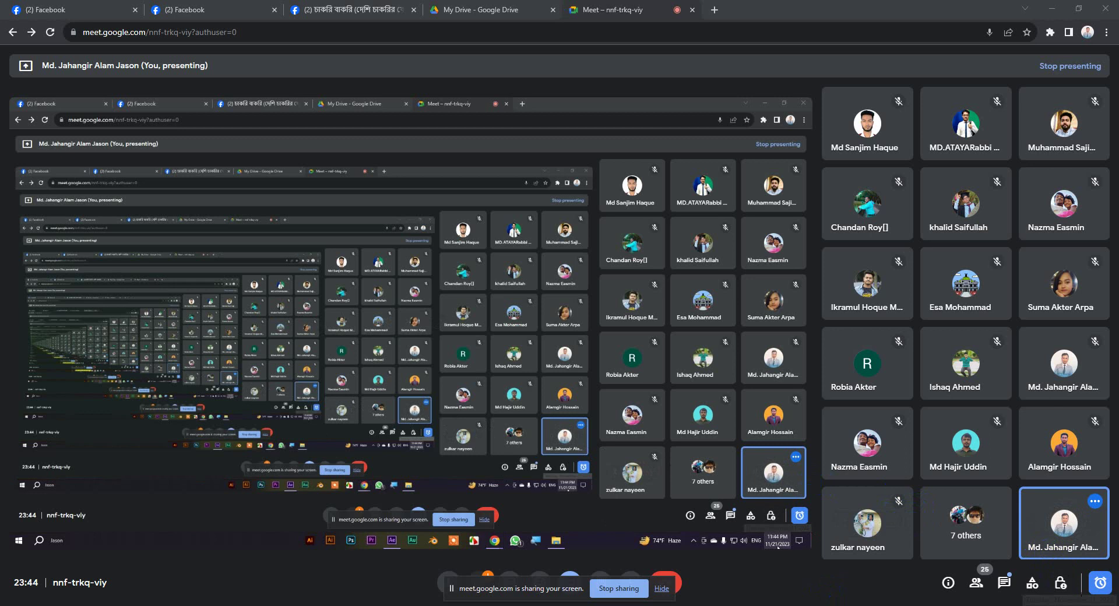
left_click(1075, 605)
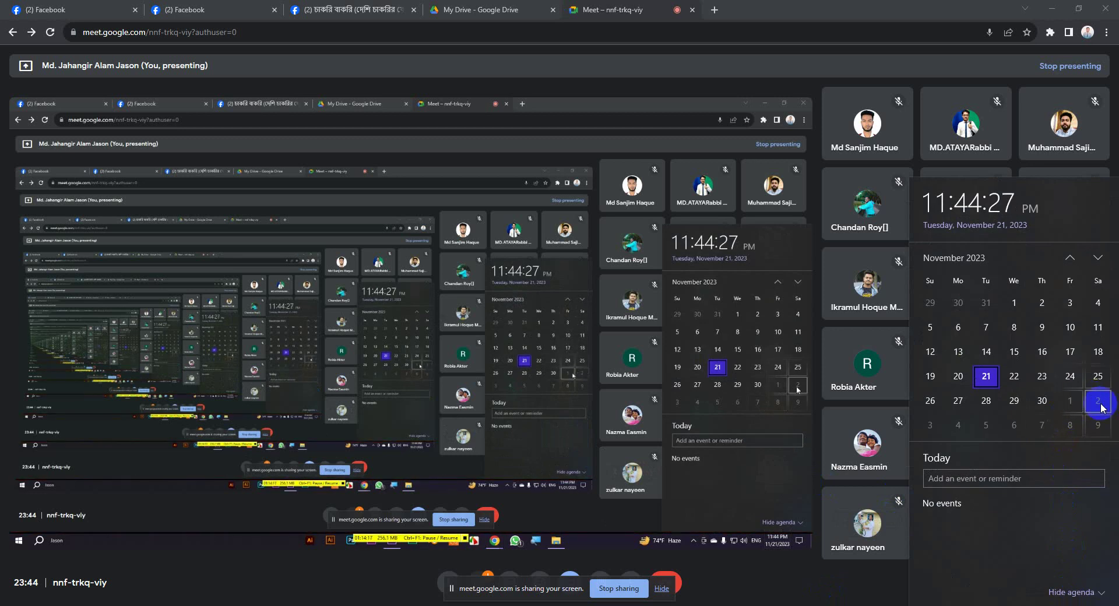
left_click(877, 582)
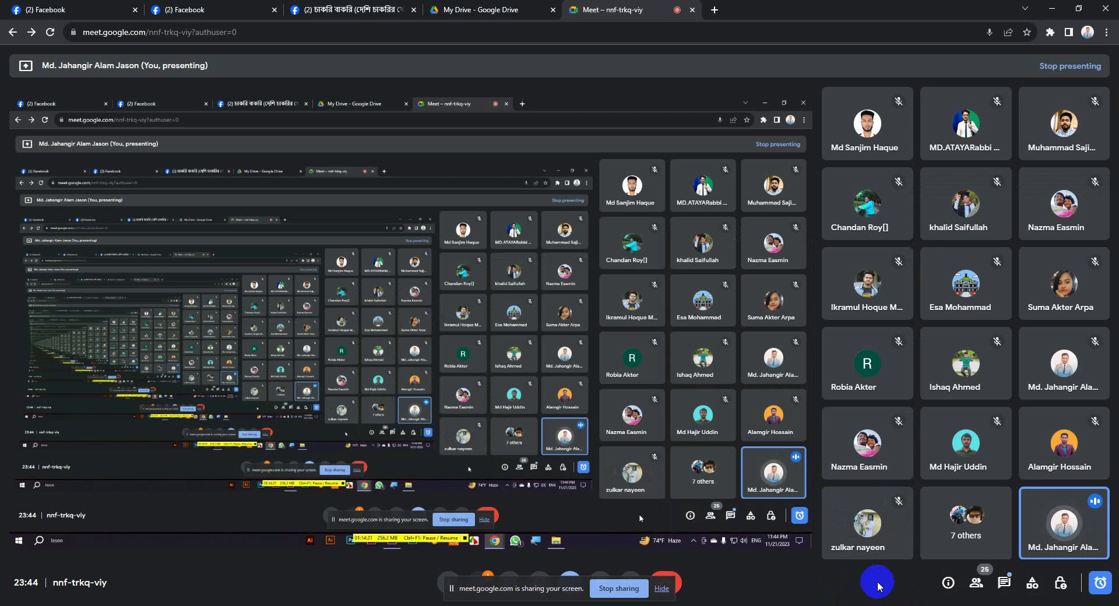